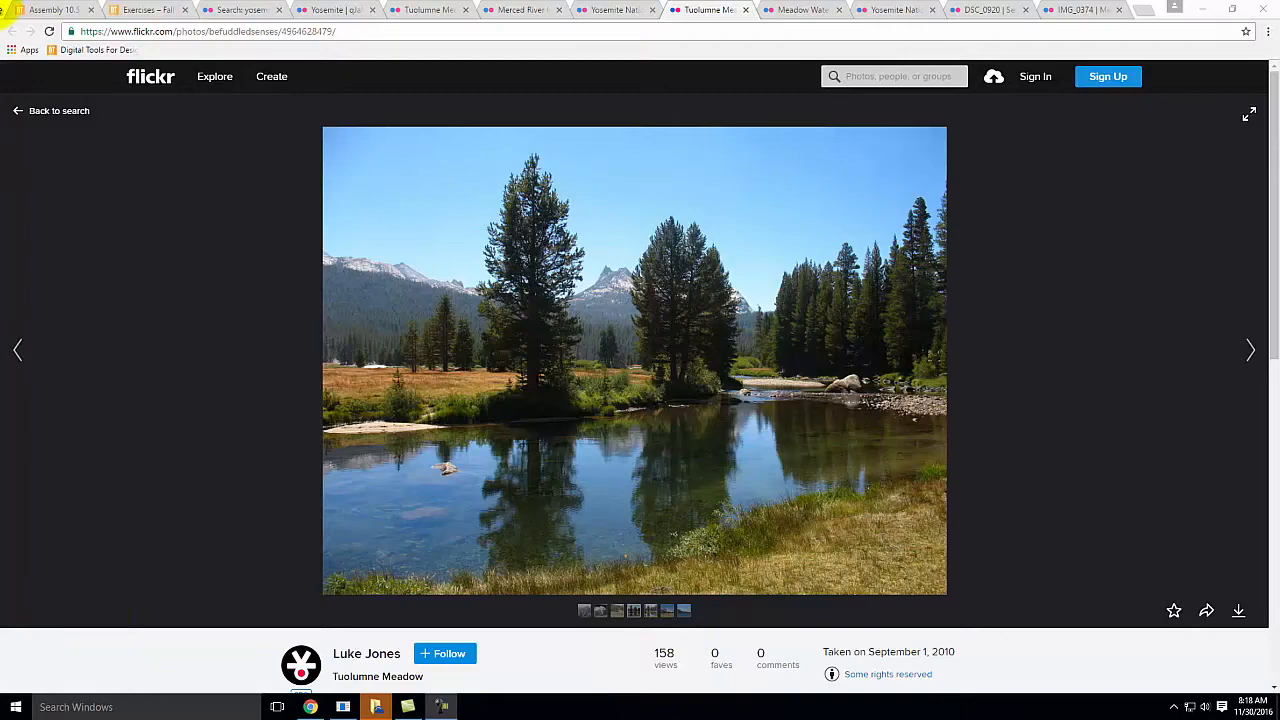
# - Browse the yosemite meadow search results and open the Young Lakes in Tuolome Meadows photo in a new tab
pyautogui.click(240, 9)
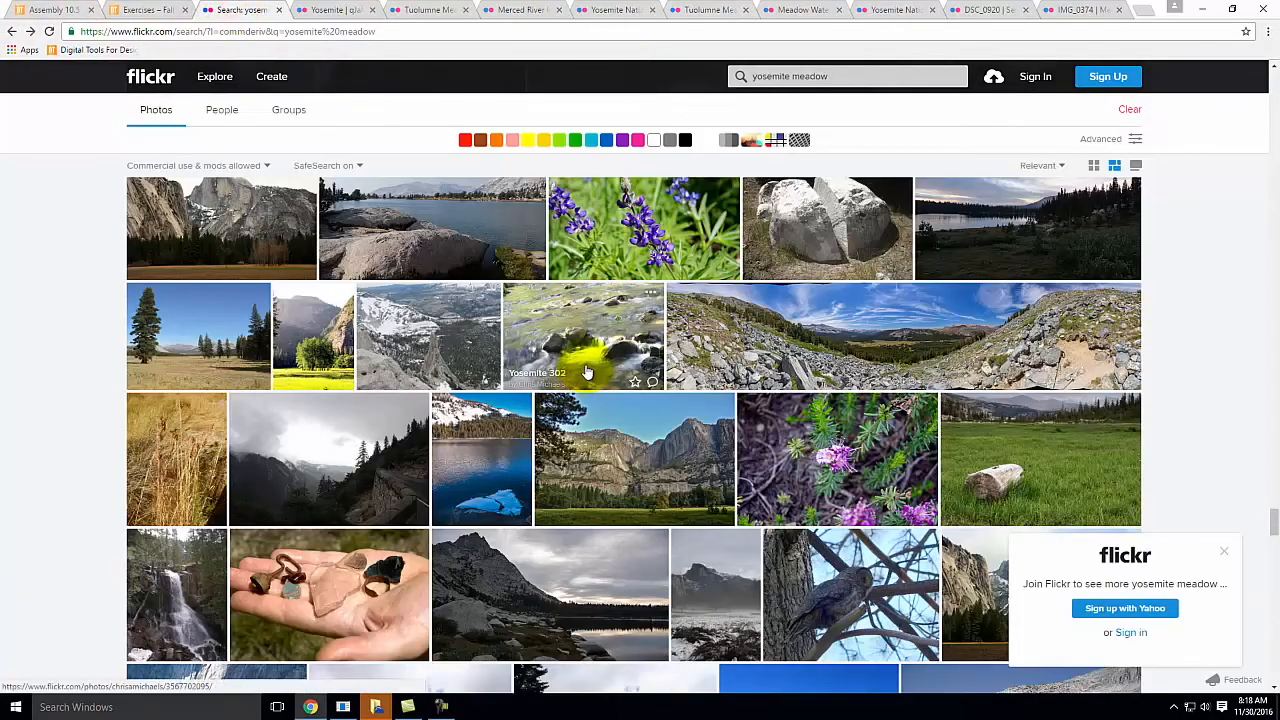
pyautogui.scroll(-3, 588, 366)
pyautogui.scroll(-2, 588, 370)
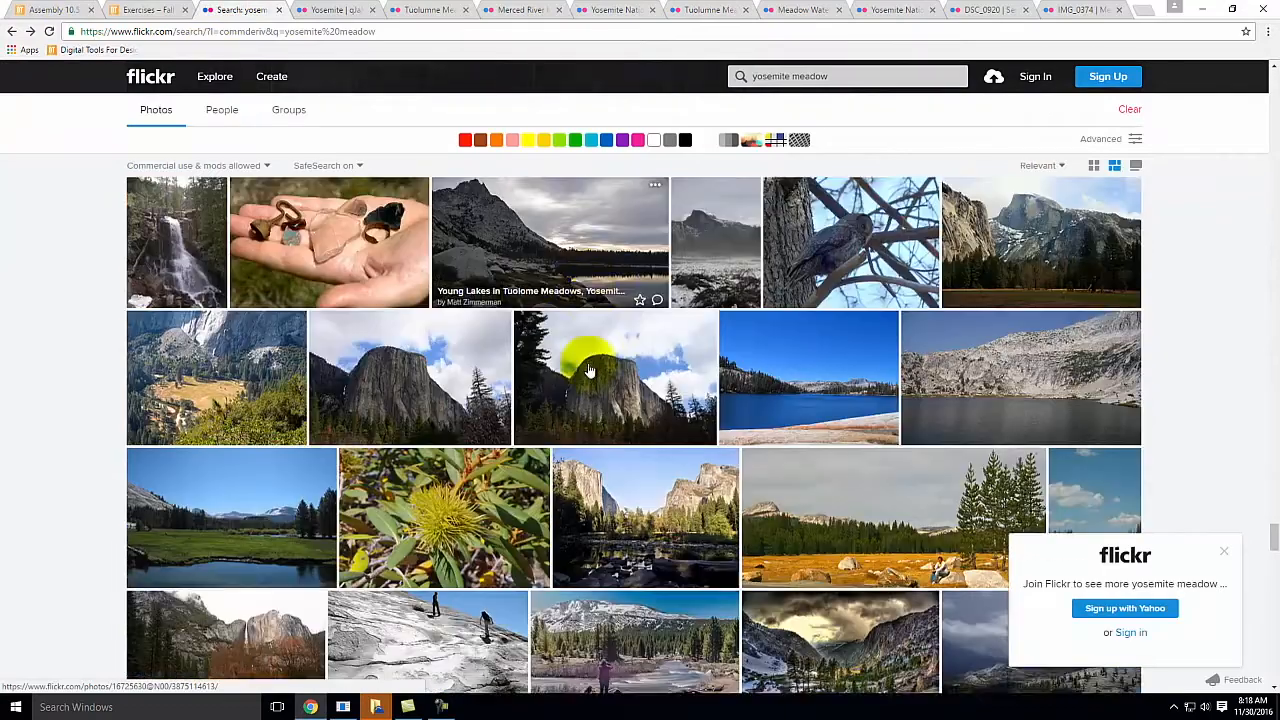
pyautogui.scroll(-1, 588, 370)
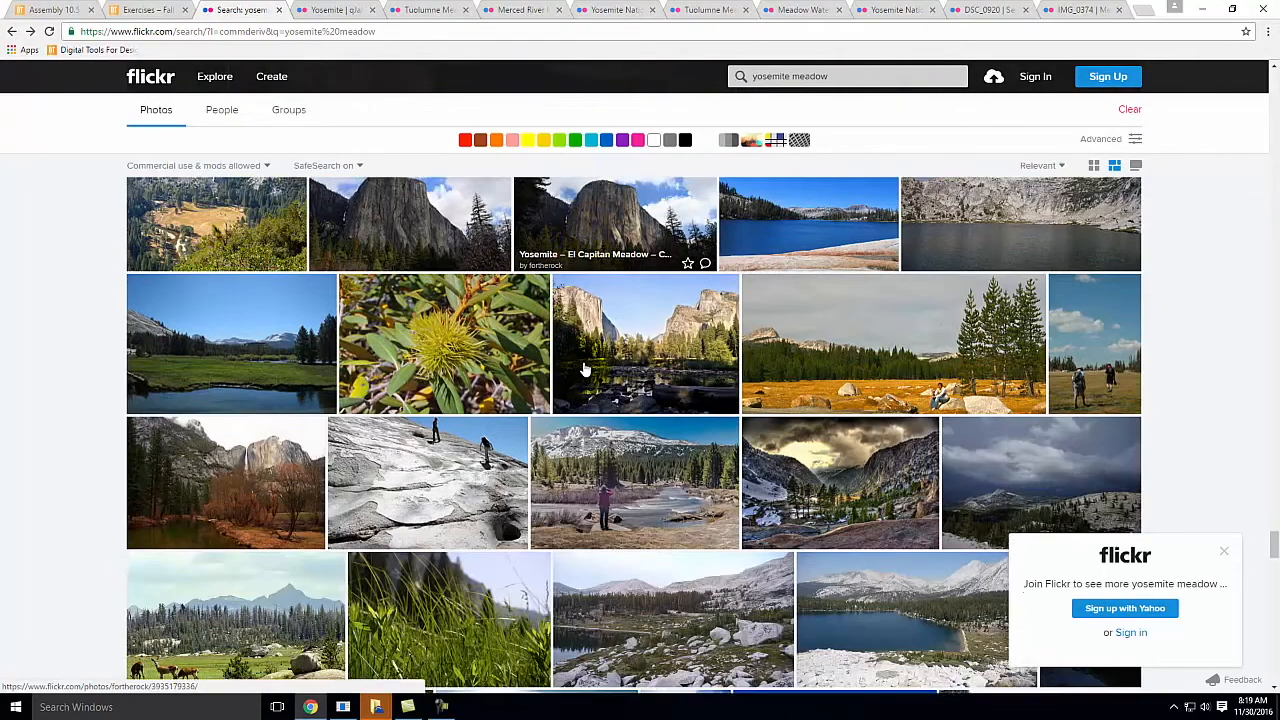
pyautogui.scroll(3, 585, 370)
pyautogui.rightClick(580, 362)
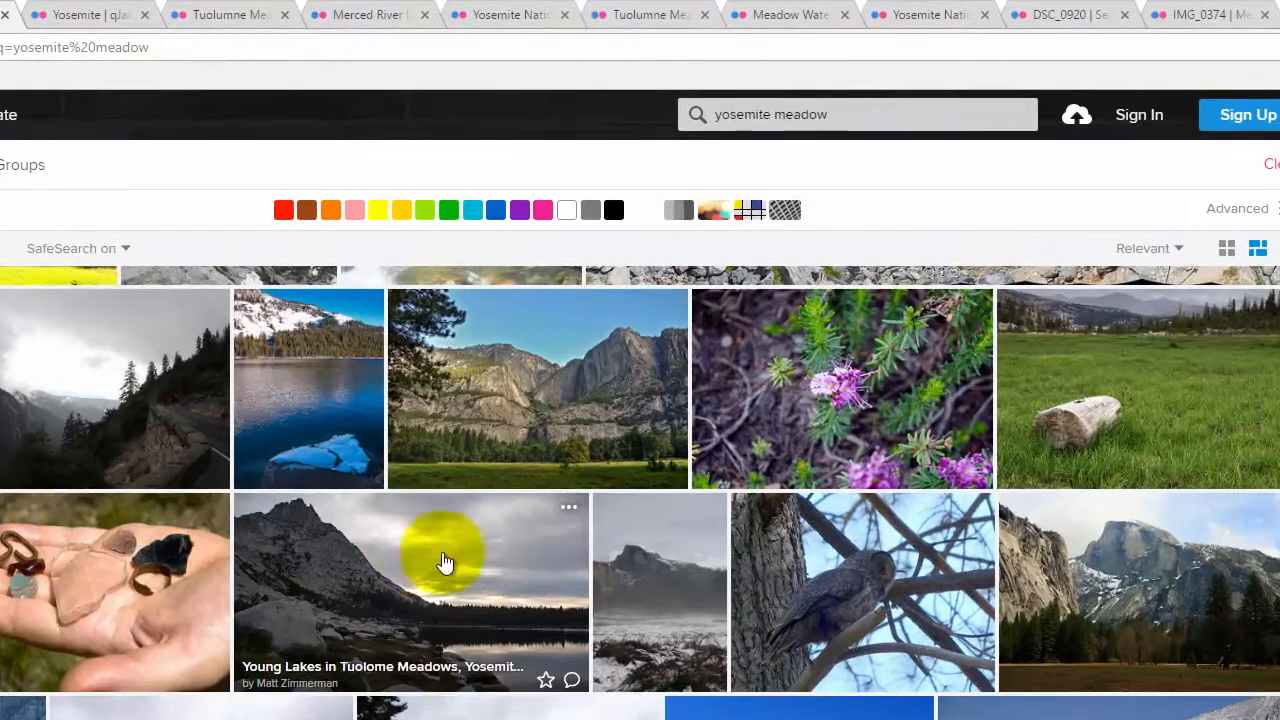
pyautogui.rightClick(428, 544)
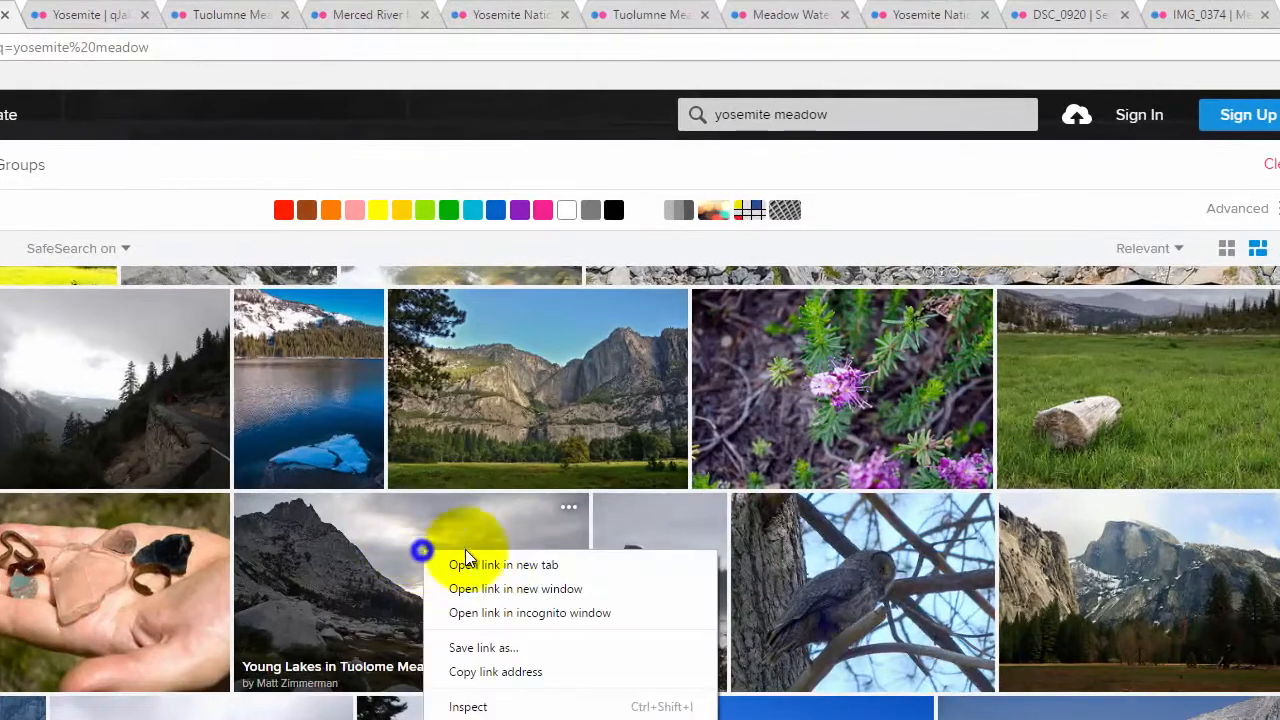
pyautogui.click(503, 558)
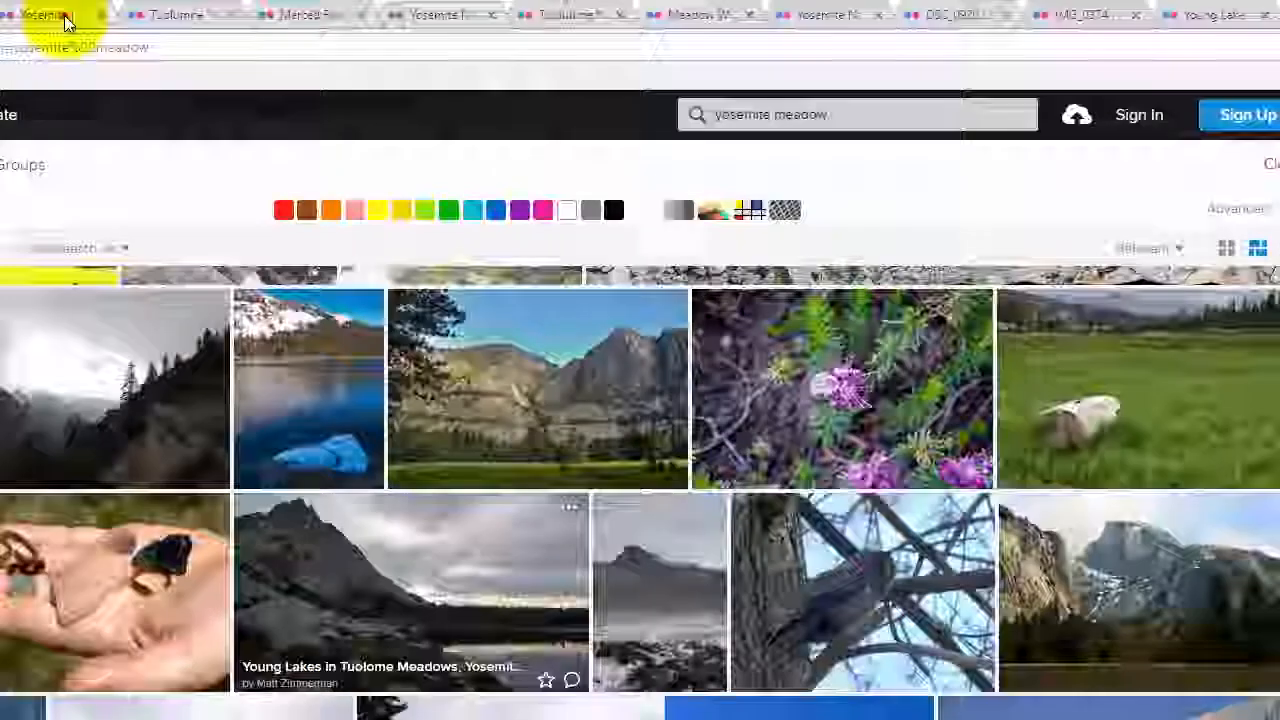
# - Review the first two candidate photos and close the sunlit green Tuolumne meadow photo
pyautogui.click(65, 20)
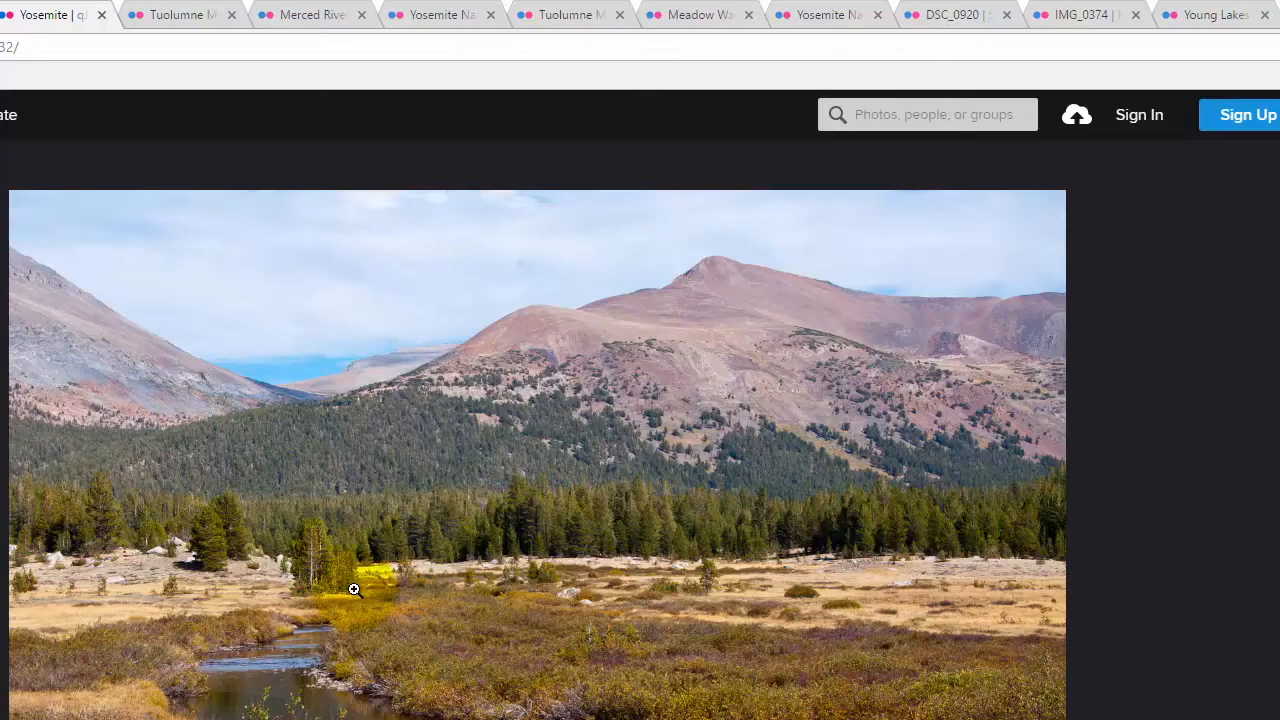
pyautogui.click(171, 14)
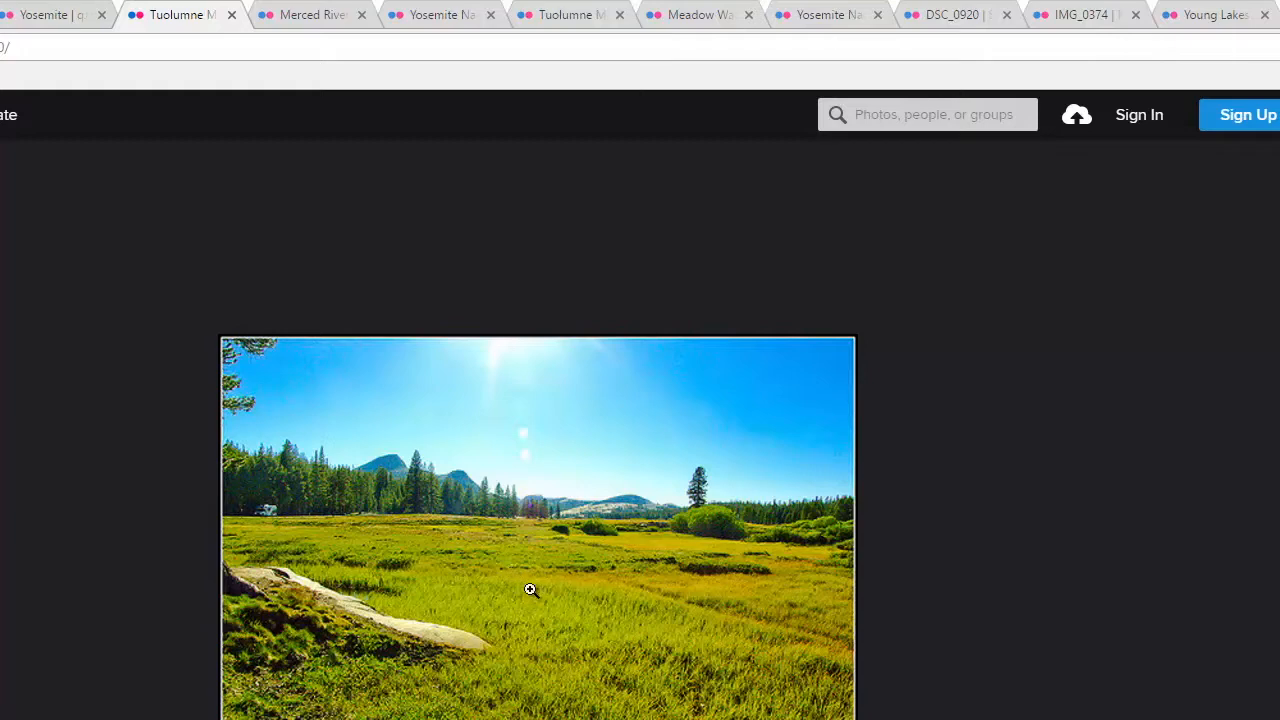
pyautogui.click(231, 16)
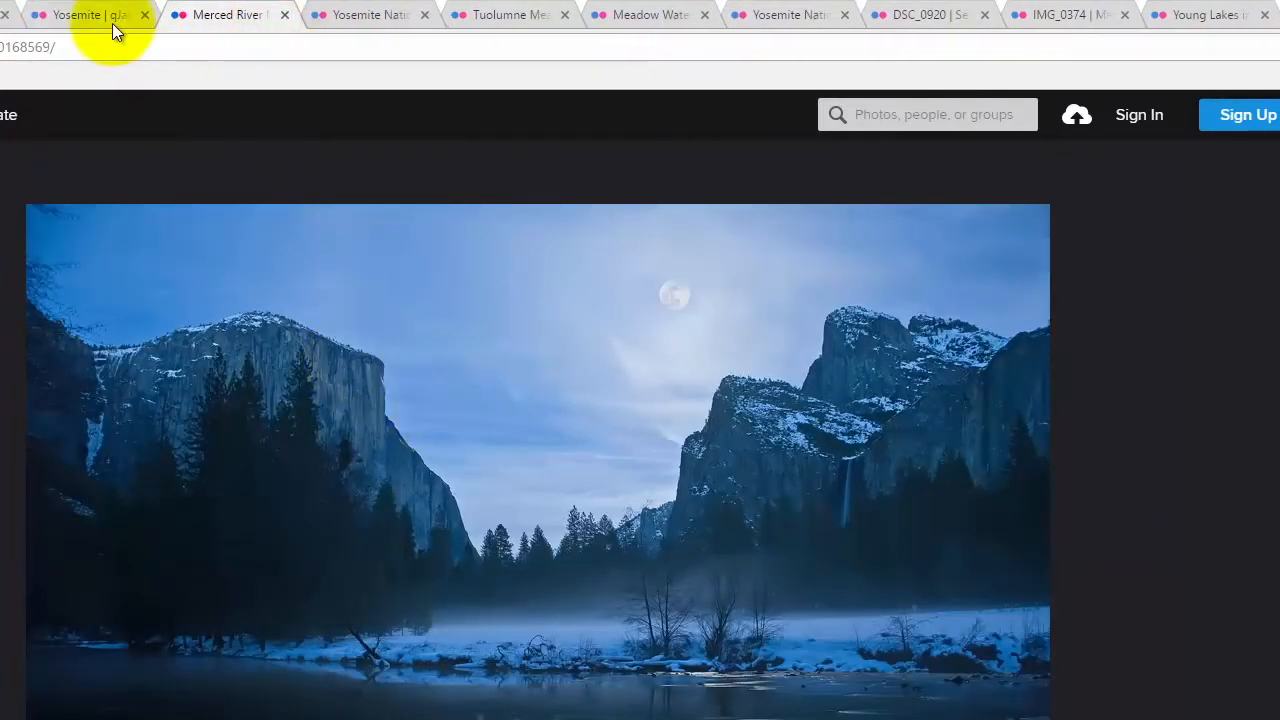
# - Compare the candidate photos one by one and move the Yosemite National Park photo with clouds and foreground water ahead of the search results tab
pyautogui.click(113, 25)
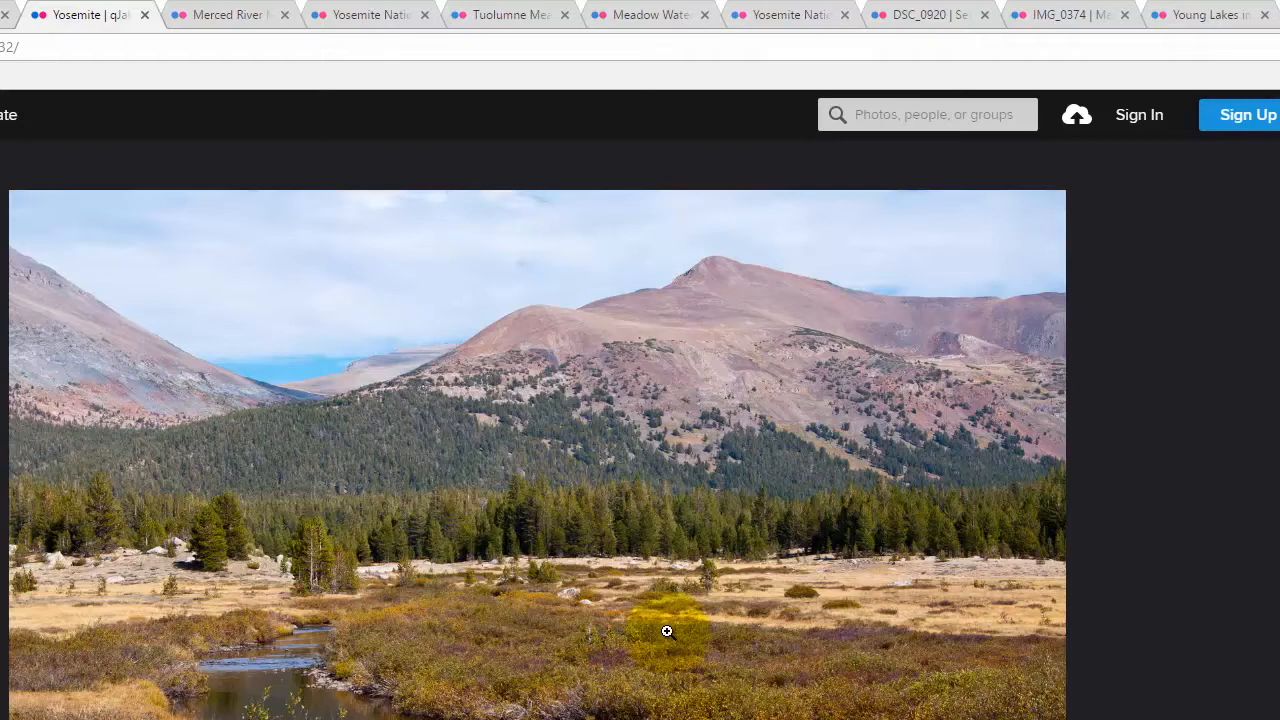
pyautogui.click(231, 12)
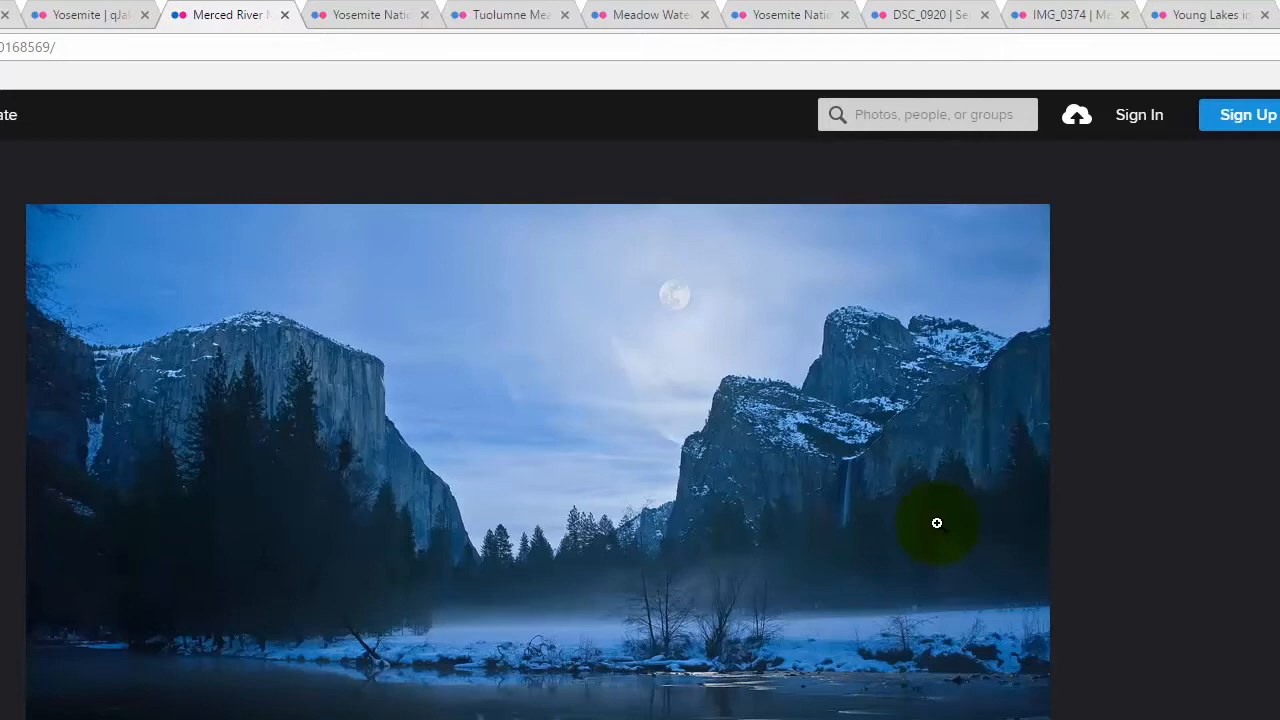
pyautogui.click(394, 14)
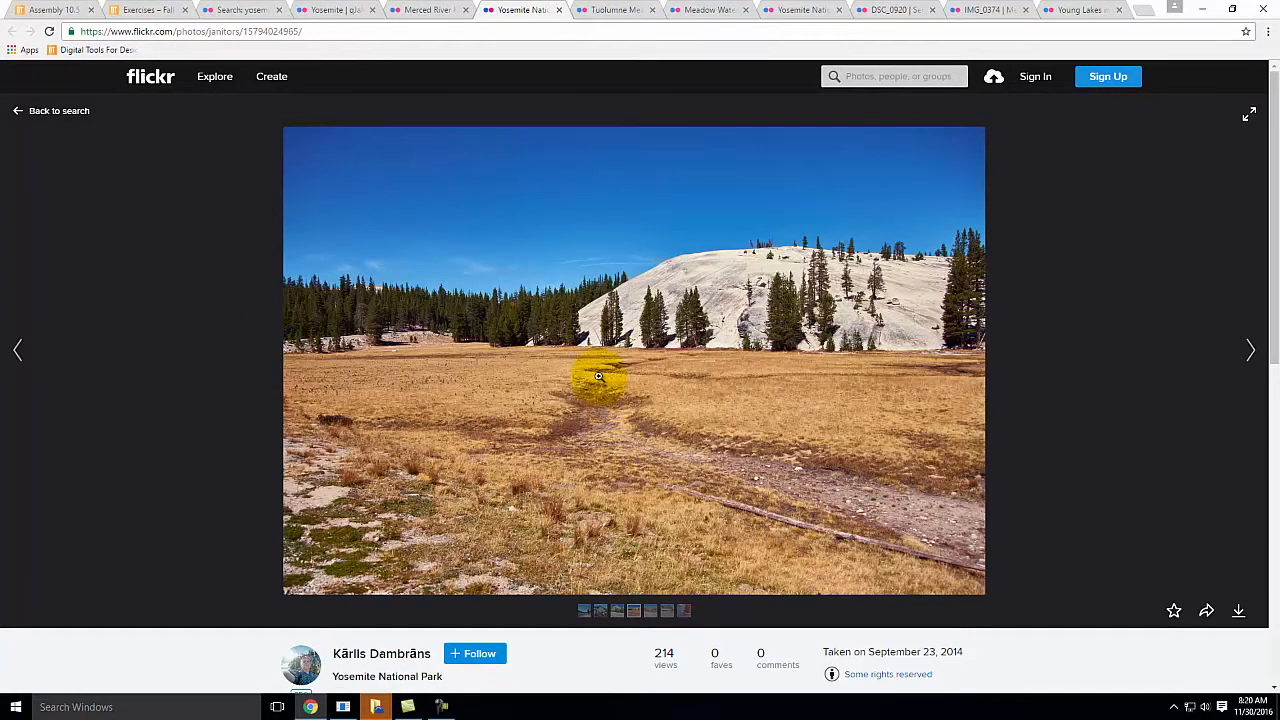
pyautogui.click(614, 9)
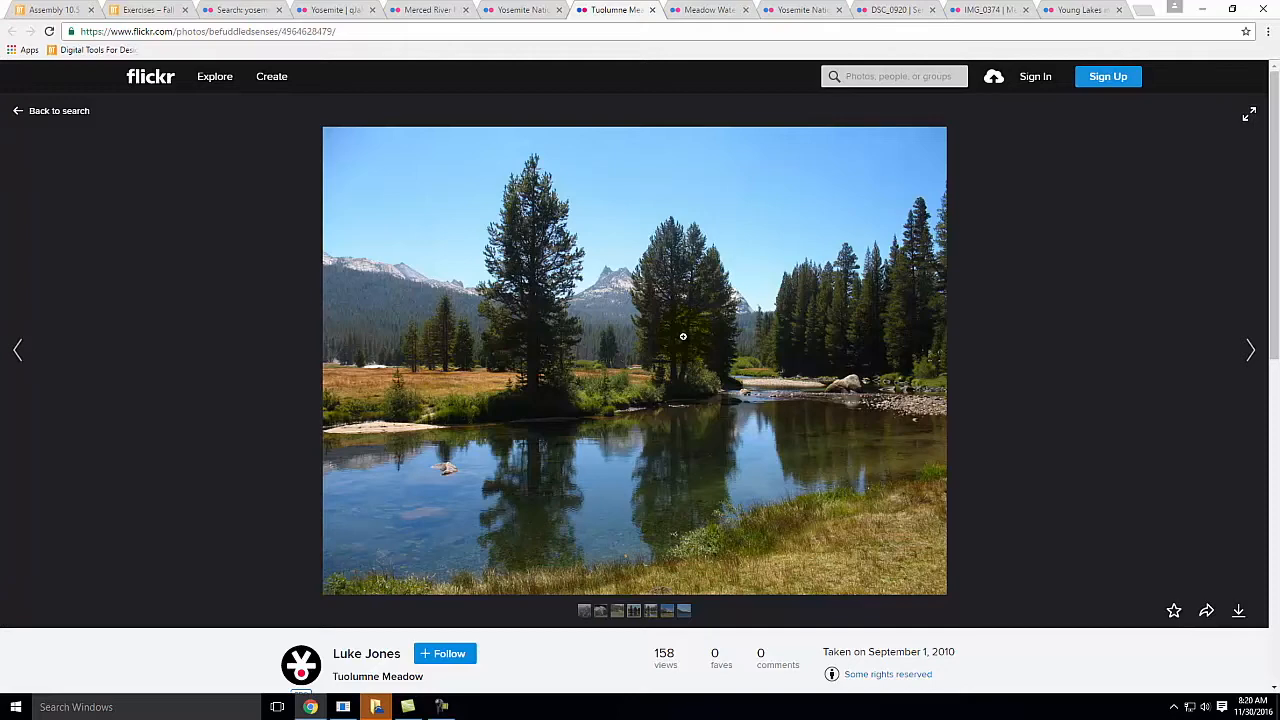
pyautogui.click(722, 9)
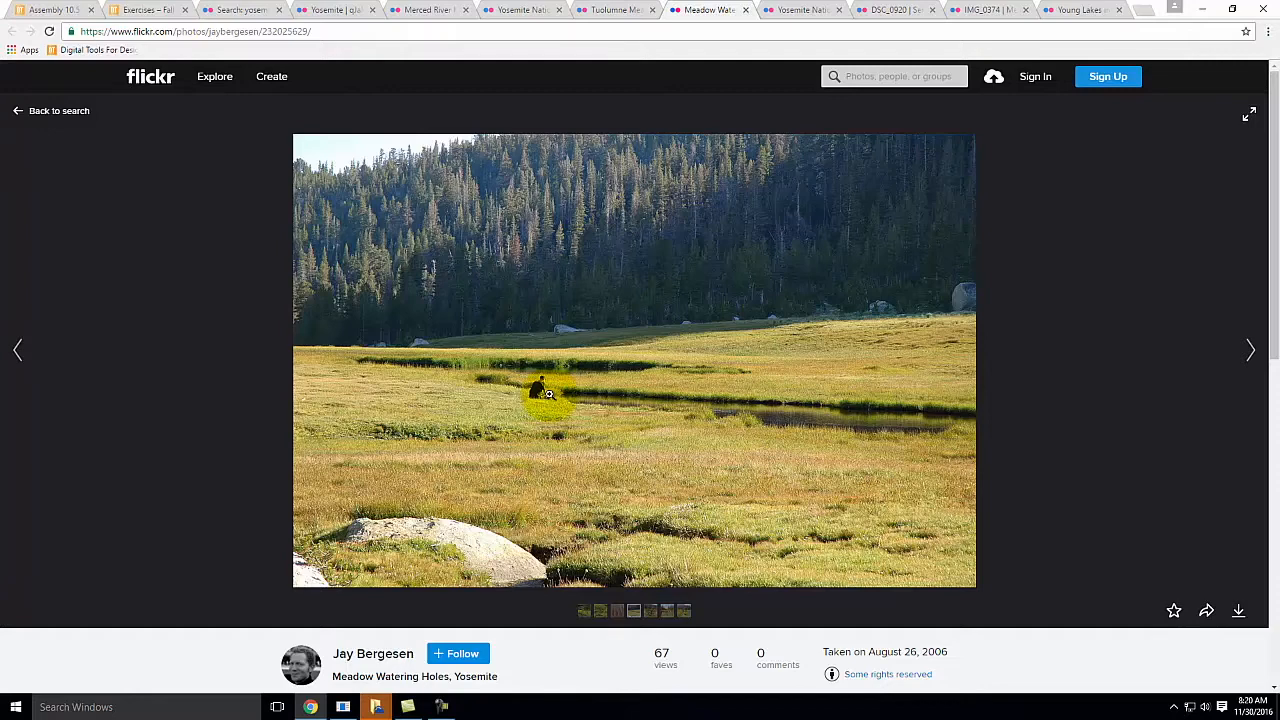
pyautogui.click(800, 9)
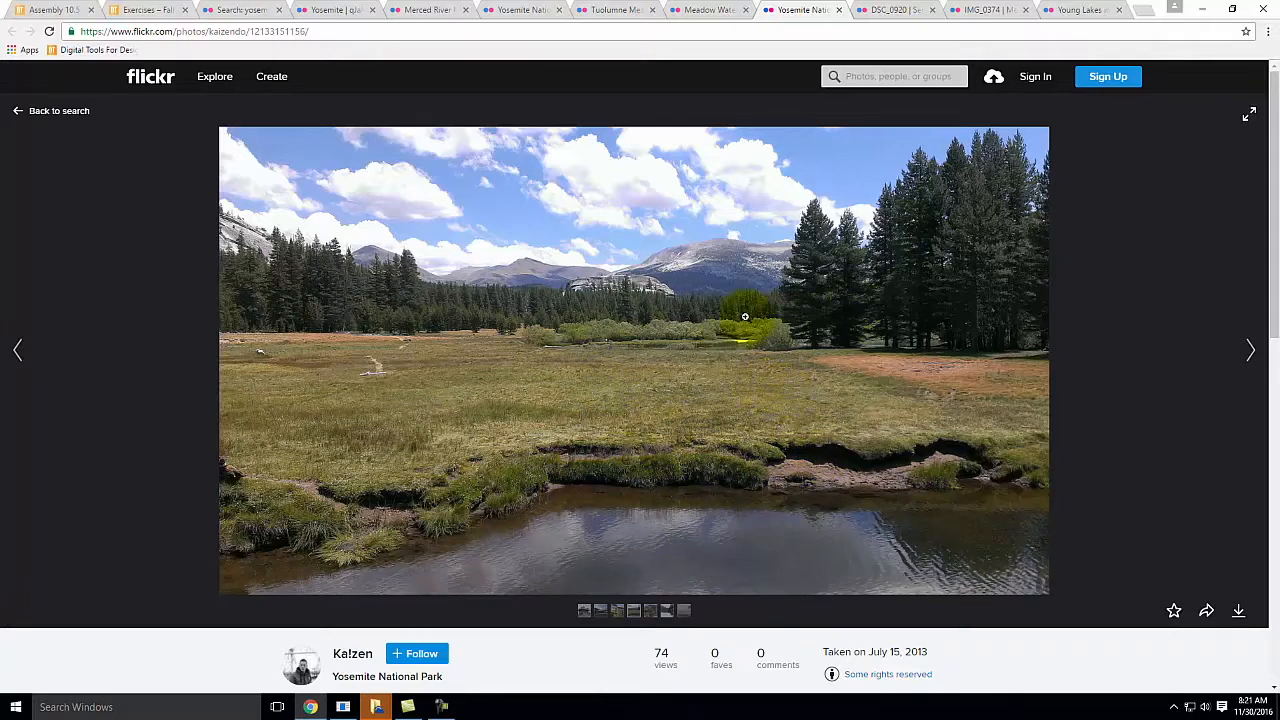
pyautogui.moveTo(806, 14); pyautogui.dragTo(300, 17)
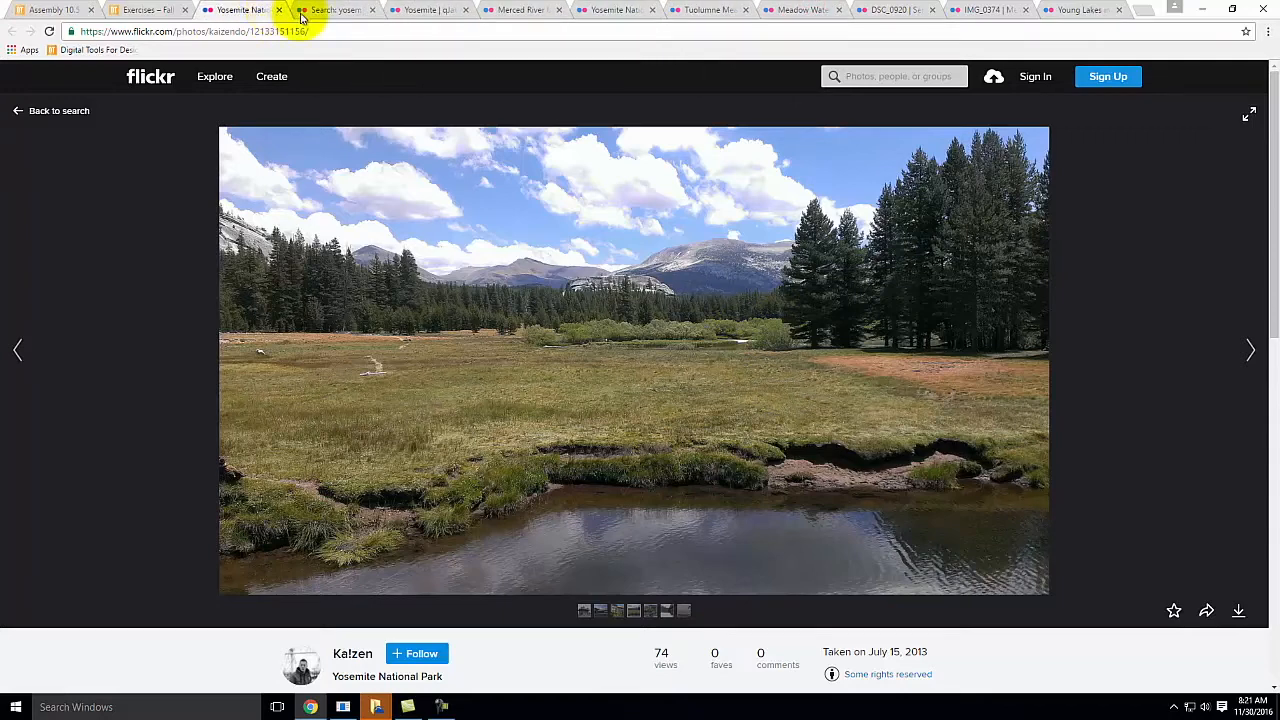
# - Examine the remaining open candidate photos and recheck the earlier ones to compare their foreground, middle ground and background
pyautogui.click(790, 9)
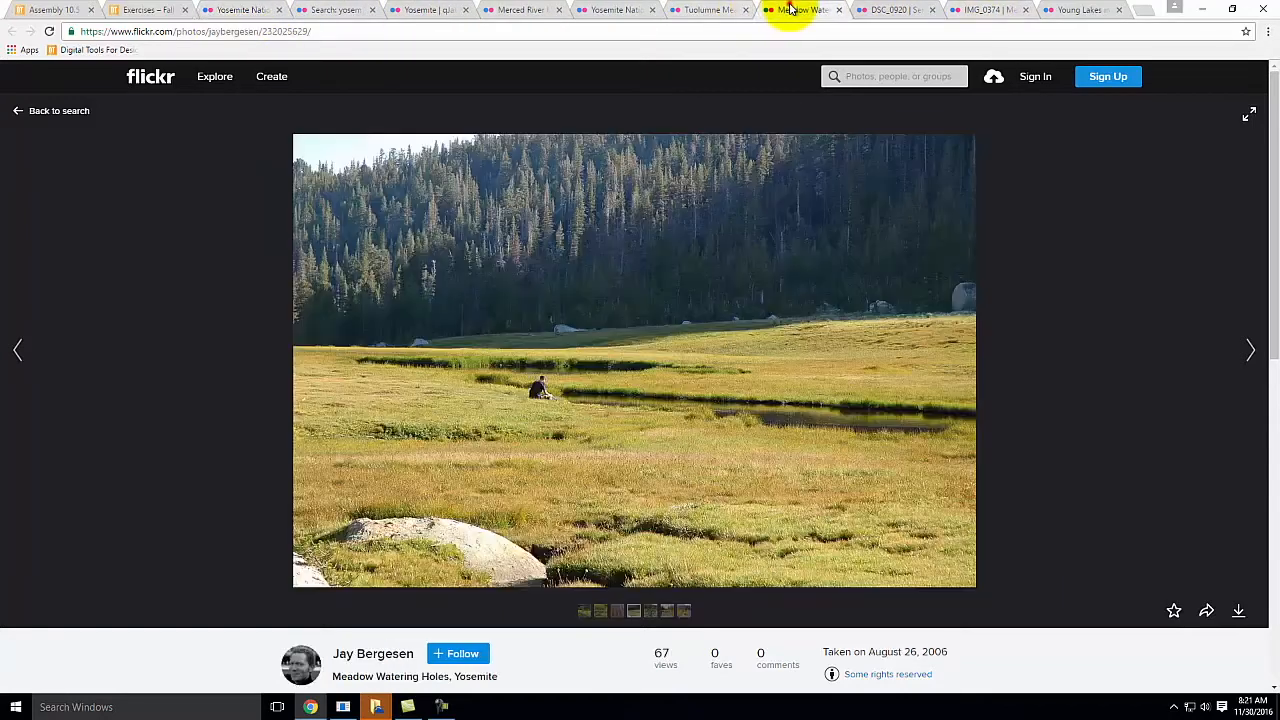
pyautogui.click(889, 9)
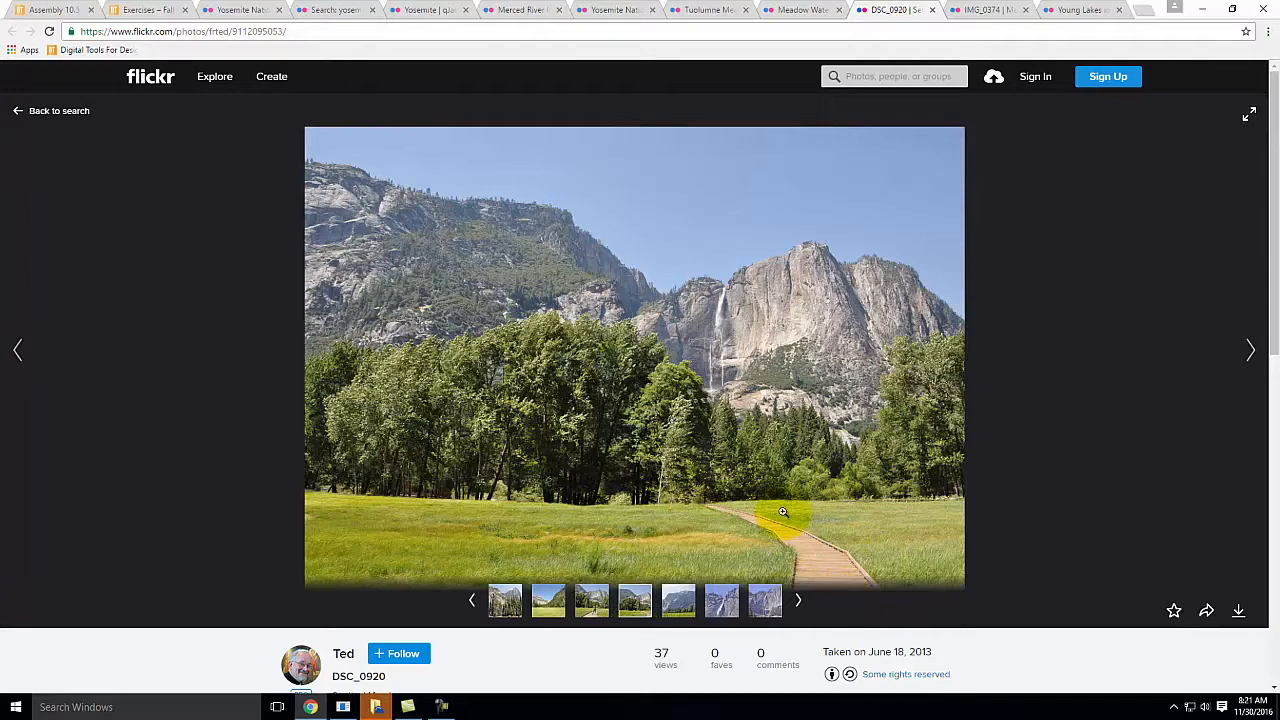
pyautogui.click(983, 10)
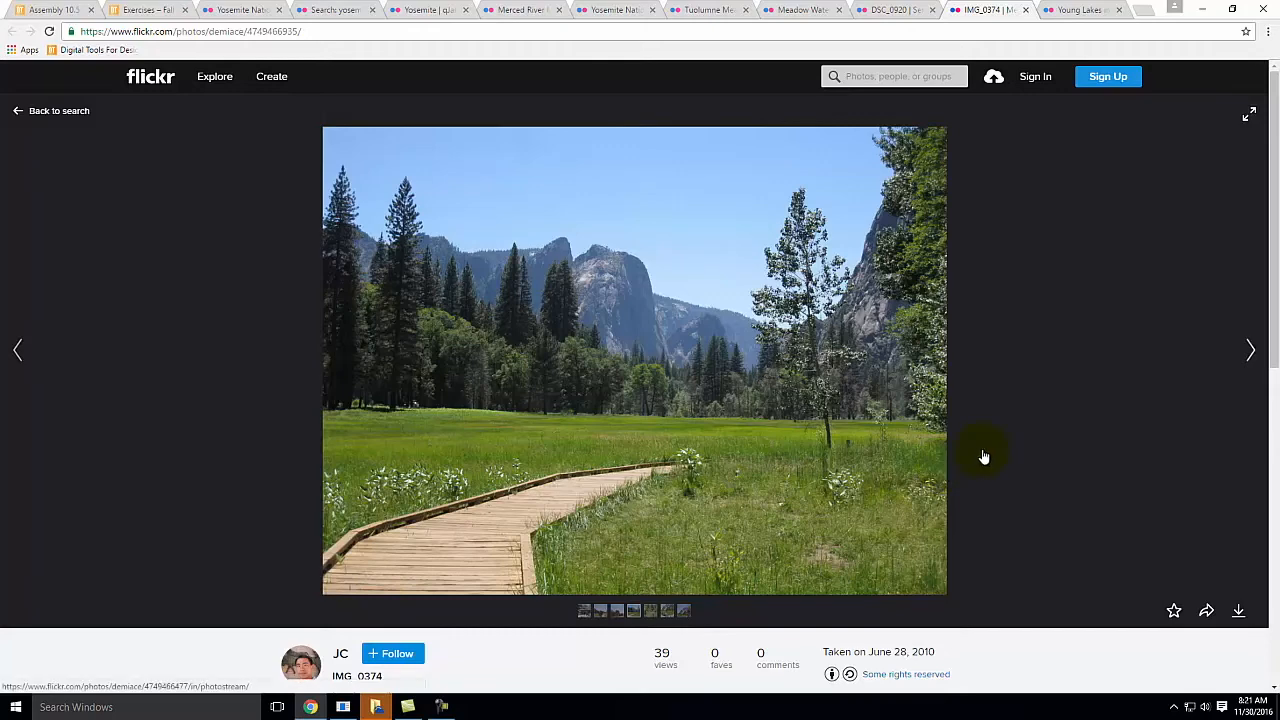
pyautogui.click(1095, 9)
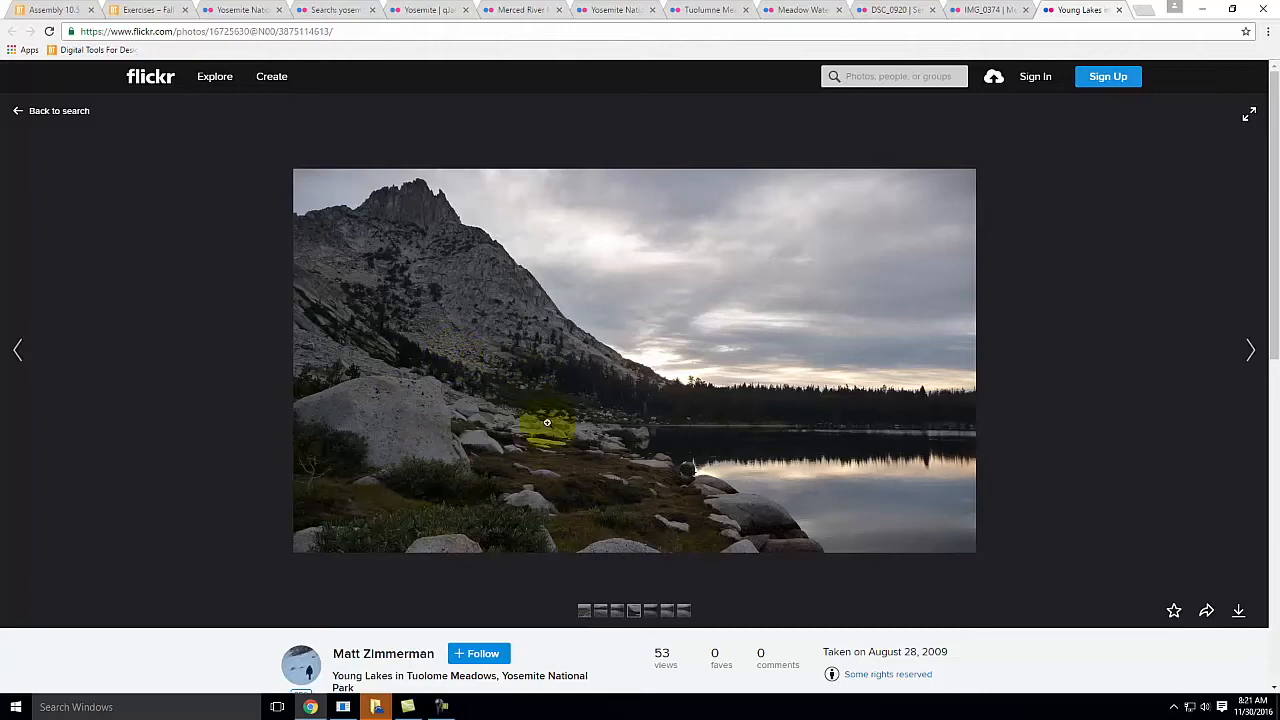
pyautogui.click(243, 8)
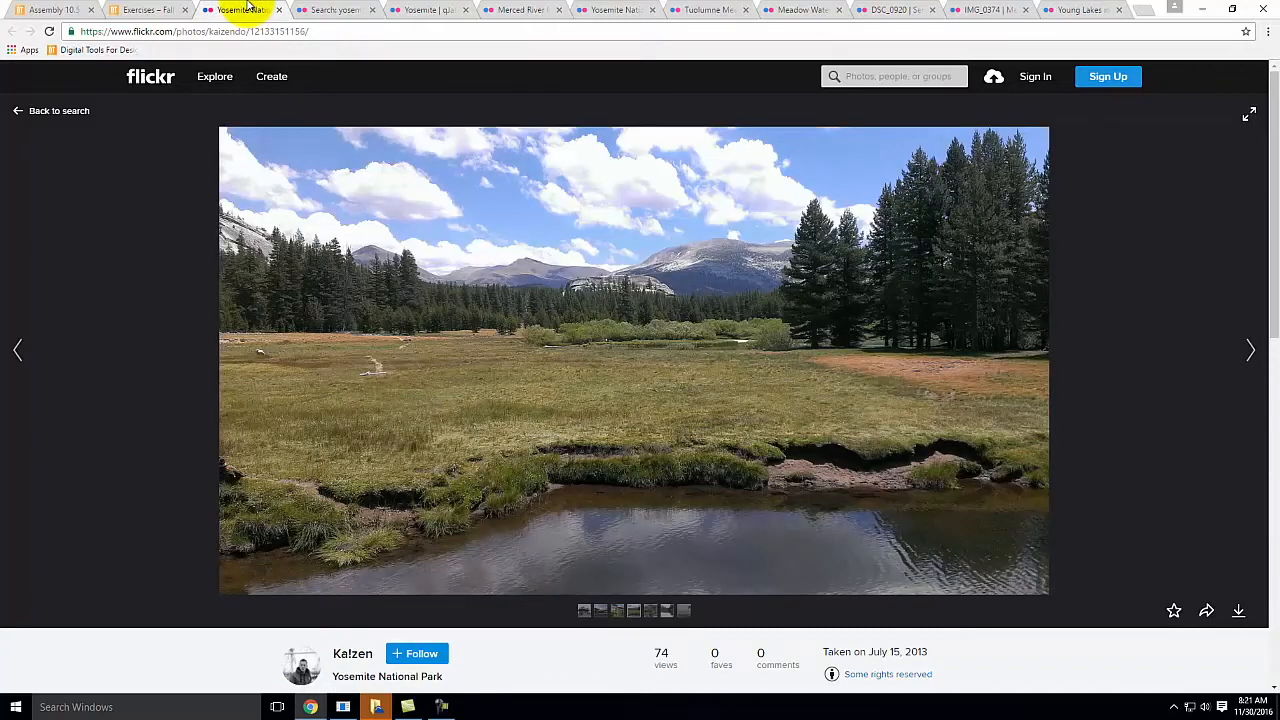
pyautogui.click(426, 9)
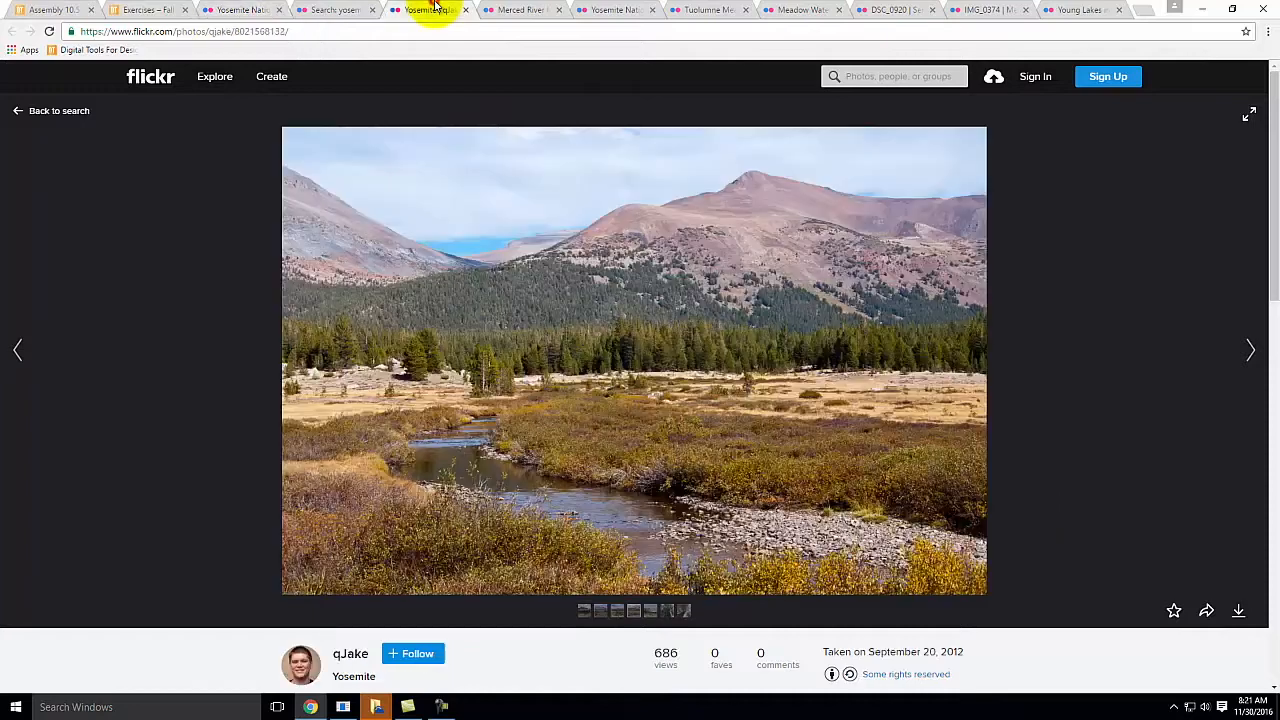
pyautogui.click(558, 9)
pyautogui.click(615, 9)
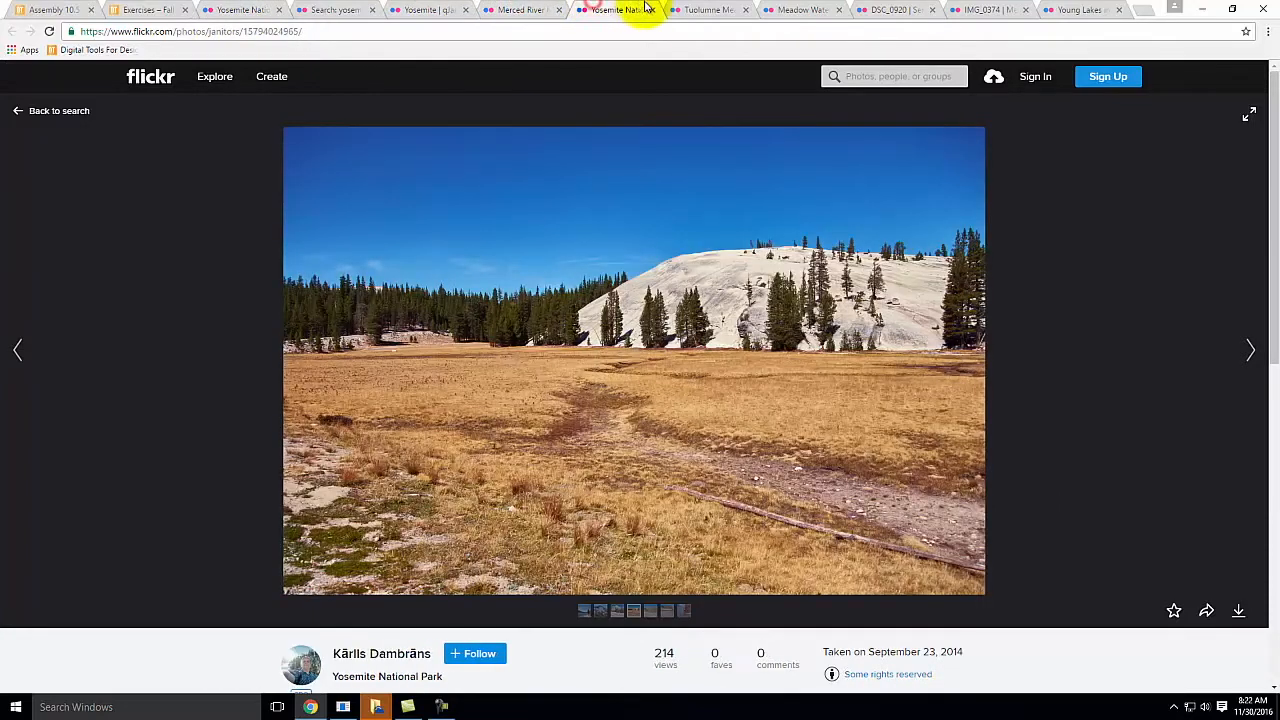
# - Download the Tuolumne Meadow photo with the trees reflected in the river at its original size, 2592 × 1944
pyautogui.click(710, 8)
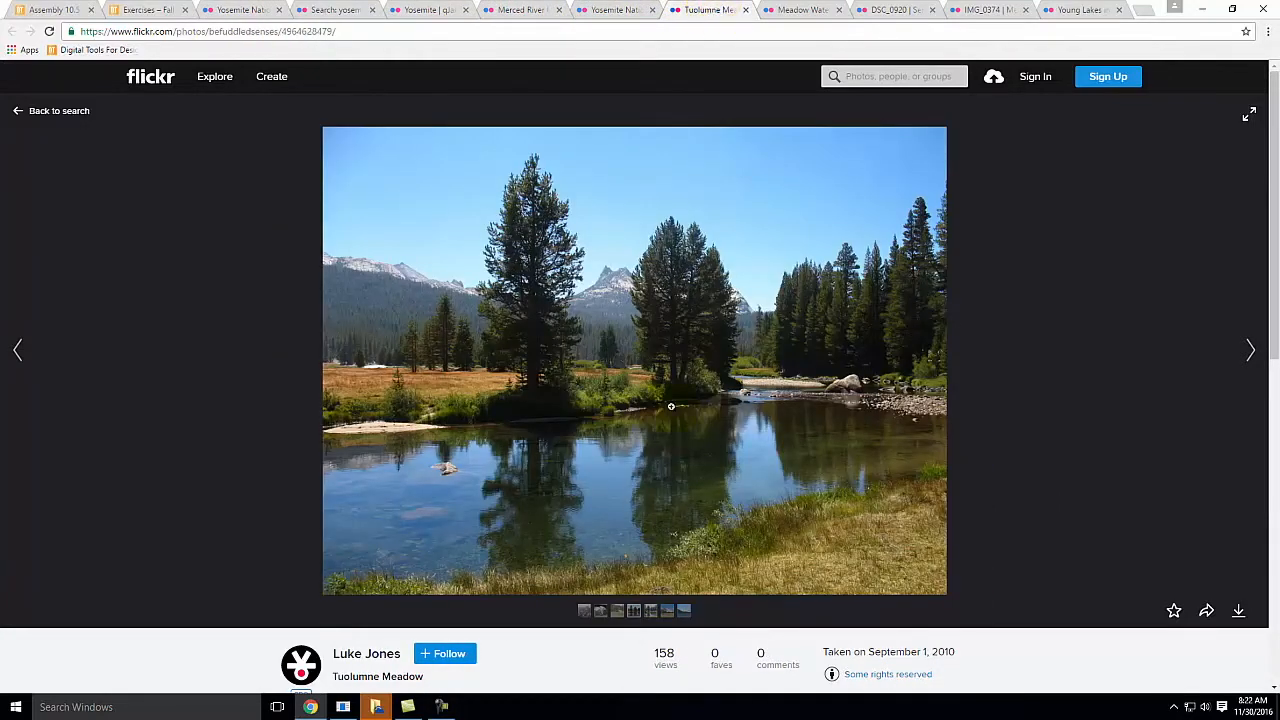
pyautogui.click(1238, 612)
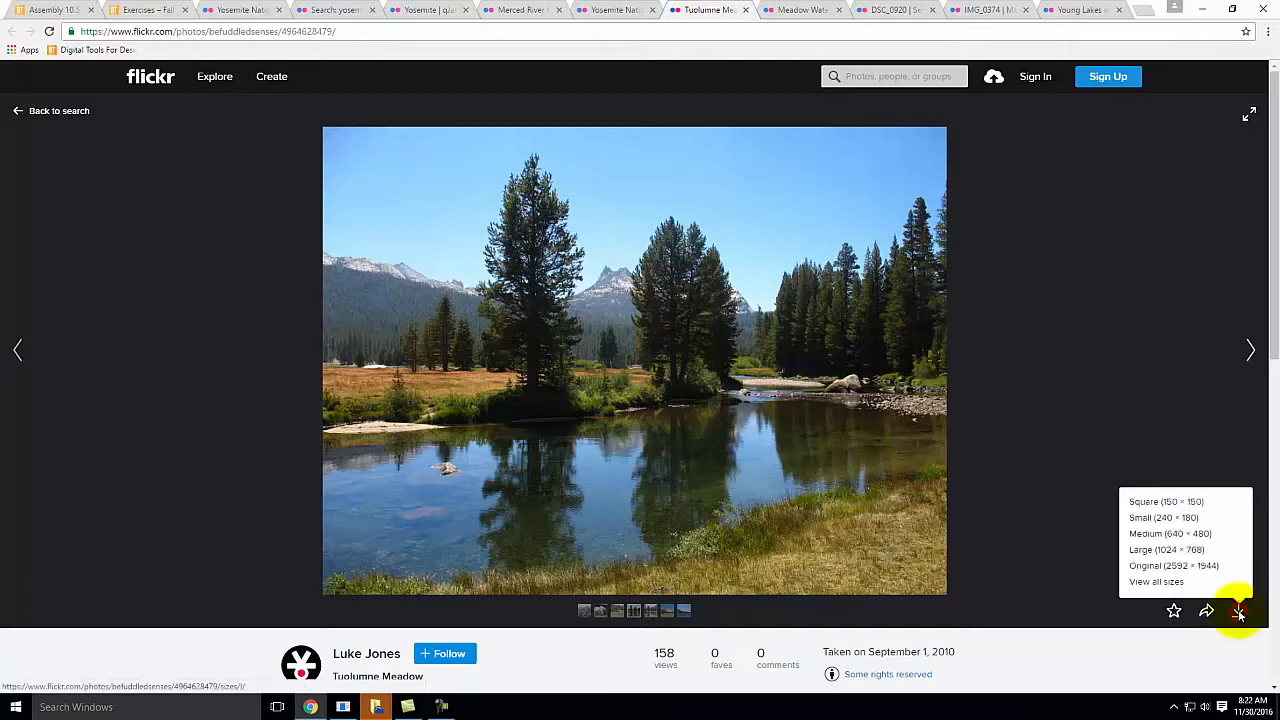
pyautogui.click(1185, 566)
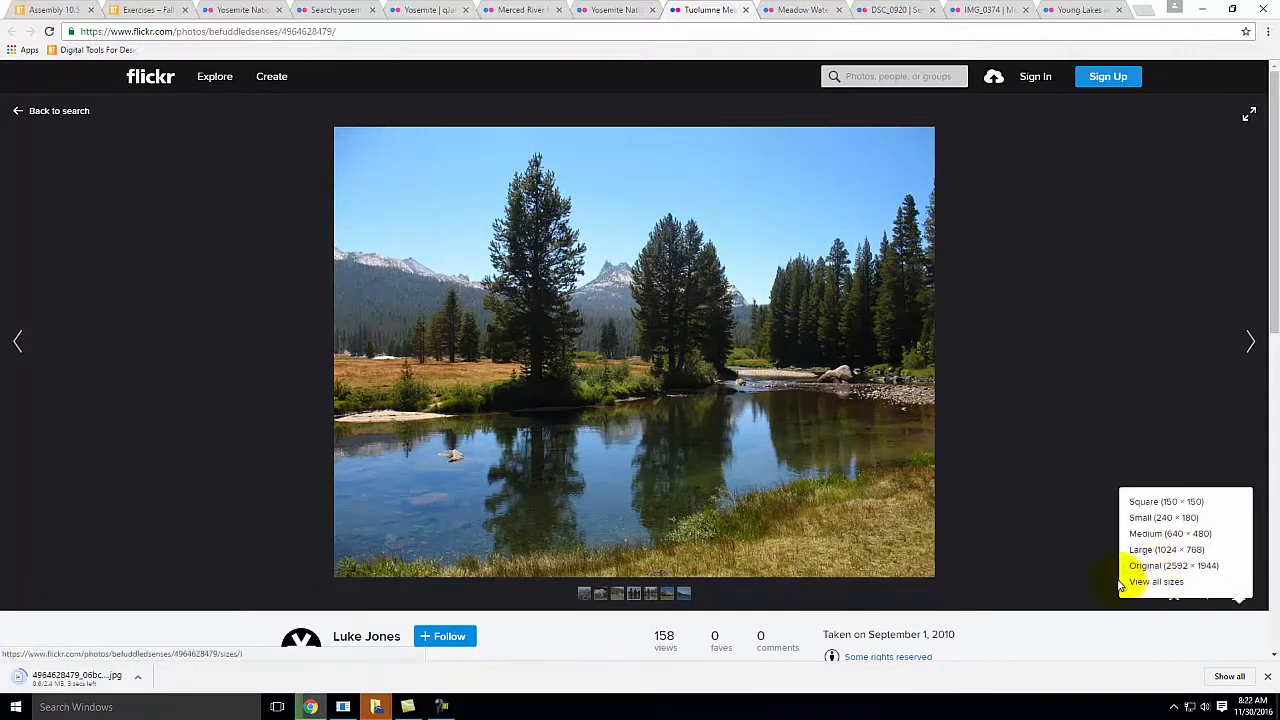
# - Download the Yosemite National Park photo with clouds and foreground water at its original size, 3264 × 1840
pyautogui.click(245, 9)
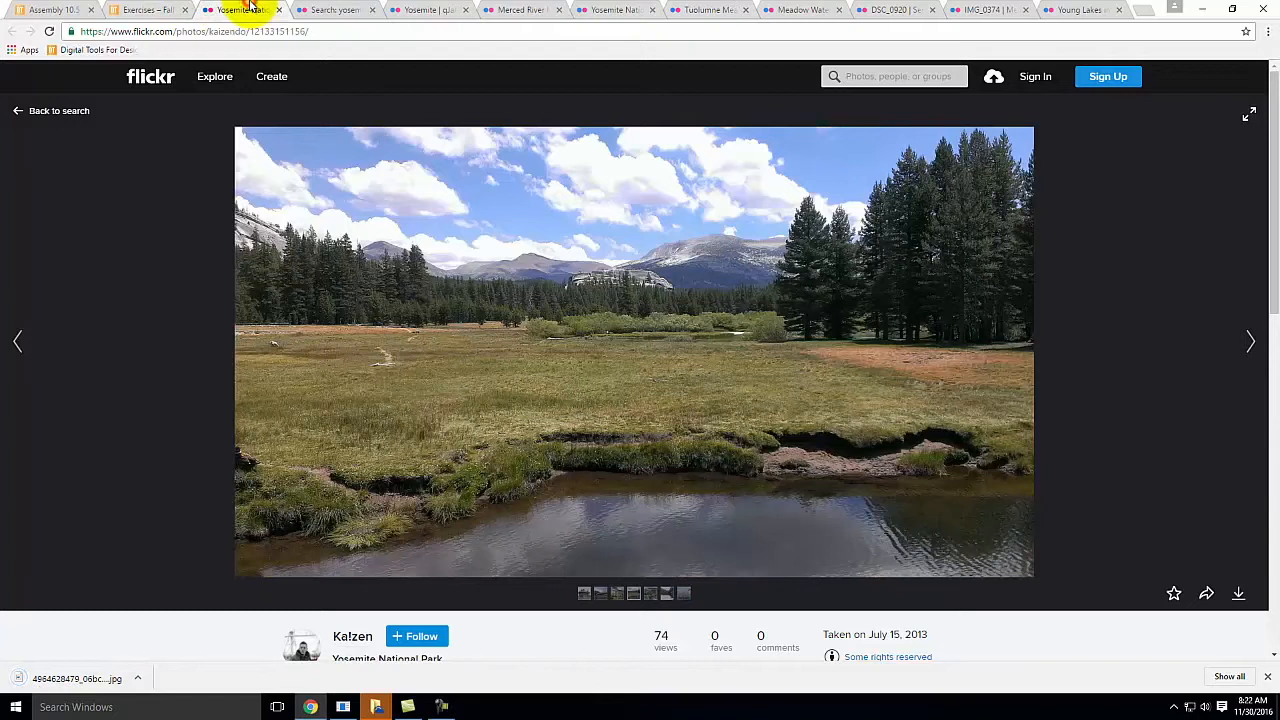
pyautogui.click(1239, 597)
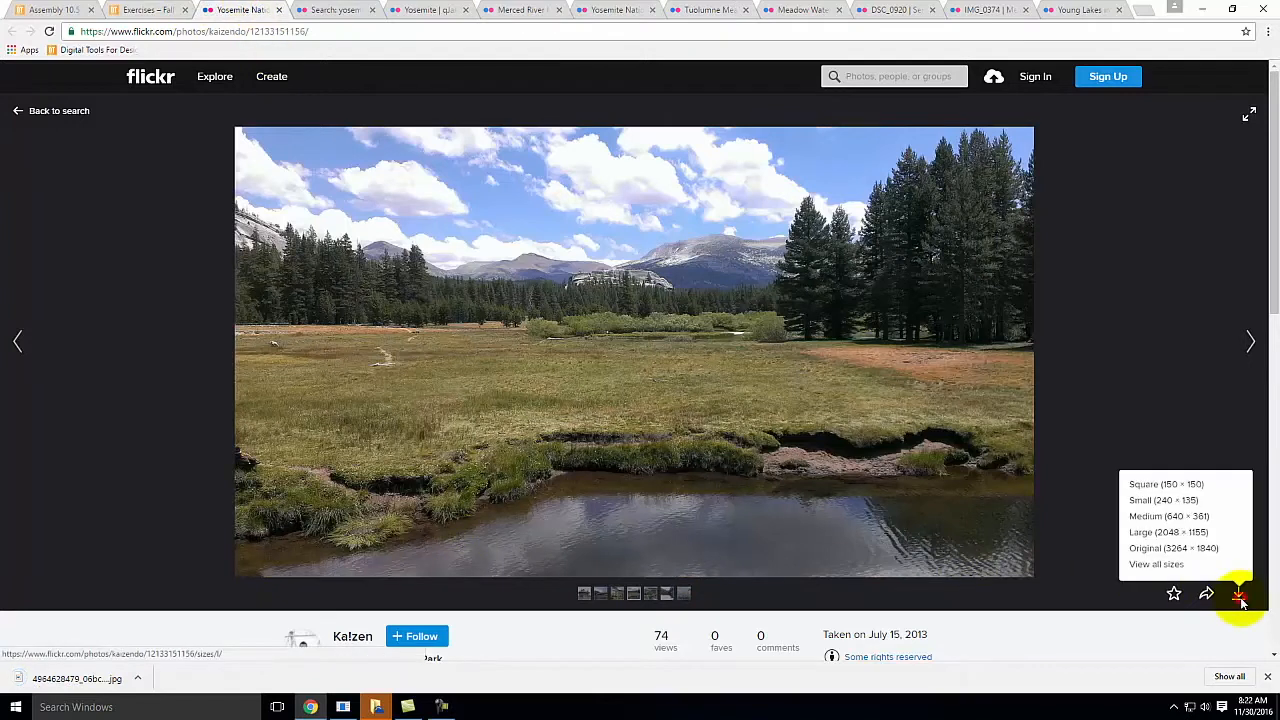
pyautogui.click(1201, 550)
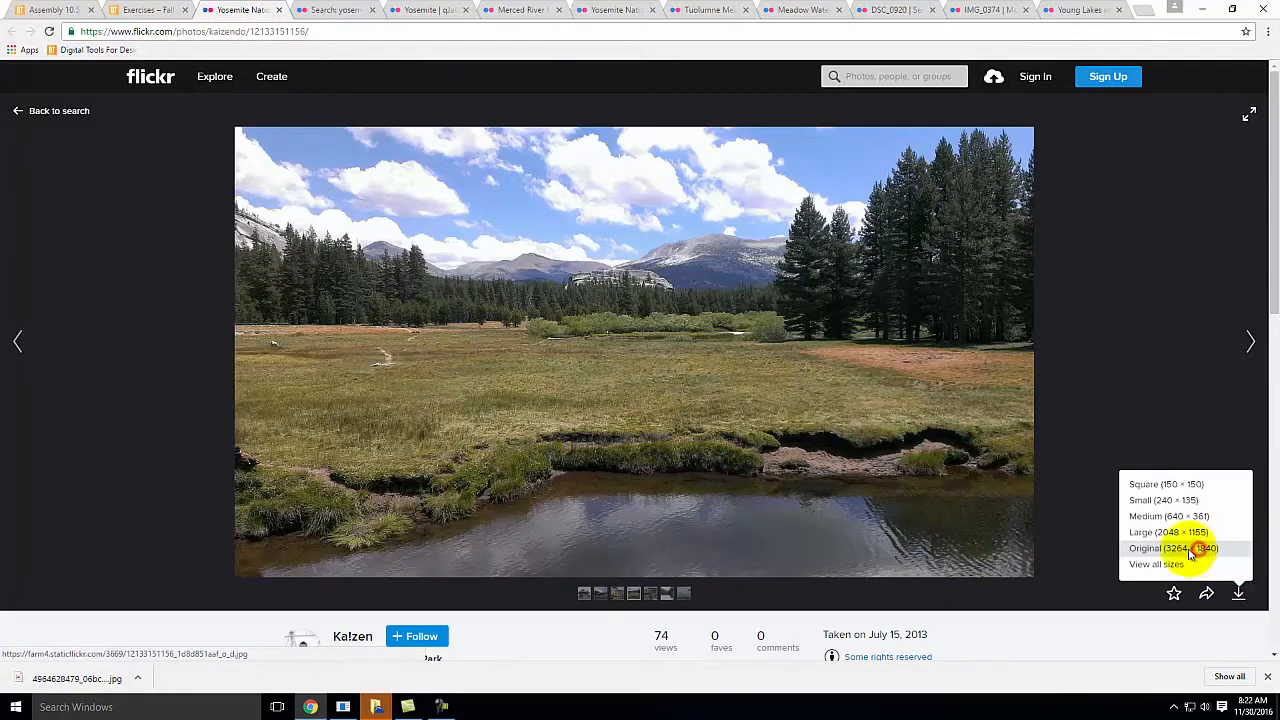
pyautogui.click(289, 677)
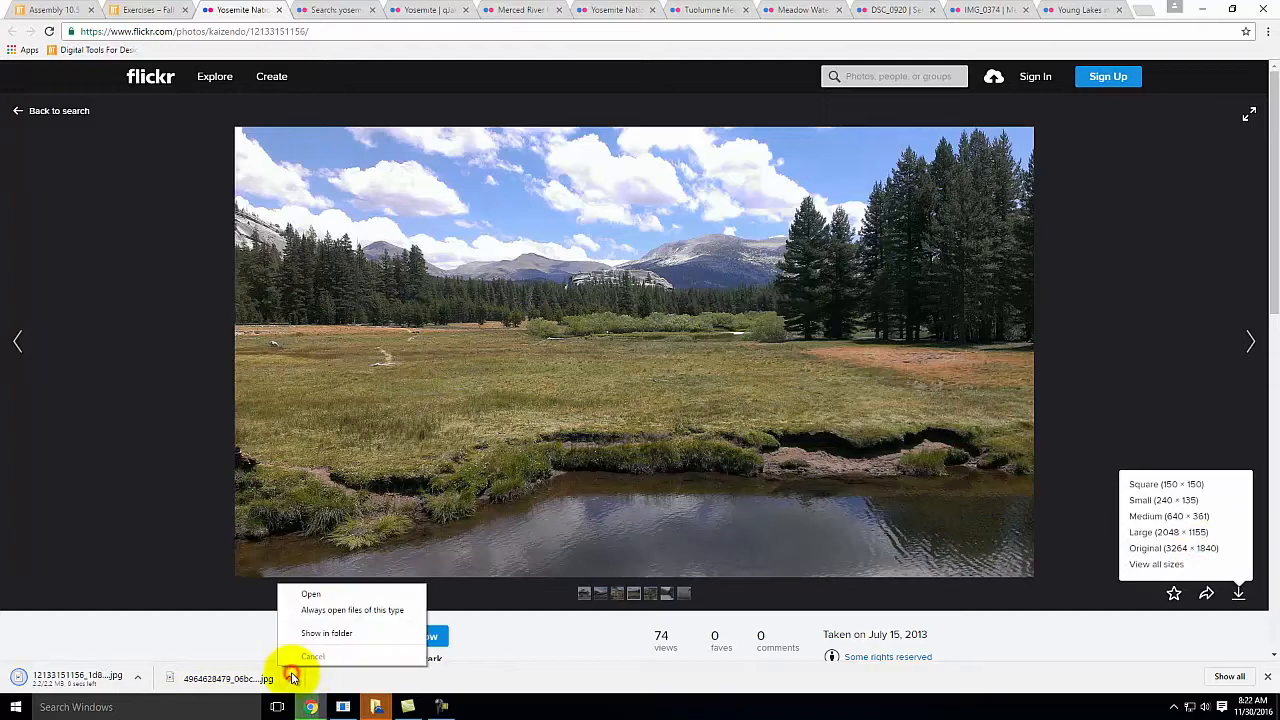
pyautogui.click(337, 633)
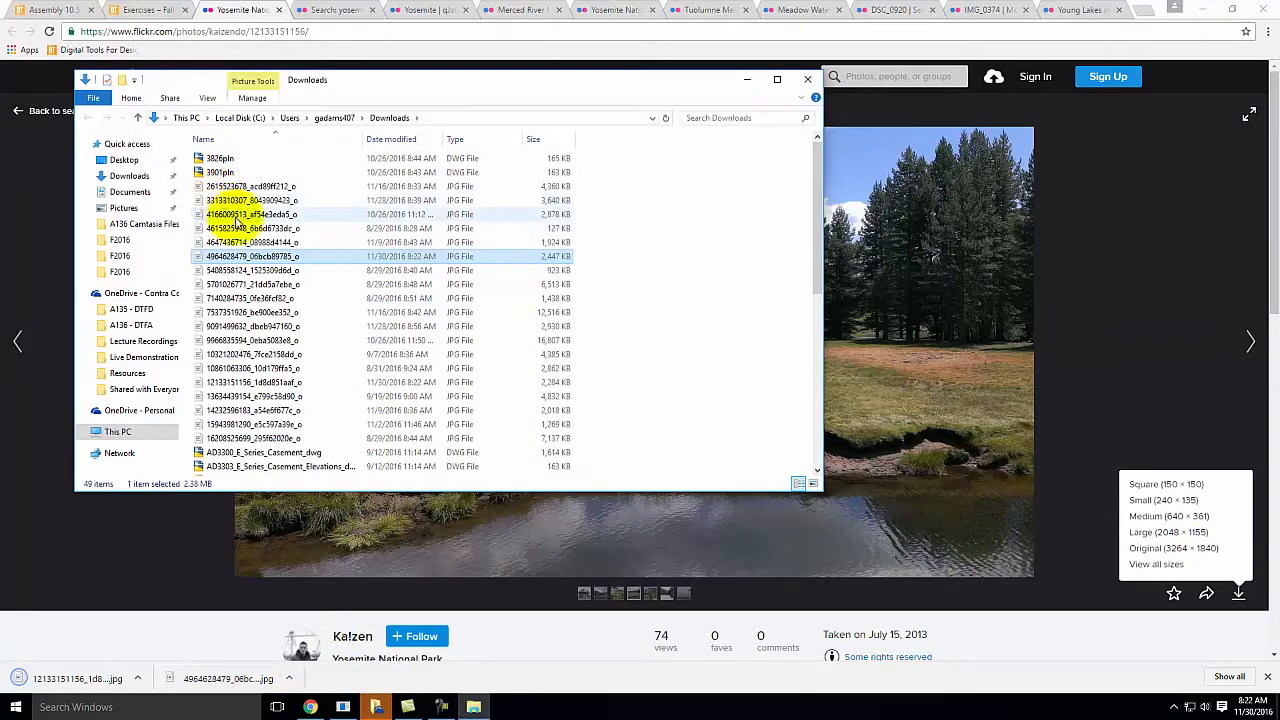
pyautogui.rightClick(245, 257)
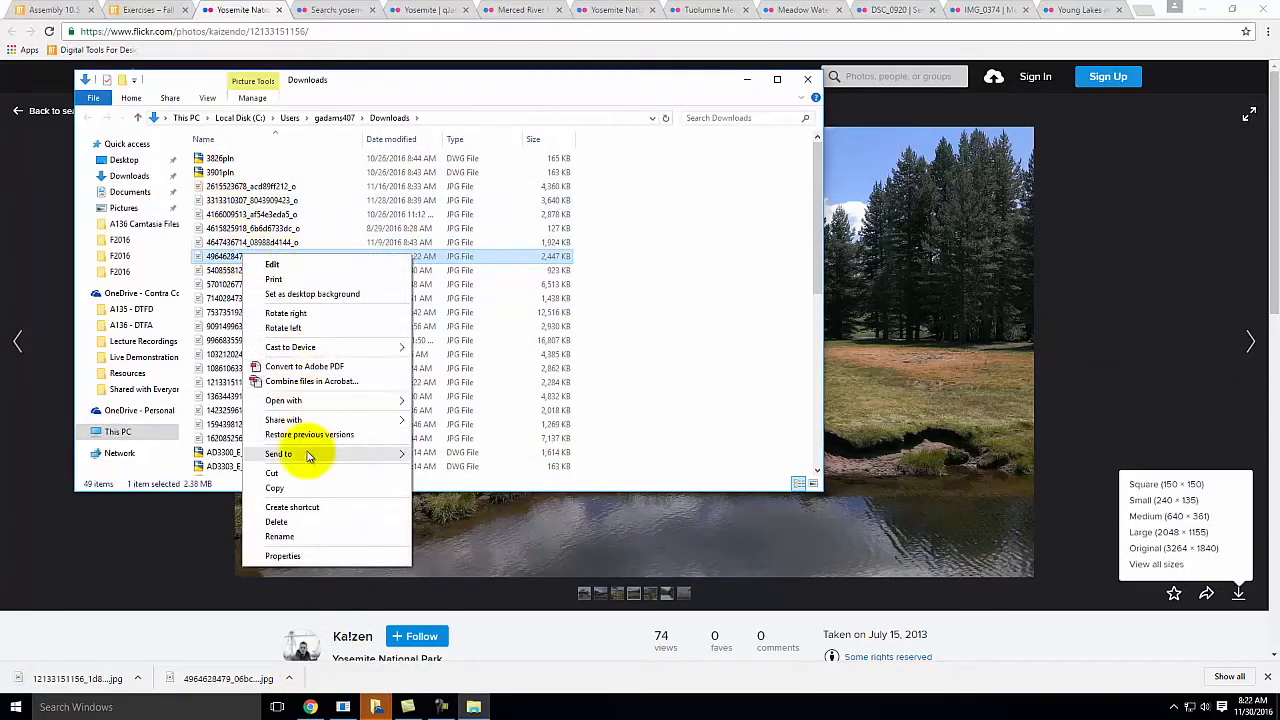
pyautogui.click(309, 488)
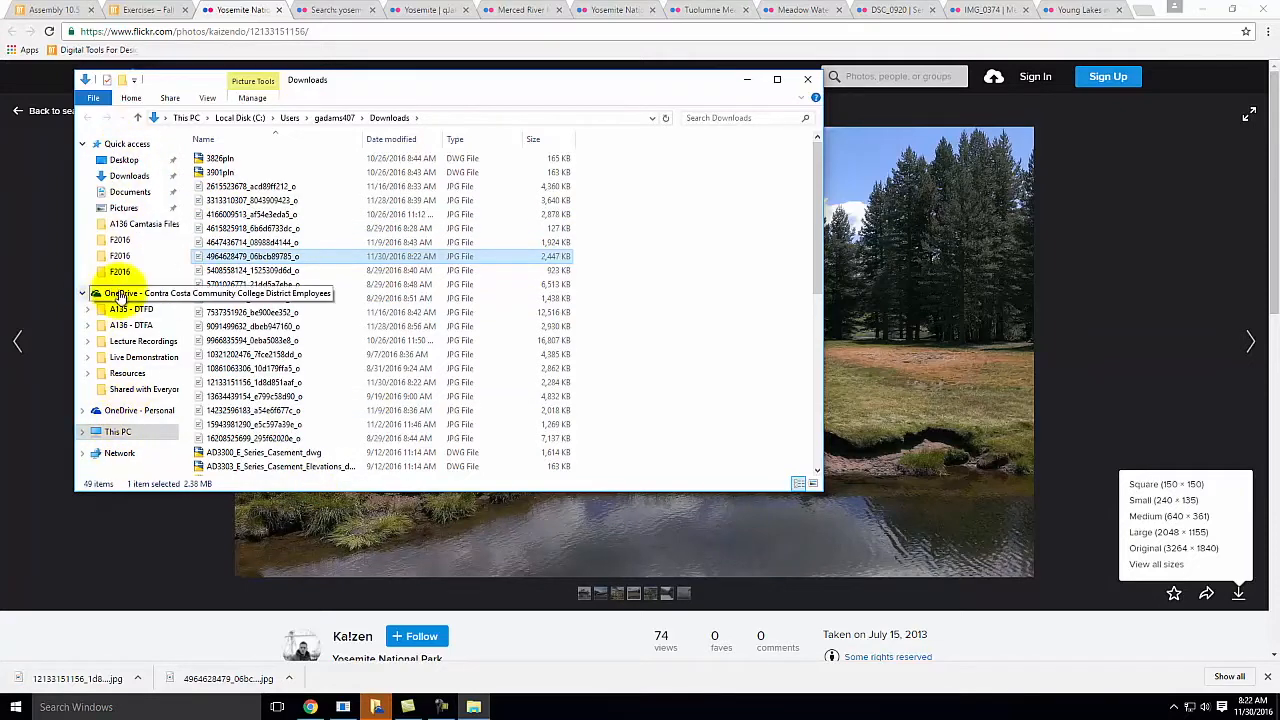
# - Open the Ex130 folder inside Live - A135 Exercises under Live Demonstrations in OneDrive
pyautogui.click(130, 357)
pyautogui.doubleClick(240, 160)
pyautogui.scroll(-3, 243, 448)
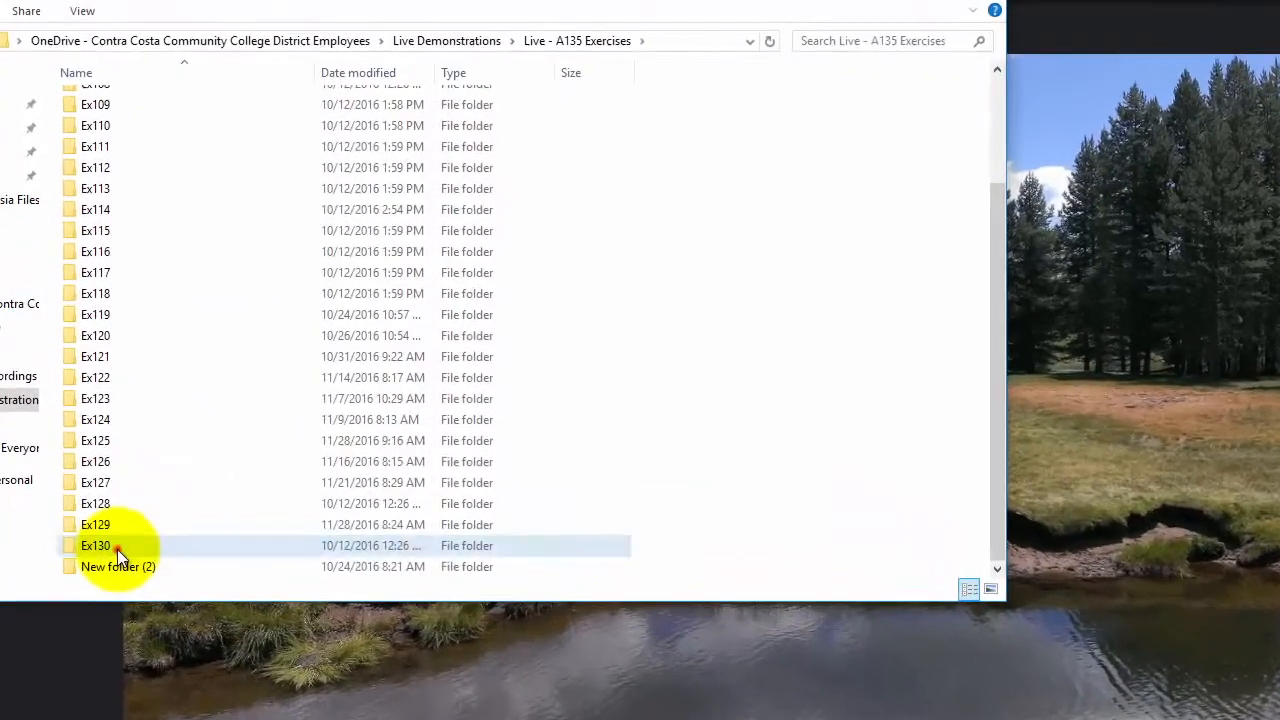
pyautogui.doubleClick(216, 457)
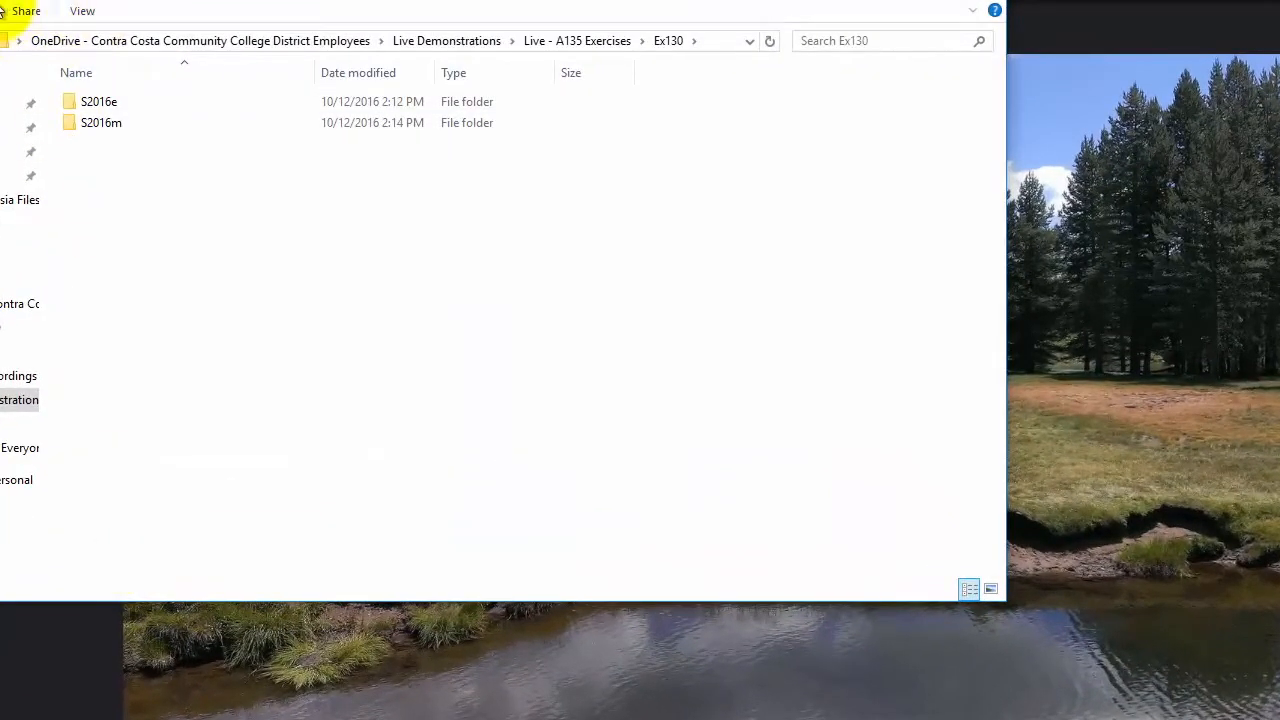
# - Create a new folder named F2016 inside the Ex130 folder
pyautogui.rightClick(147, 237)
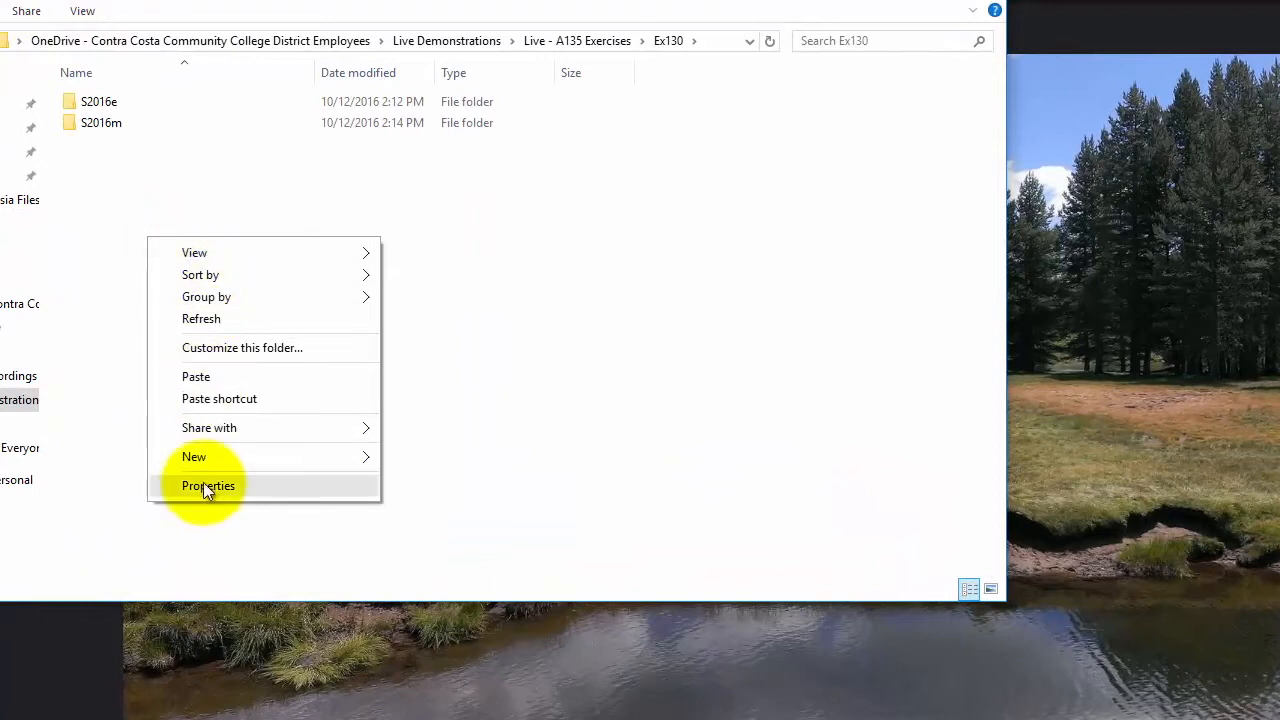
pyautogui.moveTo(272, 457)
pyautogui.click(424, 458)
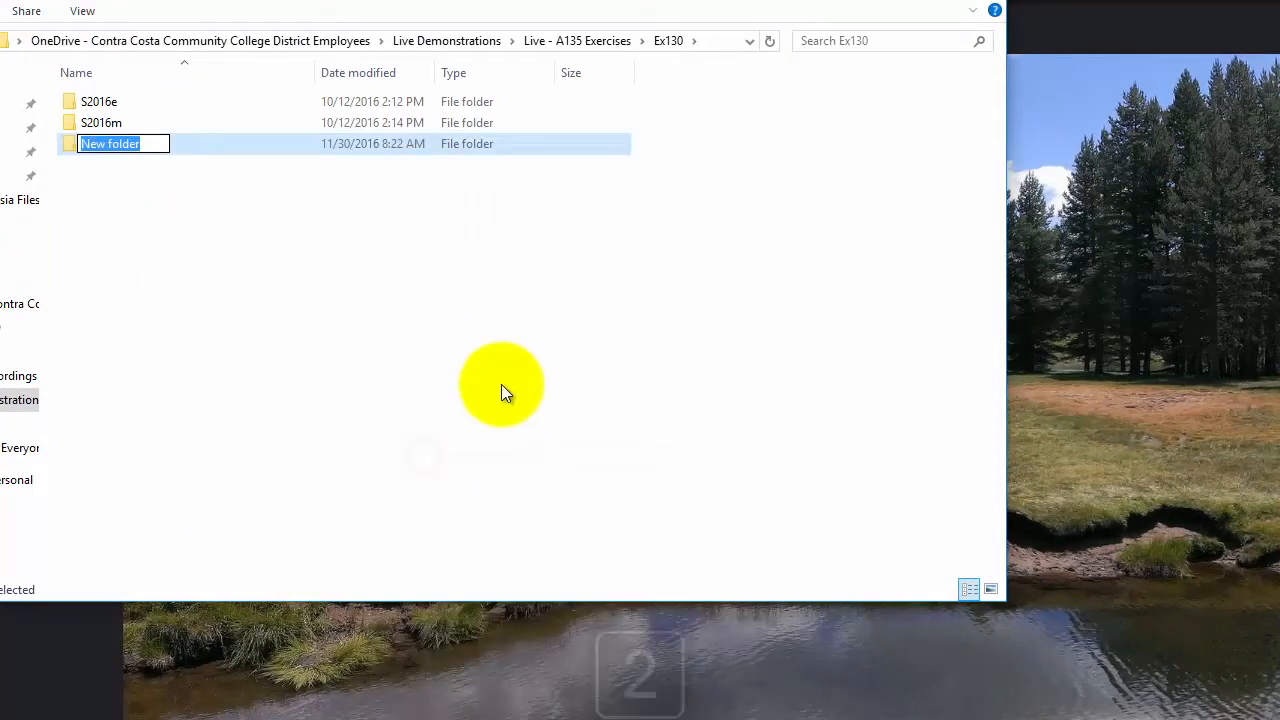
pyautogui.write('F2016')
pyautogui.press('Return')
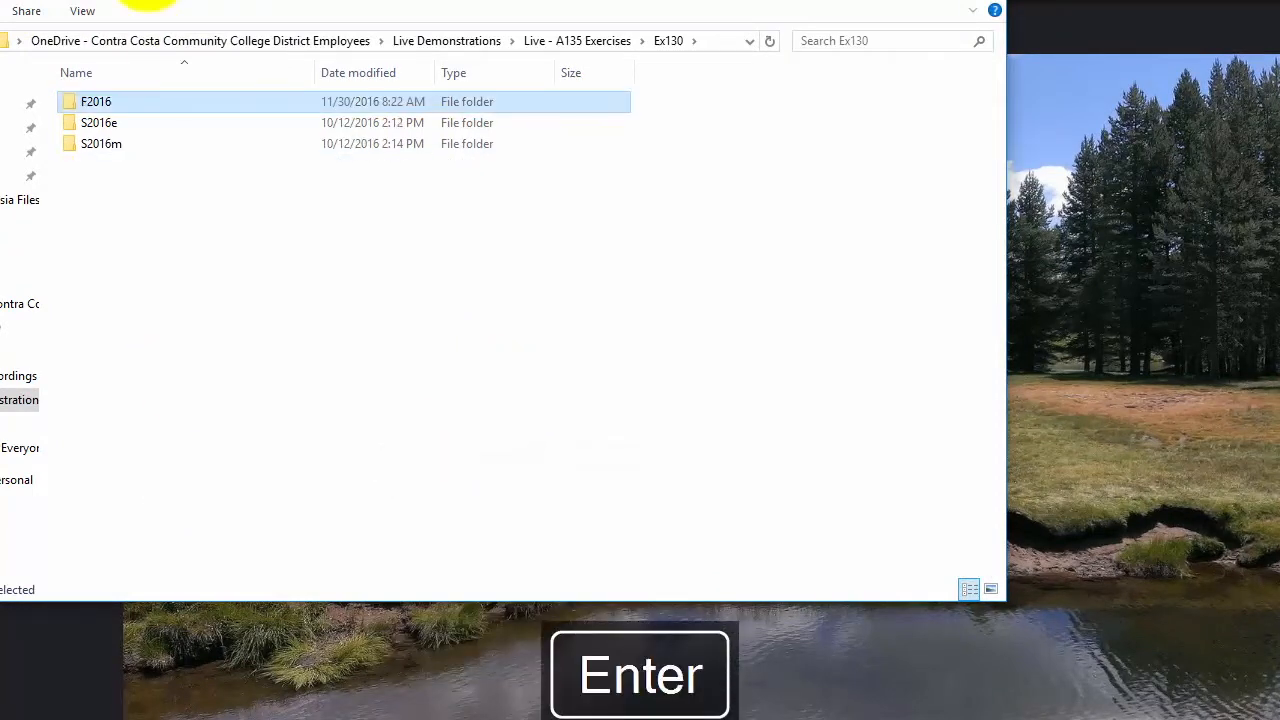
pyautogui.doubleClick(146, 98)
pyautogui.rightClick(265, 228)
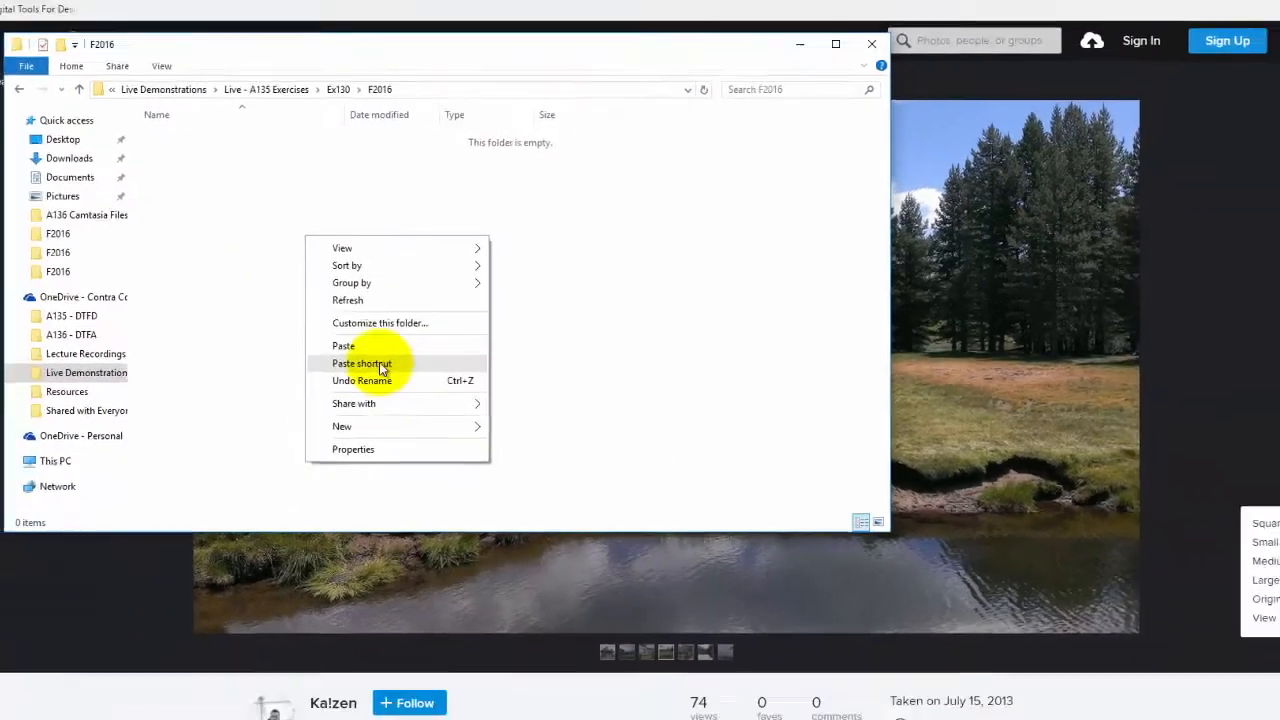
pyautogui.click(351, 369)
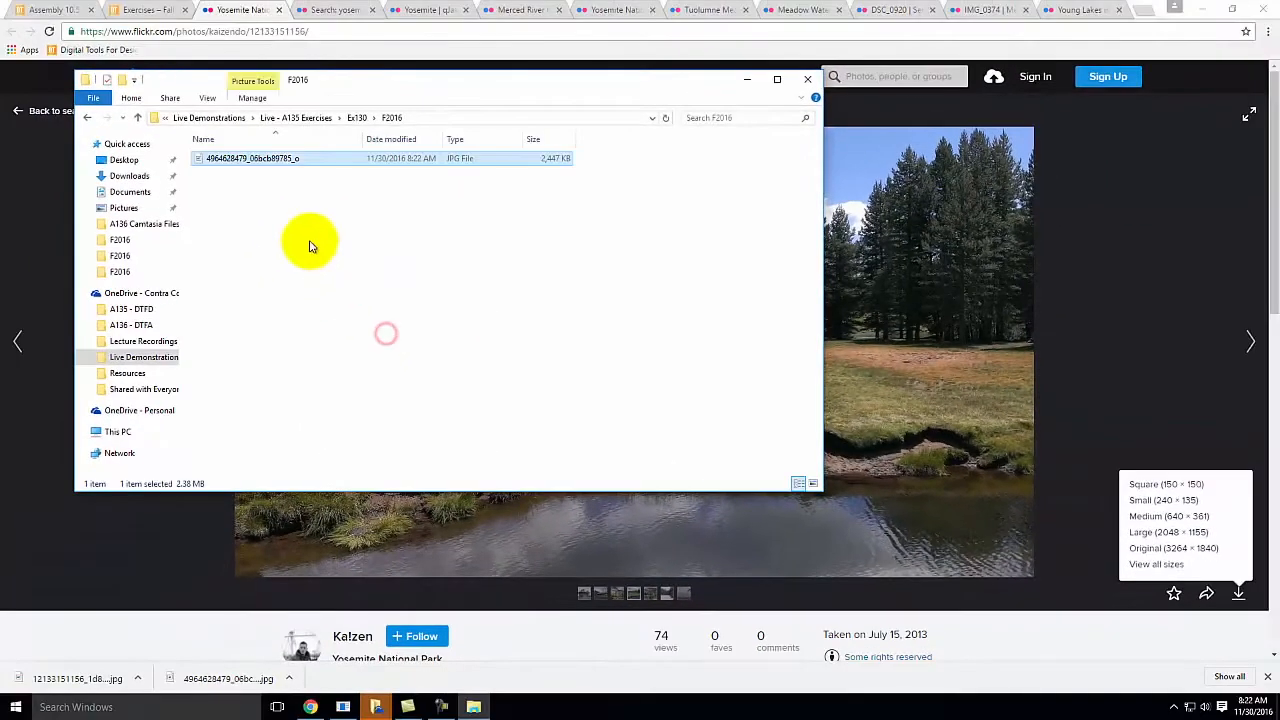
pyautogui.doubleClick(283, 162)
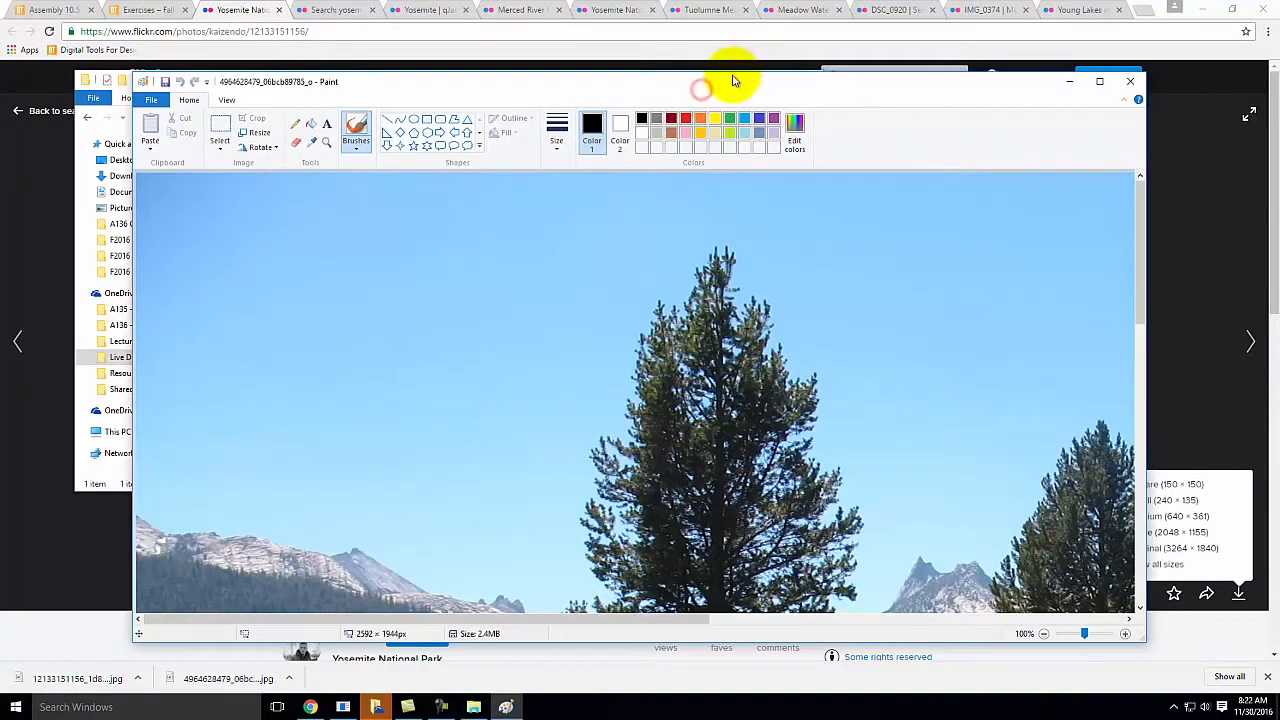
pyautogui.moveTo(694, 82); pyautogui.dragTo(725, 12)
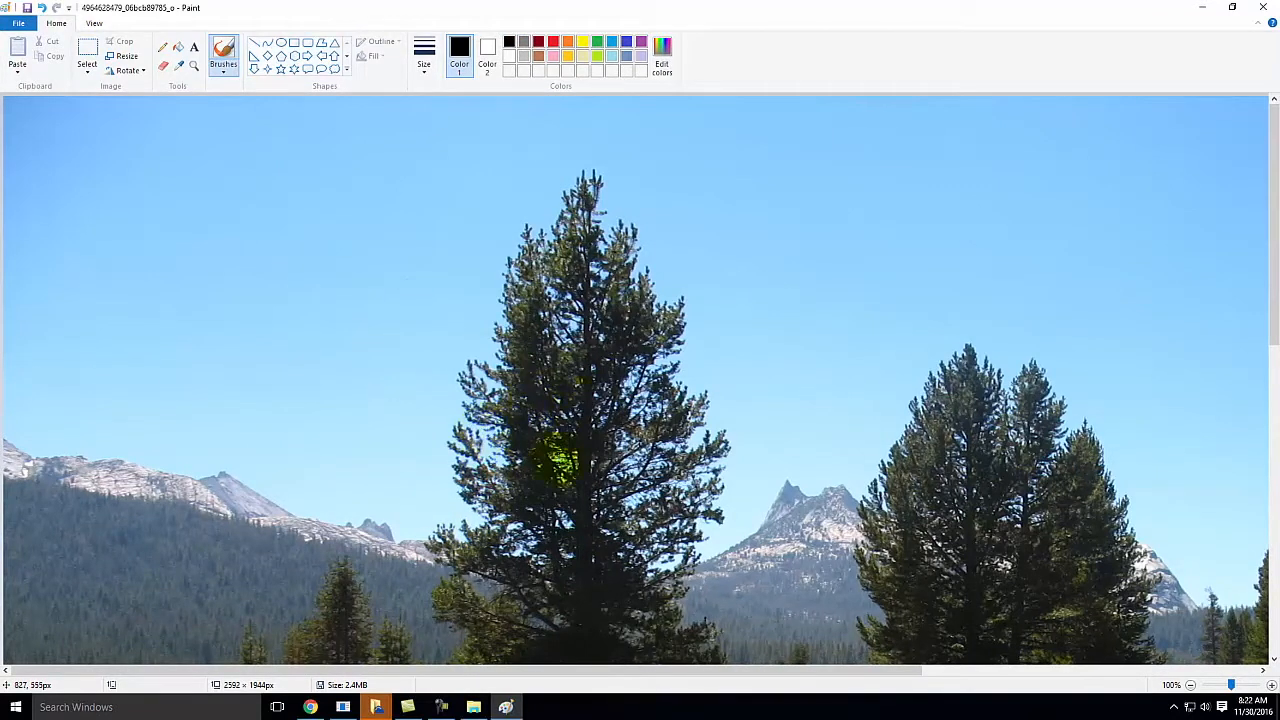
pyautogui.hotkey('ctrl', '-')
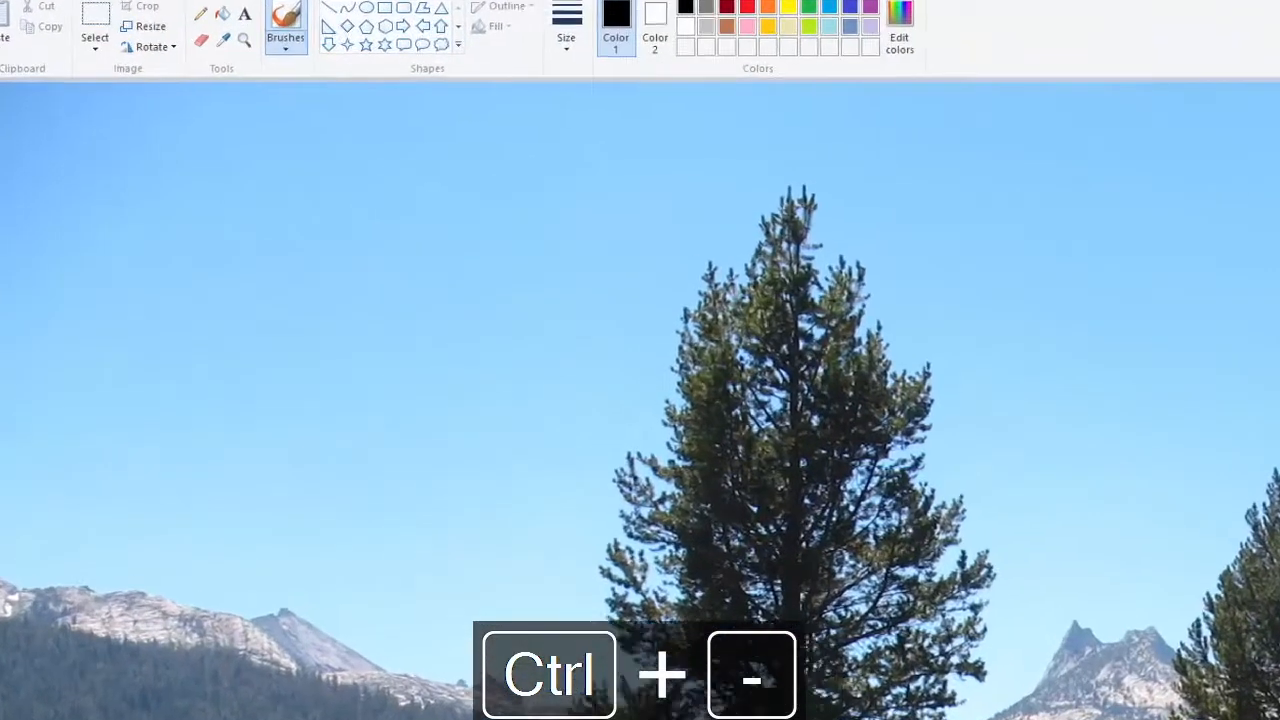
pyautogui.click(986, 508)
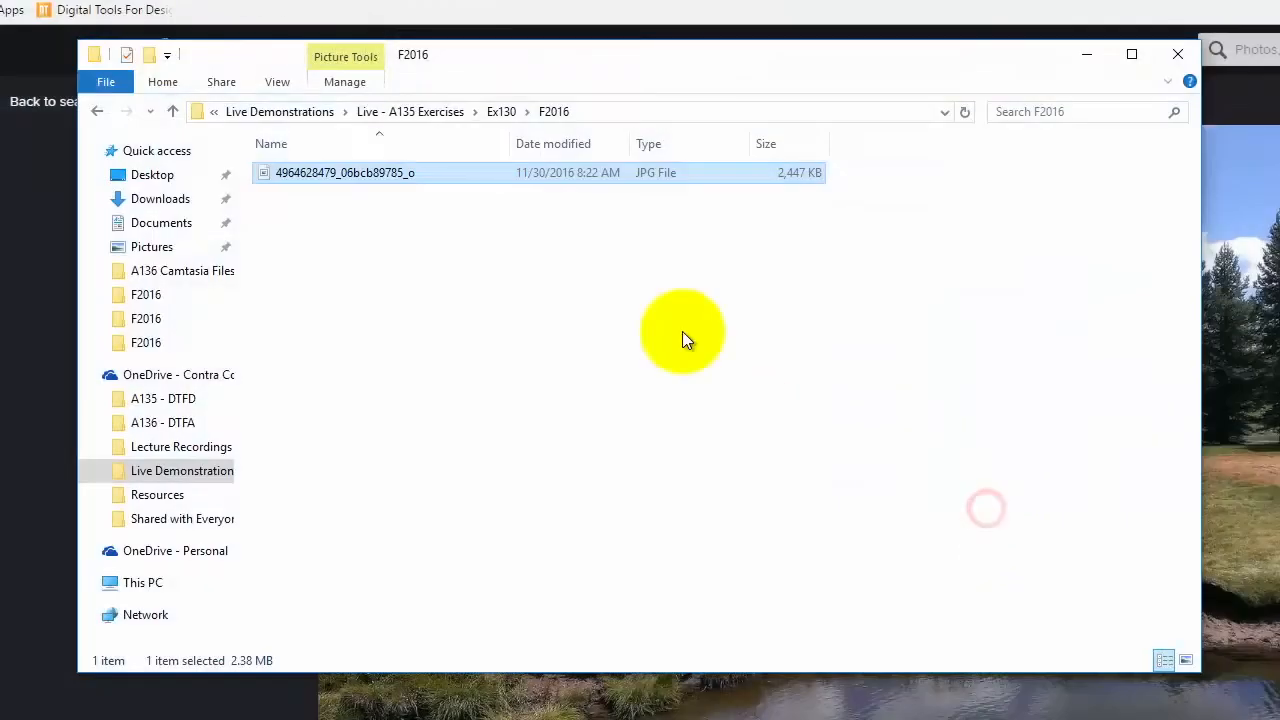
pyautogui.rightClick(388, 175)
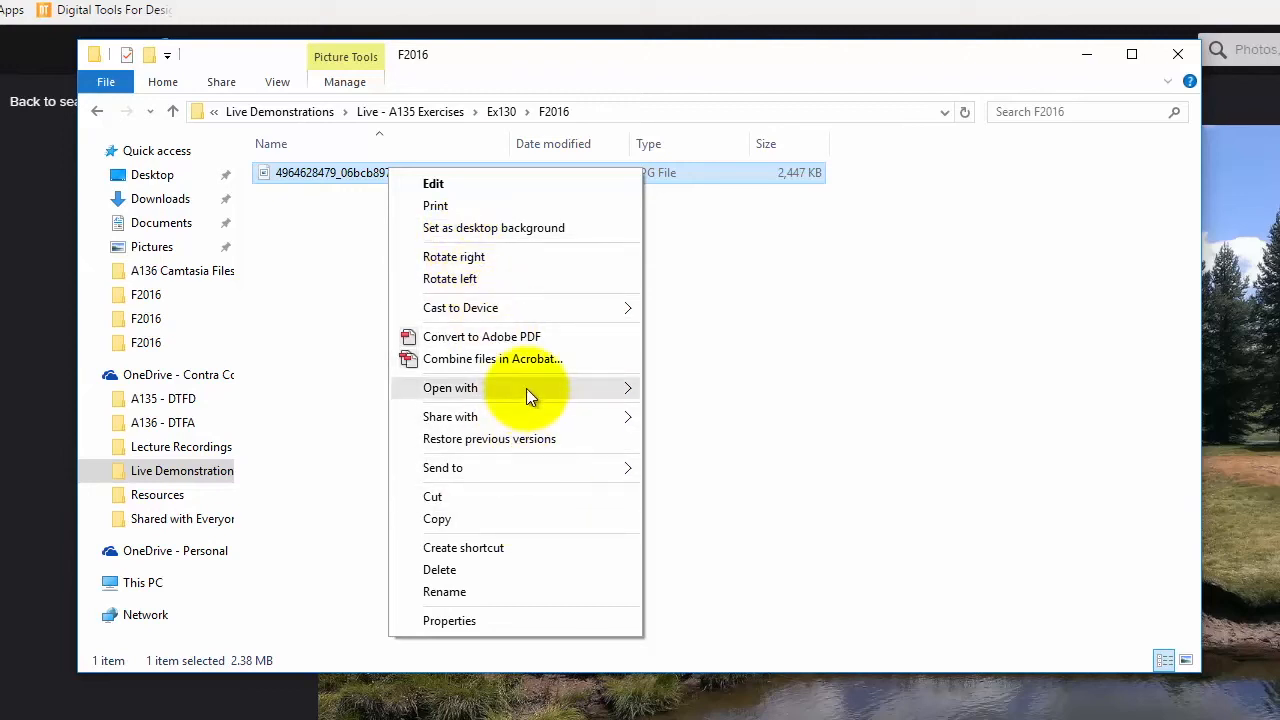
pyautogui.click(566, 390)
pyautogui.click(711, 408)
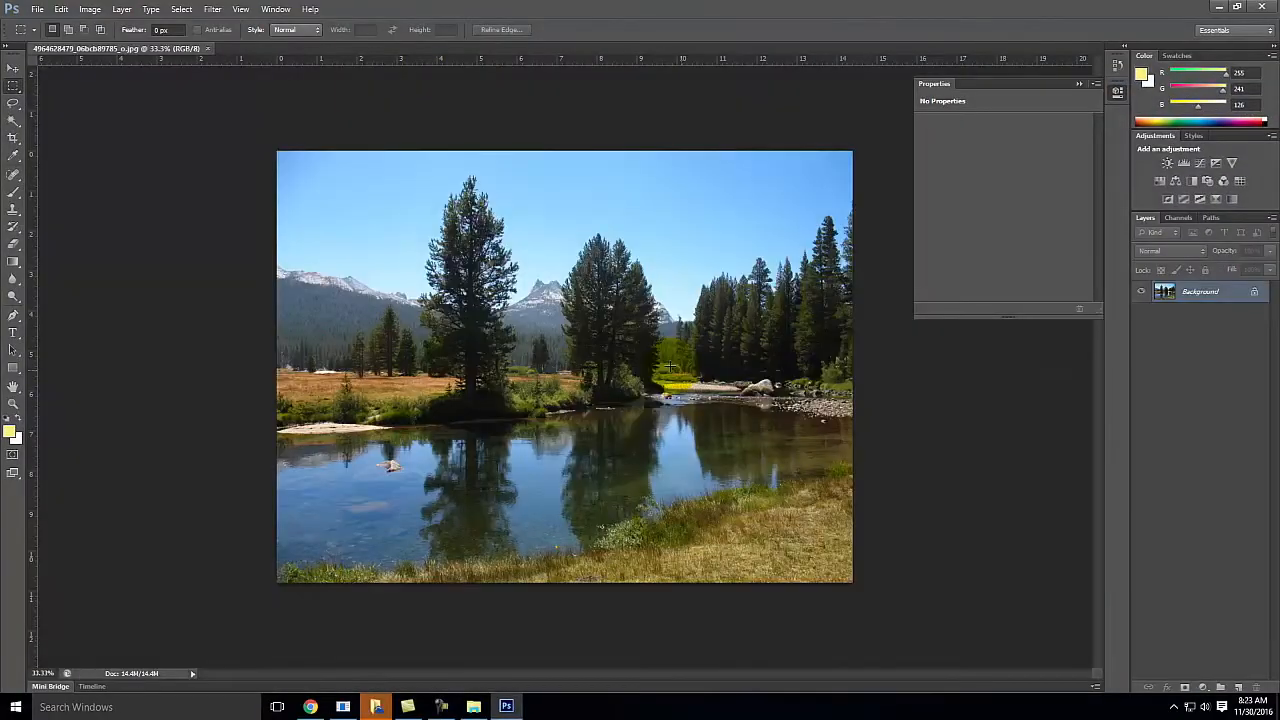
pyautogui.moveTo(496, 20); pyautogui.dragTo(1279, 170)
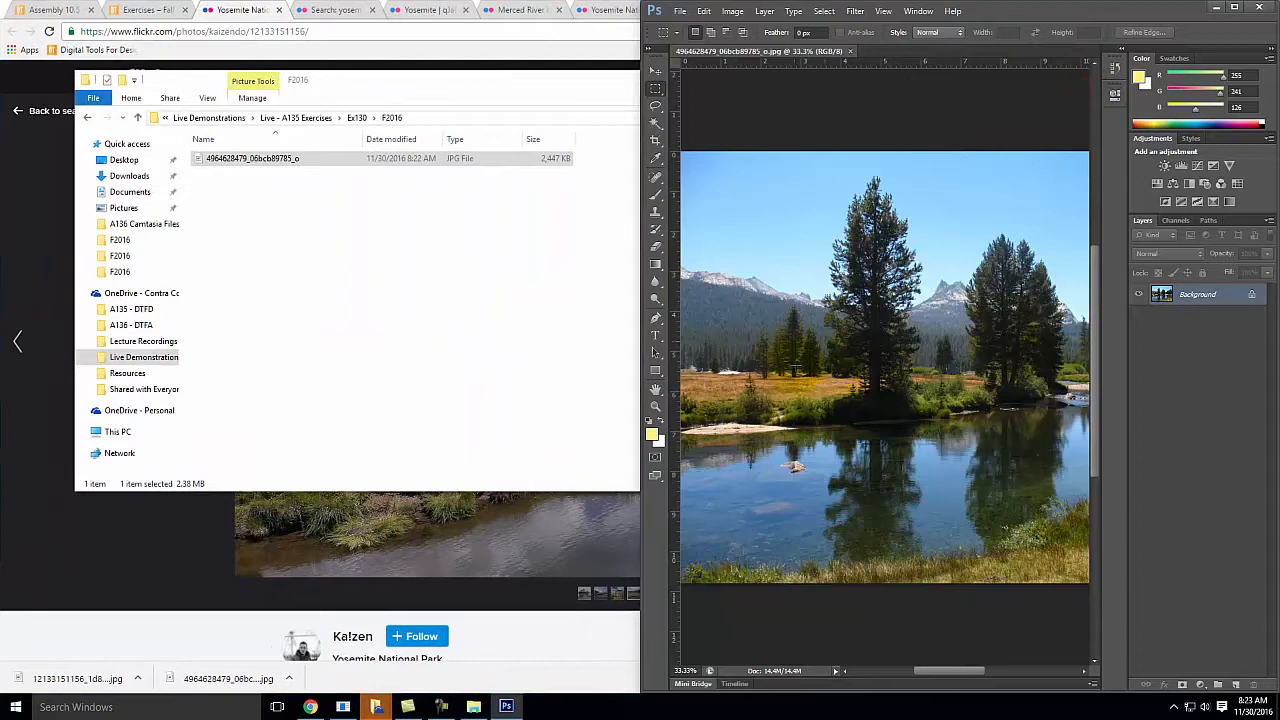
pyautogui.hotkey('ctrl', '0')
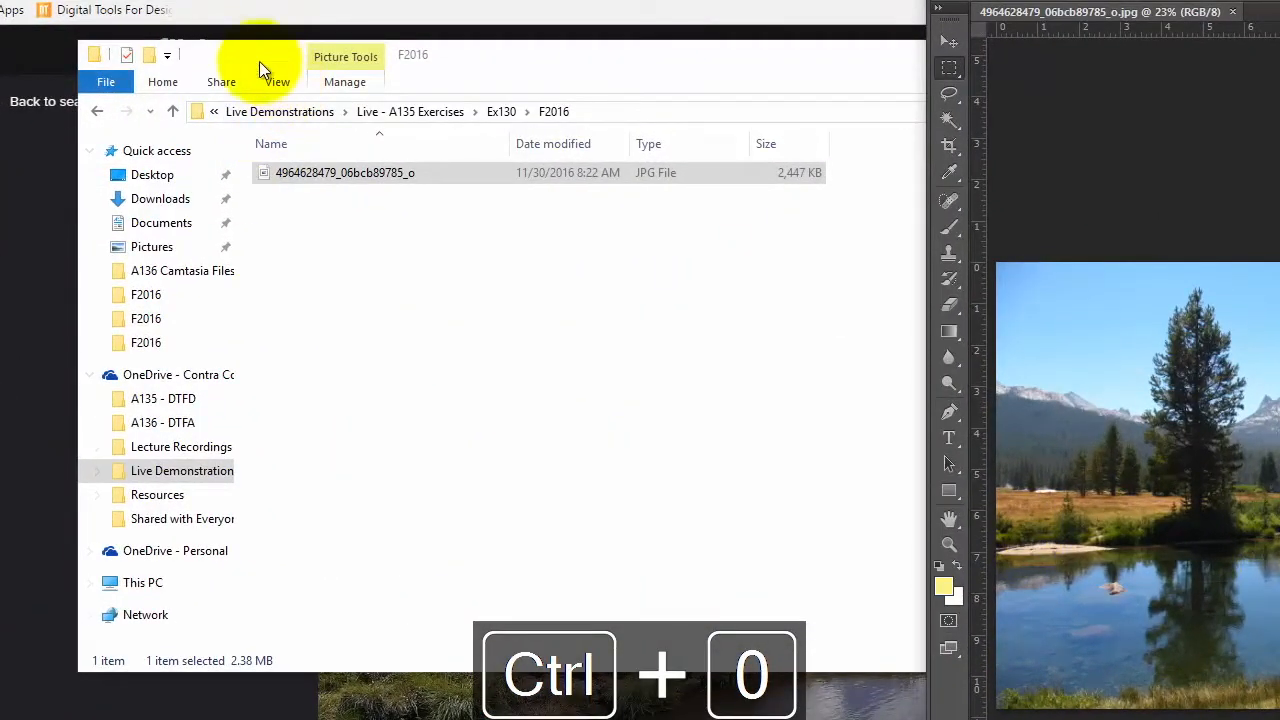
# - Look through the Ex127 and Ex126 folders in Live - A135 Exercises for the building model
pyautogui.click(240, 64)
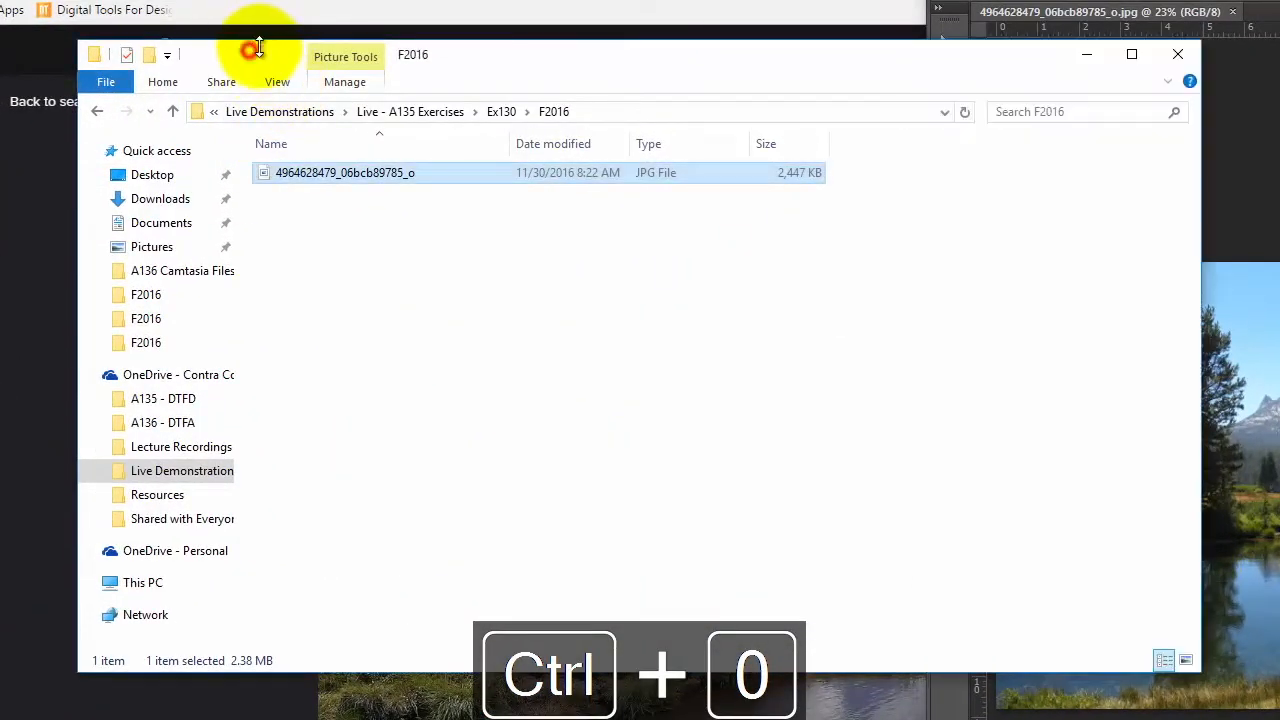
pyautogui.click(406, 116)
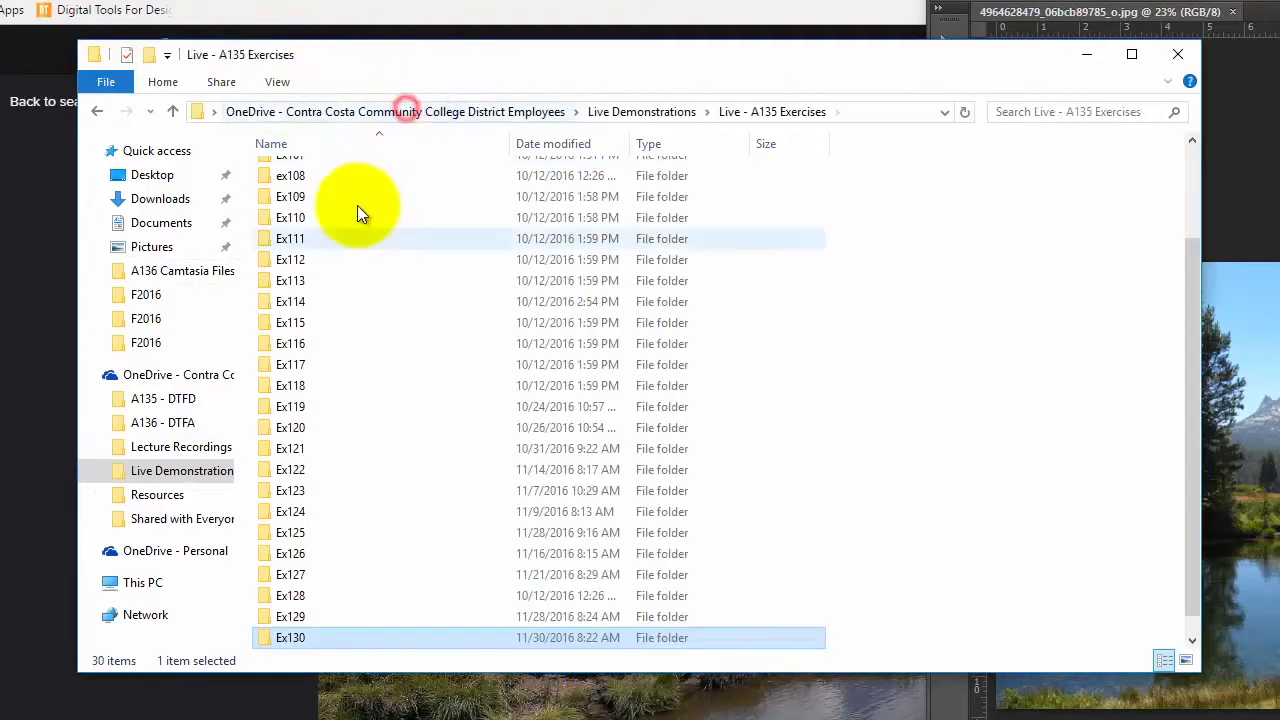
pyautogui.doubleClick(314, 576)
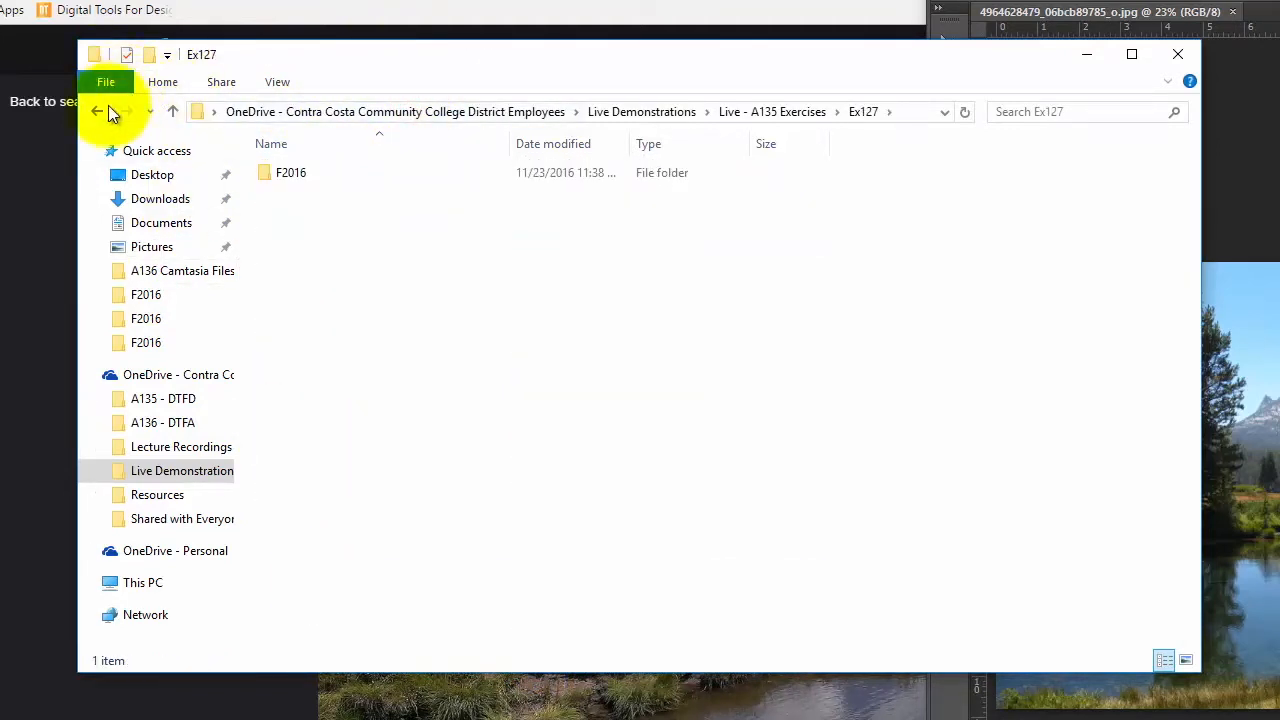
pyautogui.click(97, 110)
pyautogui.doubleClick(309, 614)
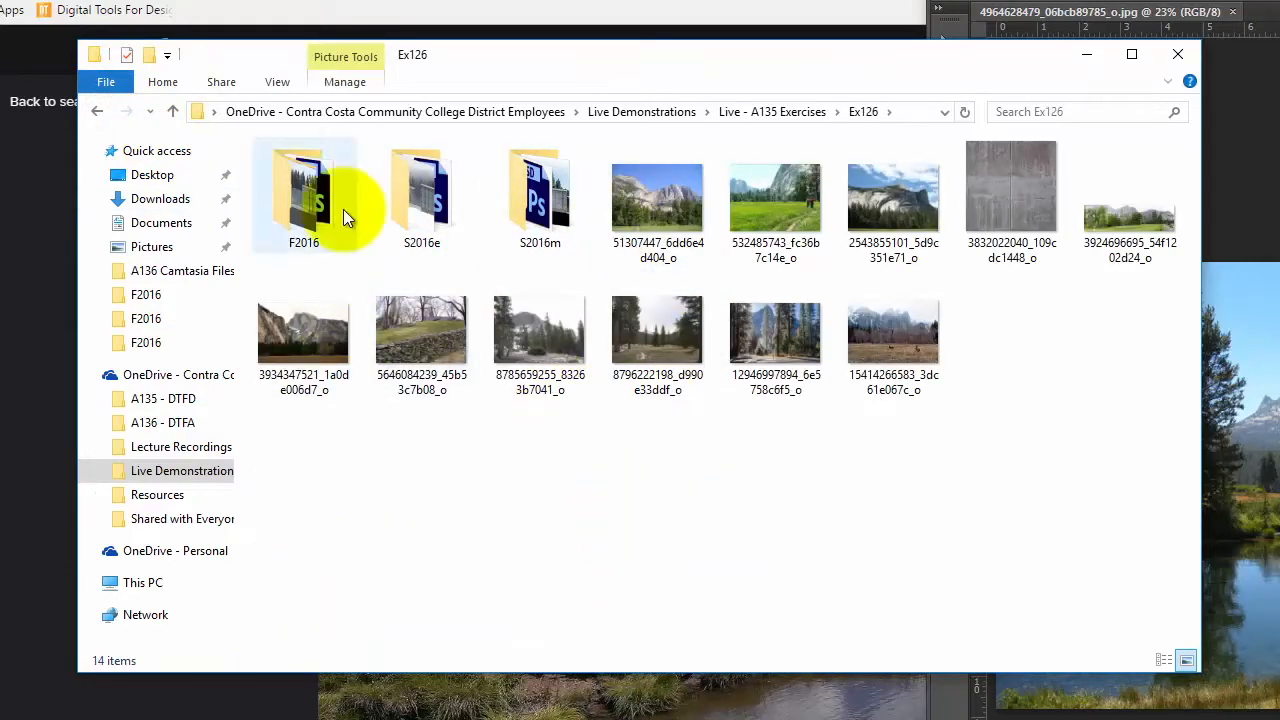
pyautogui.click(97, 110)
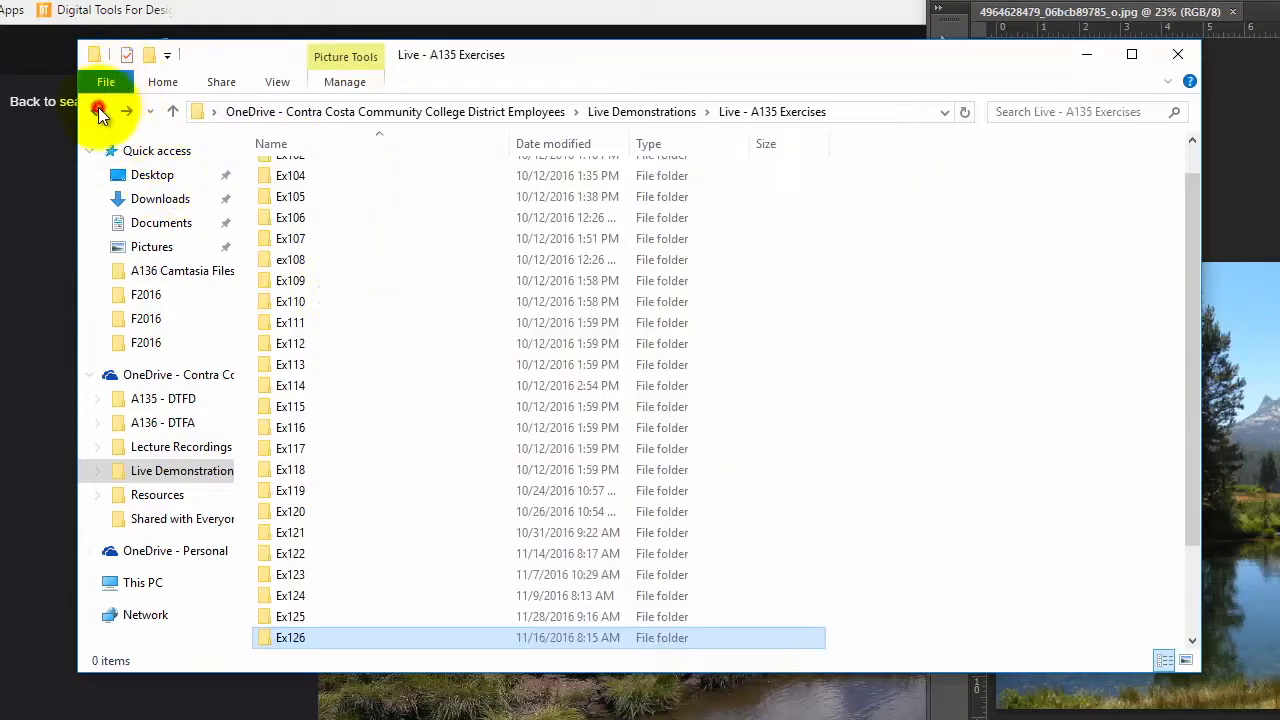
# - Open the SketchUp model Ex126_S2016 from the Ex125 folder and start using SketchUp
pyautogui.doubleClick(305, 614)
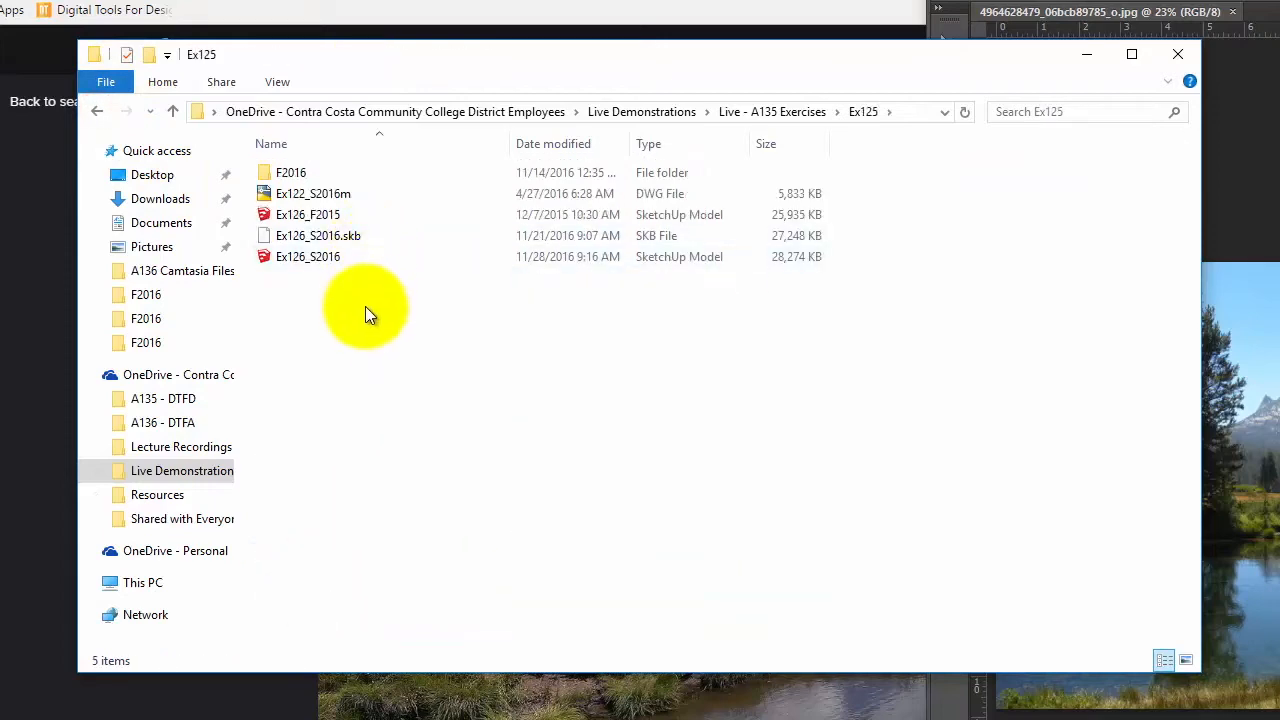
pyautogui.doubleClick(327, 258)
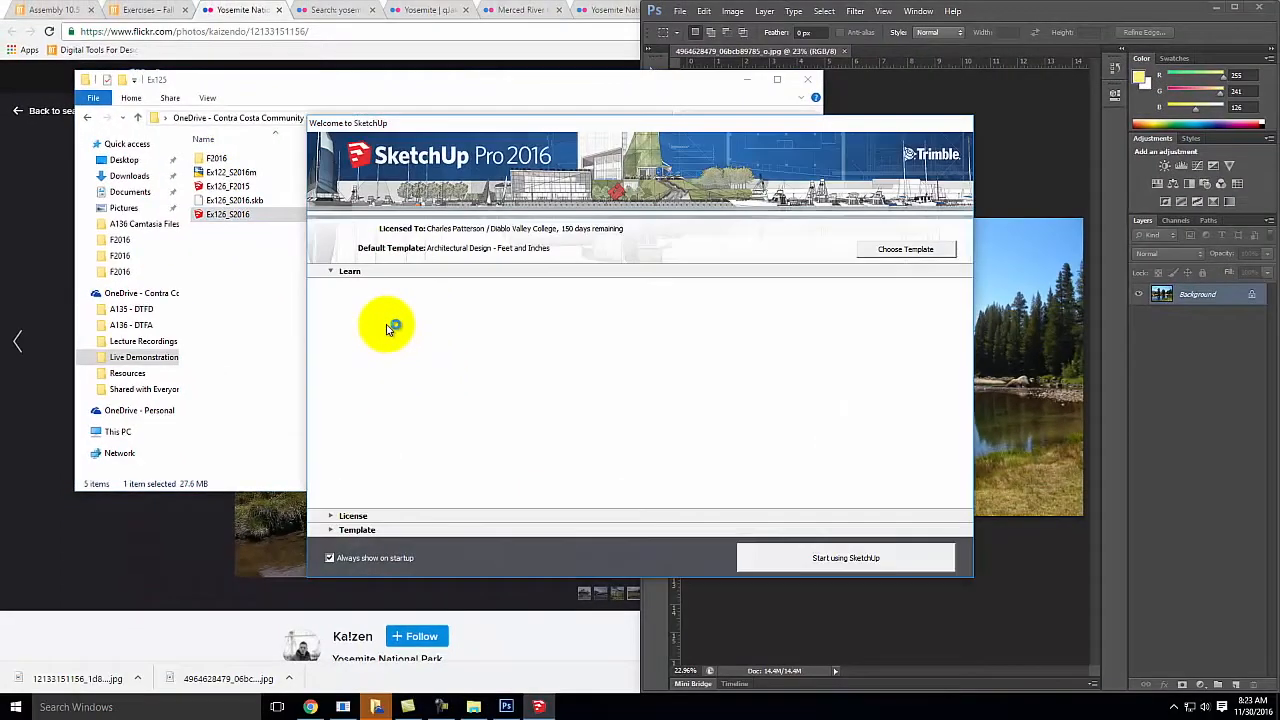
pyautogui.click(866, 556)
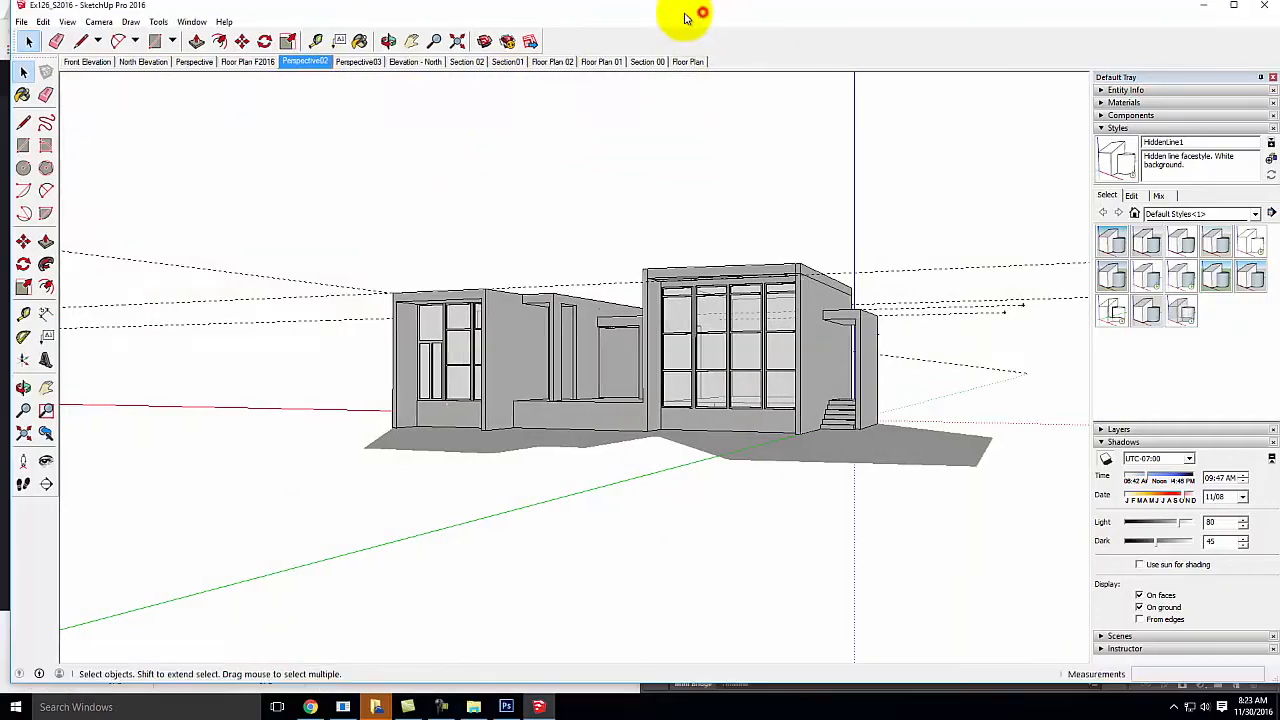
# - Arrange SketchUp beside the Photoshop photo and orbit the house to approximate the photo's viewpoint
pyautogui.moveTo(686, 18)
pyautogui.mouseDown()
pyautogui.moveTo(149, 103)
pyautogui.moveTo(2, 80)
pyautogui.mouseUp()
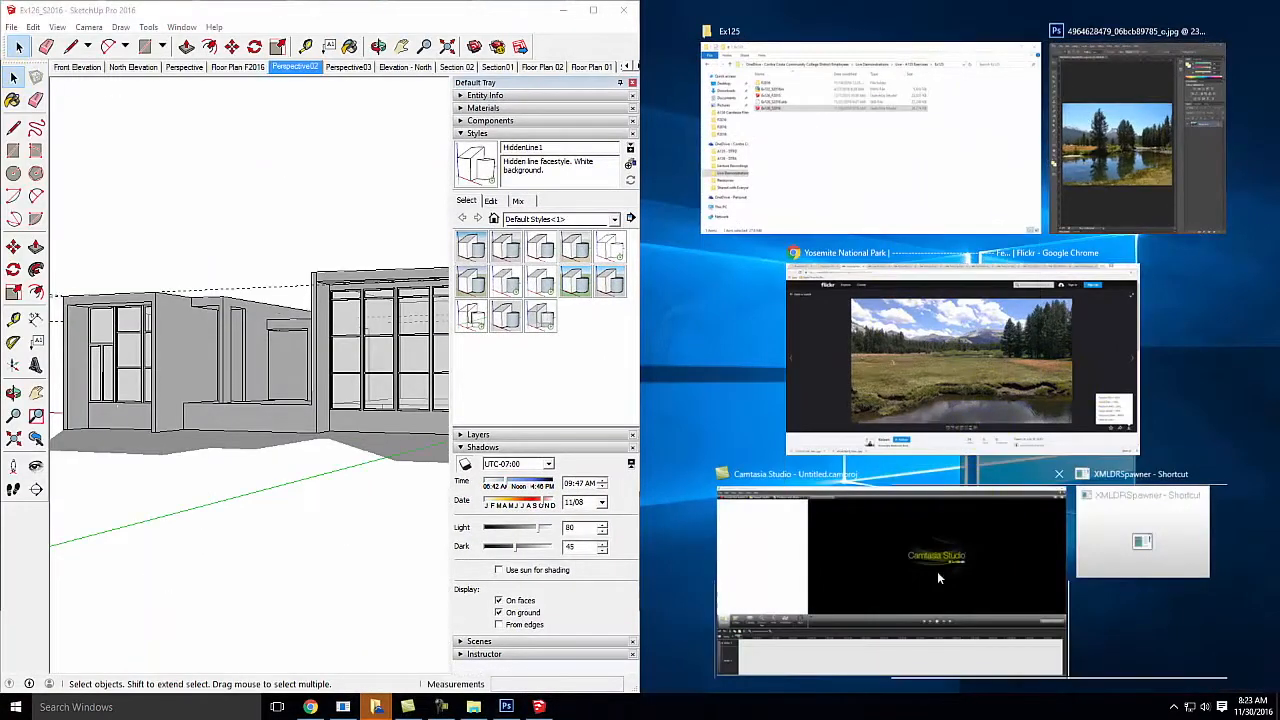
pyautogui.click(1095, 149)
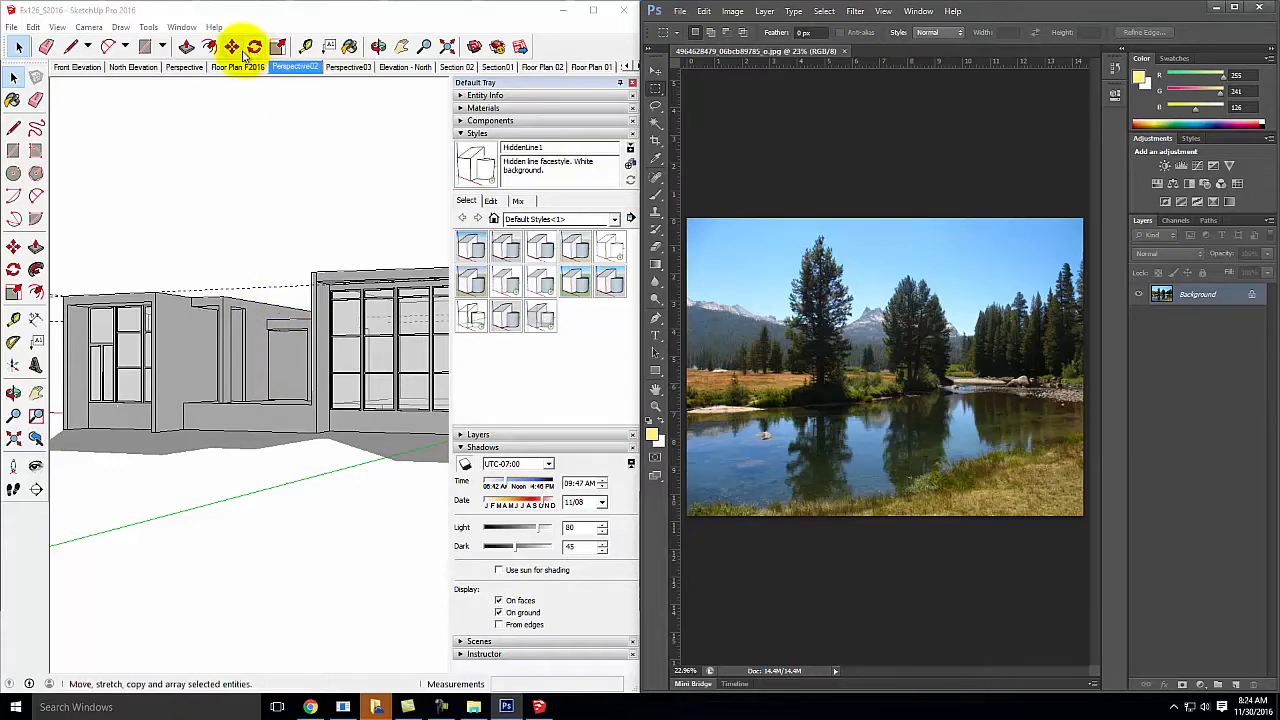
pyautogui.click(378, 46)
pyautogui.moveTo(214, 371); pyautogui.dragTo(500, 379)
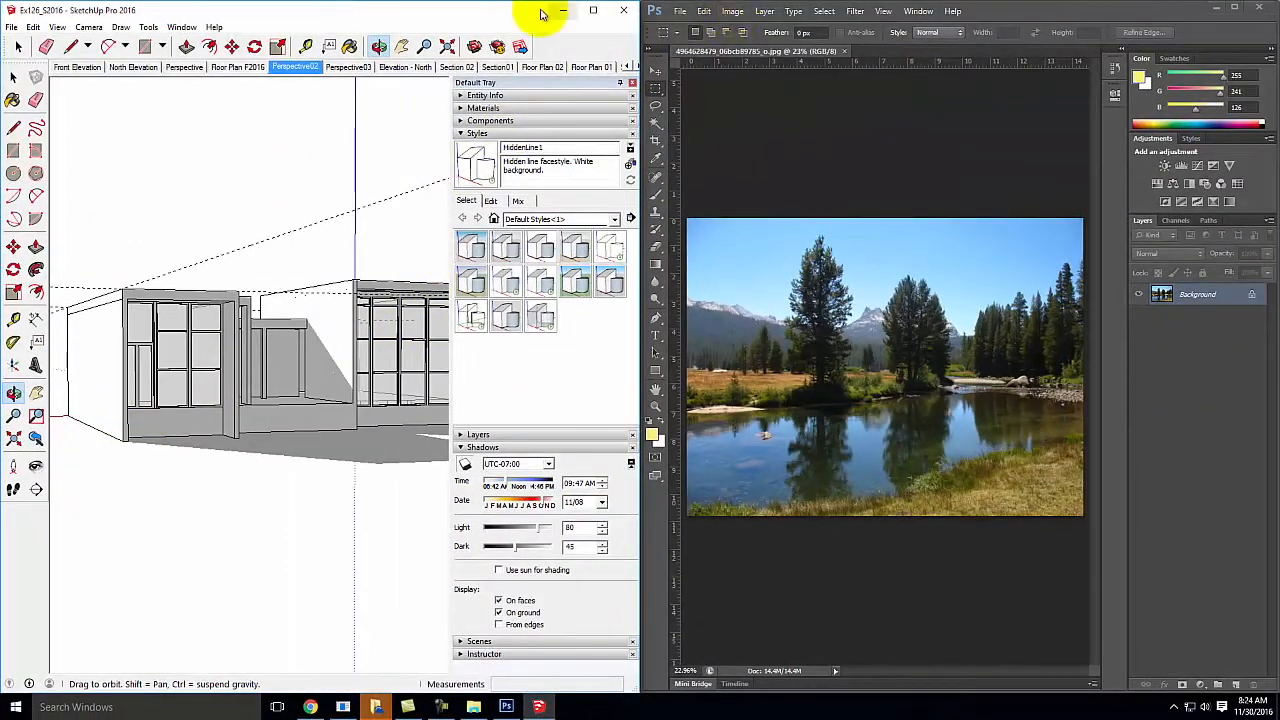
# - Maximize SketchUp, place the camera on the ground in front of the glazed facades at 5' 6" eye height, and turn it toward the house
pyautogui.moveTo(443, 14); pyautogui.dragTo(715, 7)
pyautogui.moveTo(640, 17)
pyautogui.mouseDown()
pyautogui.moveTo(600, 9)
pyautogui.moveTo(600, 177)
pyautogui.moveTo(608, 29)
pyautogui.moveTo(643, 2)
pyautogui.mouseUp()
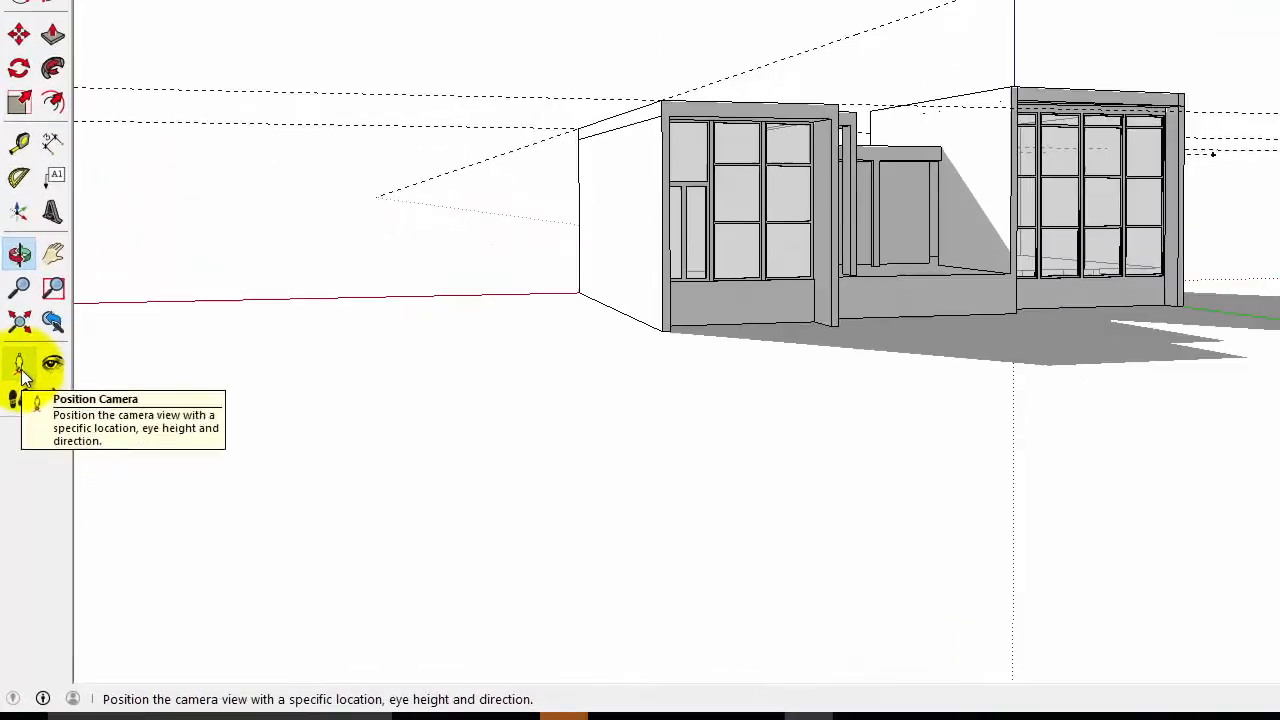
pyautogui.click(13, 463)
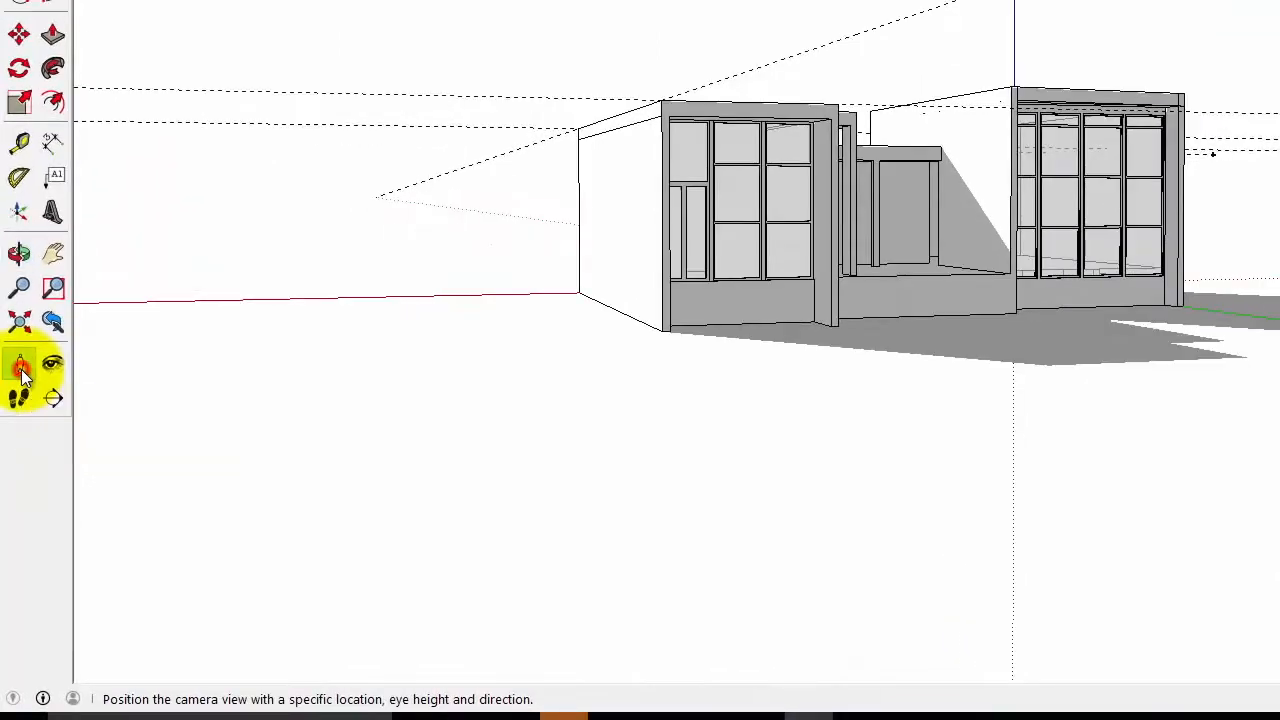
pyautogui.moveTo(351, 260); pyautogui.dragTo(1017, 580)
pyautogui.scroll(-2, 512, 560)
pyautogui.scroll(-4, 455, 562)
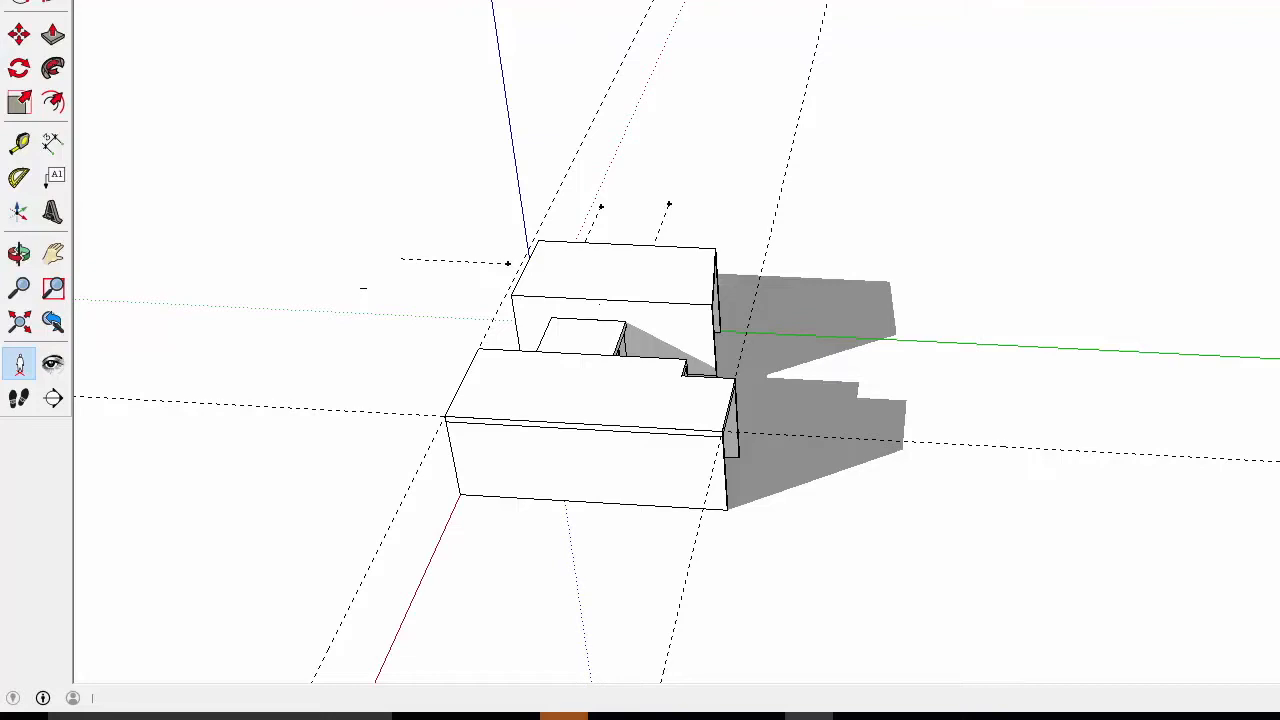
pyautogui.click(948, 495)
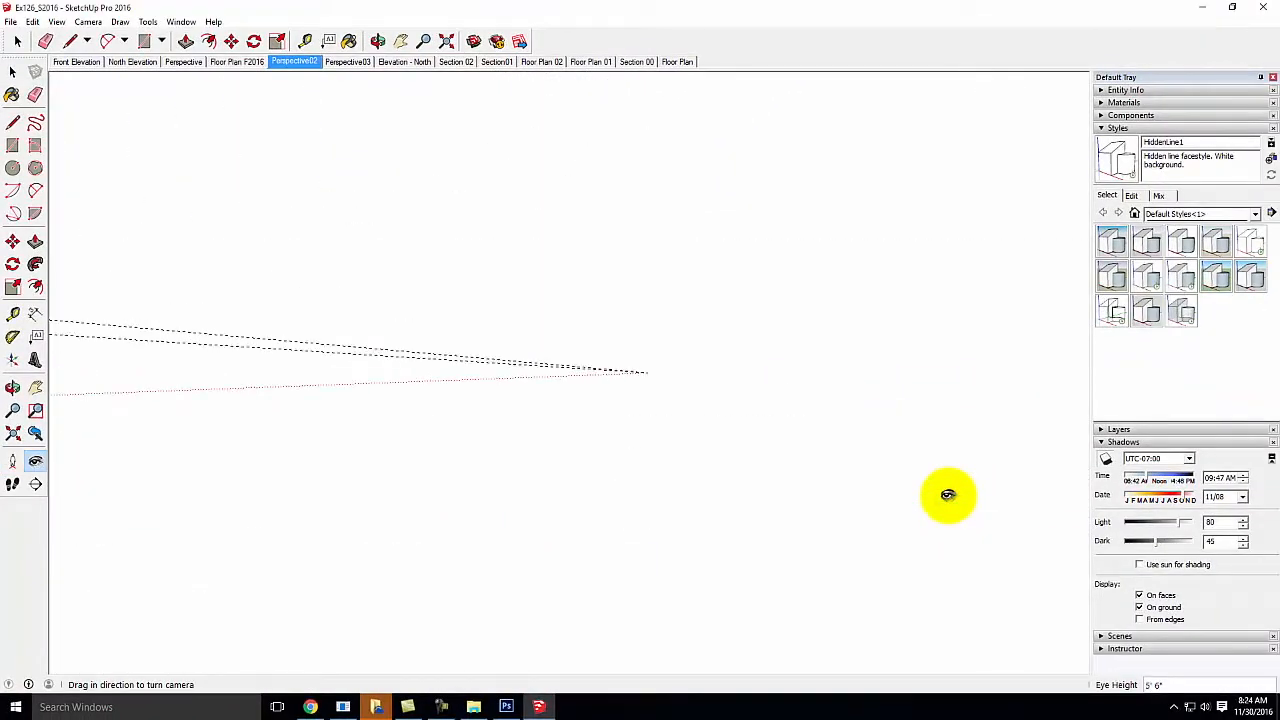
pyautogui.moveTo(503, 457); pyautogui.dragTo(522, 439)
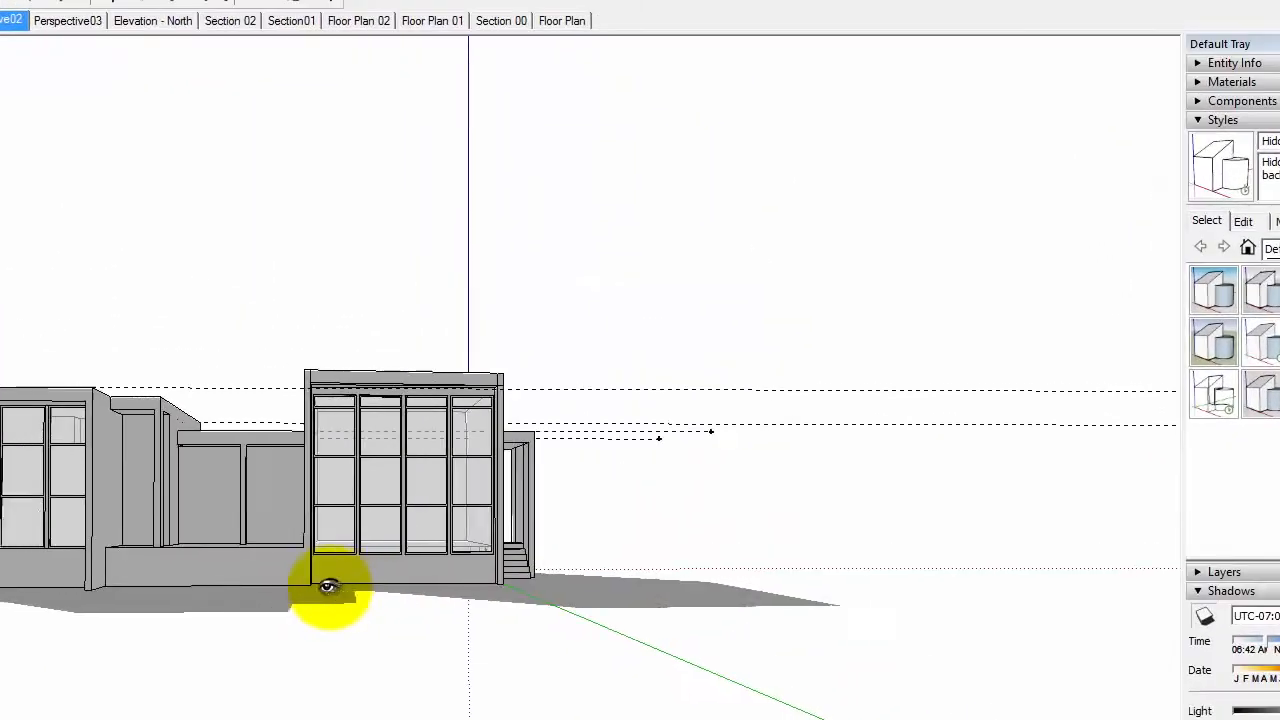
pyautogui.moveTo(328, 587); pyautogui.dragTo(500, 606)
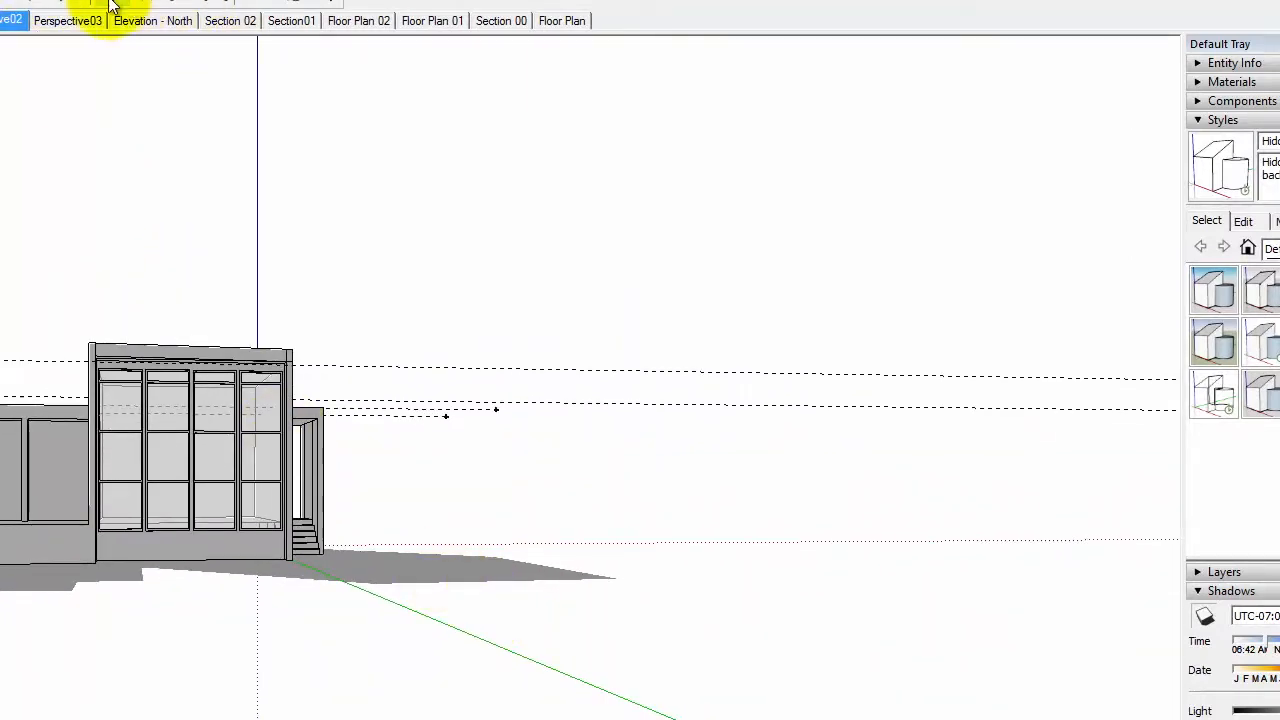
# - Orbit and pan the model to frame both glazed wings and the outer side wall of the house
pyautogui.moveTo(208, 448); pyautogui.dragTo(274, 516)
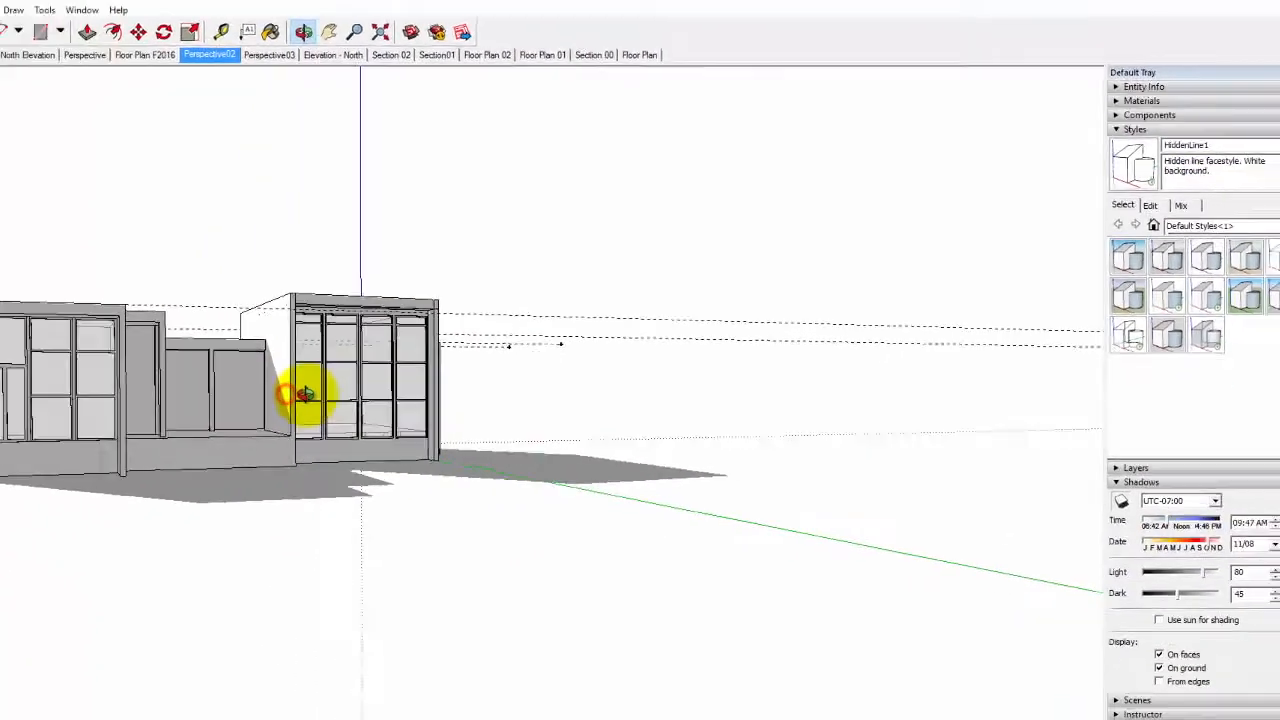
pyautogui.click(329, 31)
pyautogui.moveTo(216, 394); pyautogui.dragTo(543, 391)
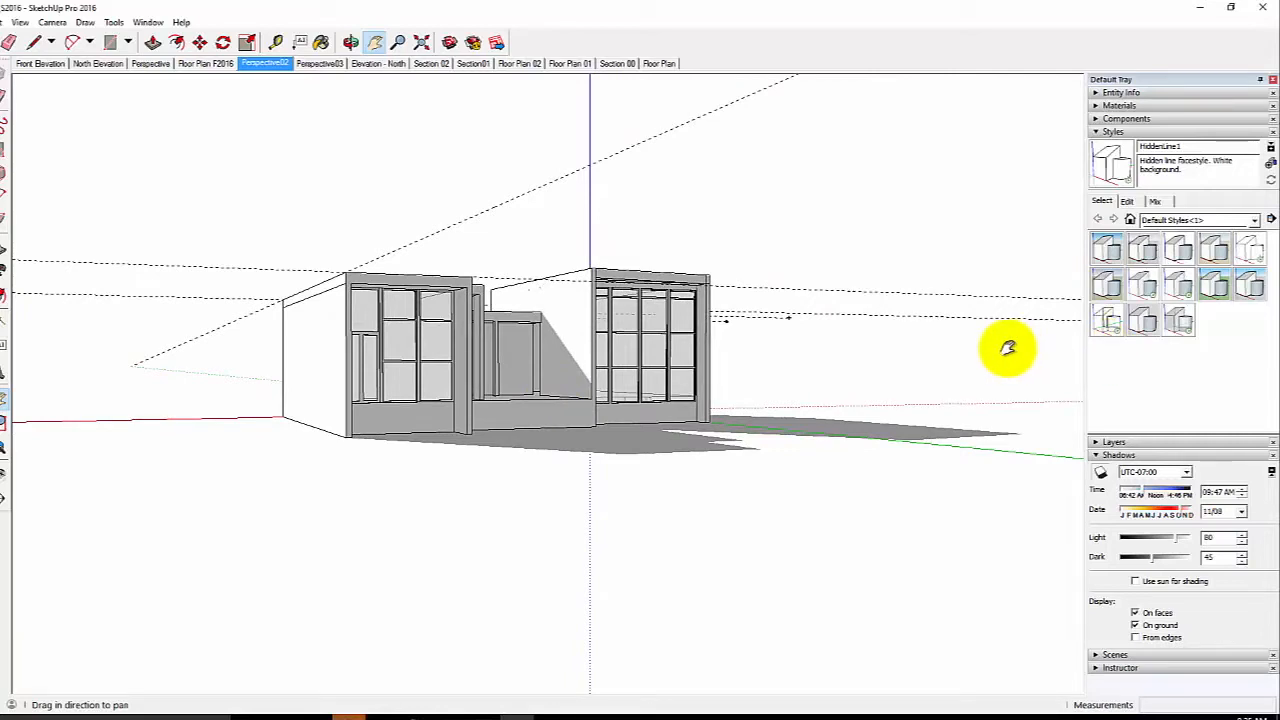
# - Compare the house view with the Tuolumne Meadow photo in Photoshop and fine-tune the model's orbit
pyautogui.click(487, 712)
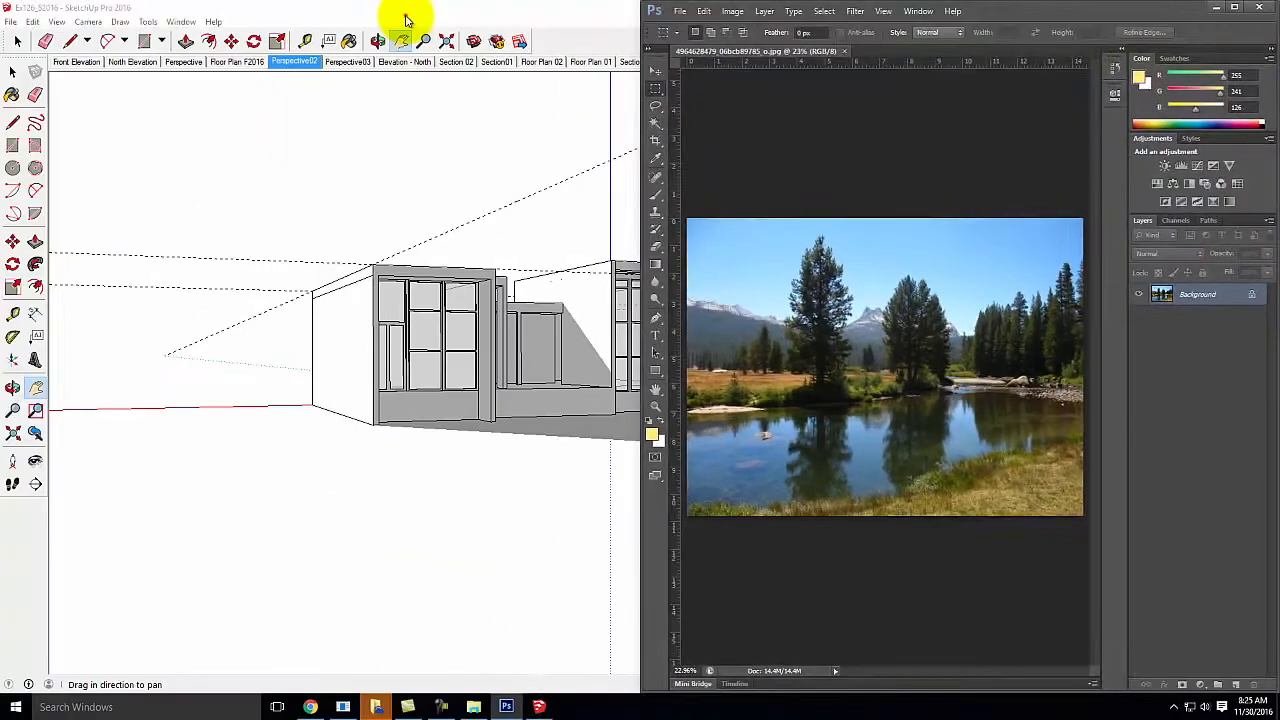
pyautogui.click(405, 15)
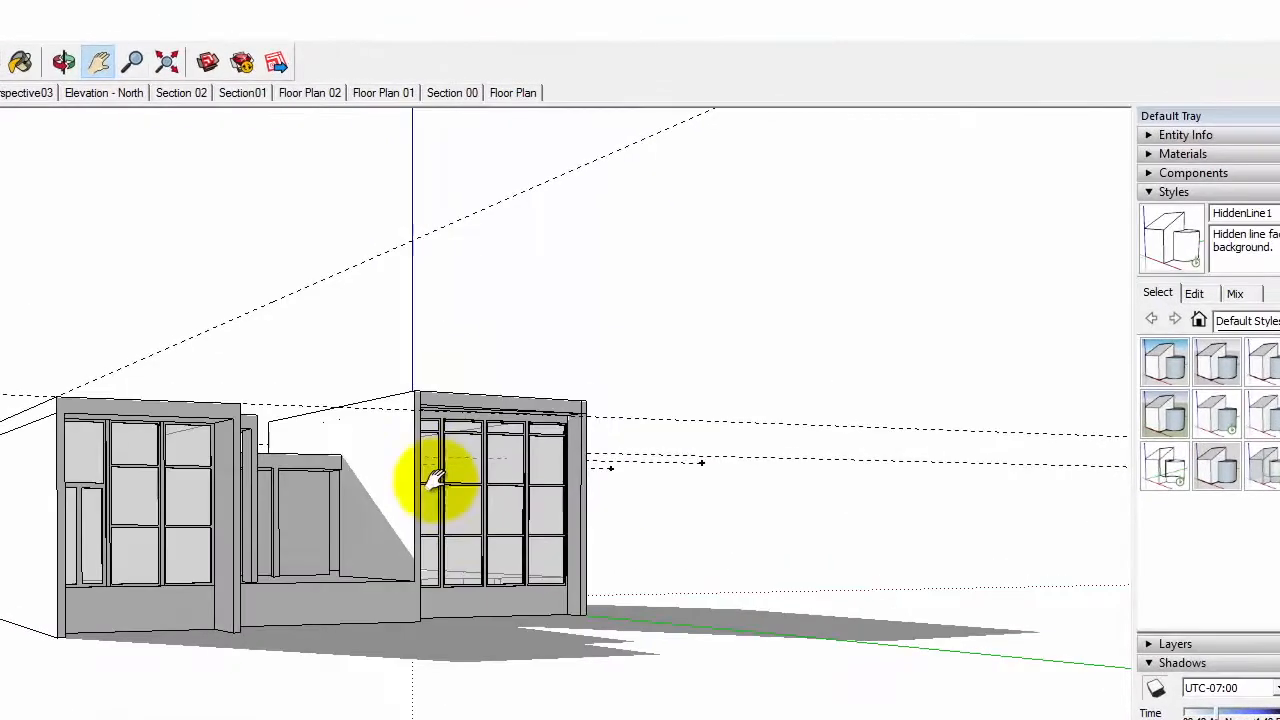
pyautogui.click(63, 62)
pyautogui.moveTo(386, 549)
pyautogui.mouseDown()
pyautogui.moveTo(392, 562)
pyautogui.moveTo(391, 551)
pyautogui.mouseUp()
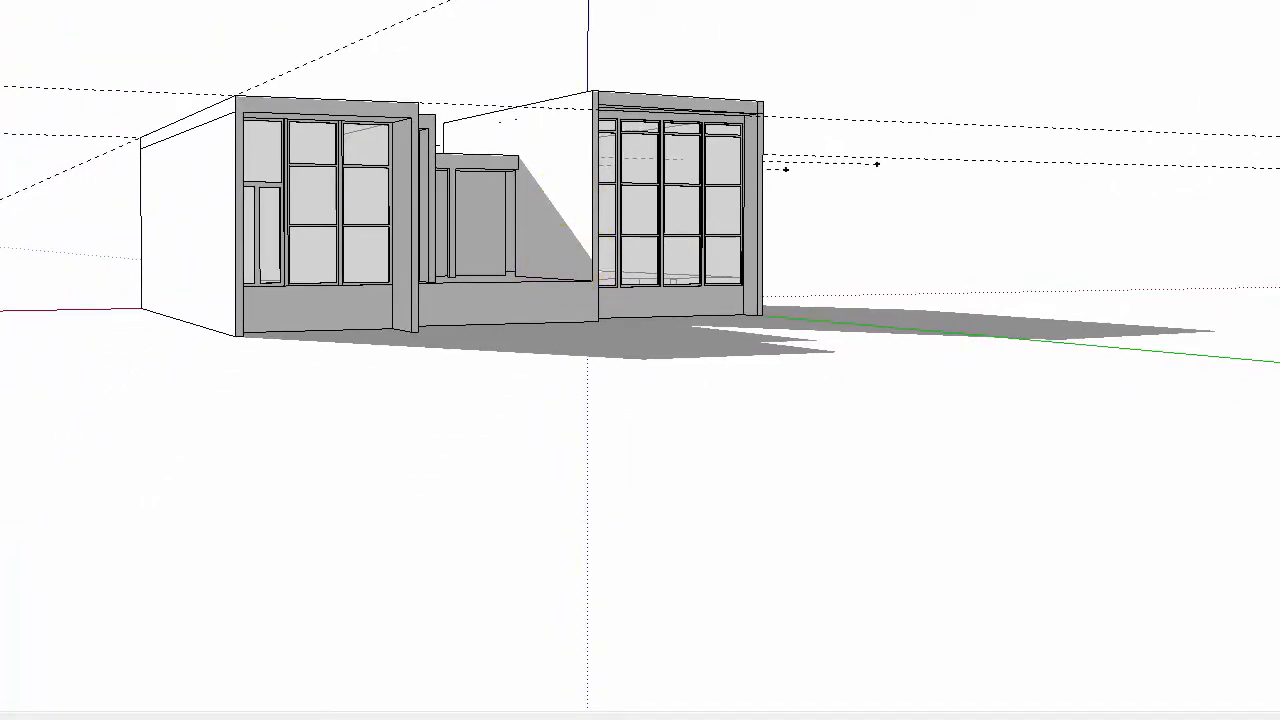
# - Start a 2D graphic export of the house view and browse to Live - A135 Exercises, Ex130, F2016
pyautogui.moveTo(0, 41)
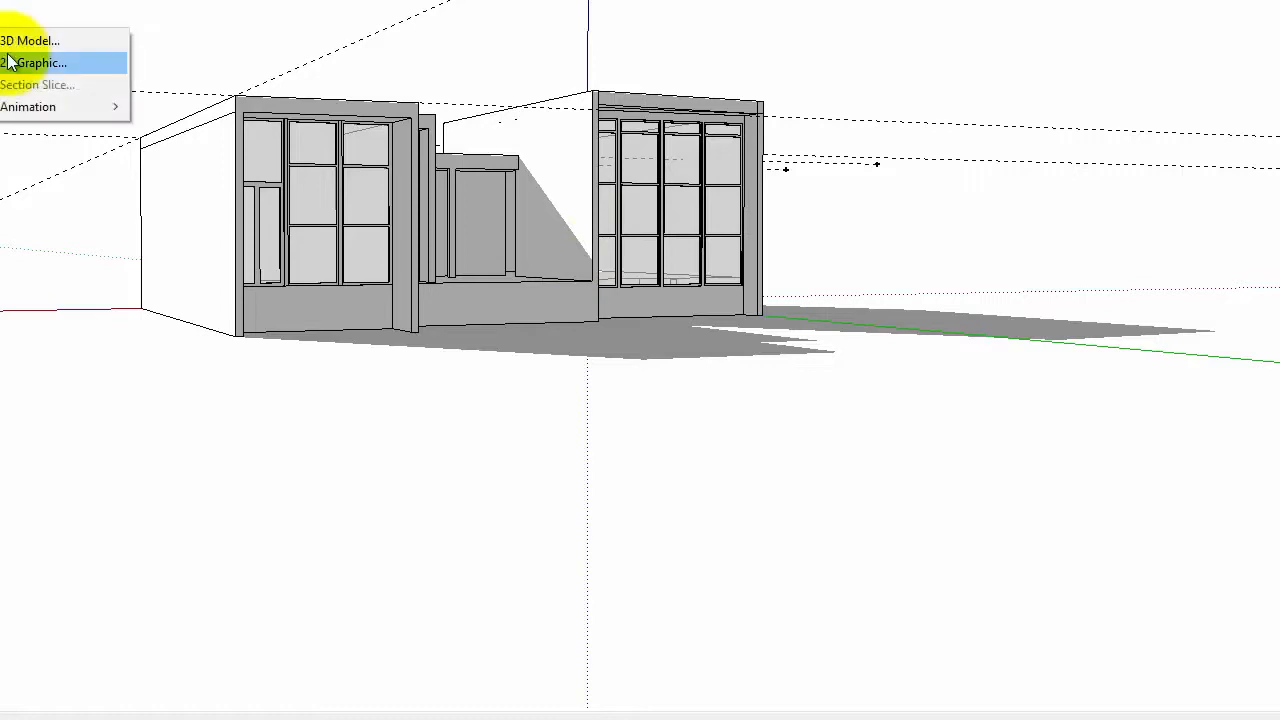
pyautogui.click(62, 62)
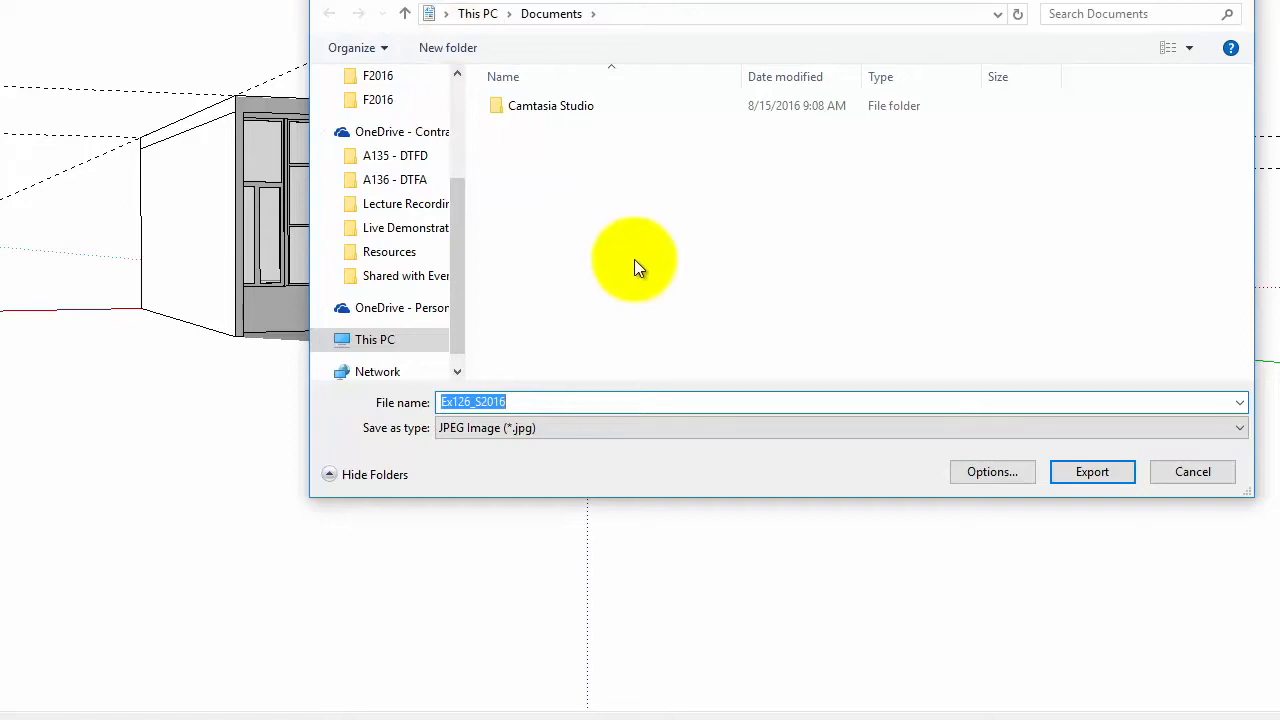
pyautogui.click(394, 180)
pyautogui.click(394, 155)
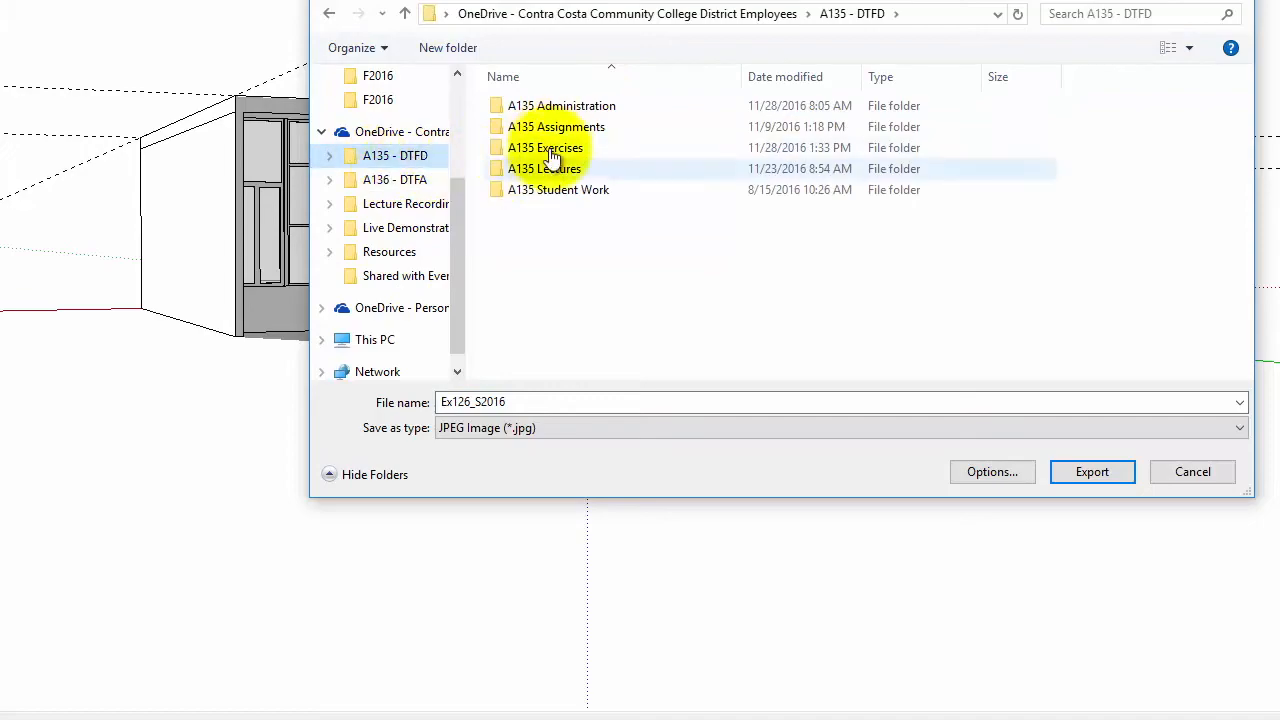
pyautogui.click(400, 228)
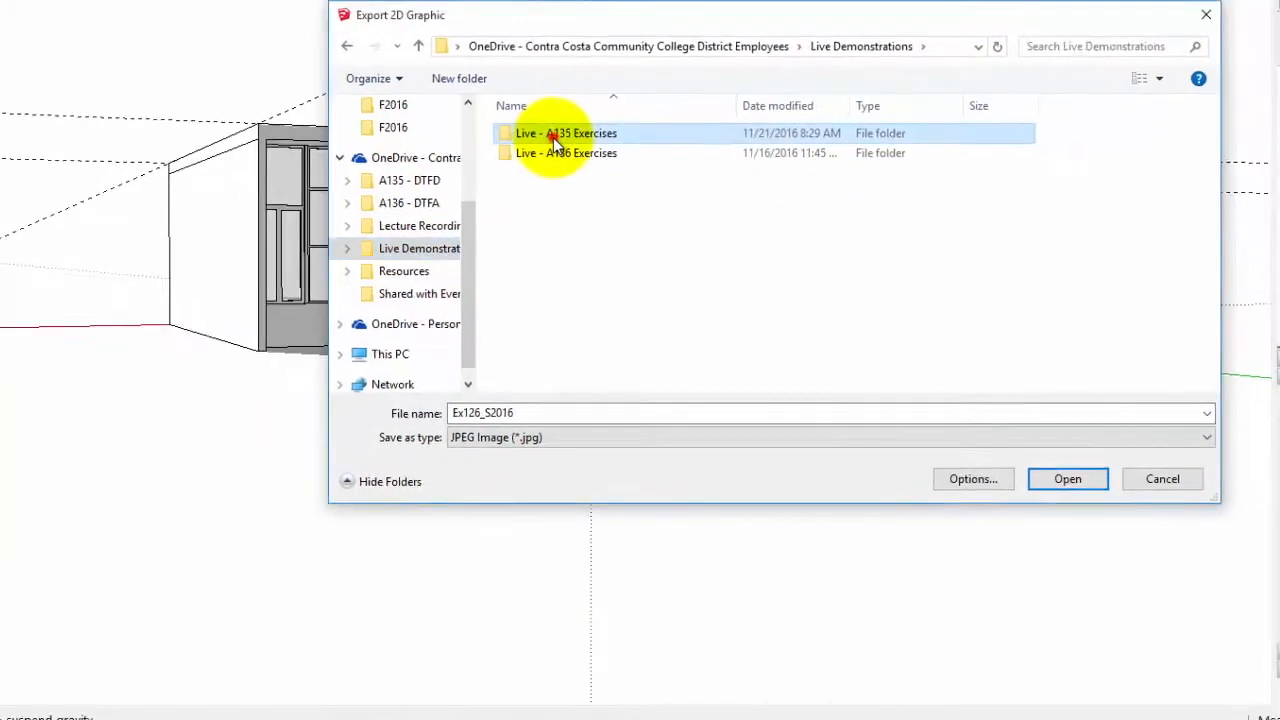
pyautogui.doubleClick(556, 106)
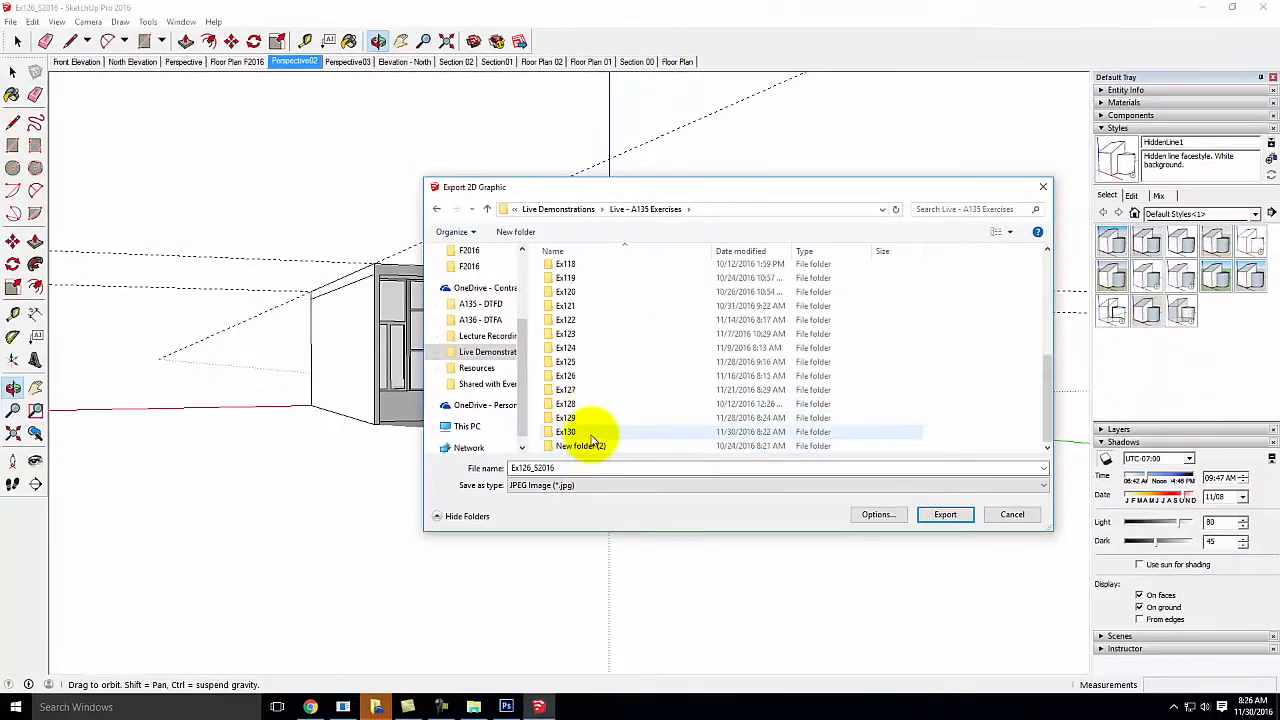
pyautogui.doubleClick(589, 436)
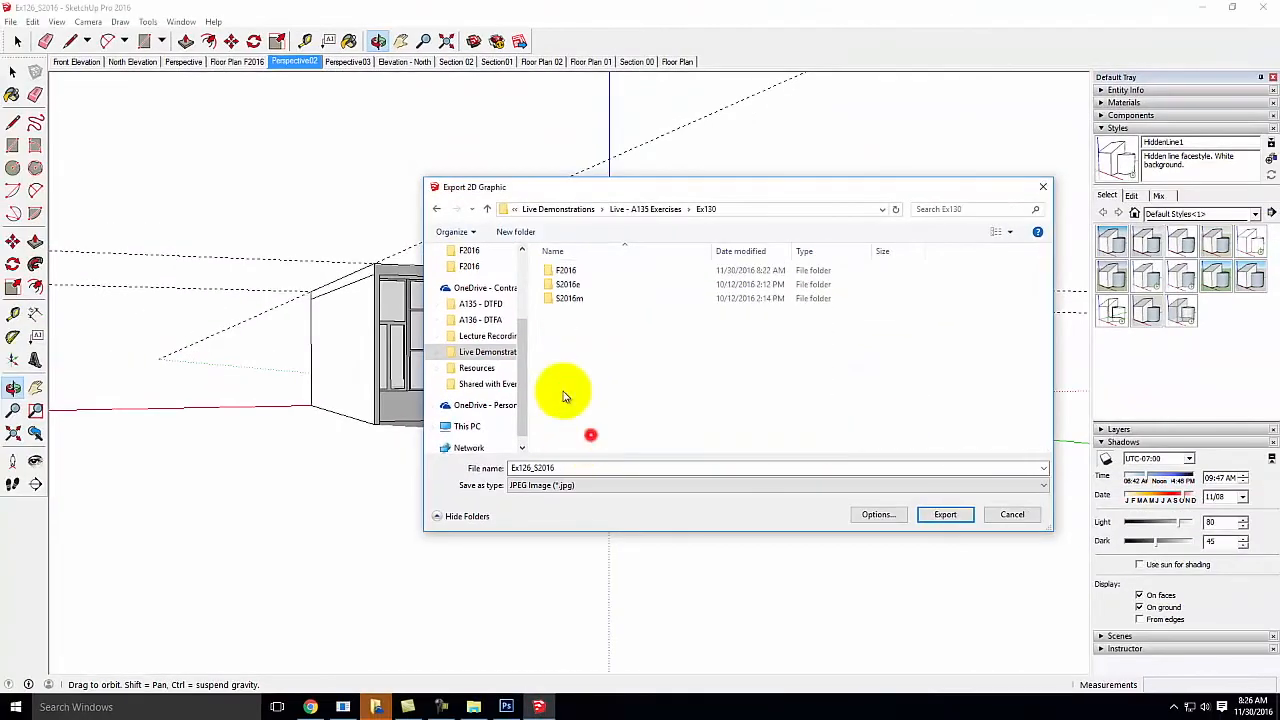
pyautogui.doubleClick(569, 267)
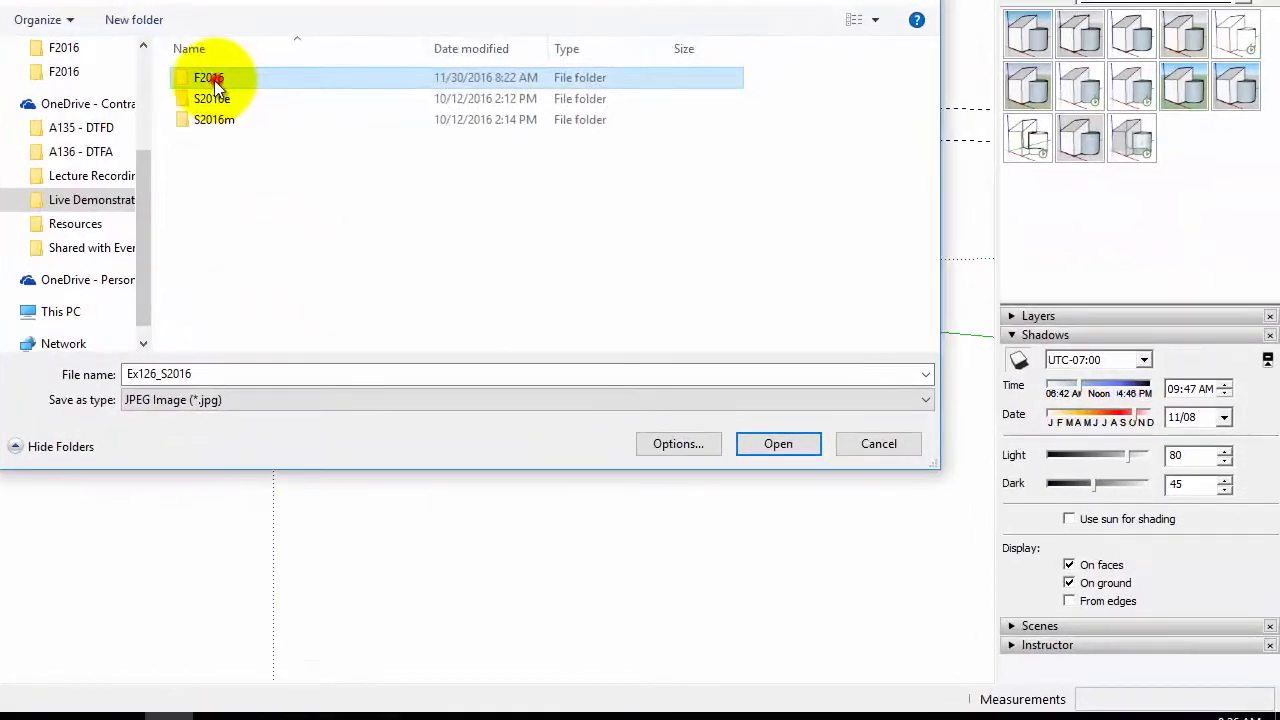
# - Name the file Ex130_F2016_test, accept the 5000-pixel-wide anti-aliased JPEG options, and export the view
pyautogui.click(209, 373)
pyautogui.click(167, 374)
pyautogui.press('BackSpace')
pyautogui.press('BackSpace')
pyautogui.press('BackSpace')
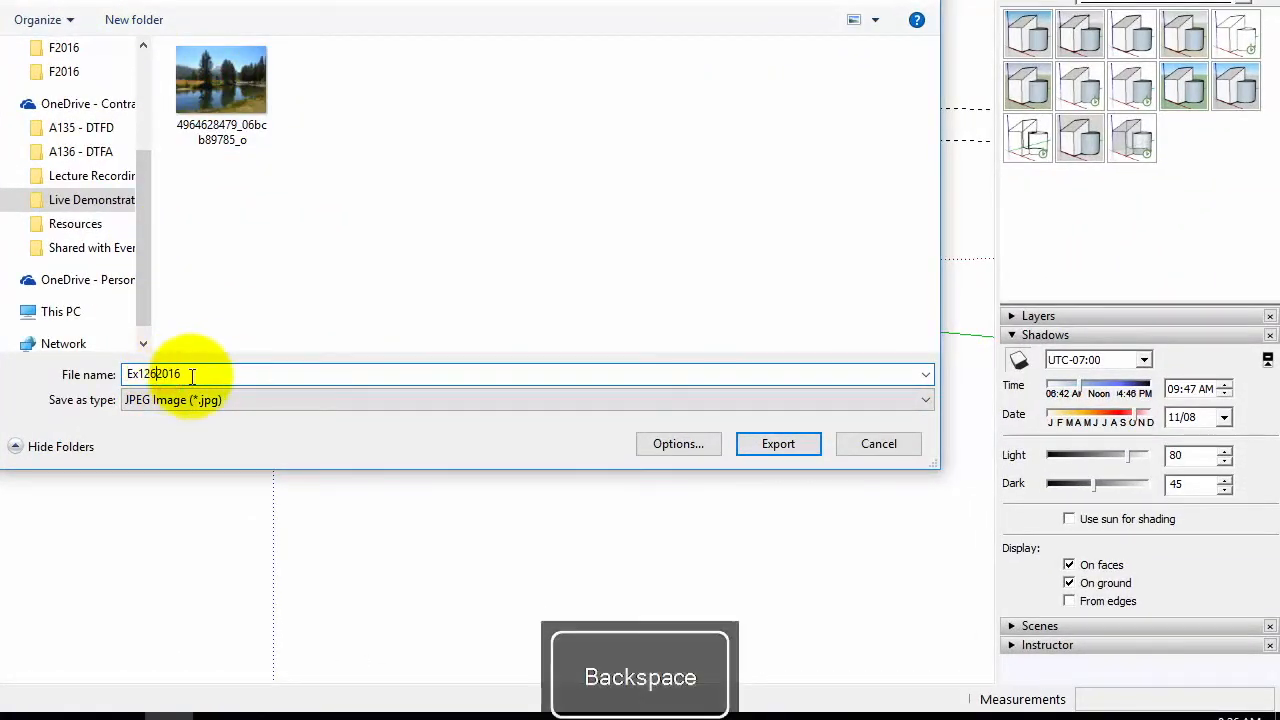
pyautogui.write('30_F')
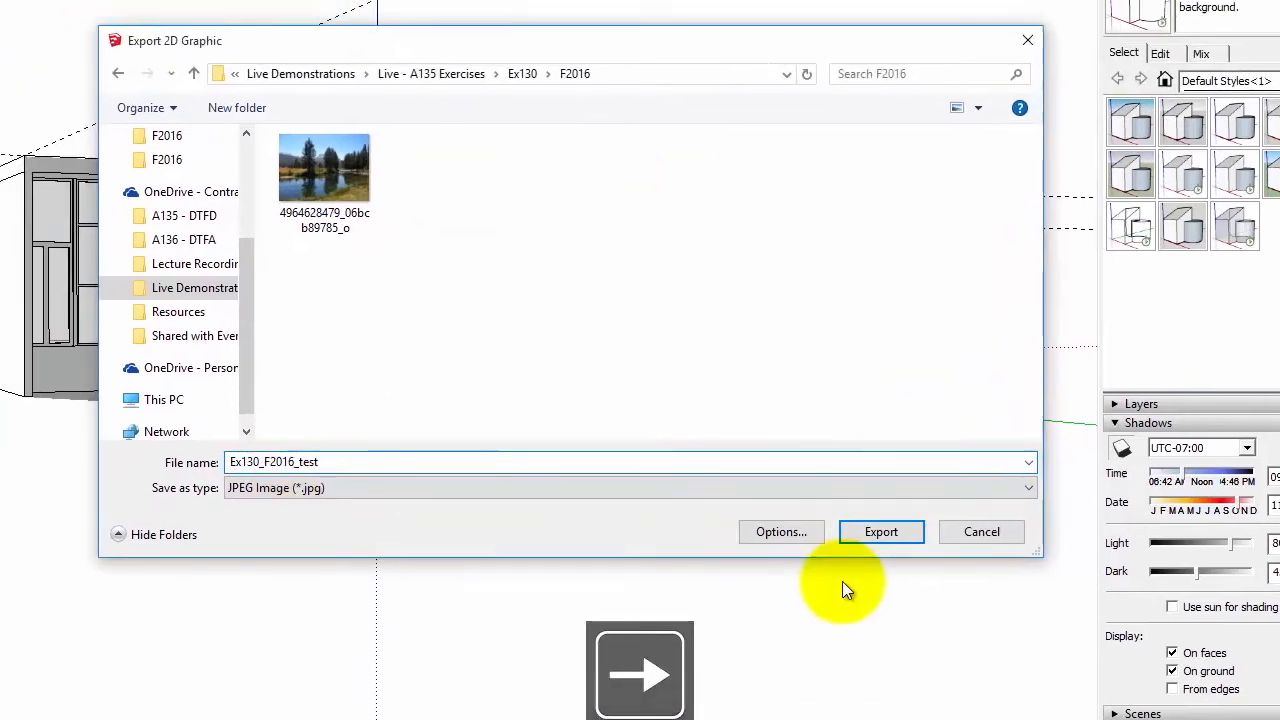
pyautogui.click(702, 444)
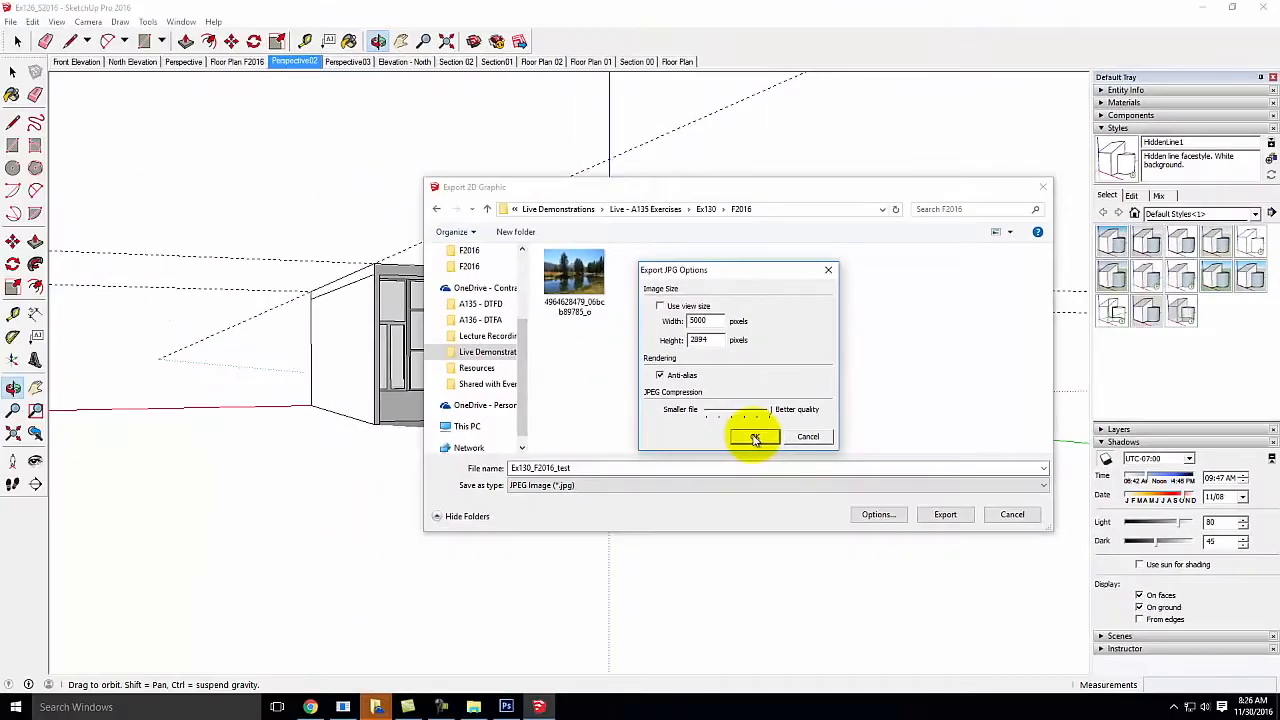
pyautogui.click(755, 438)
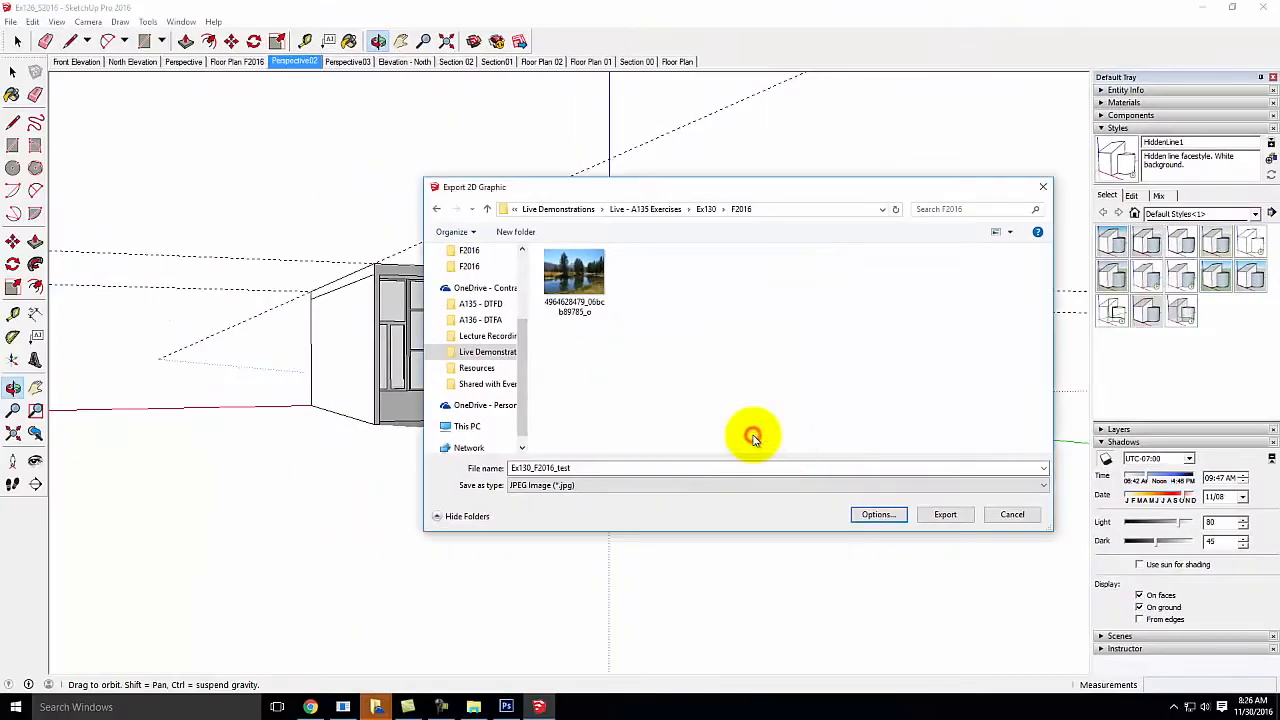
pyautogui.click(947, 515)
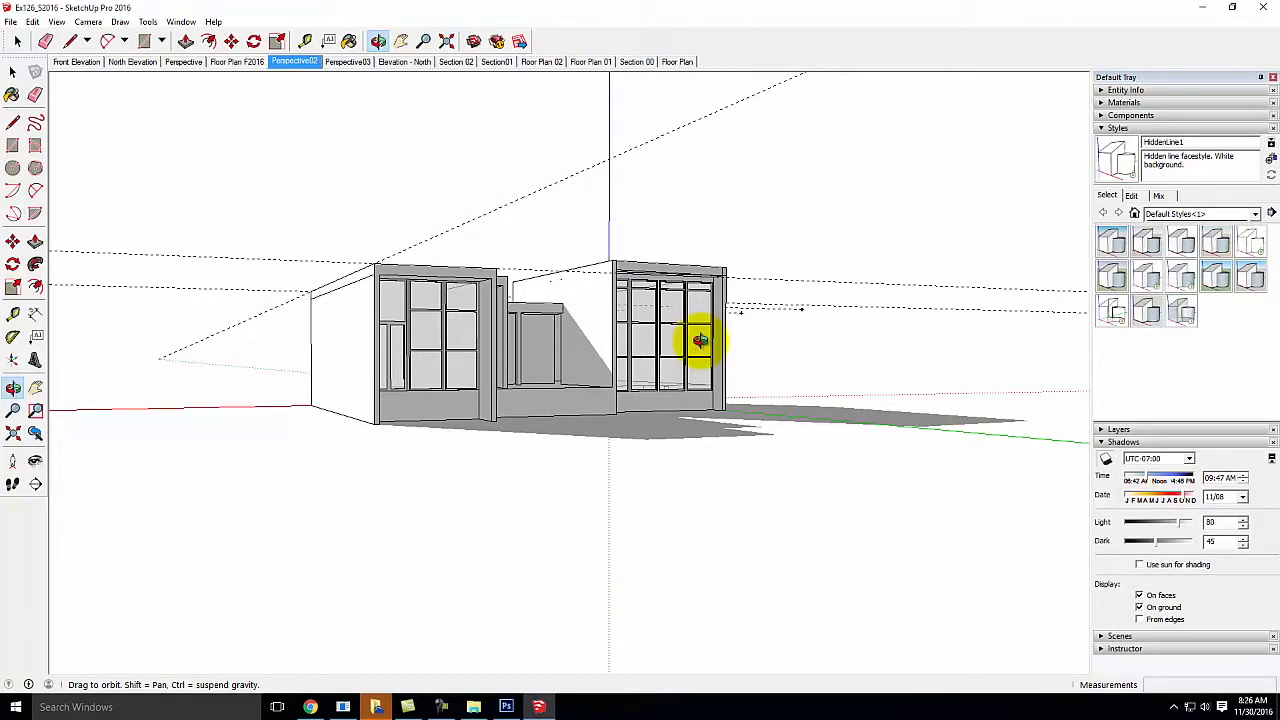
# - Switch to Photoshop, maximize its window, and fit the meadow photo to the screen
pyautogui.click(506, 707)
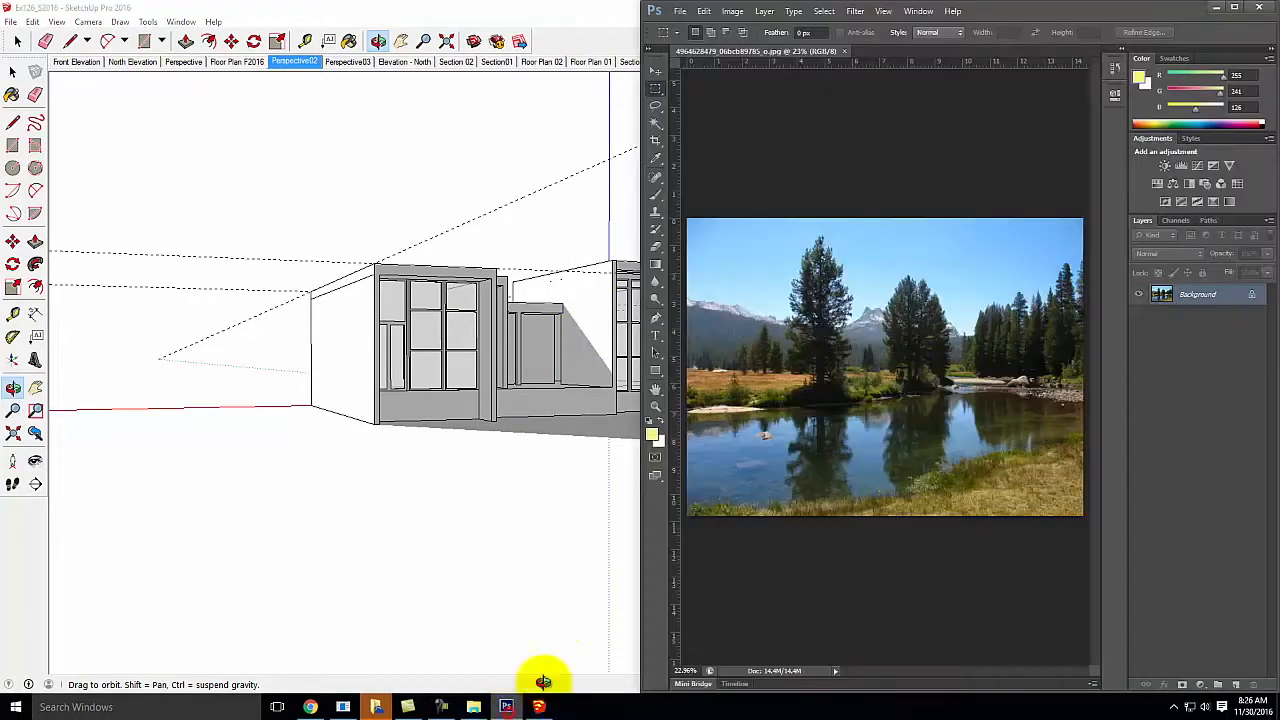
pyautogui.moveTo(1046, 10)
pyautogui.mouseDown()
pyautogui.moveTo(609, 6)
pyautogui.moveTo(614, 86)
pyautogui.moveTo(572, 92)
pyautogui.moveTo(651, 8)
pyautogui.mouseUp()
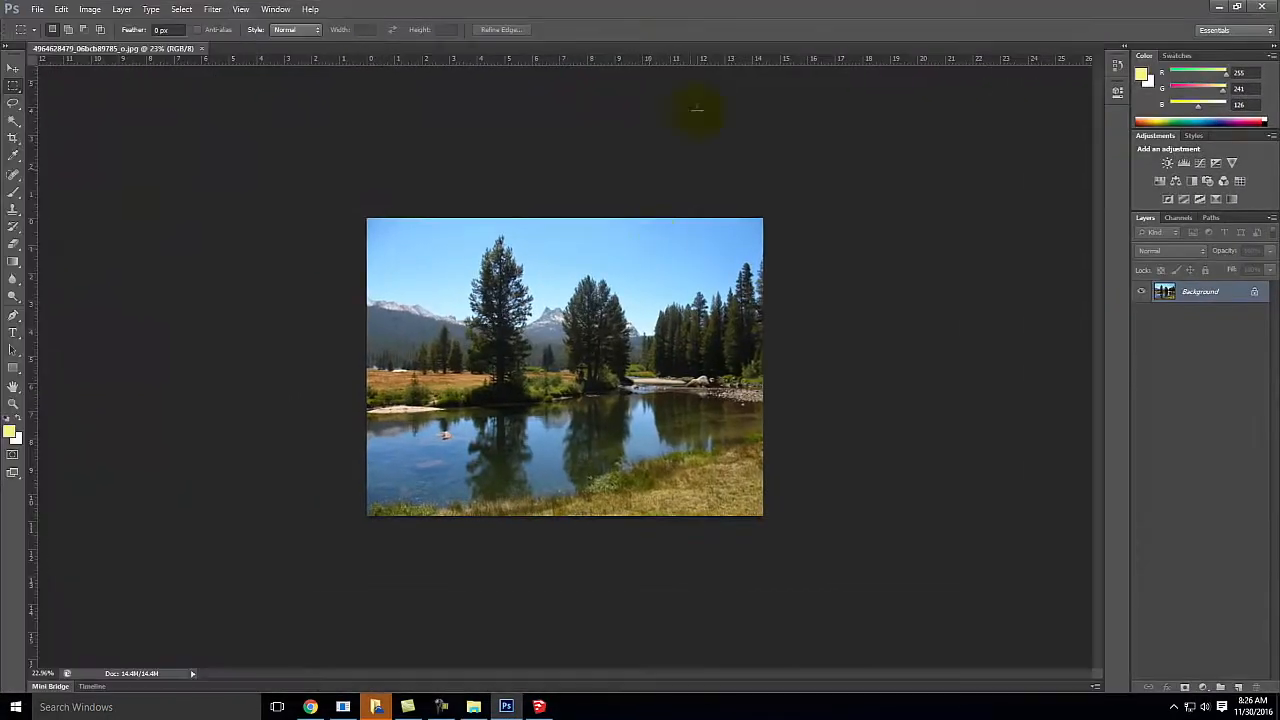
pyautogui.hotkey('ctrl', '0')
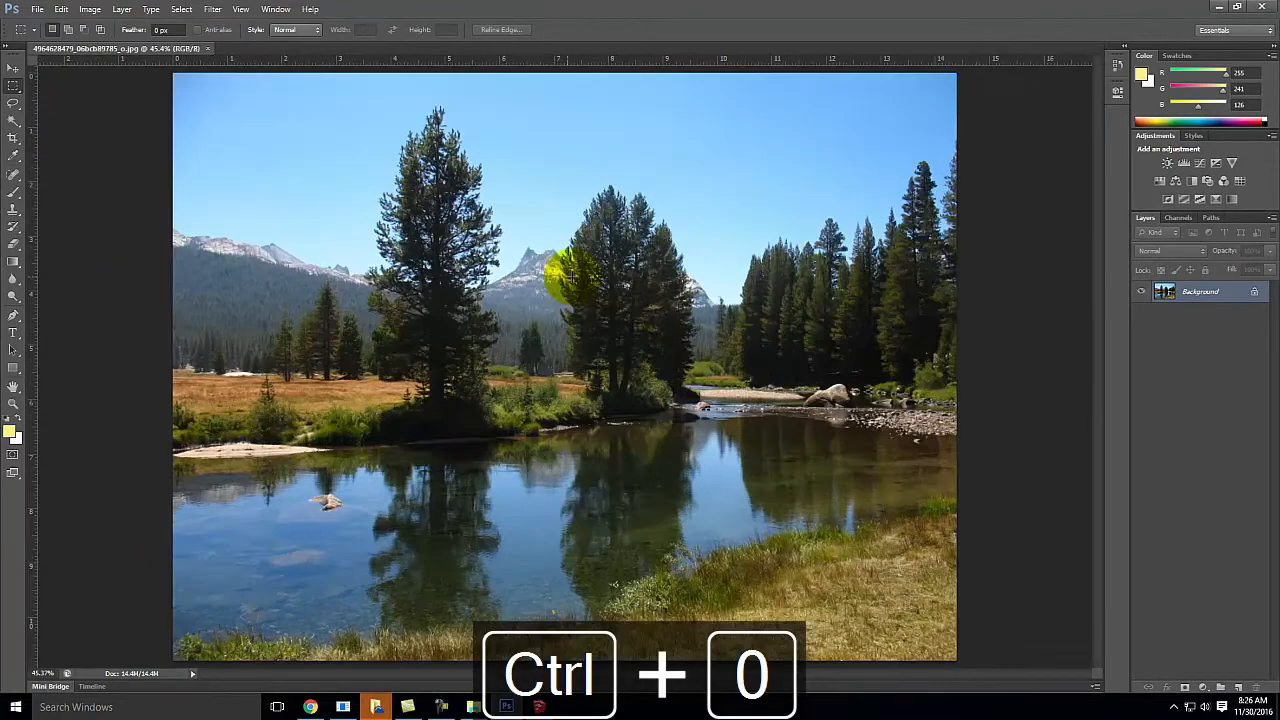
# - Place the Ex130_F2016_test image from the Ex130 F2016 folder into the meadow photo
pyautogui.click(35, 9)
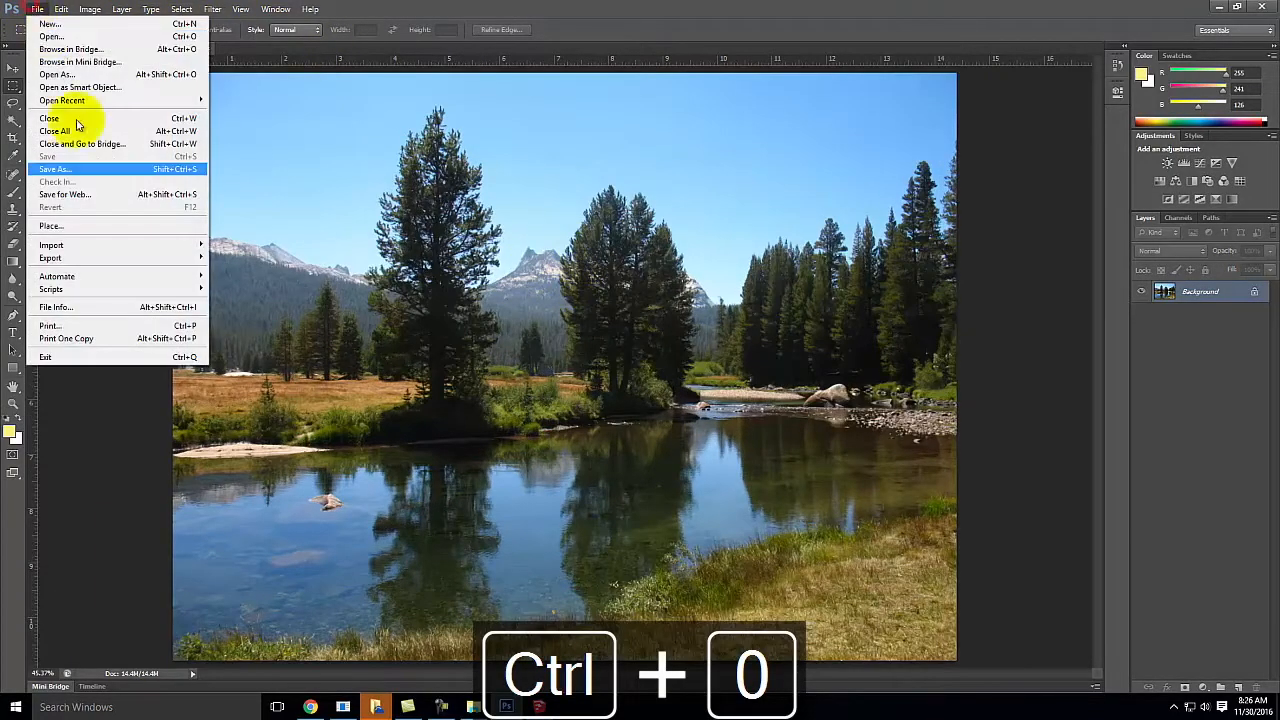
pyautogui.click(86, 229)
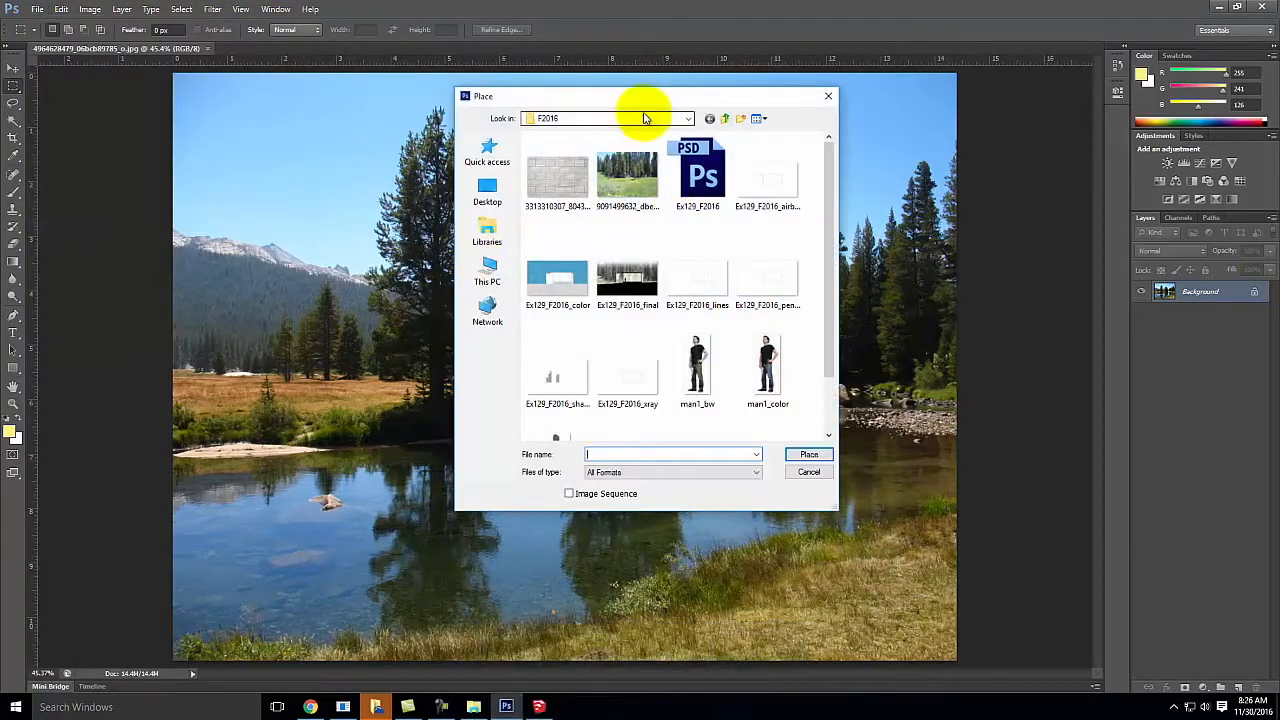
pyautogui.click(724, 118)
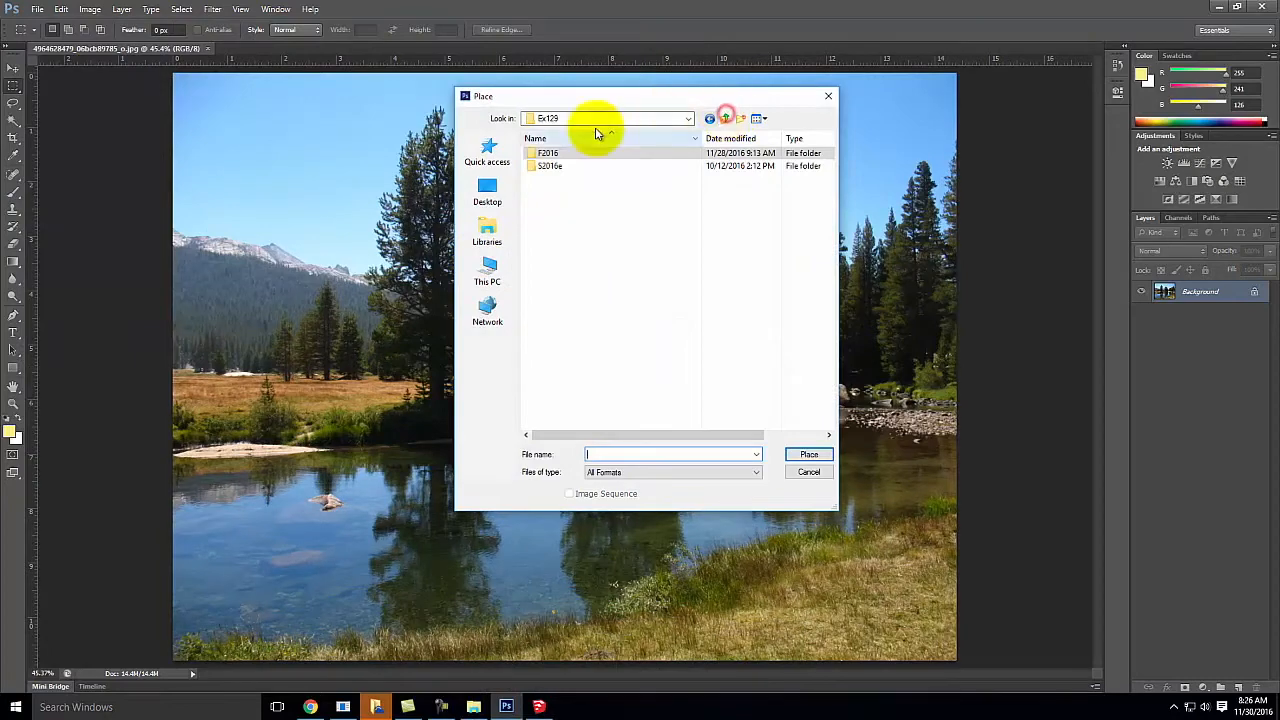
pyautogui.click(724, 118)
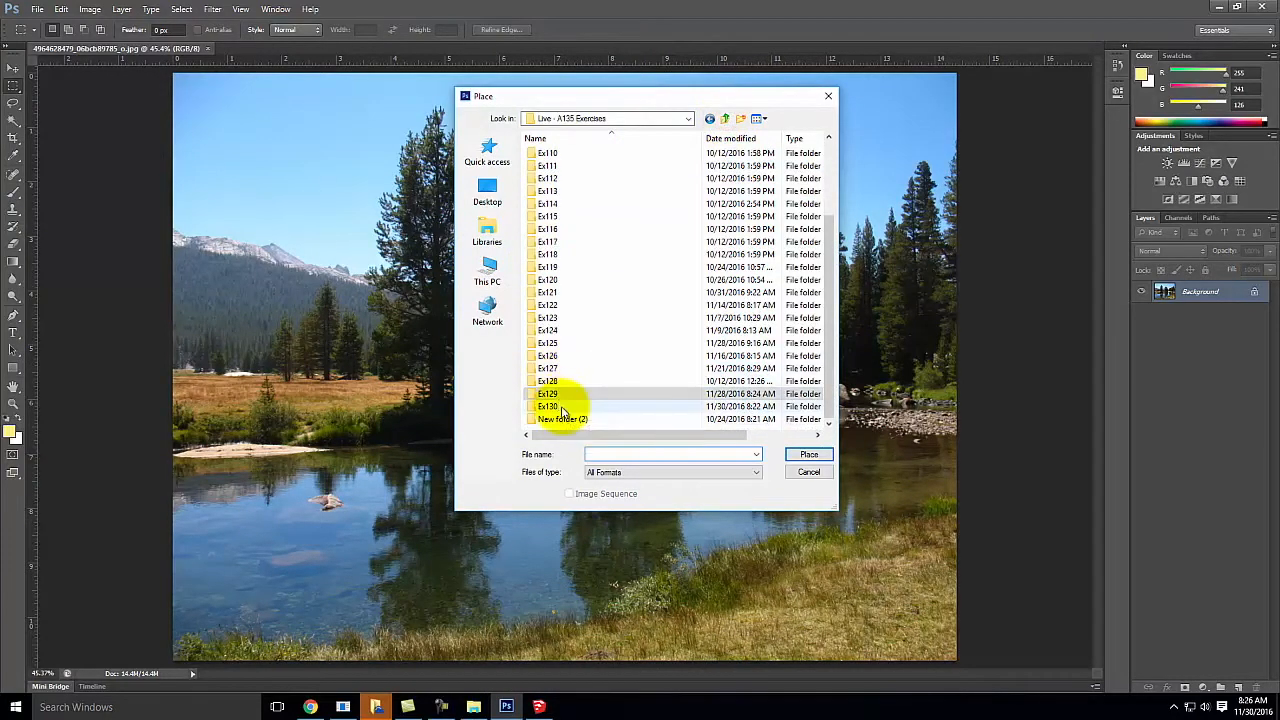
pyautogui.doubleClick(562, 408)
pyautogui.doubleClick(549, 151)
pyautogui.click(640, 172)
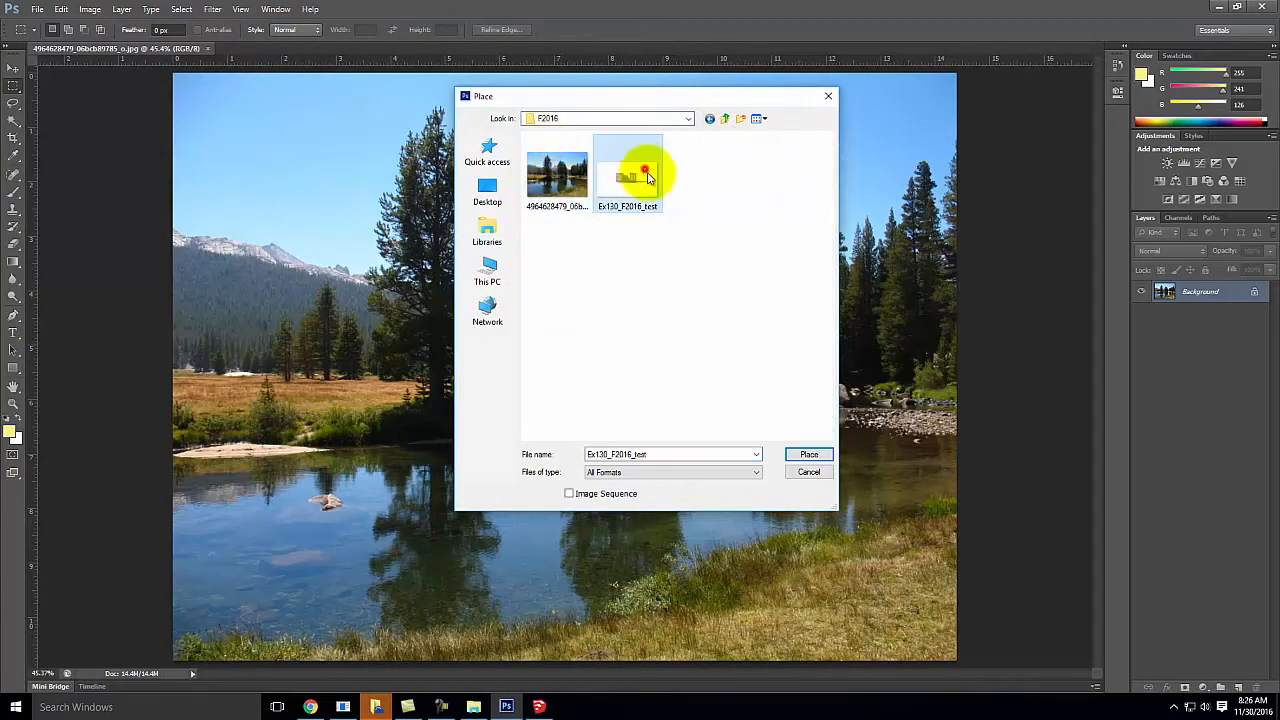
pyautogui.click(809, 453)
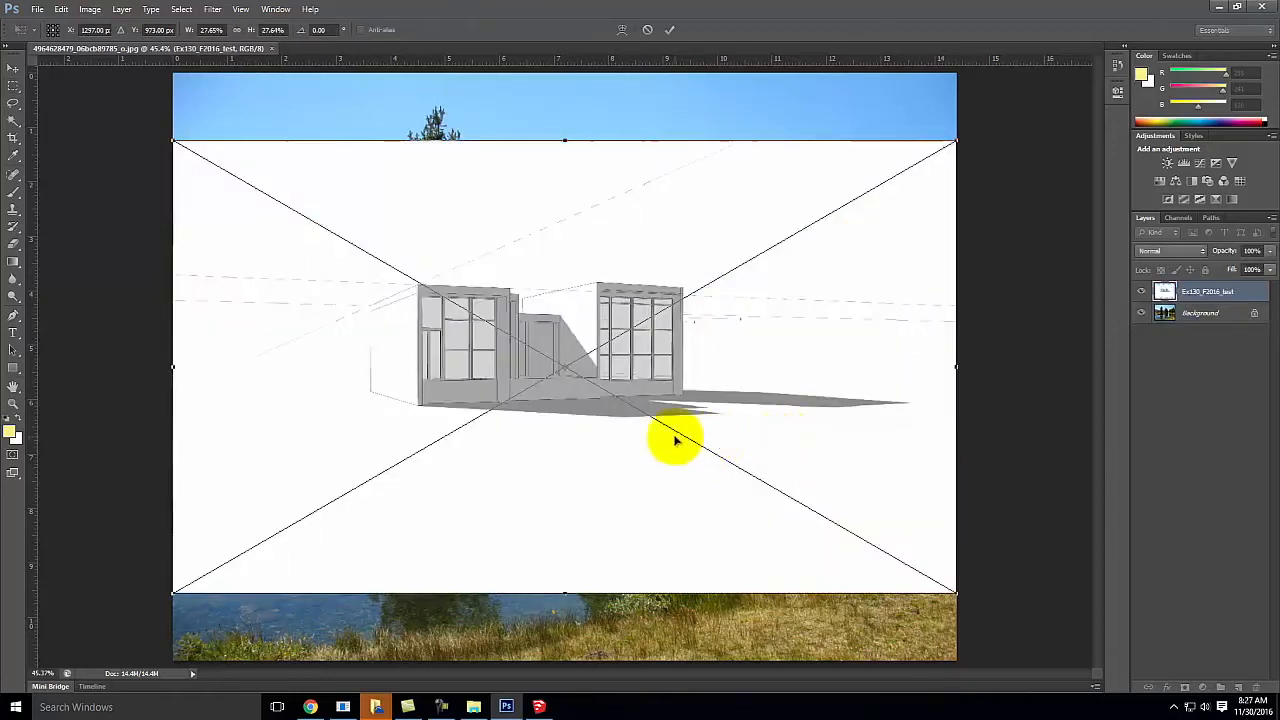
# - Try the Multiply, Screen and Overlay blend modes on the placed house layer and restore Normal
pyautogui.click(1190, 252)
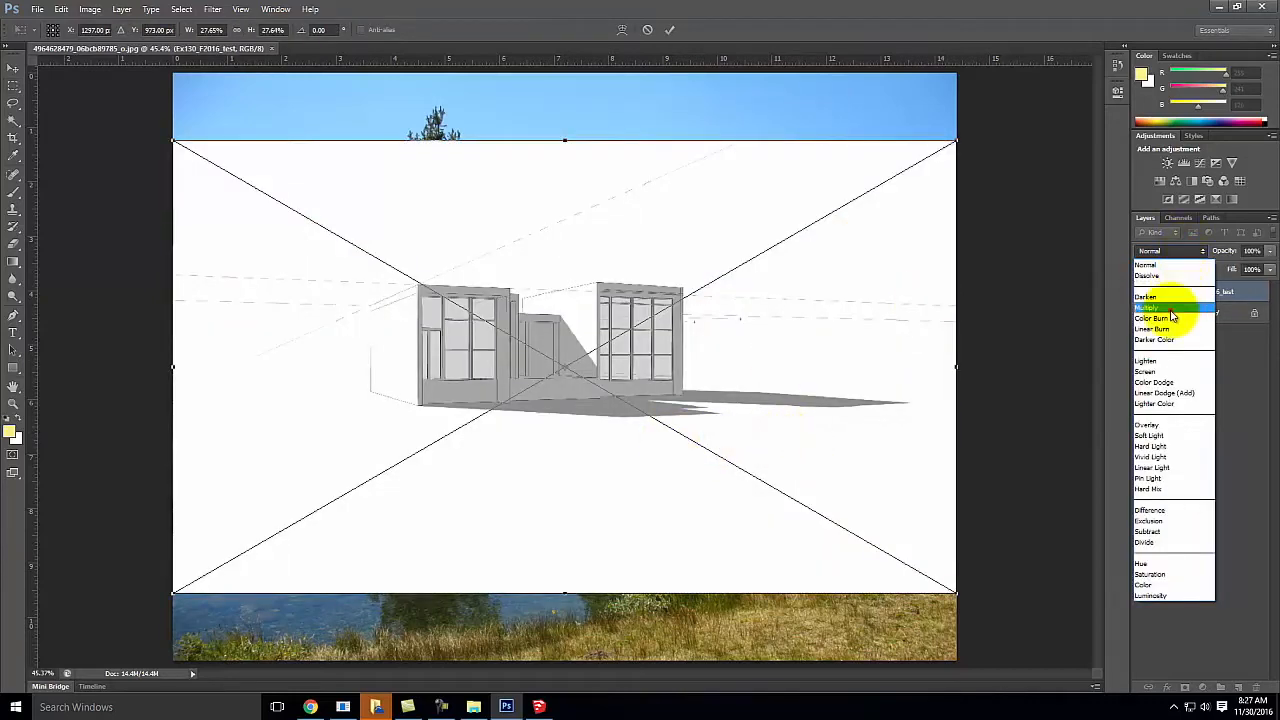
pyautogui.click(1165, 305)
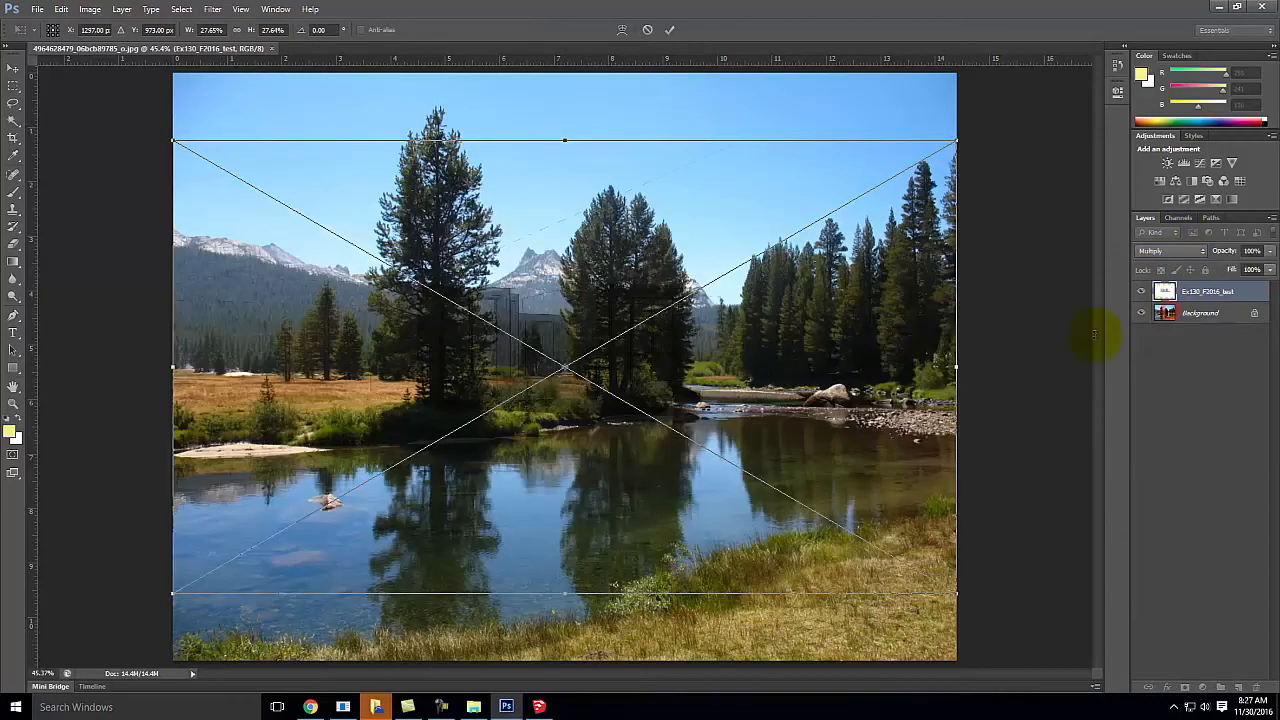
pyautogui.click(1188, 252)
pyautogui.click(1172, 372)
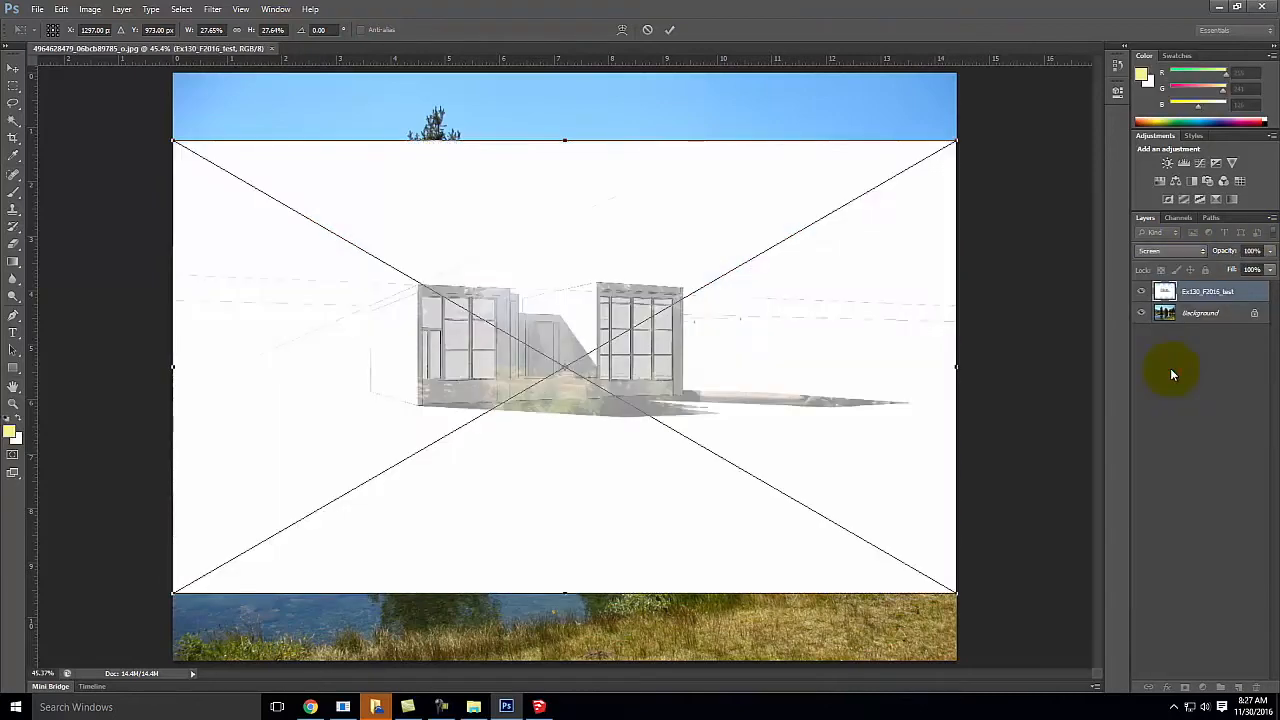
pyautogui.click(1188, 252)
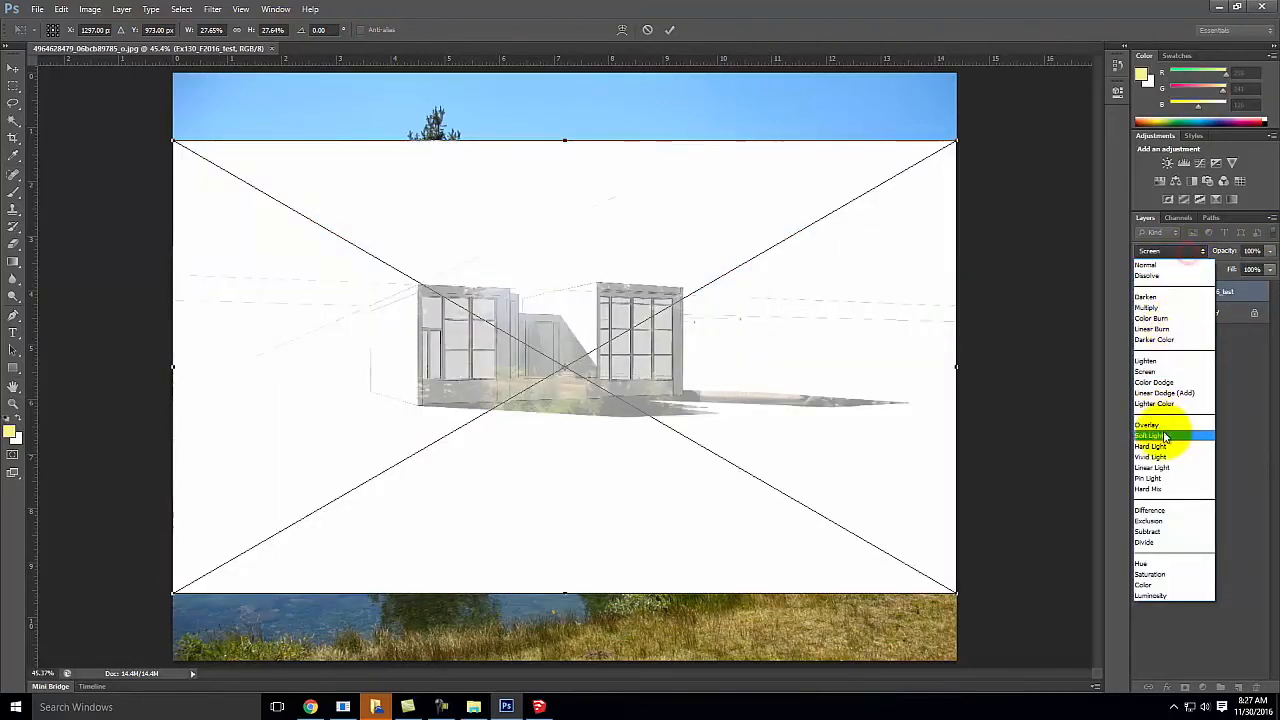
pyautogui.click(1166, 428)
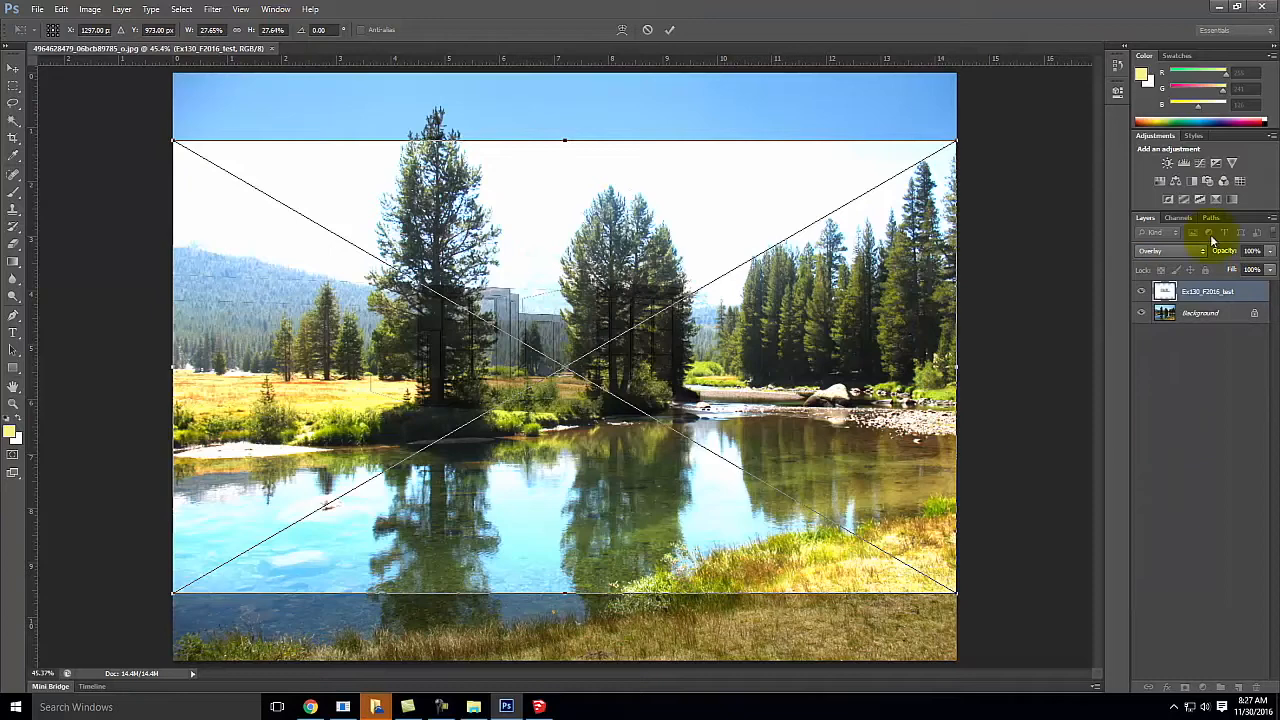
pyautogui.click(1188, 254)
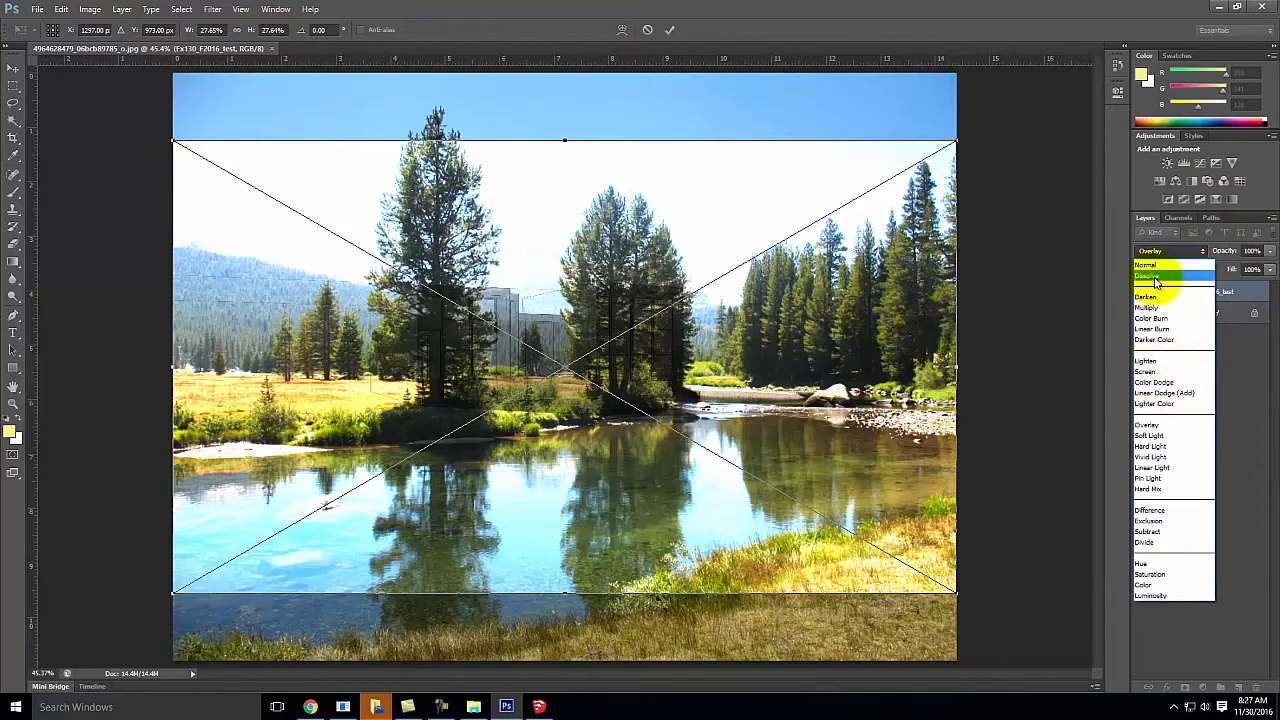
pyautogui.click(1172, 264)
# - Lower the house layer's opacity to 42%, shift the image left over the meadow, and commit the placement
pyautogui.click(1270, 254)
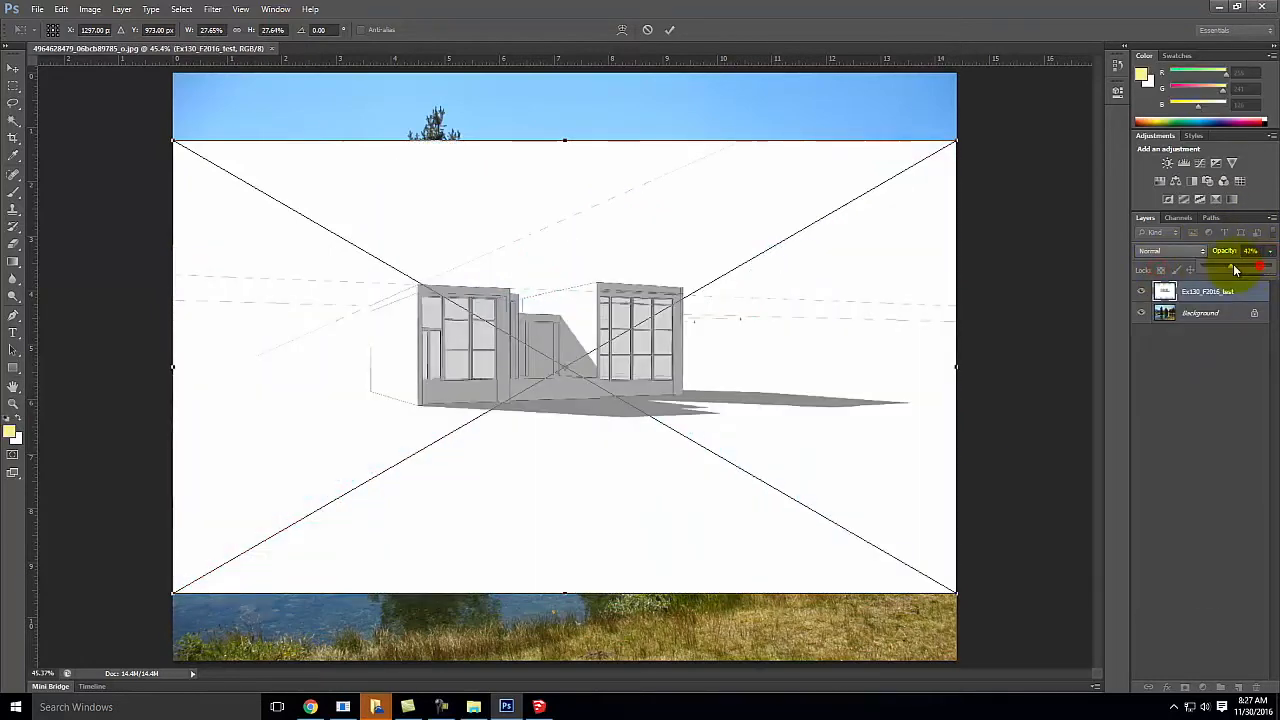
pyautogui.moveTo(1245, 270); pyautogui.dragTo(1235, 270)
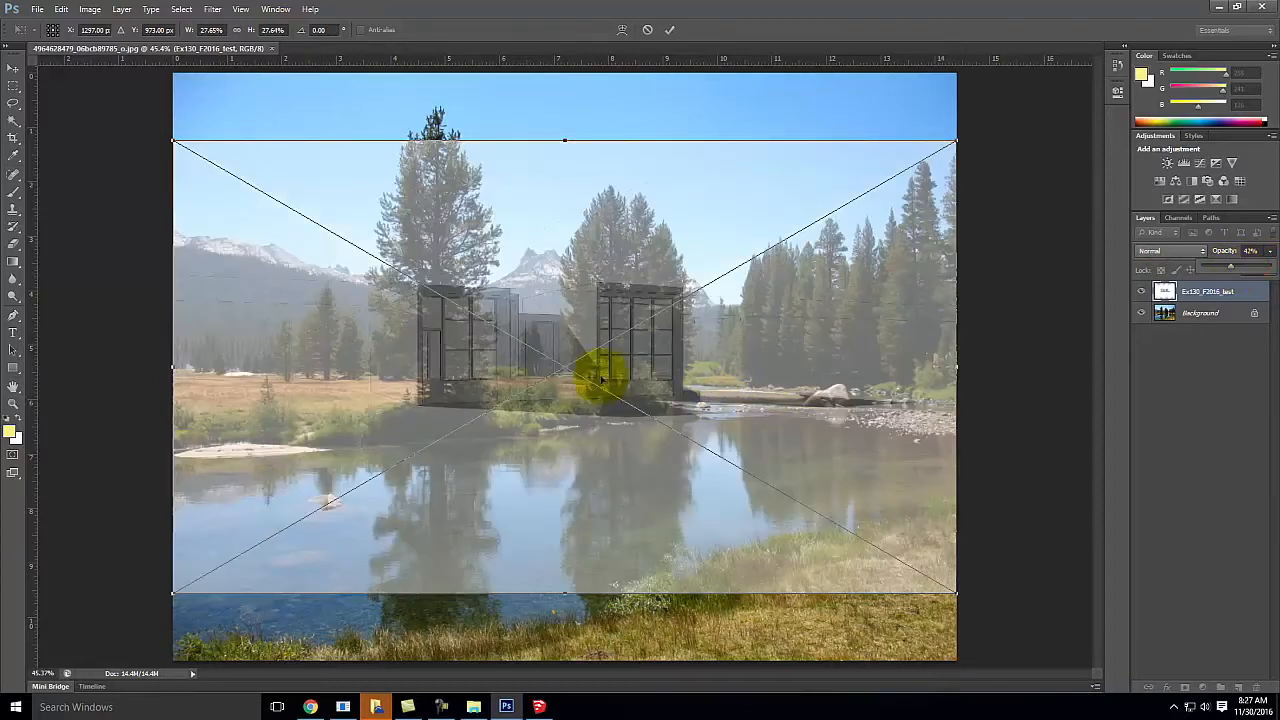
pyautogui.moveTo(648, 348); pyautogui.dragTo(602, 350)
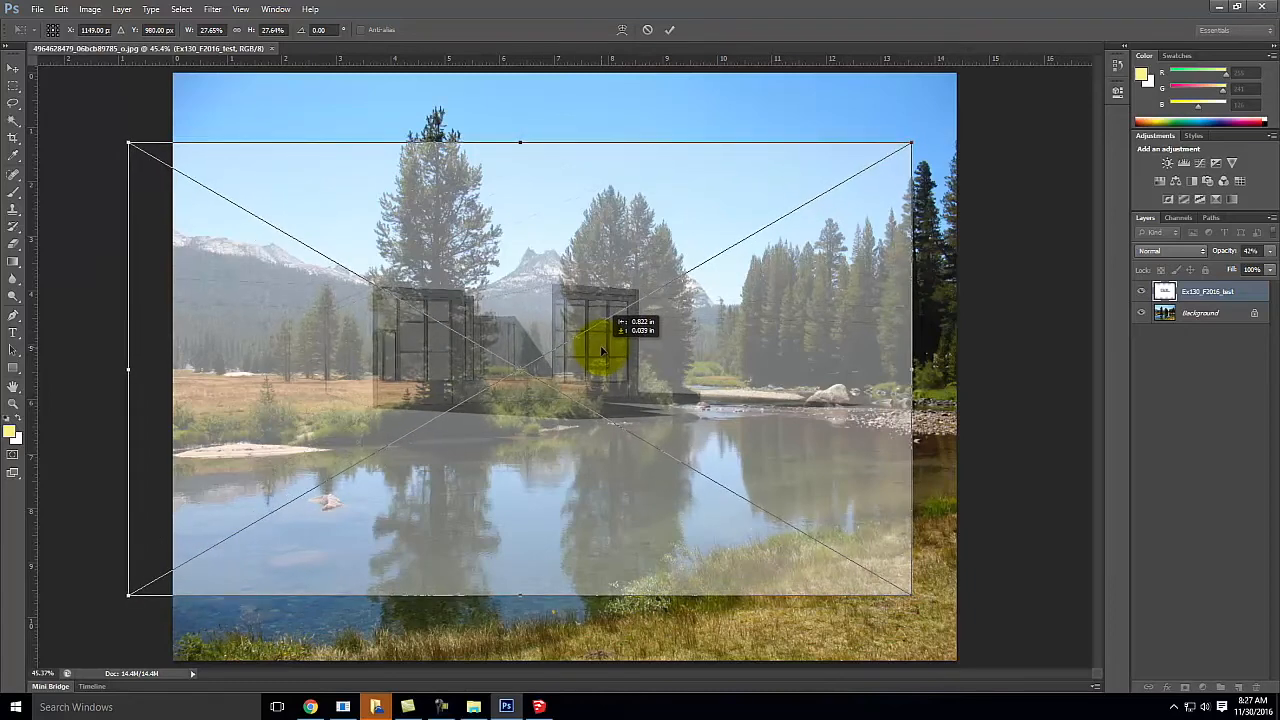
pyautogui.moveTo(602, 350); pyautogui.dragTo(592, 344)
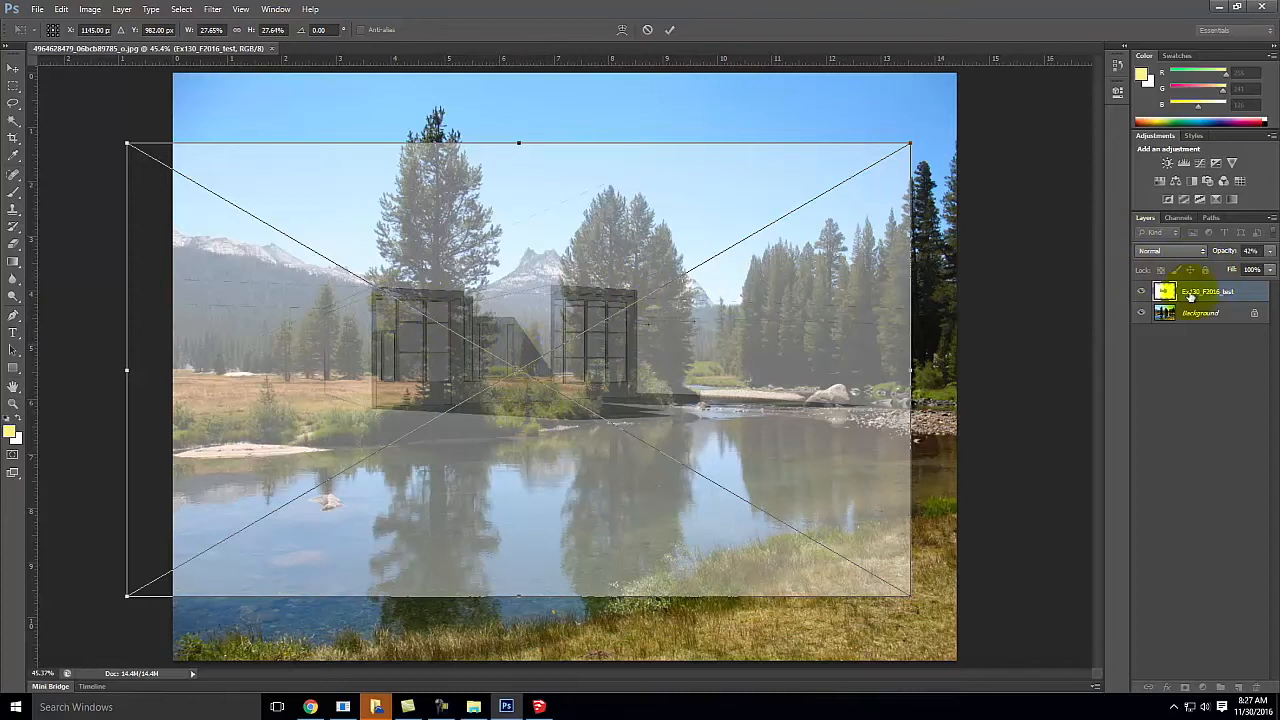
pyautogui.click(667, 30)
# - Convert the Background photo into a regular layer and move it above the Ex130_F2016_test layer
pyautogui.moveTo(1194, 313); pyautogui.dragTo(1191, 271)
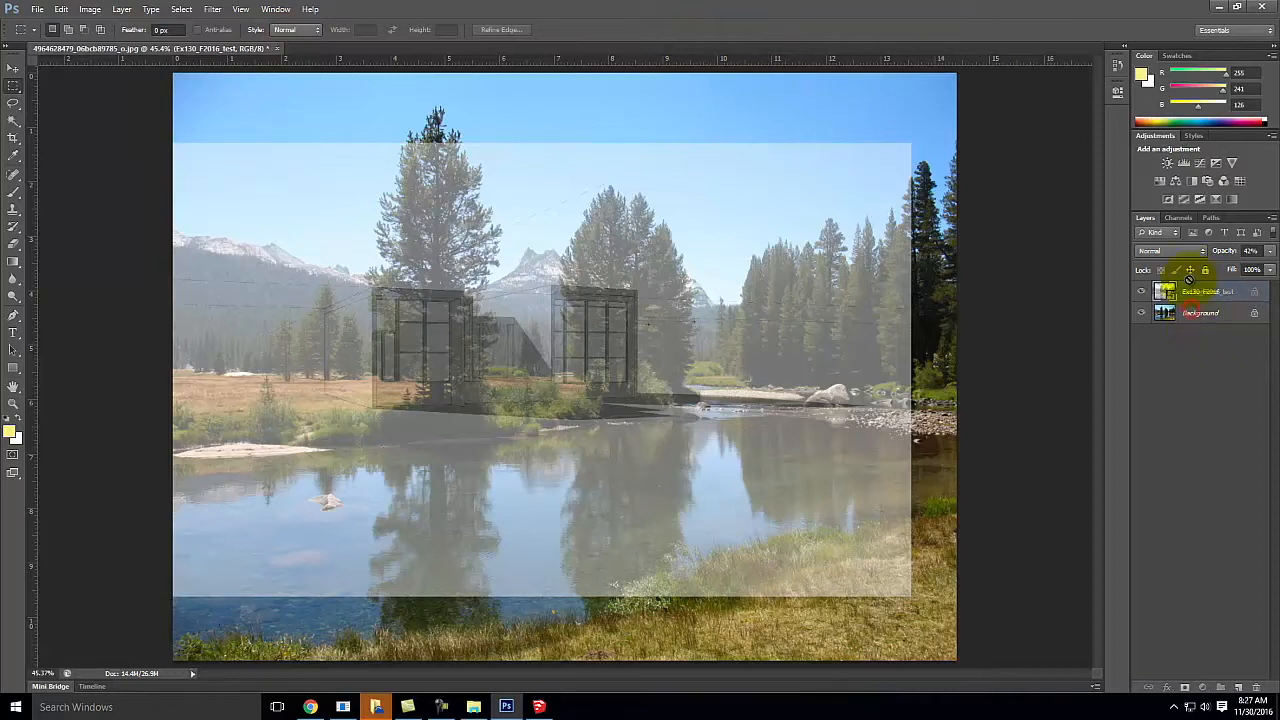
pyautogui.rightClick(1190, 312)
pyautogui.click(1198, 320)
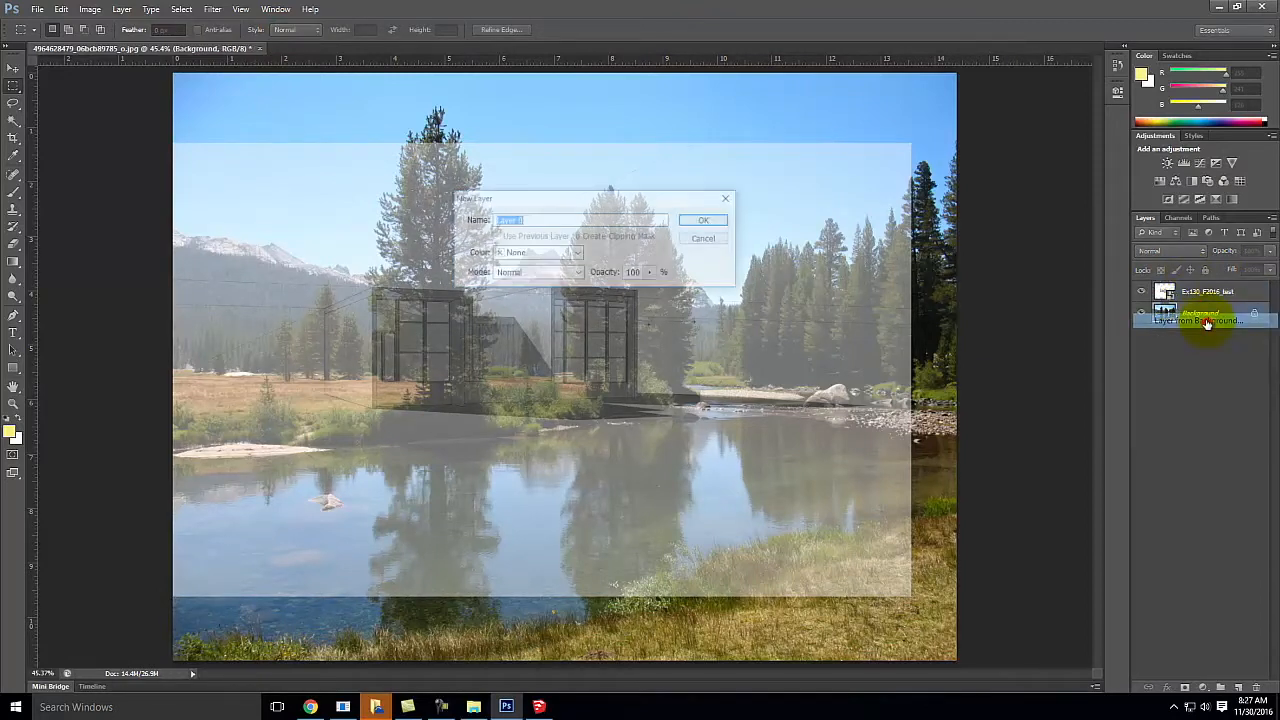
pyautogui.click(699, 216)
pyautogui.moveTo(1190, 313); pyautogui.dragTo(1180, 285)
# - Try the Multiply blend mode on Layer 0, then set it to Screen
pyautogui.click(1170, 251)
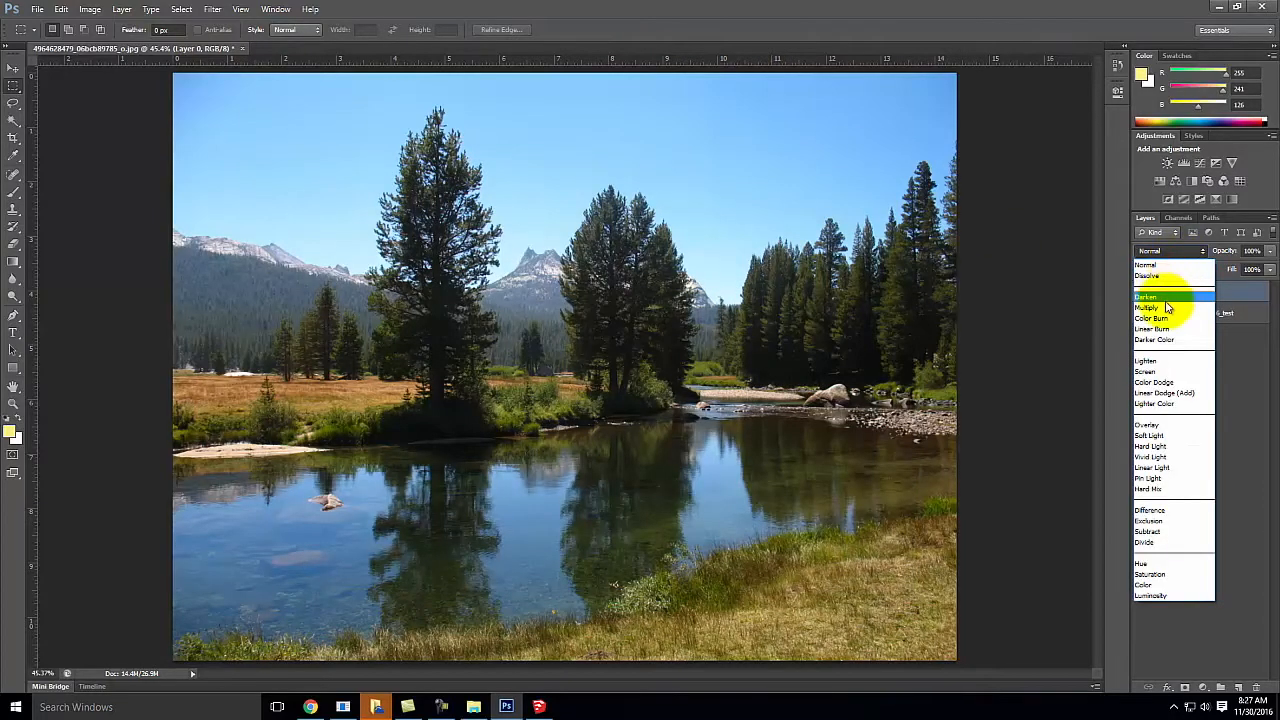
pyautogui.click(1167, 307)
pyautogui.click(1172, 251)
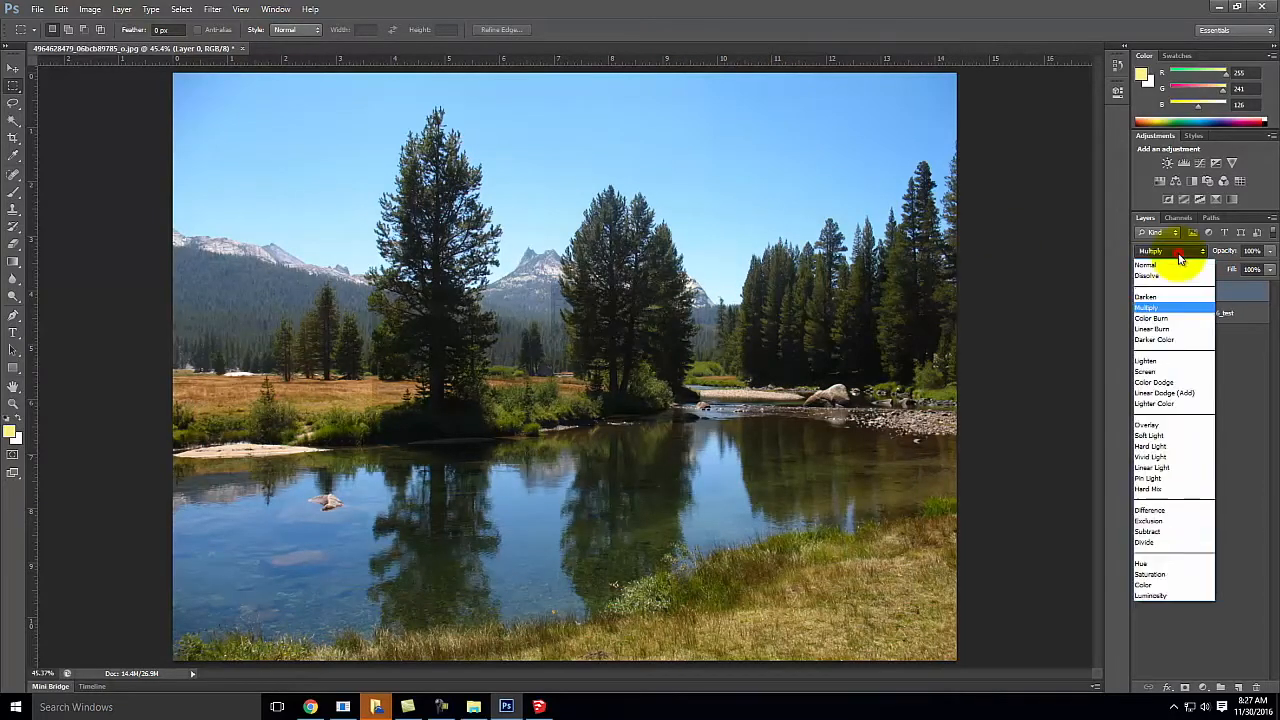
pyautogui.click(1172, 373)
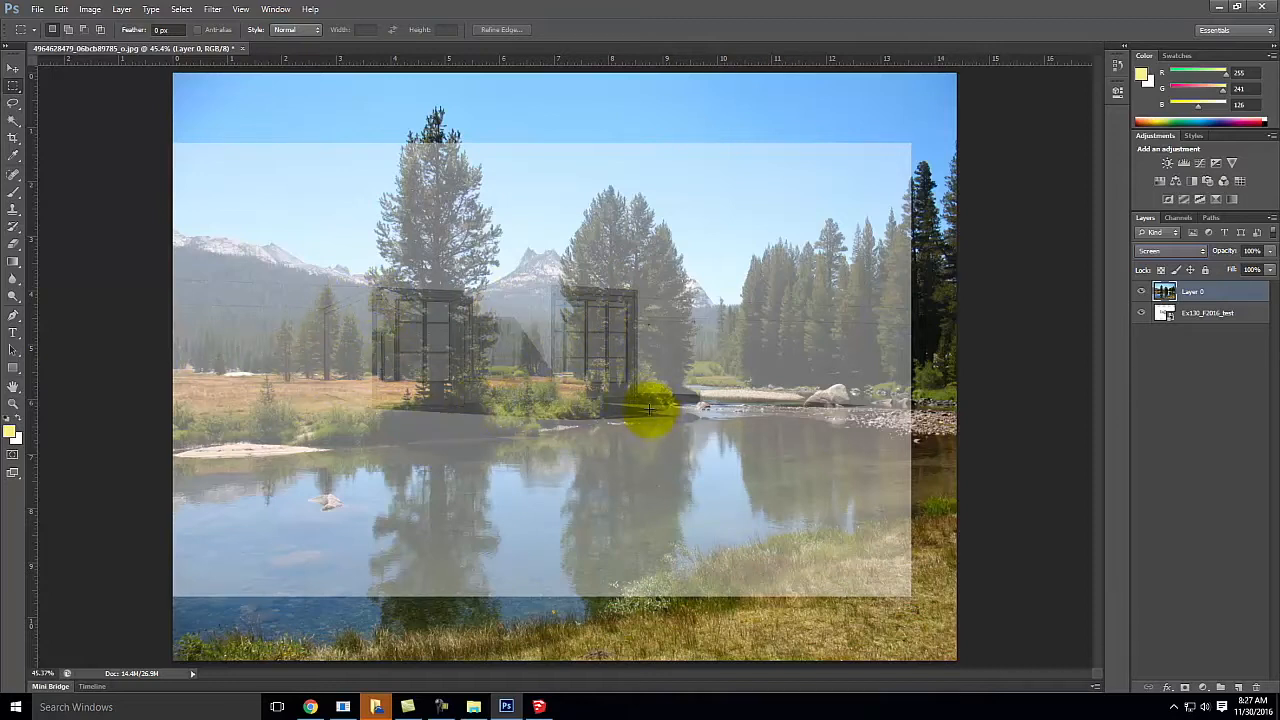
# - Switch to SketchUp, orbit the house slightly, and export the view as a JPEG that replaces Ex130_F2016_test
pyautogui.click(538, 707)
pyautogui.moveTo(489, 351); pyautogui.dragTo(529, 353)
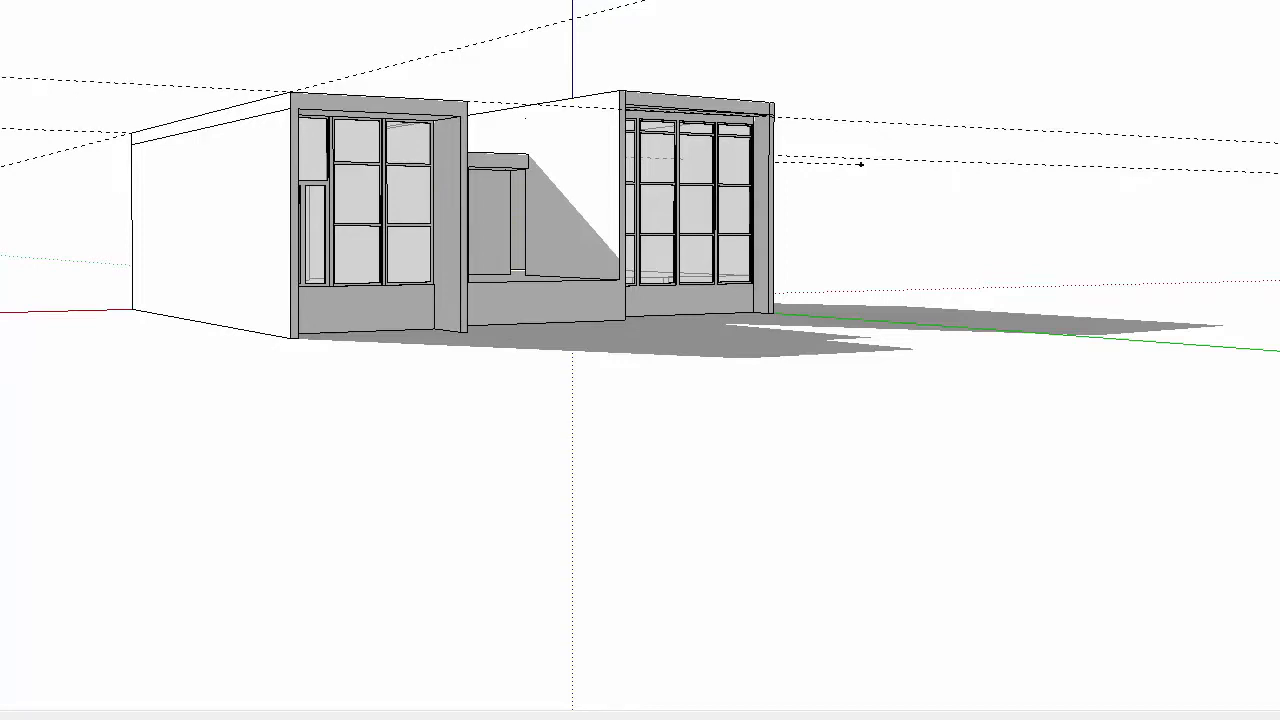
pyautogui.click(64, 64)
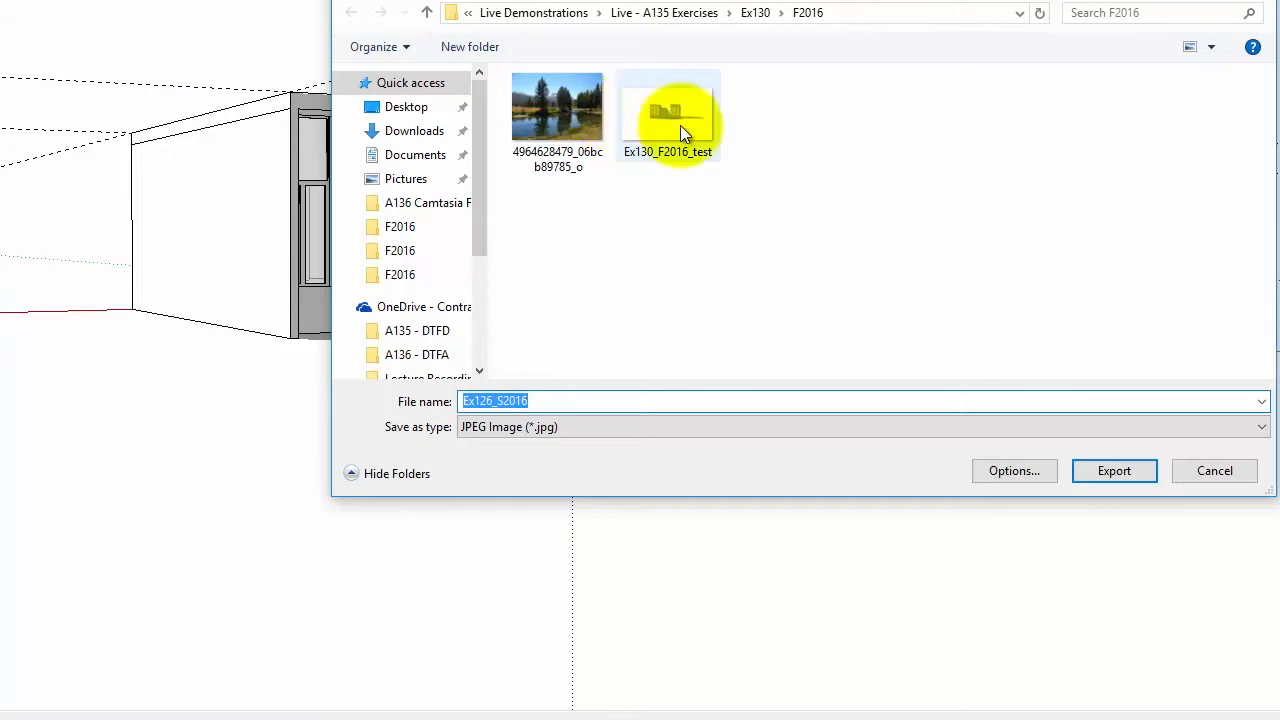
pyautogui.click(680, 125)
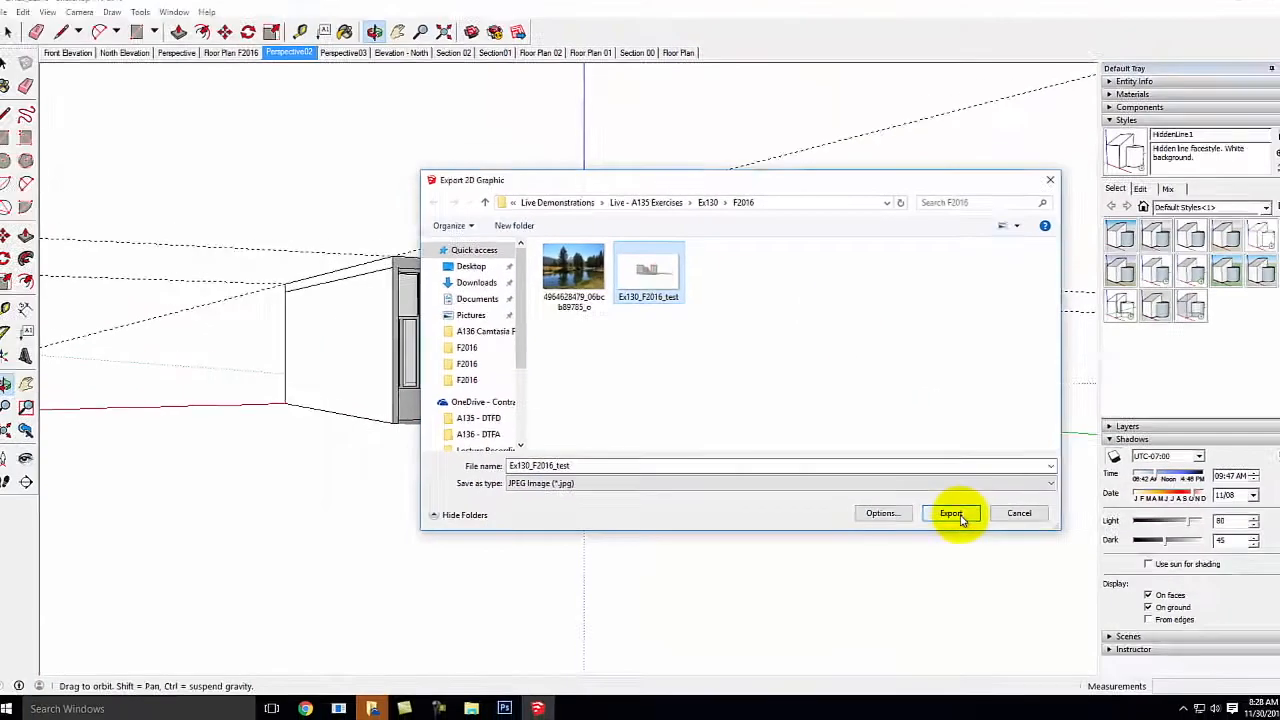
pyautogui.click(960, 518)
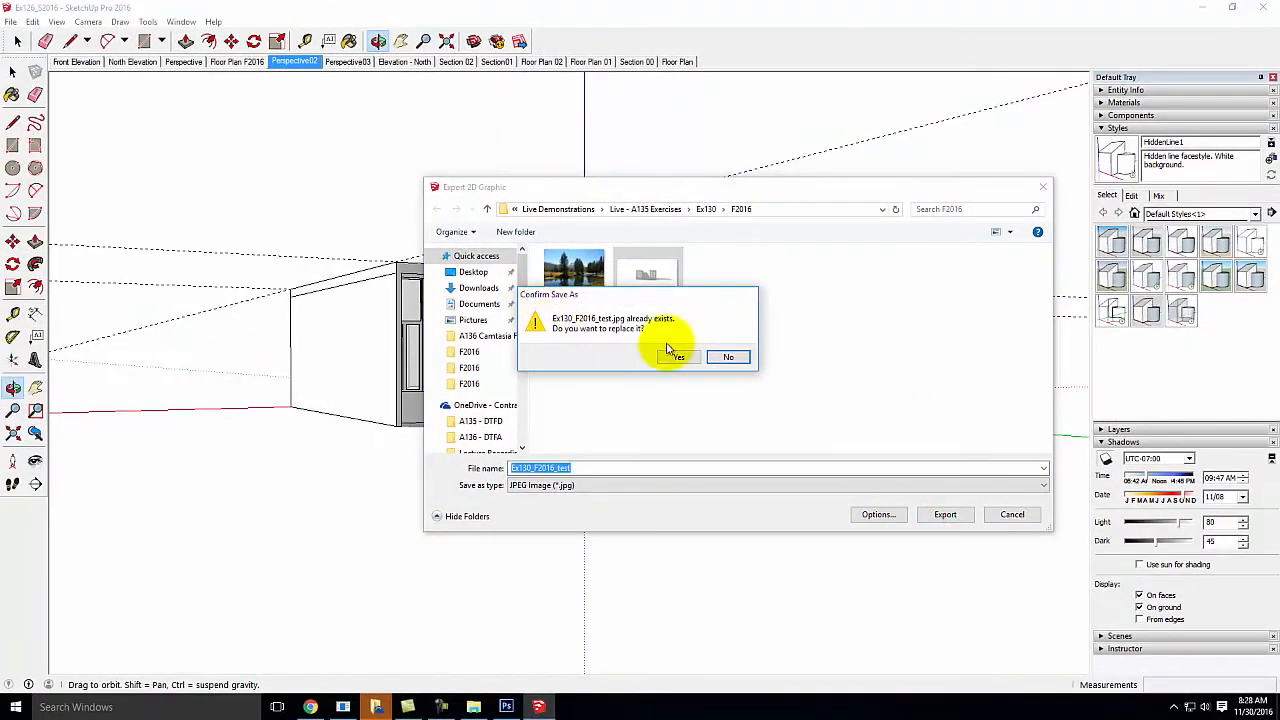
pyautogui.click(694, 357)
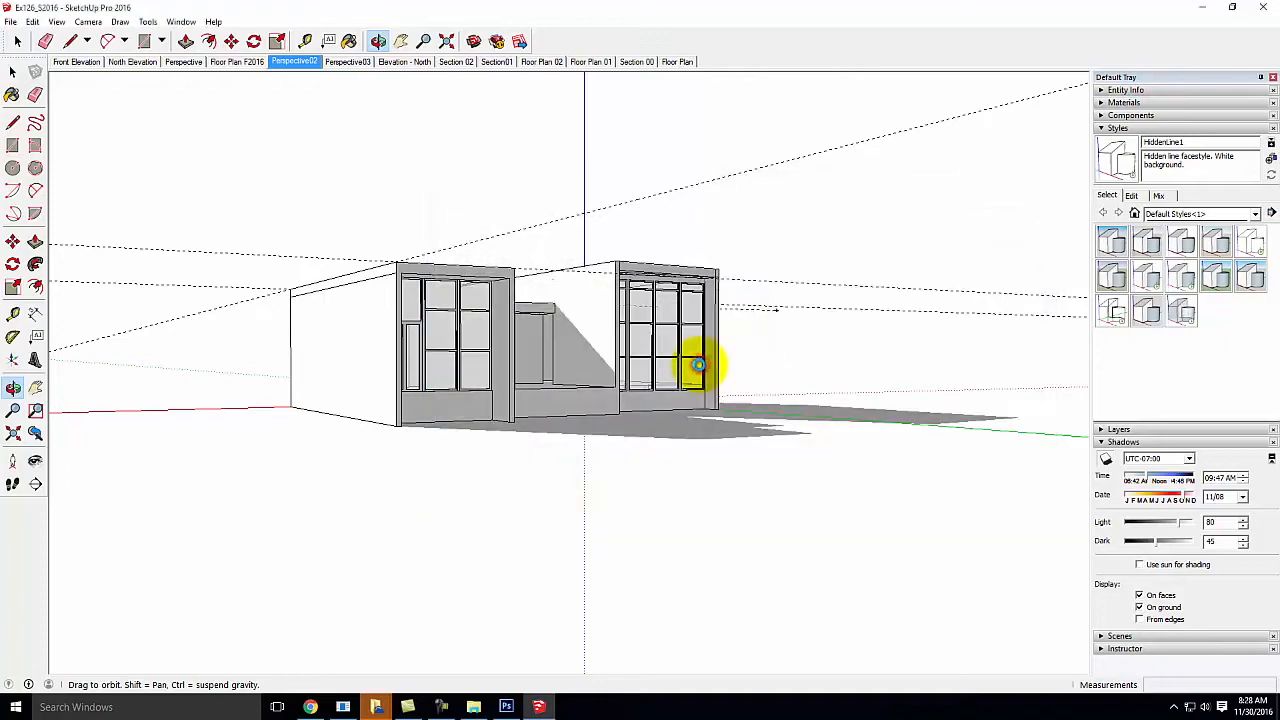
# - Switch to Photoshop and delete the old Ex130_F2016_test layer
pyautogui.click(507, 707)
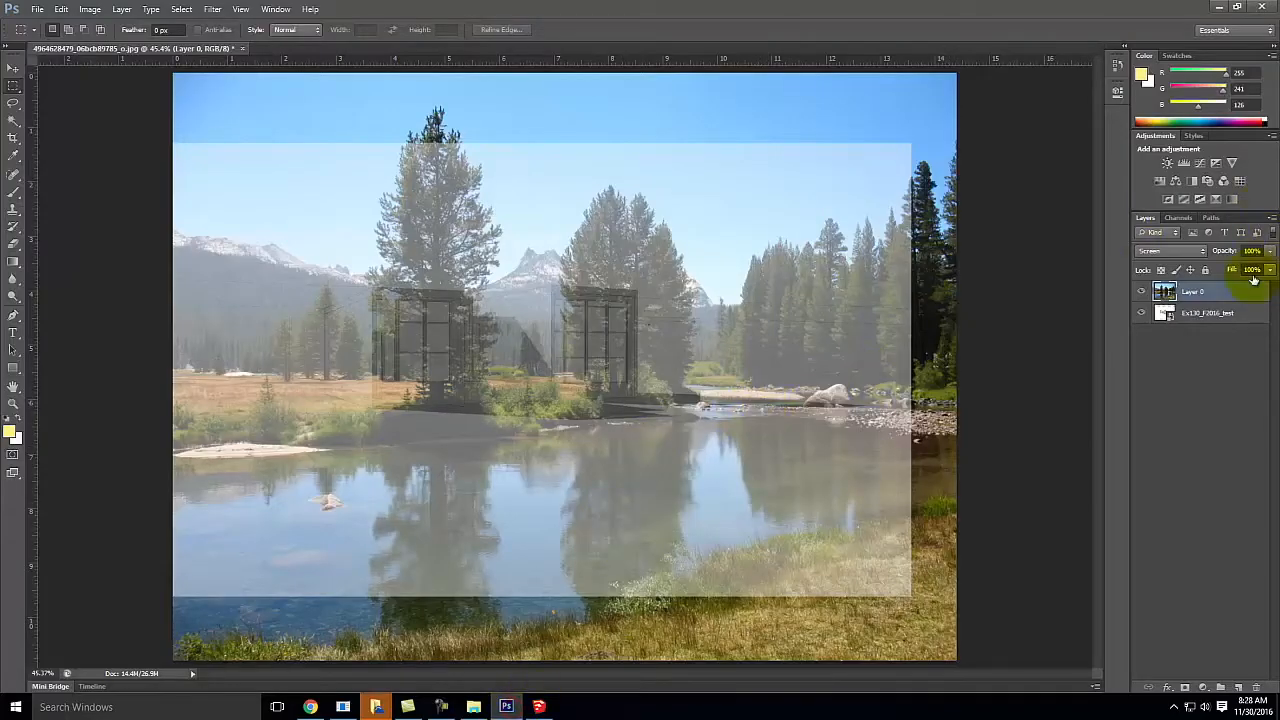
pyautogui.click(1219, 316)
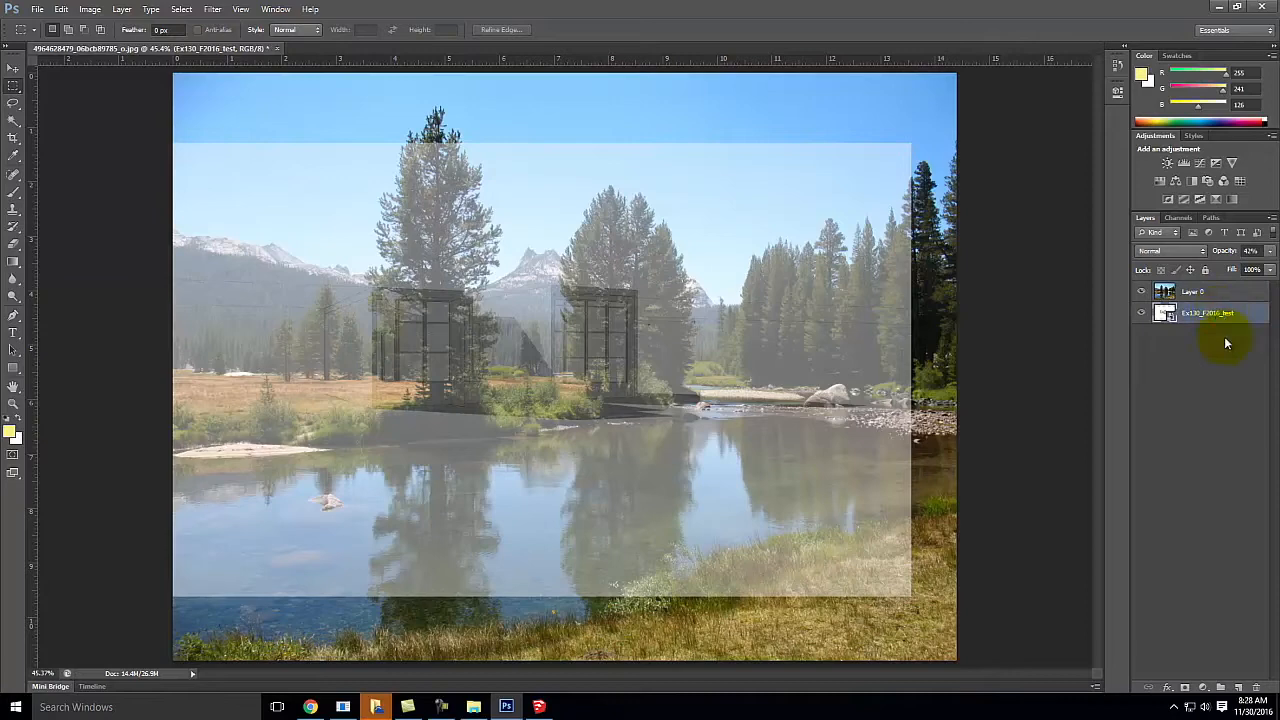
pyautogui.click(1258, 690)
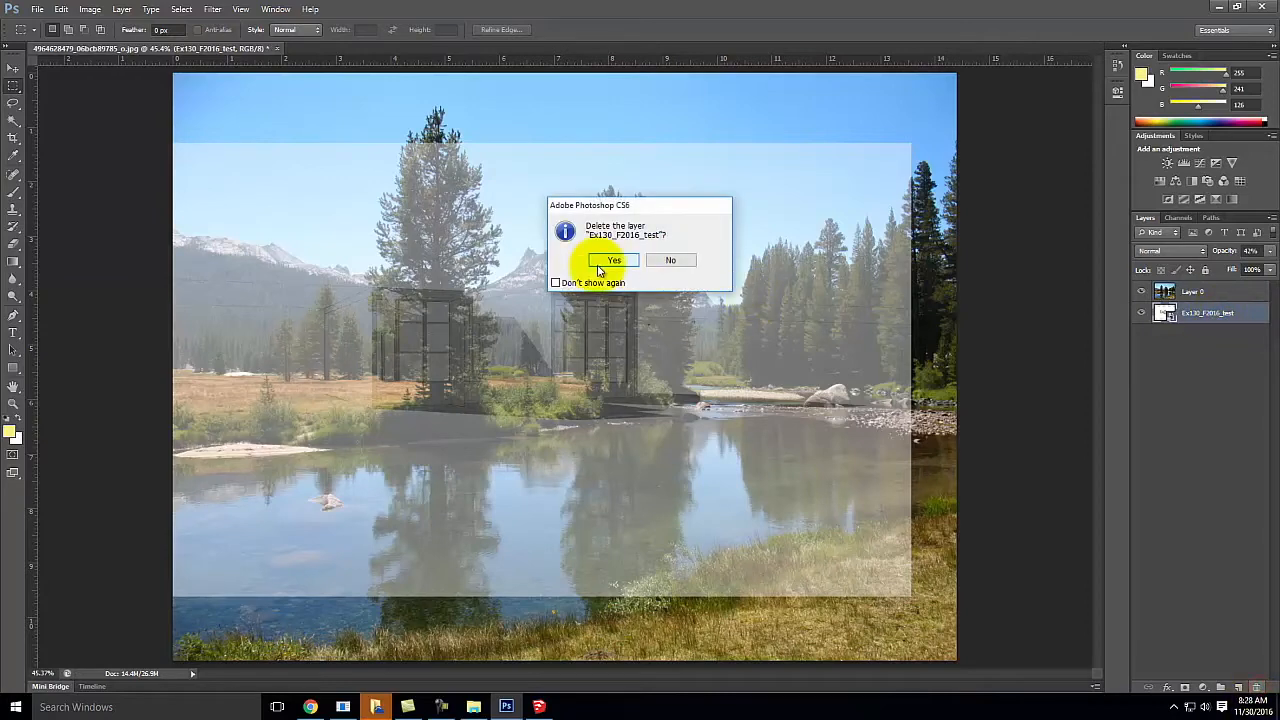
pyautogui.click(607, 261)
# - Place the re-exported Ex130_F2016_test image into the meadow photo
pyautogui.click(36, 9)
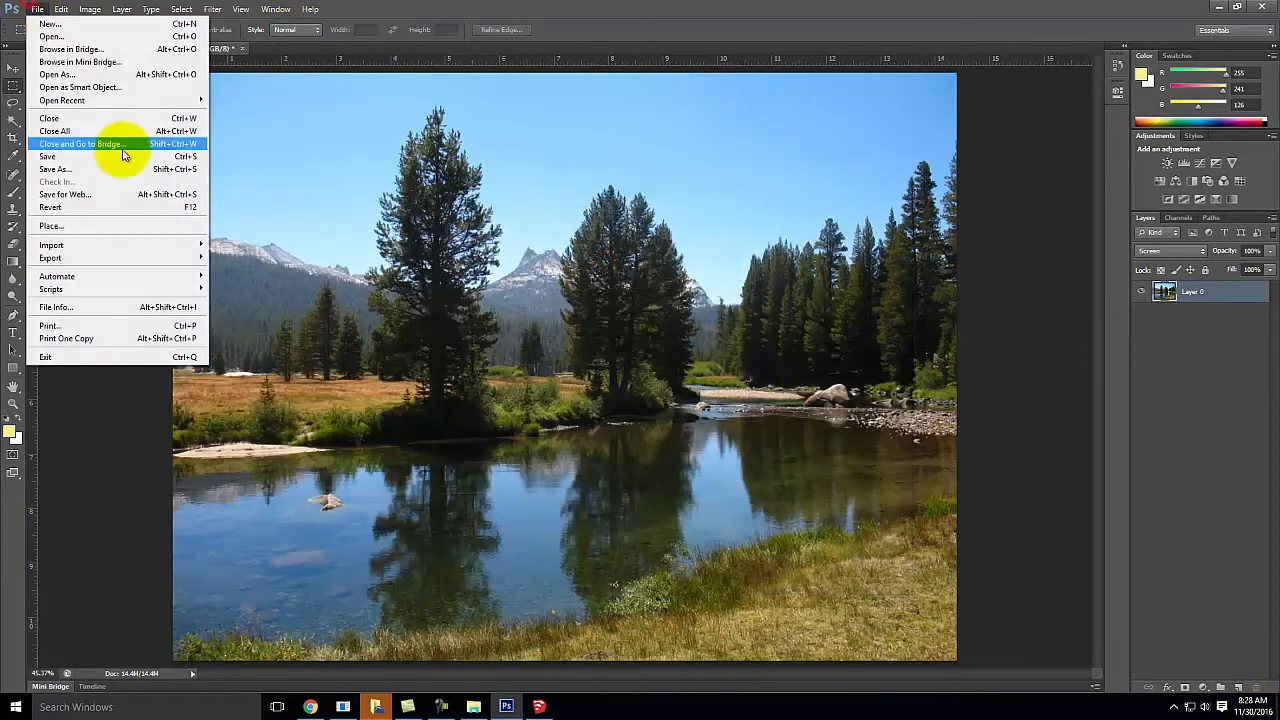
pyautogui.click(129, 222)
pyautogui.click(624, 190)
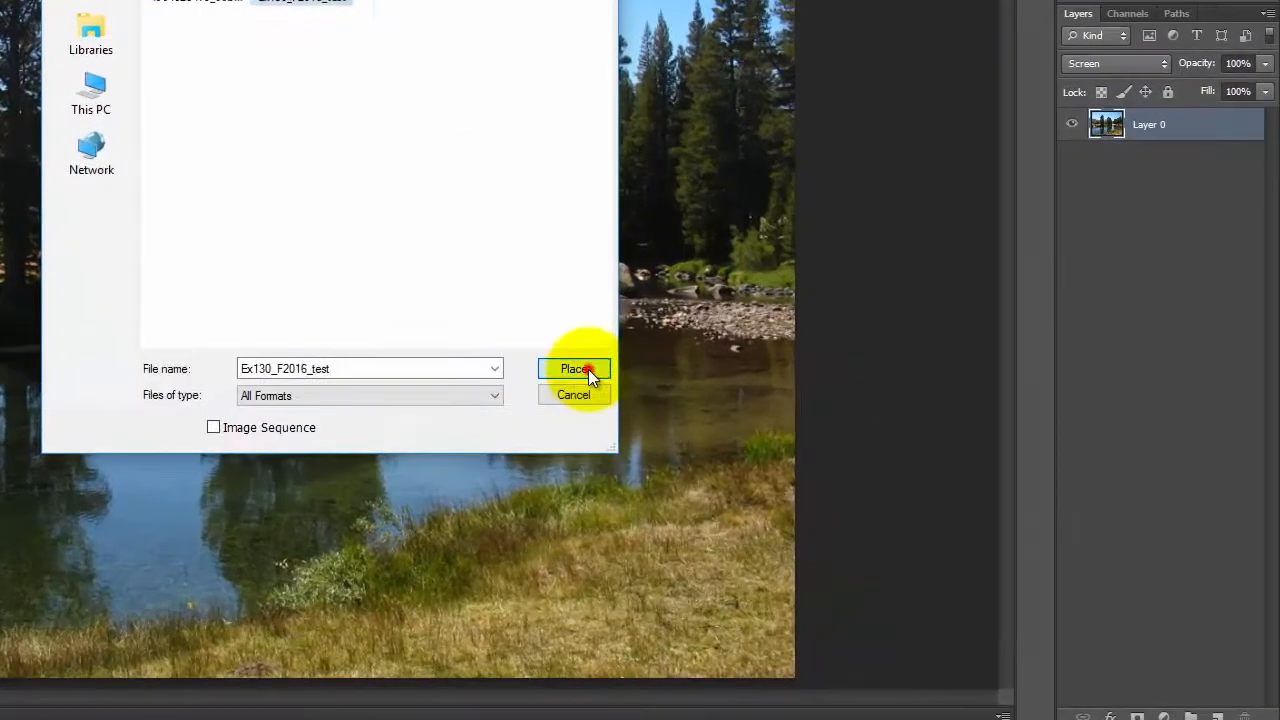
pyautogui.click(801, 451)
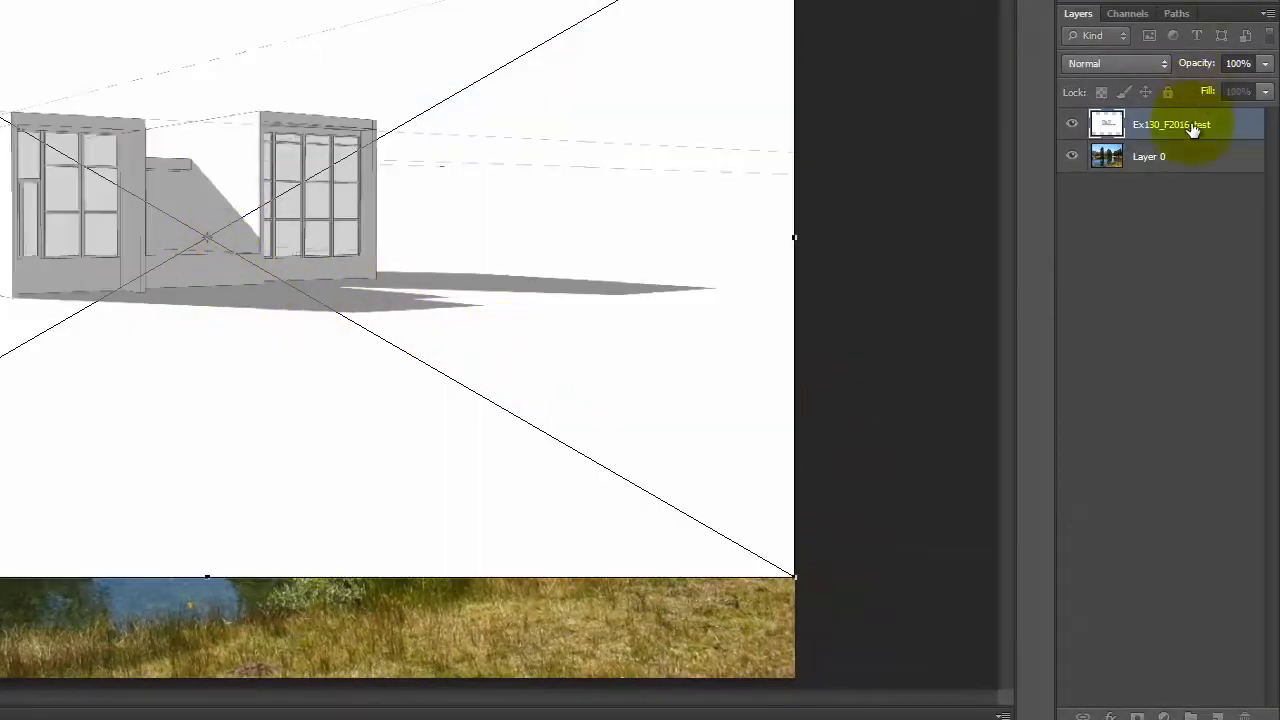
# - Try the Multiply blend mode on the newly placed house layer and restore Normal
pyautogui.click(1116, 70)
pyautogui.click(1121, 142)
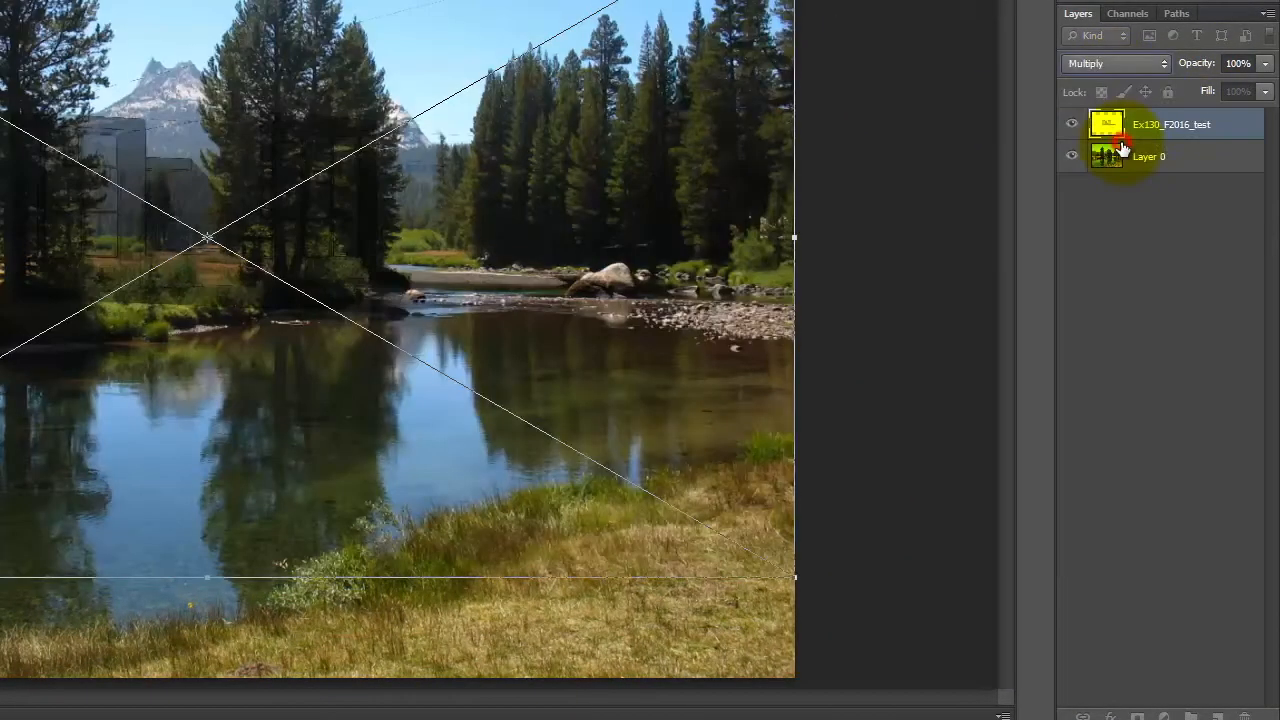
pyautogui.click(1130, 64)
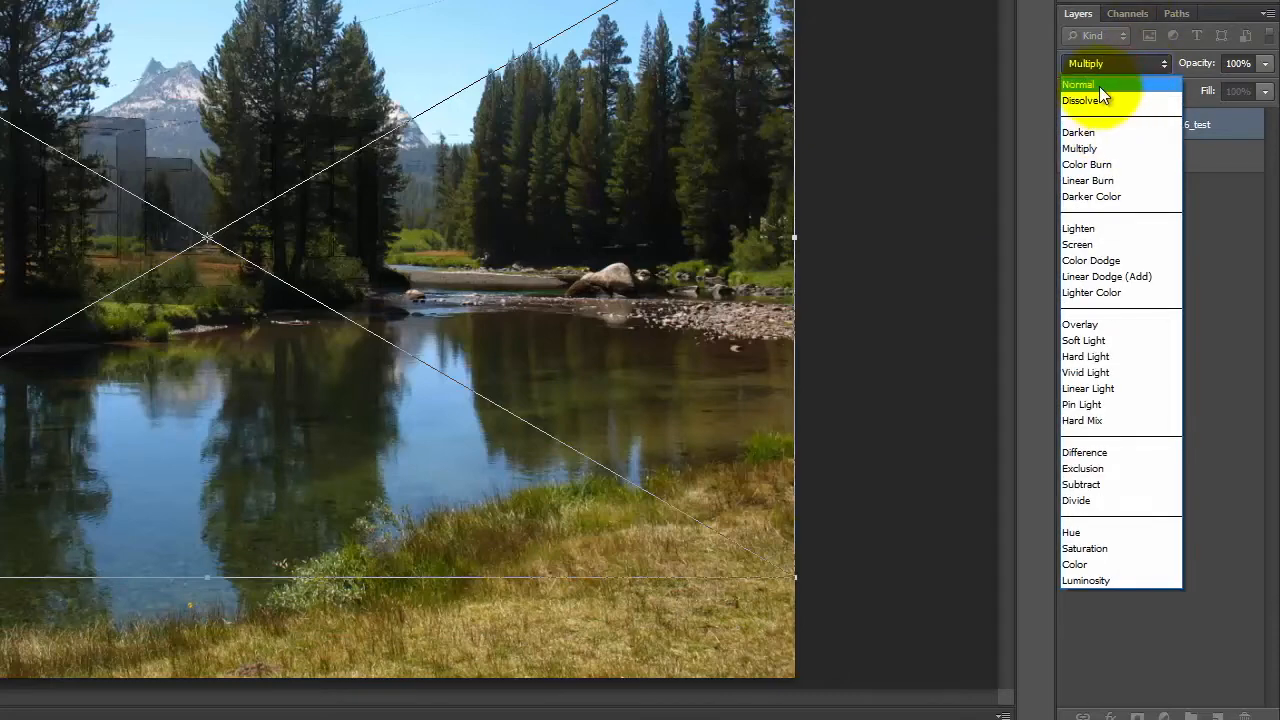
pyautogui.click(1099, 82)
# - Lower the house layer's opacity to 65% and move the image about 0.86 in left and 0.13 in down
pyautogui.click(1265, 63)
pyautogui.click(1229, 88)
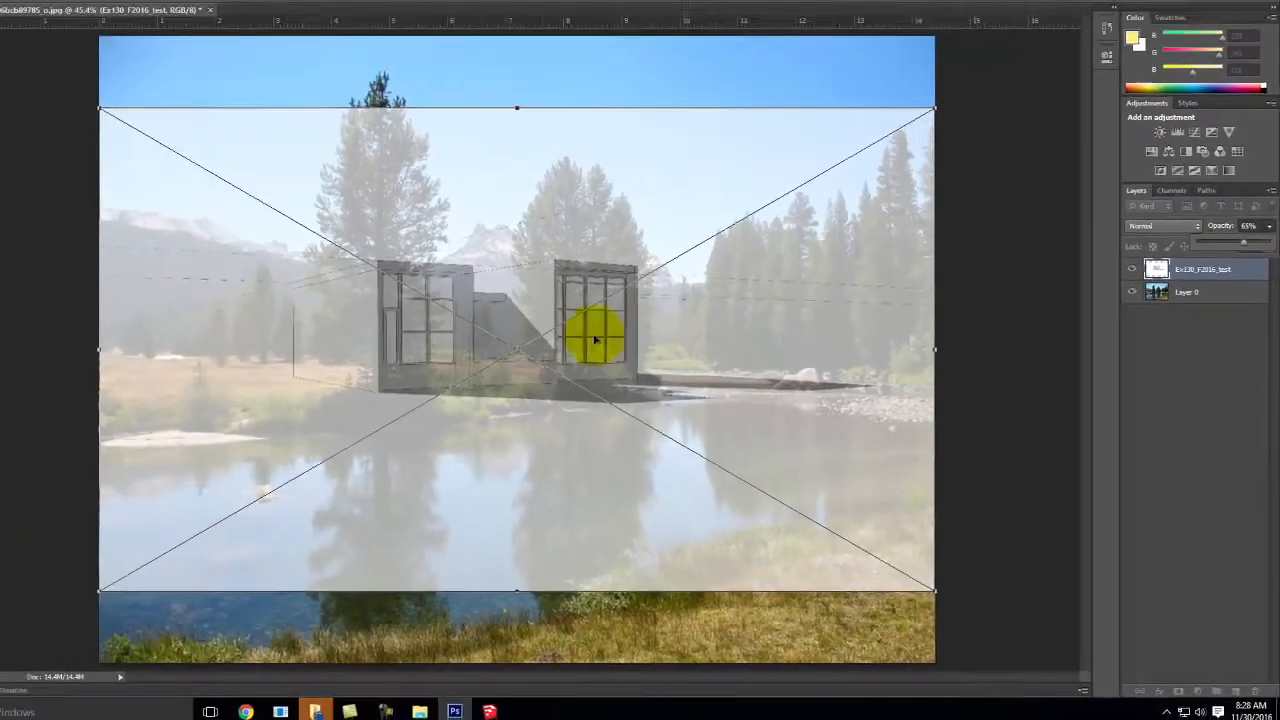
pyautogui.moveTo(293, 226); pyautogui.dragTo(293, 230)
pyautogui.moveTo(622, 365); pyautogui.dragTo(580, 368)
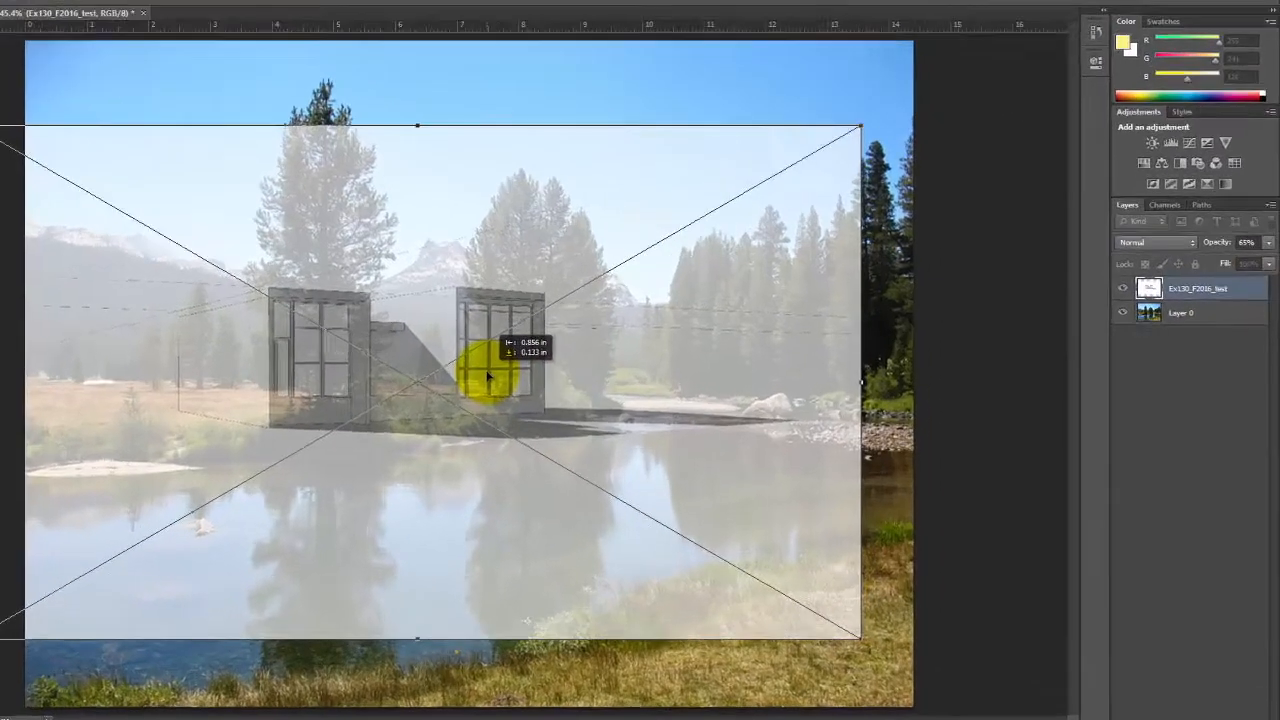
pyautogui.moveTo(488, 376); pyautogui.dragTo(487, 377)
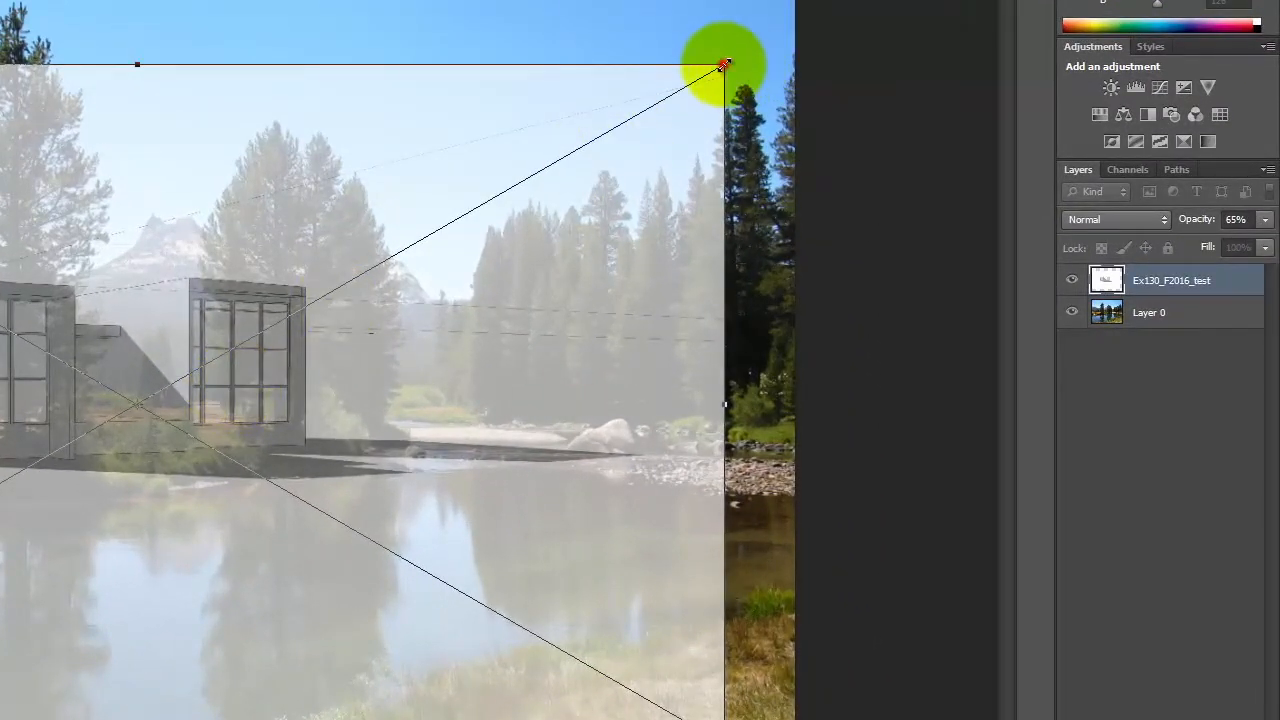
# - Scale the placed house image down to about 14.2 × 8.2 in, nudge it about 0.1 in up, and commit the placement
pyautogui.moveTo(724, 65); pyautogui.dragTo(706, 63)
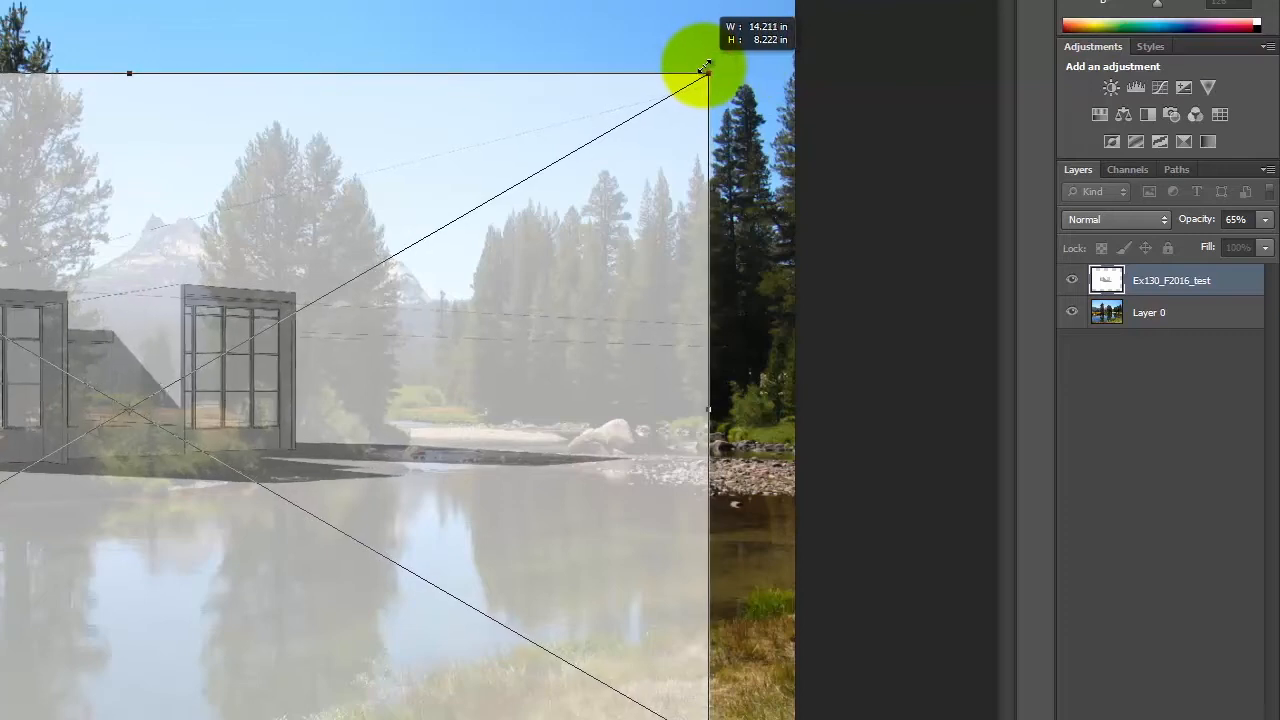
pyautogui.moveTo(101, 377); pyautogui.dragTo(97, 379)
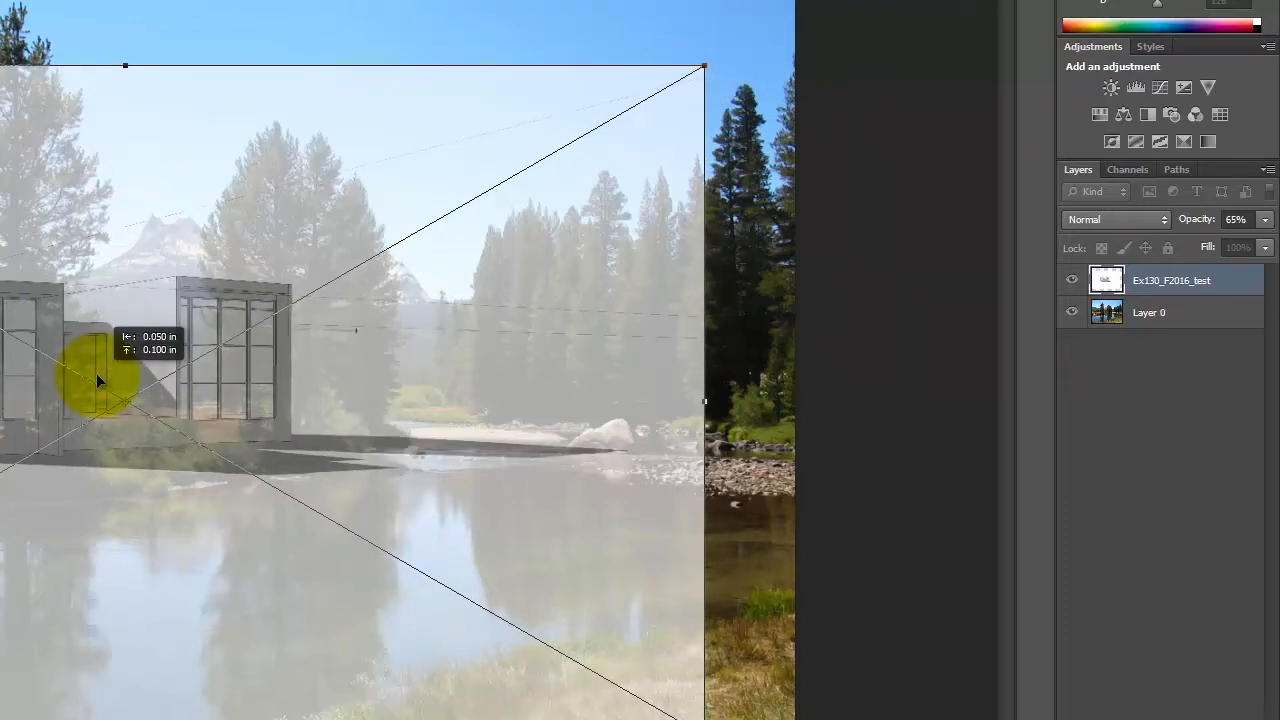
pyautogui.moveTo(96, 373); pyautogui.dragTo(96, 373)
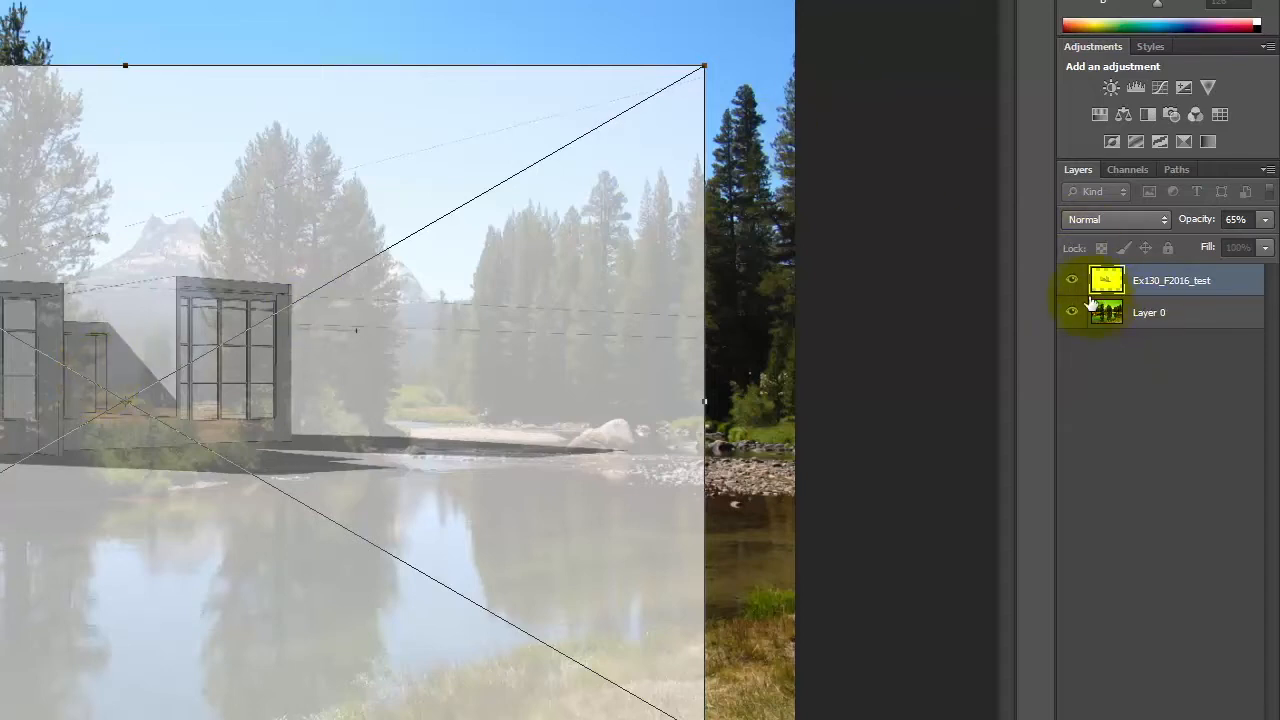
pyautogui.click(1169, 308)
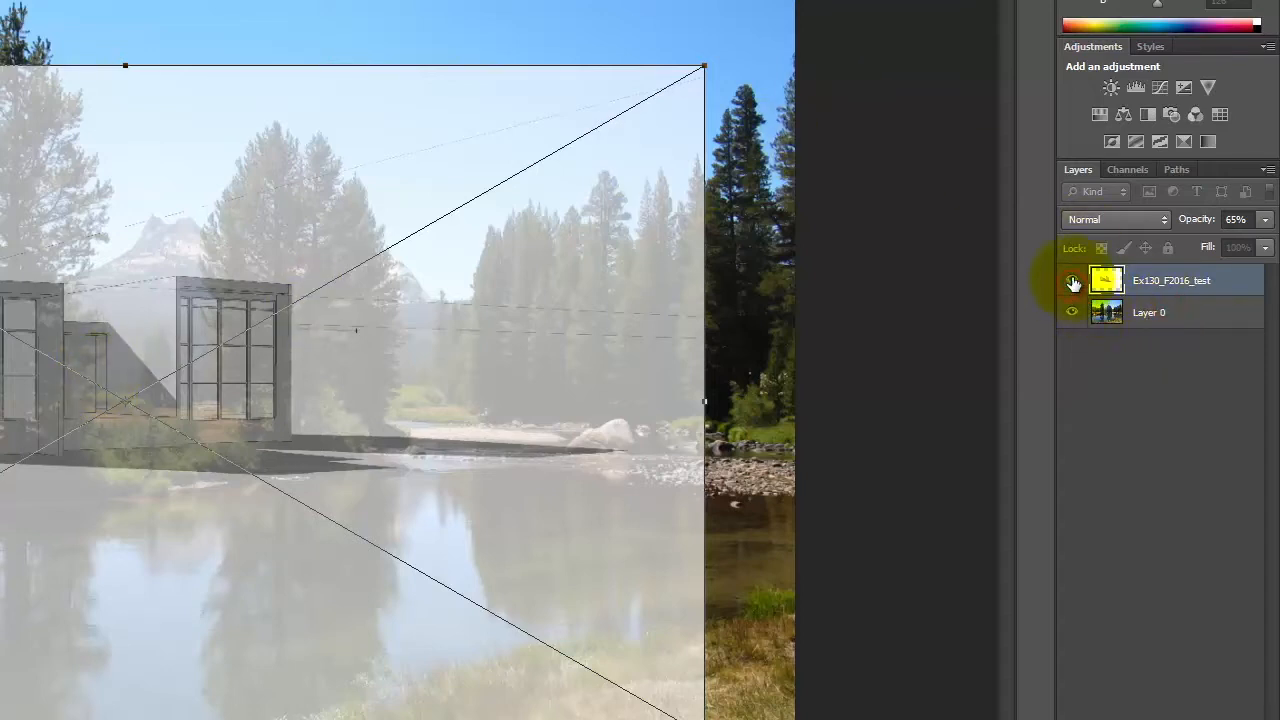
pyautogui.press('Return')
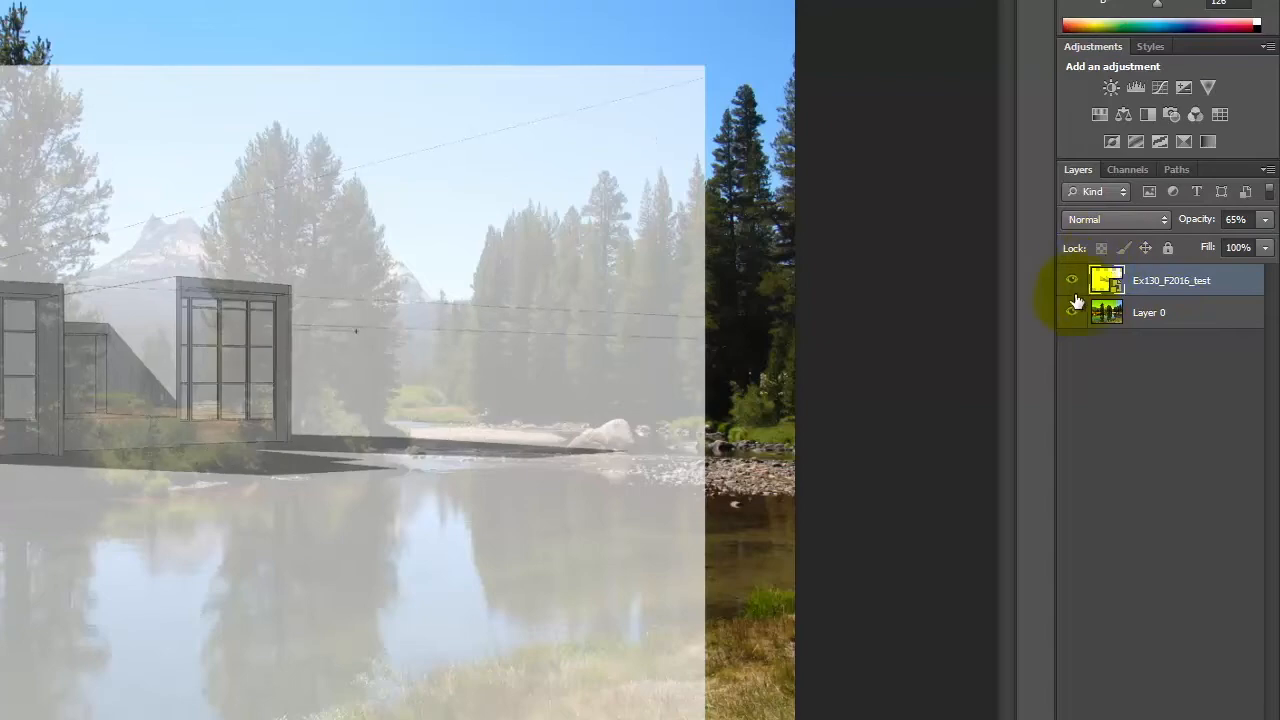
# - Toggle the visibility of Layer 0 and the house layer to compare the house's perspective with the meadow photo
pyautogui.click(1073, 310)
pyautogui.click(1073, 310)
pyautogui.click(1072, 281)
pyautogui.click(1072, 281)
pyautogui.click(1072, 281)
pyautogui.click(1072, 281)
pyautogui.click(1072, 281)
pyautogui.click(1072, 282)
pyautogui.click(1072, 283)
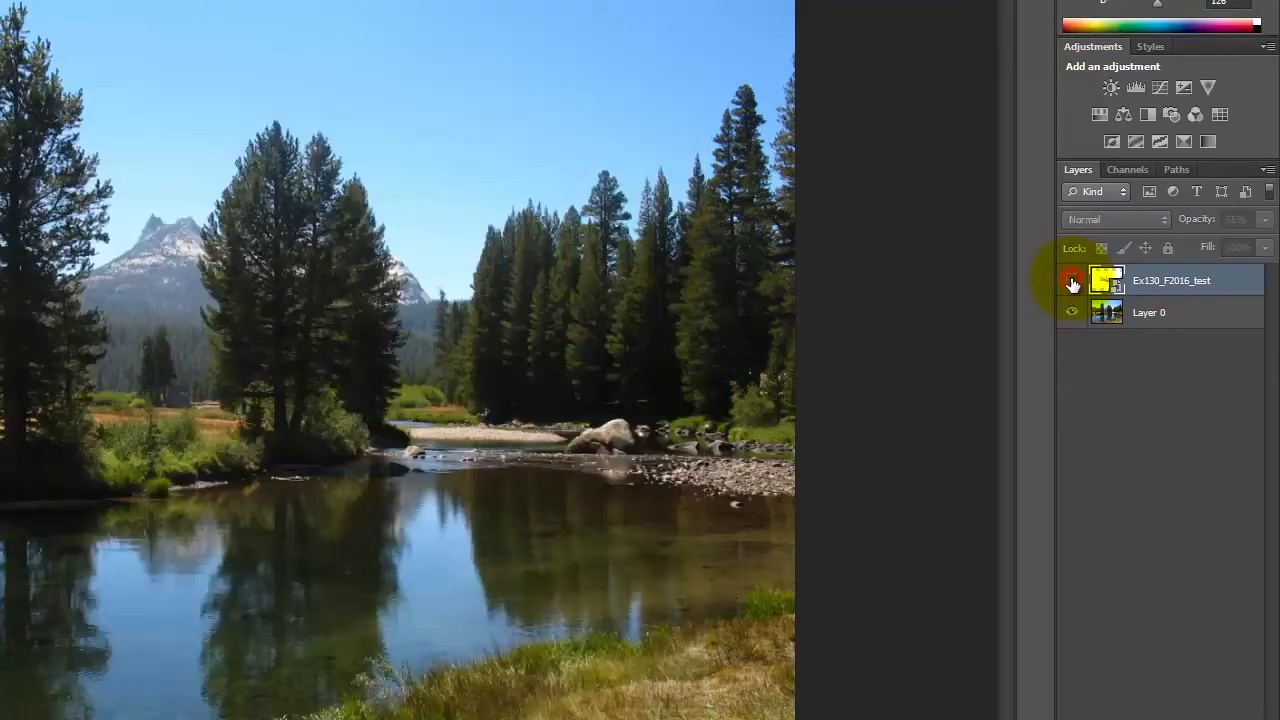
pyautogui.click(1072, 283)
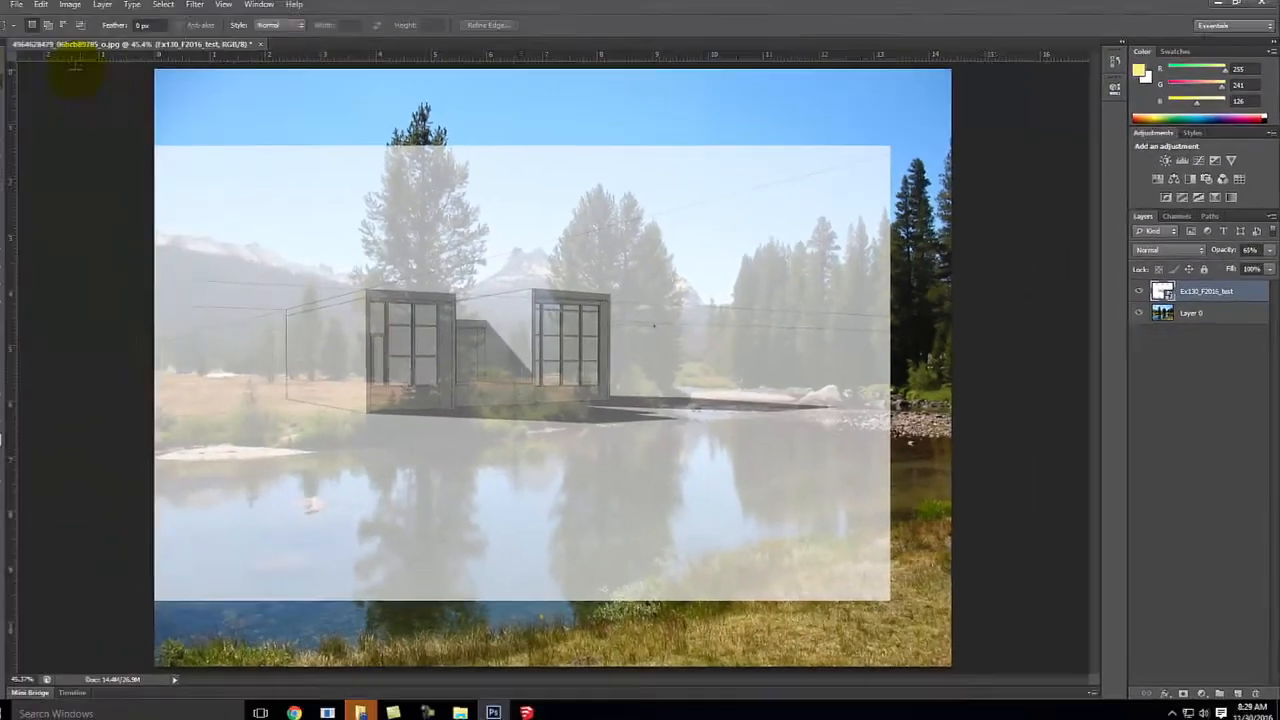
# - Move the house layer about 0.43 in left and 0.04 in up over the meadow with the Move tool
pyautogui.click(13, 68)
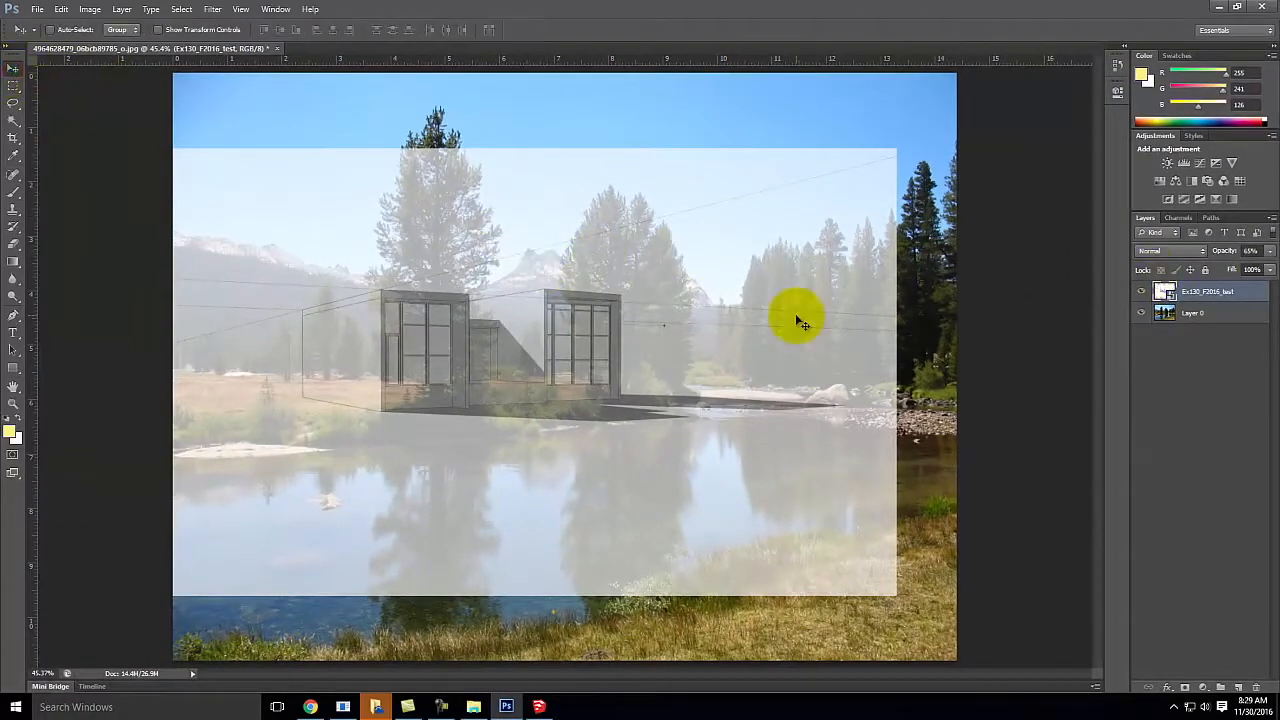
pyautogui.moveTo(651, 318); pyautogui.dragTo(628, 316)
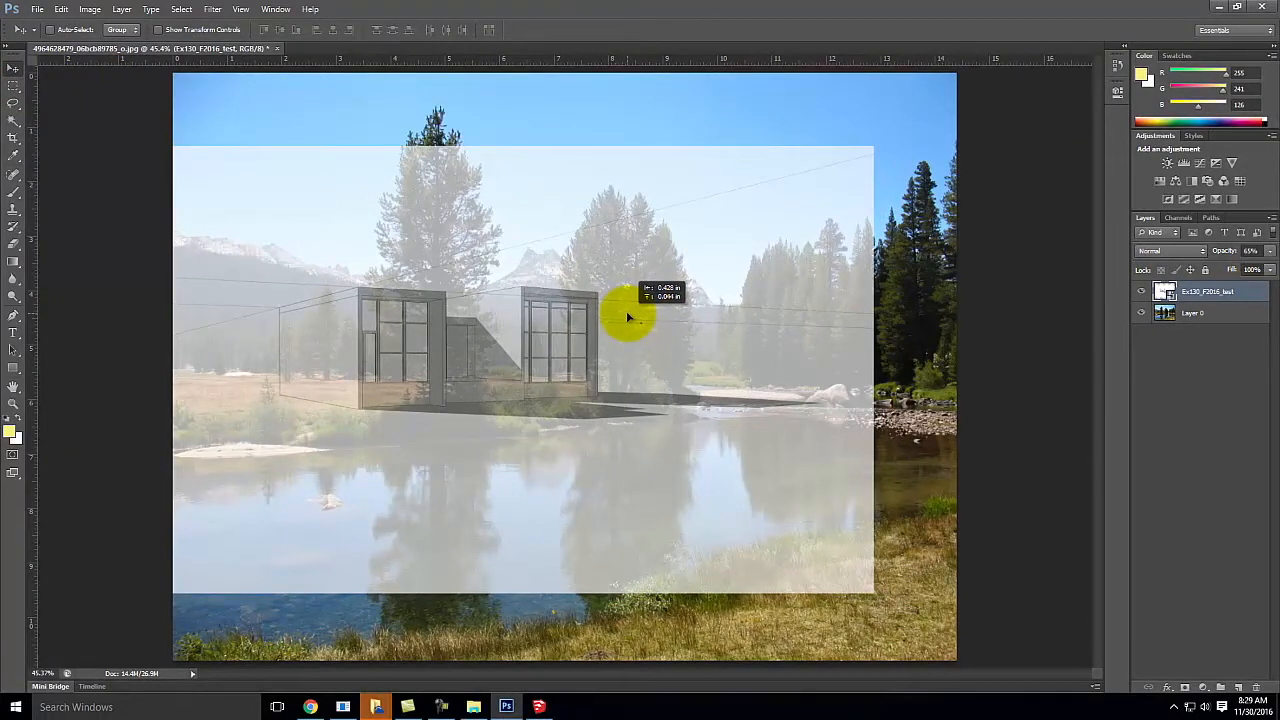
pyautogui.moveTo(628, 316); pyautogui.dragTo(628, 318)
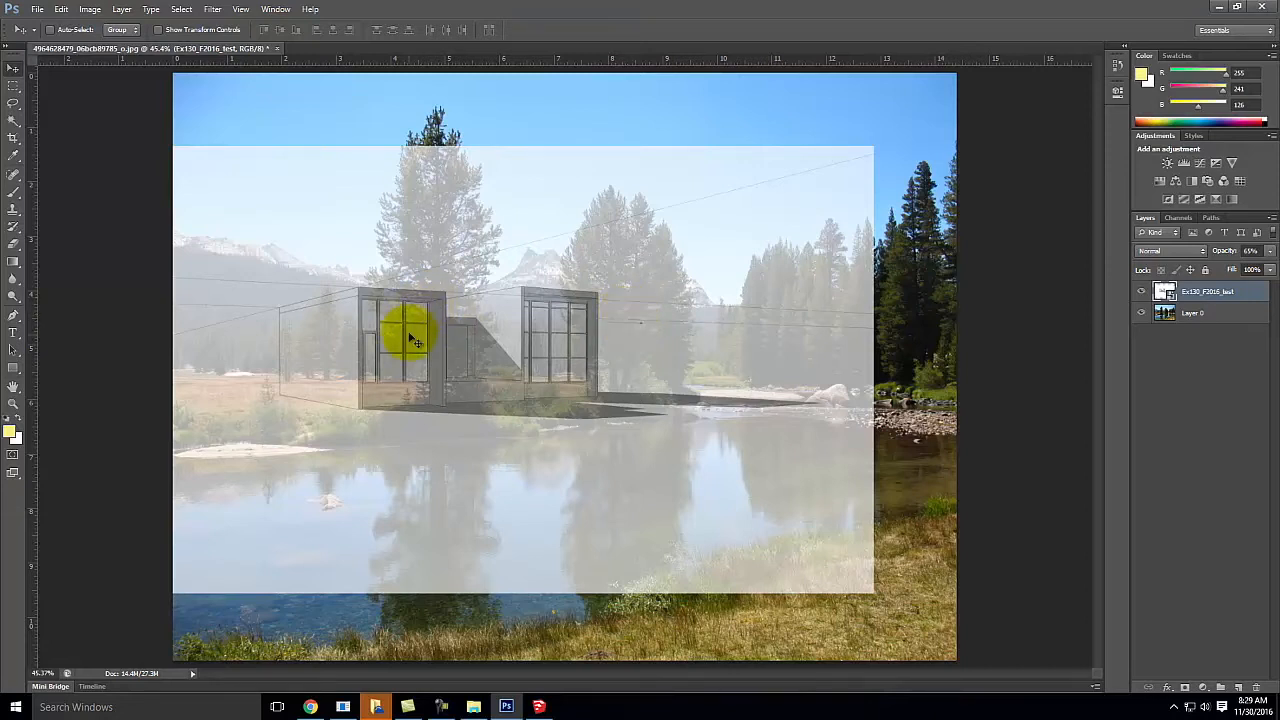
# - Switch to SketchUp, add a scene from the current house view, and name it PerspectiveF2016
pyautogui.click(540, 707)
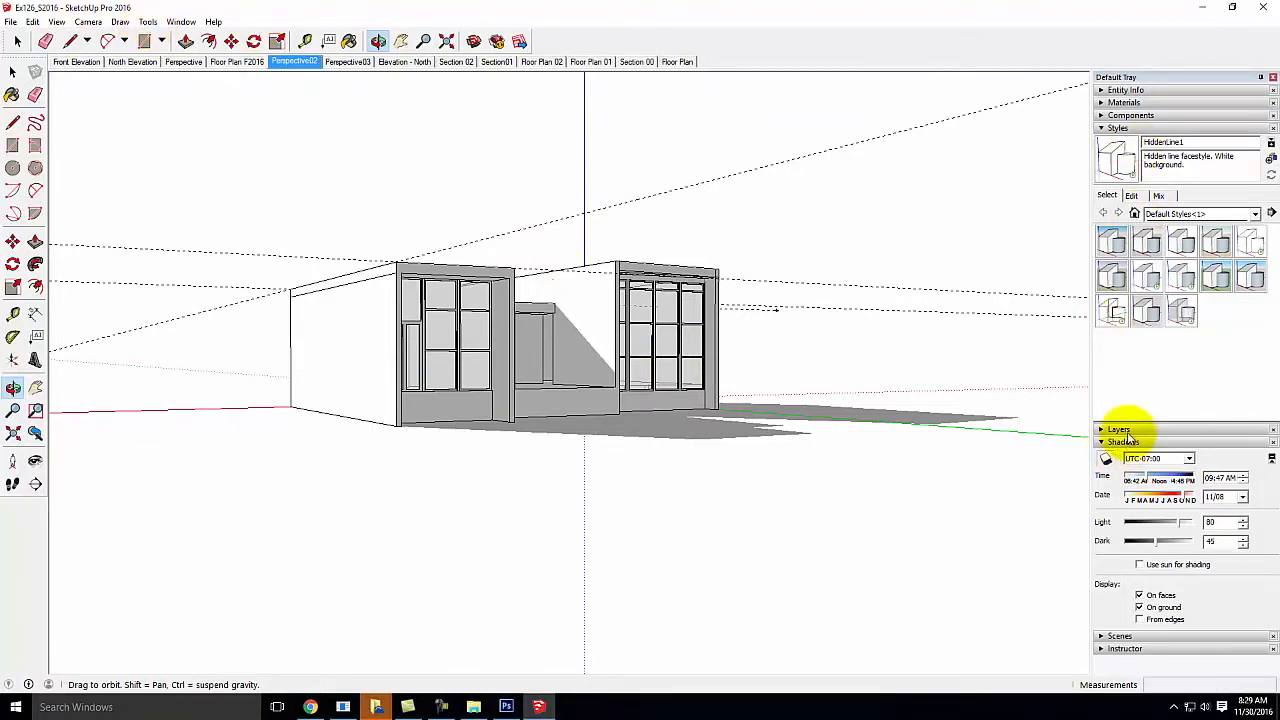
pyautogui.click(1130, 128)
pyautogui.click(1120, 347)
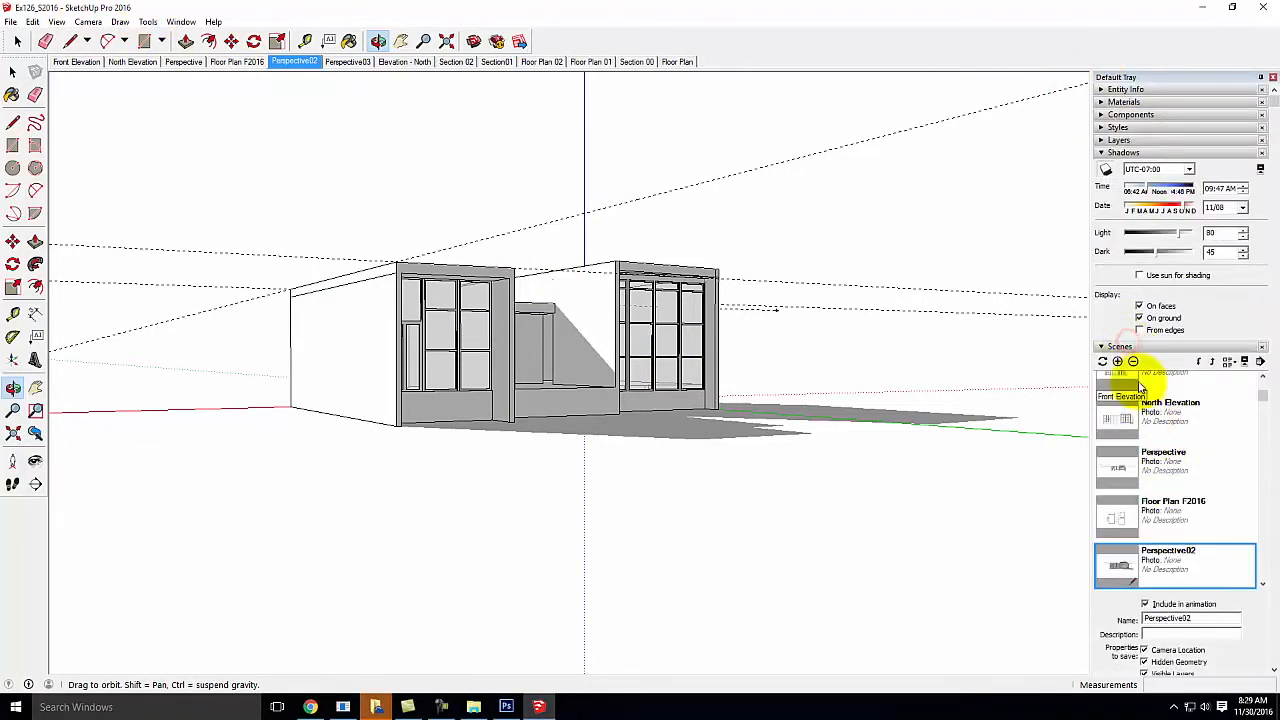
pyautogui.click(1118, 361)
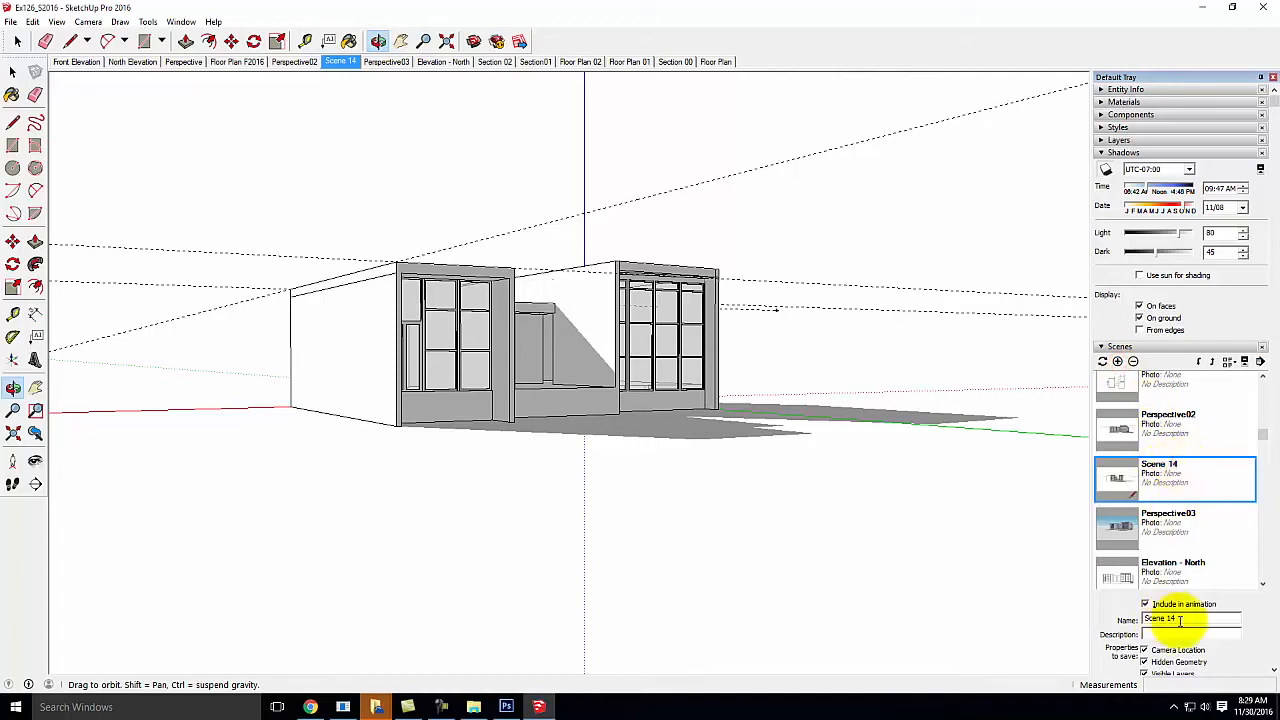
pyautogui.moveTo(1185, 619); pyautogui.dragTo(1113, 622)
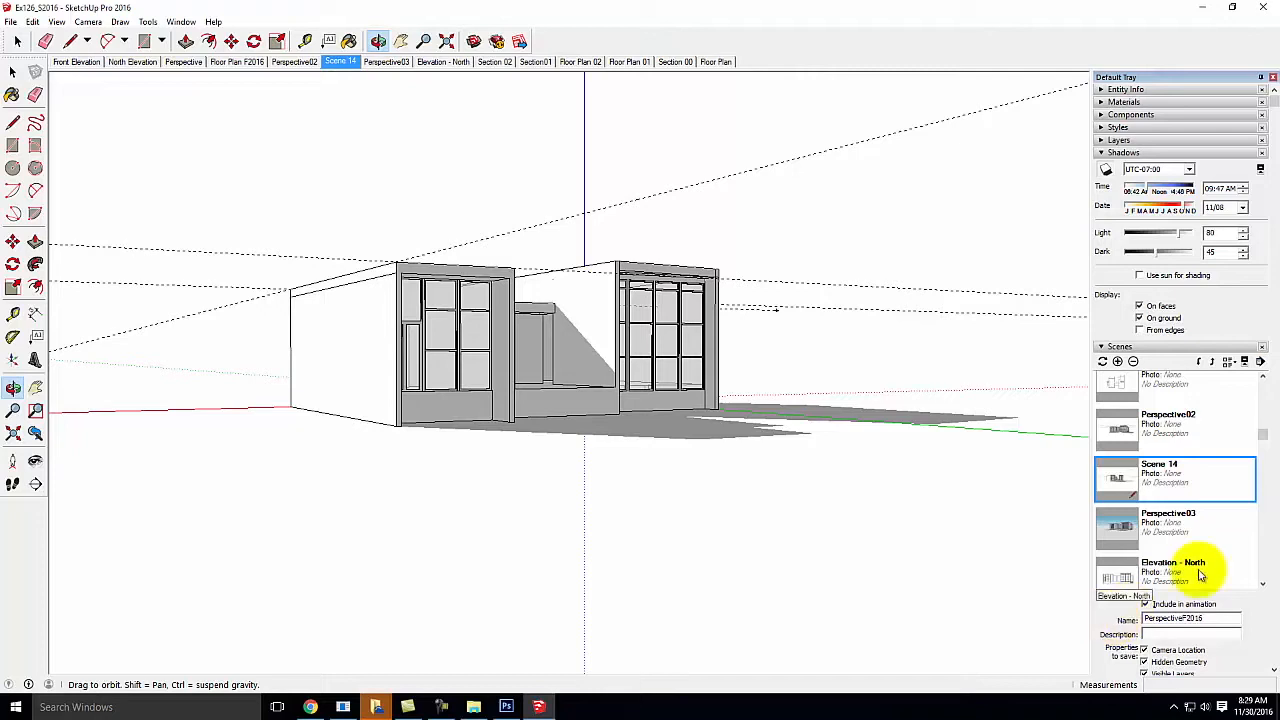
pyautogui.press('Tab')
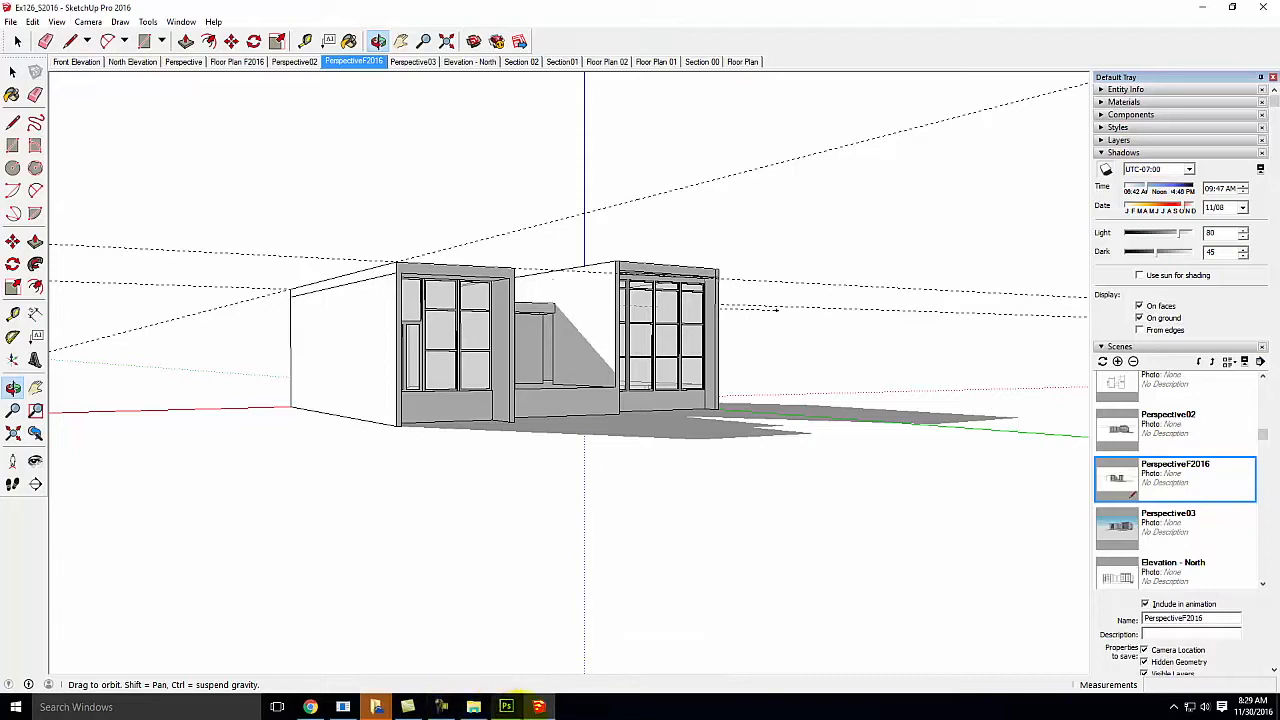
pyautogui.moveTo(506, 707)
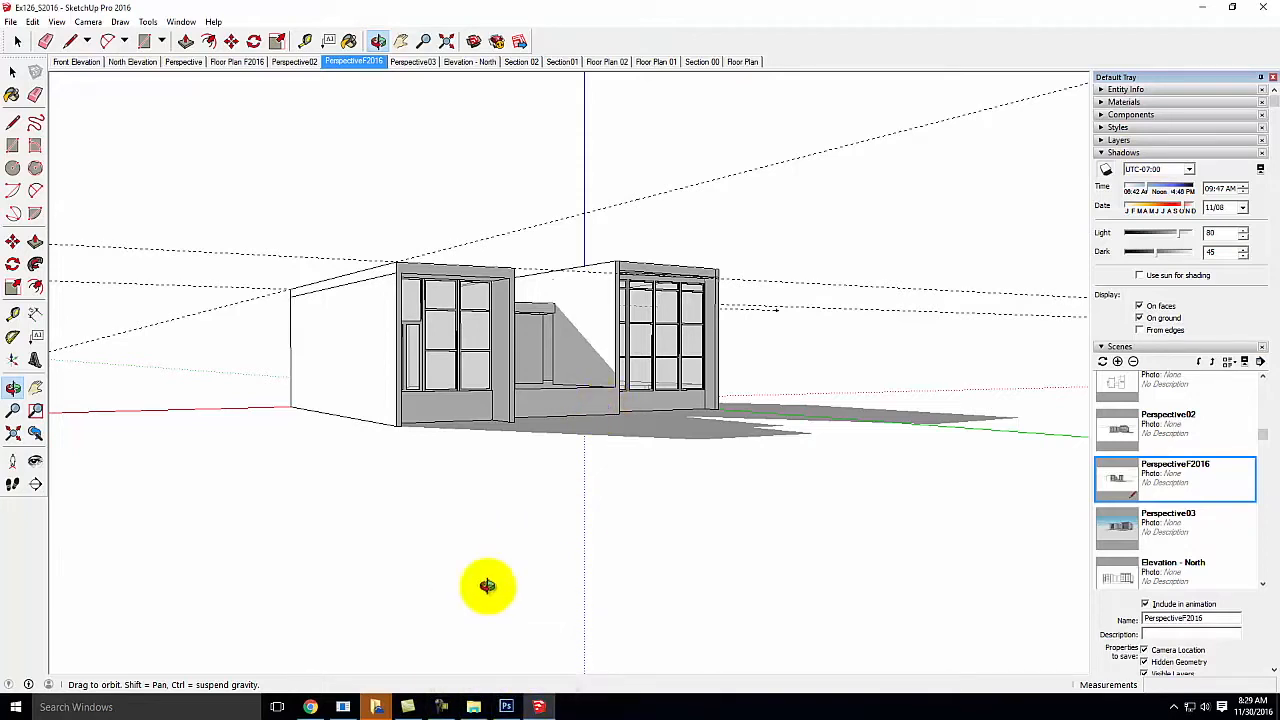
# - Switch to Photoshop and hide the Ex130_F2016_test layer to examine the light direction in the meadow photo
pyautogui.click(506, 707)
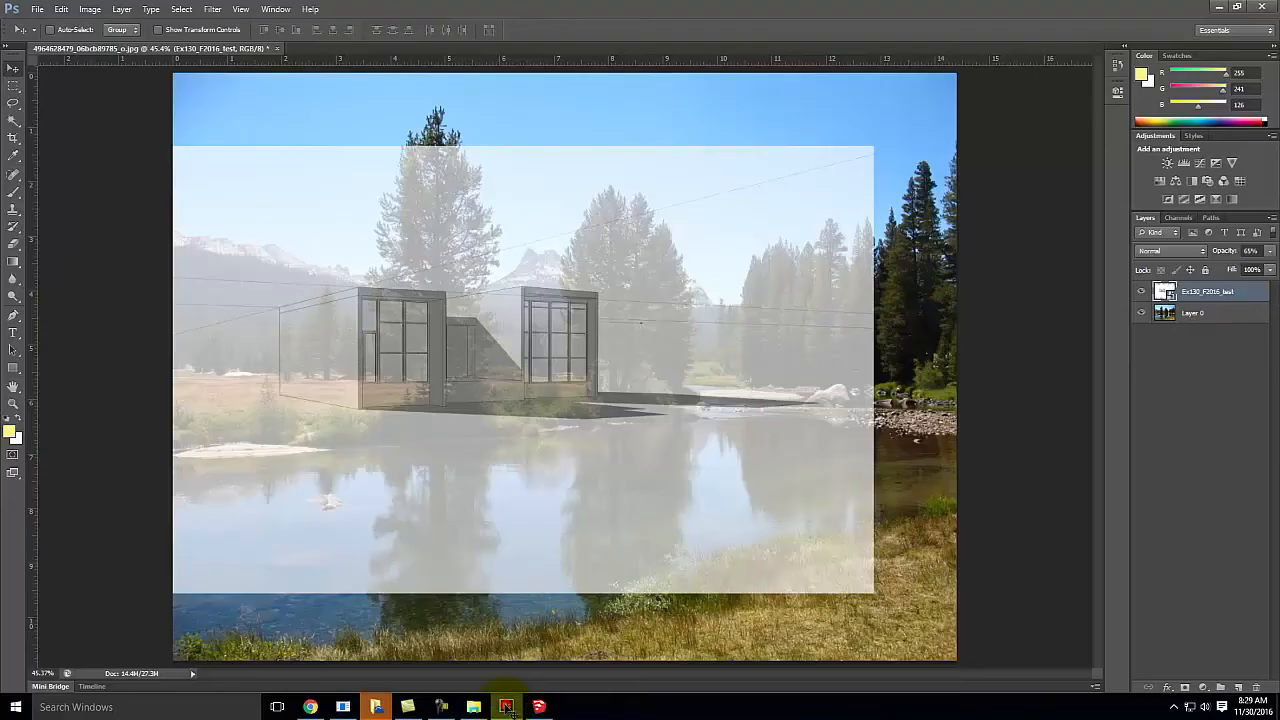
pyautogui.click(1138, 292)
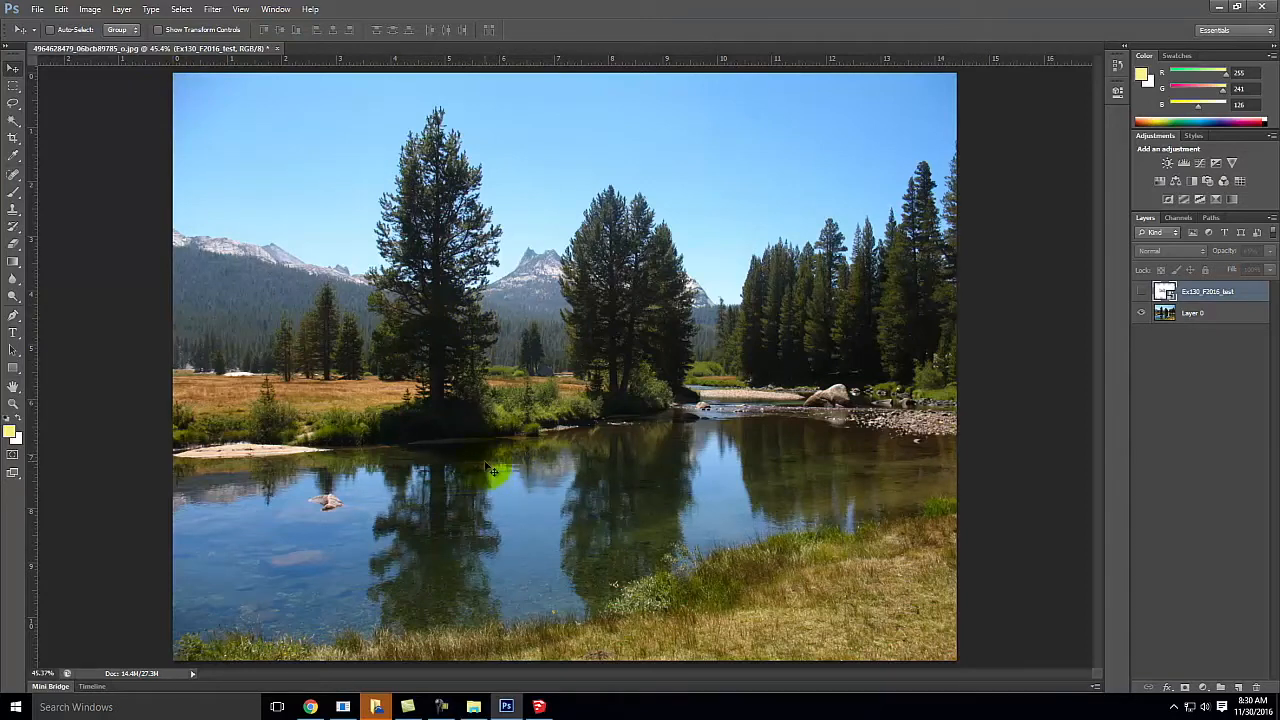
# - Switch to SketchUp and set the shadows to 11:45 AM on 10/06, checking the meadow photo in Photoshop for reference
pyautogui.click(541, 708)
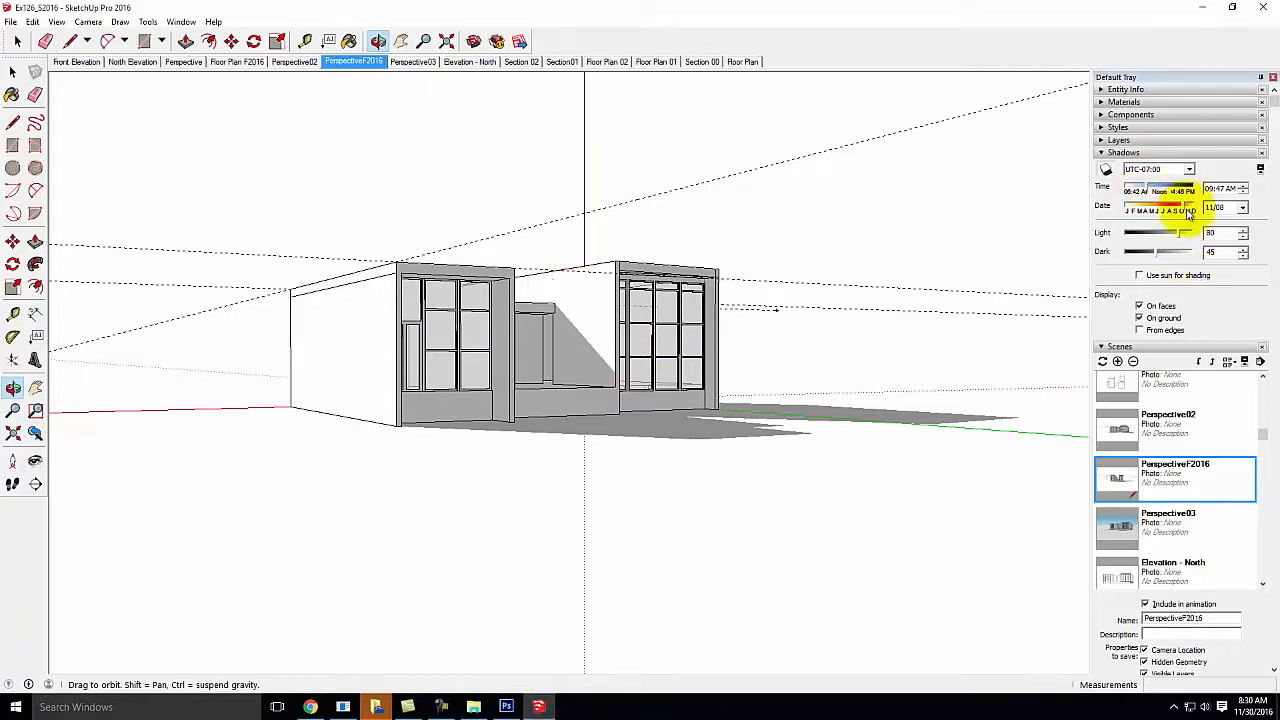
pyautogui.moveTo(1148, 191); pyautogui.dragTo(1159, 191)
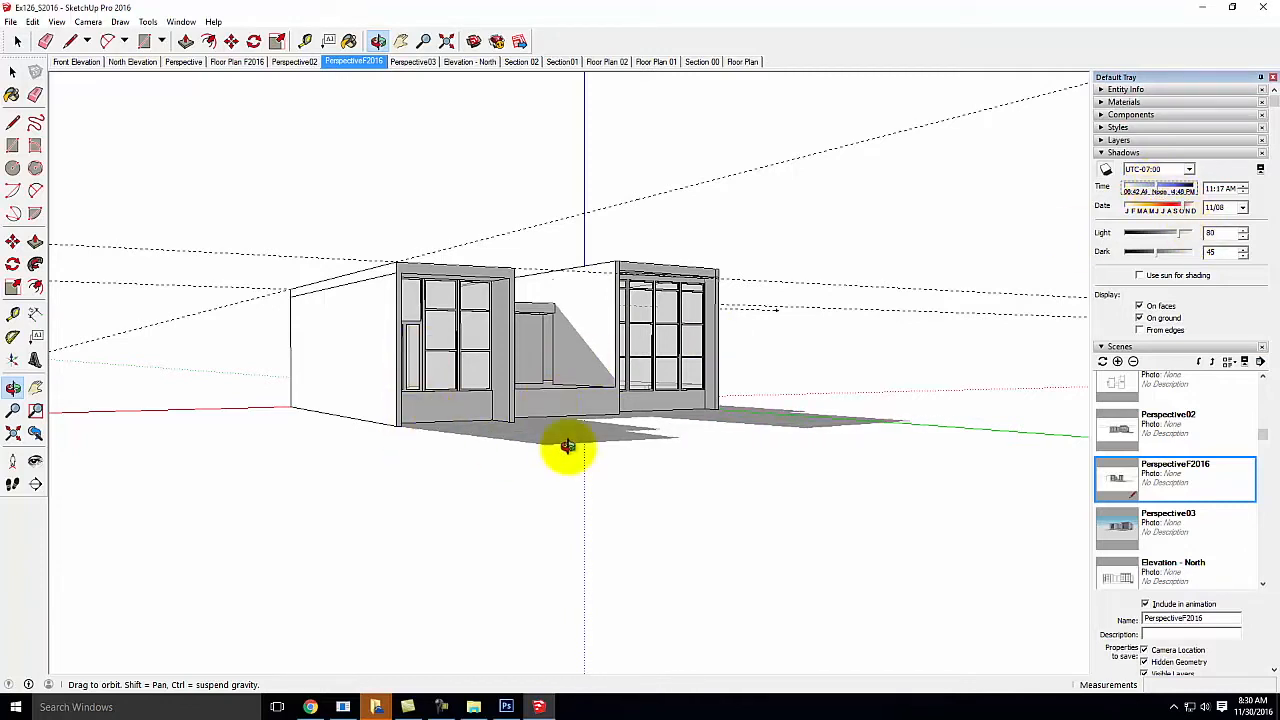
pyautogui.click(505, 707)
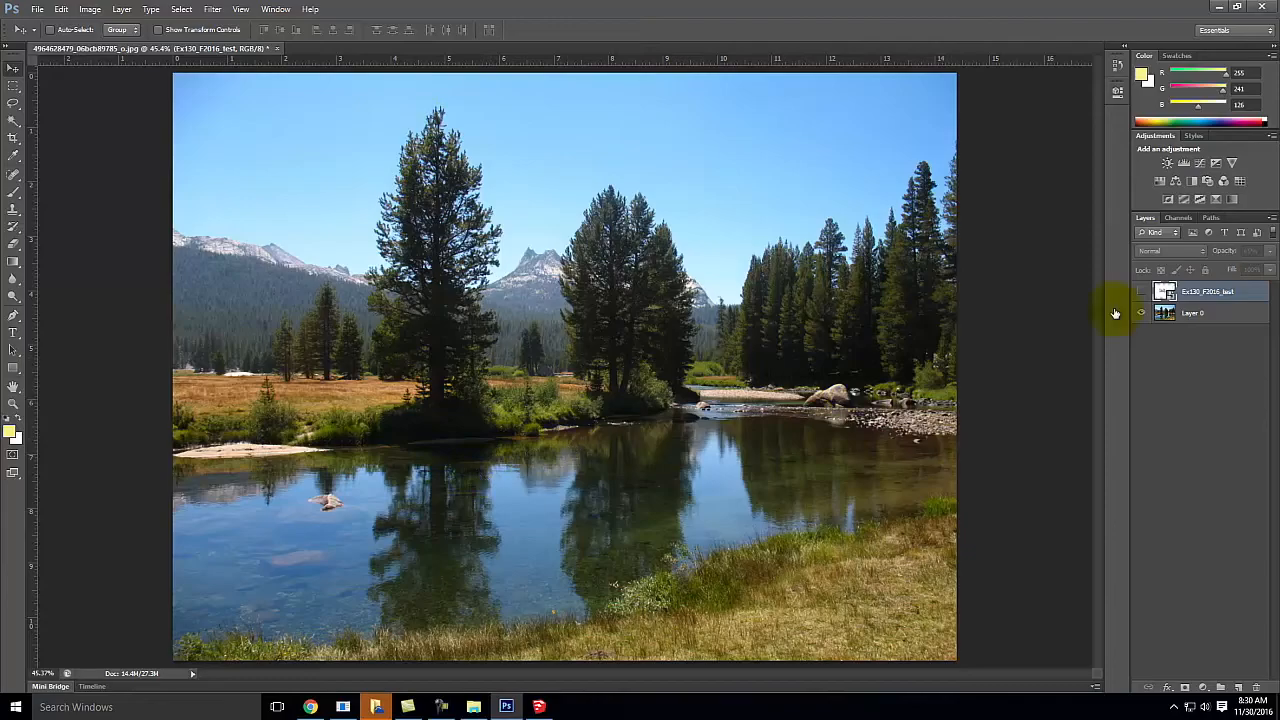
pyautogui.click(540, 707)
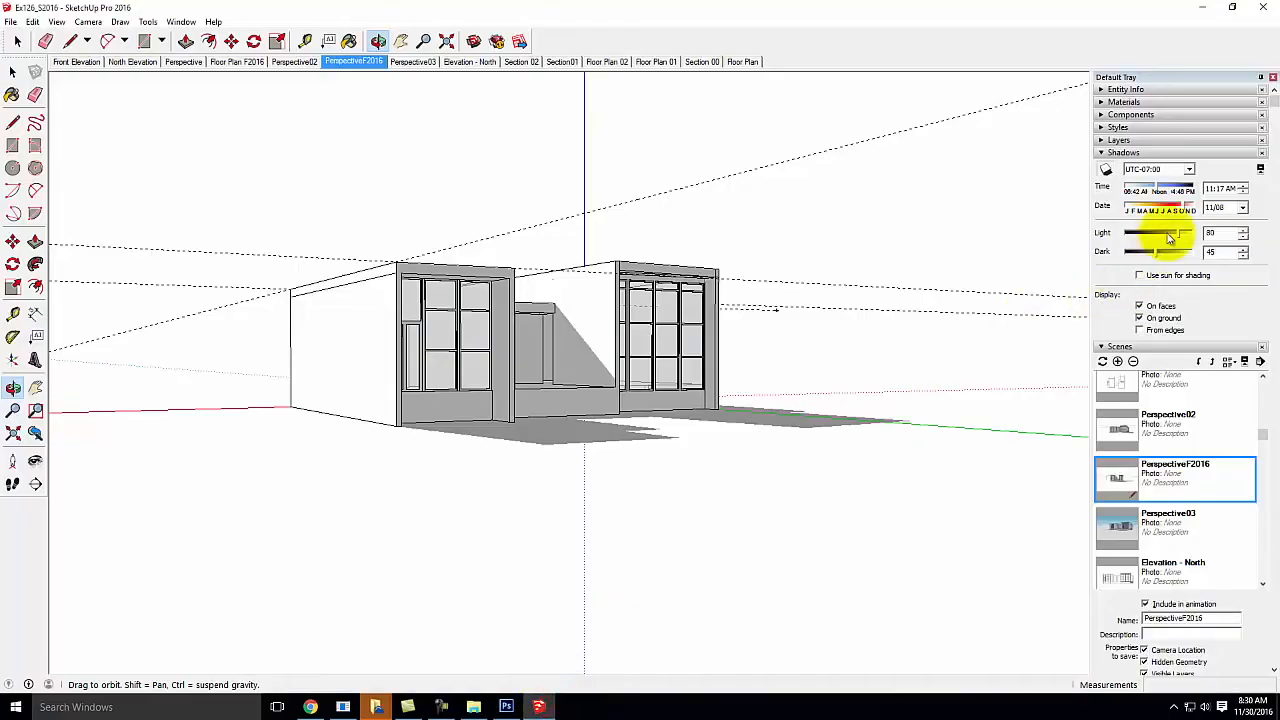
pyautogui.moveTo(1141, 148); pyautogui.dragTo(1127, 141)
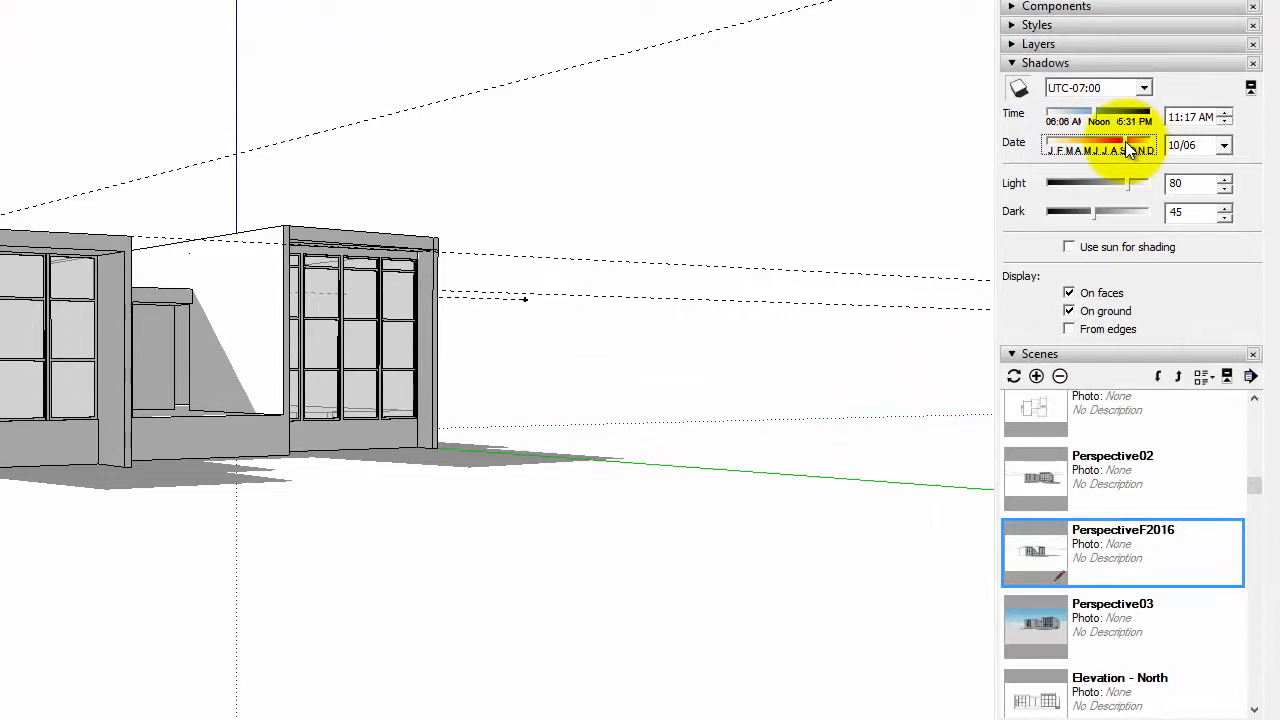
pyautogui.moveTo(1096, 118); pyautogui.dragTo(1100, 119)
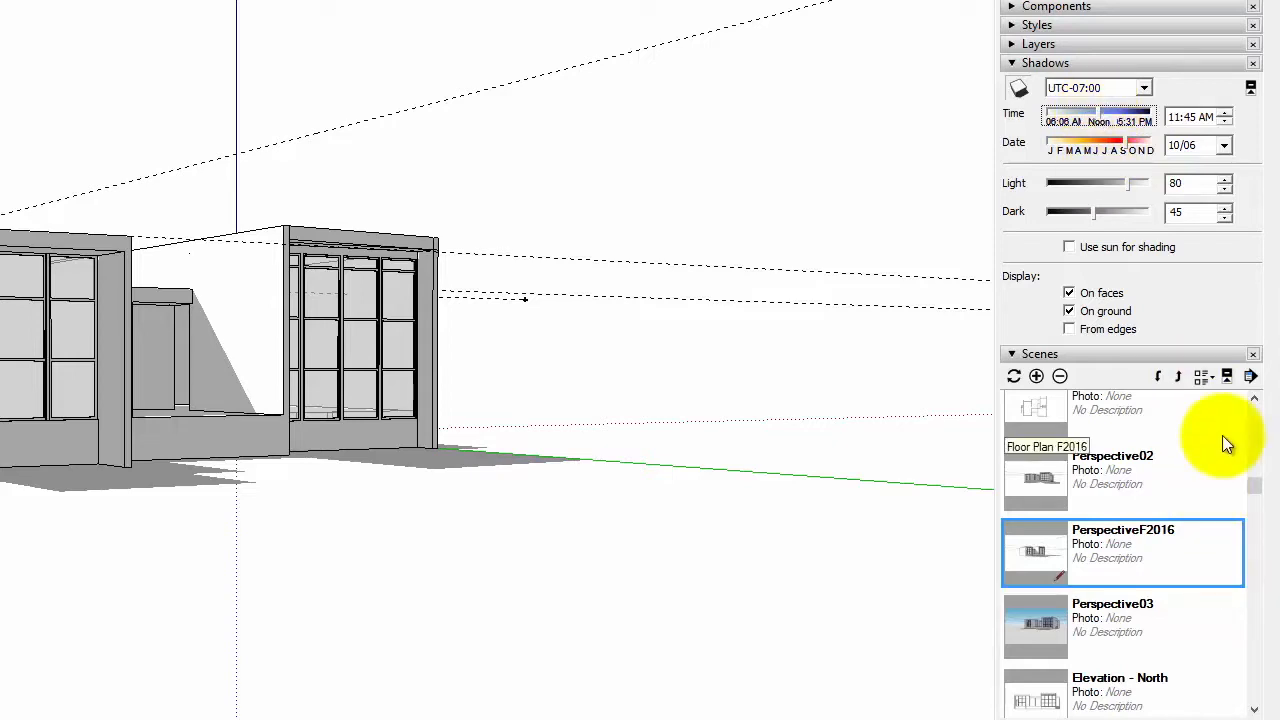
pyautogui.click(1012, 63)
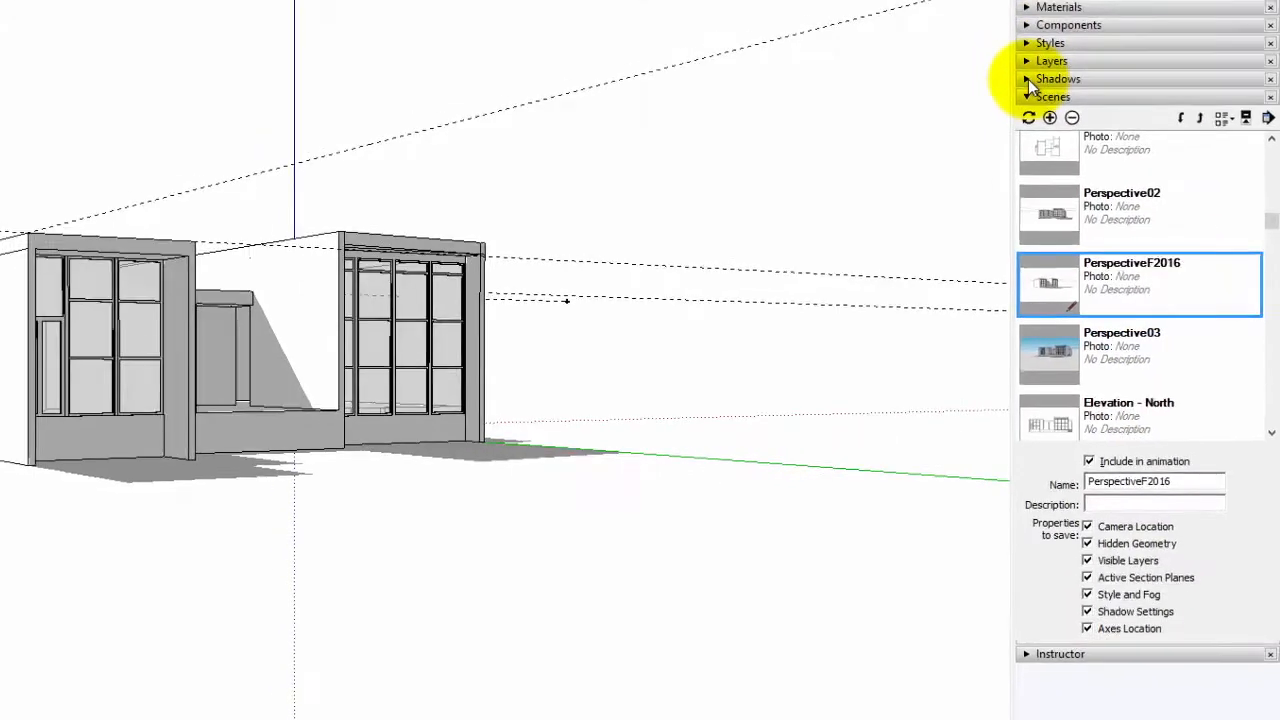
# - Turn off the axes, section cuts, guides and shadows in the PerspectiveF2016 view
pyautogui.click(58, 22)
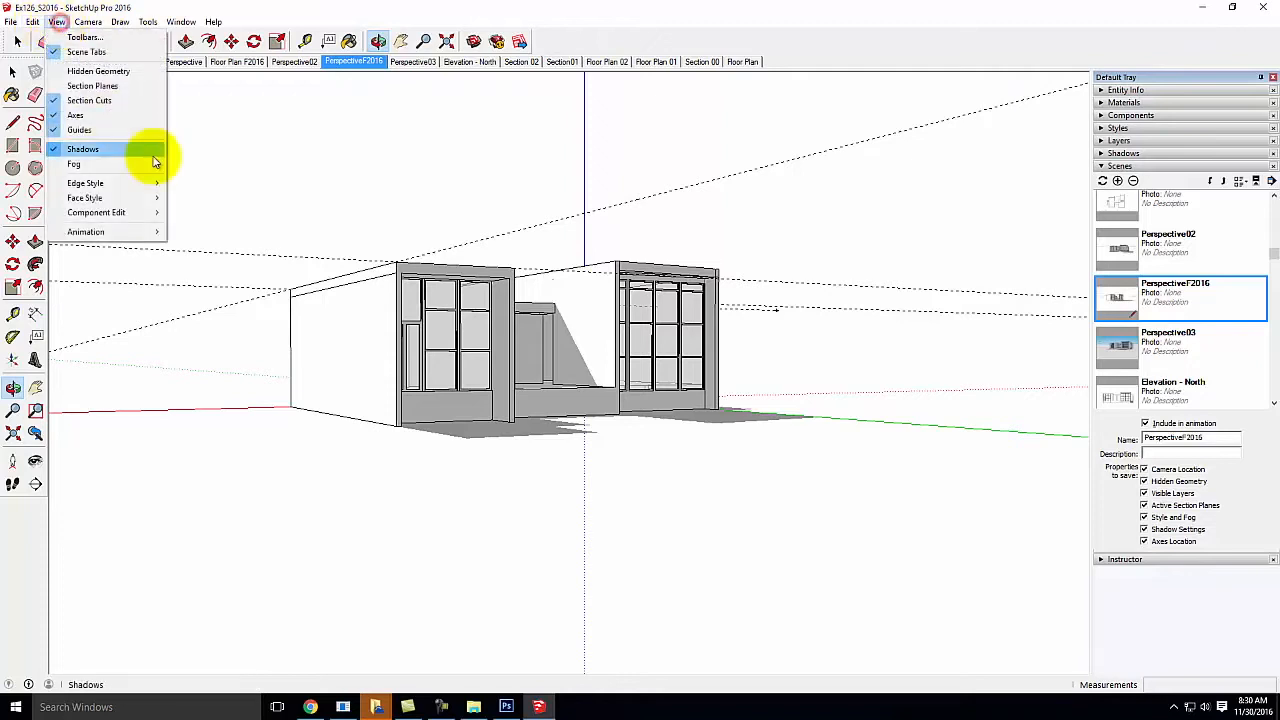
pyautogui.click(112, 114)
pyautogui.click(57, 22)
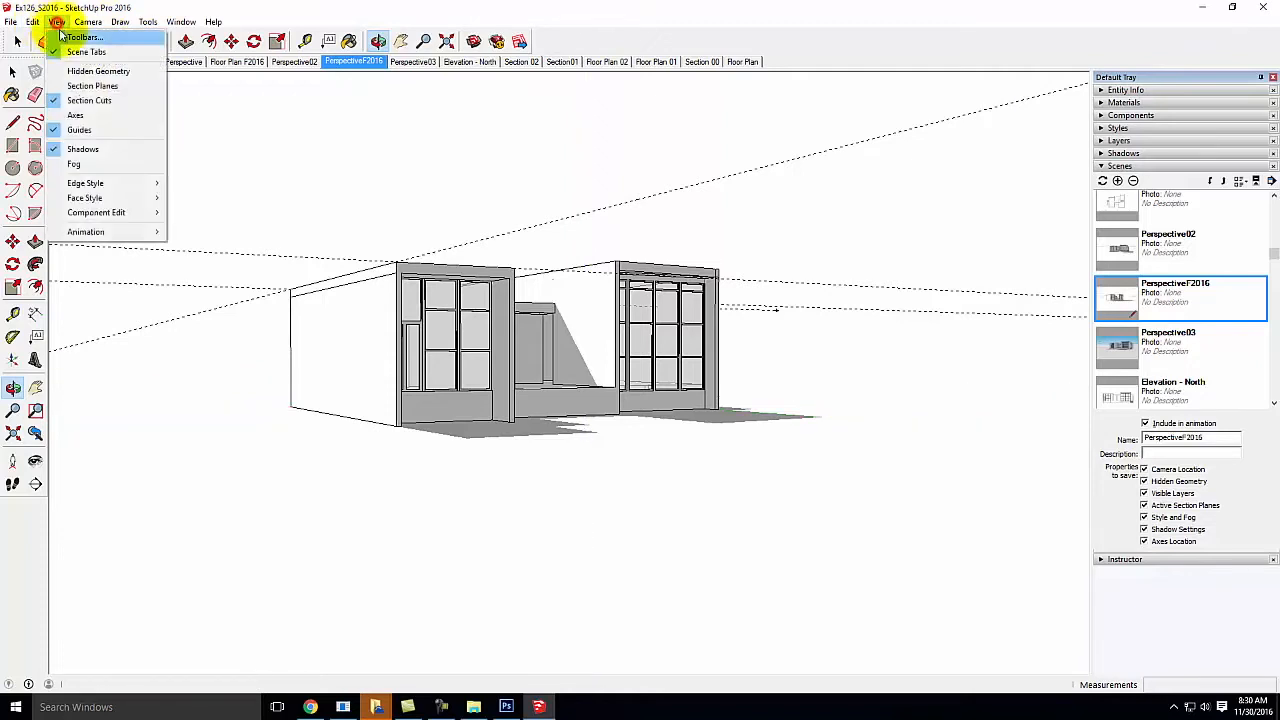
pyautogui.click(84, 104)
pyautogui.click(57, 22)
pyautogui.click(80, 130)
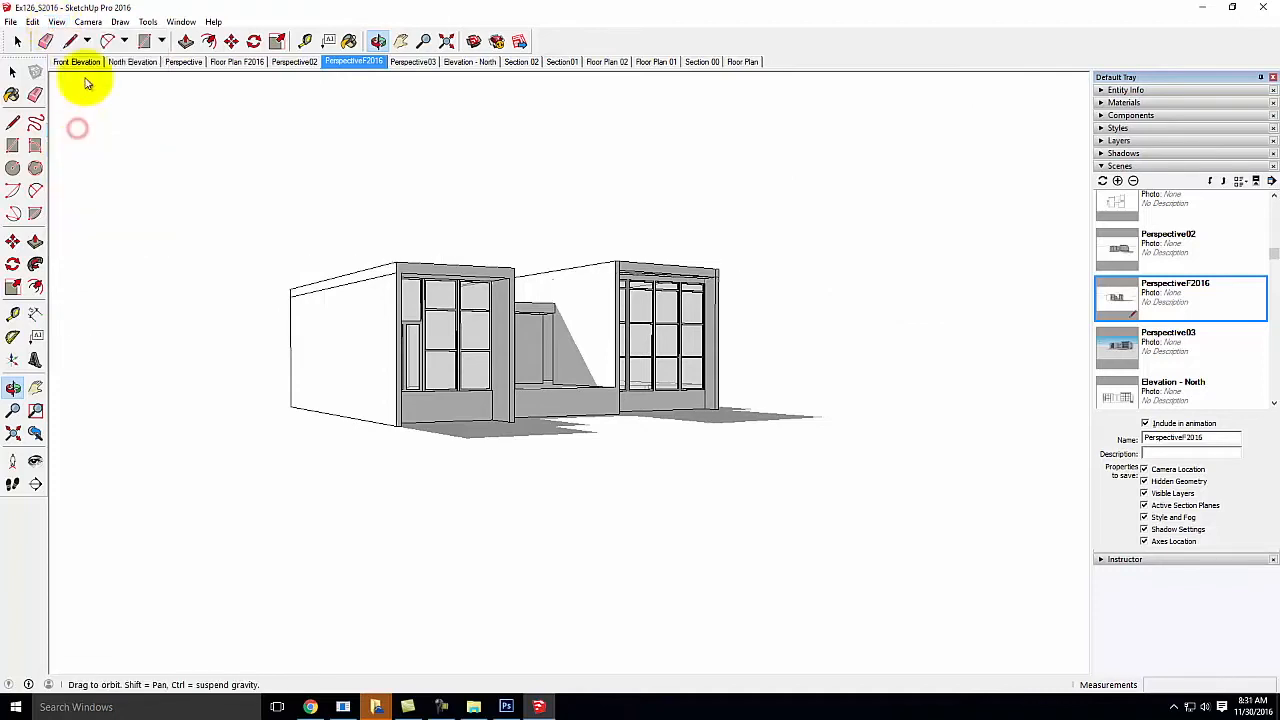
pyautogui.click(57, 22)
pyautogui.click(82, 148)
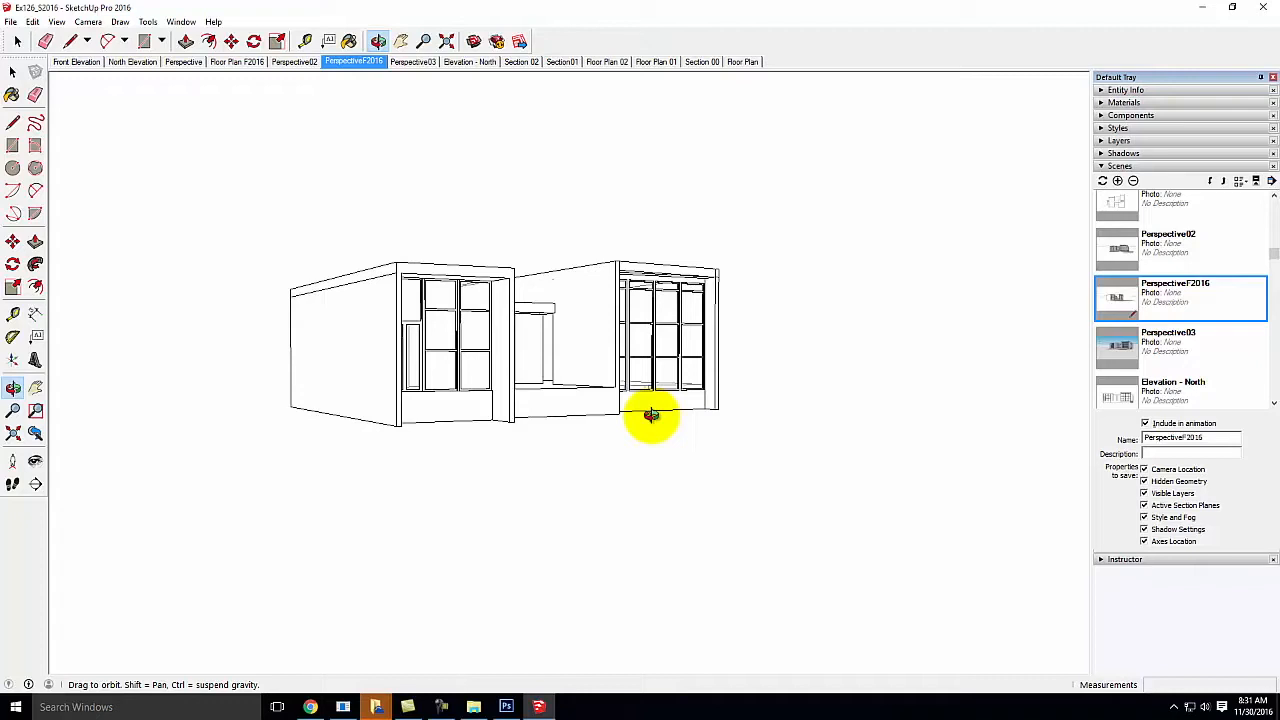
# - Export the line-only house view as a 2D JPEG image named Ex130_F2016_lines in the F2016 folder
pyautogui.click(10, 22)
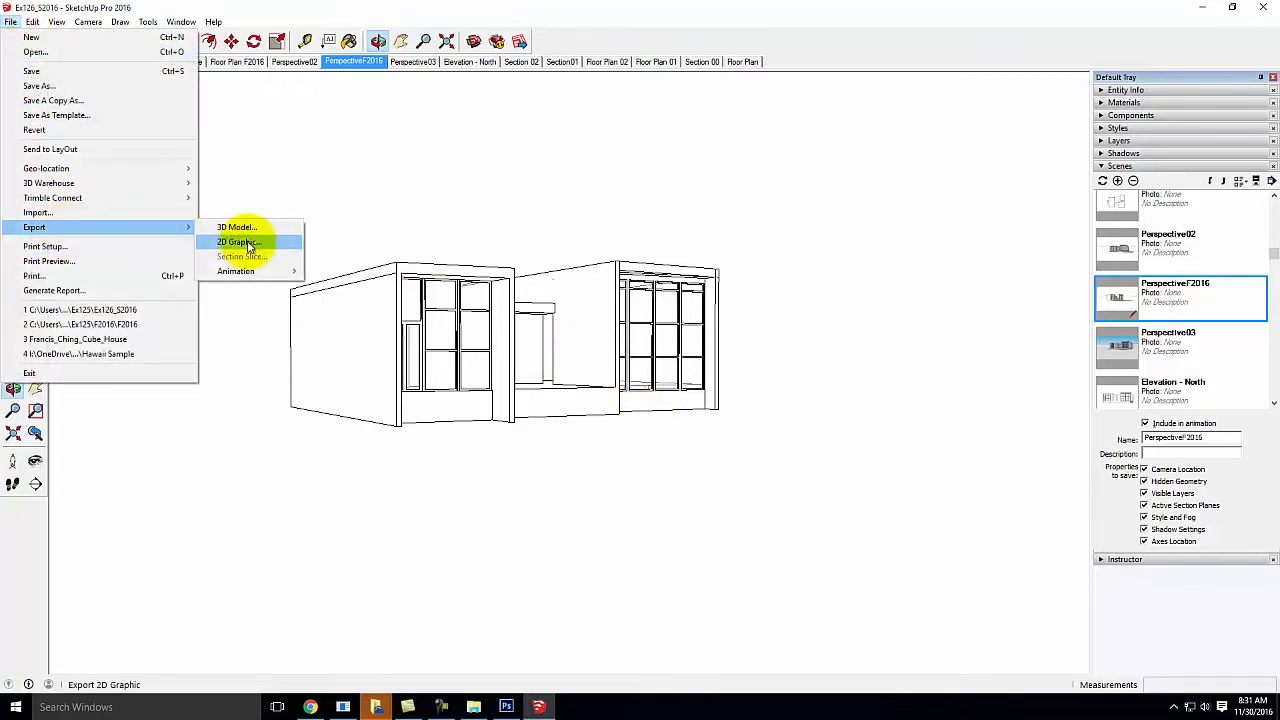
pyautogui.click(245, 232)
pyautogui.click(647, 276)
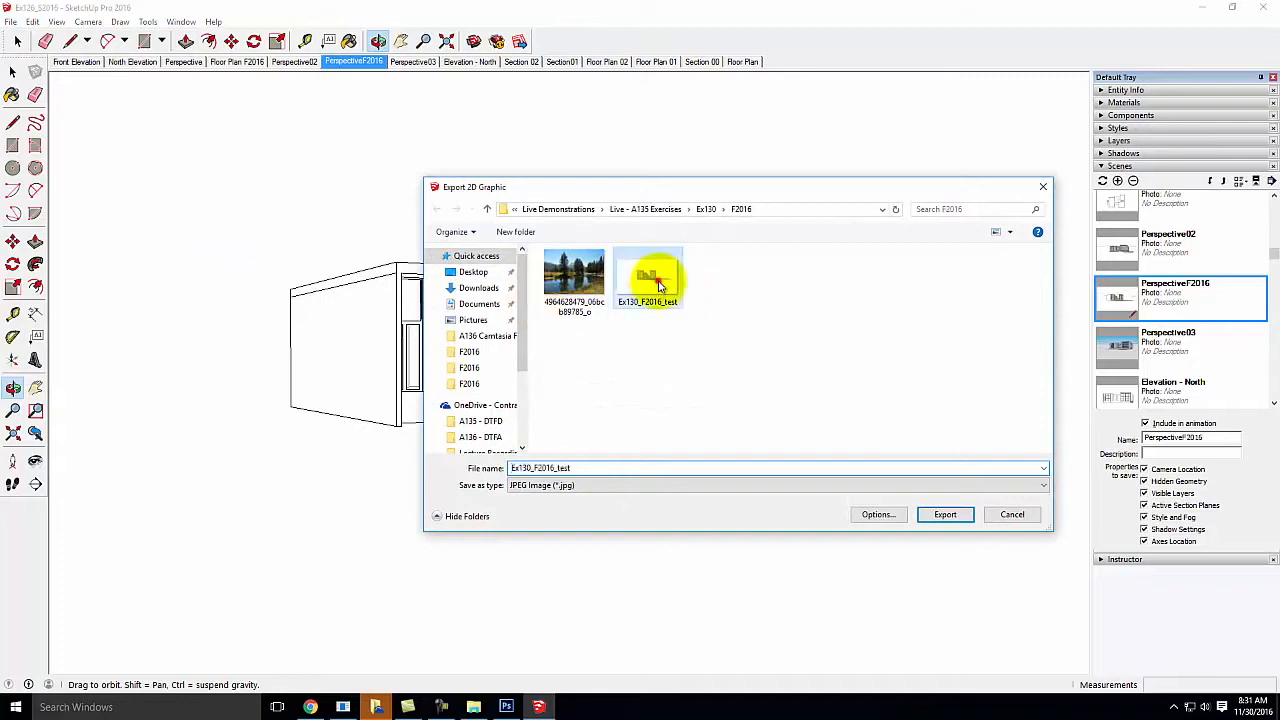
pyautogui.click(575, 466)
pyautogui.click(577, 466)
pyautogui.press('BackSpace')
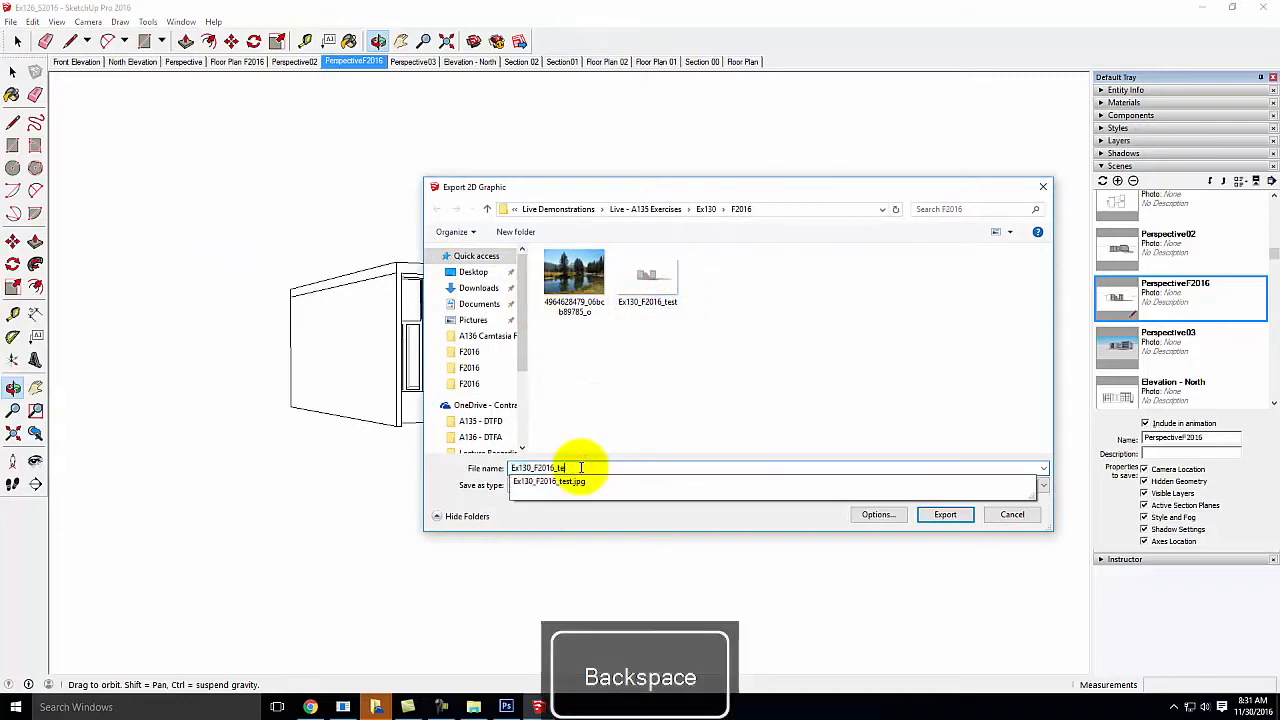
pyautogui.write('lines')
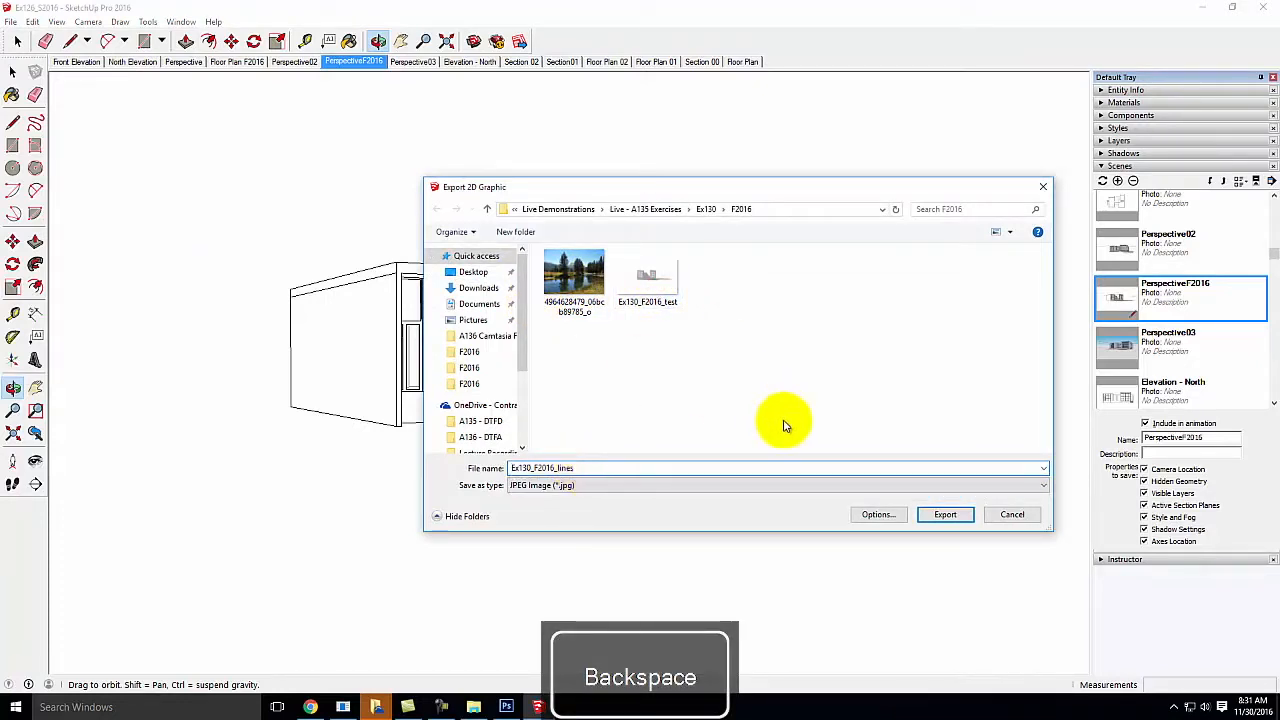
pyautogui.click(945, 514)
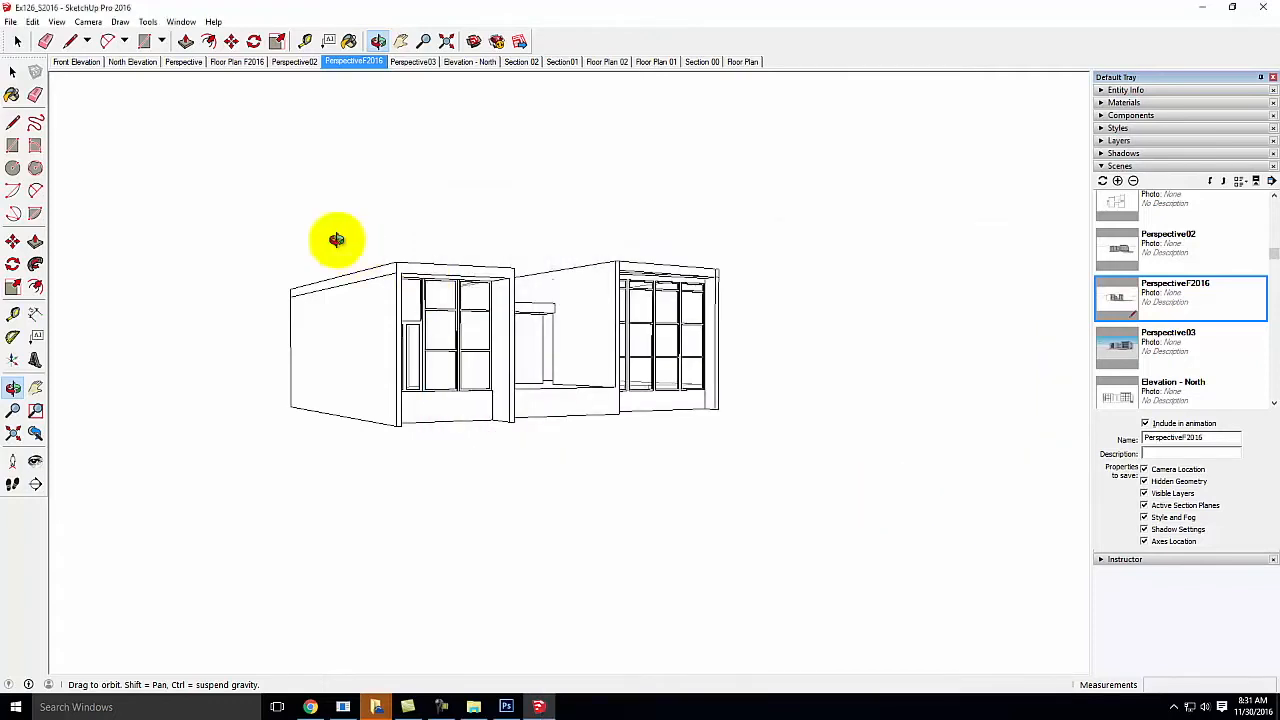
pyautogui.click(11, 22)
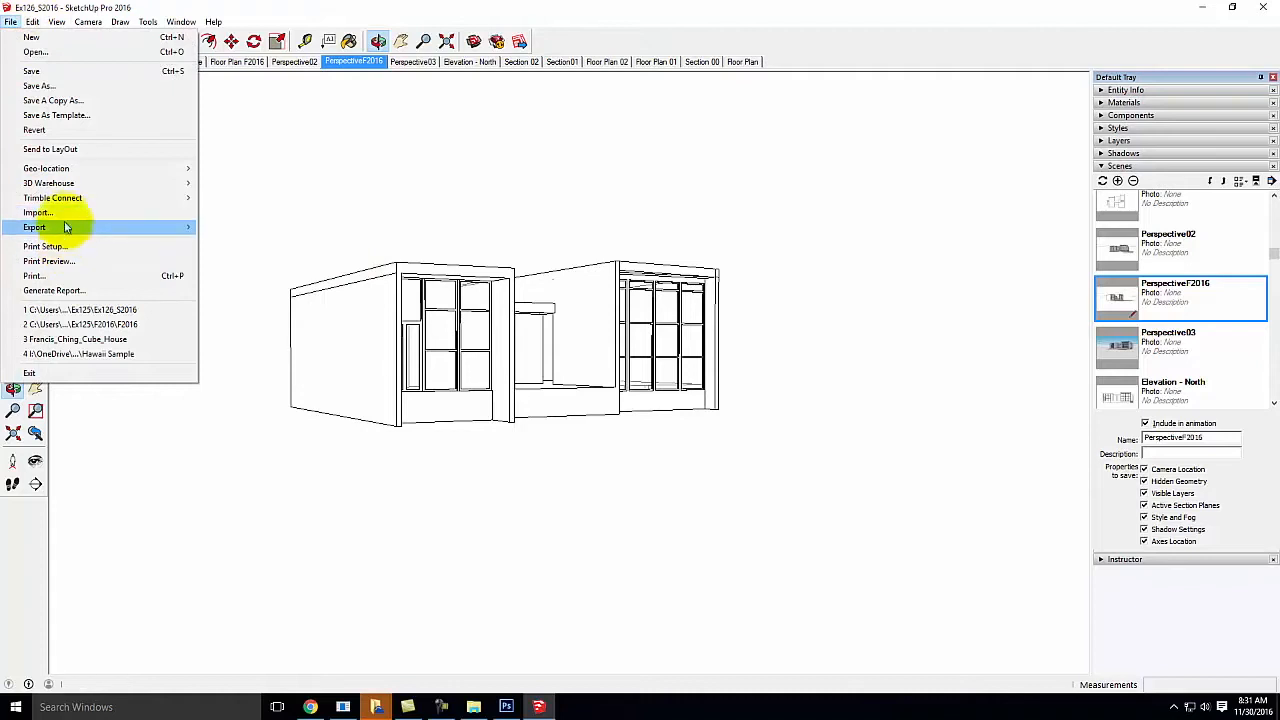
pyautogui.click(30, 27)
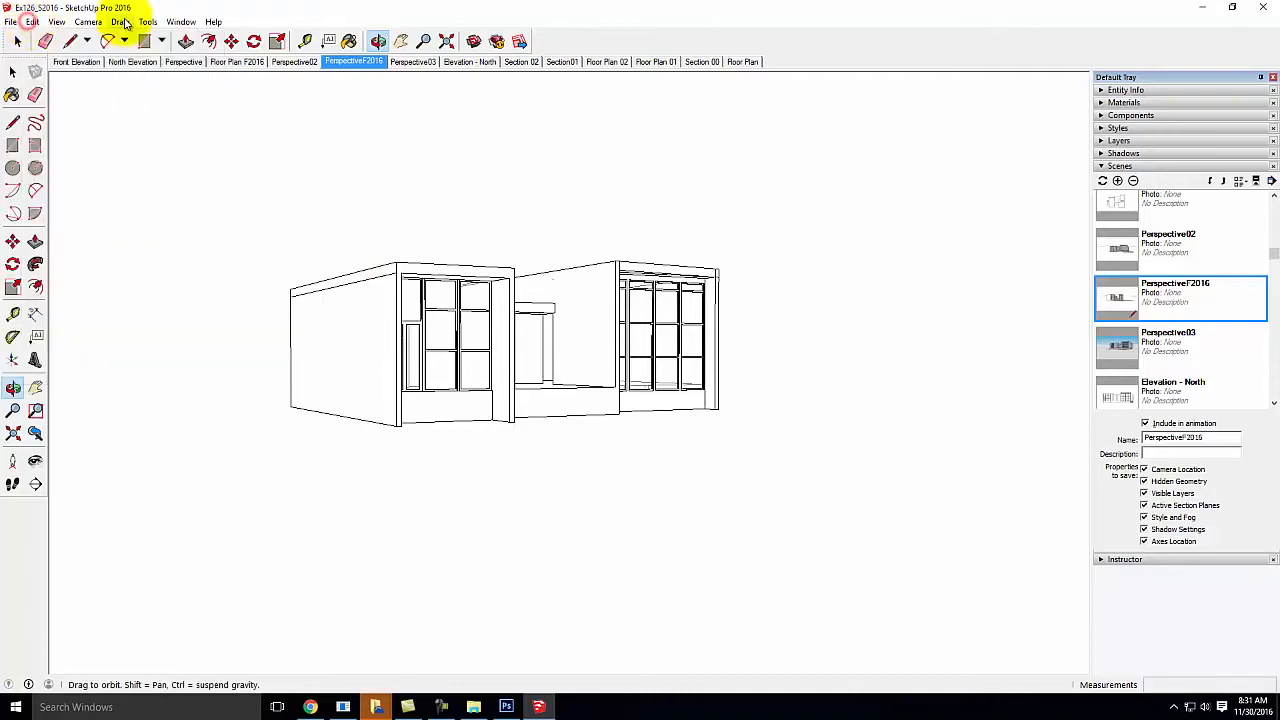
pyautogui.click(30, 27)
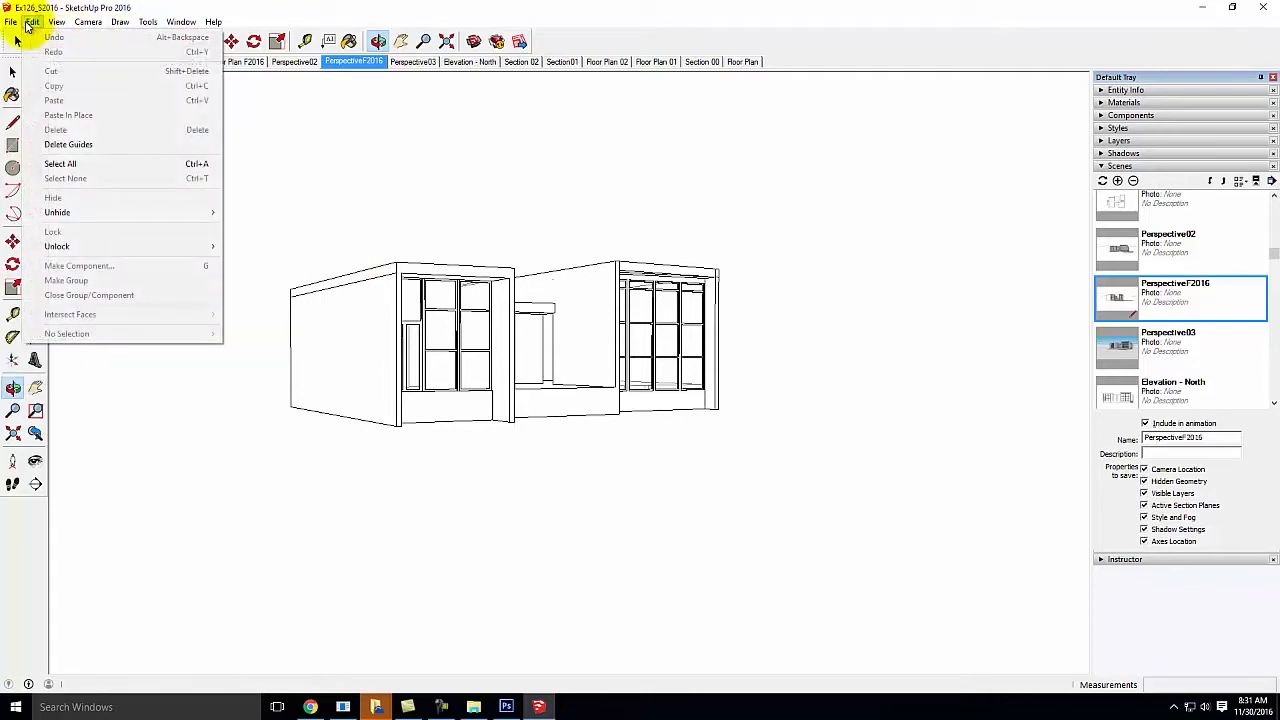
pyautogui.click(27, 27)
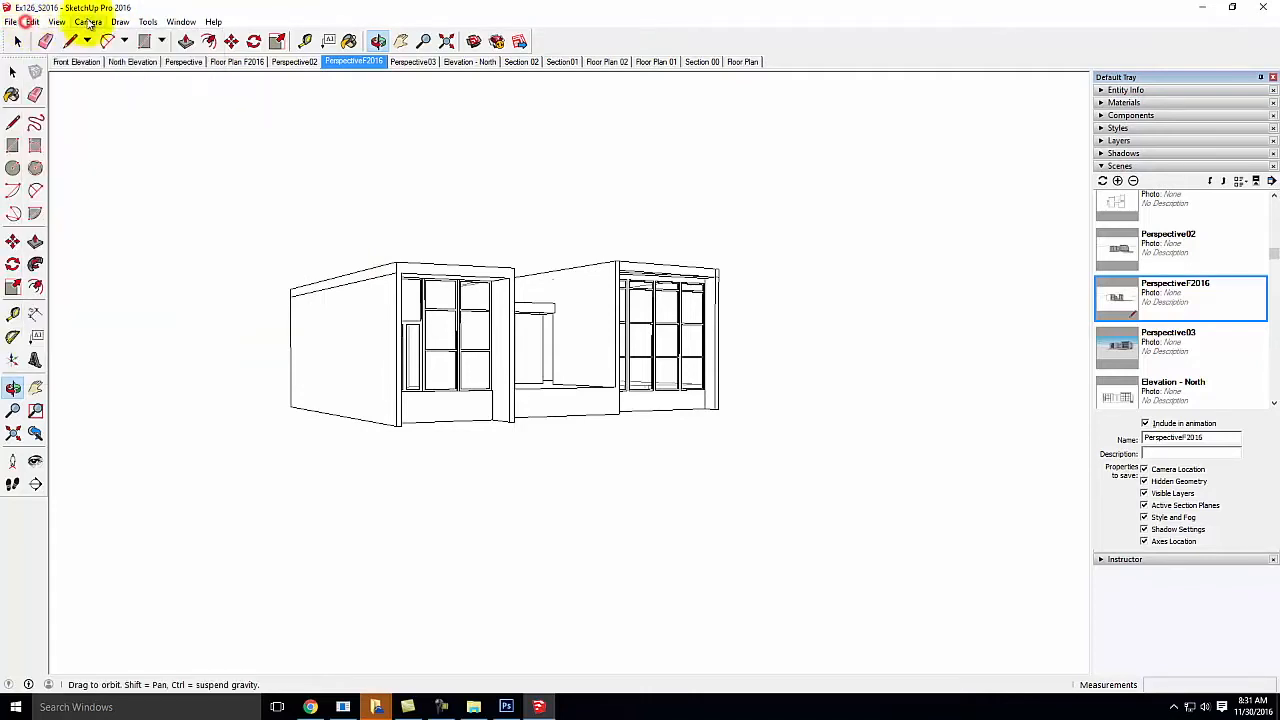
# - Edit the face settings of the HiddenLine1 style to turn on X-ray
pyautogui.click(1117, 129)
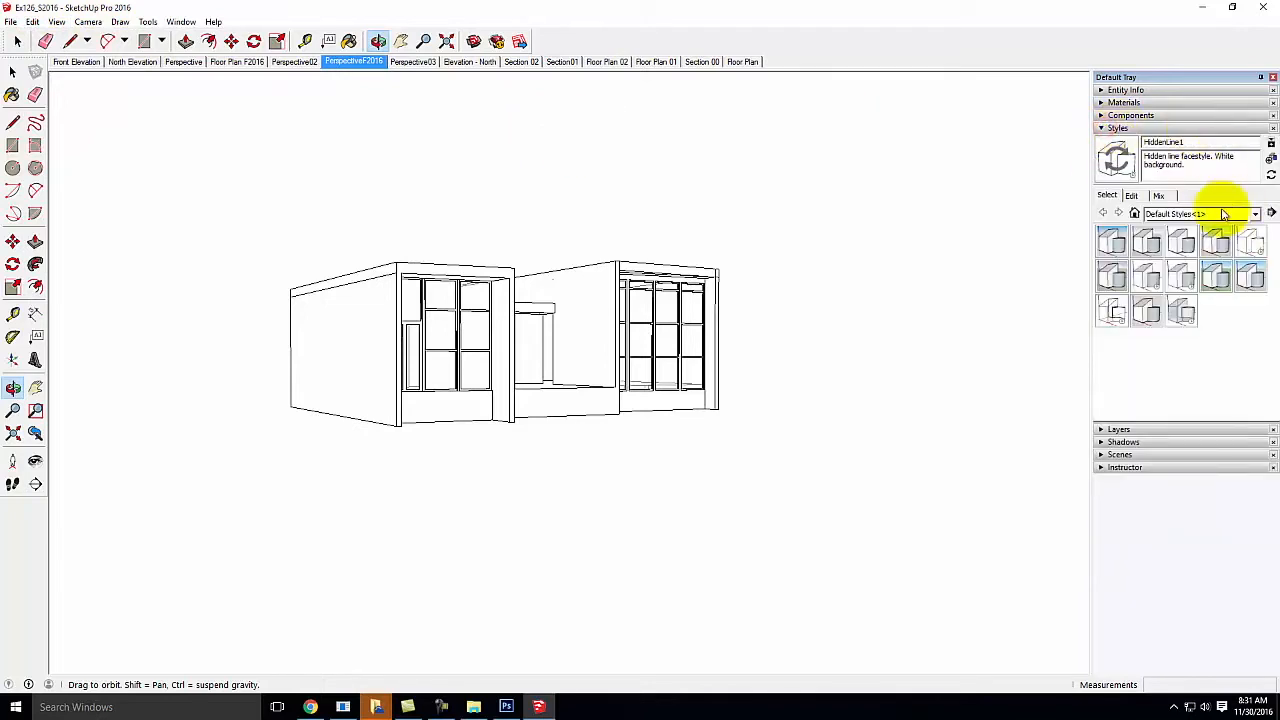
pyautogui.click(1131, 195)
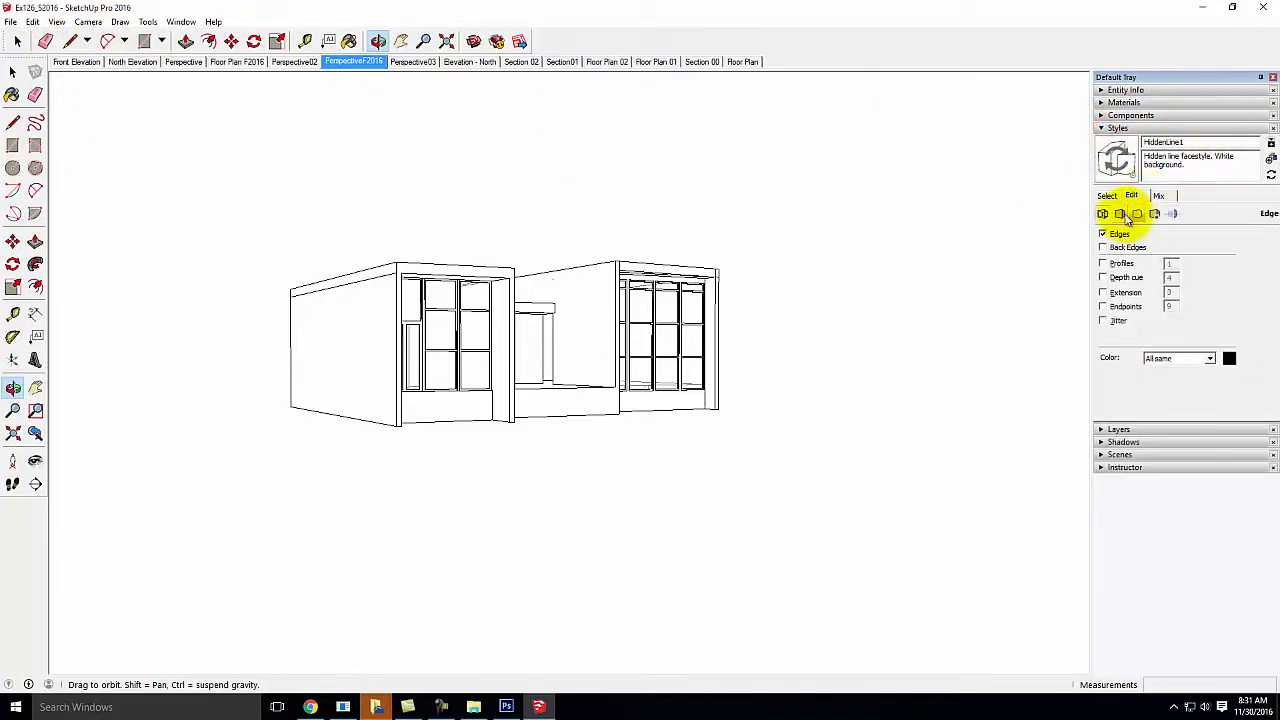
pyautogui.click(1119, 214)
pyautogui.click(1199, 285)
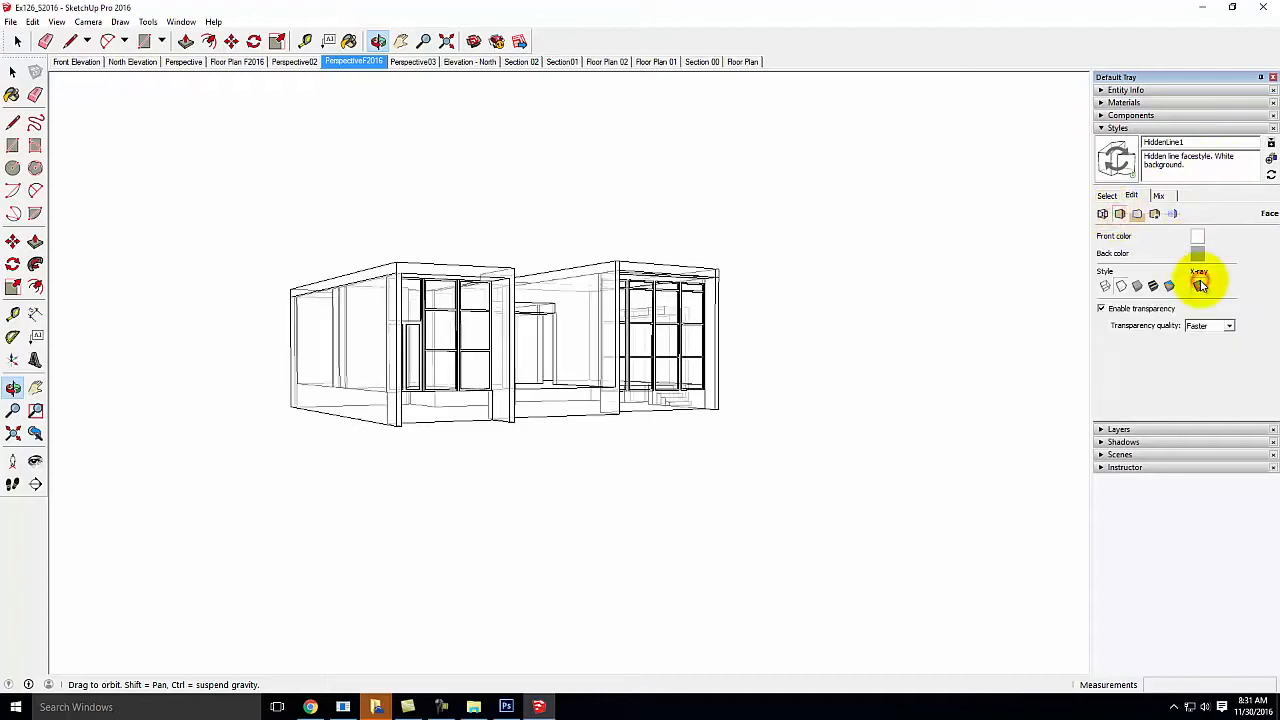
# - Export the X-ray house view as a 2D JPEG image named Ex130_F2016_xray in the F2016 folder
pyautogui.click(10, 21)
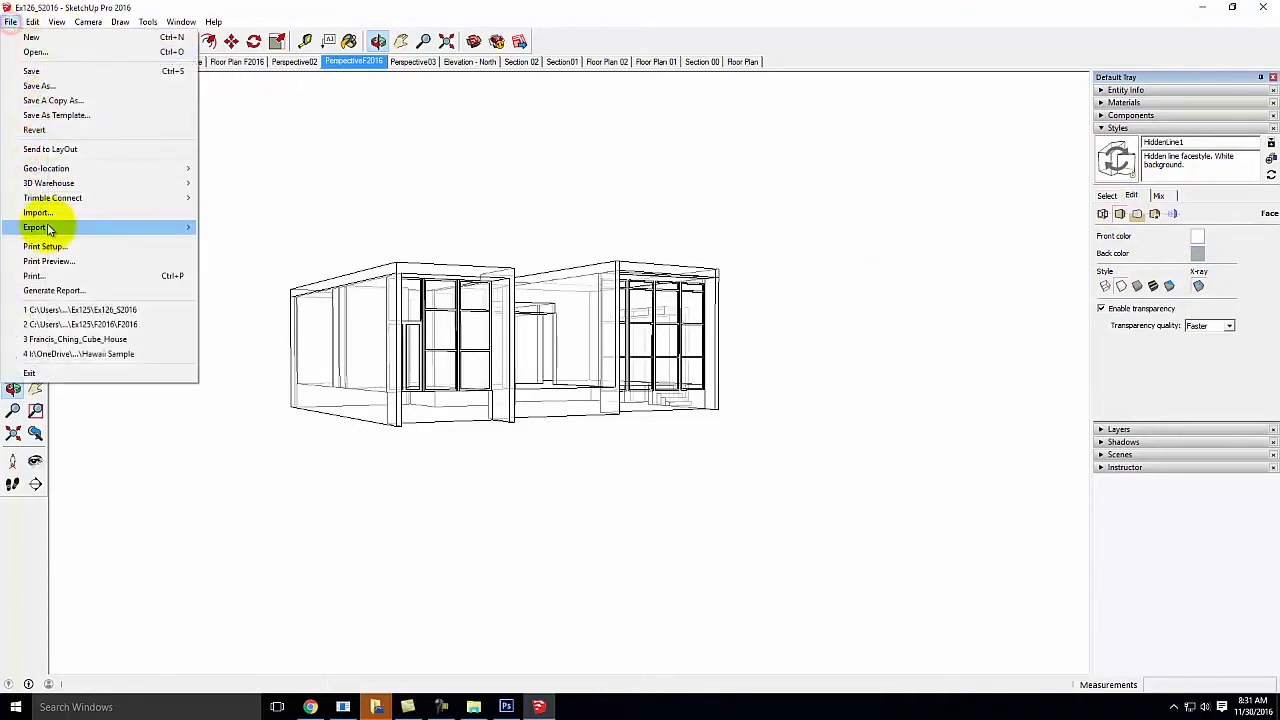
pyautogui.moveTo(78, 230)
pyautogui.click(237, 242)
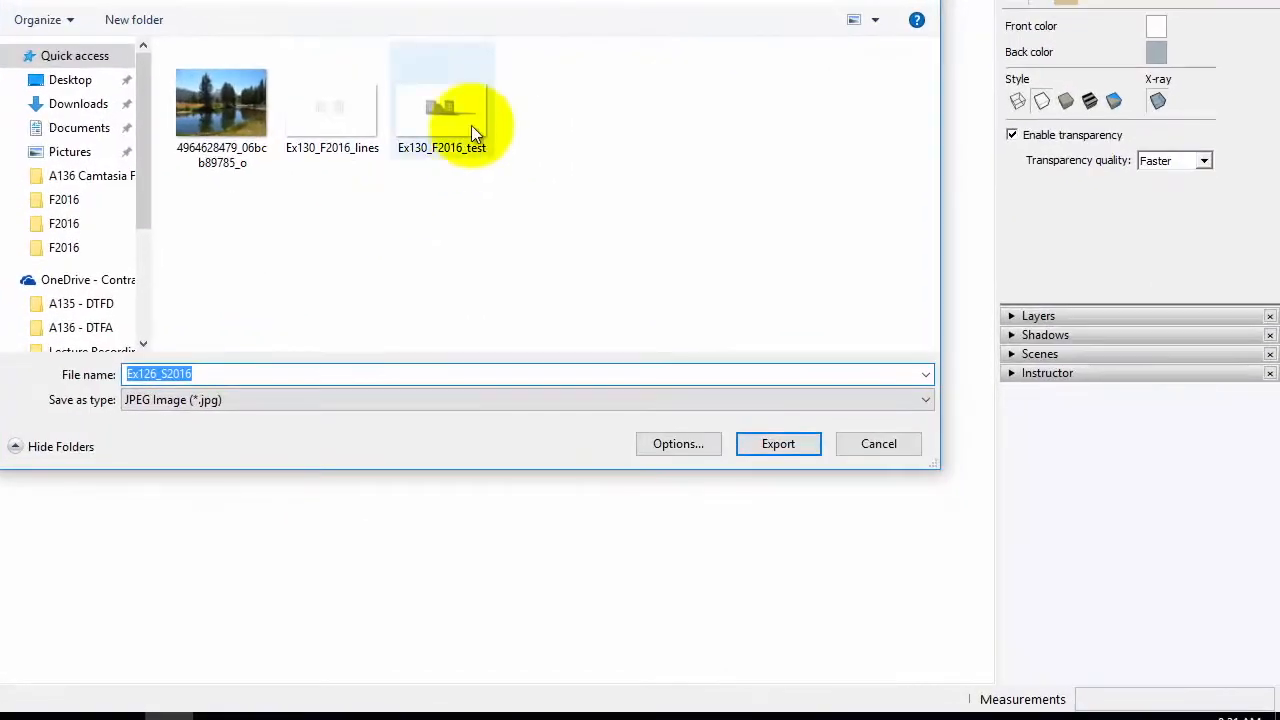
pyautogui.click(345, 109)
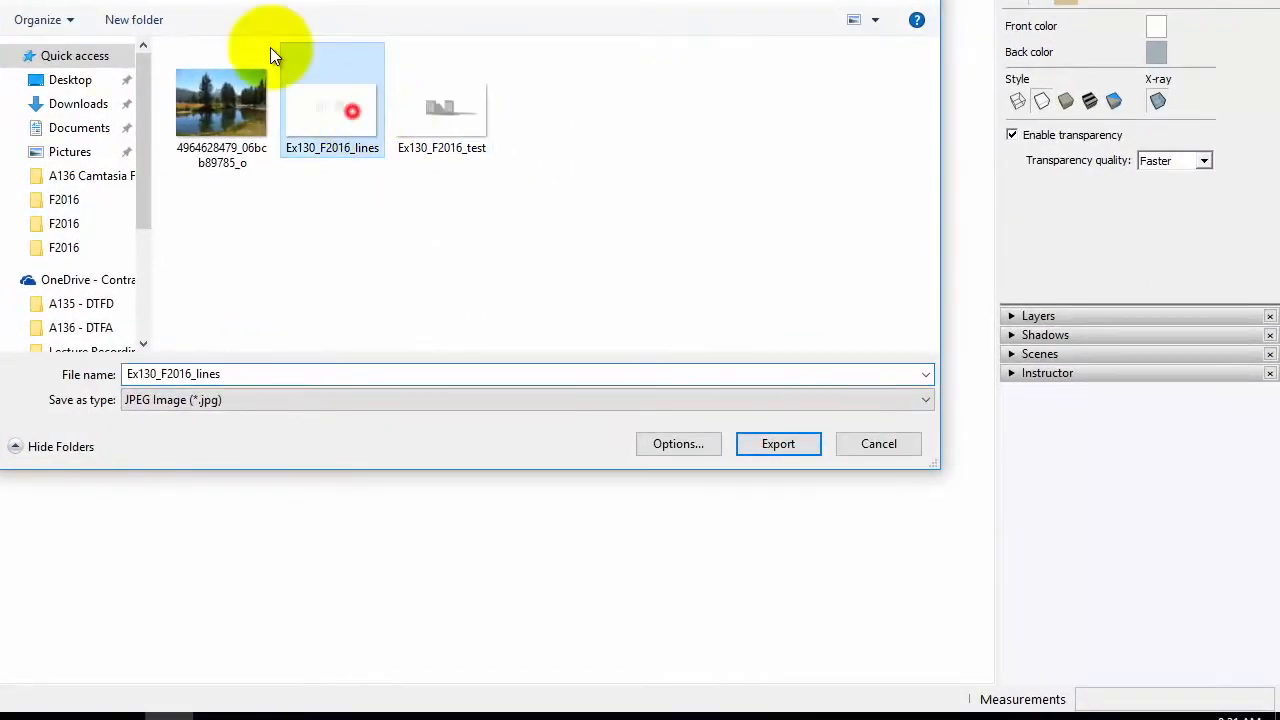
pyautogui.click(278, 378)
pyautogui.click(263, 374)
pyautogui.press('BackSpace')
pyautogui.press('BackSpace')
pyautogui.press('BackSpace')
pyautogui.press('BackSpace')
pyautogui.press('BackSpace')
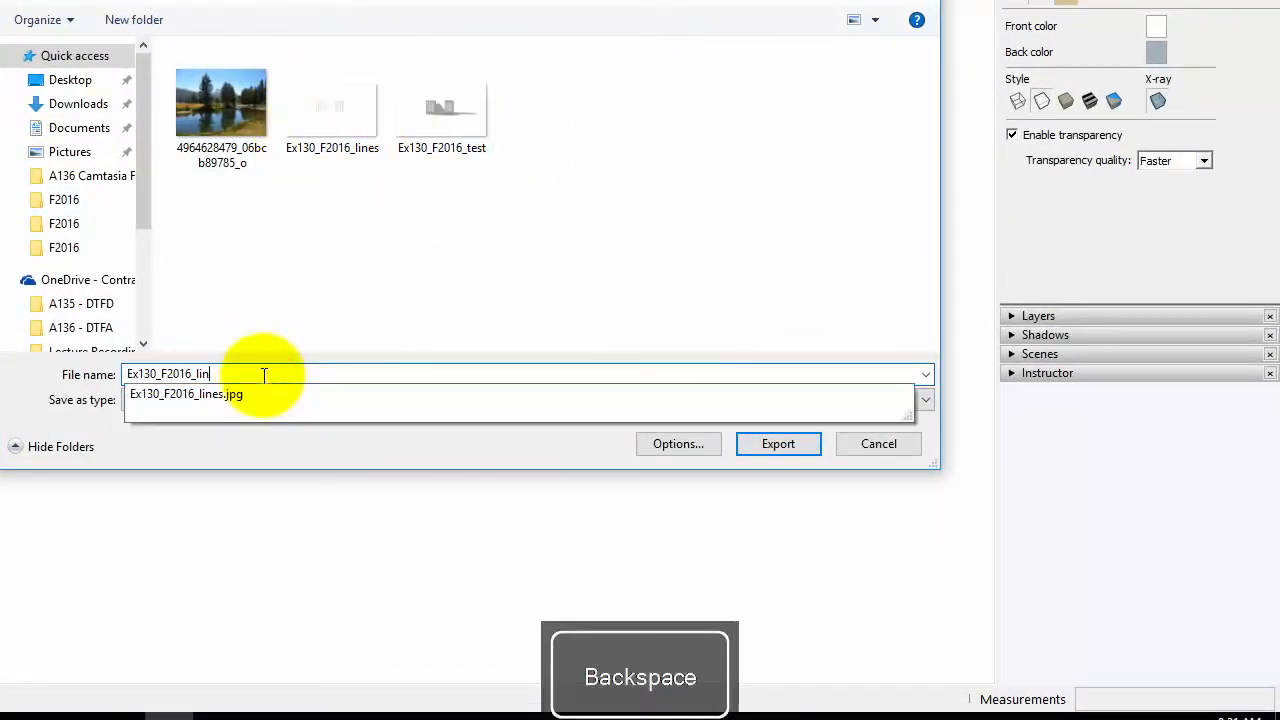
pyautogui.write('xray')
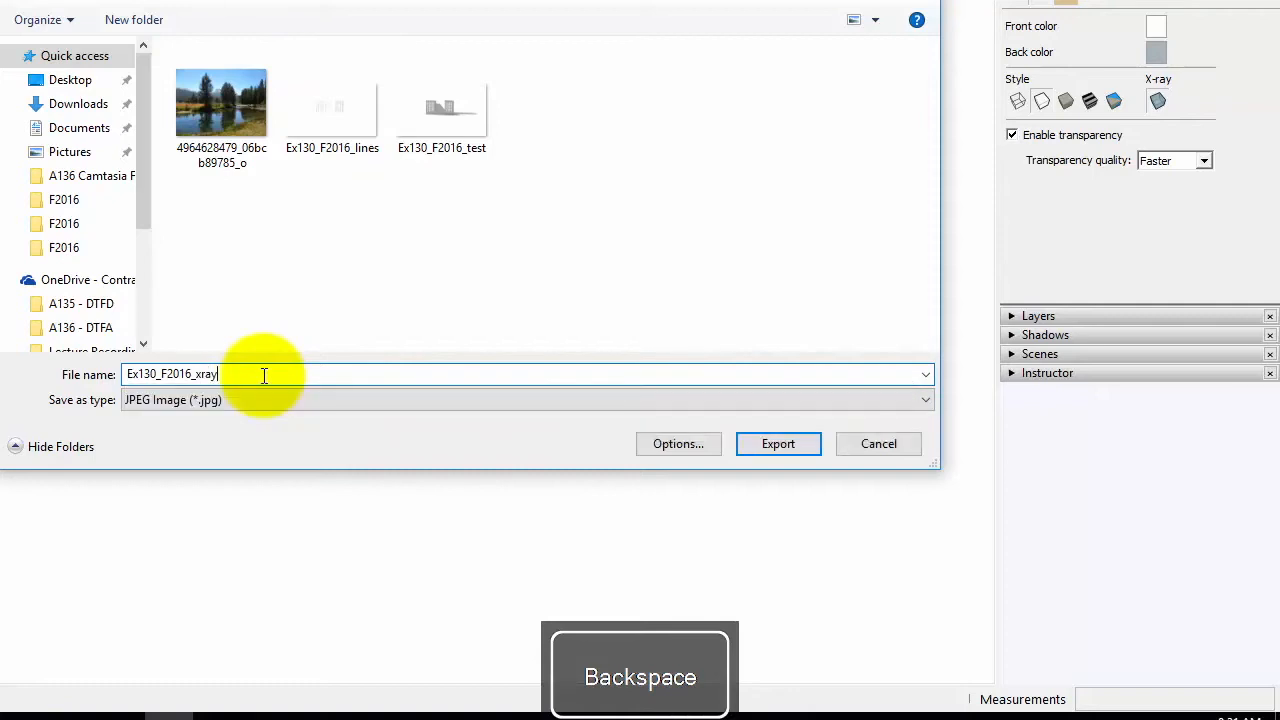
pyautogui.click(793, 446)
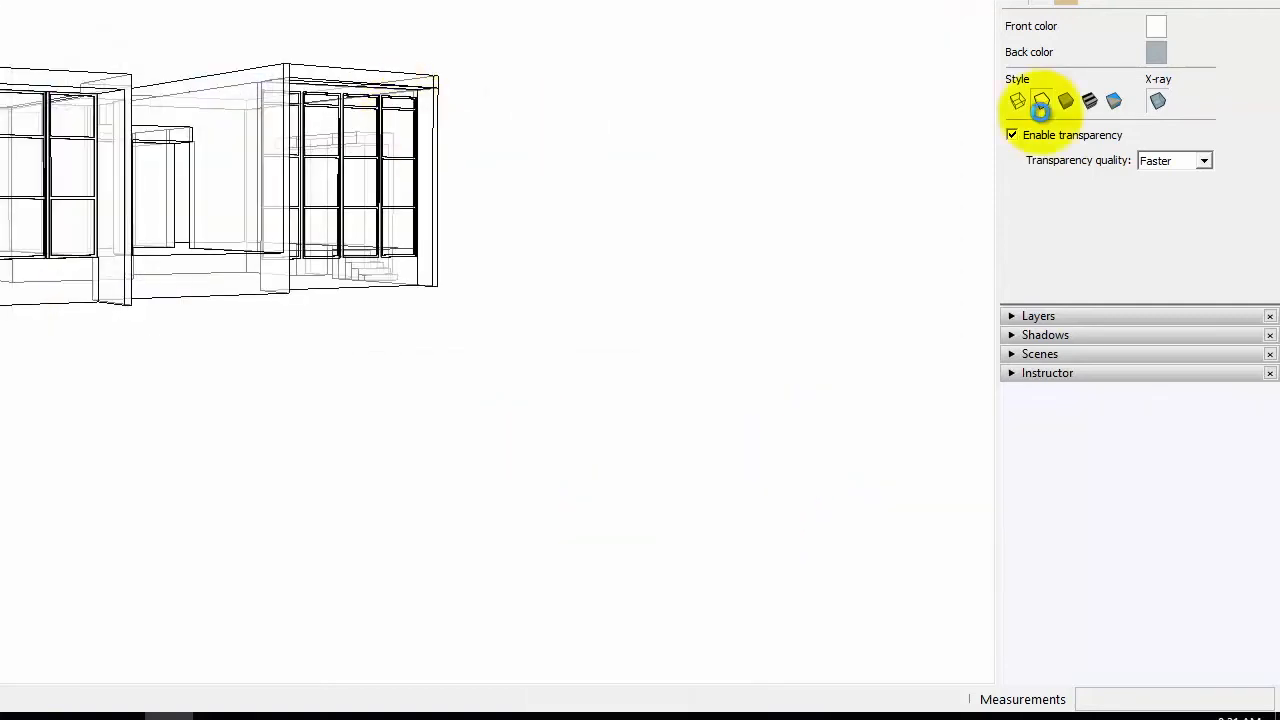
# - Turn off X-ray and display the house with shadows on, with its guides and edges hidden
pyautogui.click(1160, 100)
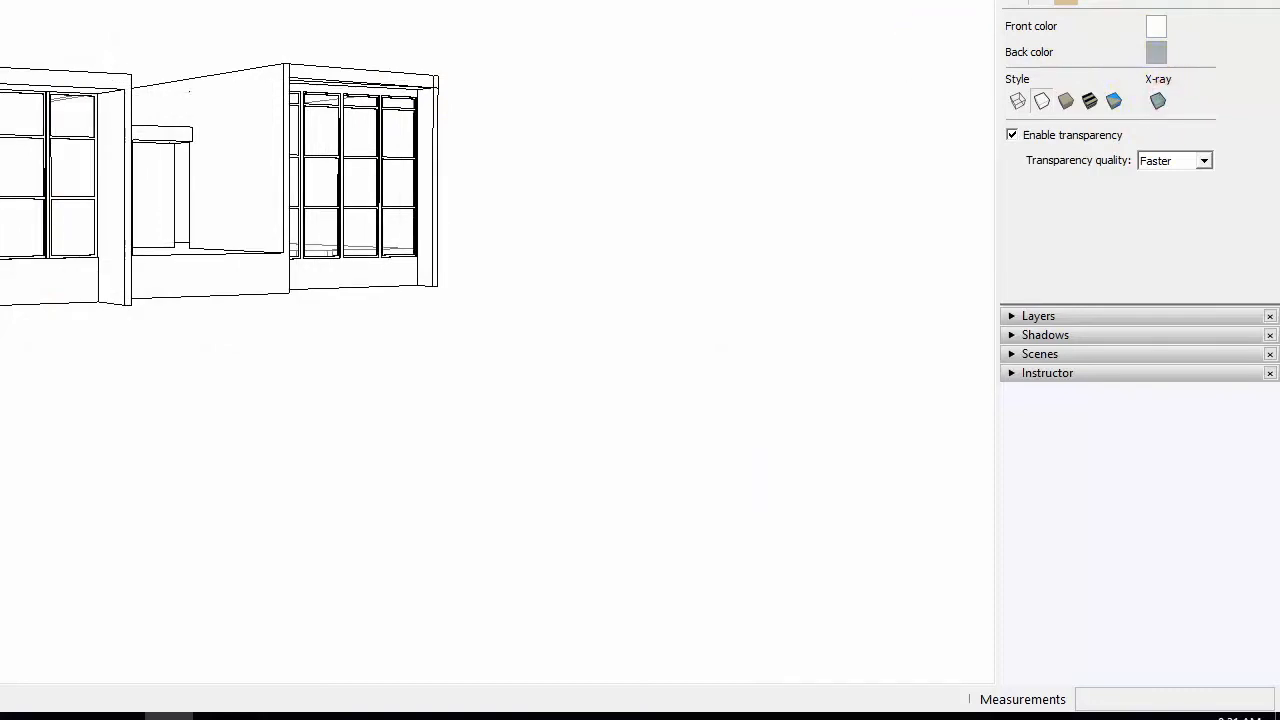
pyautogui.click(80, 31)
pyautogui.click(131, 178)
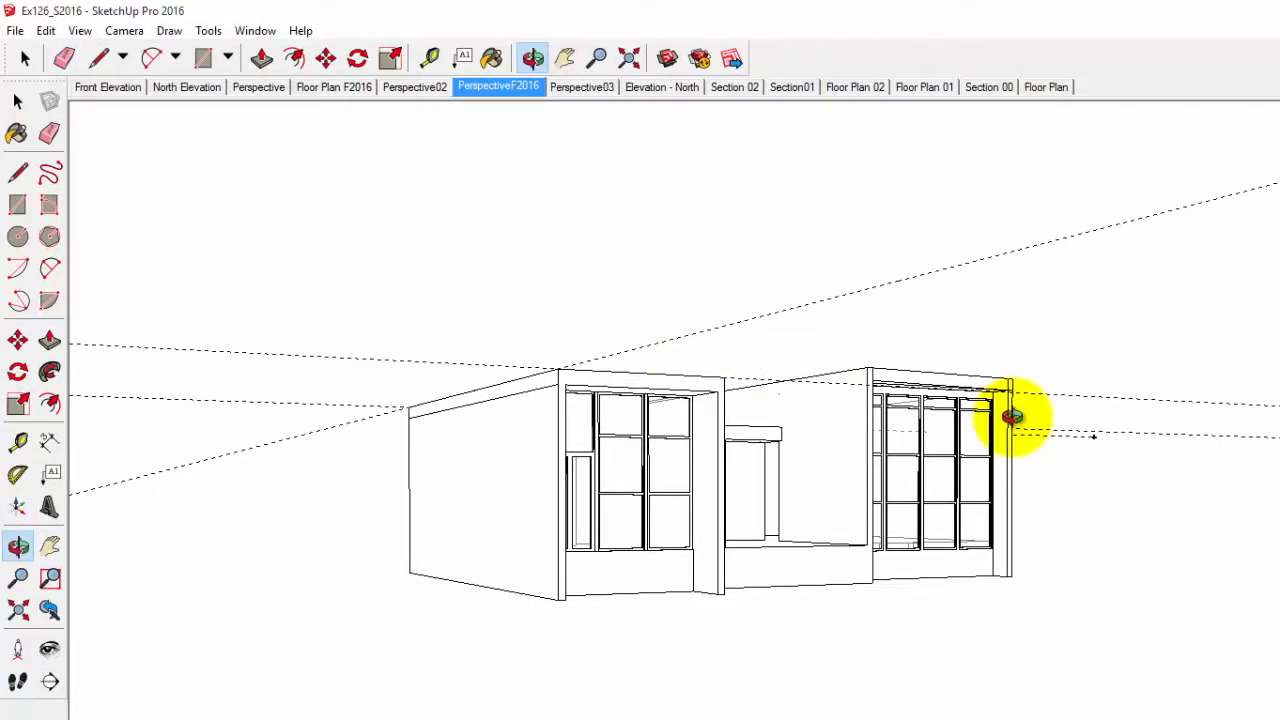
pyautogui.click(80, 31)
pyautogui.click(120, 183)
pyautogui.click(80, 31)
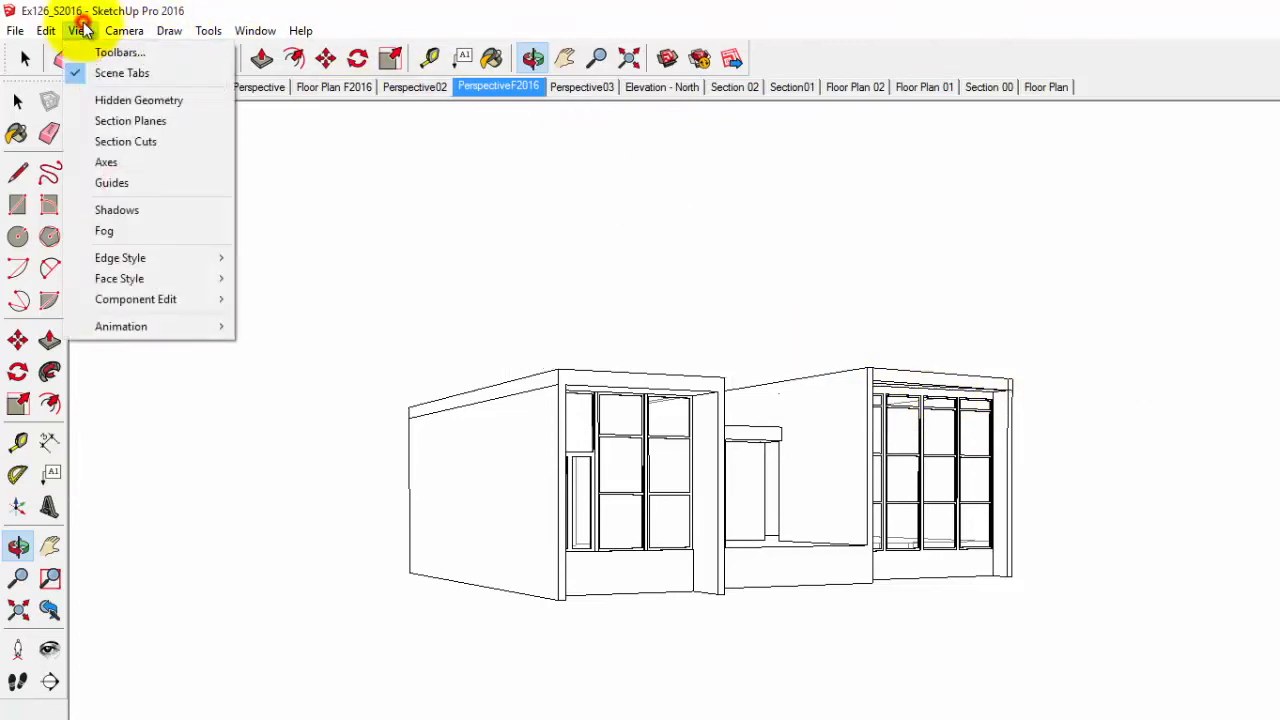
pyautogui.click(146, 214)
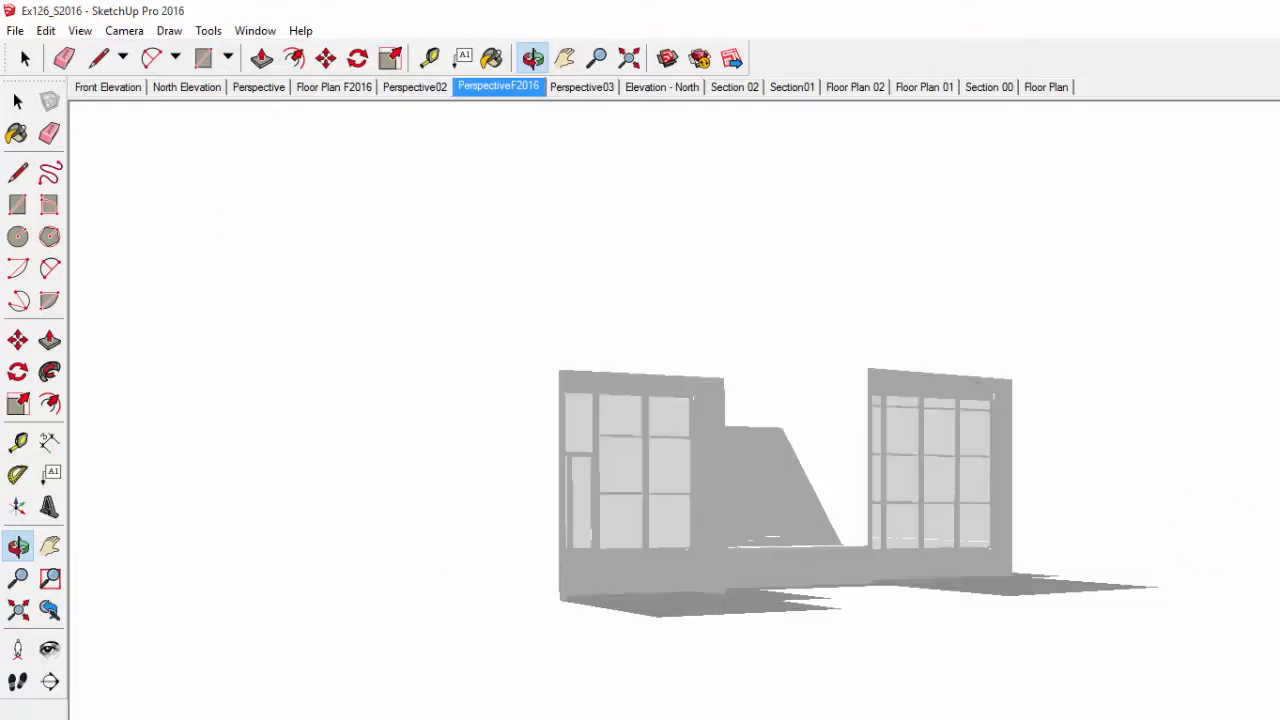
# - Export the shadow-only house view as a 2D JPEG image named Ex130_F2016_shadows in the F2016 folder
pyautogui.click(917, 524)
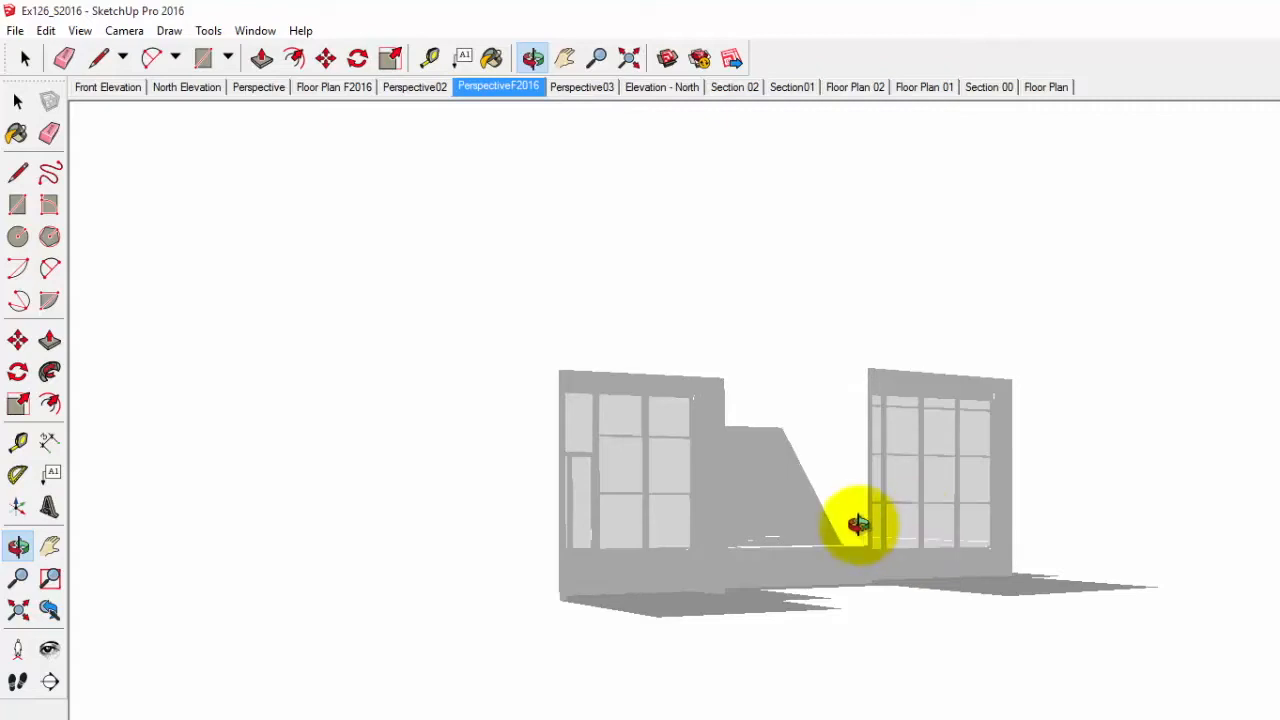
pyautogui.click(15, 30)
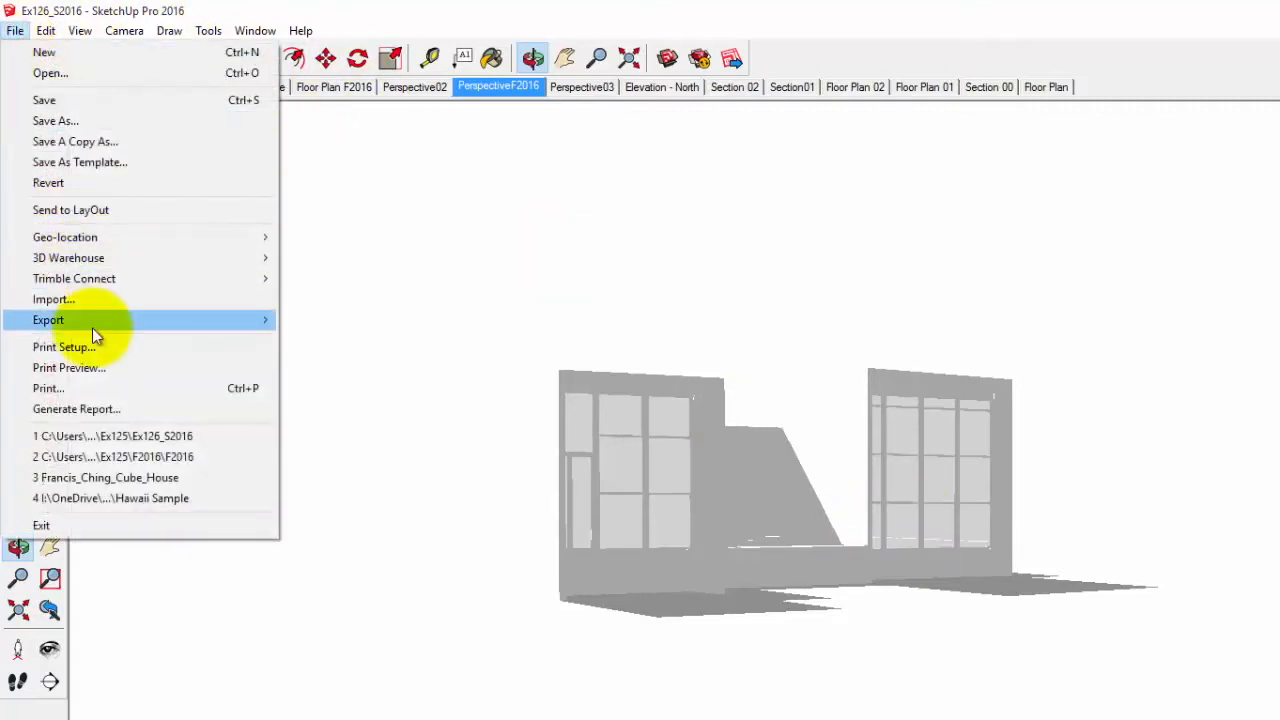
pyautogui.moveTo(92, 328)
pyautogui.click(321, 339)
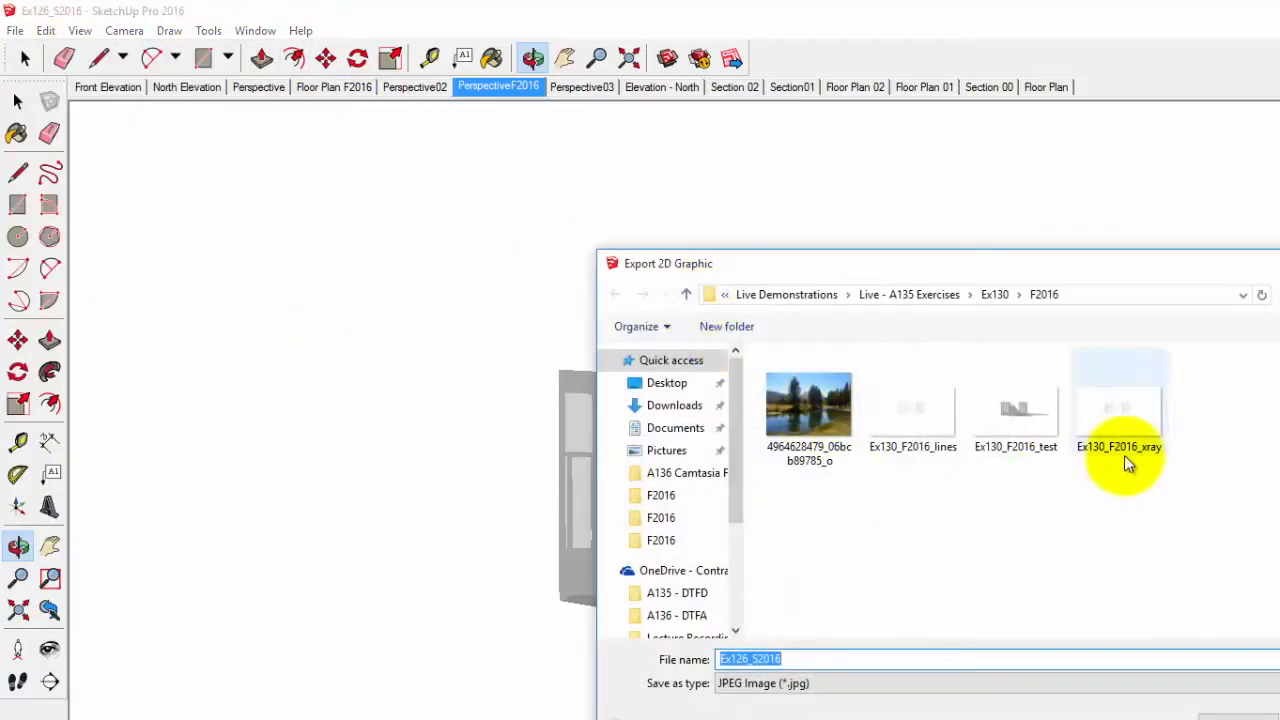
pyautogui.click(931, 413)
pyautogui.click(826, 660)
pyautogui.click(811, 661)
pyautogui.press('BackSpace')
pyautogui.press('BackSpace')
pyautogui.press('BackSpace')
pyautogui.press('BackSpace')
pyautogui.press('BackSpace')
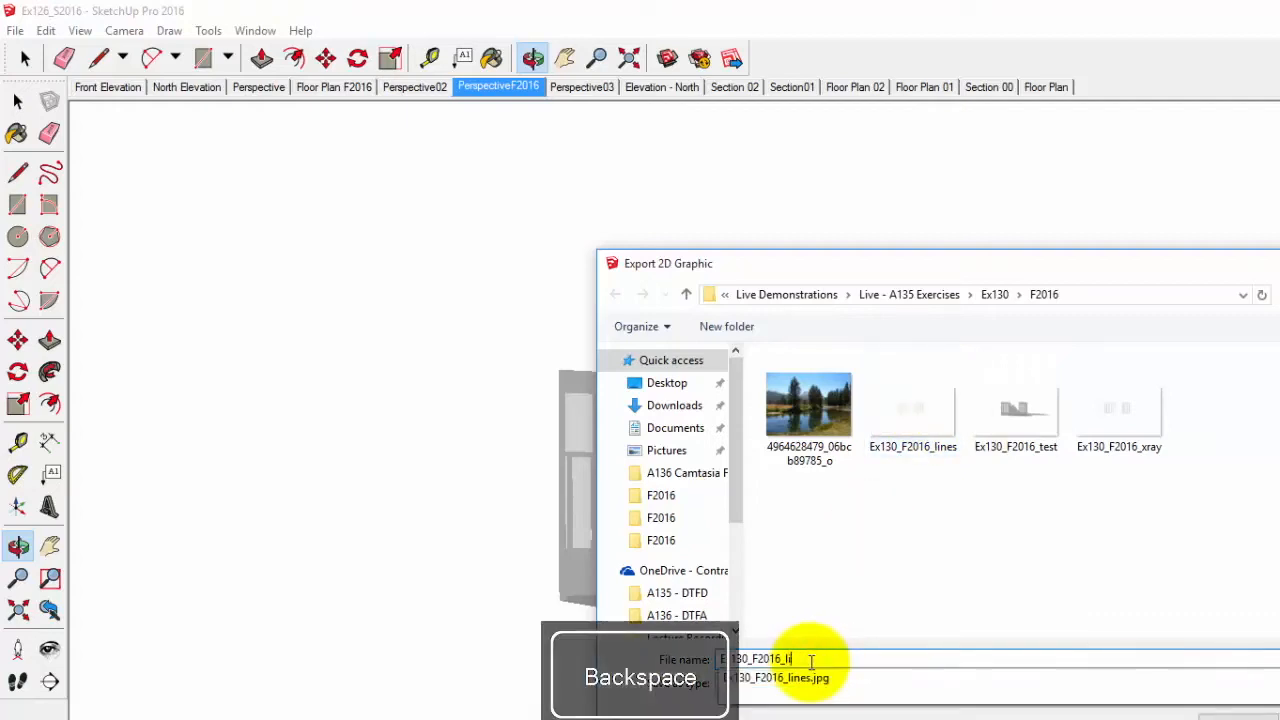
pyautogui.write('shadows')
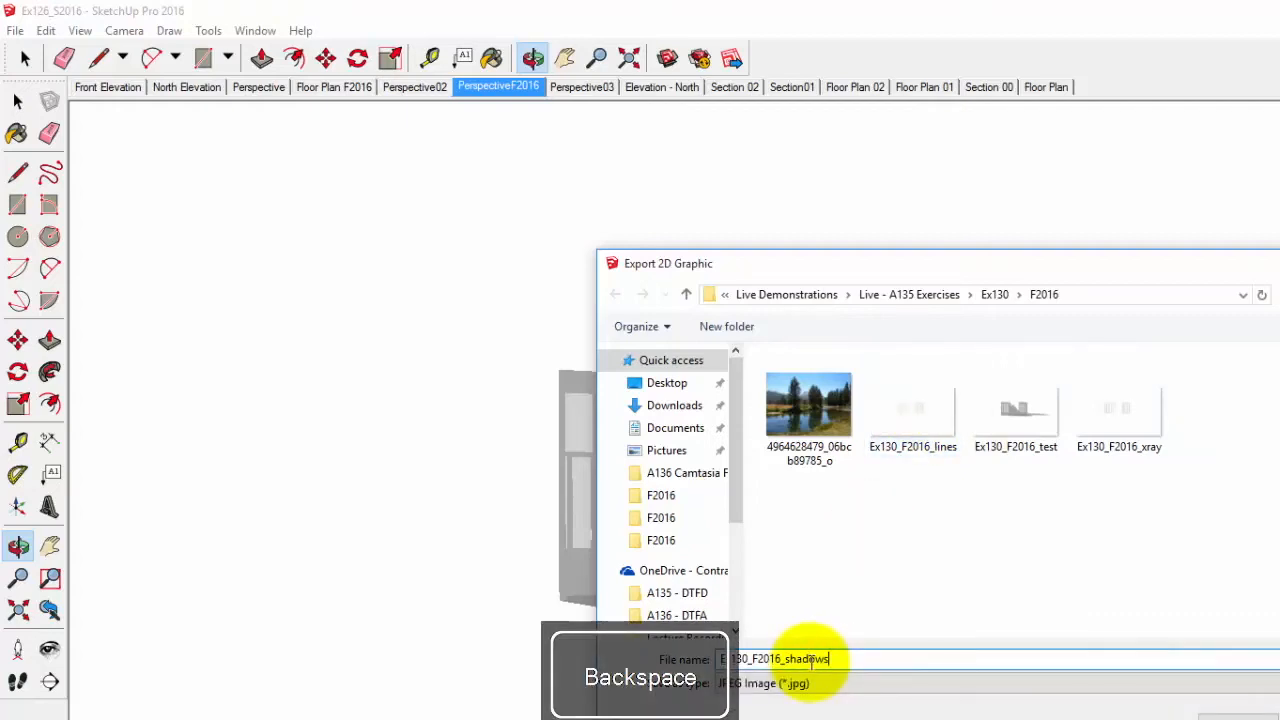
pyautogui.click(1243, 681)
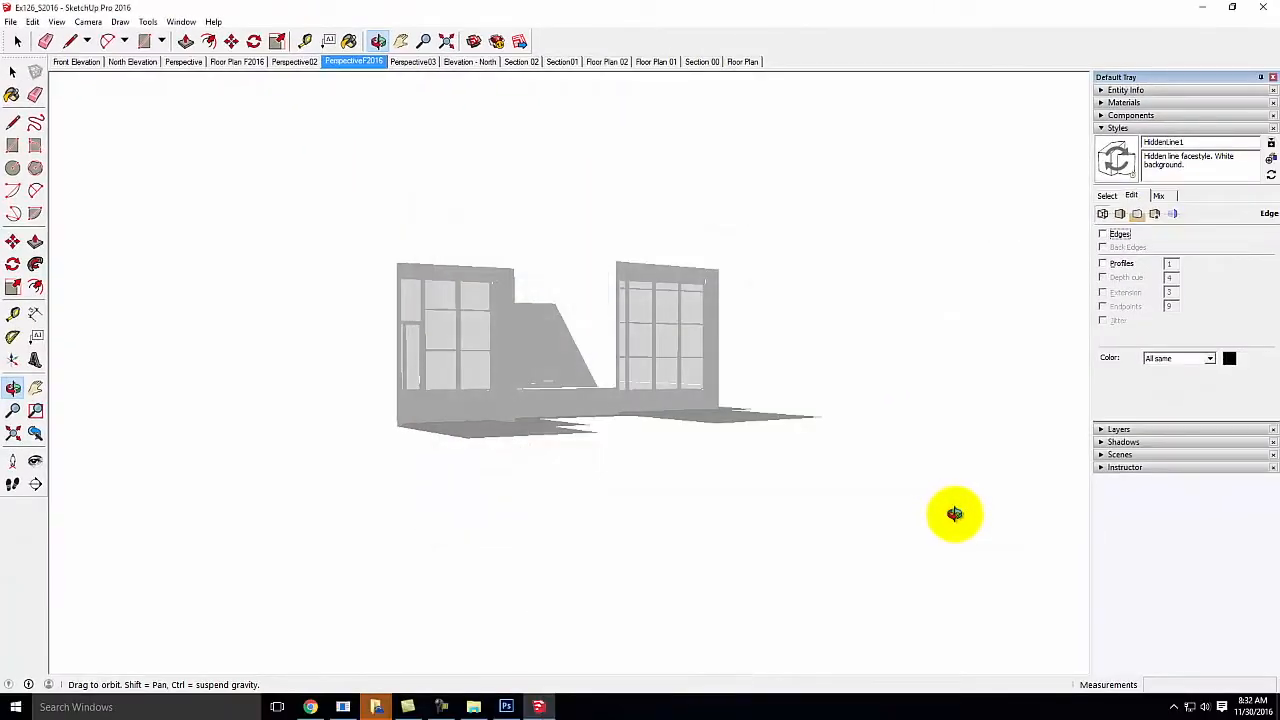
# - Turn edges back on and apply the Airbrush with Endpoints style from the Sketchy Edges collection
pyautogui.click(1103, 234)
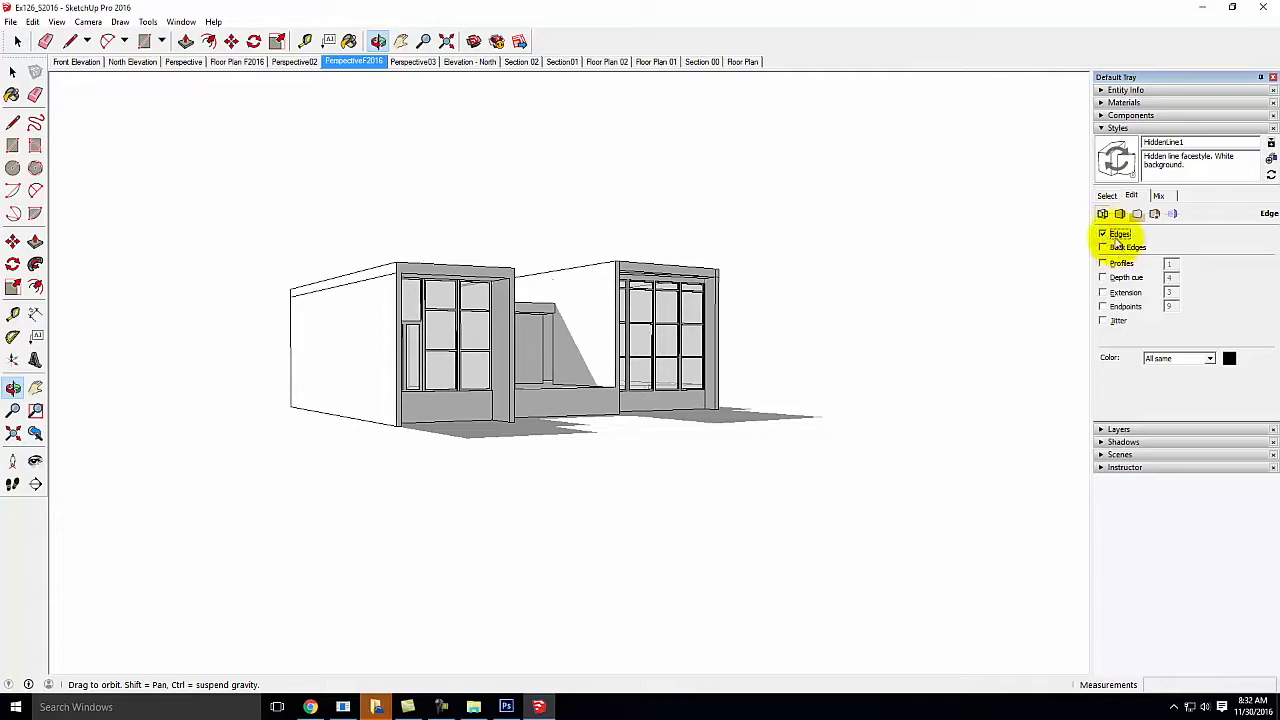
pyautogui.click(1107, 195)
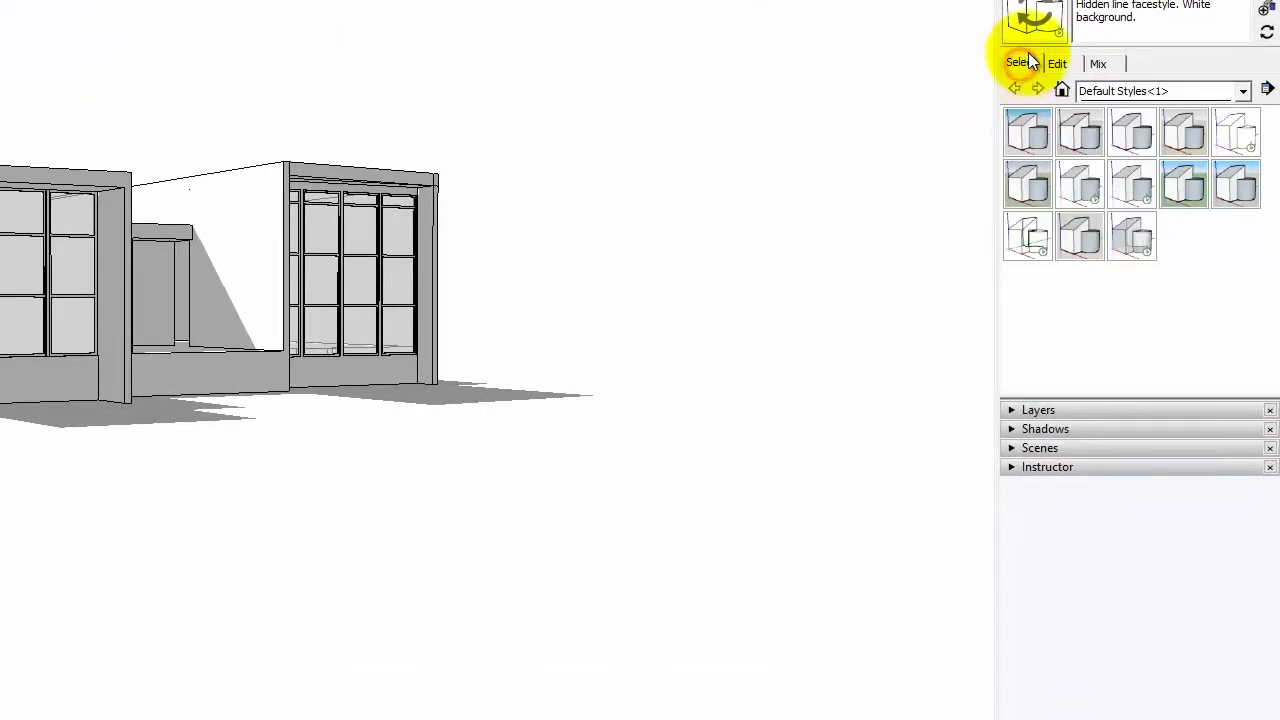
pyautogui.click(1200, 91)
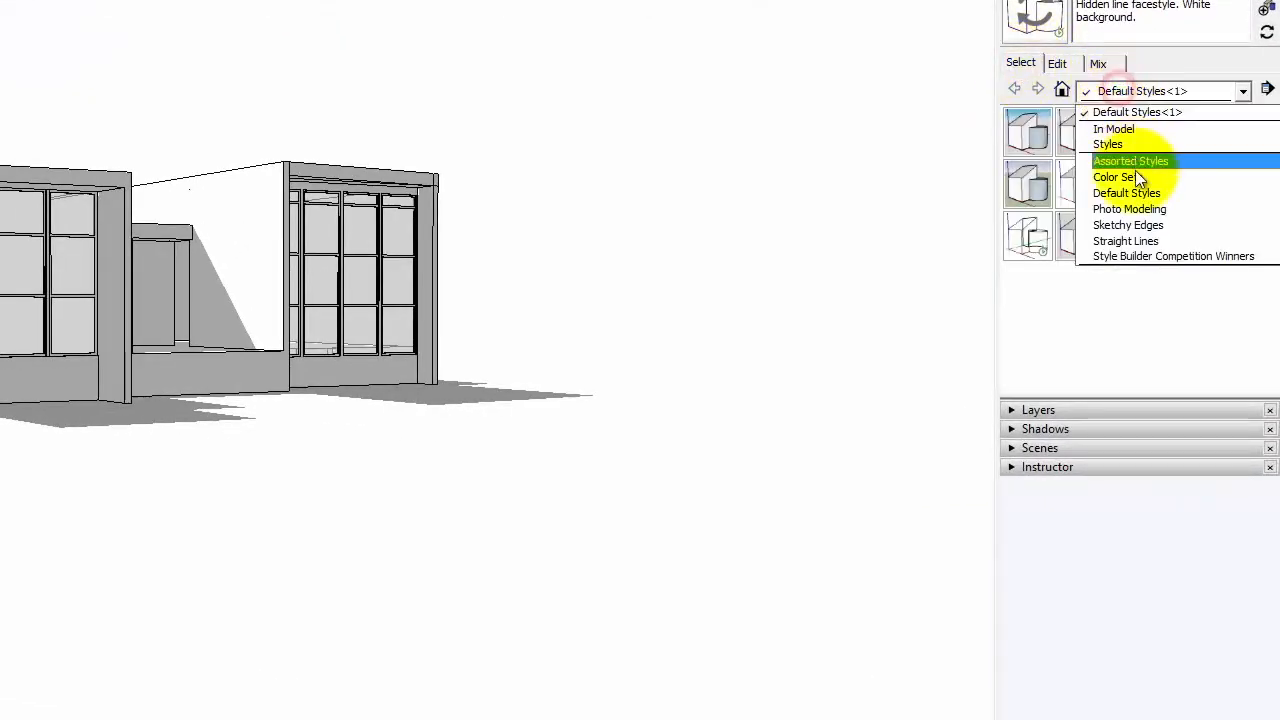
pyautogui.click(1143, 222)
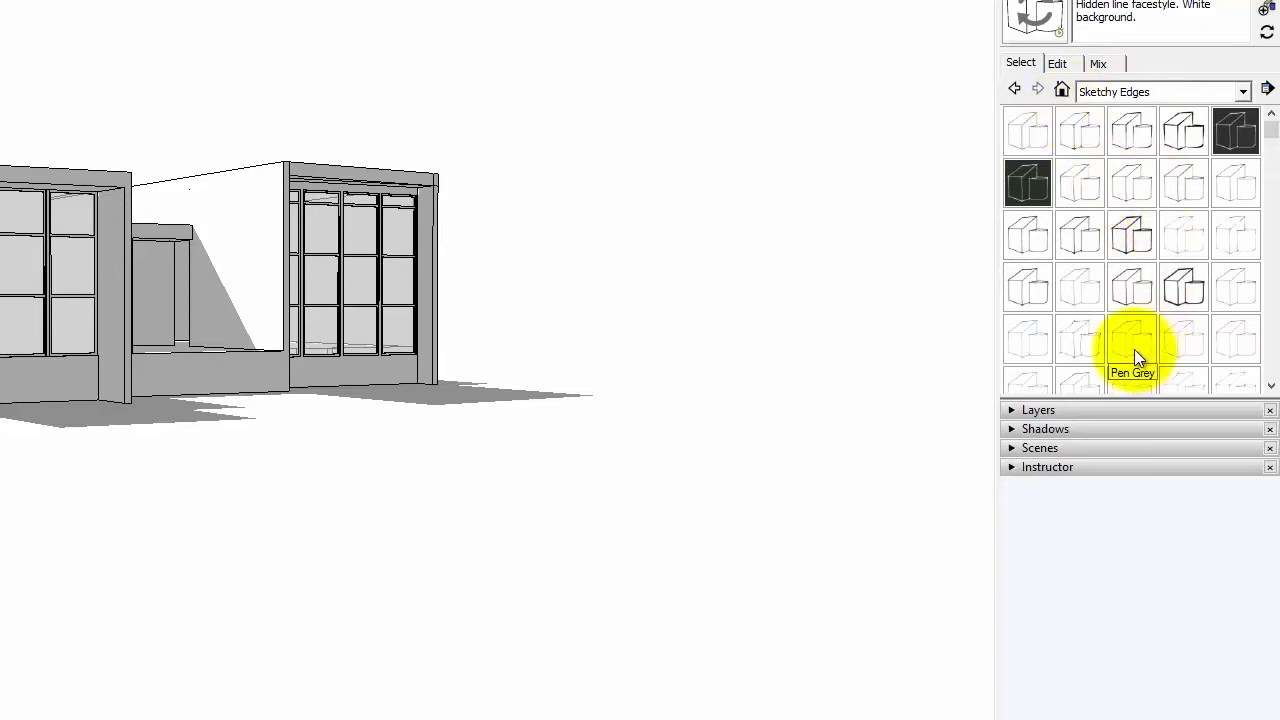
pyautogui.click(1080, 127)
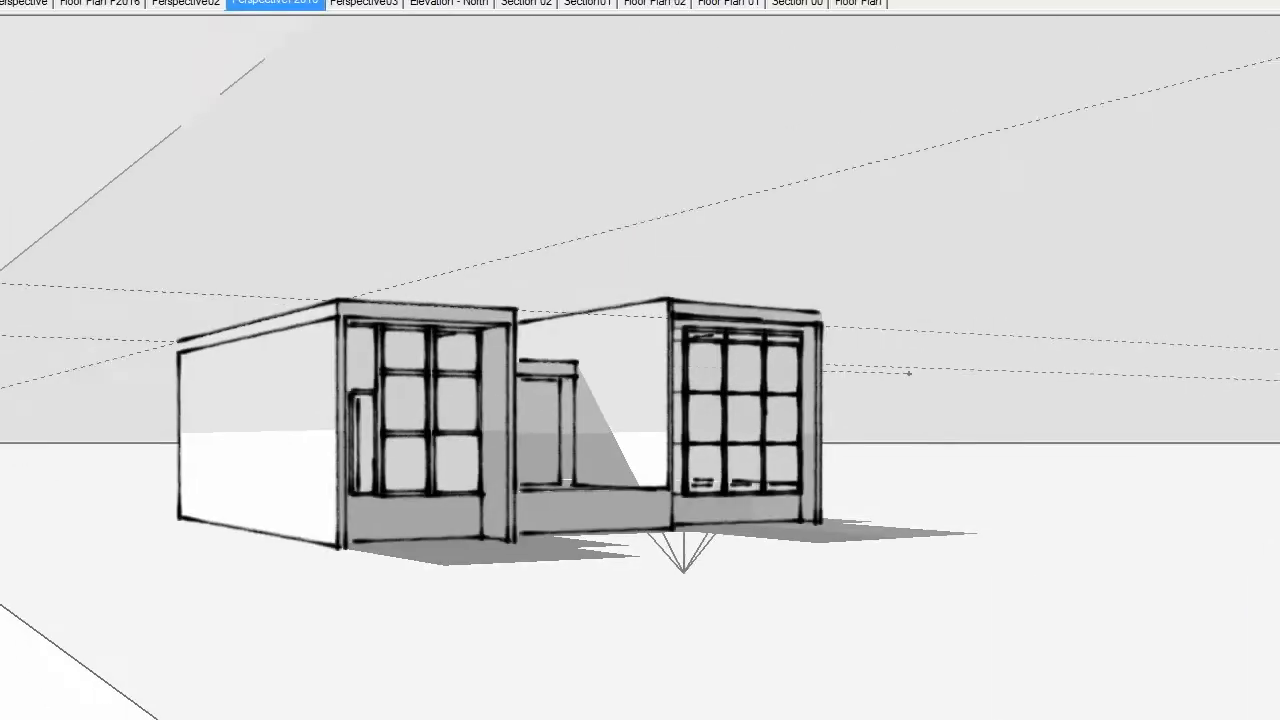
# - Hide the guides, section planes and section cuts, and turn shadows off in the airbrush view of the house
pyautogui.click(86, 32)
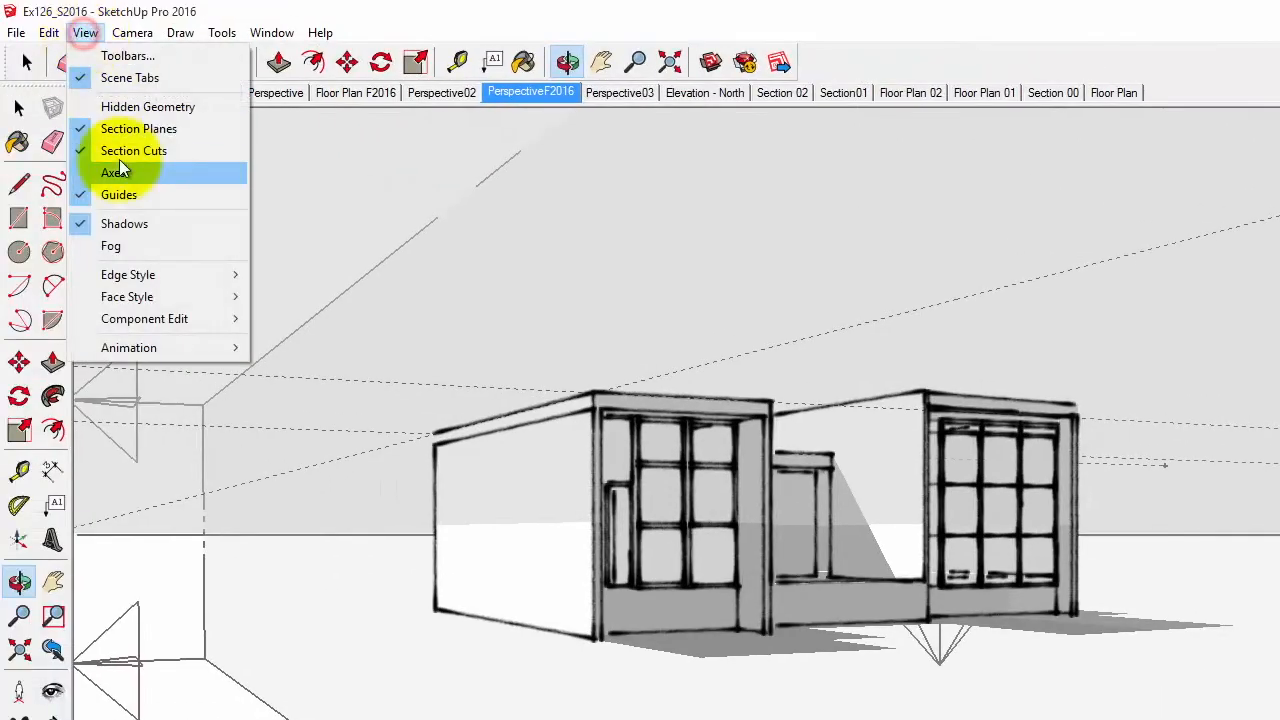
pyautogui.click(111, 195)
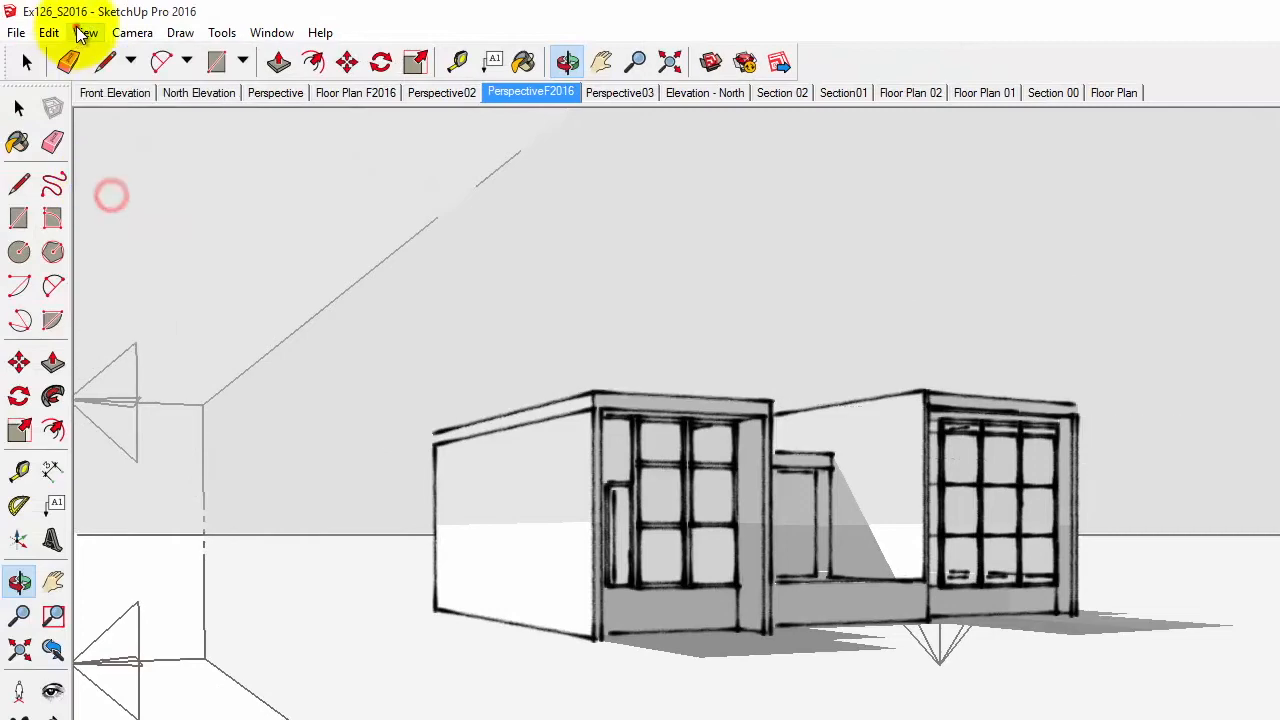
pyautogui.click(85, 32)
pyautogui.click(105, 128)
pyautogui.click(85, 32)
pyautogui.click(105, 151)
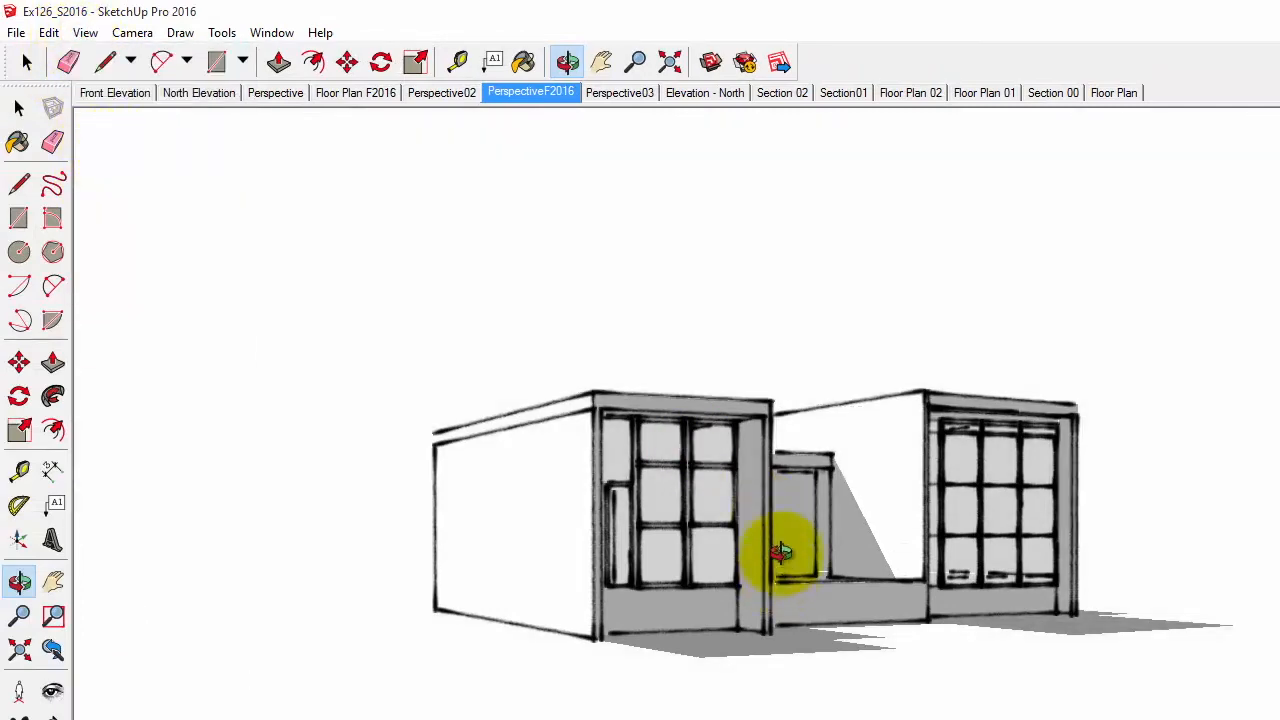
pyautogui.click(85, 32)
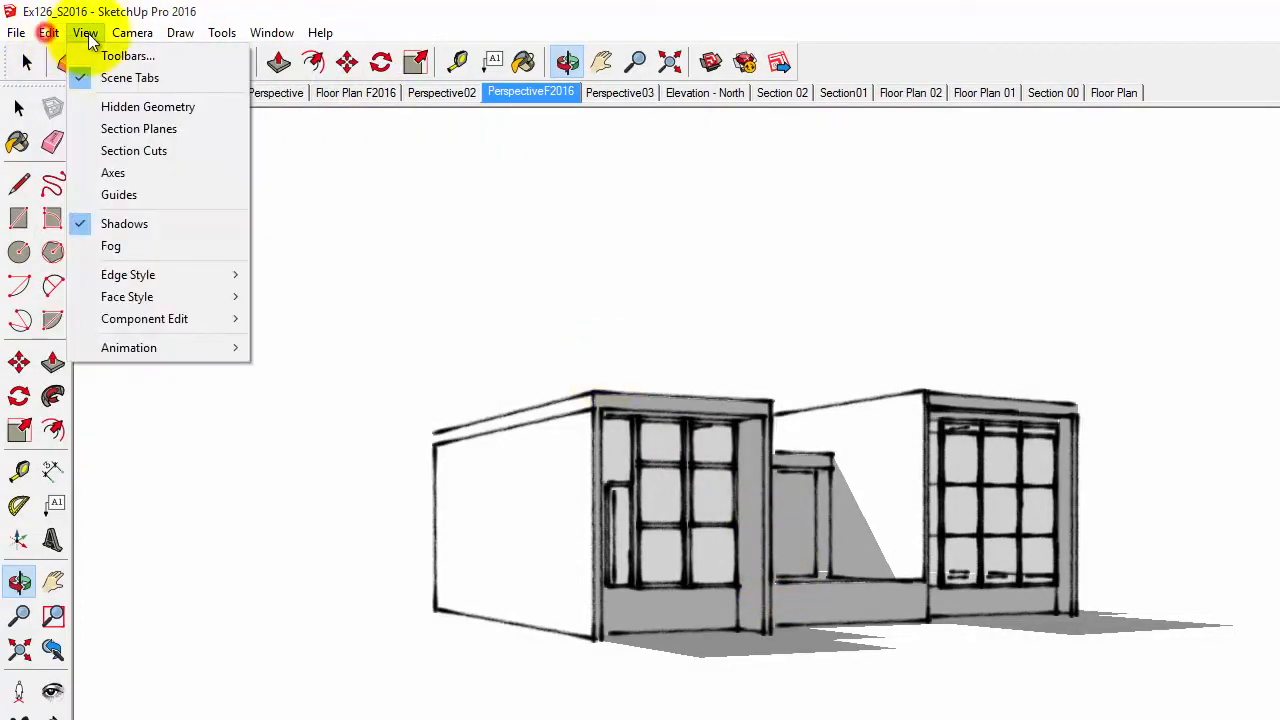
pyautogui.click(118, 222)
# - Export the airbrush-style house view as a 2D JPEG image named Ex130_F2016_airbrush in the F2016 folder
pyautogui.click(16, 33)
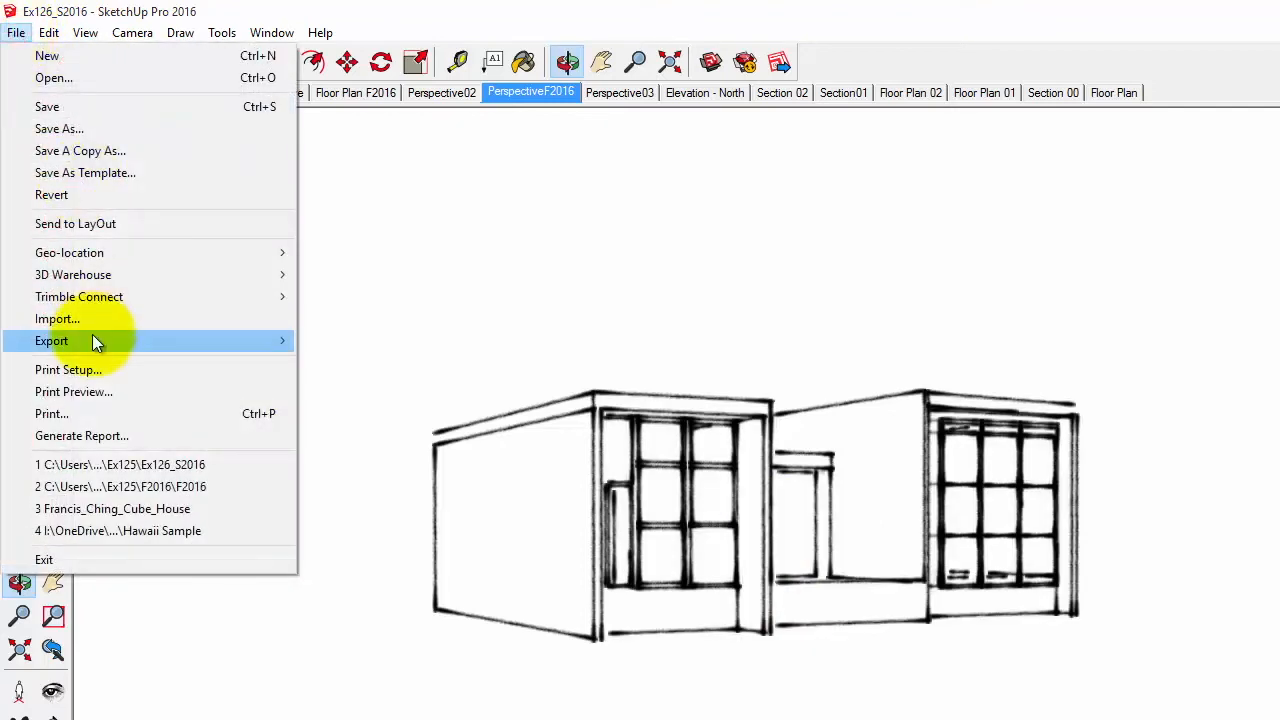
pyautogui.moveTo(240, 341)
pyautogui.click(322, 363)
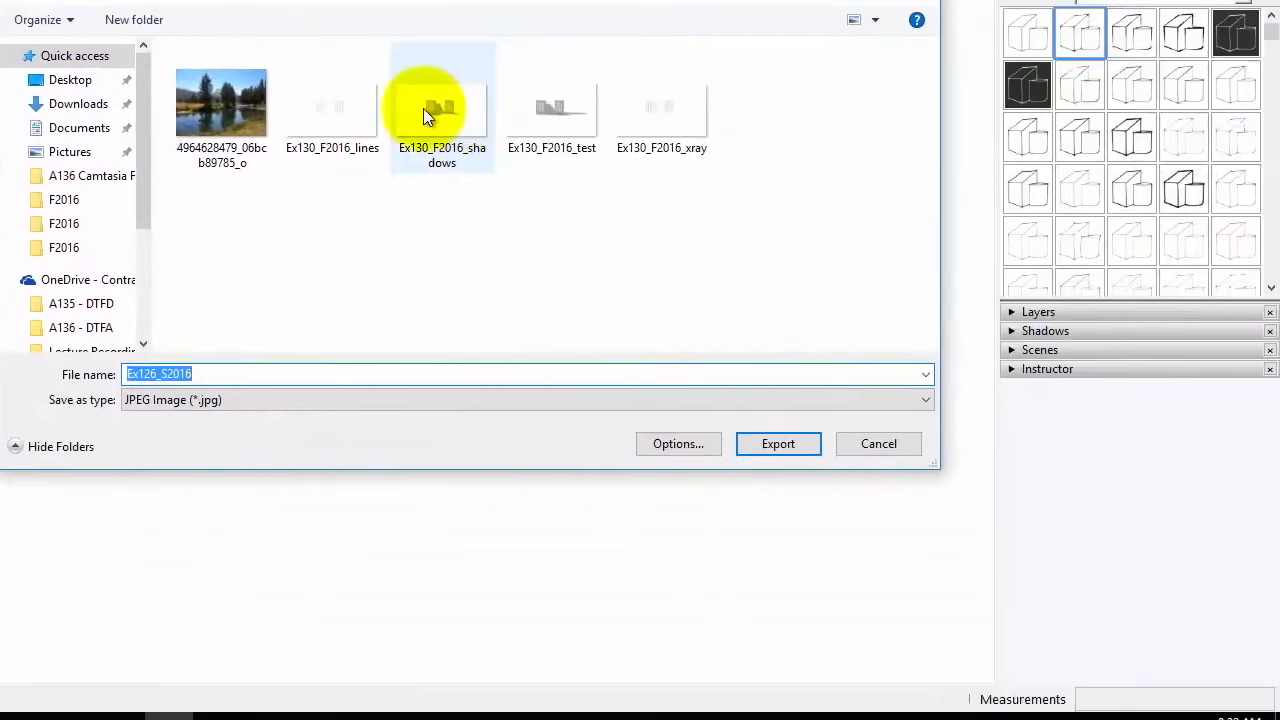
pyautogui.click(423, 108)
pyautogui.click(274, 369)
pyautogui.click(263, 373)
pyautogui.press('BackSpace')
pyautogui.press('BackSpace')
pyautogui.press('BackSpace')
pyautogui.press('BackSpace')
pyautogui.press('BackSpace')
pyautogui.press('BackSpace')
pyautogui.press('BackSpace')
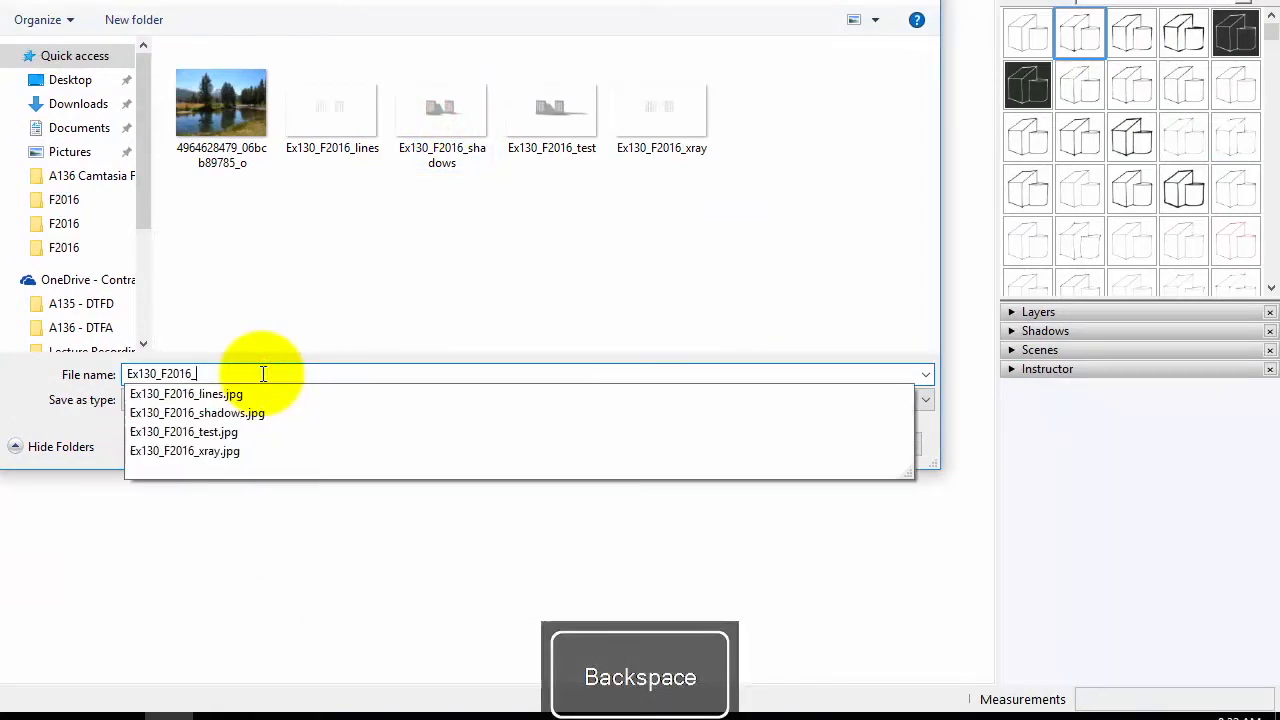
pyautogui.write('airbrush')
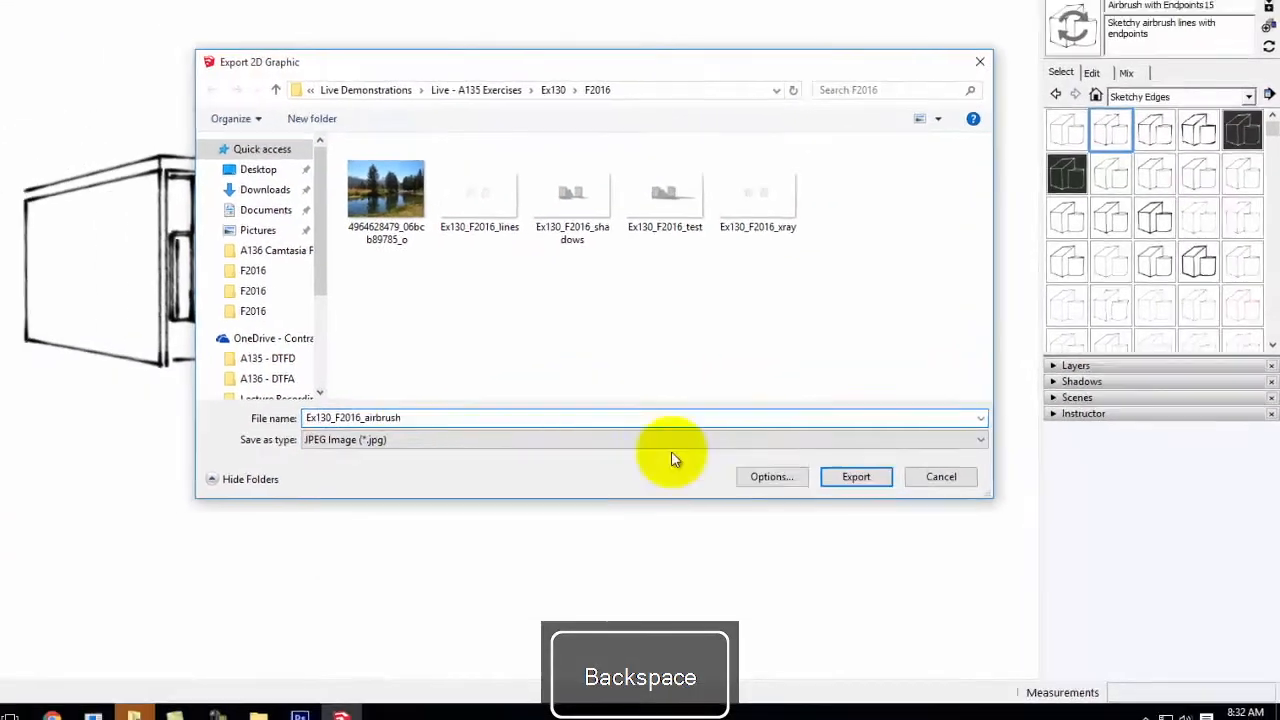
pyautogui.click(778, 443)
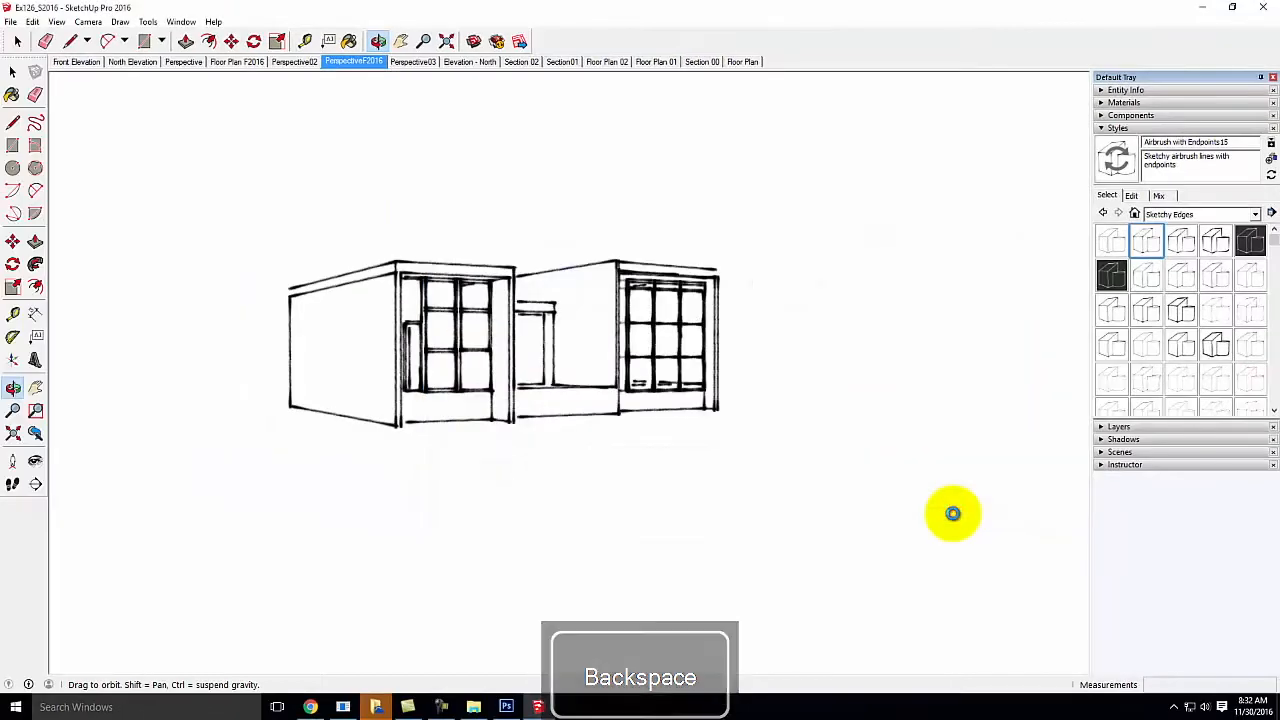
# - Apply the Pen Grey sketchy style to the house view and hide its section planes, section cuts and guides
pyautogui.click(1183, 378)
pyautogui.click(57, 22)
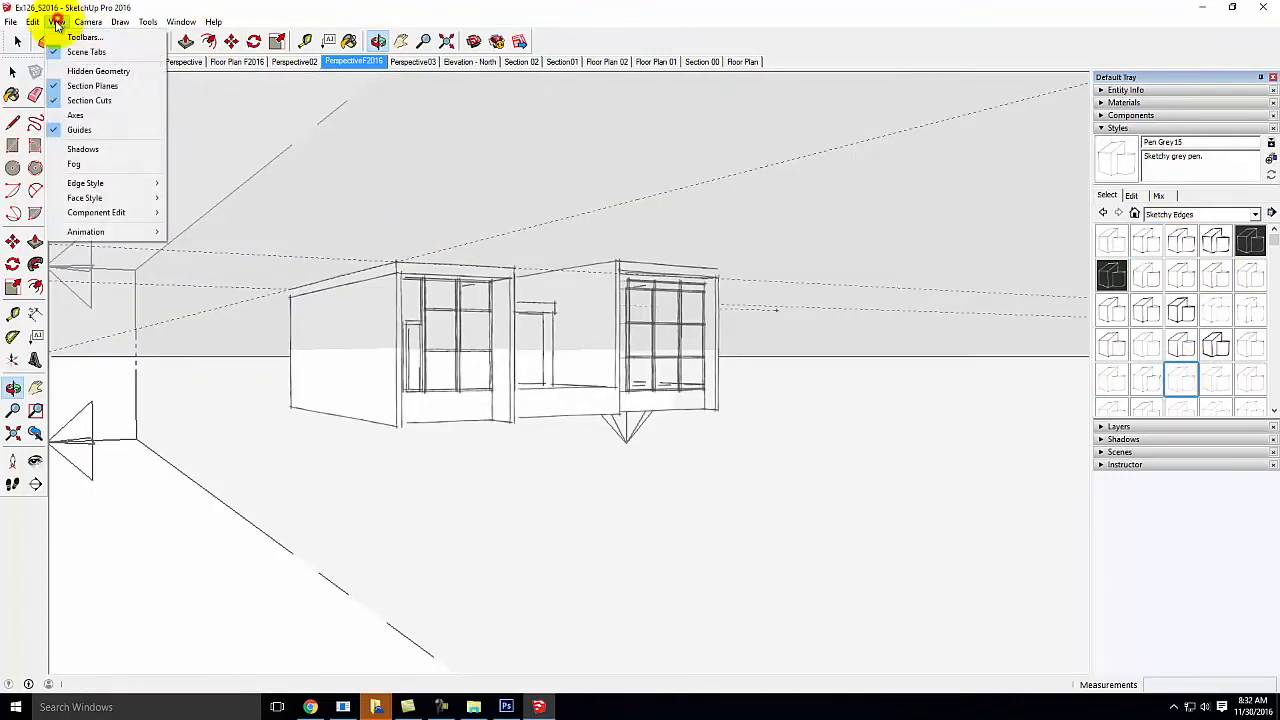
pyautogui.click(92, 85)
pyautogui.click(57, 22)
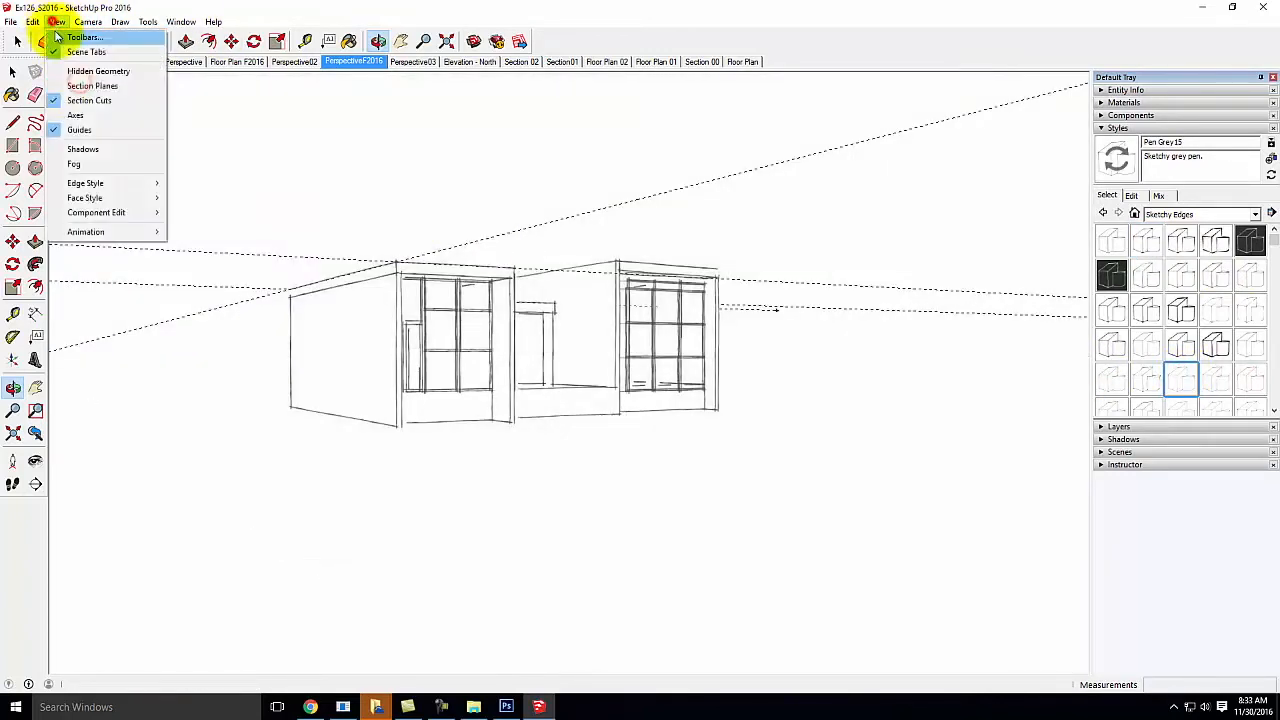
pyautogui.click(85, 100)
pyautogui.click(57, 22)
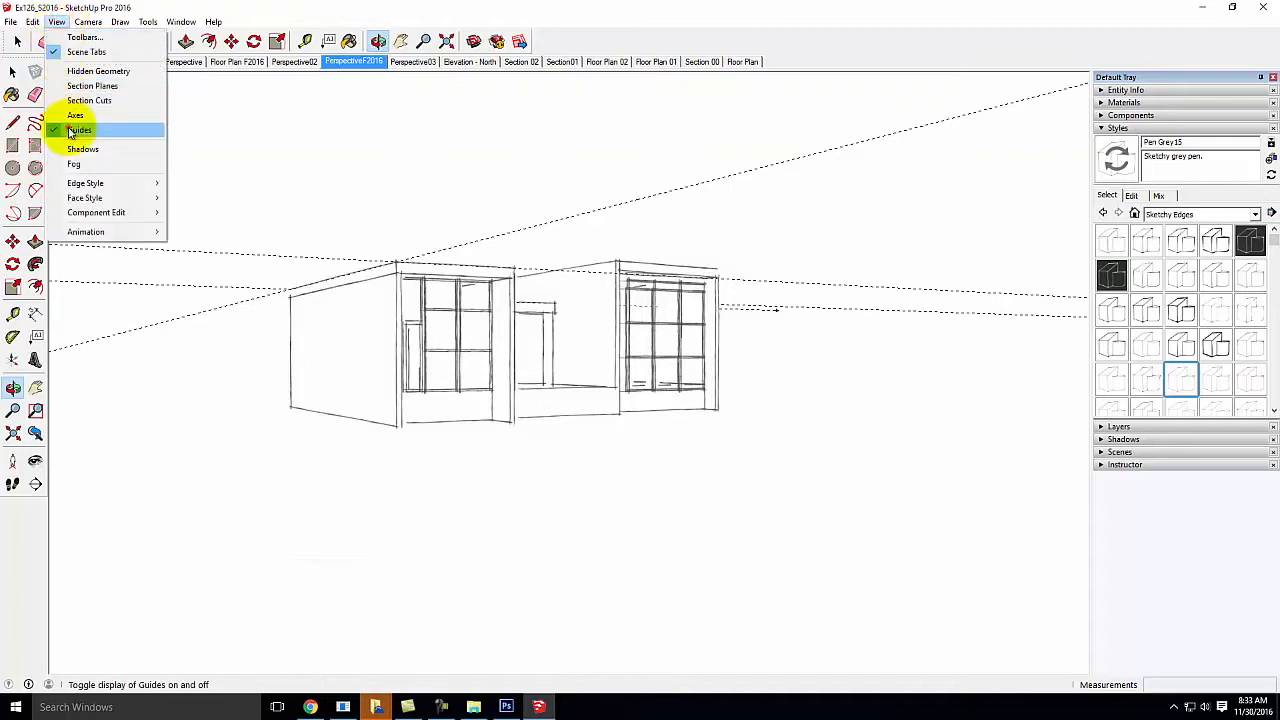
pyautogui.click(75, 130)
# - Export the pen-style house view as a 2D JPEG image named Ex130_F2016_pengray in the F2016 folder
pyautogui.click(10, 22)
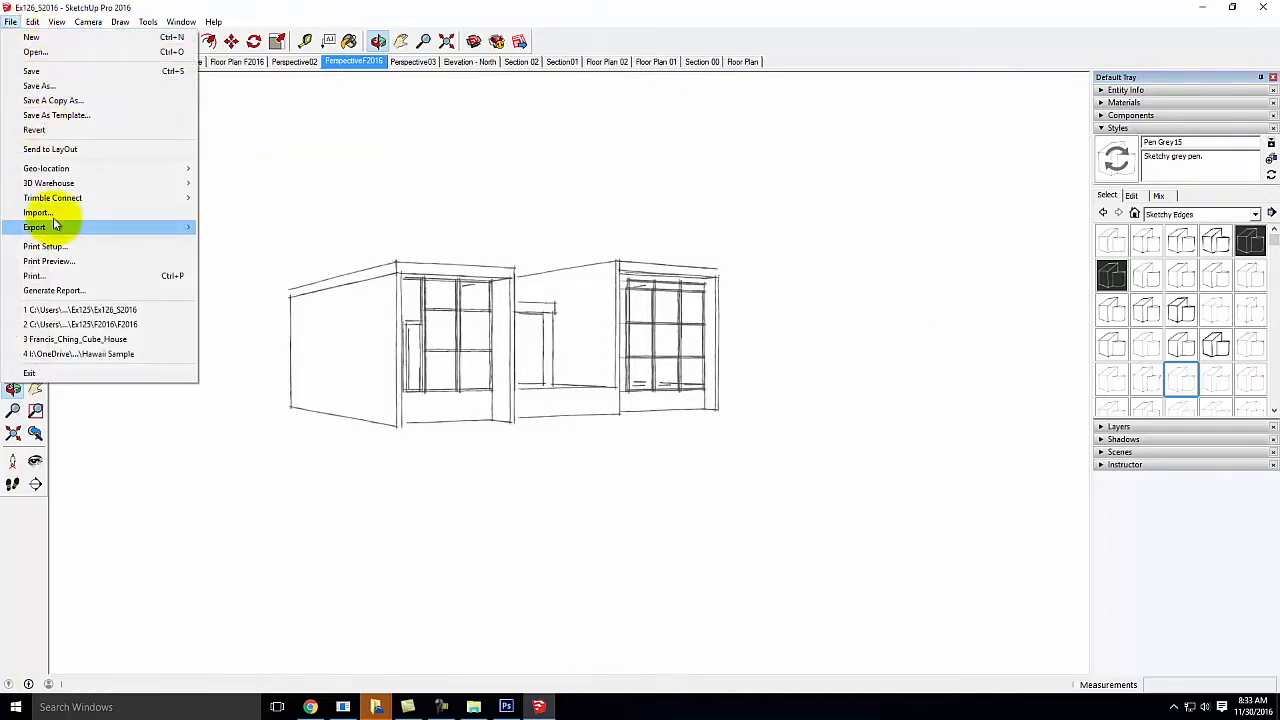
pyautogui.moveTo(56, 226)
pyautogui.click(237, 243)
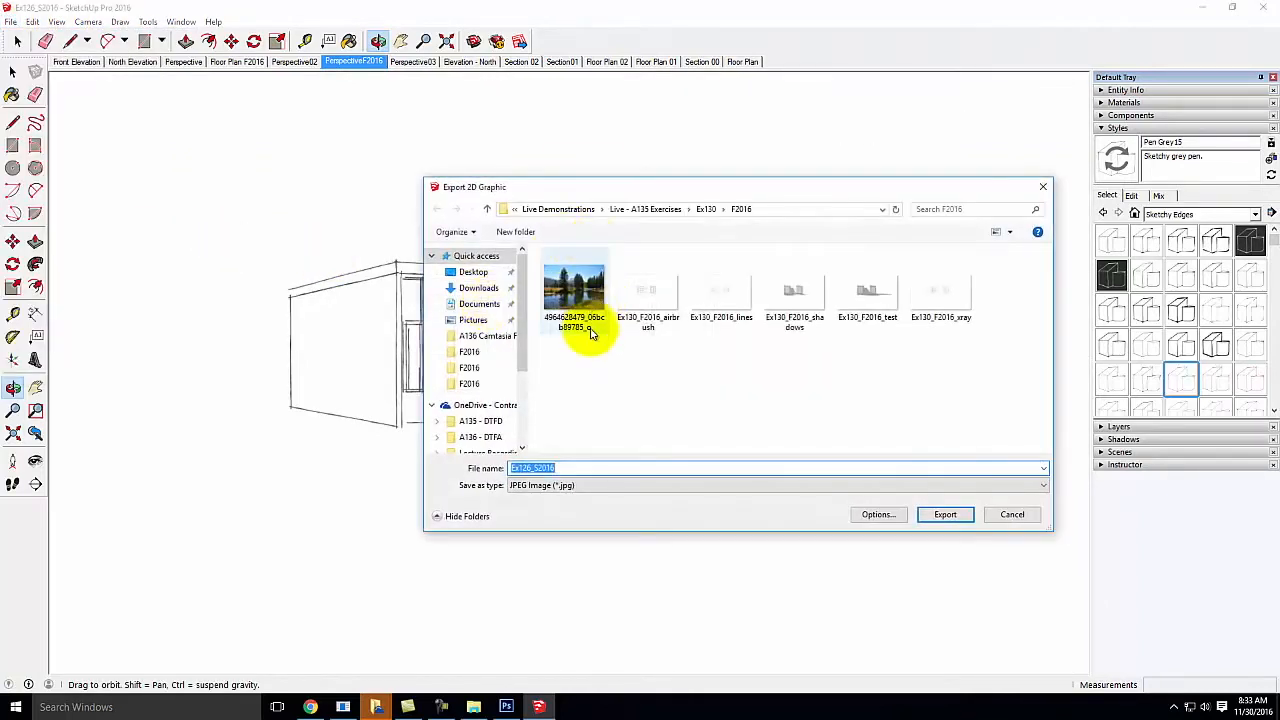
pyautogui.click(650, 296)
pyautogui.click(600, 468)
pyautogui.press('BackSpace')
pyautogui.press('BackSpace')
pyautogui.press('BackSpace')
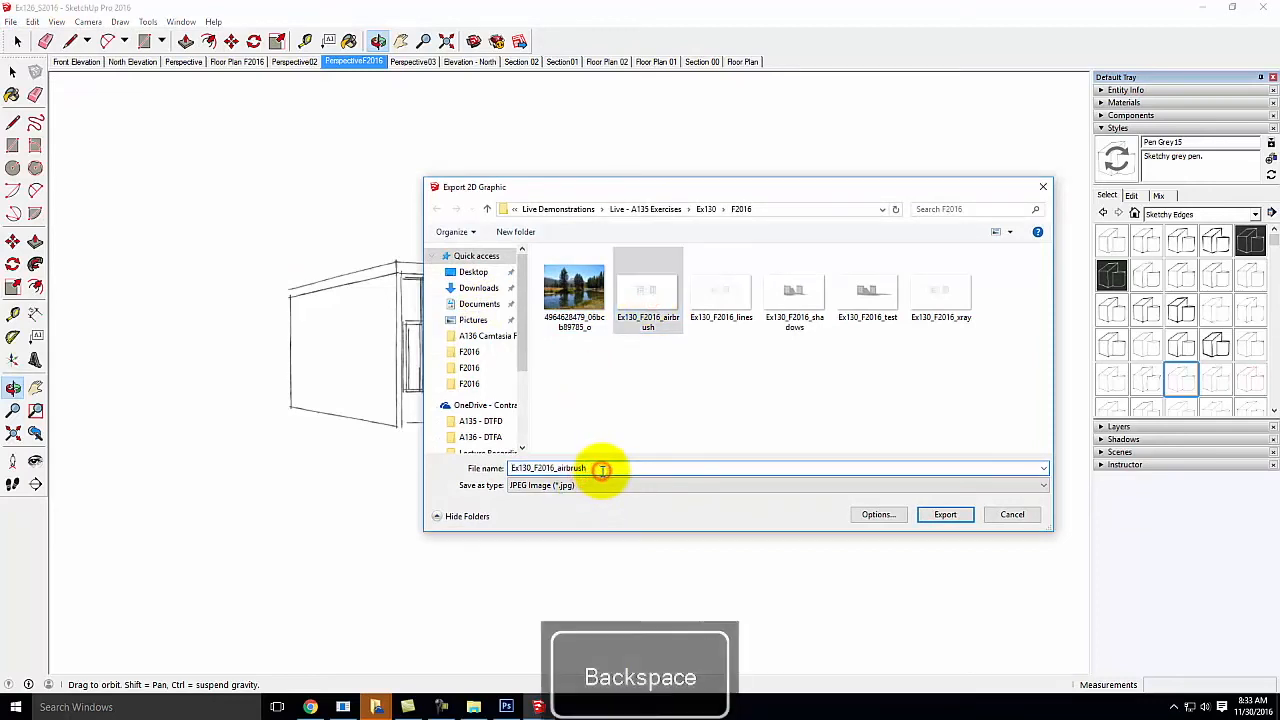
pyautogui.press('BackSpace')
pyautogui.write('pengray')
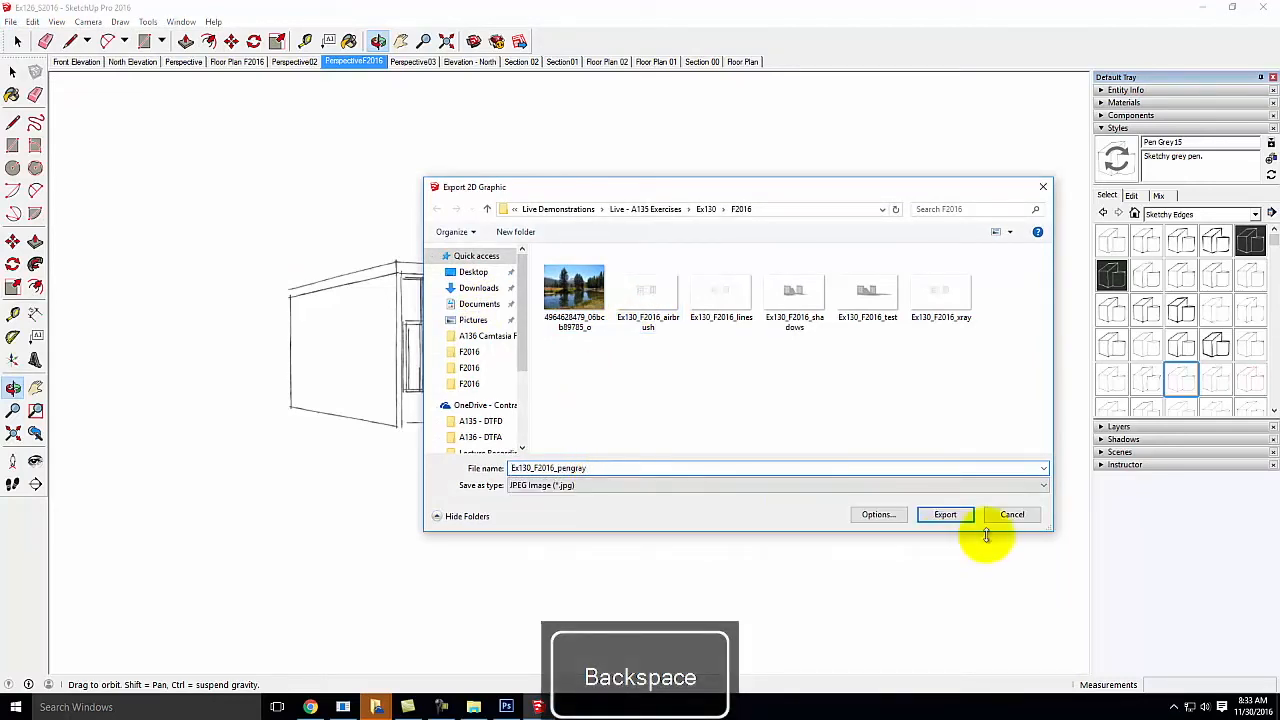
pyautogui.click(938, 512)
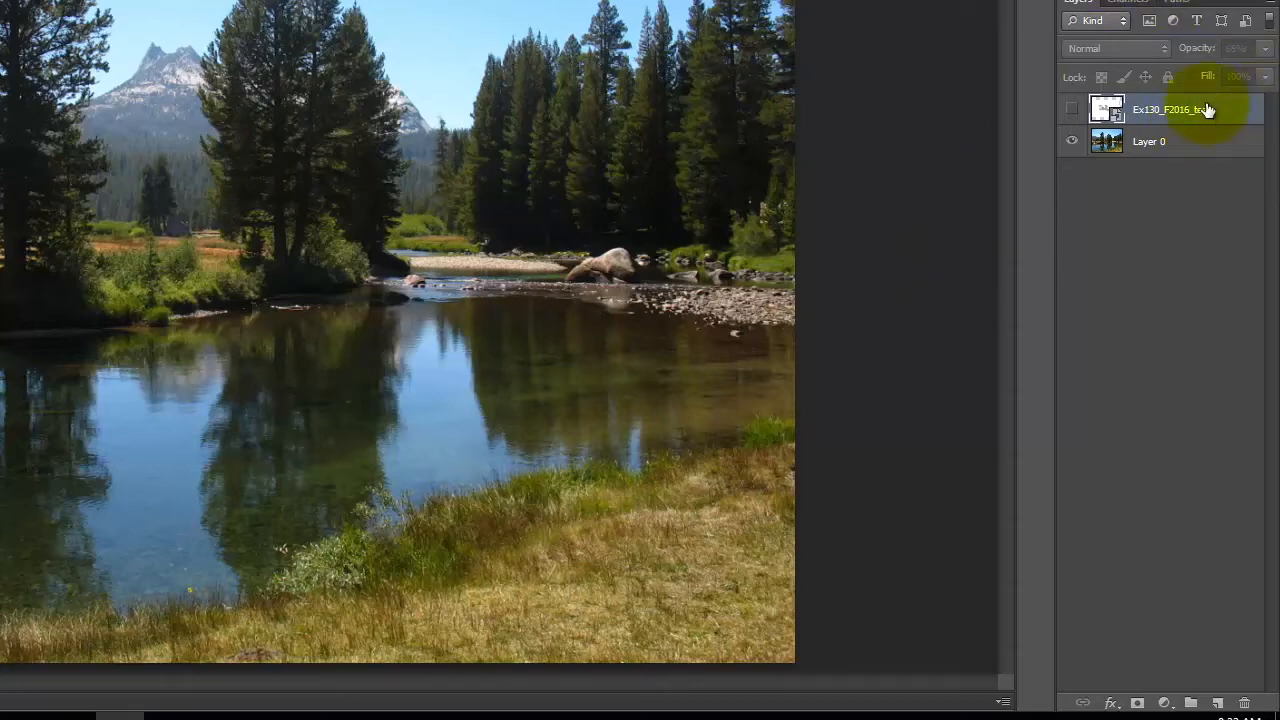
# - In Photoshop, show the Ex130_F2016_test layer over the meadow photo and create a new blank document
pyautogui.click(1071, 110)
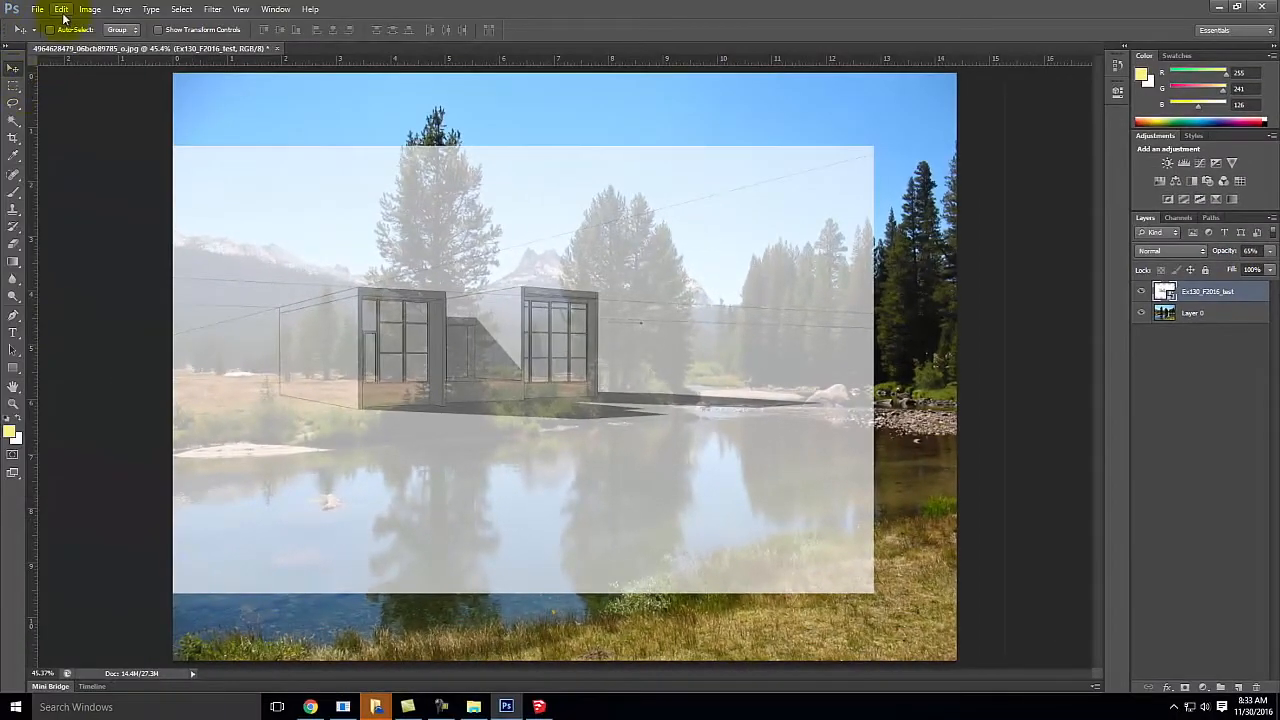
pyautogui.click(63, 10)
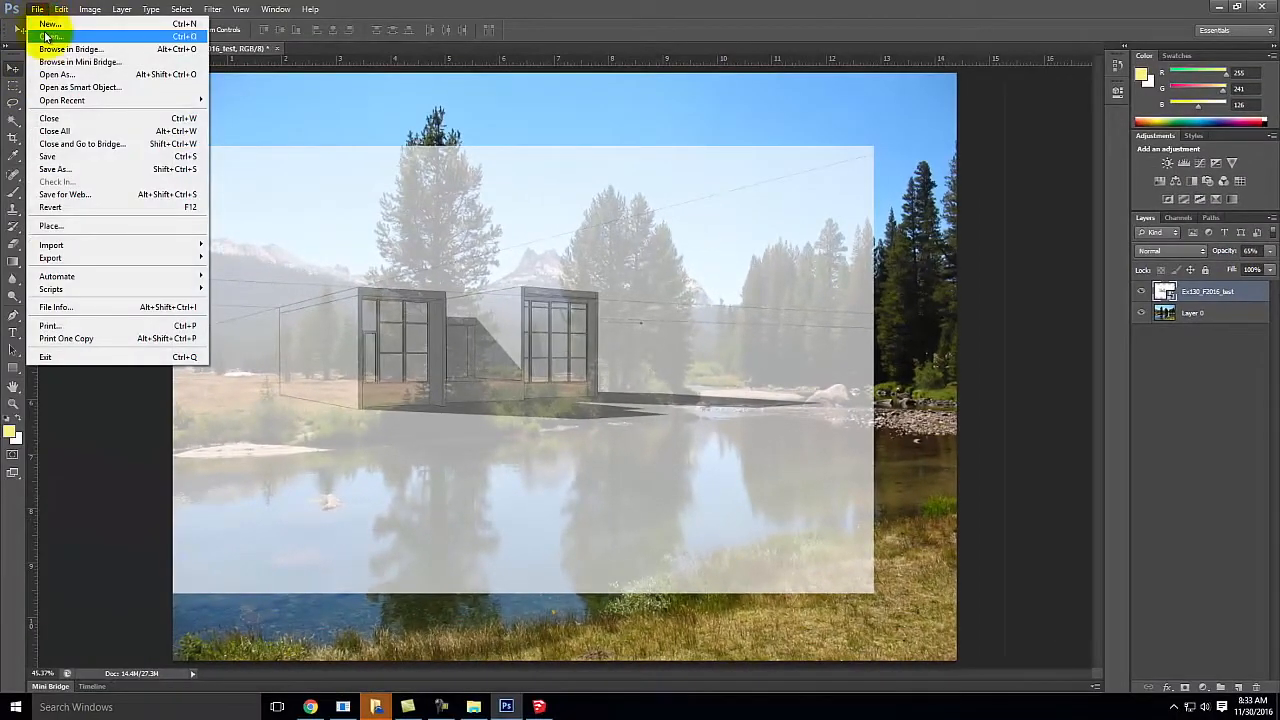
pyautogui.click(44, 24)
pyautogui.click(771, 180)
# - Open the Ex130_F2016_lines image from the F2016 folder
pyautogui.click(40, 10)
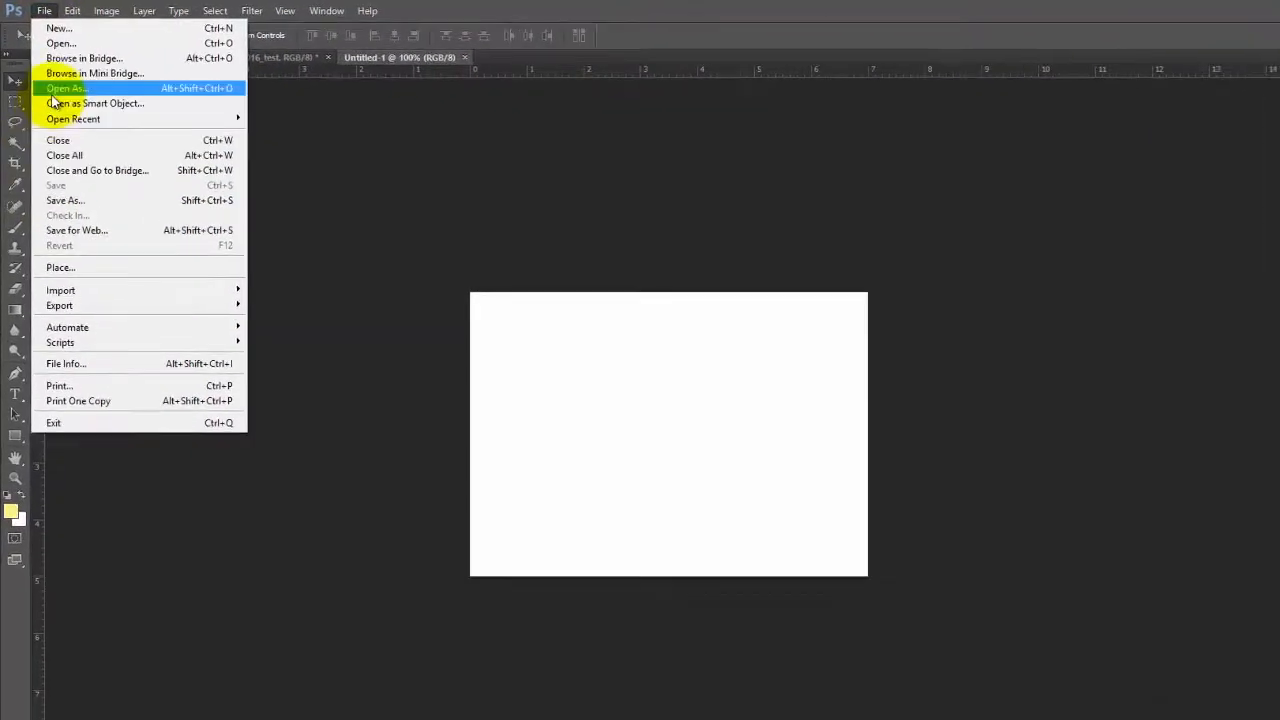
pyautogui.click(61, 43)
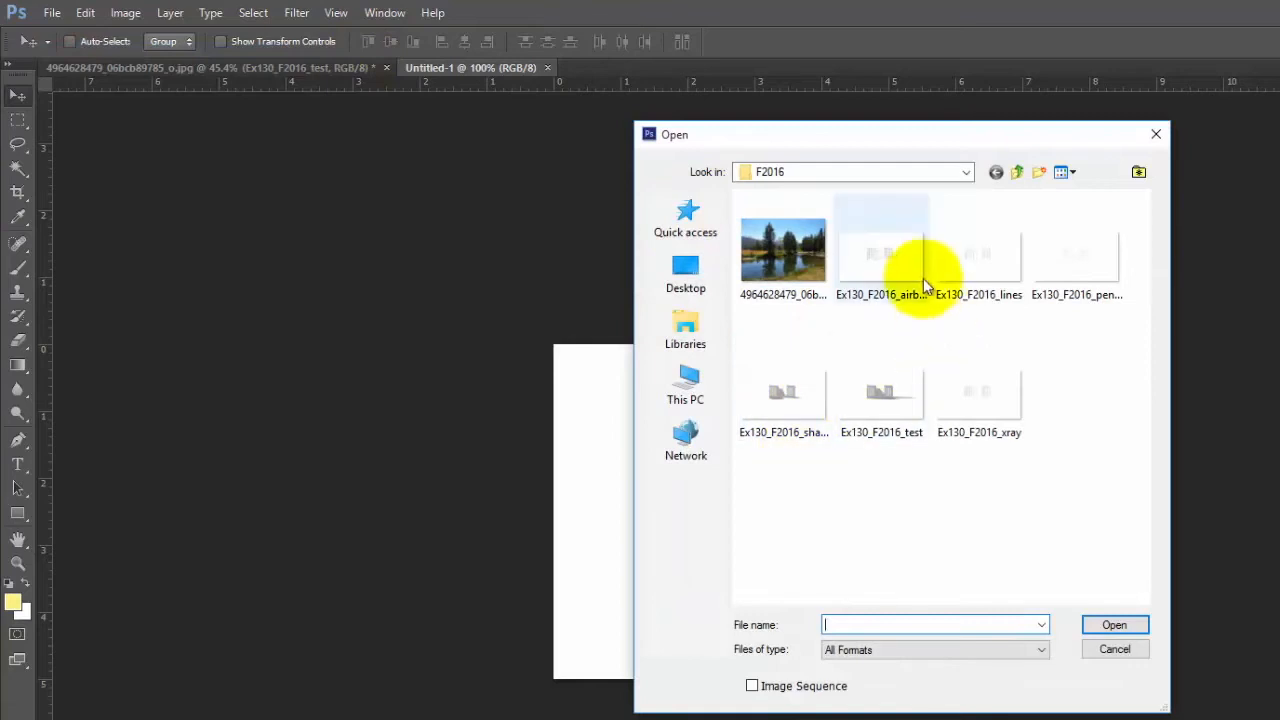
pyautogui.click(977, 260)
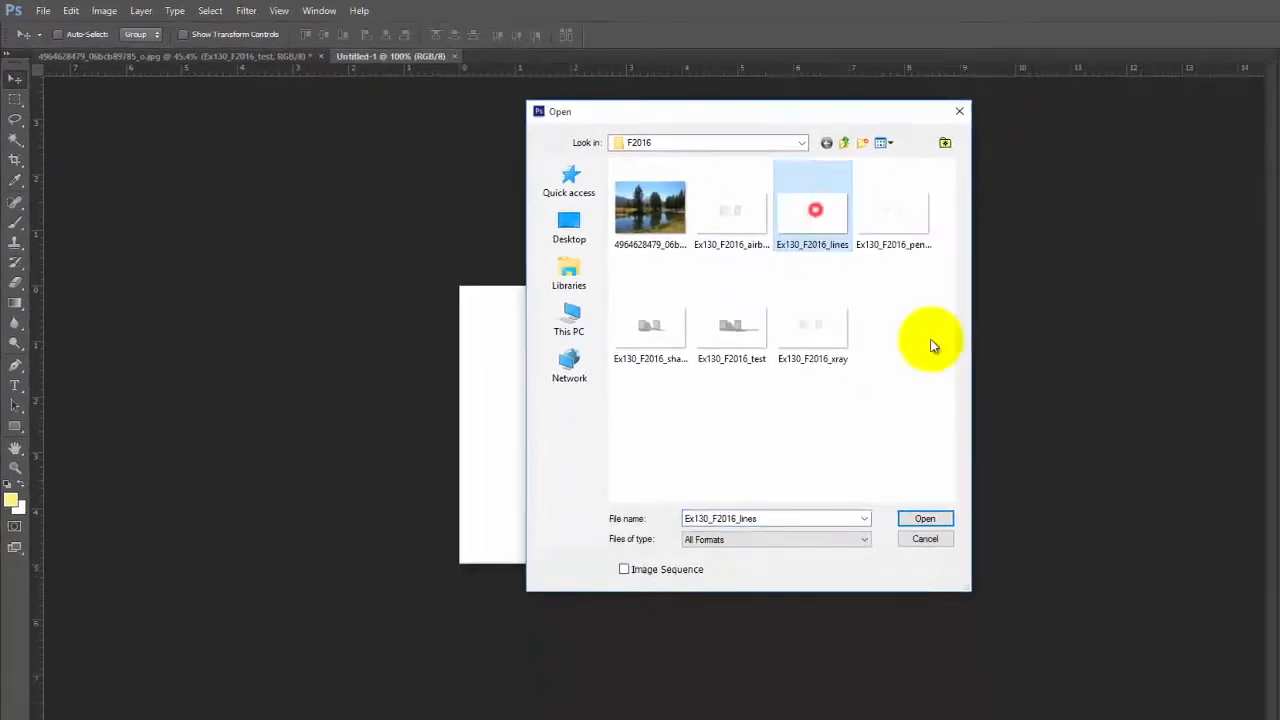
pyautogui.click(1114, 624)
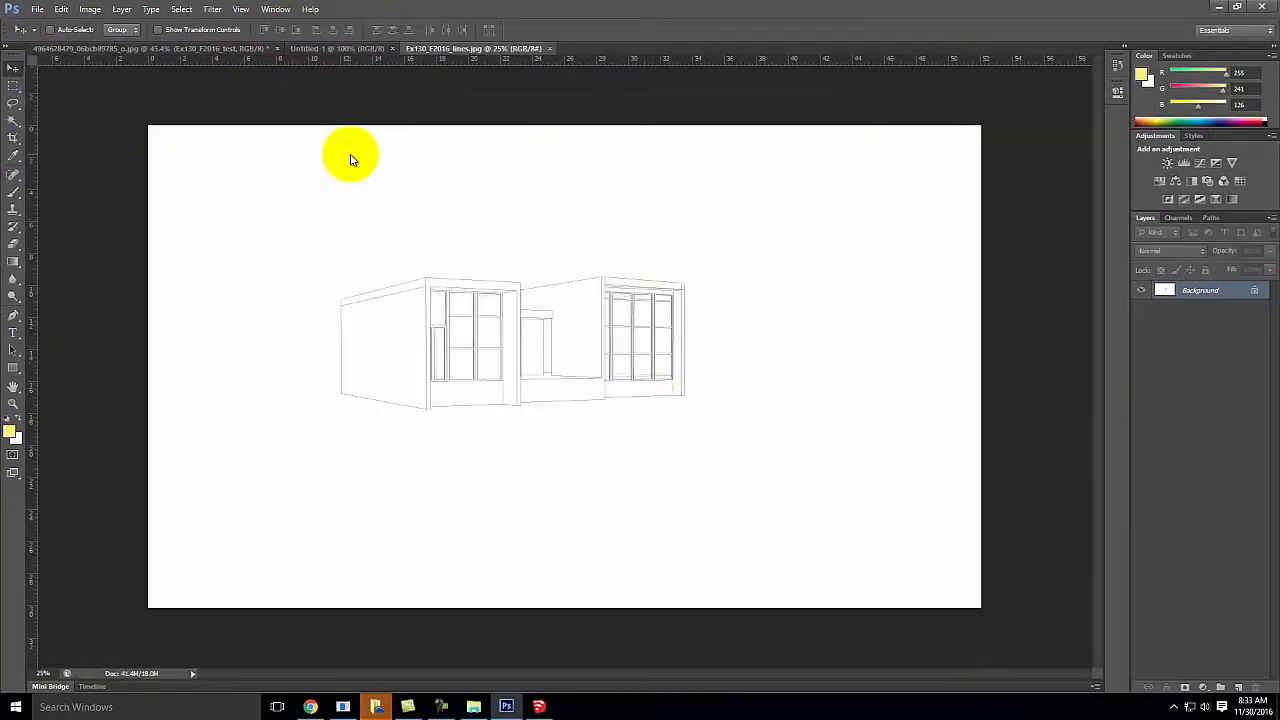
# - Place the Ex130_F2016_xray image from the F2016 folder as a layer over the lines image
pyautogui.click(32, 9)
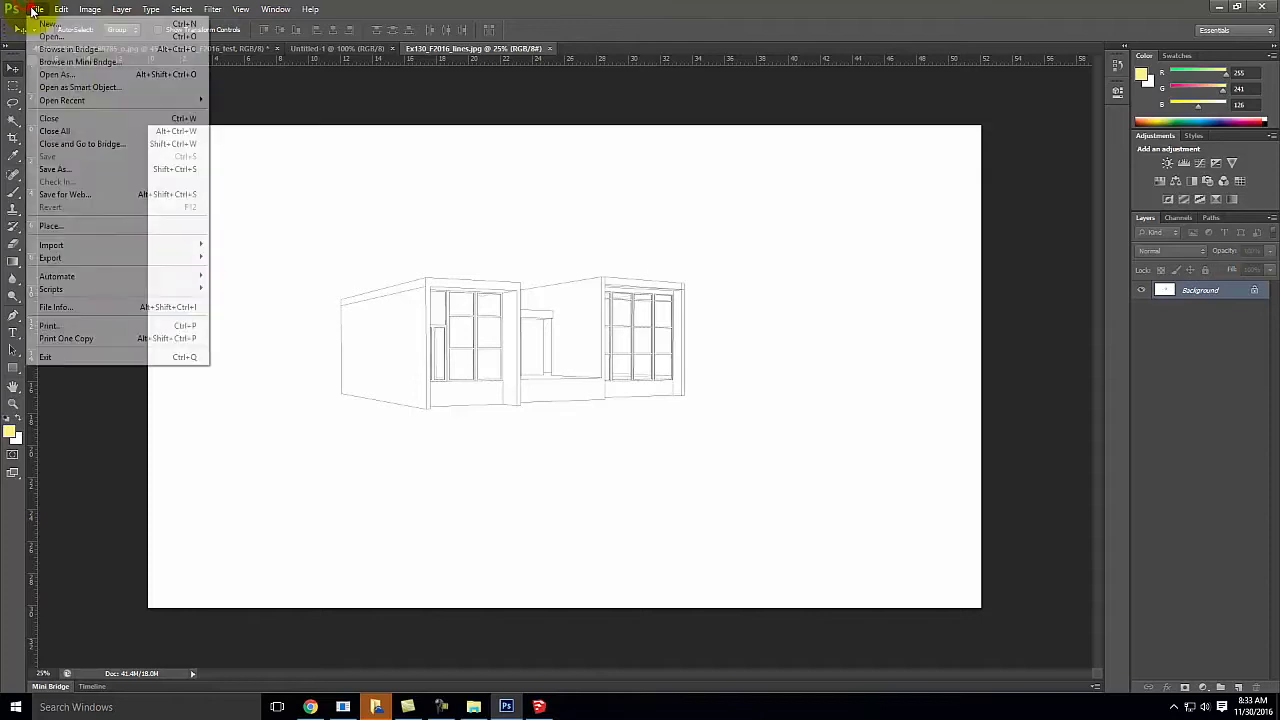
pyautogui.click(96, 227)
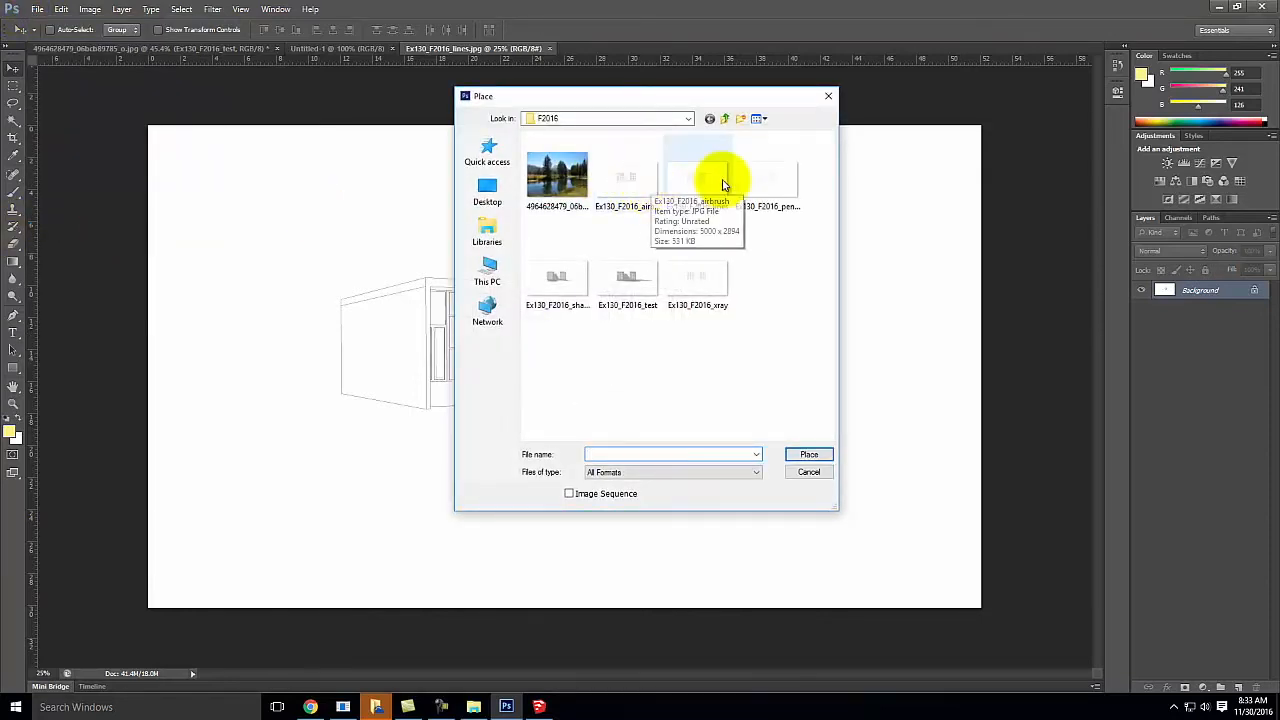
pyautogui.click(688, 276)
pyautogui.click(812, 455)
pyautogui.click(667, 29)
# - Place the Ex130_F2016_airbrush image as a new layer above the X-ray layer
pyautogui.click(38, 10)
pyautogui.click(80, 226)
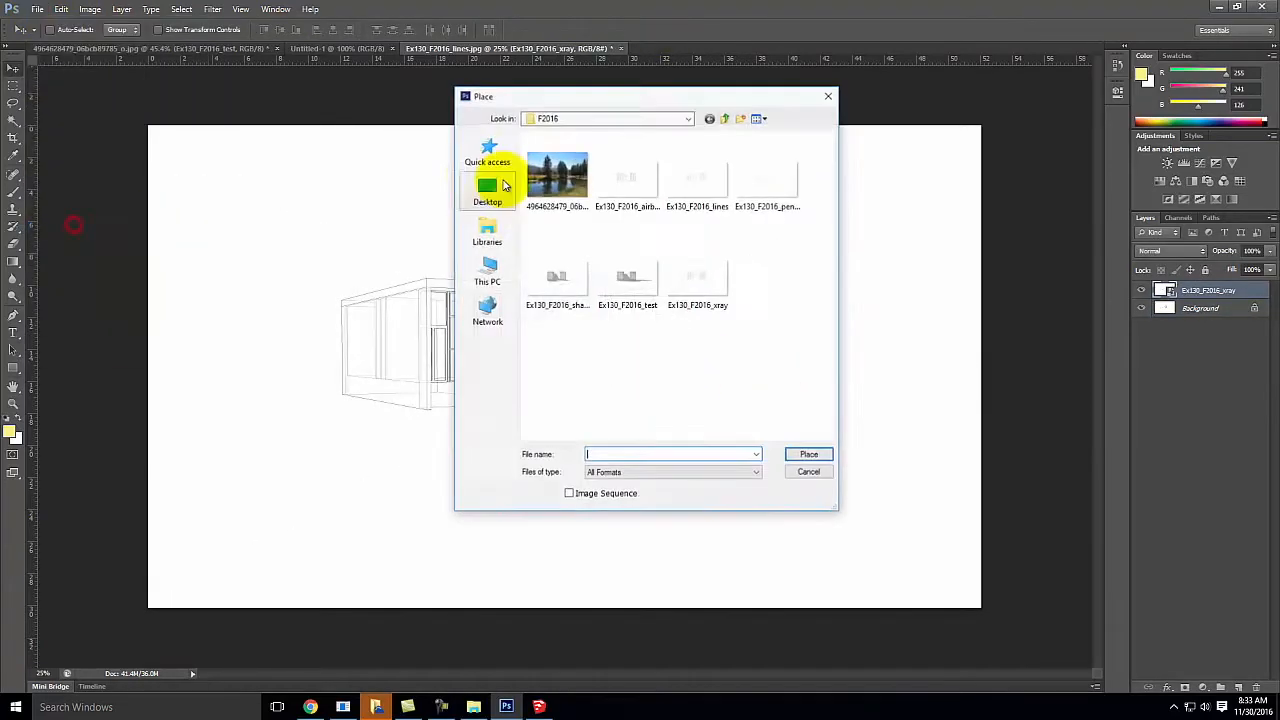
pyautogui.click(630, 178)
pyautogui.click(809, 454)
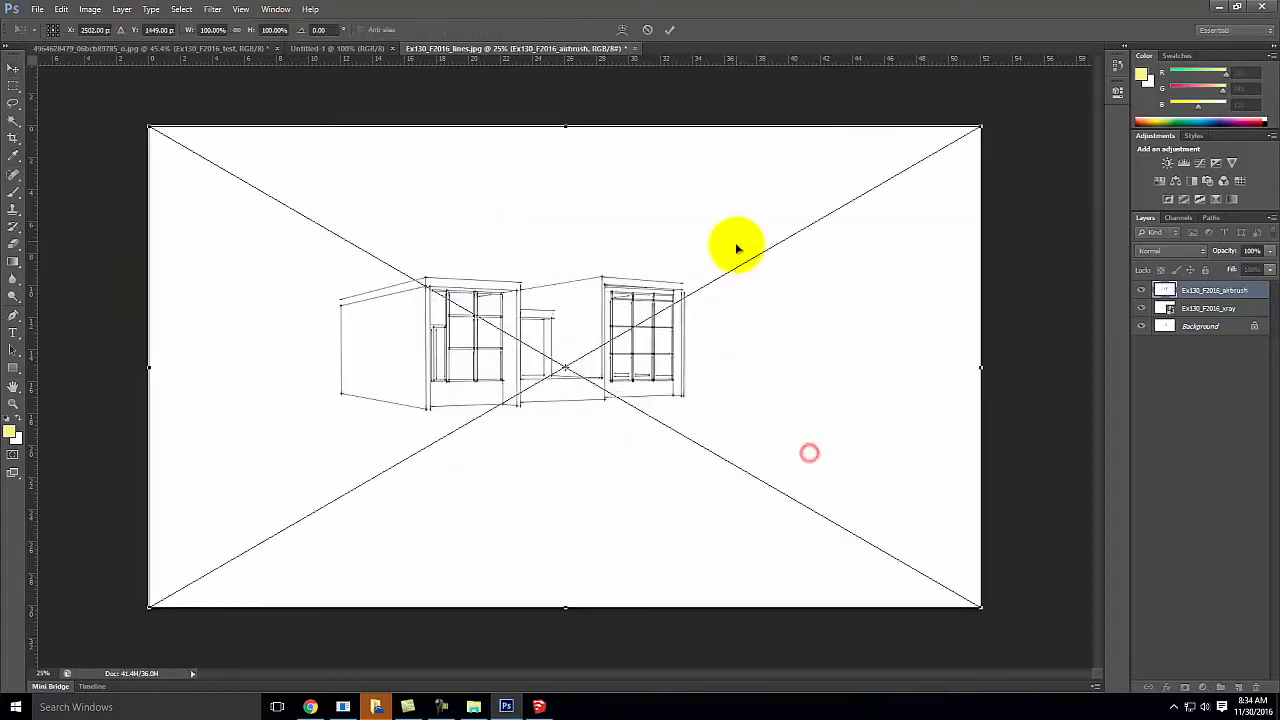
pyautogui.click(671, 30)
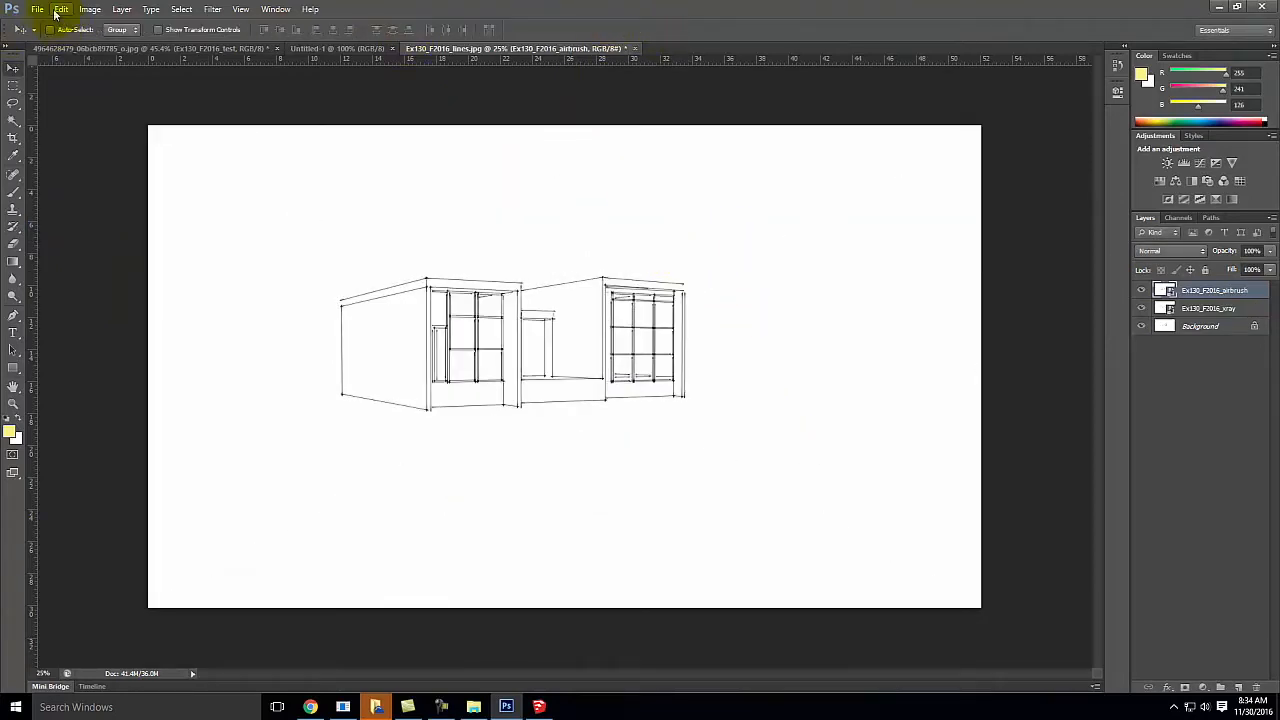
# - Place the Ex130_F2016_pengray image as a new layer above the airbrush layer
pyautogui.click(37, 10)
pyautogui.click(68, 224)
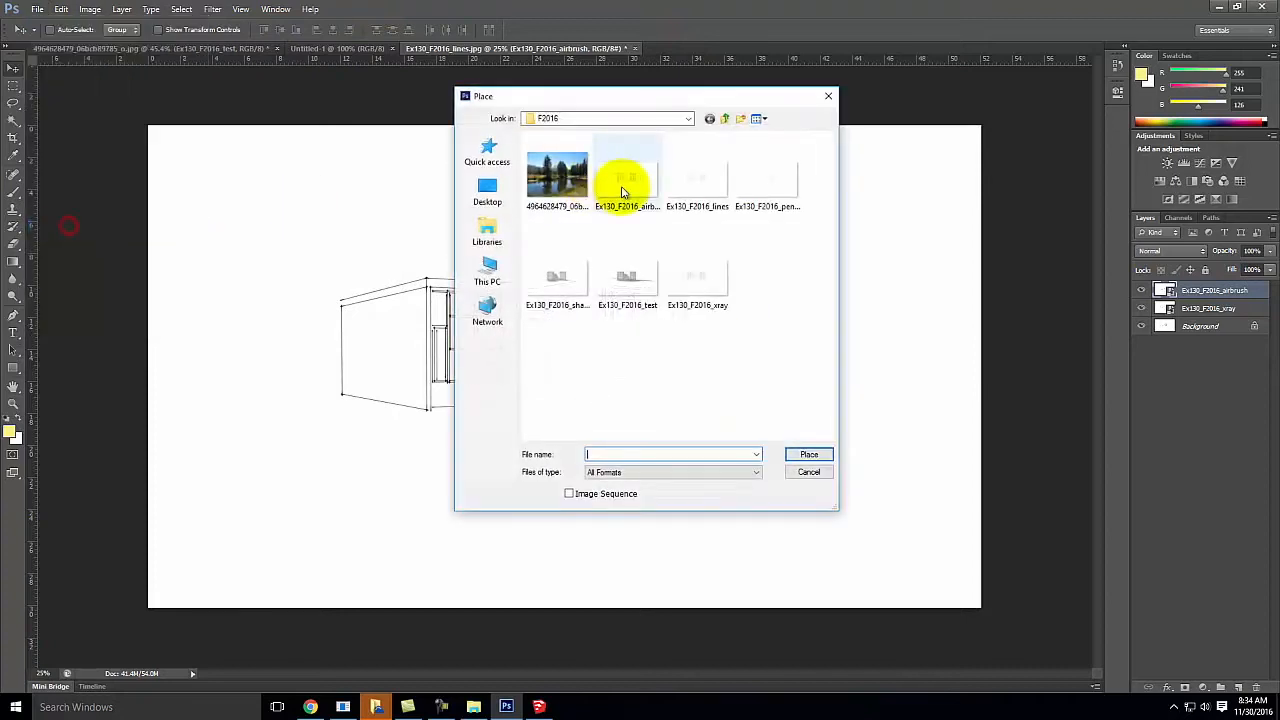
pyautogui.click(784, 190)
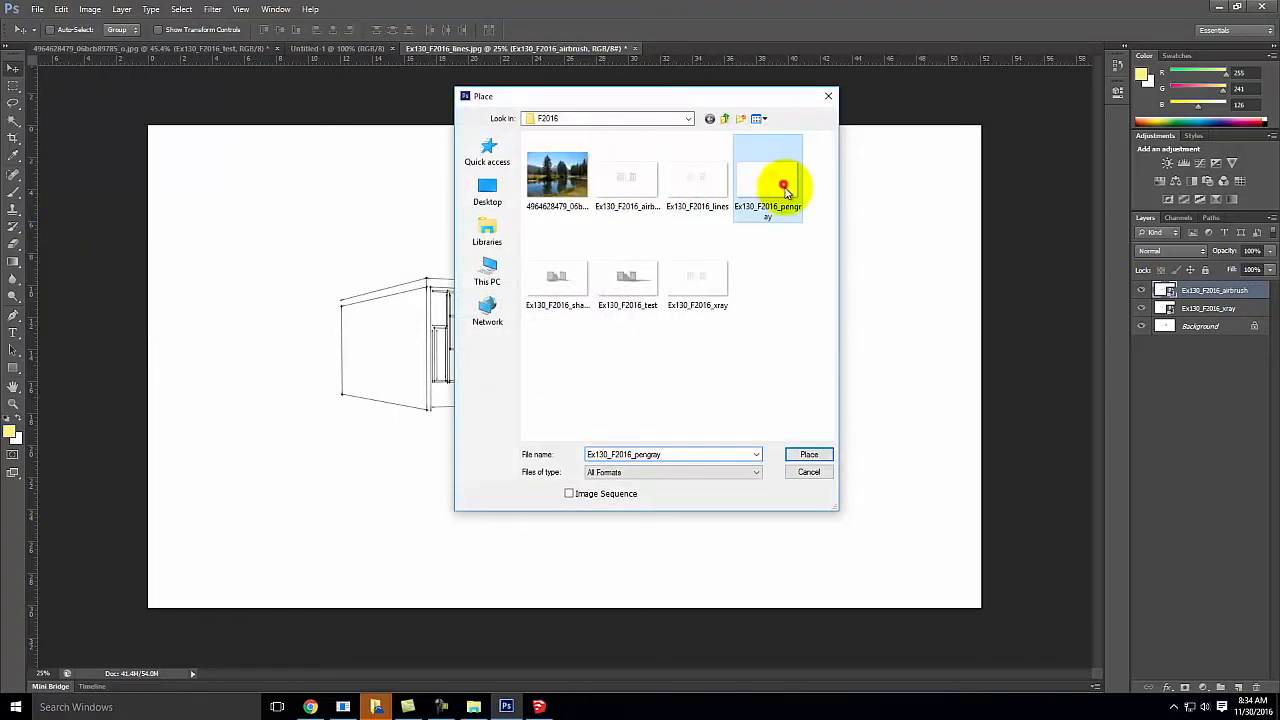
pyautogui.click(809, 455)
pyautogui.click(669, 29)
# - Place the Ex130_F2016_shadows image as a new layer above the pengray layer
pyautogui.click(37, 10)
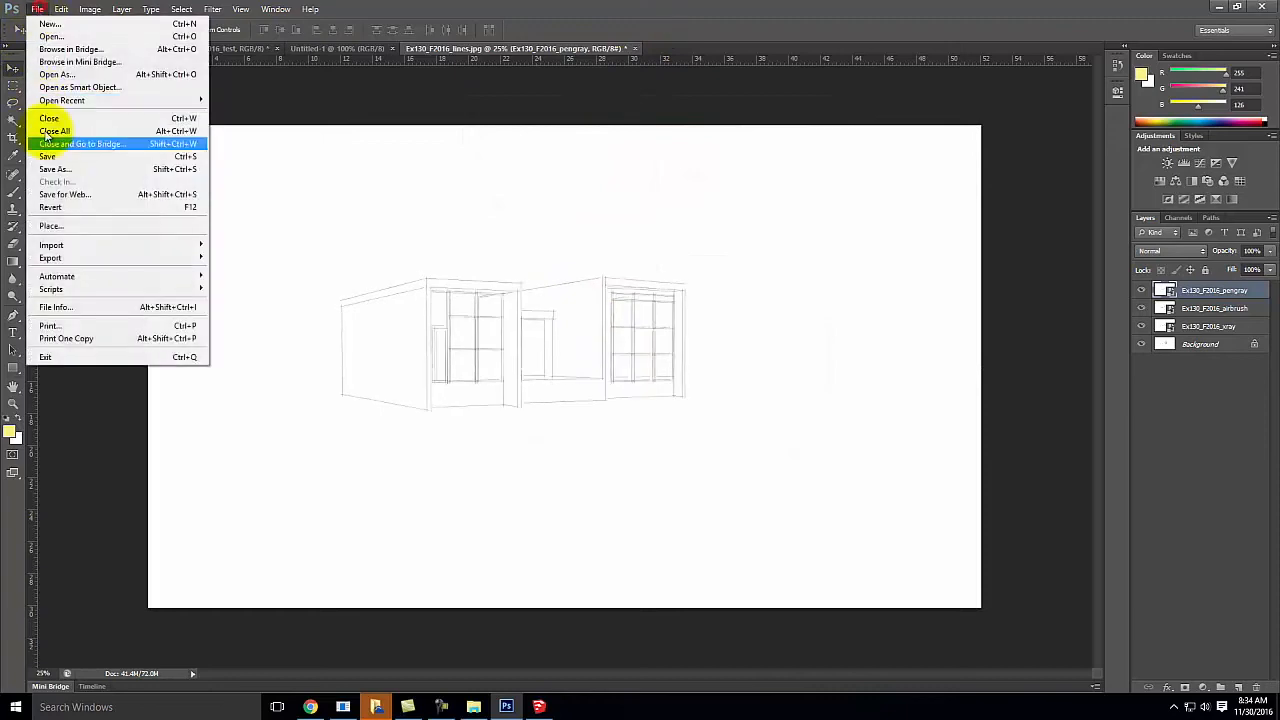
pyautogui.click(63, 228)
pyautogui.click(560, 278)
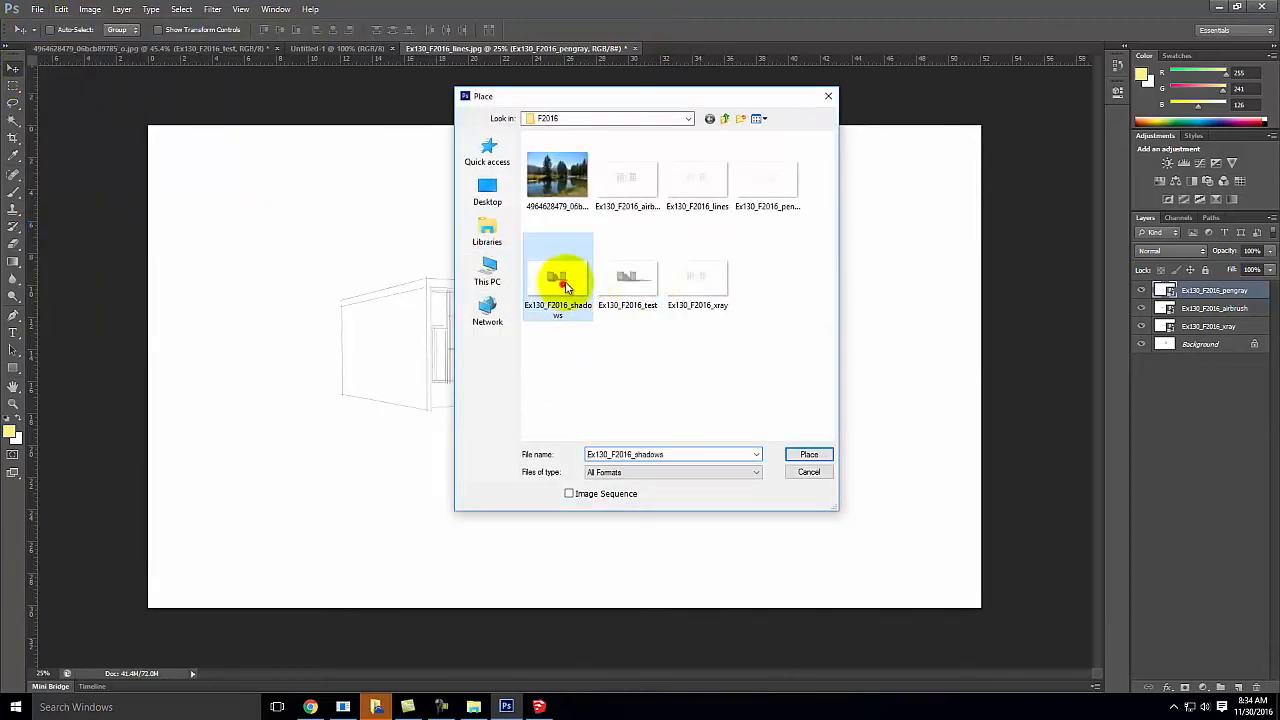
pyautogui.click(809, 455)
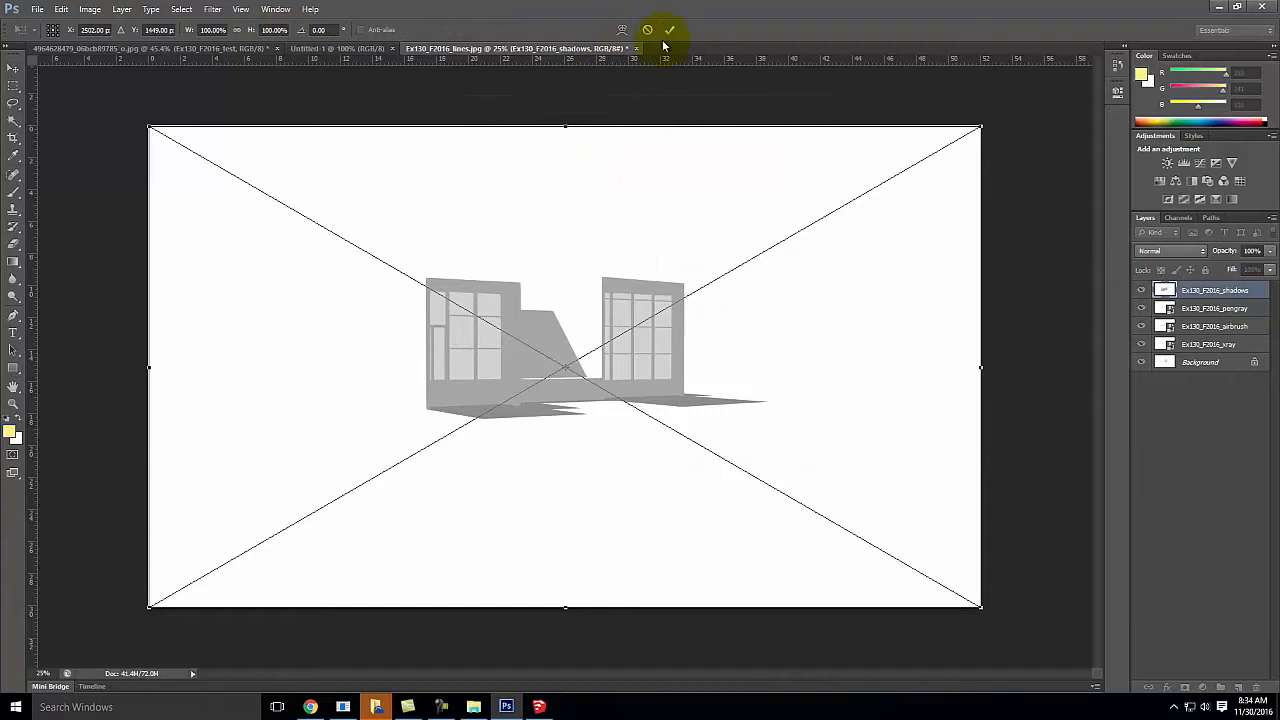
pyautogui.click(669, 31)
# - Switch to SketchUp and bring up the Default Styles collection for the house view
pyautogui.click(538, 707)
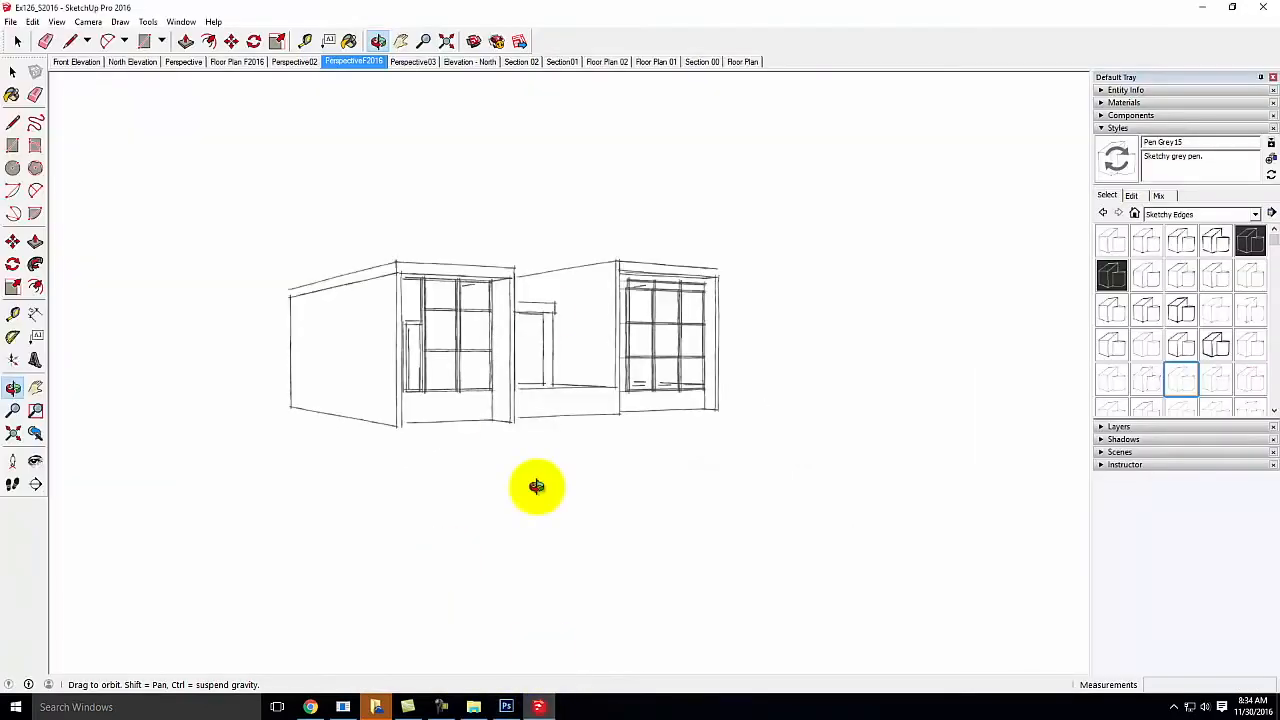
pyautogui.click(1133, 196)
pyautogui.click(1114, 197)
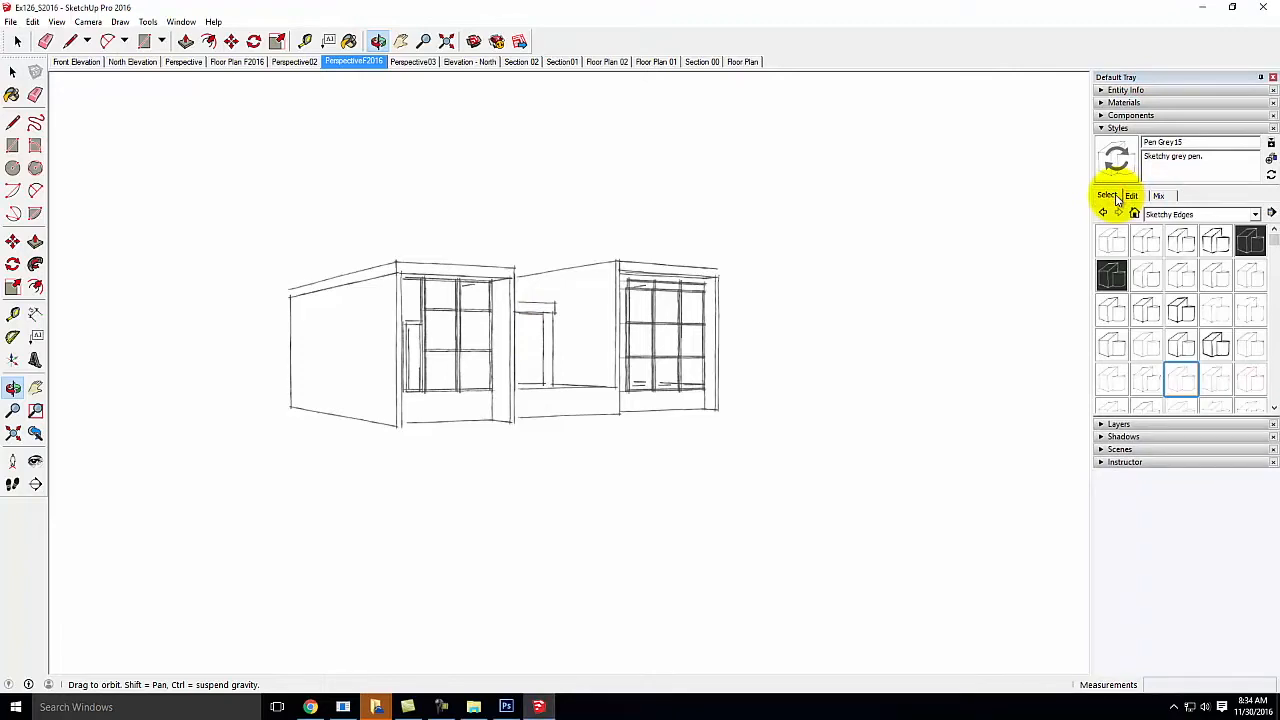
pyautogui.click(1197, 214)
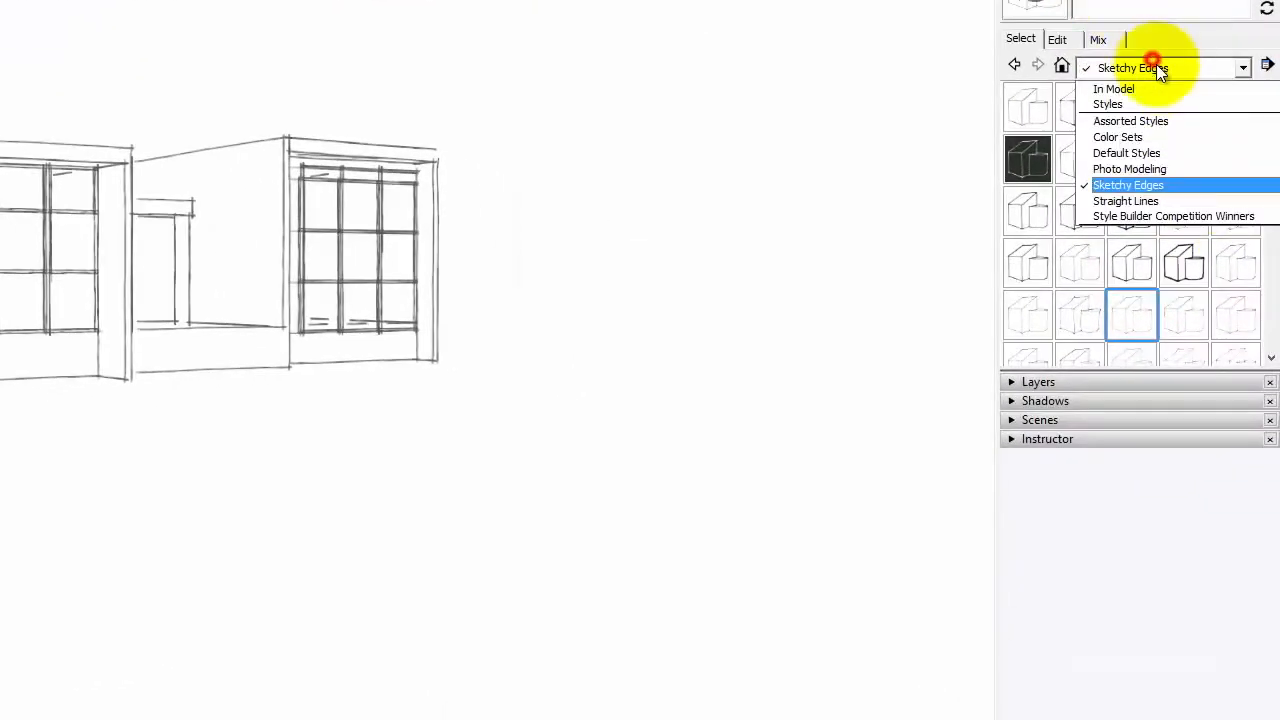
pyautogui.click(1147, 155)
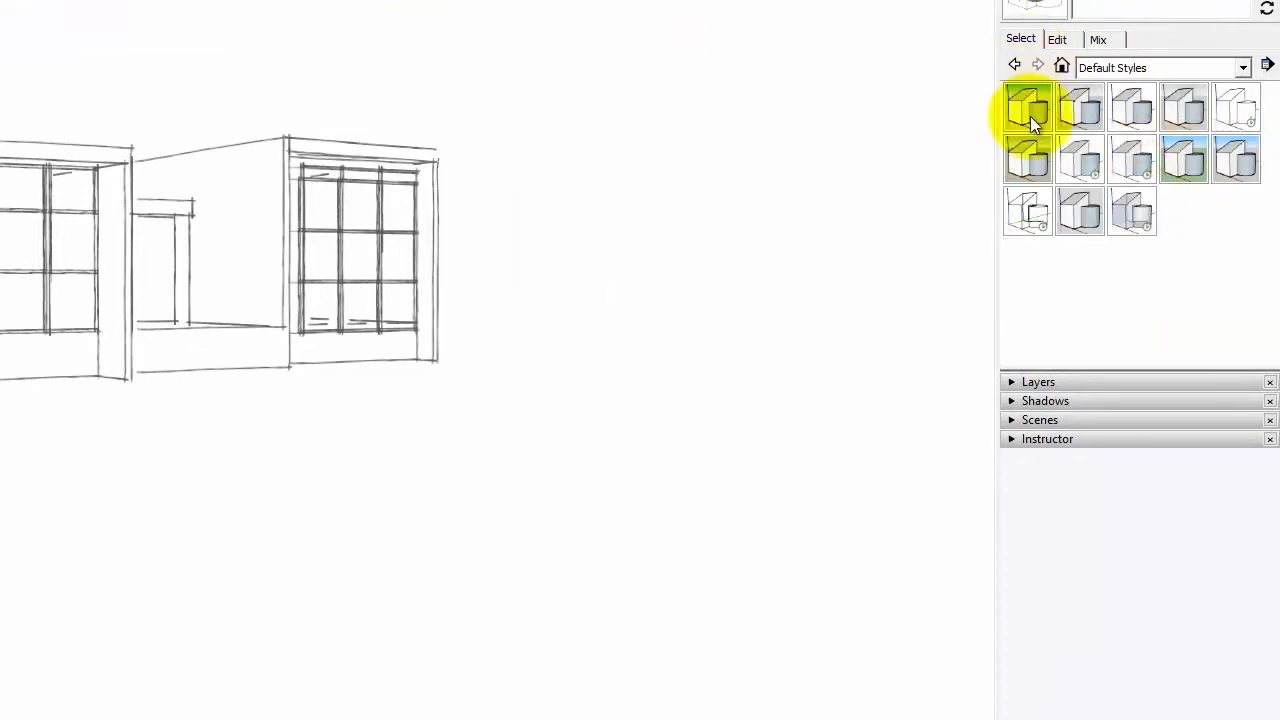
# - Try several default styles on the house view, including Architectural Design, Construction Documentation, 3D Printing and Default Style
pyautogui.click(1077, 104)
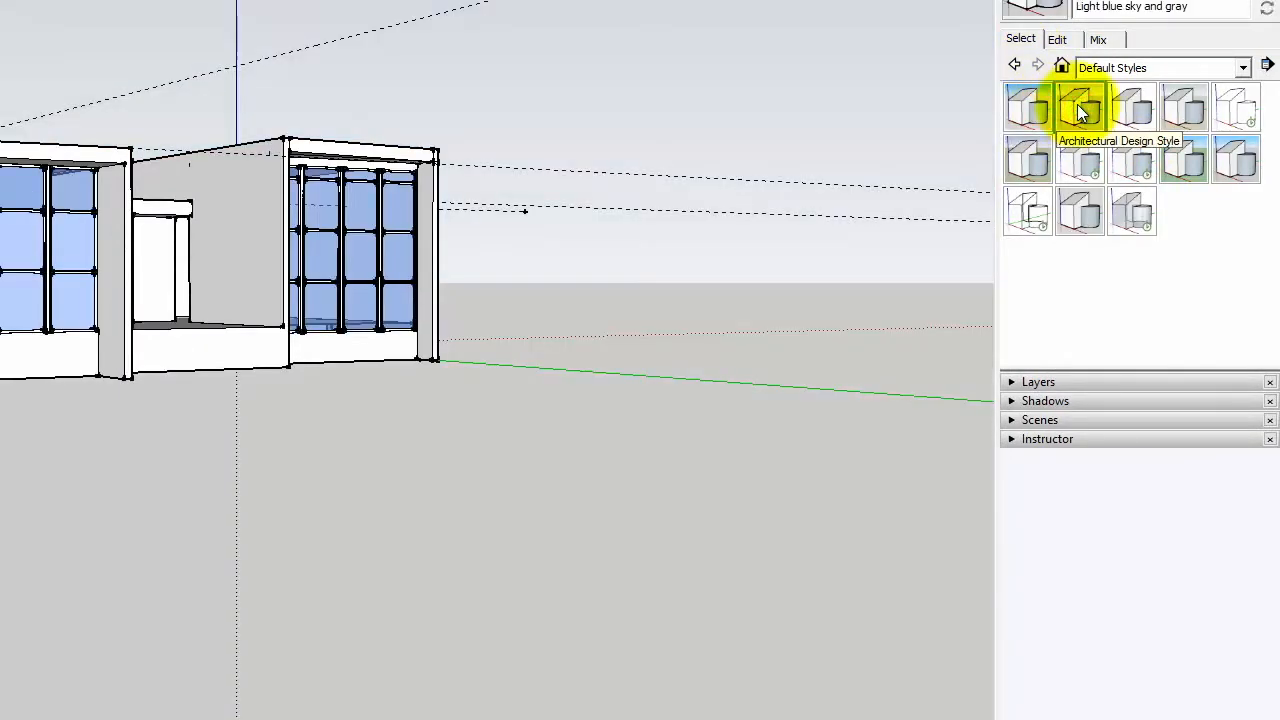
pyautogui.click(1130, 110)
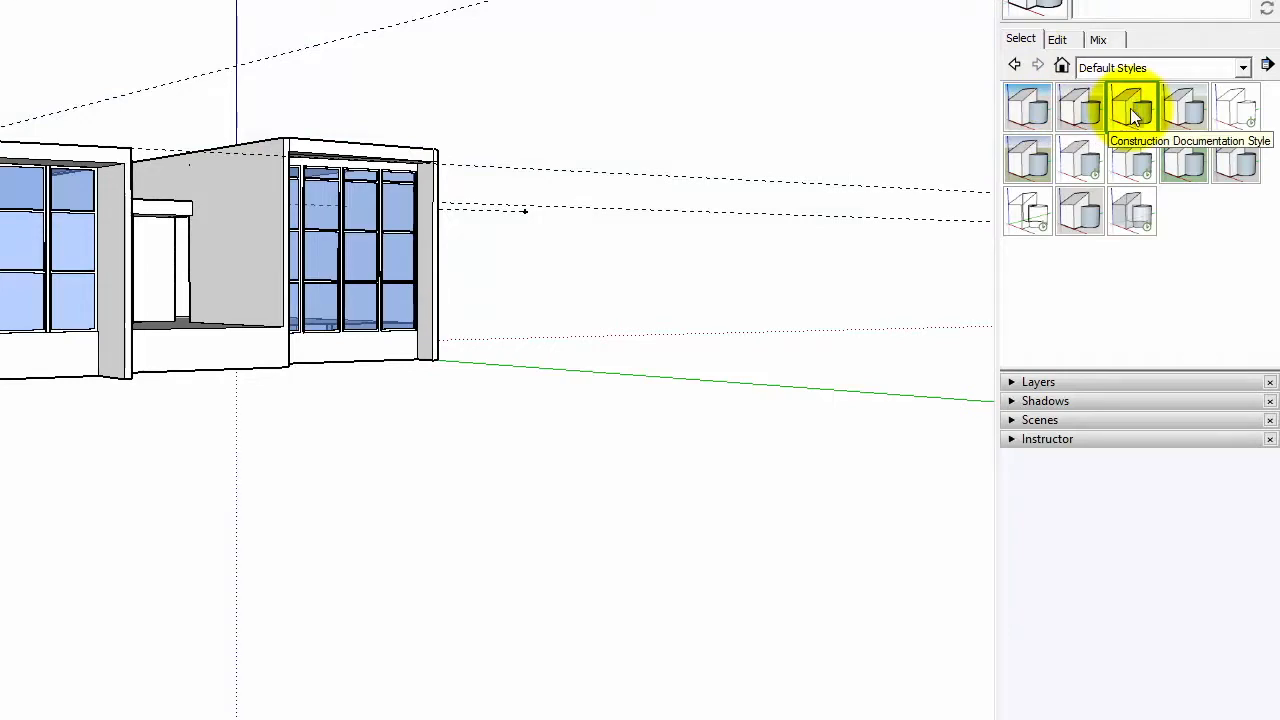
pyautogui.click(1062, 112)
pyautogui.click(1048, 110)
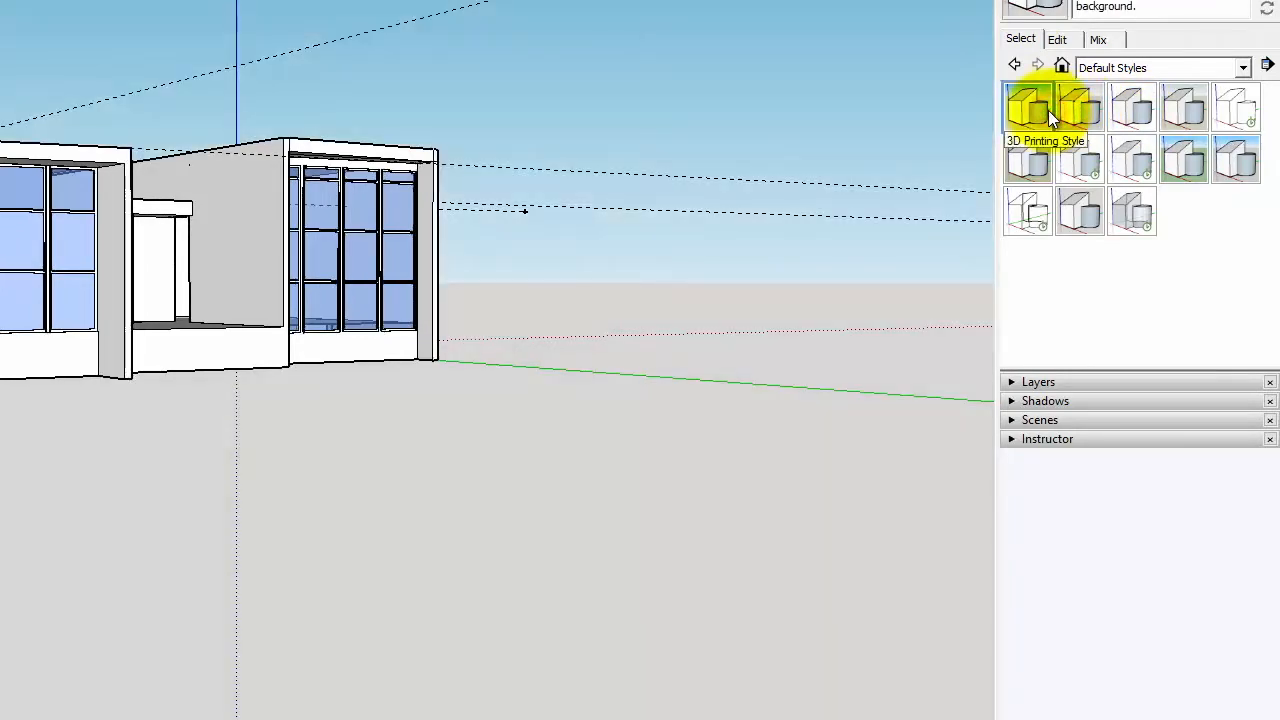
pyautogui.click(1230, 160)
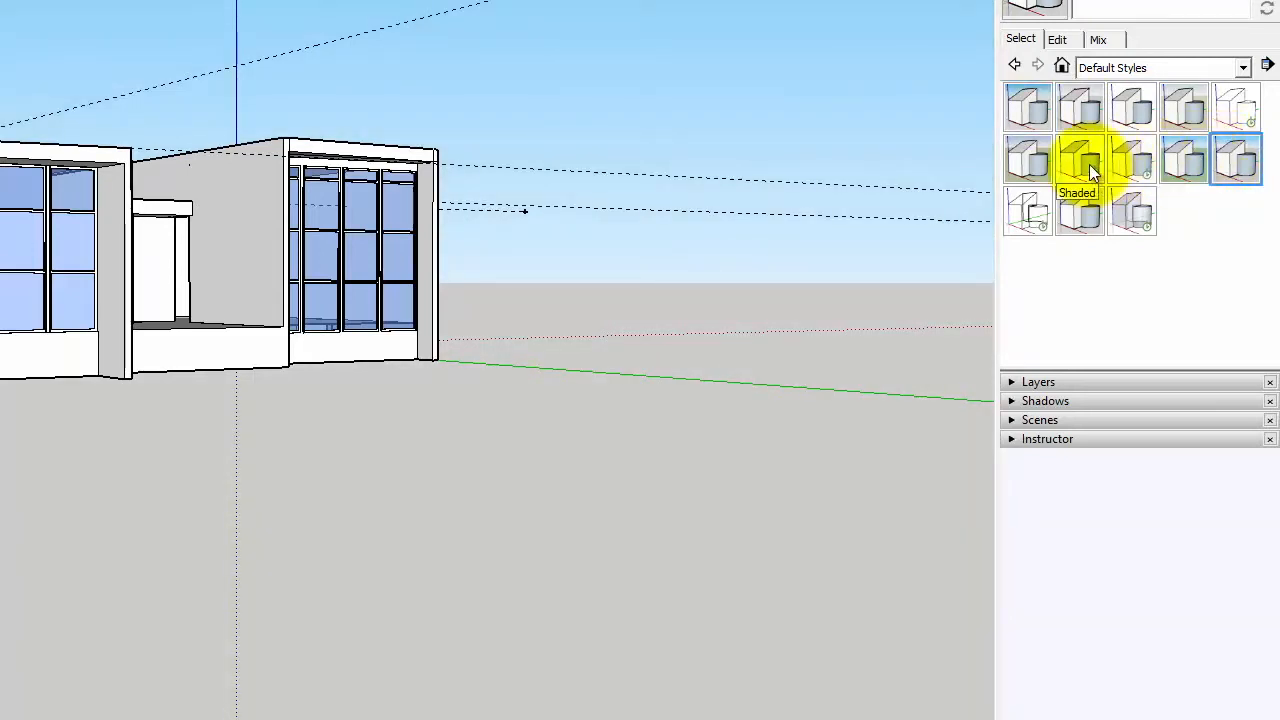
pyautogui.click(1182, 102)
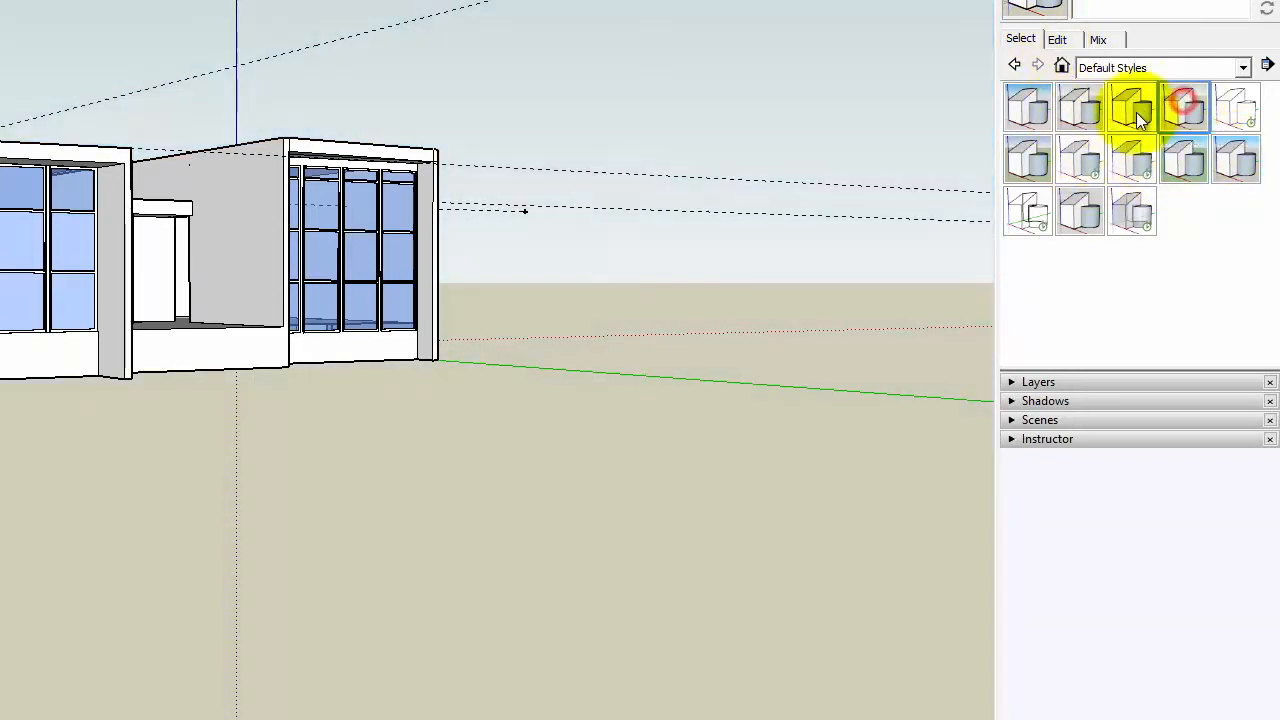
pyautogui.click(1146, 110)
pyautogui.click(1193, 110)
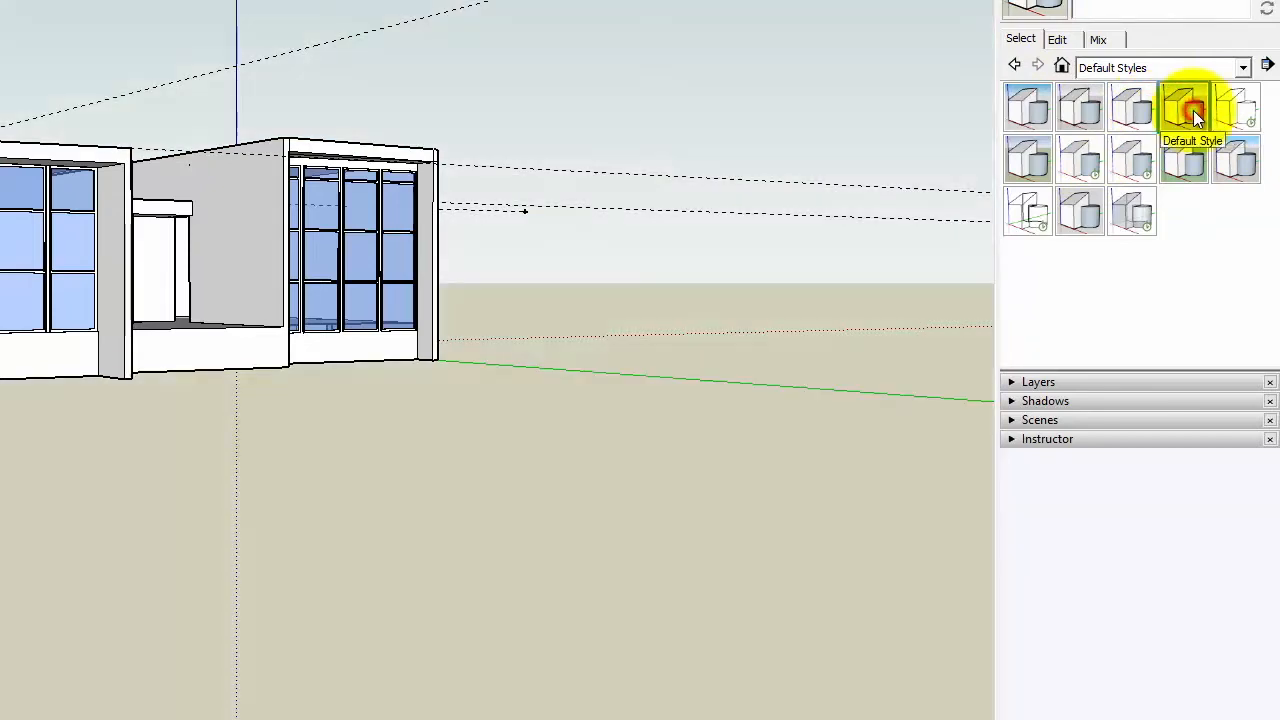
pyautogui.click(1095, 108)
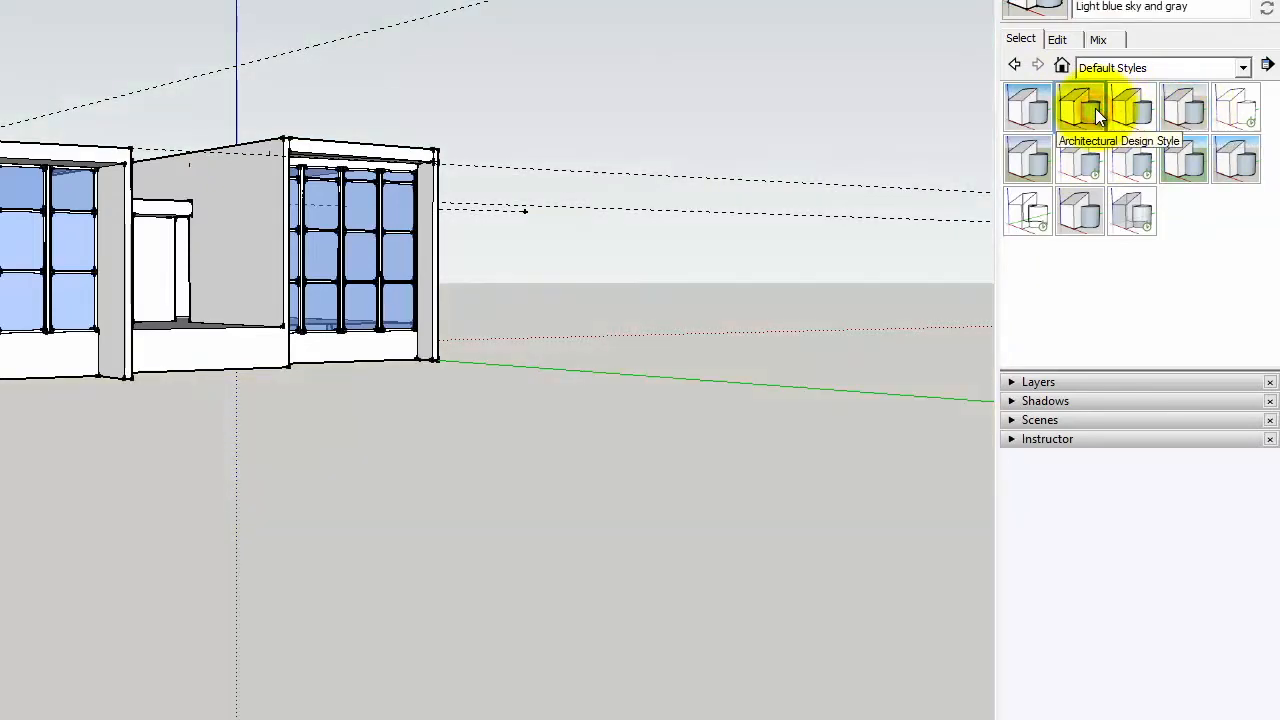
# - Apply the 3D Printing Style to the house view and turn off its edges and profiles
pyautogui.click(1045, 110)
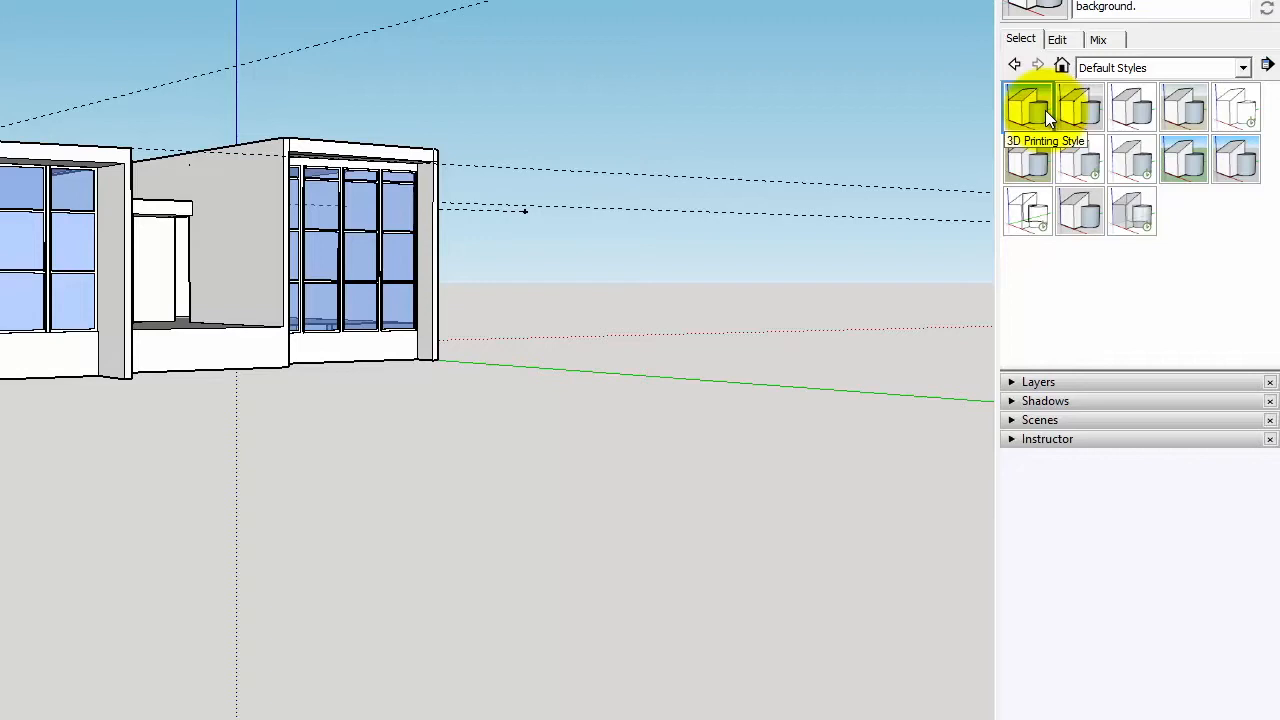
pyautogui.click(1060, 40)
pyautogui.click(1015, 97)
pyautogui.click(1014, 141)
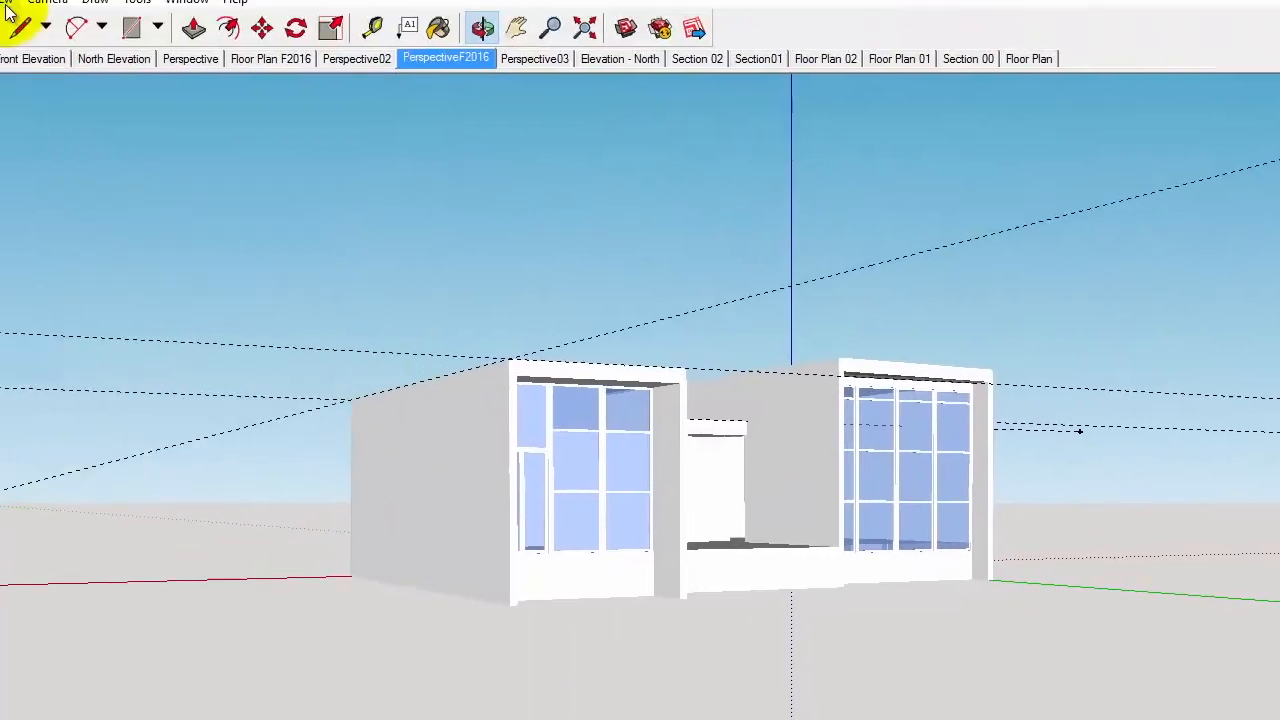
# - Hide the section cuts, axes and guides in the house view
pyautogui.click(1, 1)
pyautogui.click(41, 115)
pyautogui.click(1, 1)
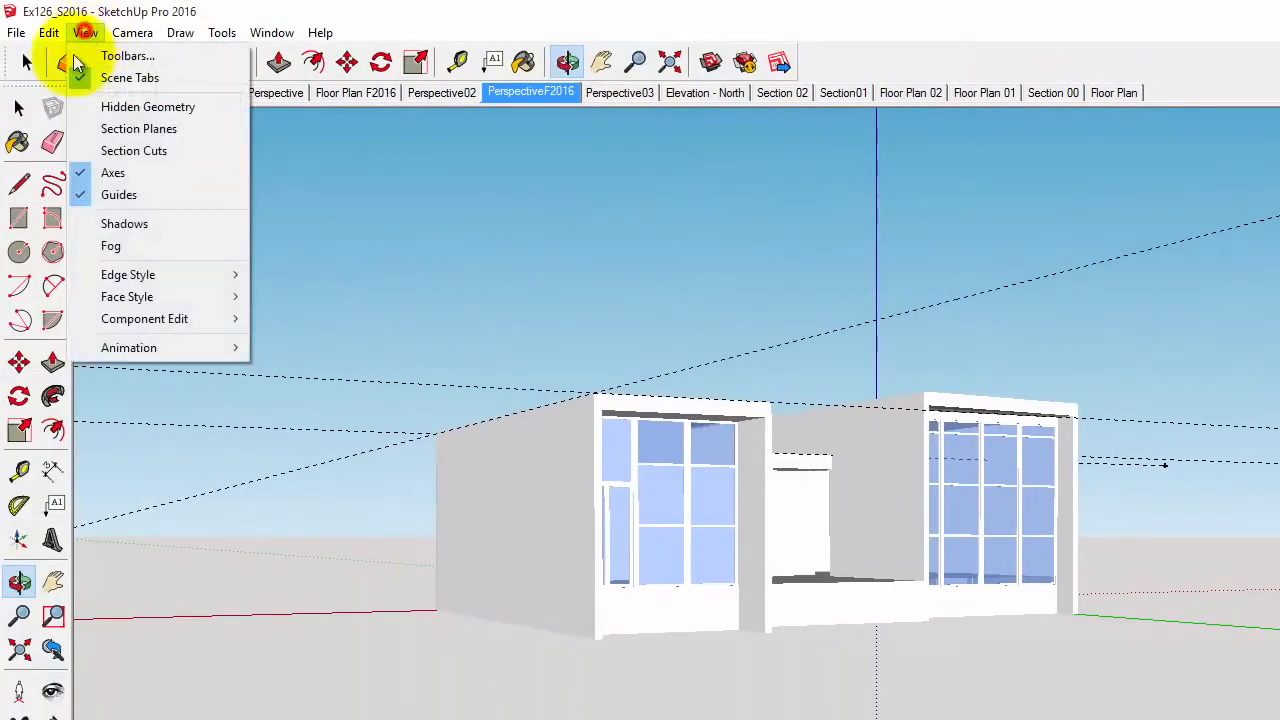
pyautogui.click(134, 173)
pyautogui.click(85, 34)
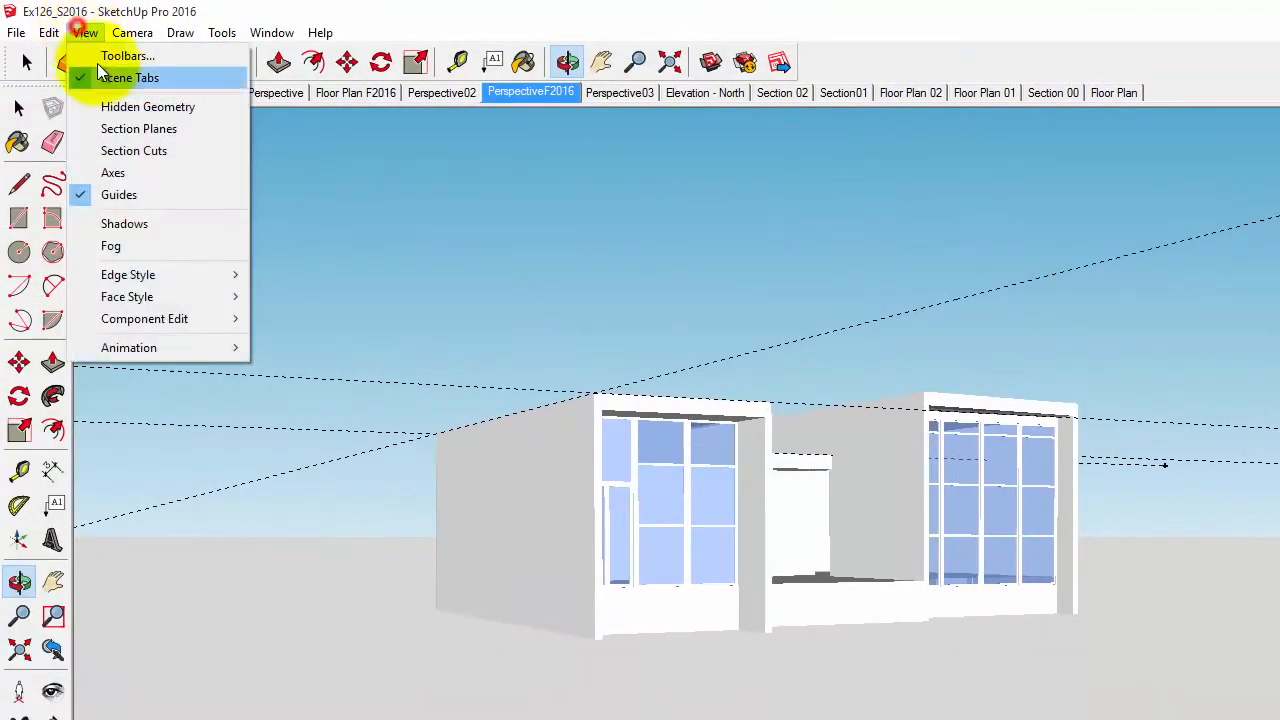
pyautogui.click(128, 194)
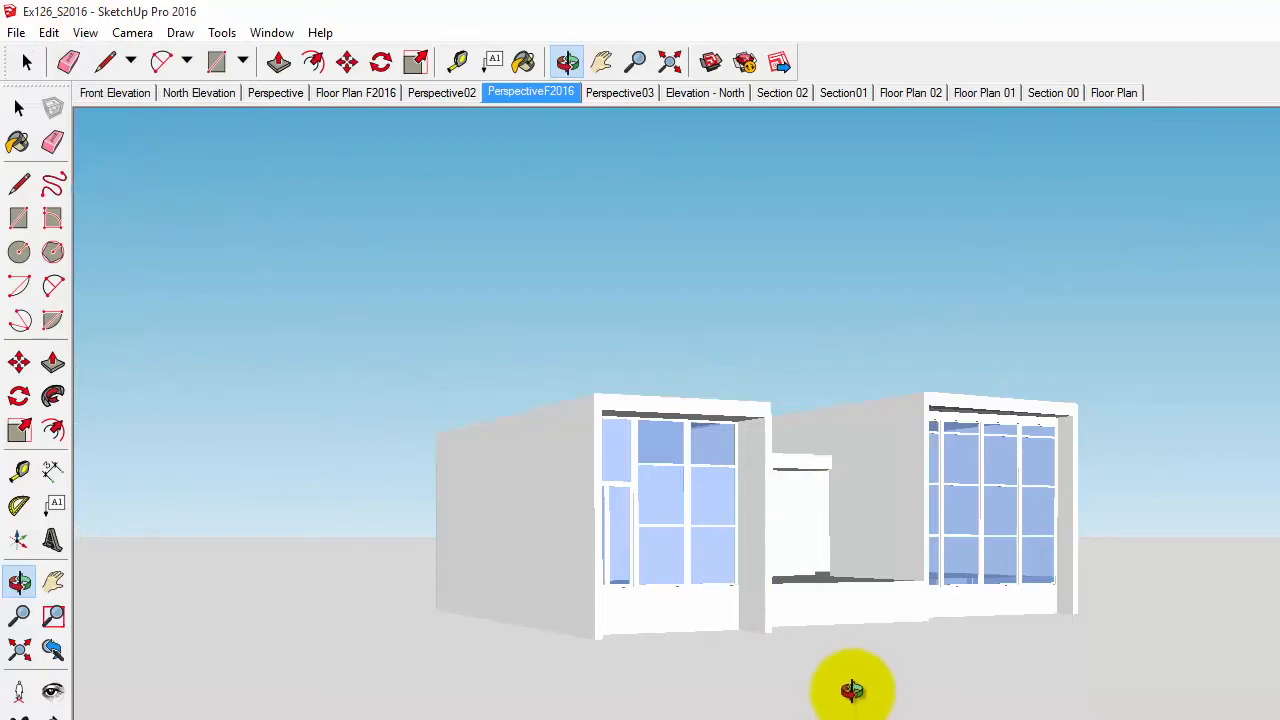
# - Export the house view as a 2D JPEG image named Ex130_F2016_color in the F2016 folder
pyautogui.click(16, 32)
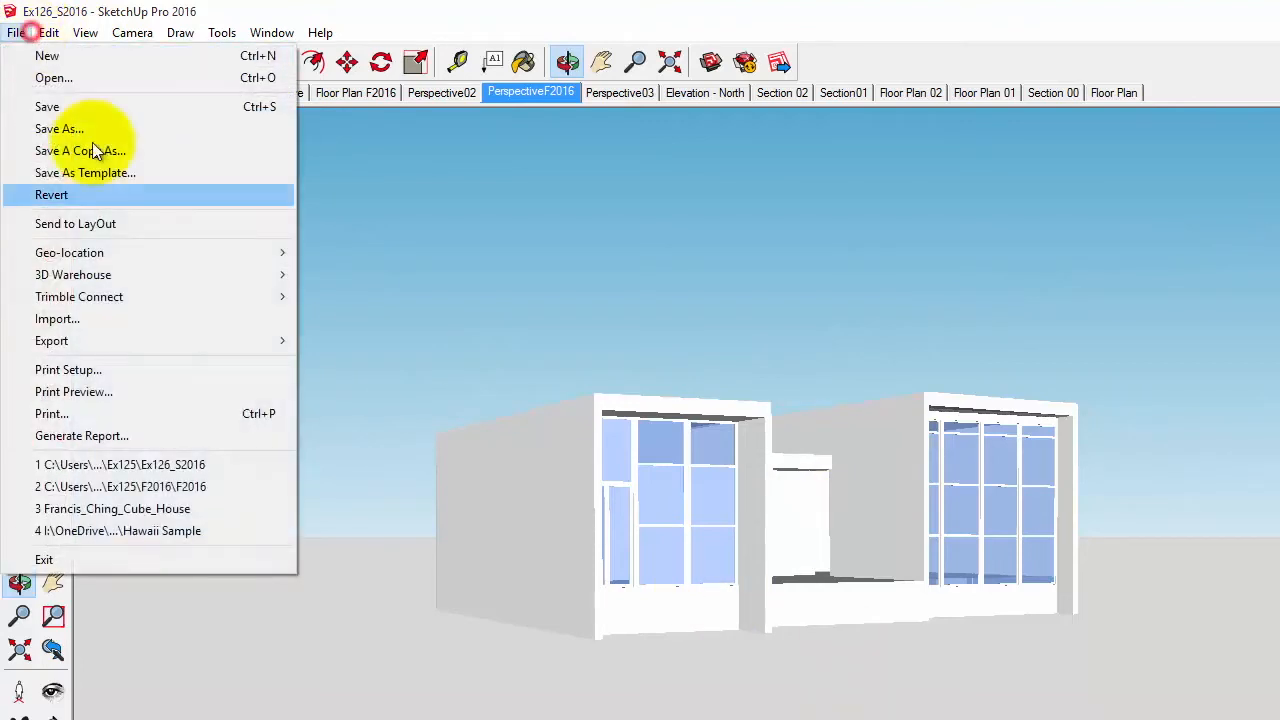
pyautogui.moveTo(110, 339)
pyautogui.click(357, 363)
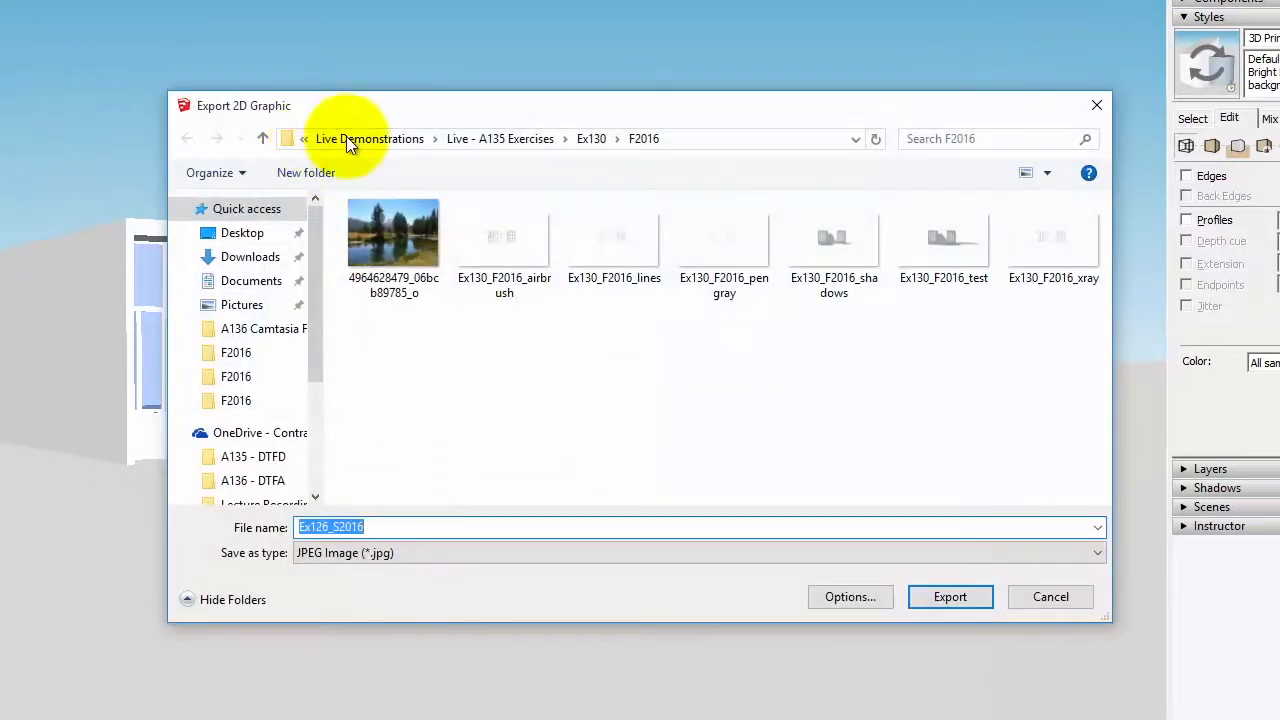
pyautogui.click(520, 244)
pyautogui.click(471, 522)
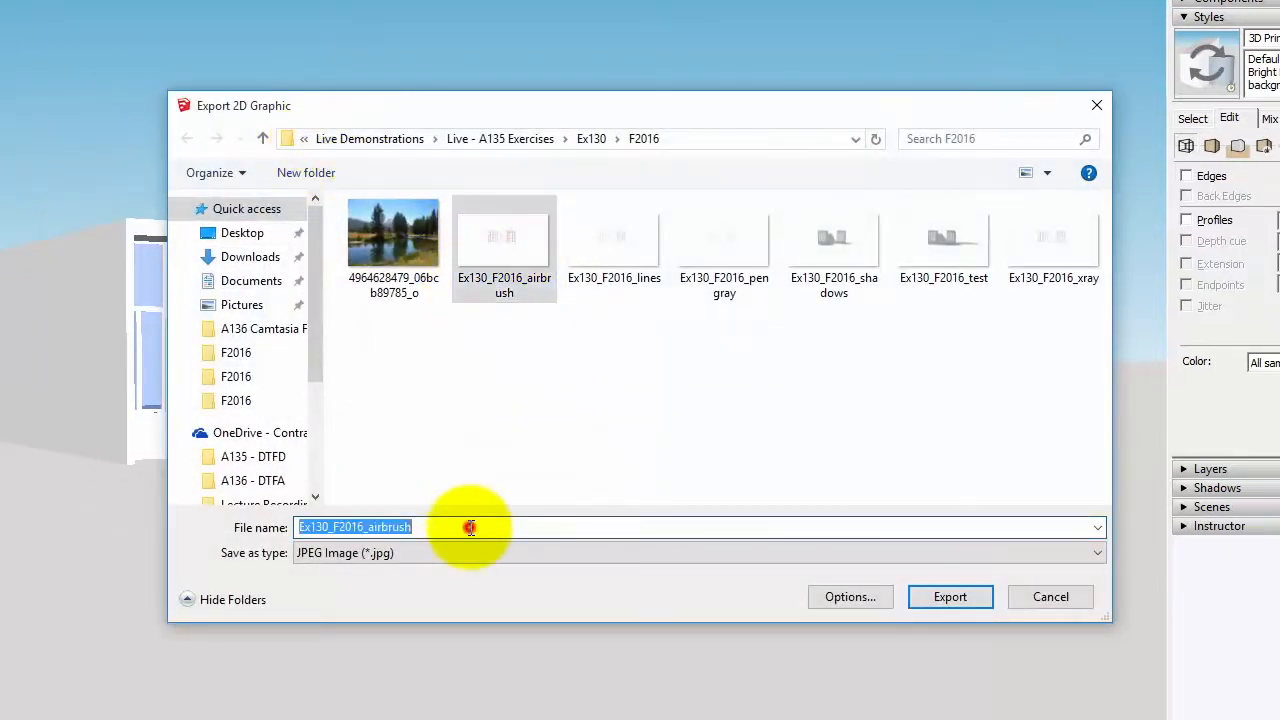
pyautogui.click(430, 526)
pyautogui.press('BackSpace')
pyautogui.press('BackSpace')
pyautogui.press('BackSpace')
pyautogui.press('BackSpace')
pyautogui.press('BackSpace')
pyautogui.write('colo')
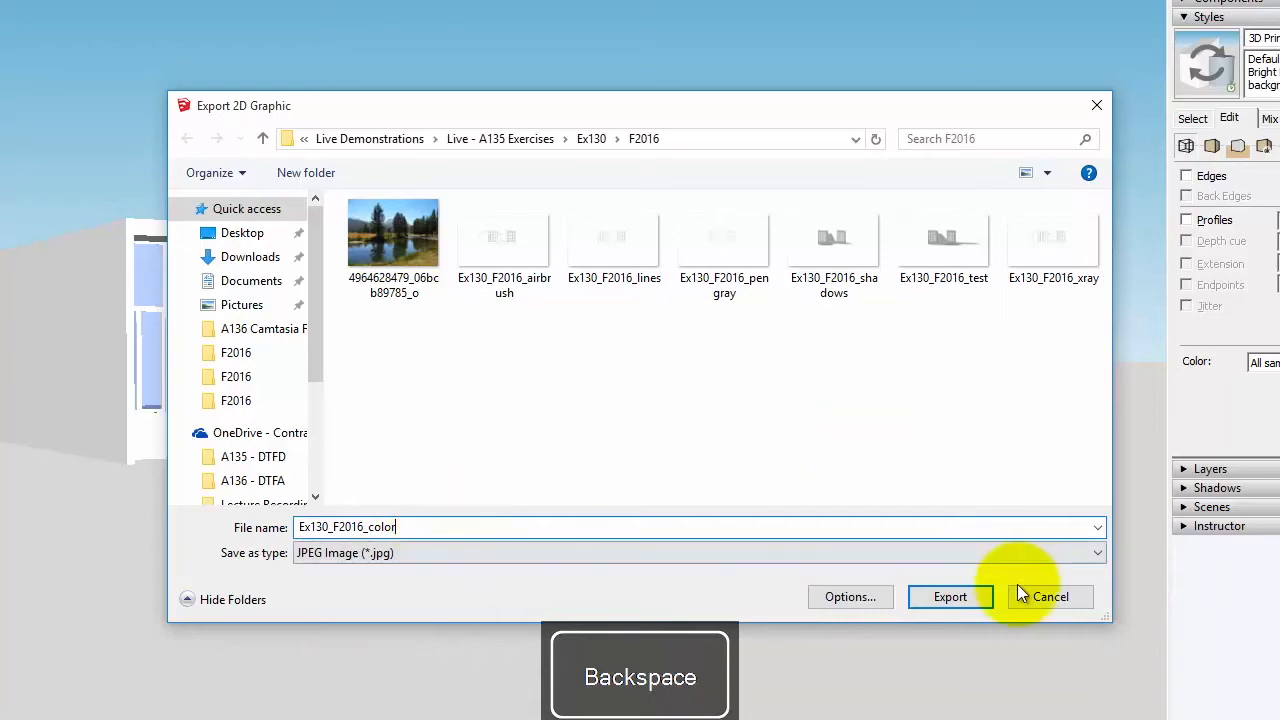
pyautogui.click(965, 594)
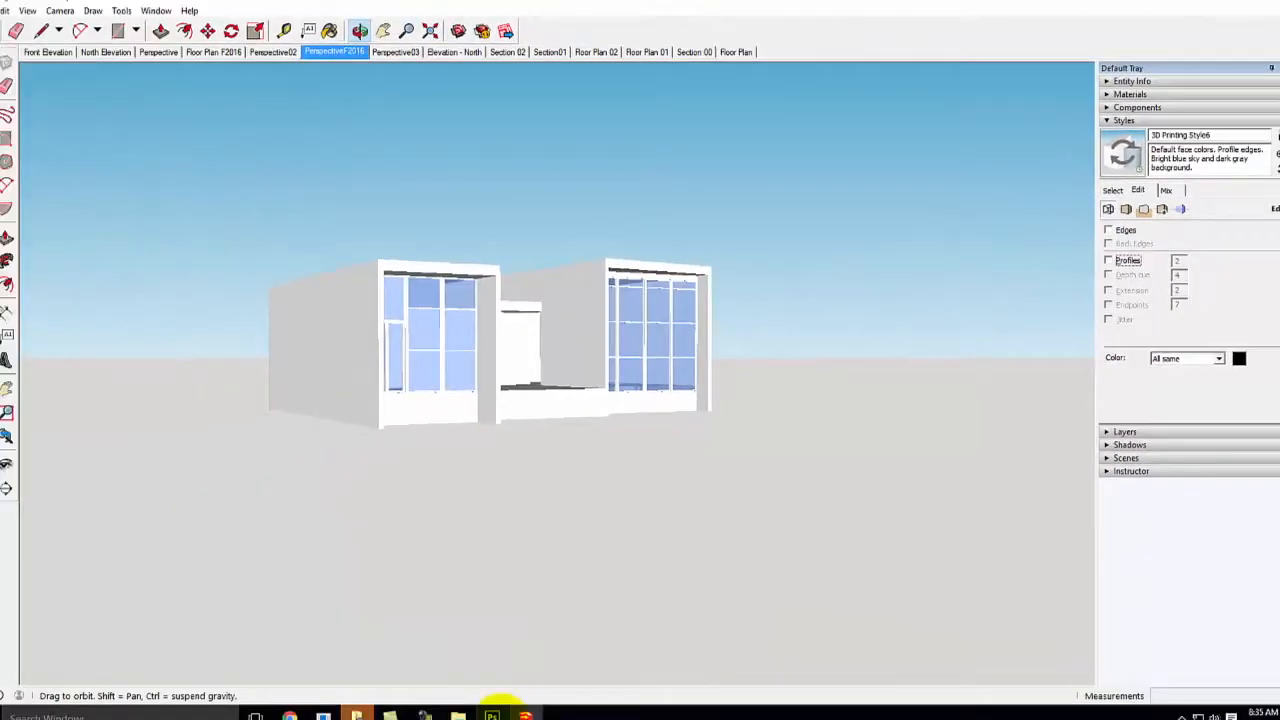
# - Switch to Photoshop and place the Ex130_F2016_color image as a new layer above the shadows layer
pyautogui.click(506, 706)
pyautogui.click(37, 9)
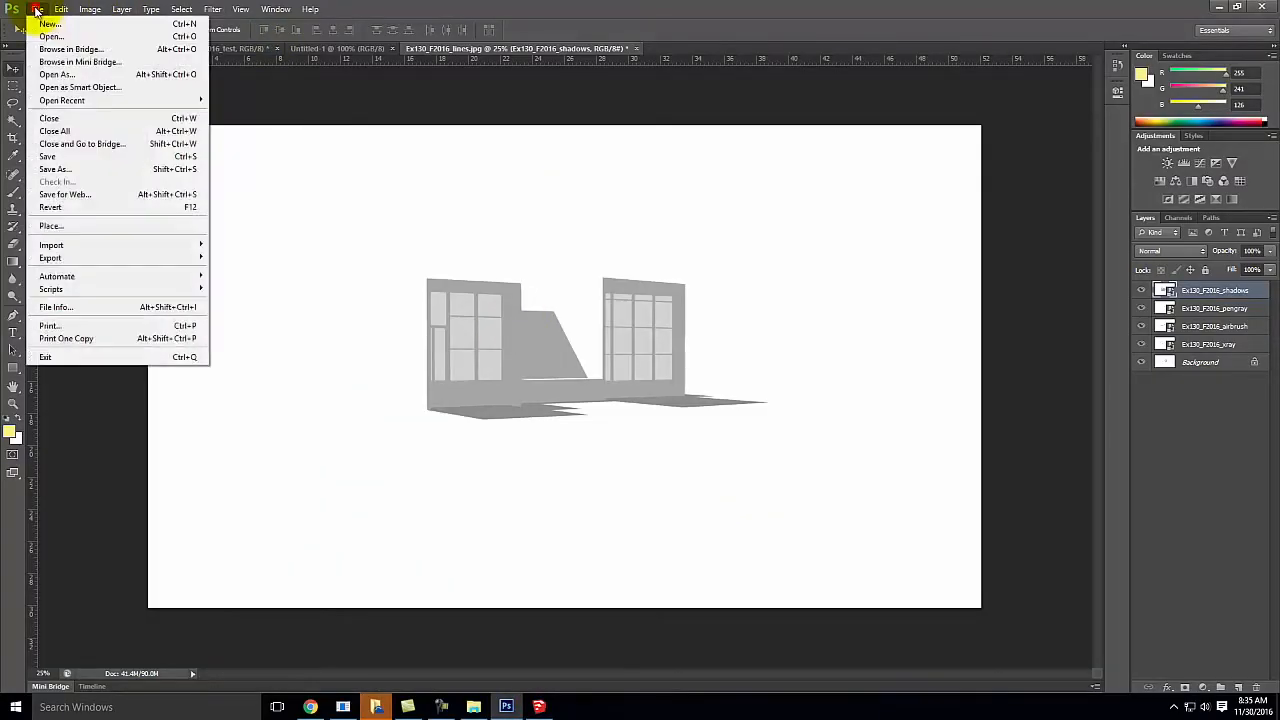
pyautogui.click(85, 220)
pyautogui.click(698, 180)
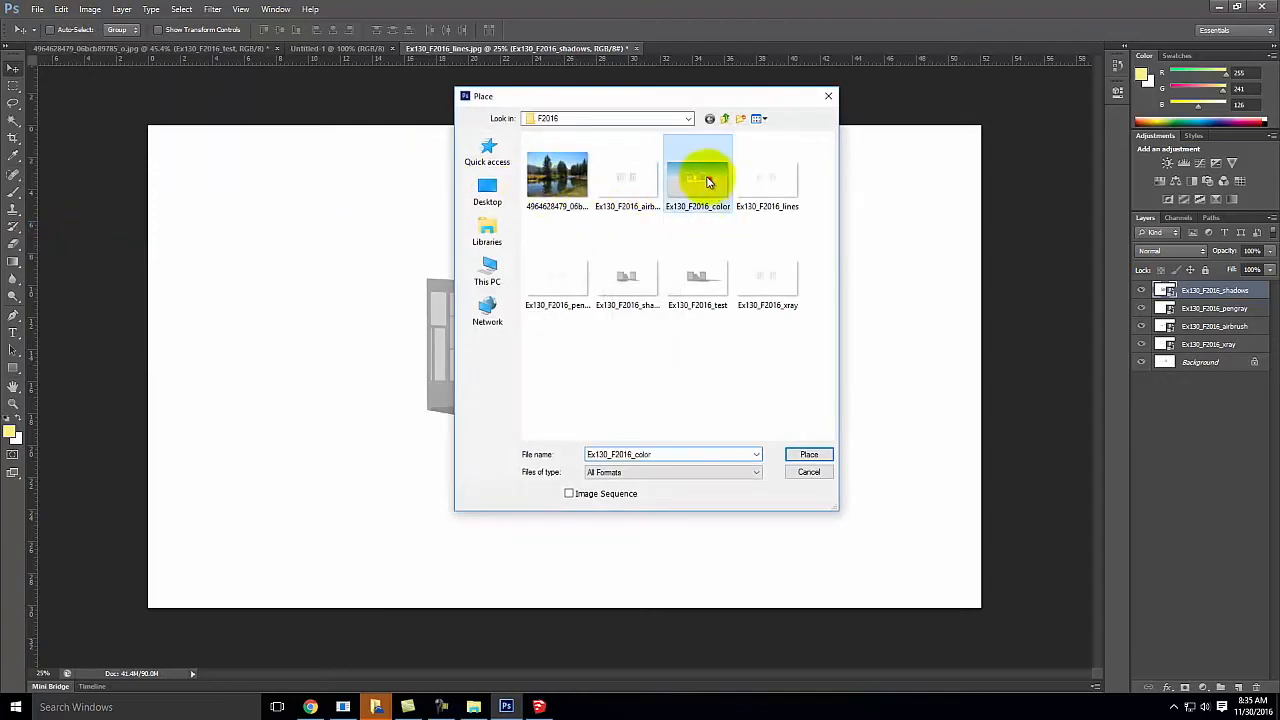
pyautogui.click(810, 455)
pyautogui.click(668, 29)
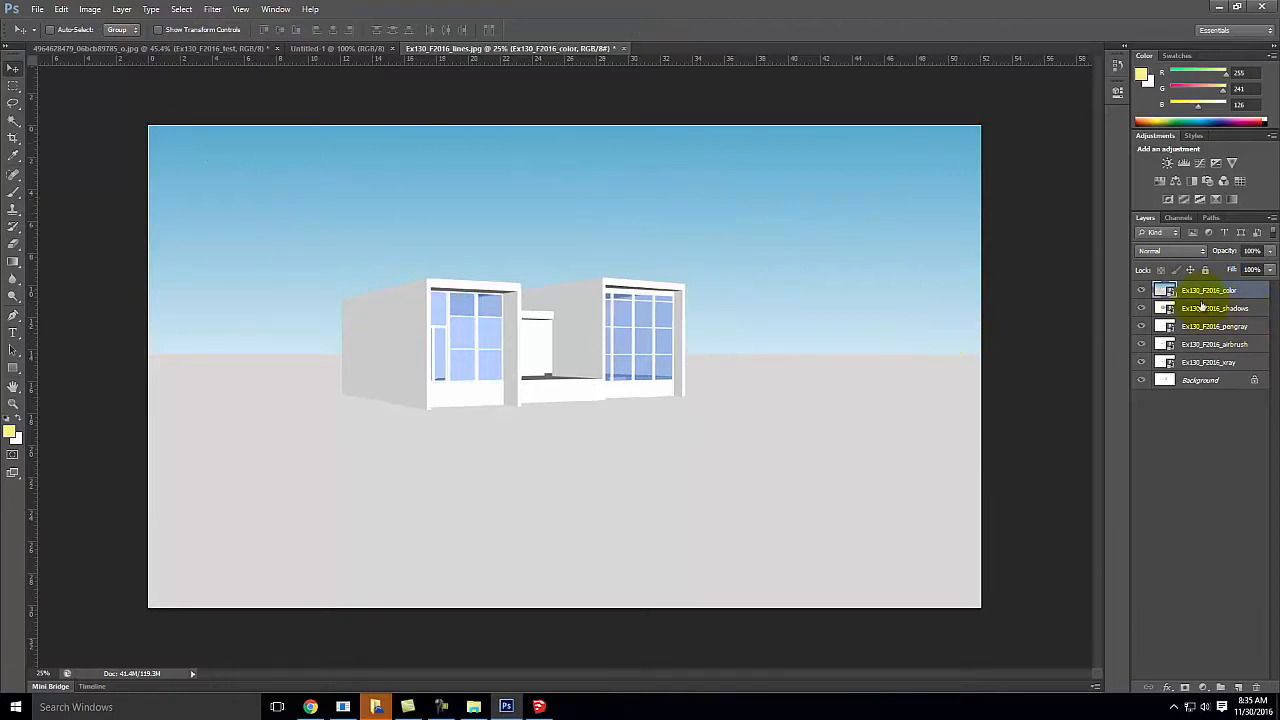
# - Set the blend mode of the color, shadows, pengray, airbrush and xray layers to Multiply
pyautogui.keyDown('shift'); pyautogui.click(1201, 364); pyautogui.keyUp('shift')
pyautogui.click(1170, 250)
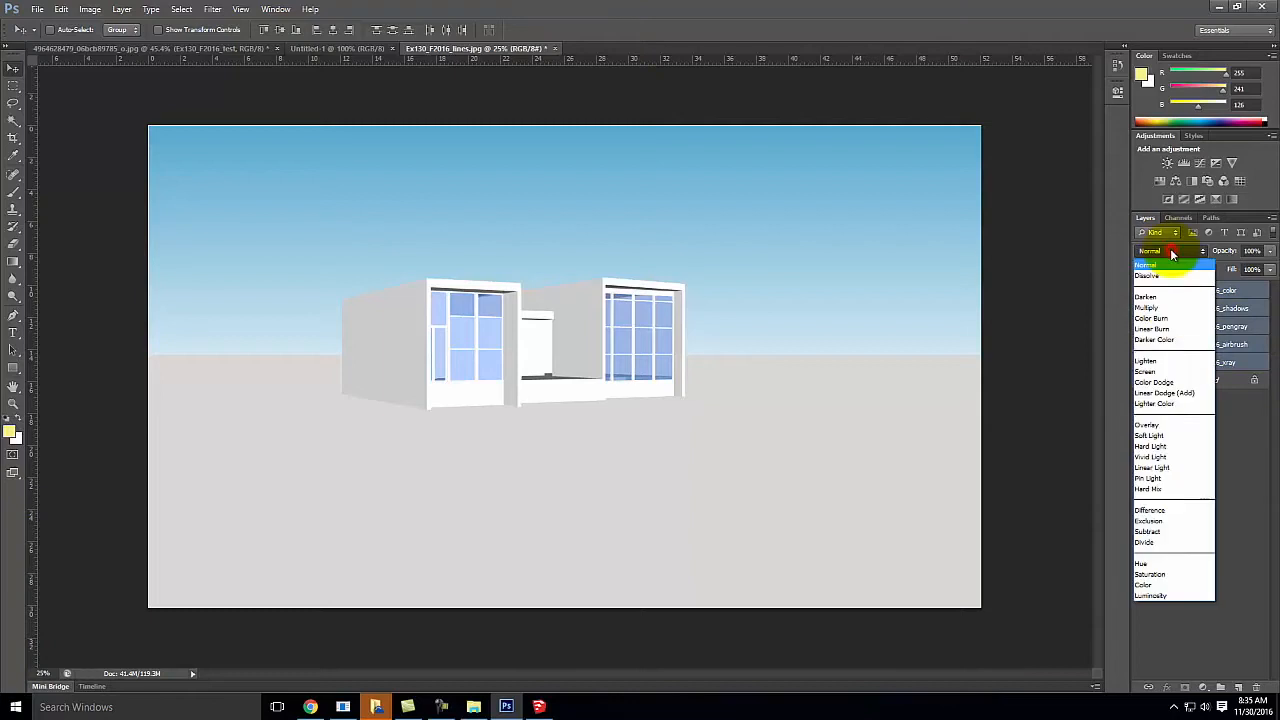
pyautogui.click(1177, 307)
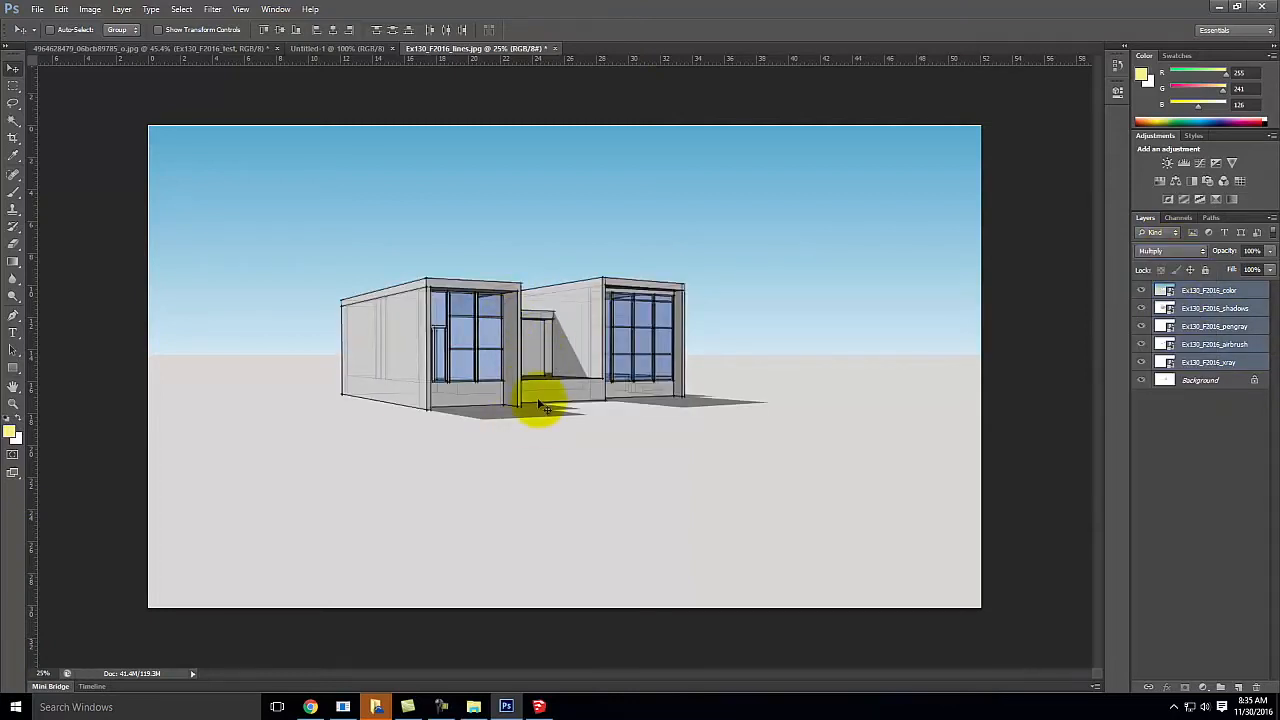
# - Convert the locked Background into a regular layer named Lines
pyautogui.click(1202, 381)
pyautogui.rightClick(1196, 386)
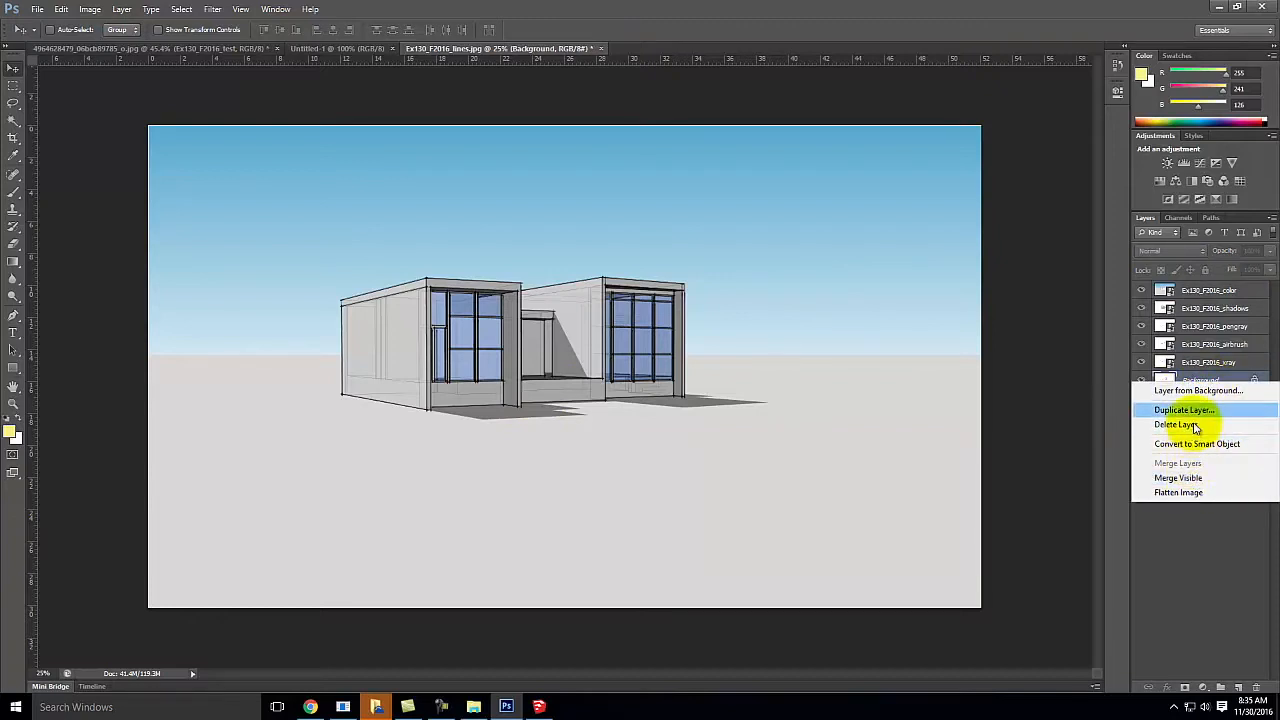
pyautogui.click(1199, 391)
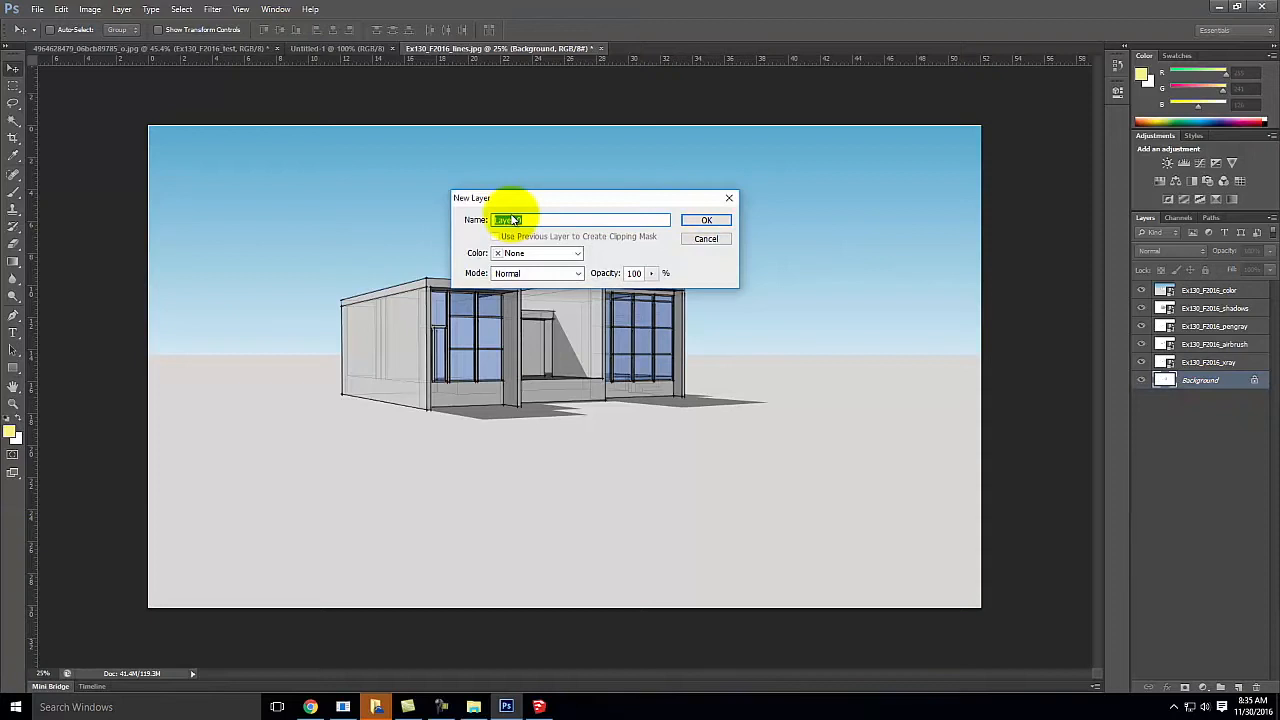
pyautogui.press('Return')
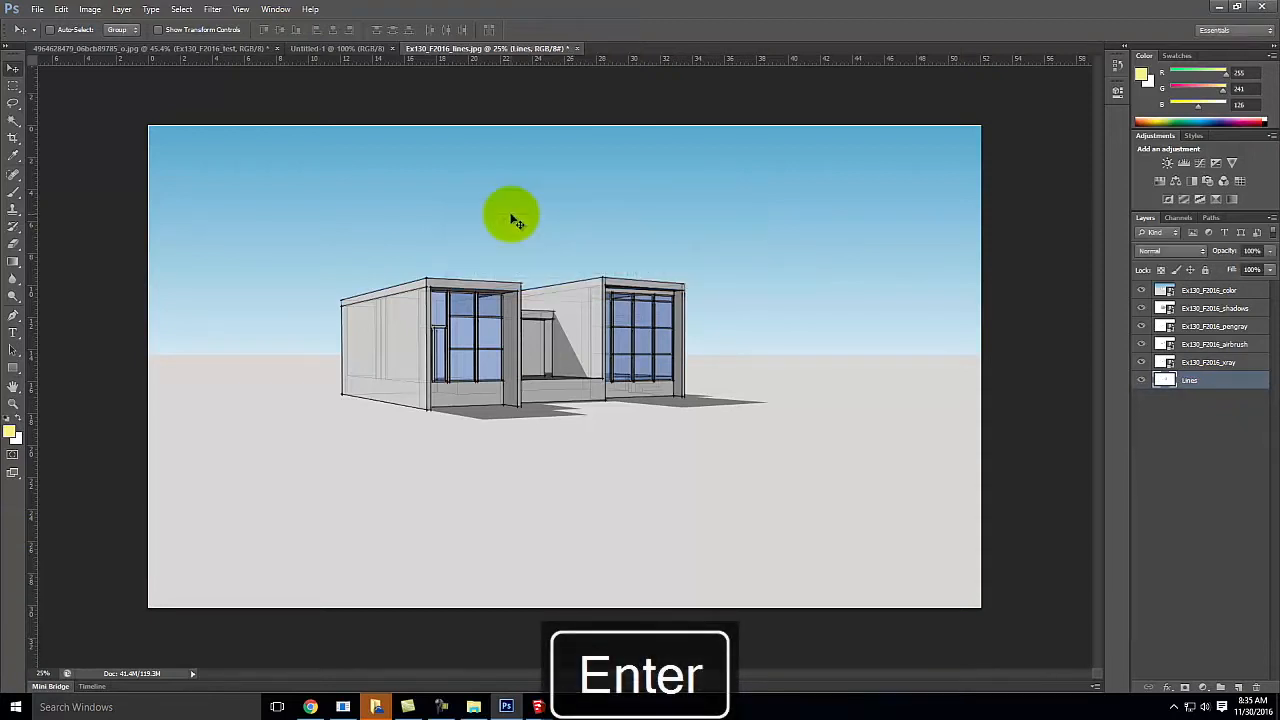
# - Rename the xray, airbrush and pengray layers as XRay, Airbrush and Pen Gray
pyautogui.click(1210, 367)
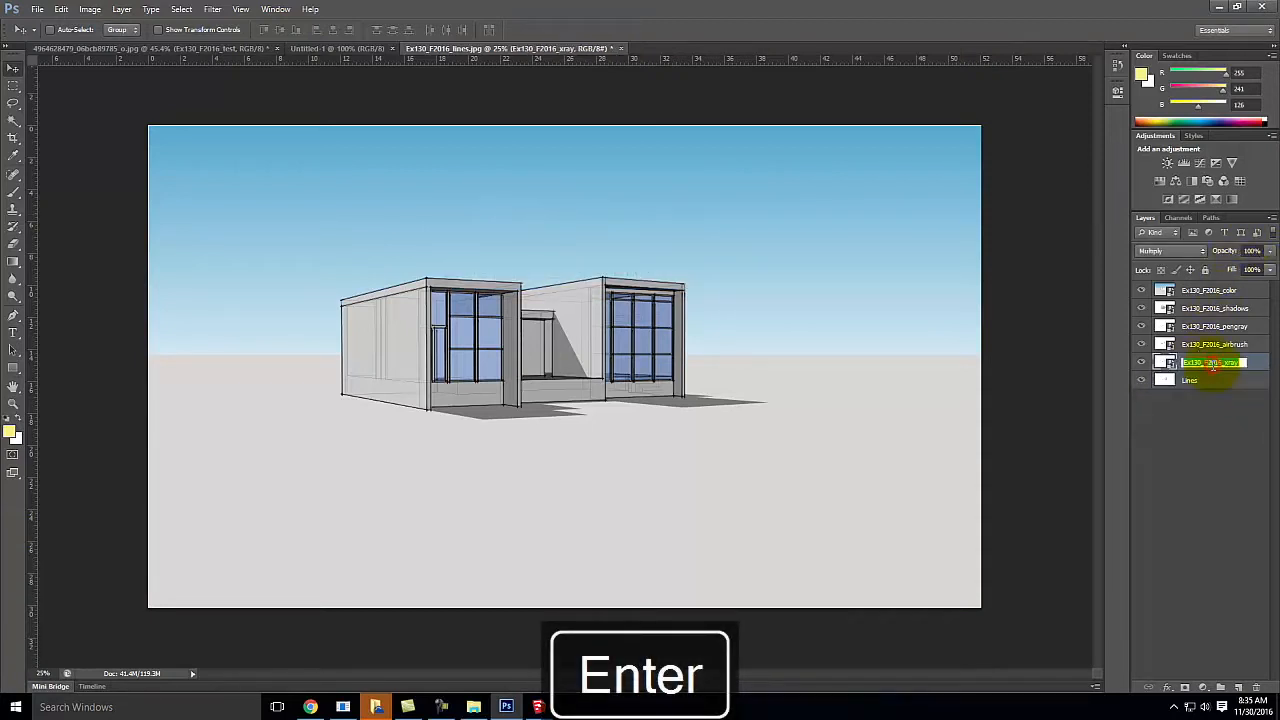
pyautogui.write('XRay')
pyautogui.press('Return')
pyautogui.click(1233, 347)
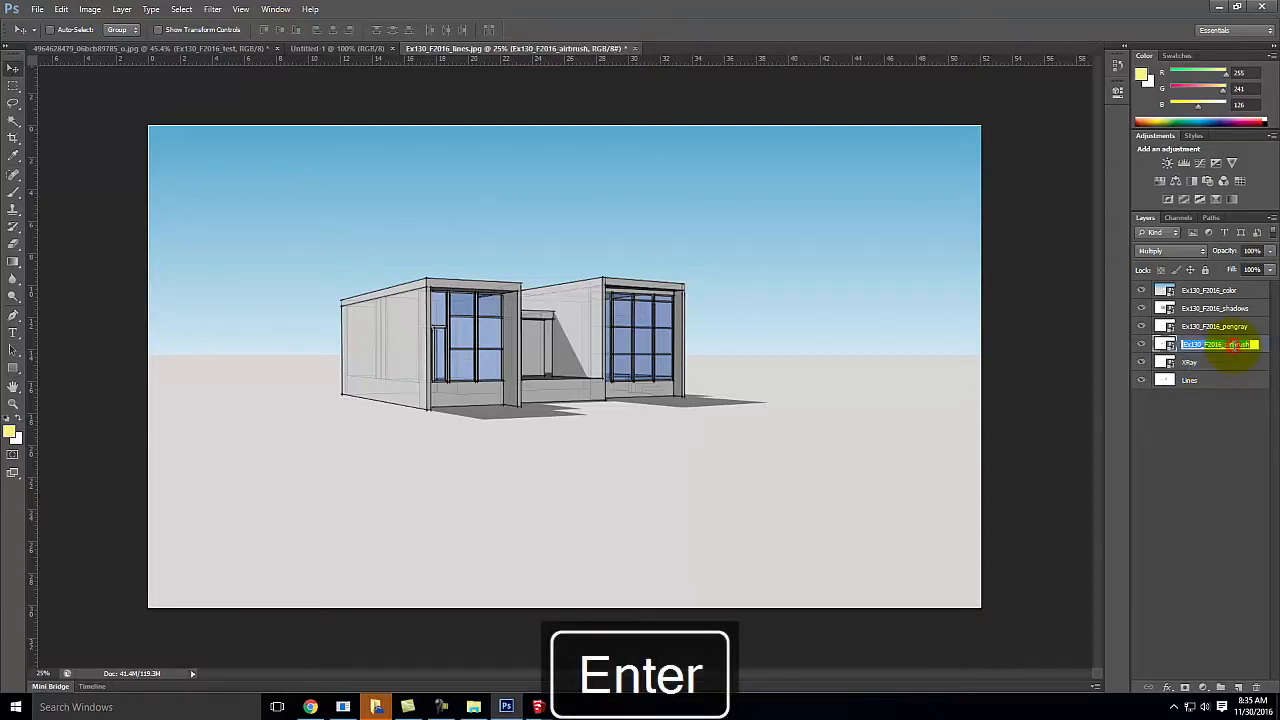
pyautogui.write('Airbru')
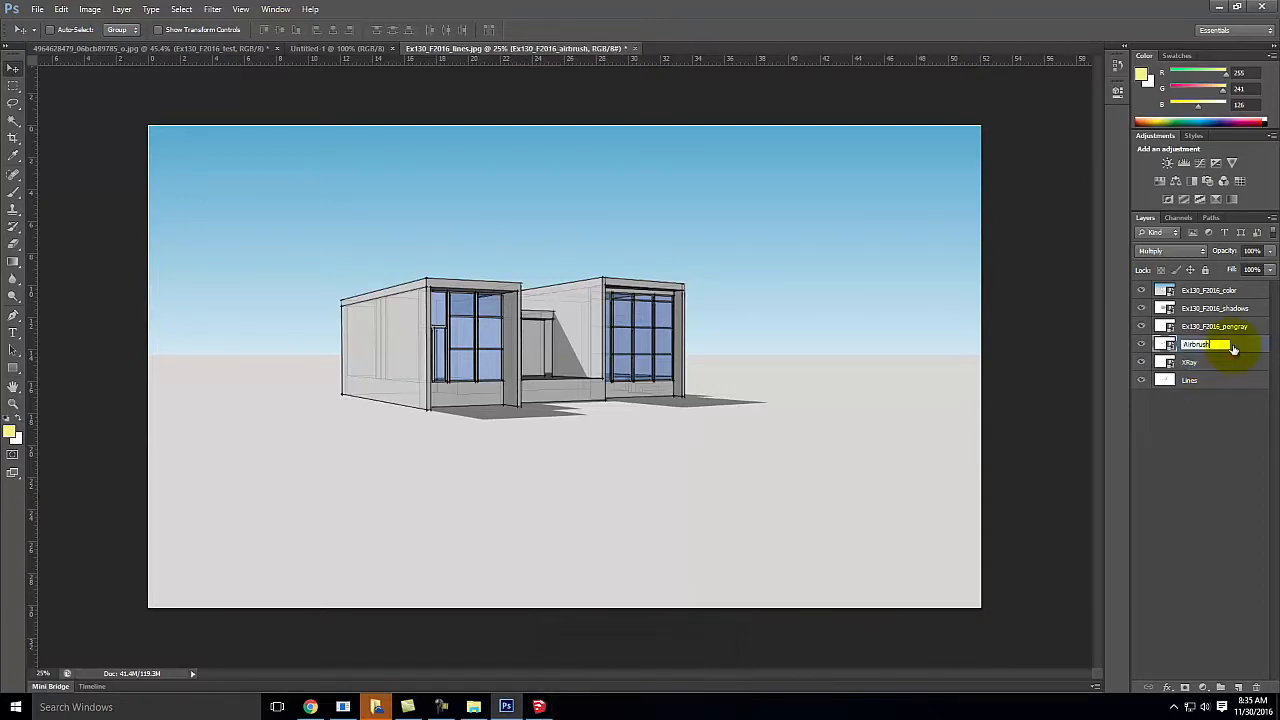
pyautogui.click(1236, 327)
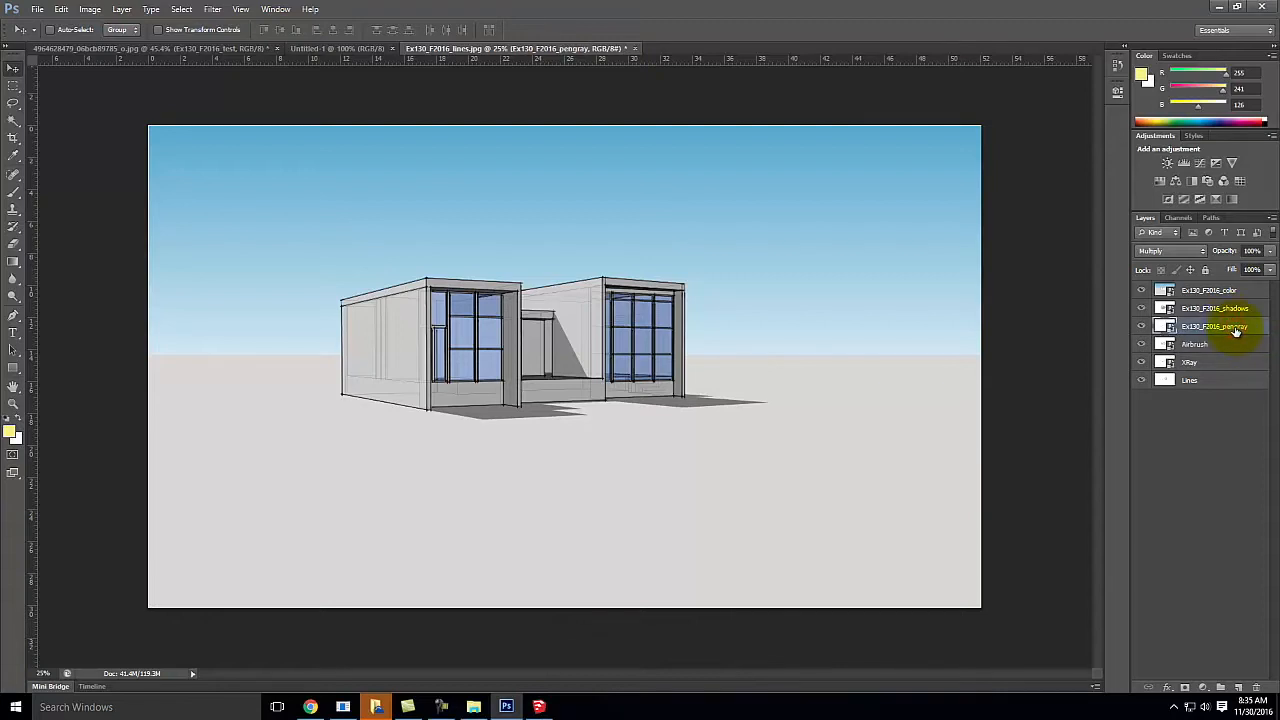
pyautogui.doubleClick(1222, 327)
pyautogui.write('Pen Gray')
pyautogui.press('Return')
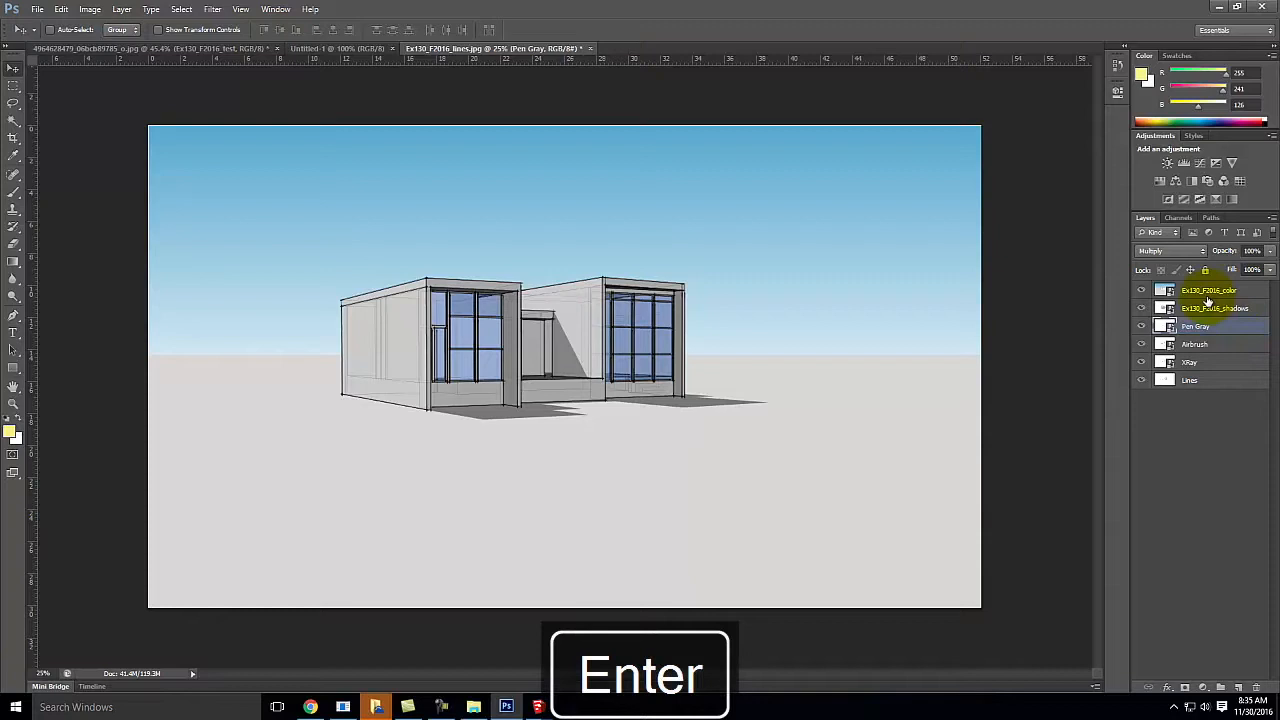
# - Rename the shadows layer as Shadows and the color layer as Color
pyautogui.doubleClick(1207, 310)
pyautogui.write('Shad')
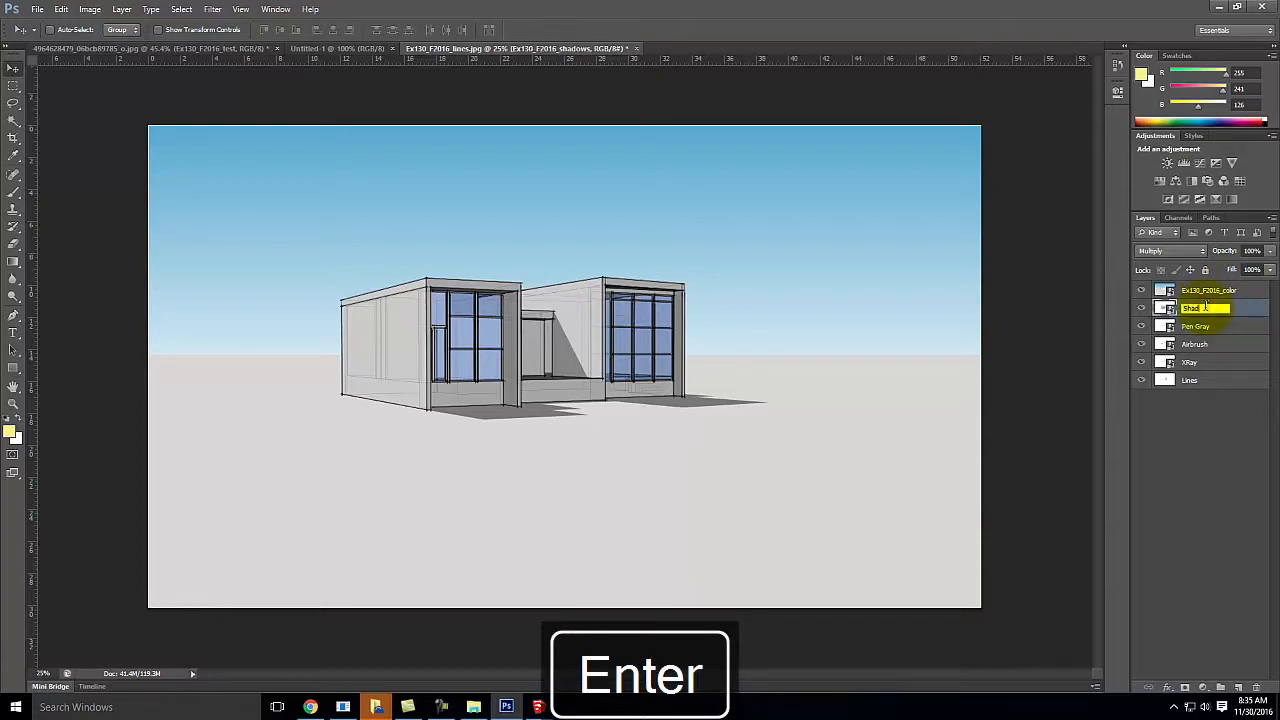
pyautogui.write('ows')
pyautogui.doubleClick(1230, 291)
pyautogui.write('Color')
pyautogui.press('Return')
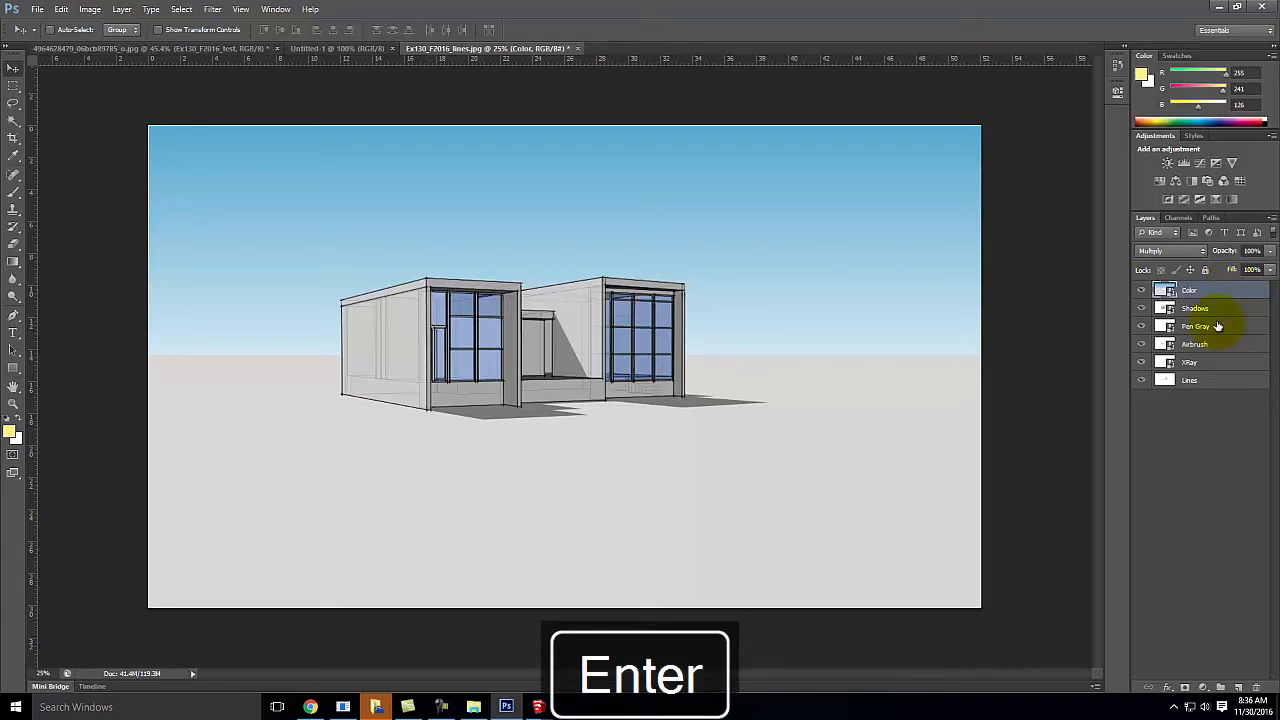
# - Rasterize the five smart object layers from Color down to XRay, and deselect them
pyautogui.keyDown('shift'); pyautogui.click(1215, 363); pyautogui.keyUp('shift')
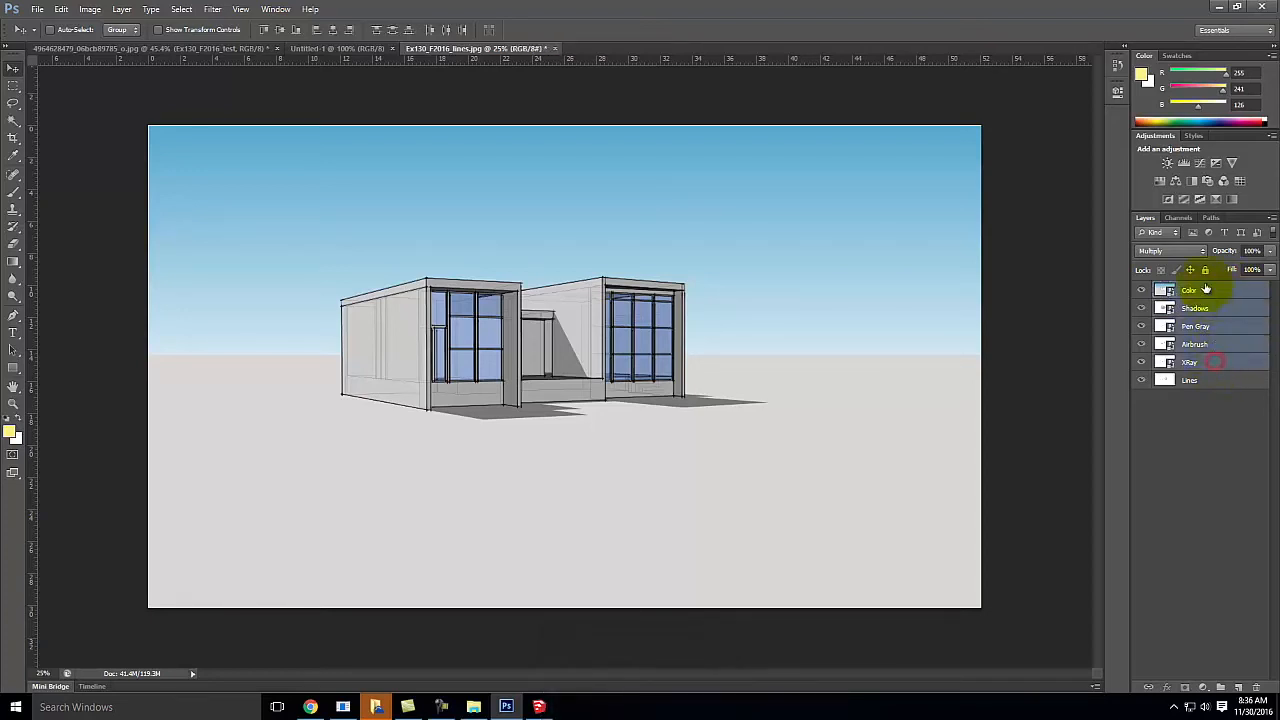
pyautogui.rightClick(1203, 310)
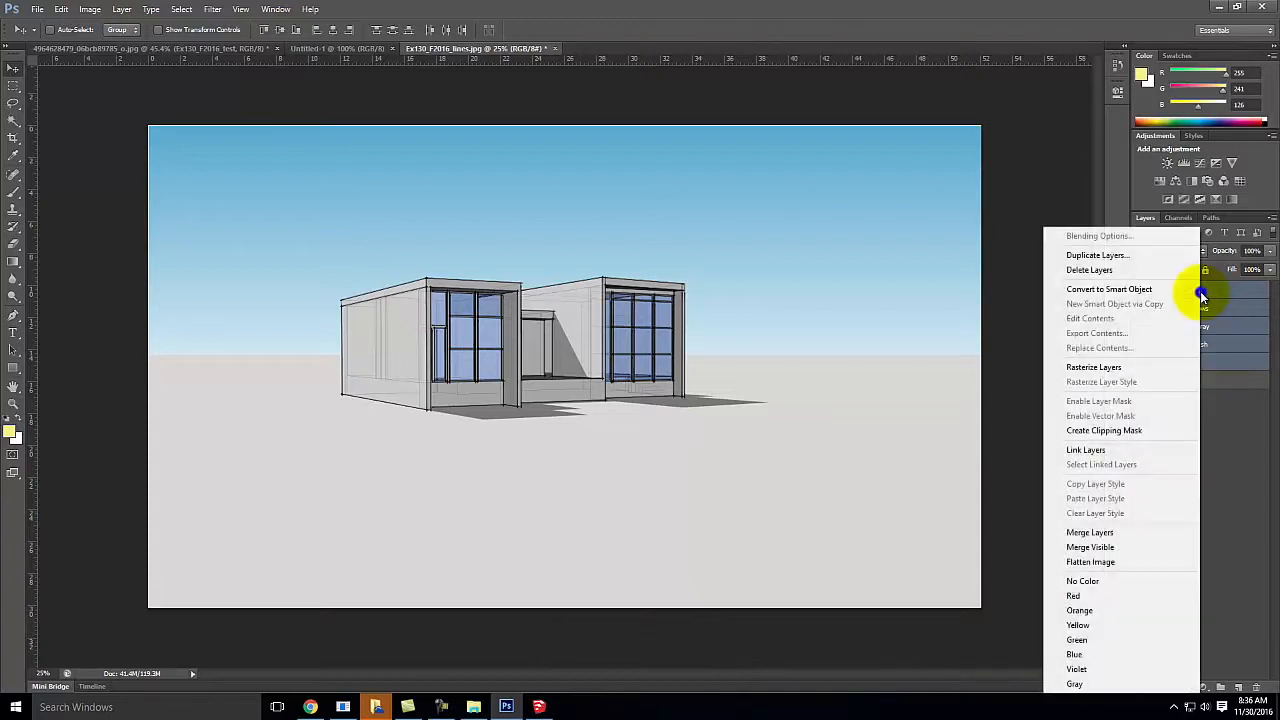
pyautogui.click(1123, 369)
pyautogui.click(1230, 481)
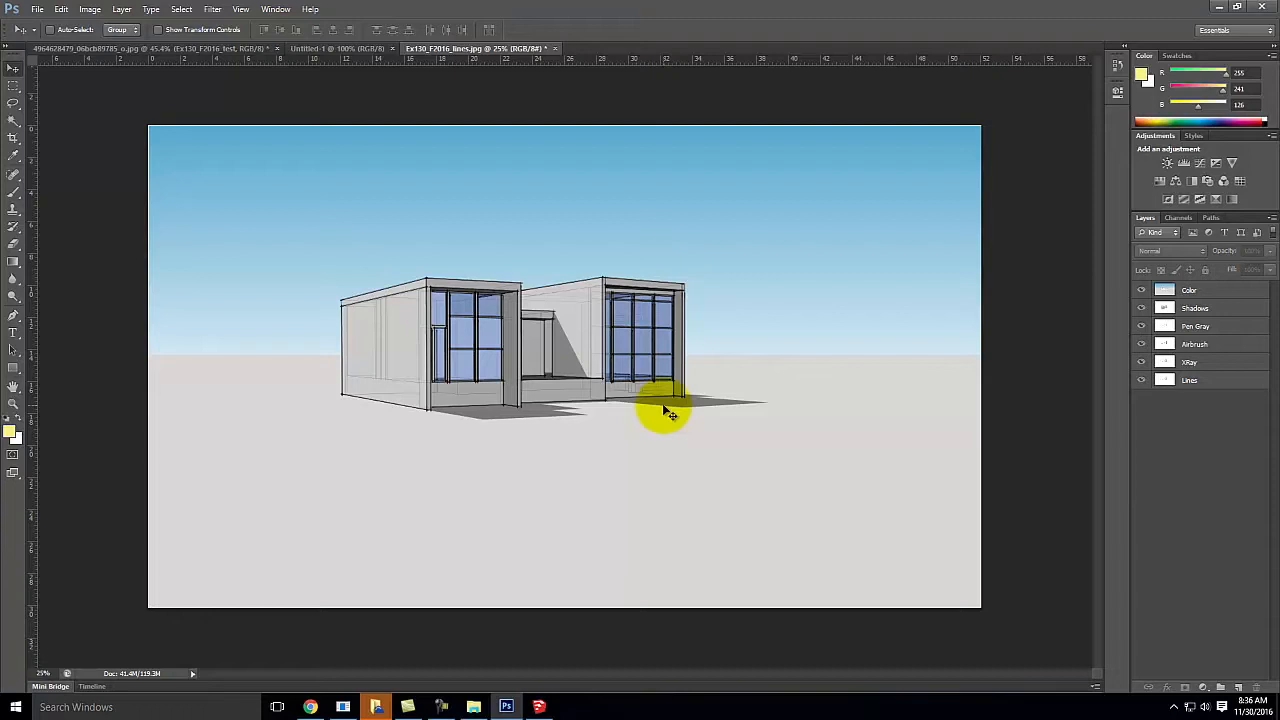
pyautogui.click(42, 10)
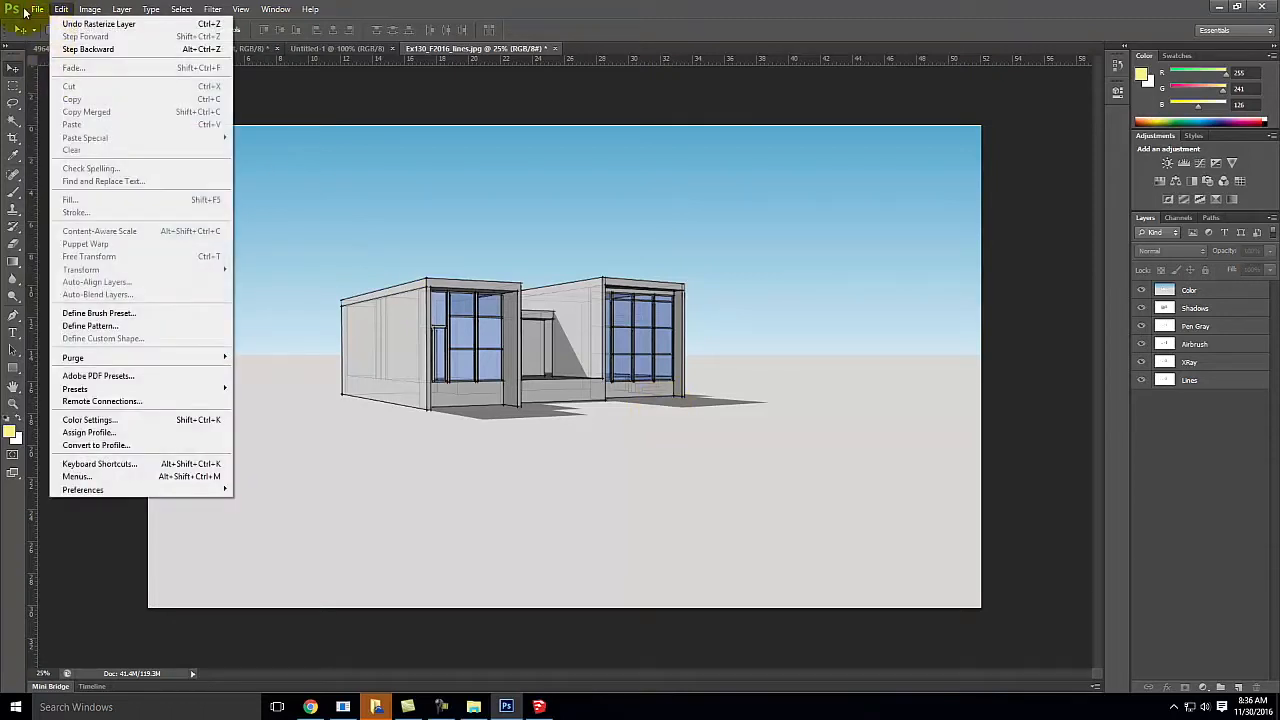
pyautogui.click(50, 225)
pyautogui.click(557, 172)
pyautogui.click(812, 454)
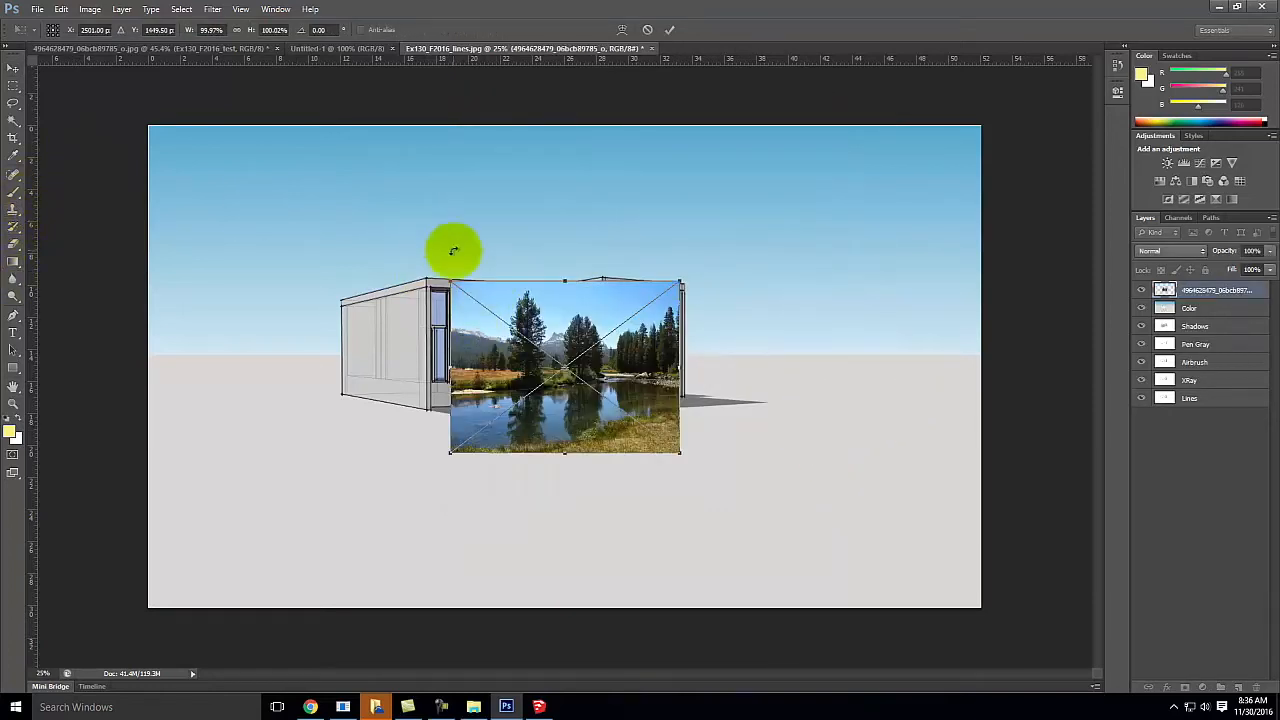
# - Enlarge the placed landscape photo to about 364% and set its blend mode to Multiply
pyautogui.moveTo(450, 282); pyautogui.dragTo(165, 73)
pyautogui.click(1162, 252)
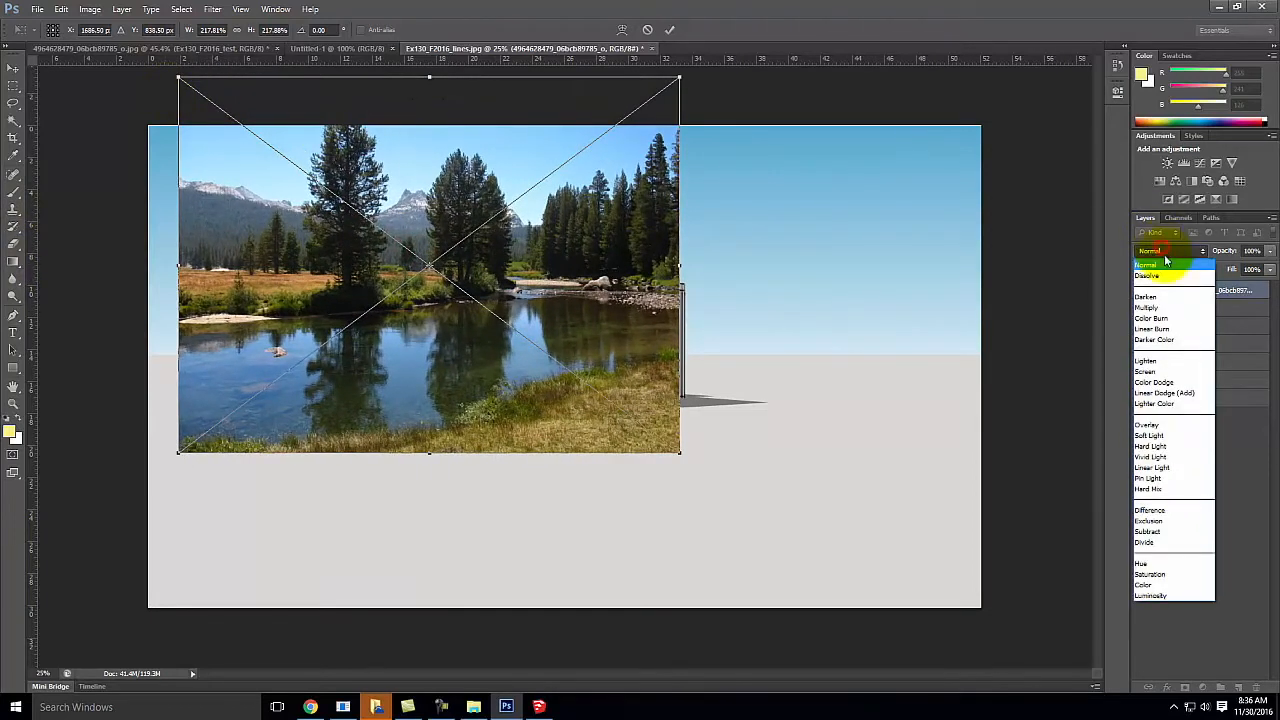
pyautogui.click(1168, 308)
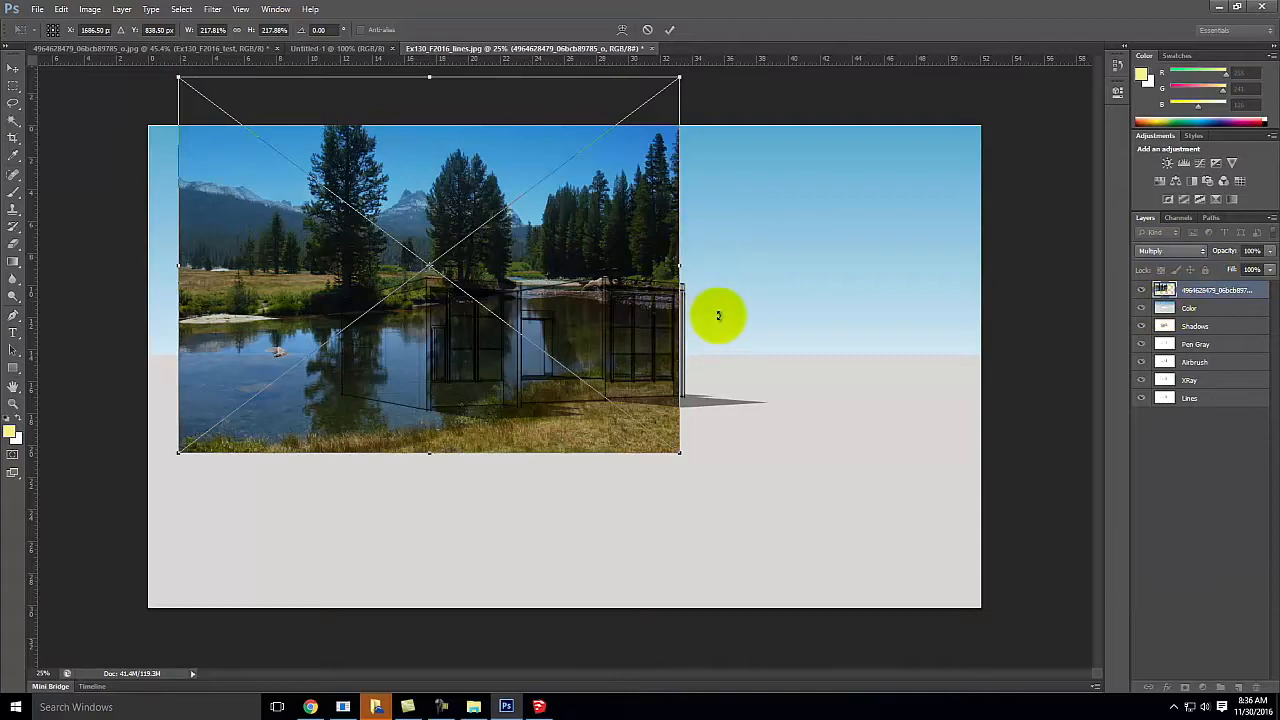
pyautogui.moveTo(681, 453); pyautogui.dragTo(1000, 680)
# - Position the landscape photo so the house stands on the meadow behind the water, and commit the placement
pyautogui.moveTo(786, 522); pyautogui.dragTo(827, 510)
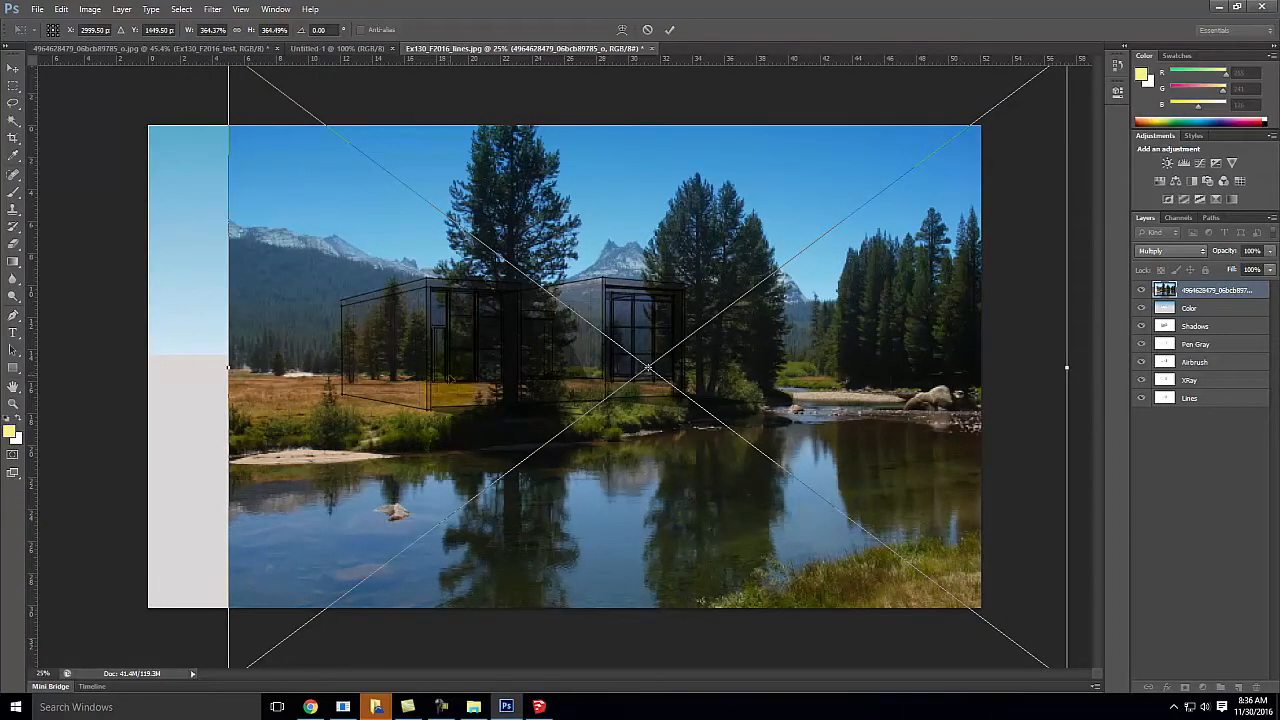
pyautogui.moveTo(699, 437); pyautogui.dragTo(709, 441)
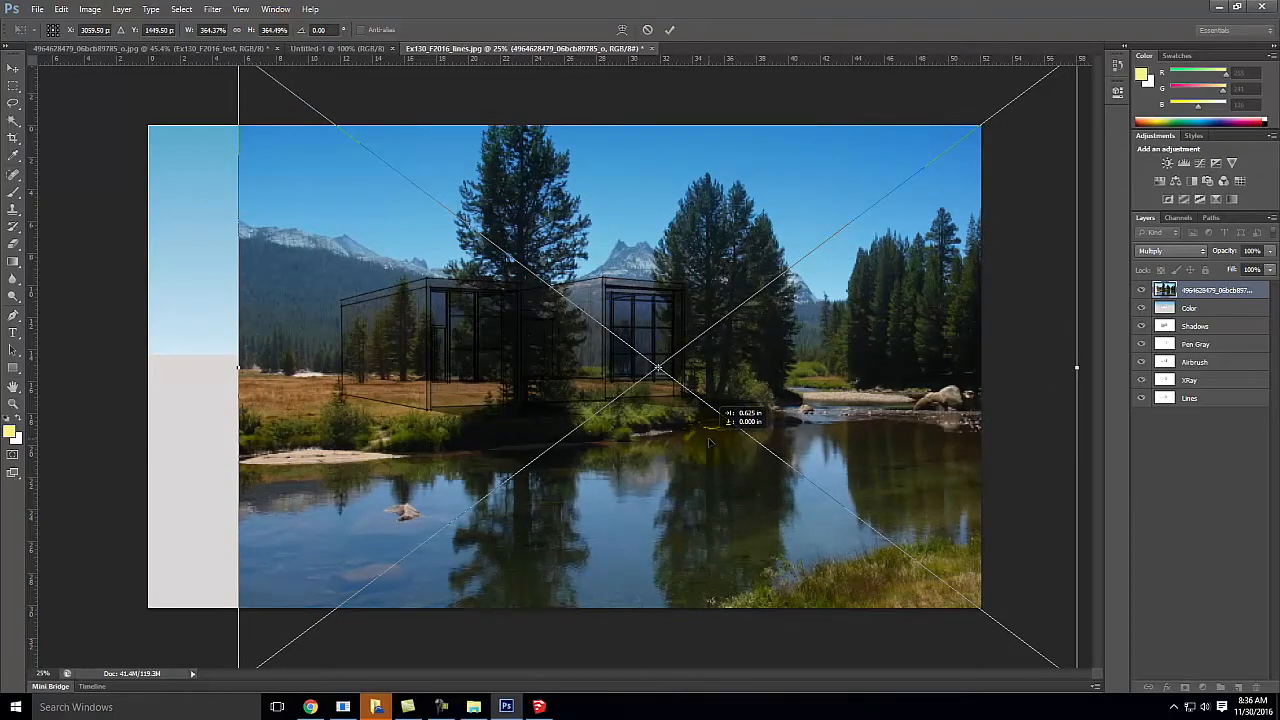
pyautogui.moveTo(709, 437); pyautogui.dragTo(715, 432)
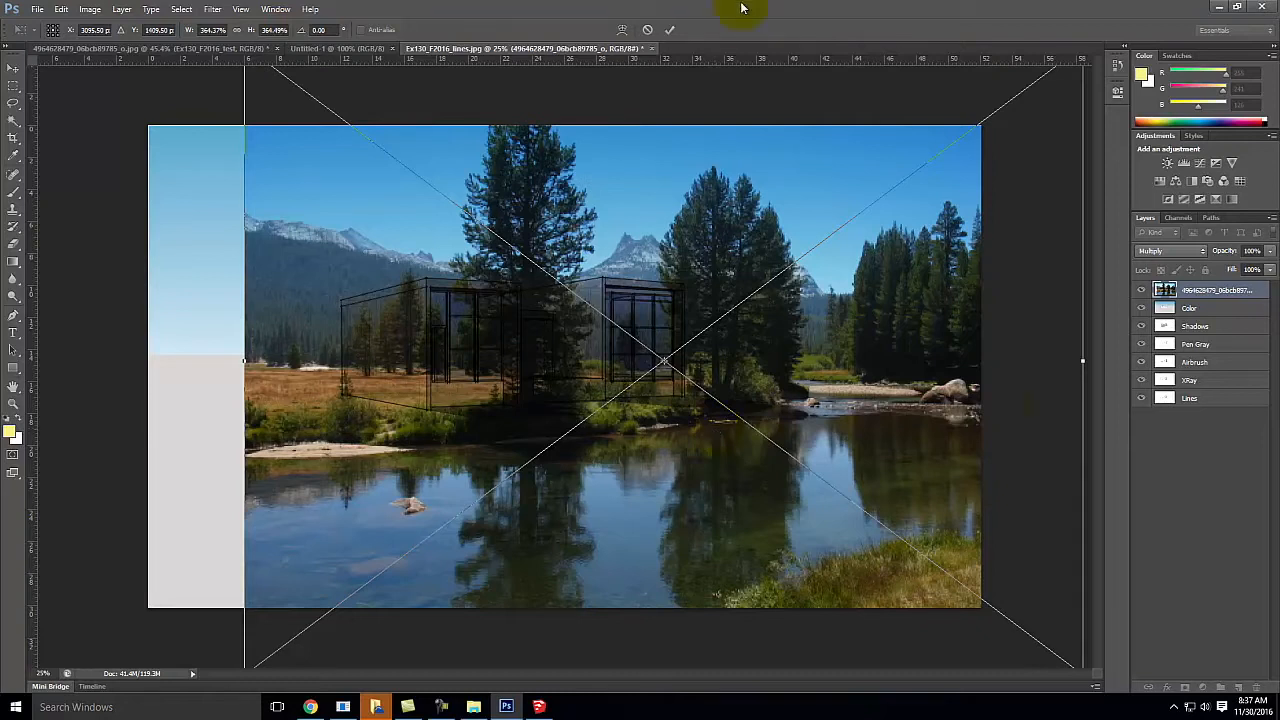
pyautogui.click(670, 30)
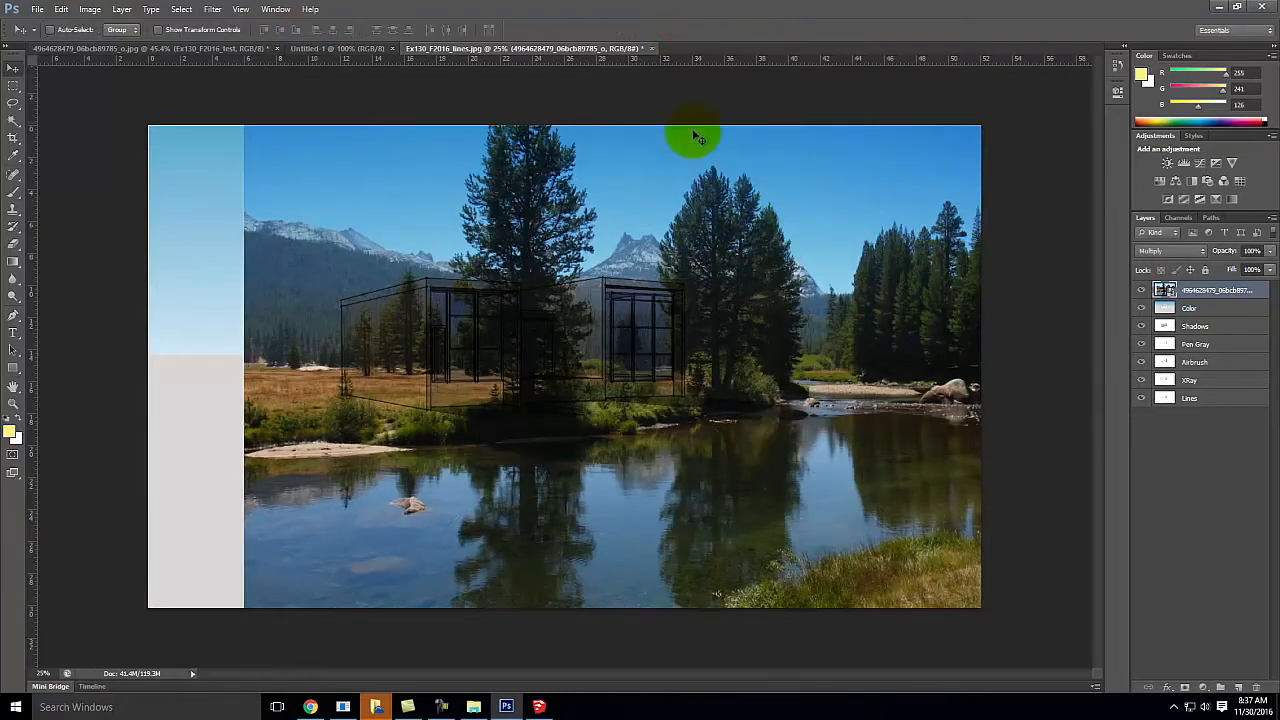
# - Enlarge the canvas to 75 inches wide and 50 inches high, anchored at the center
pyautogui.hotkey('ctrl', '-')
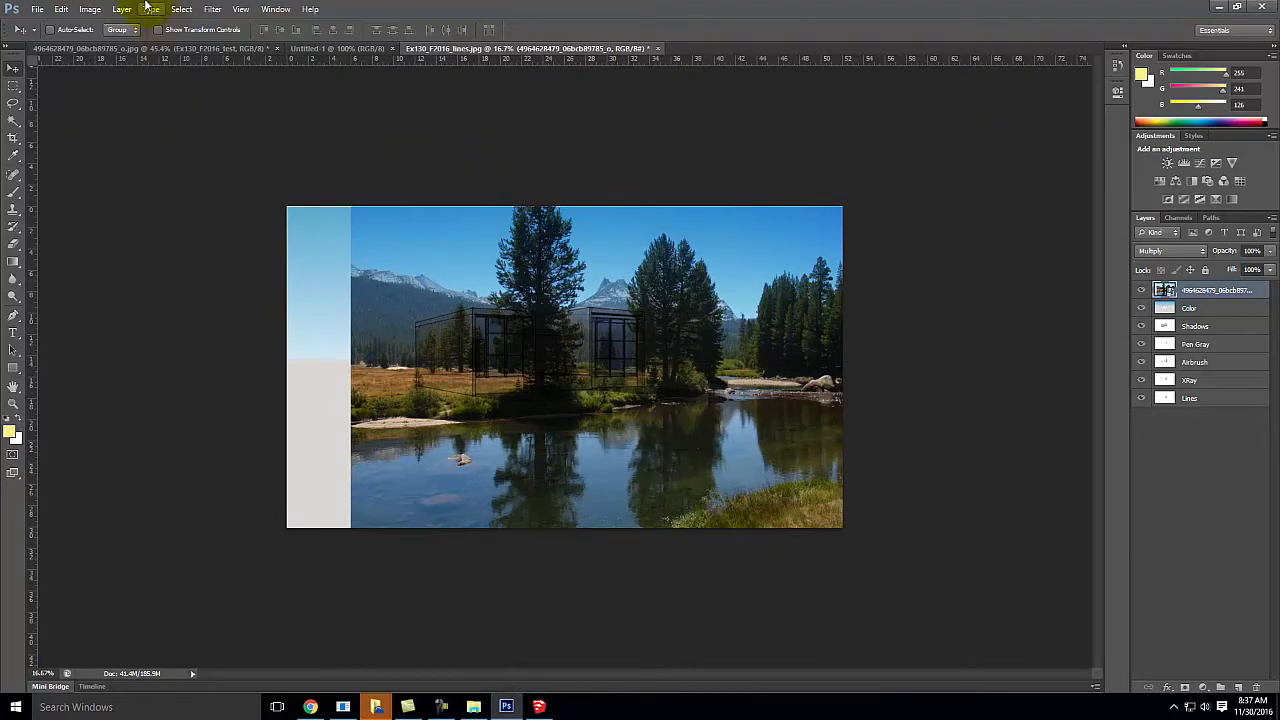
pyautogui.click(91, 10)
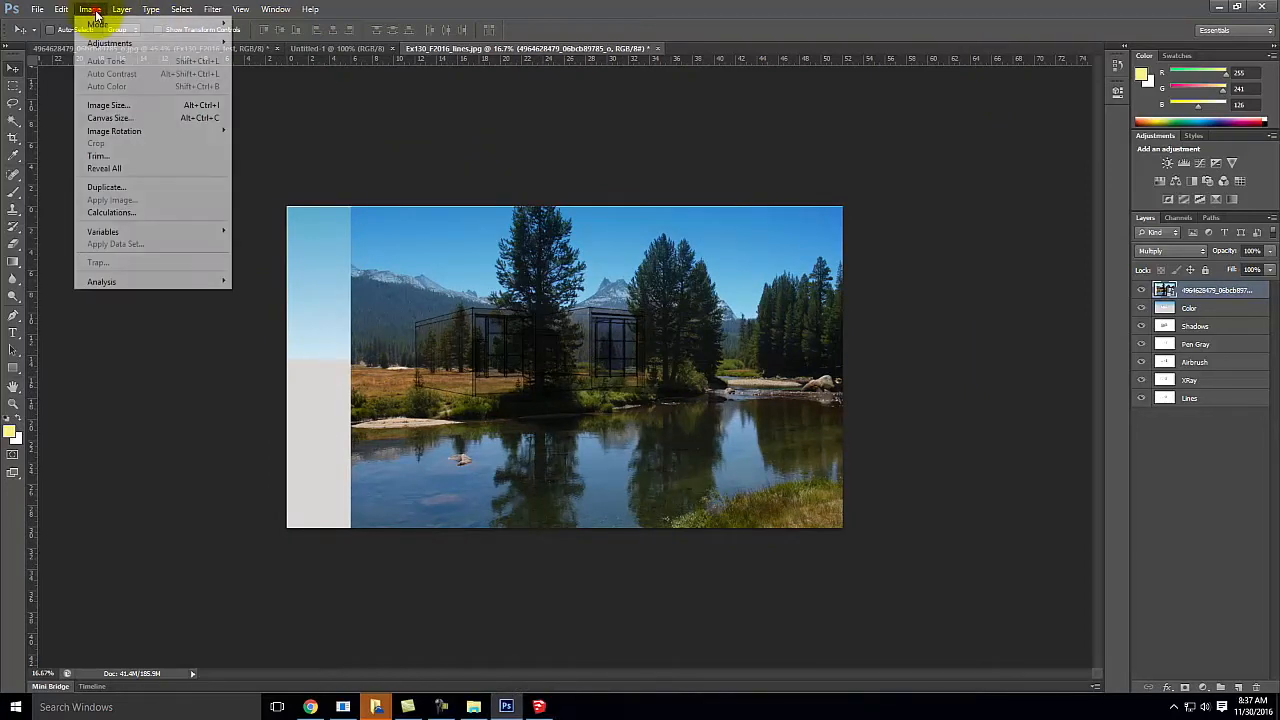
pyautogui.click(110, 118)
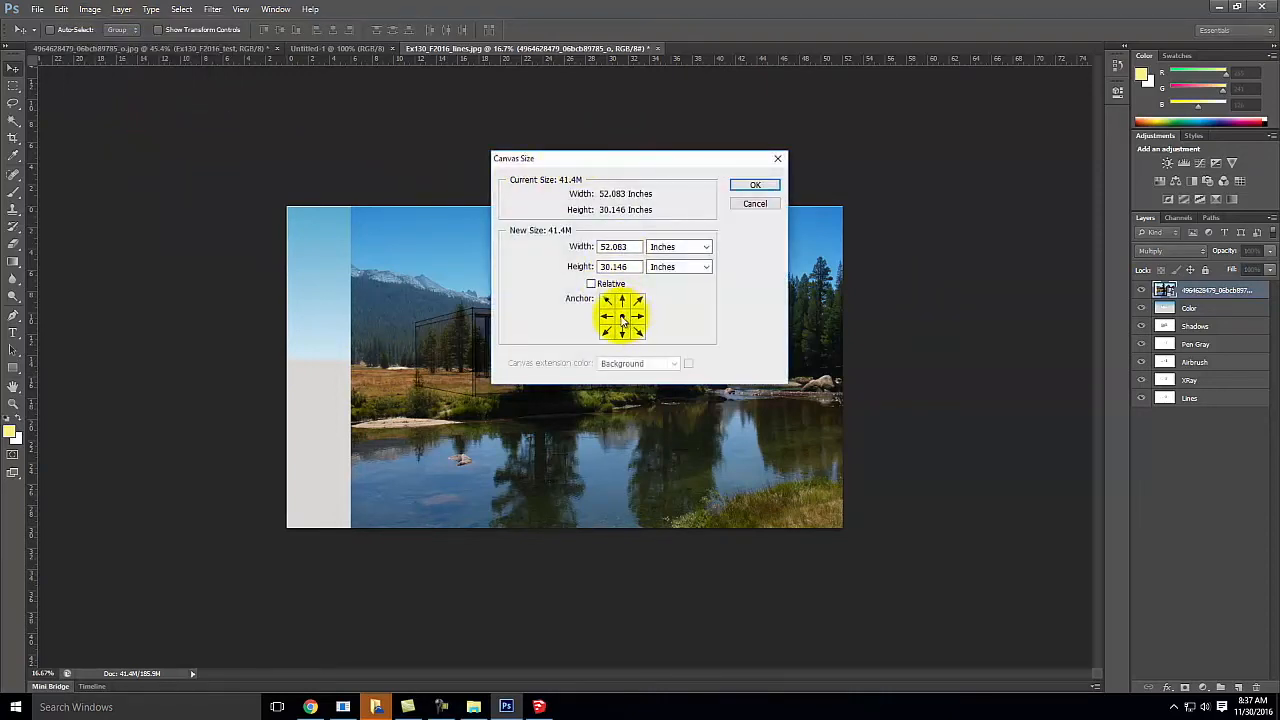
pyautogui.doubleClick(634, 268)
pyautogui.write('50')
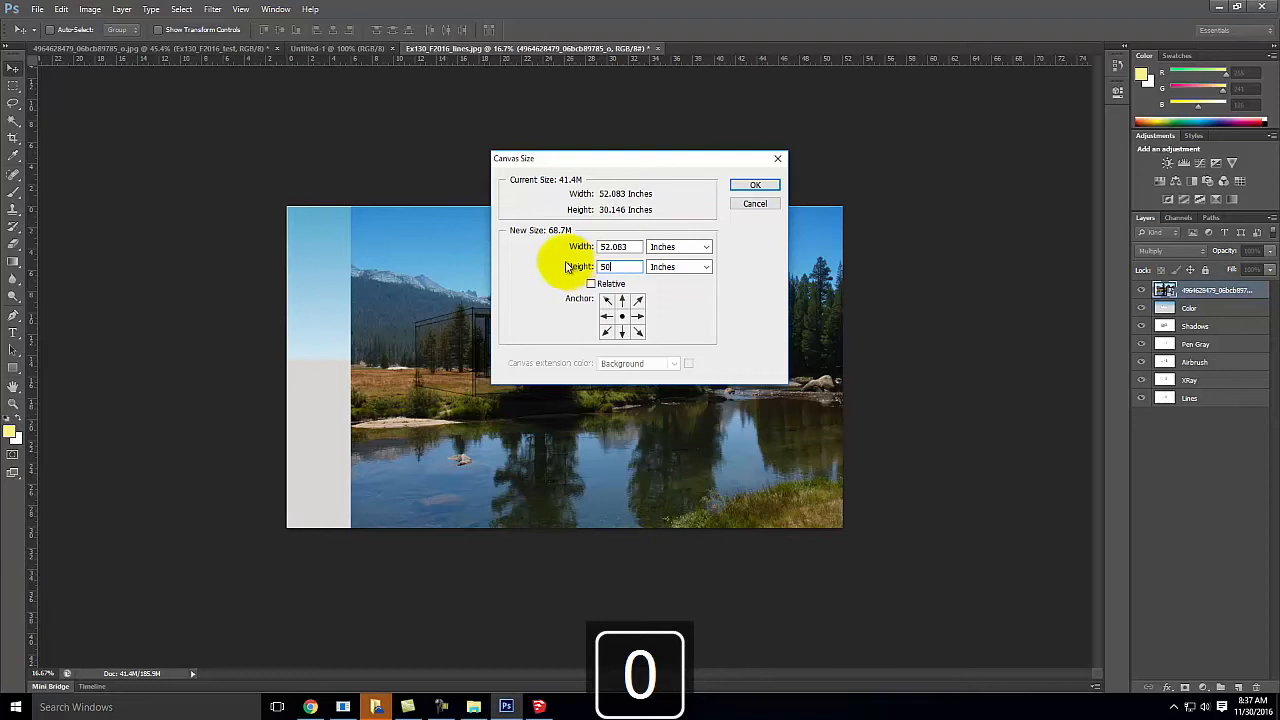
pyautogui.doubleClick(627, 247)
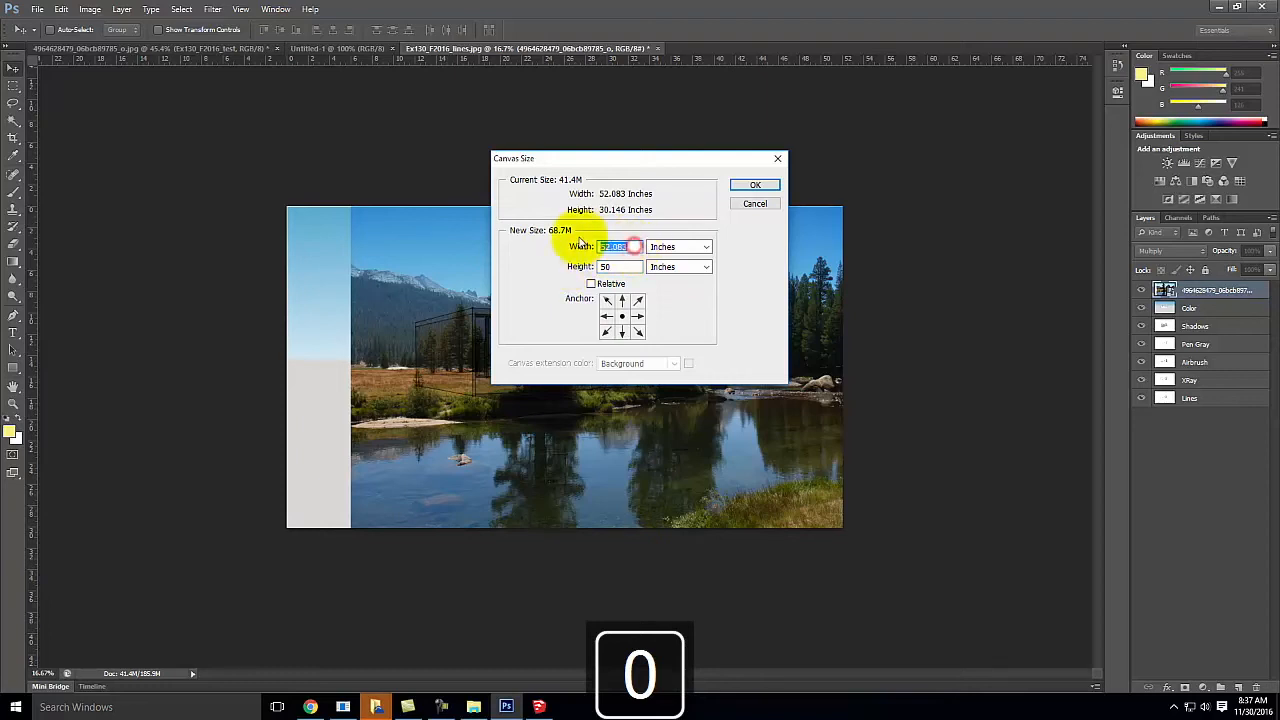
pyautogui.write('75')
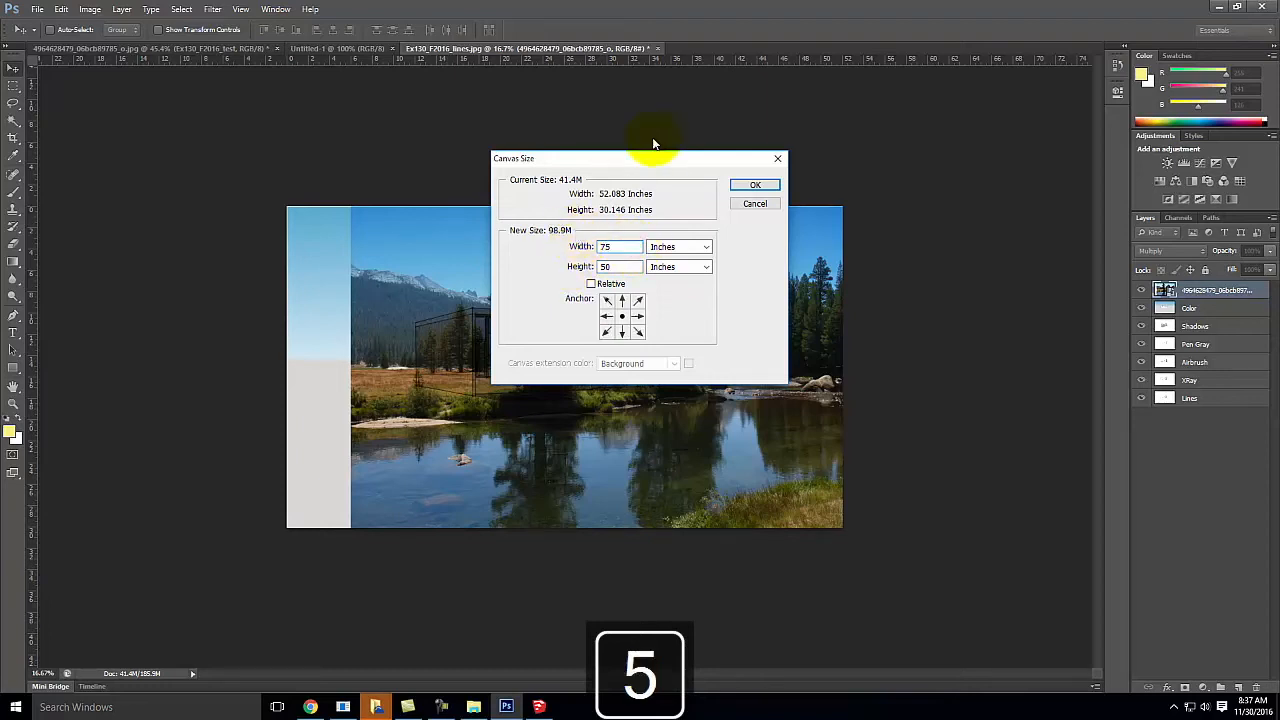
pyautogui.click(757, 186)
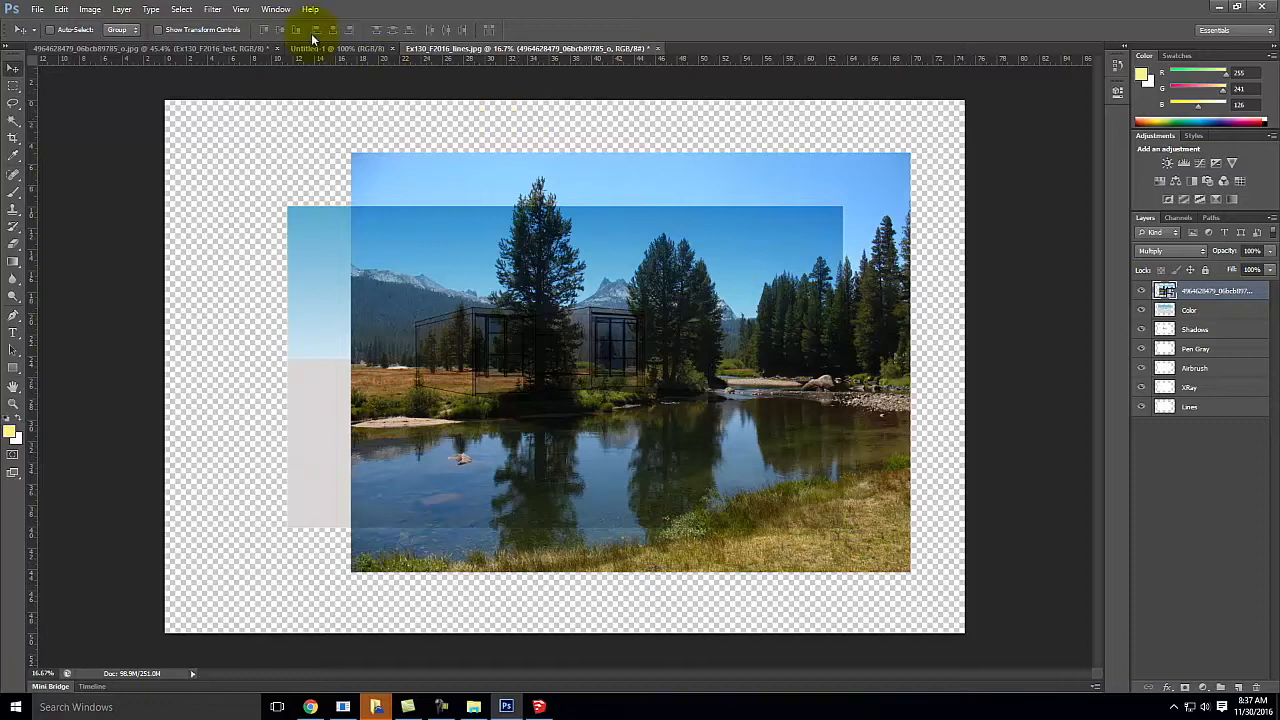
# - Crop the canvas on all four sides to the edges of the landscape photo
pyautogui.click(13, 140)
pyautogui.moveTo(168, 366); pyautogui.dragTo(245, 360)
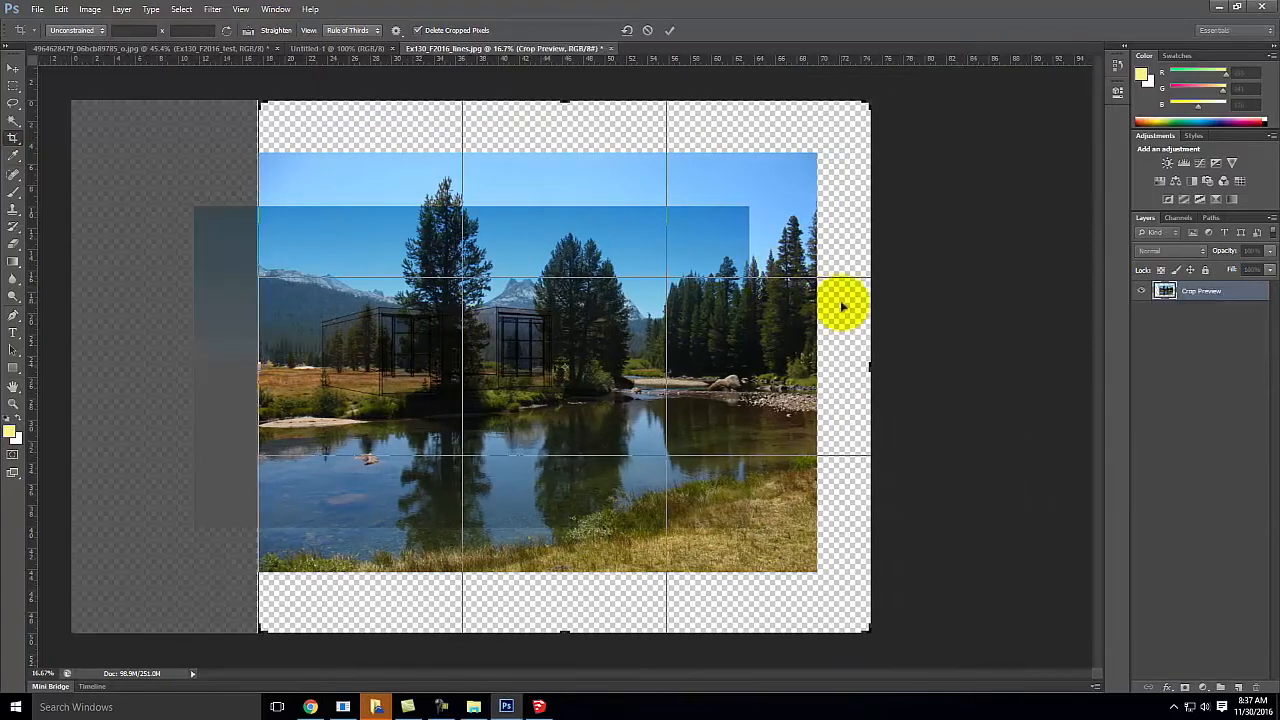
pyautogui.moveTo(866, 363); pyautogui.dragTo(845, 368)
pyautogui.moveTo(564, 104); pyautogui.dragTo(566, 130)
pyautogui.moveTo(561, 602); pyautogui.dragTo(563, 586)
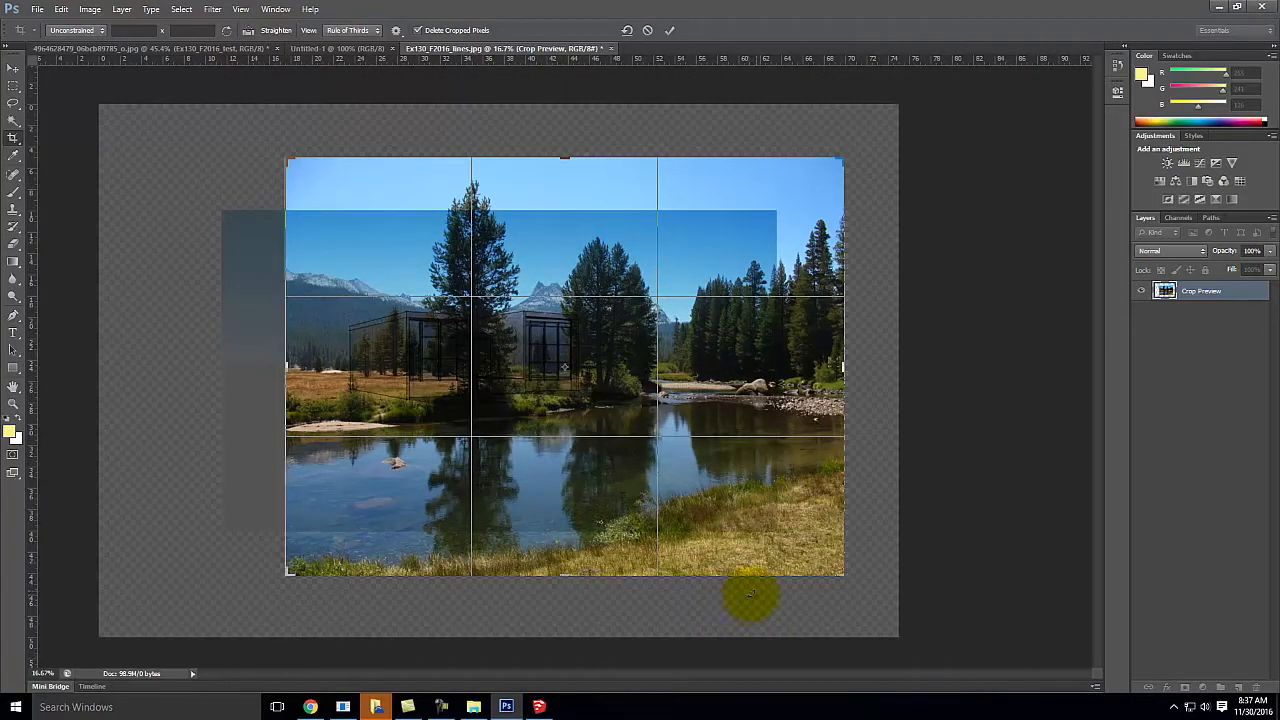
pyautogui.click(671, 31)
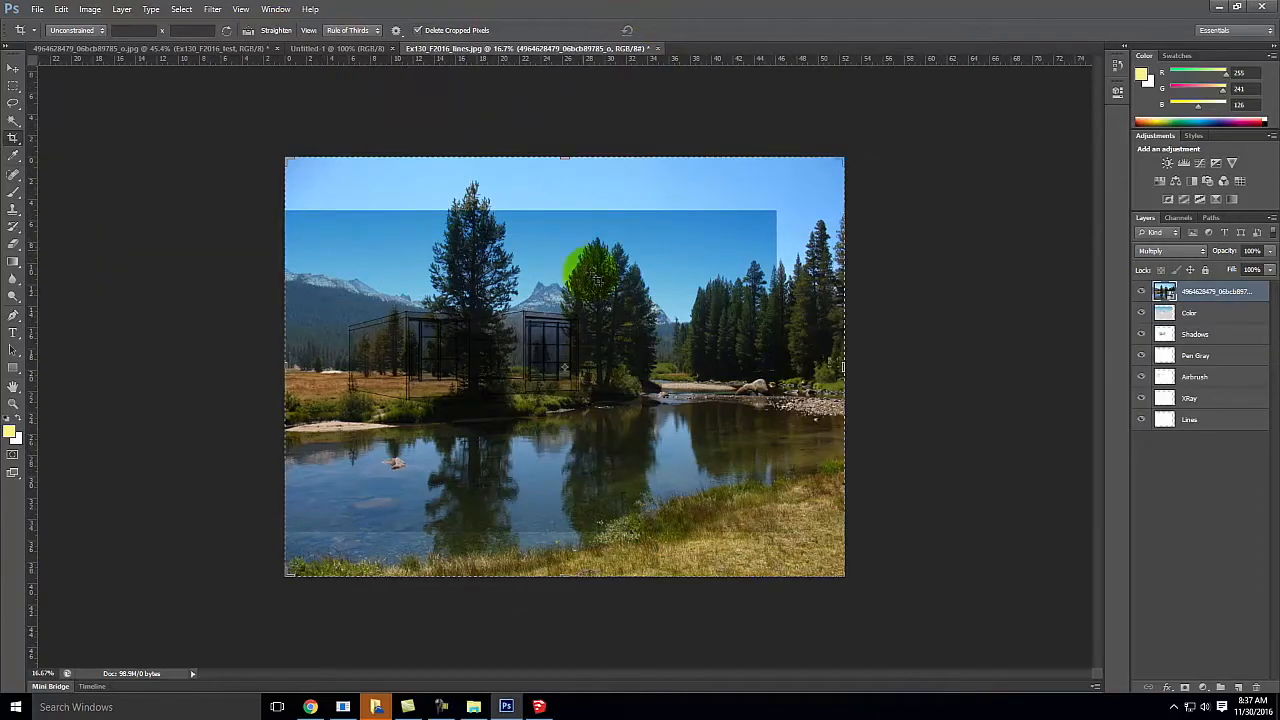
# - Set the landscape photo layer's blend mode to Normal and move the layer below all the house layers
pyautogui.click(13, 85)
pyautogui.click(126, 120)
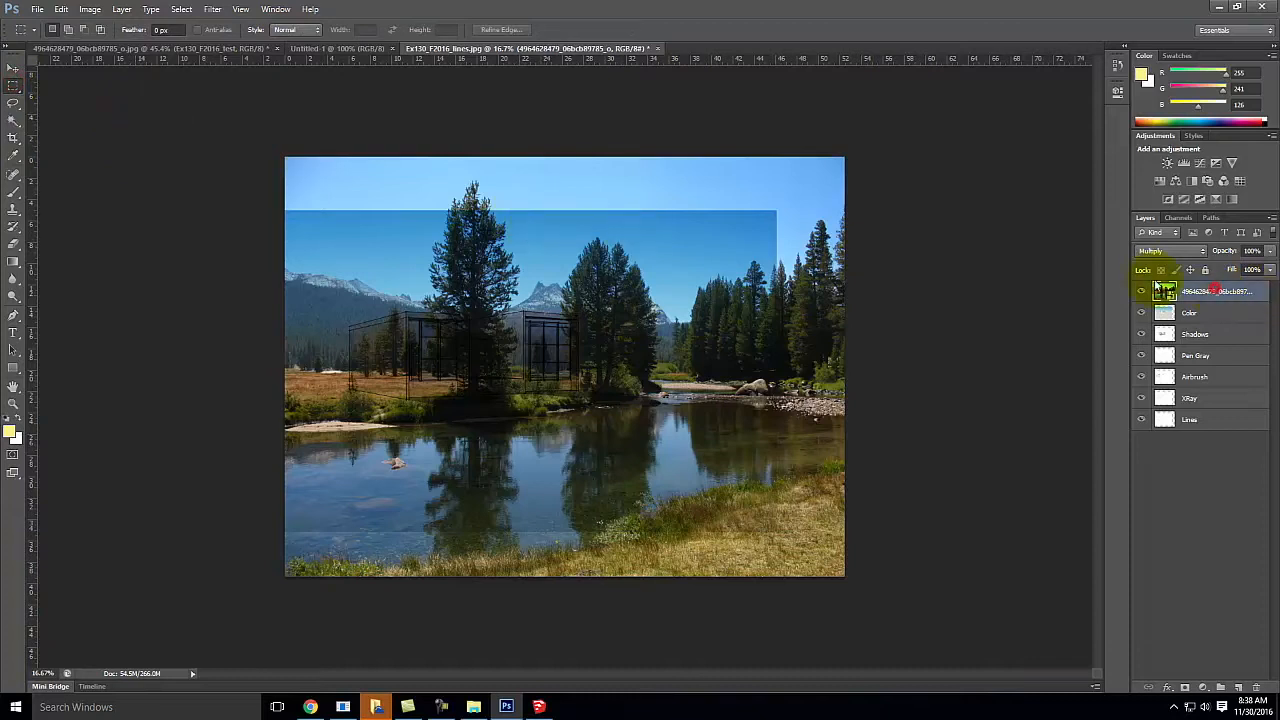
pyautogui.click(1160, 251)
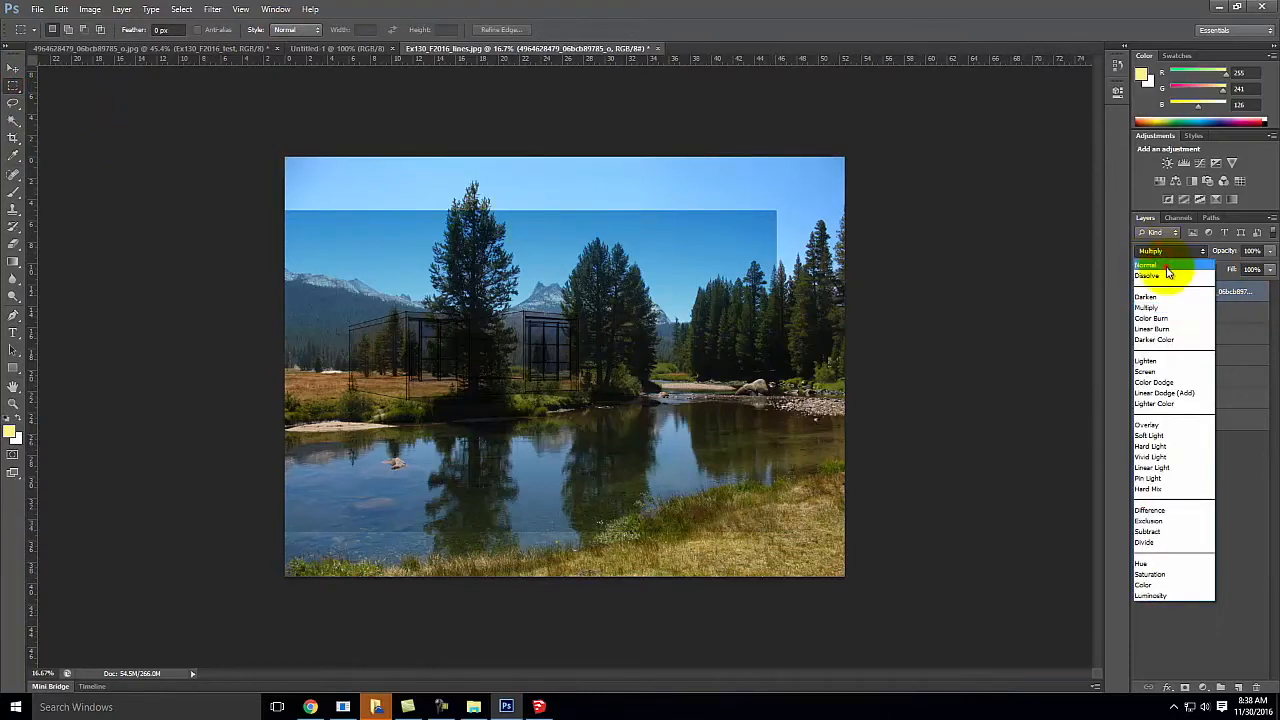
pyautogui.click(1166, 266)
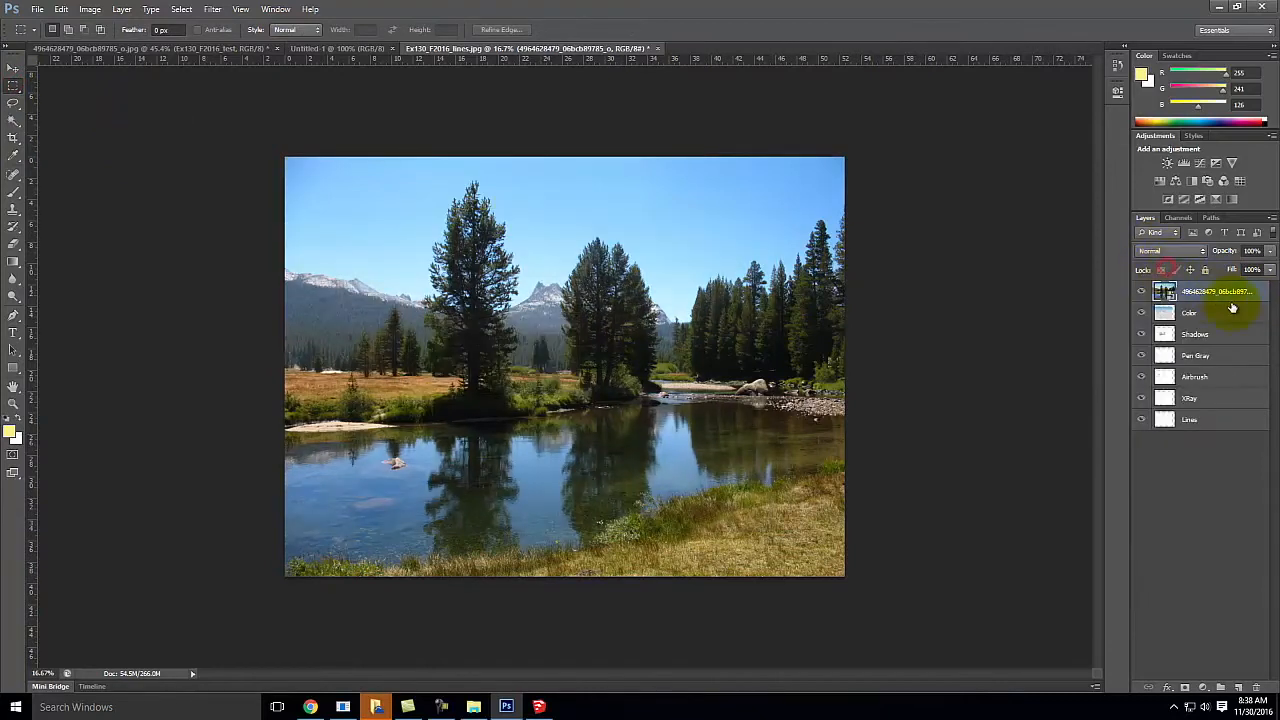
pyautogui.moveTo(1216, 292); pyautogui.dragTo(1215, 446)
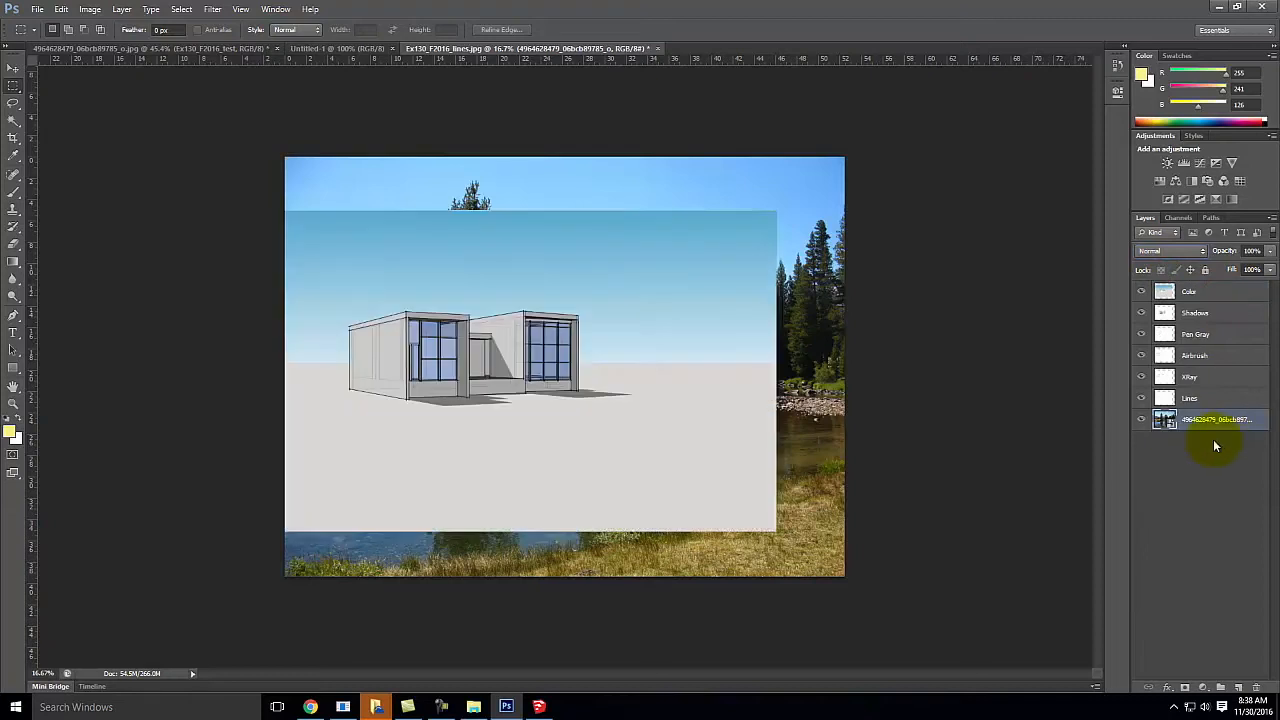
# - Select the white background around the house on the Lines layer with the Magic Wand, and invert the selection
pyautogui.click(1207, 396)
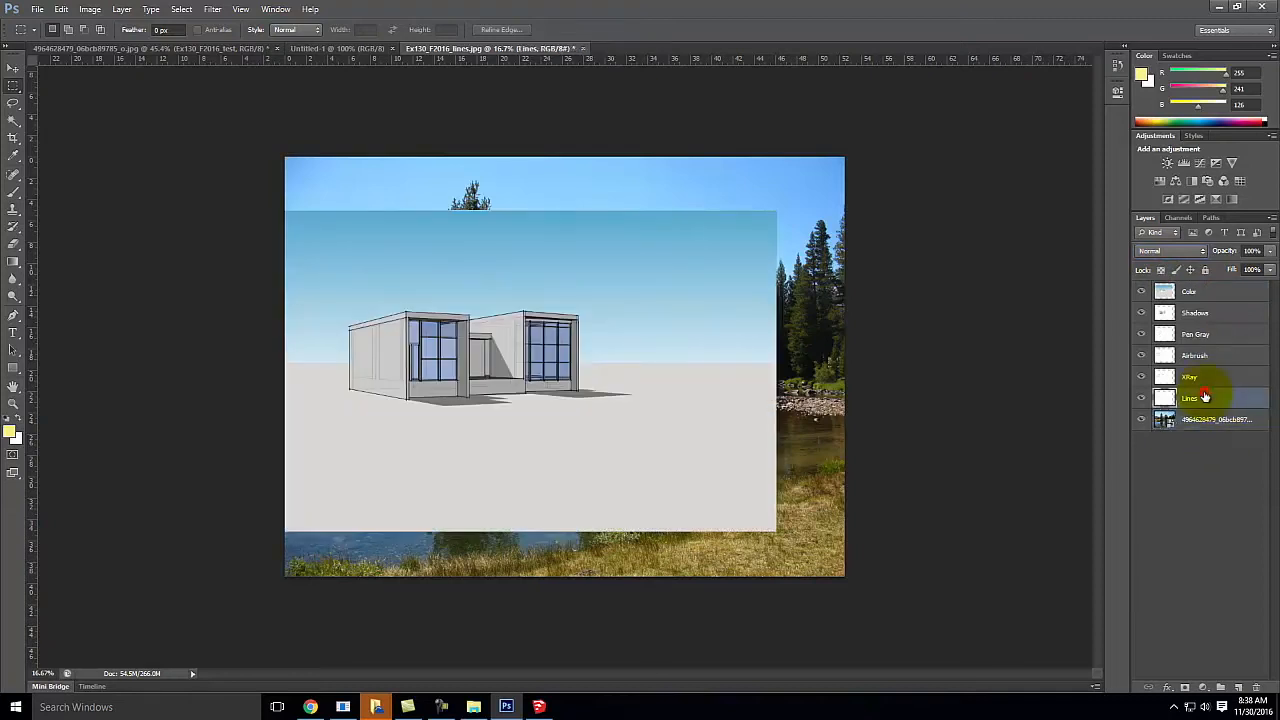
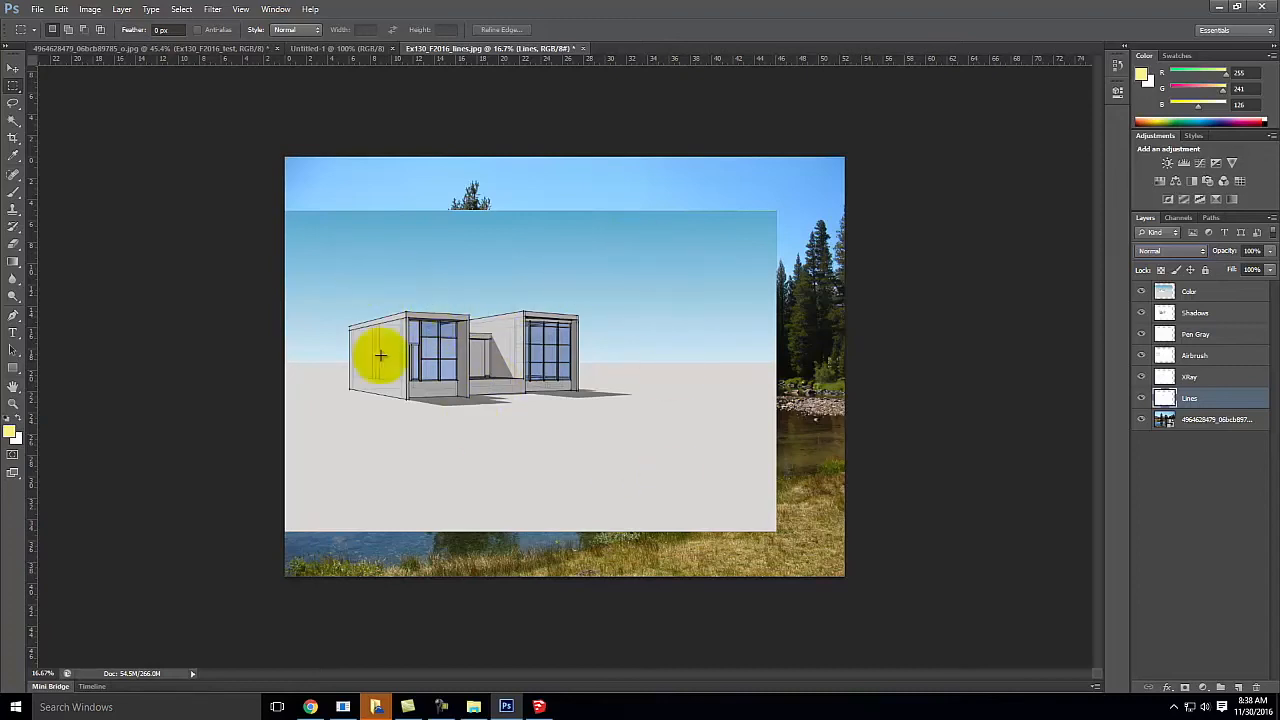
pyautogui.click(13, 119)
pyautogui.click(670, 286)
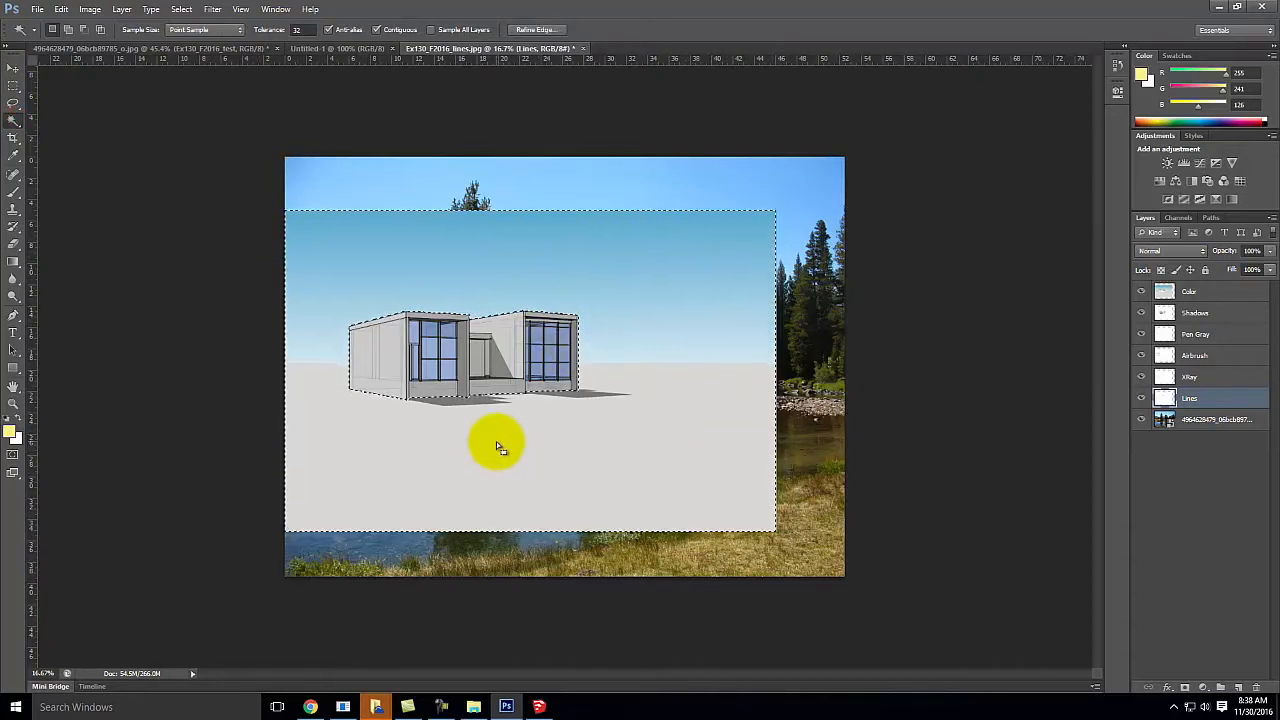
pyautogui.click(181, 9)
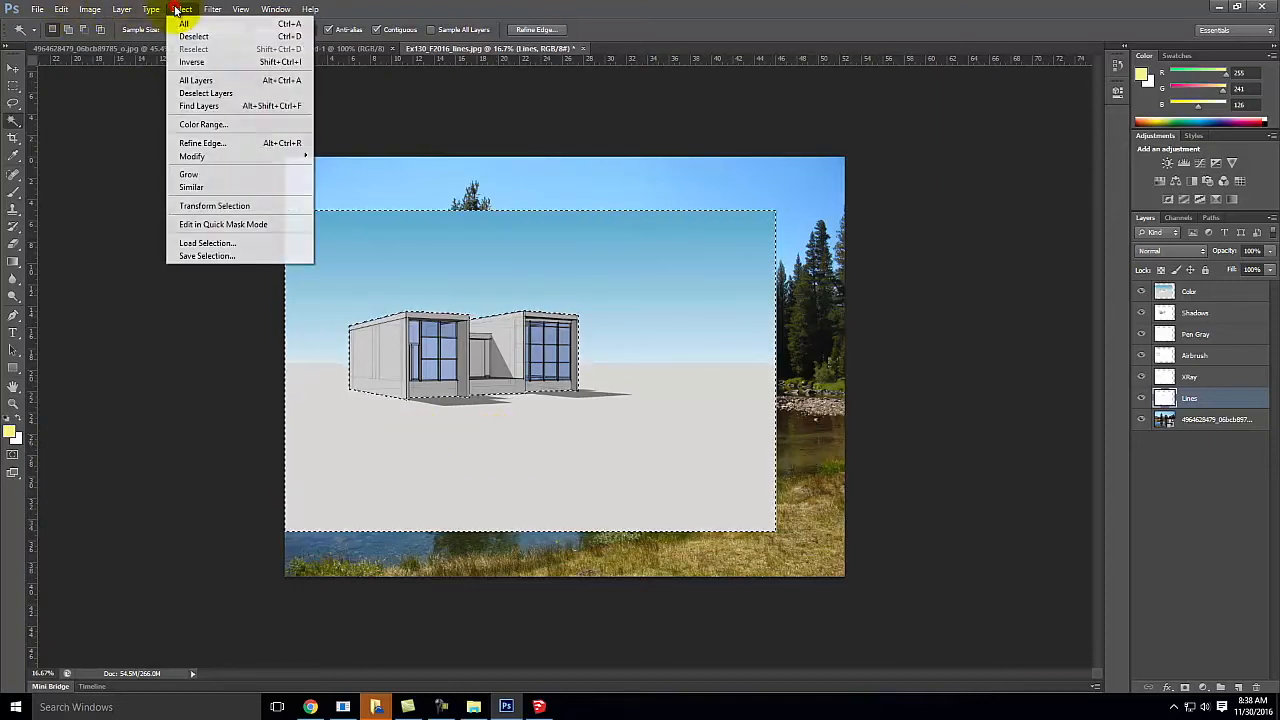
pyautogui.click(200, 62)
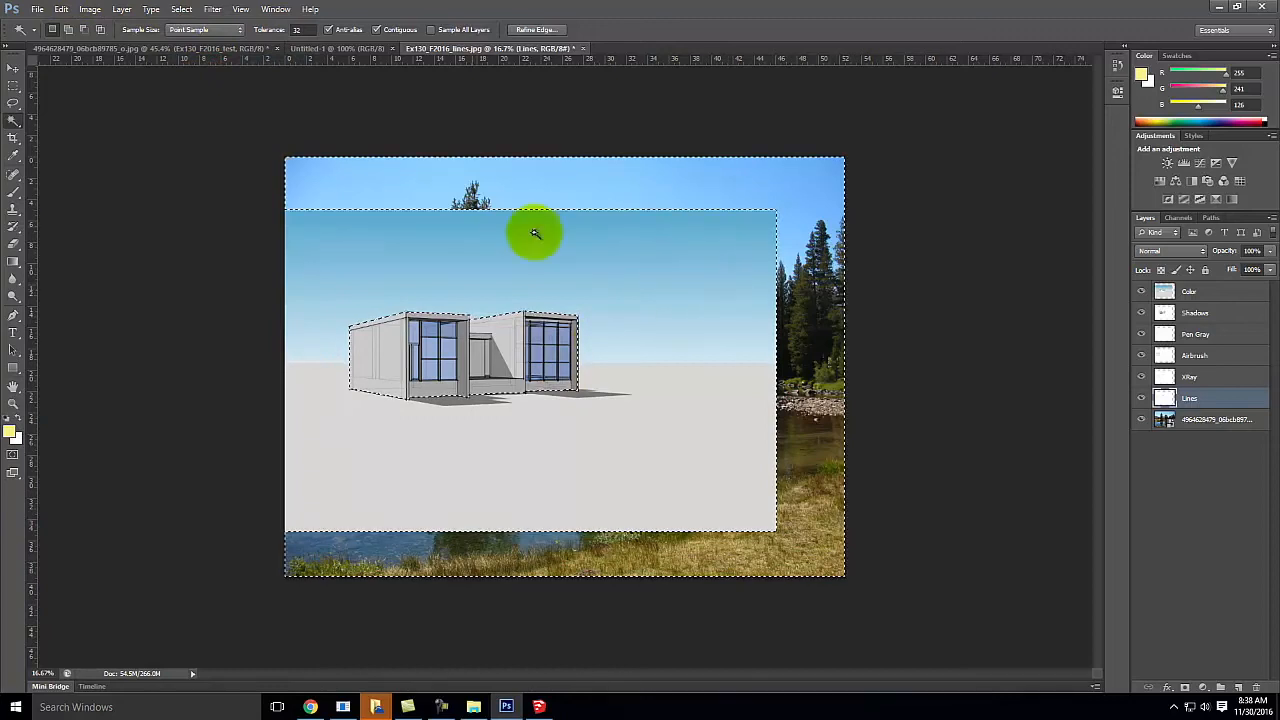
# - Subtract the outer margins from the selection, leaving only the house outline, and hide all layers above the landscape photo
pyautogui.click(13, 86)
pyautogui.moveTo(256, 224); pyautogui.dragTo(936, 131)
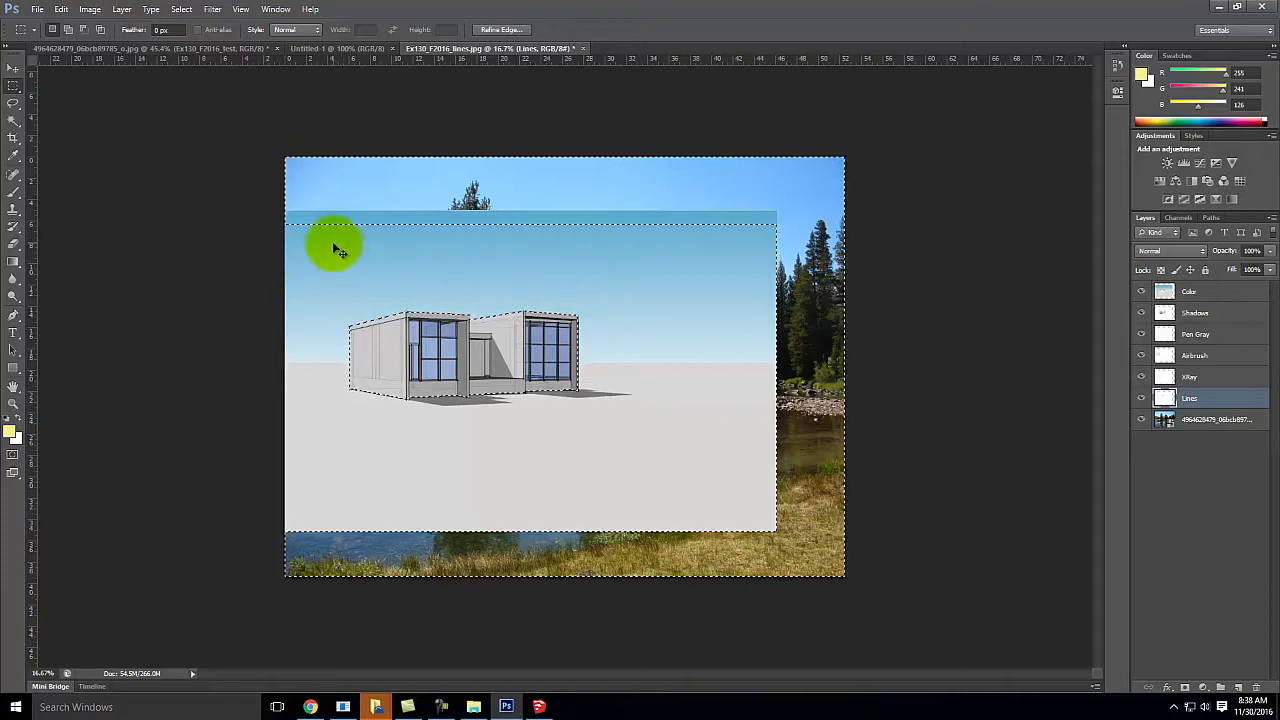
pyautogui.moveTo(275, 241); pyautogui.dragTo(980, 118)
pyautogui.moveTo(735, 208); pyautogui.dragTo(952, 610)
pyautogui.moveTo(758, 492); pyautogui.dragTo(240, 605)
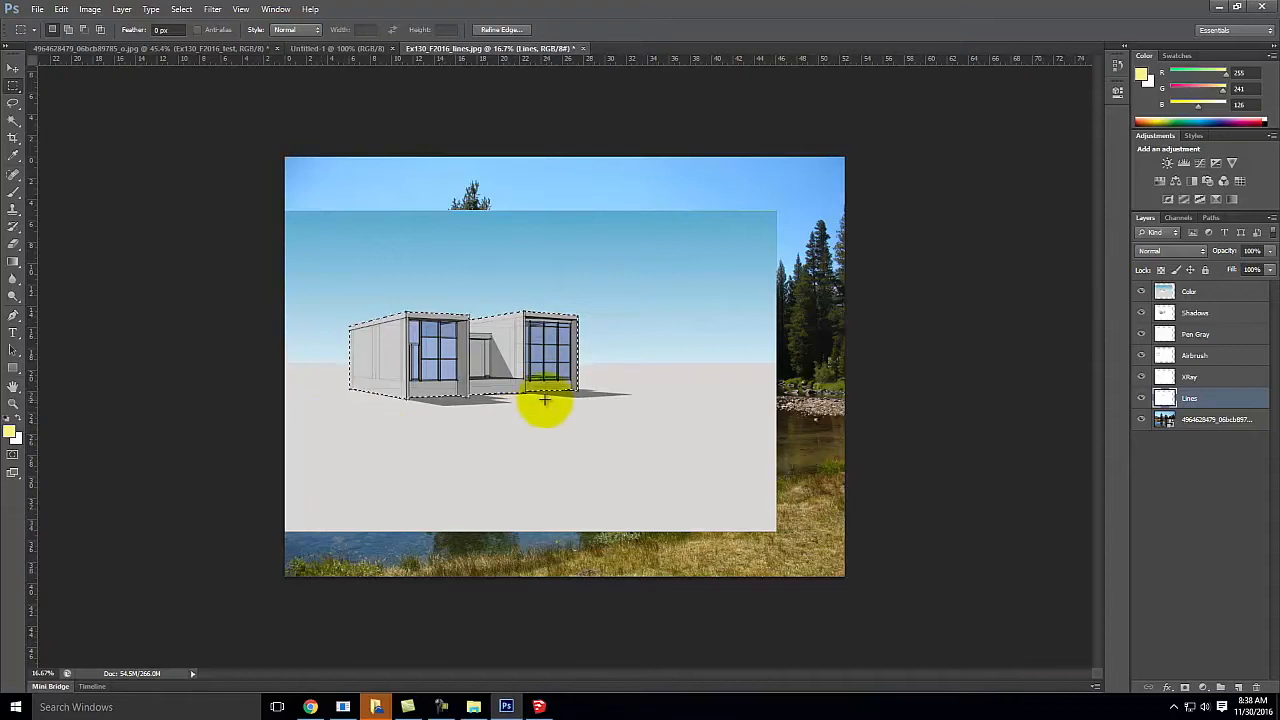
pyautogui.moveTo(1142, 296); pyautogui.dragTo(1143, 400)
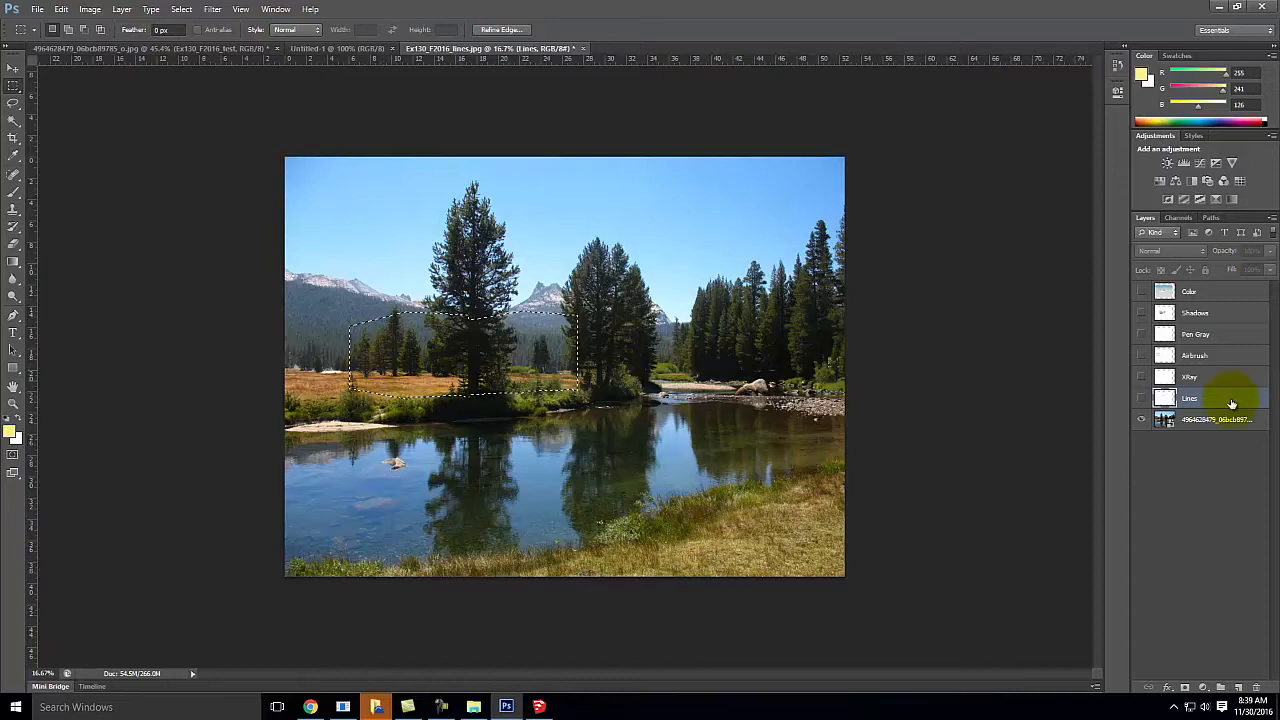
# - Rasterize the landscape photo layer and delete the house-shaped area from it
pyautogui.click(1214, 420)
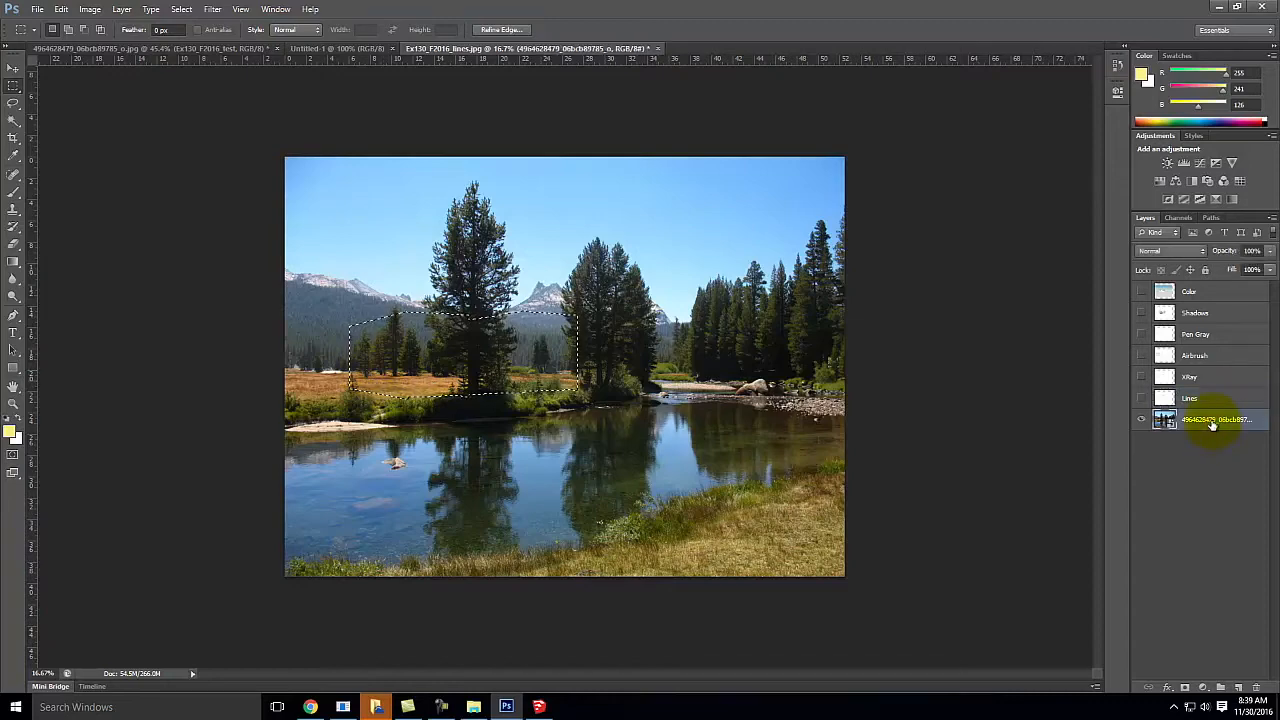
pyautogui.rightClick(1212, 424)
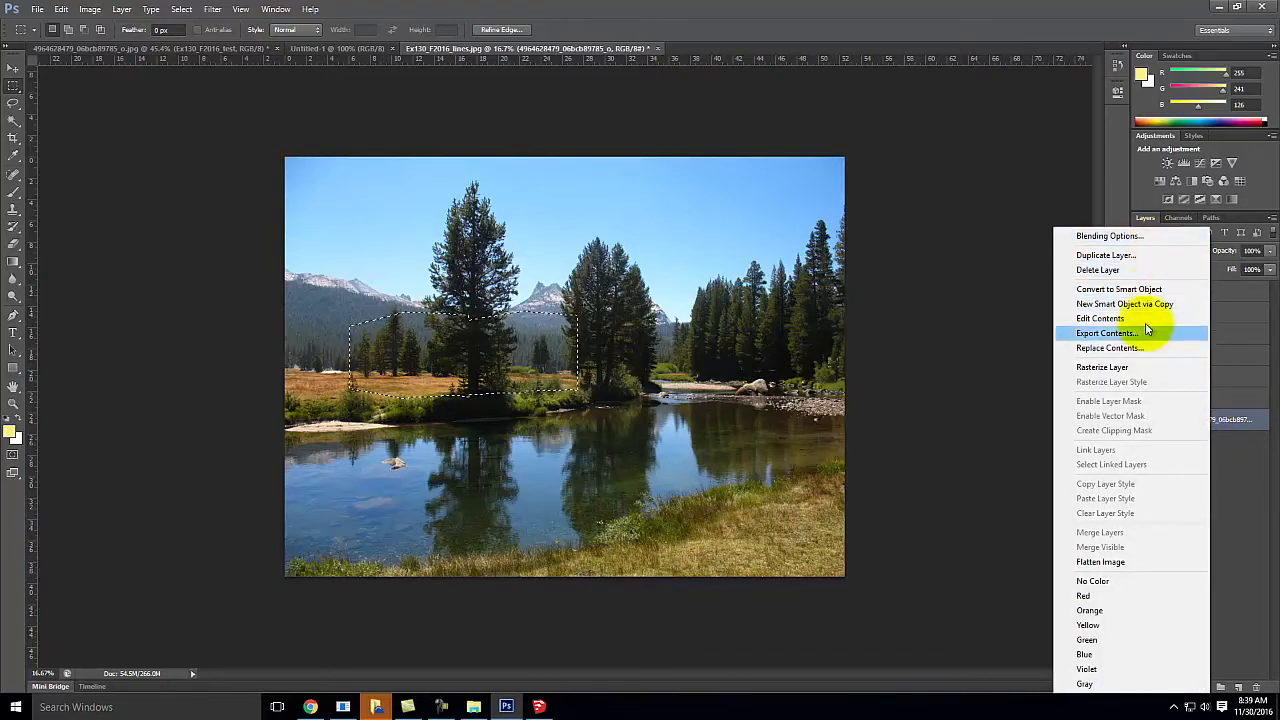
pyautogui.click(1110, 367)
pyautogui.press('Delete')
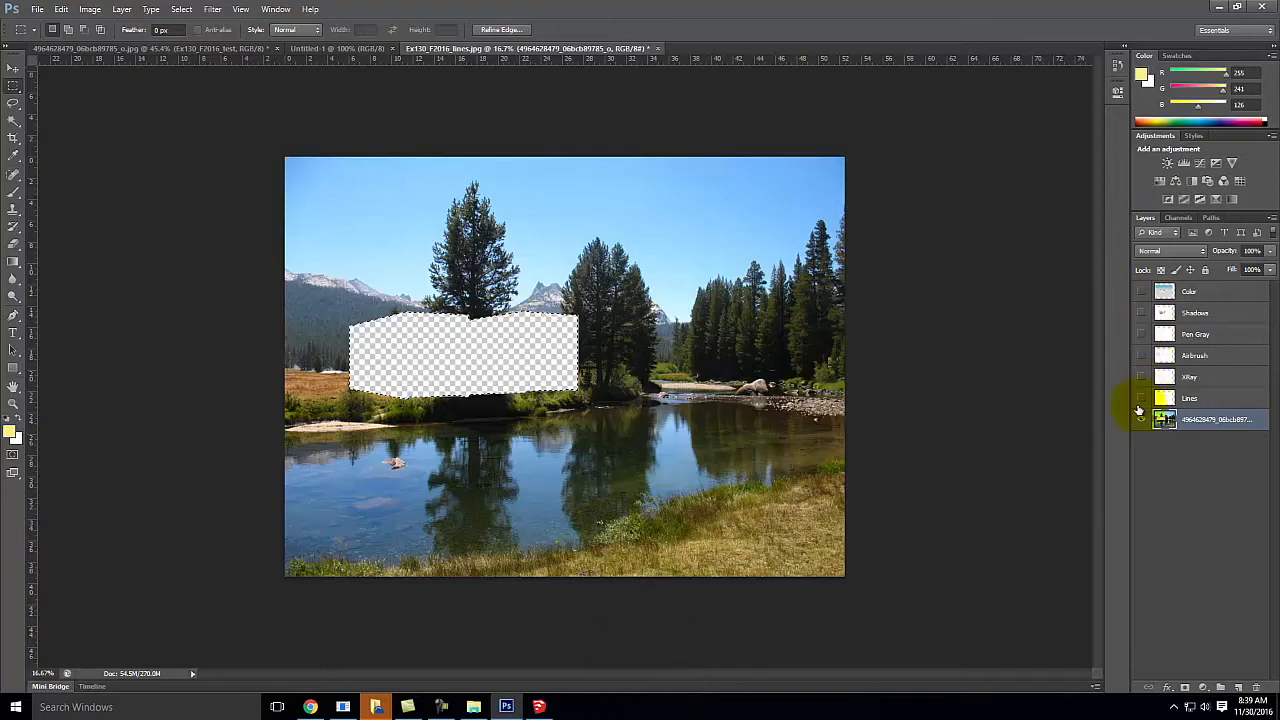
# - Show the Lines layer and set its blend mode to Multiply, keeping the landscape photo layer at Normal
pyautogui.click(1142, 399)
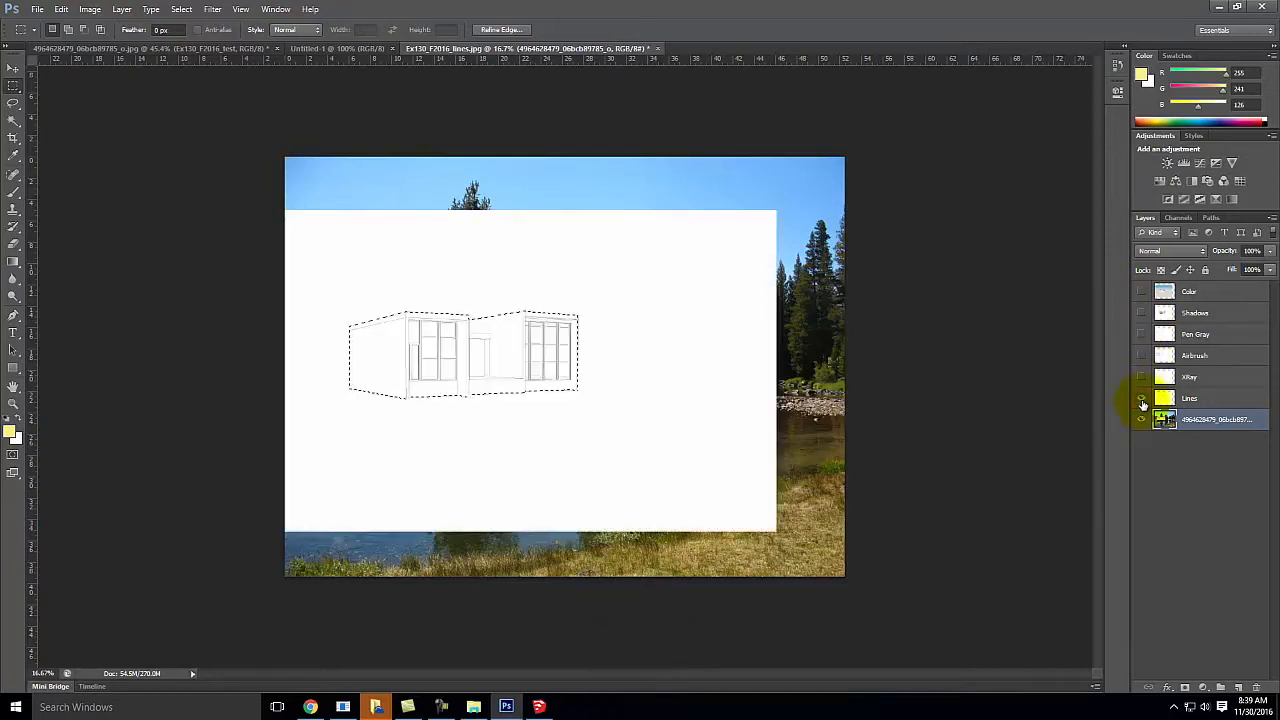
pyautogui.click(1194, 254)
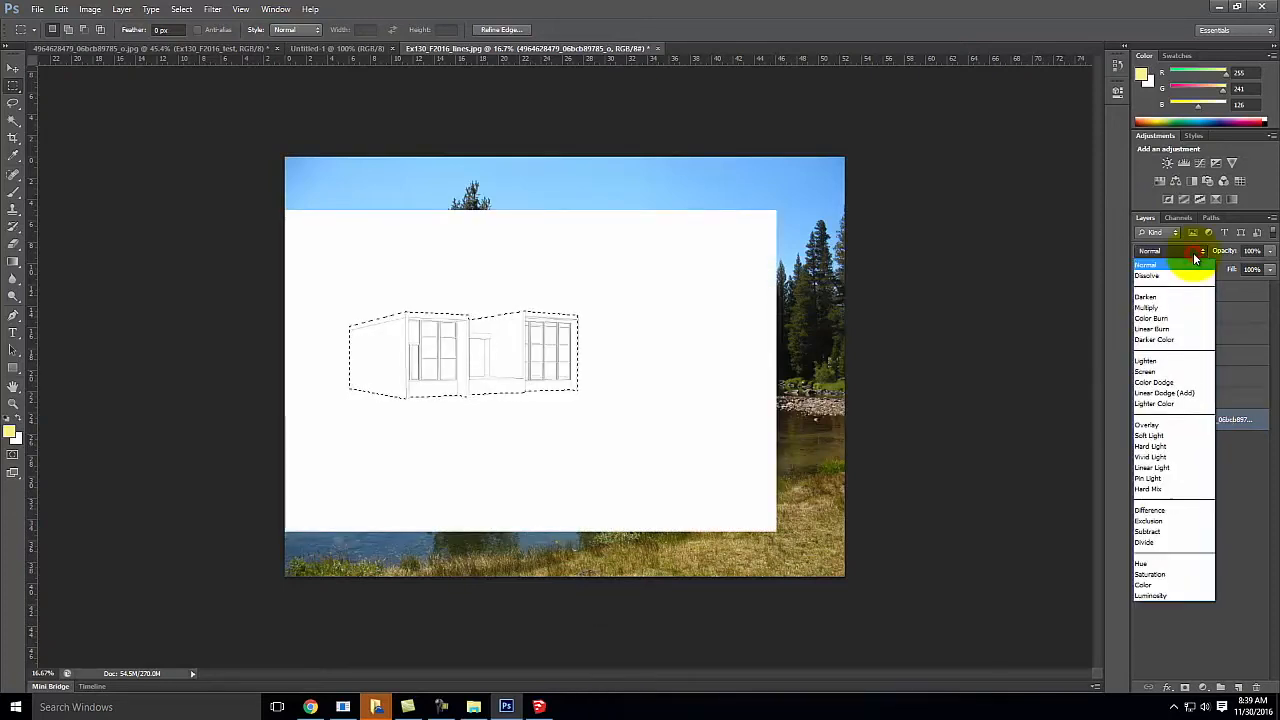
pyautogui.click(1160, 307)
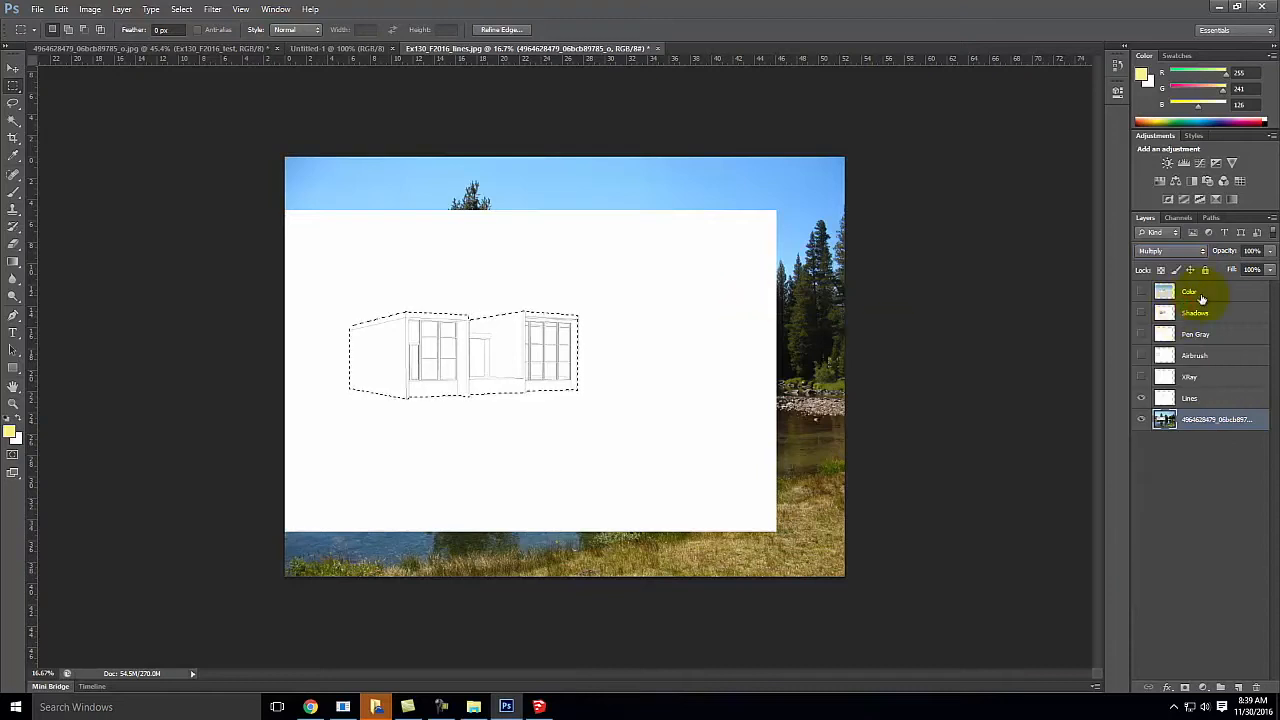
pyautogui.click(1168, 251)
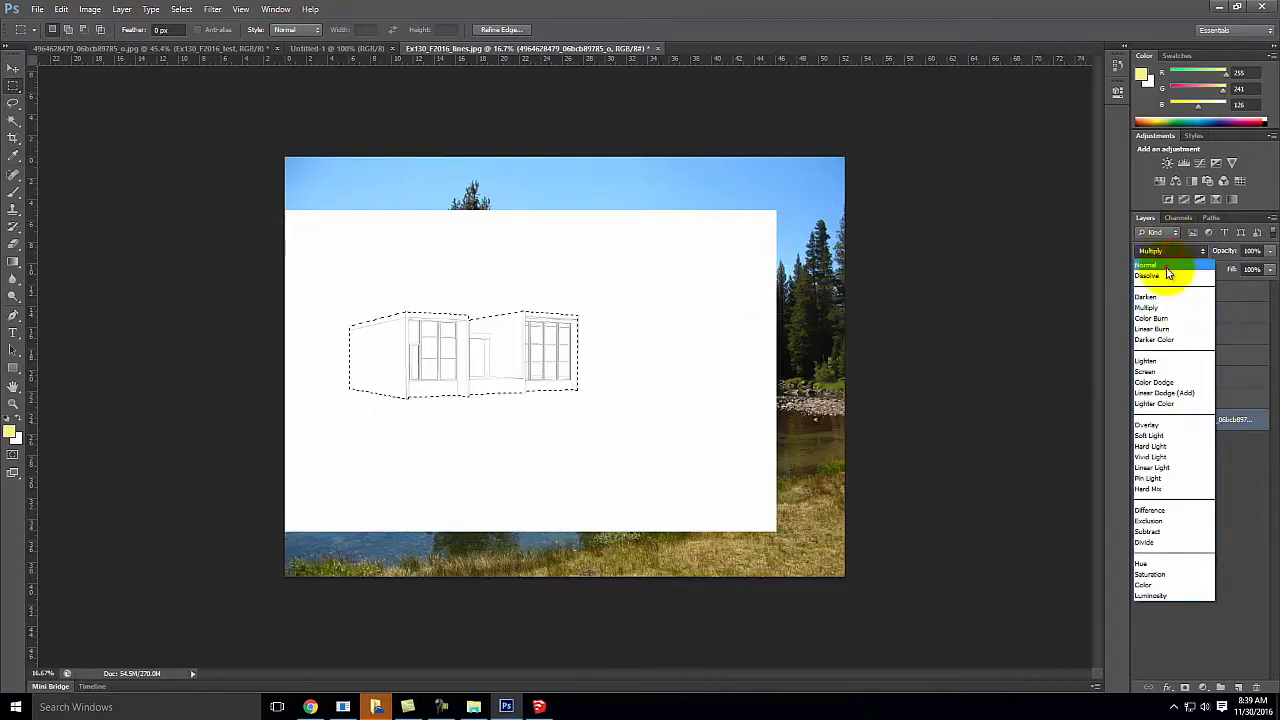
pyautogui.click(1166, 273)
pyautogui.click(1210, 400)
pyautogui.click(1176, 251)
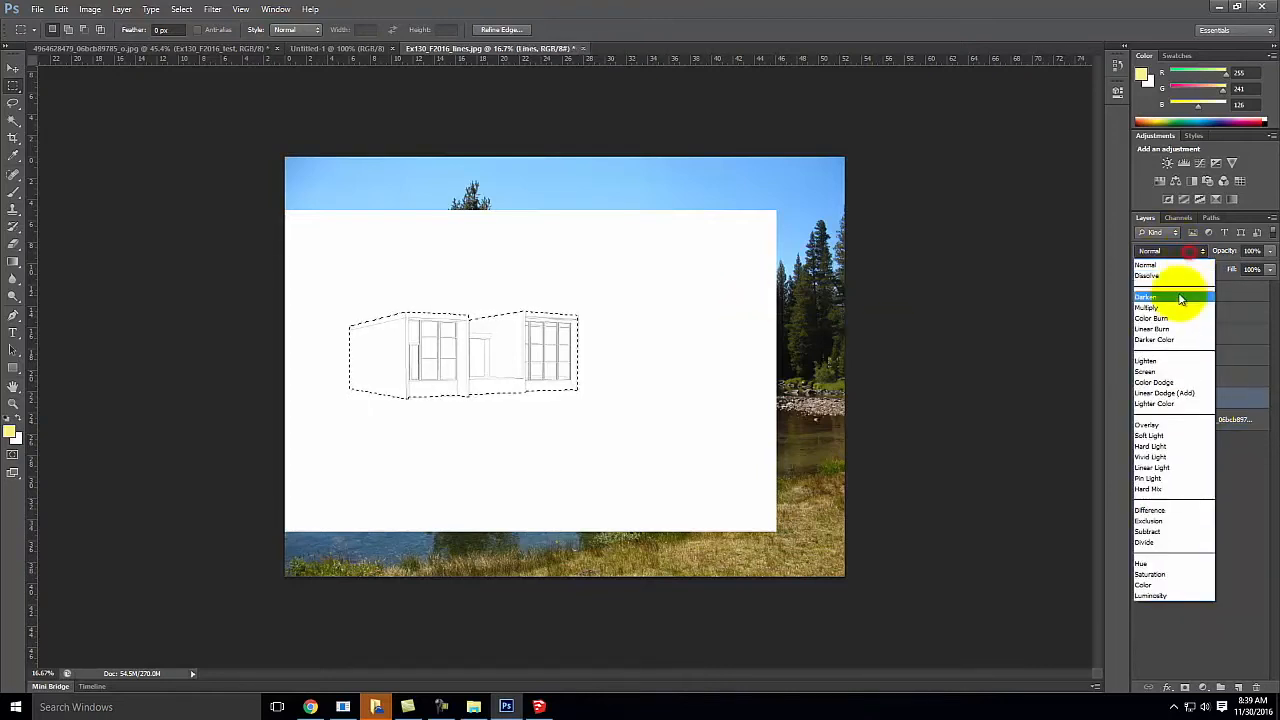
pyautogui.click(1172, 308)
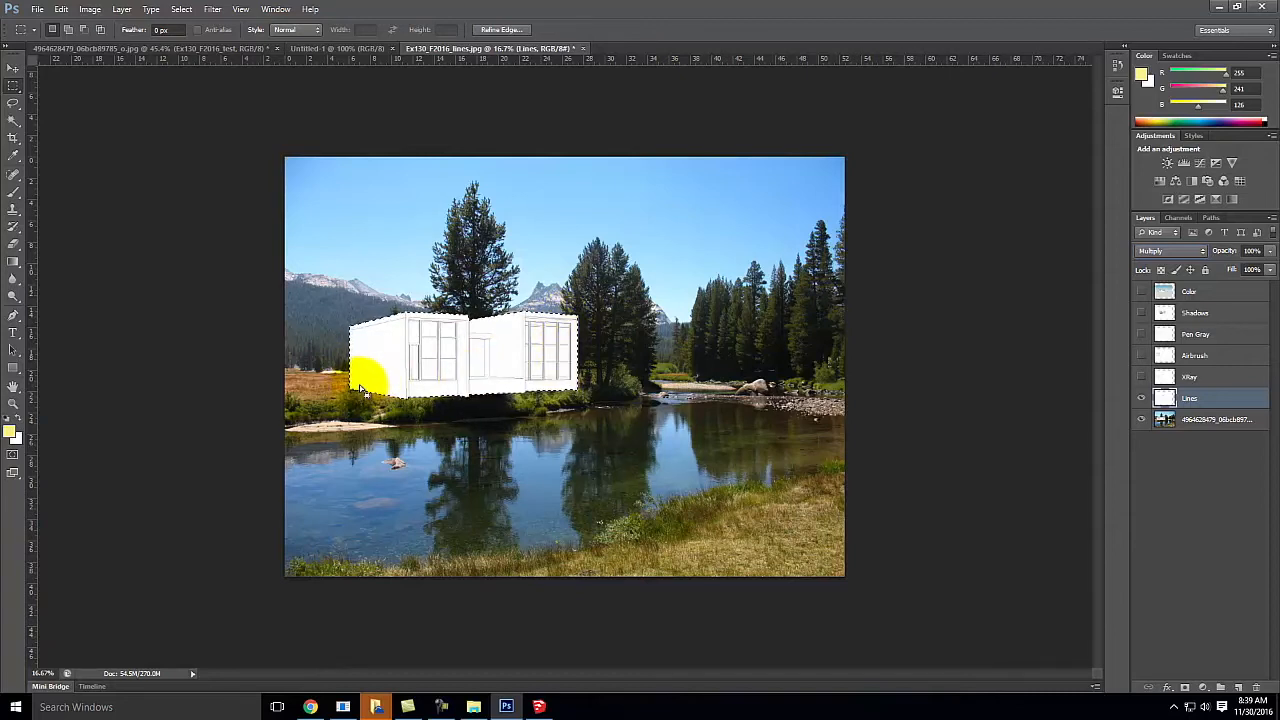
# - Undo the Lines blend change and the deletion from the landscape photo, and hide the Lines layer
pyautogui.hotkey('ctrl', 'alt', 'z')
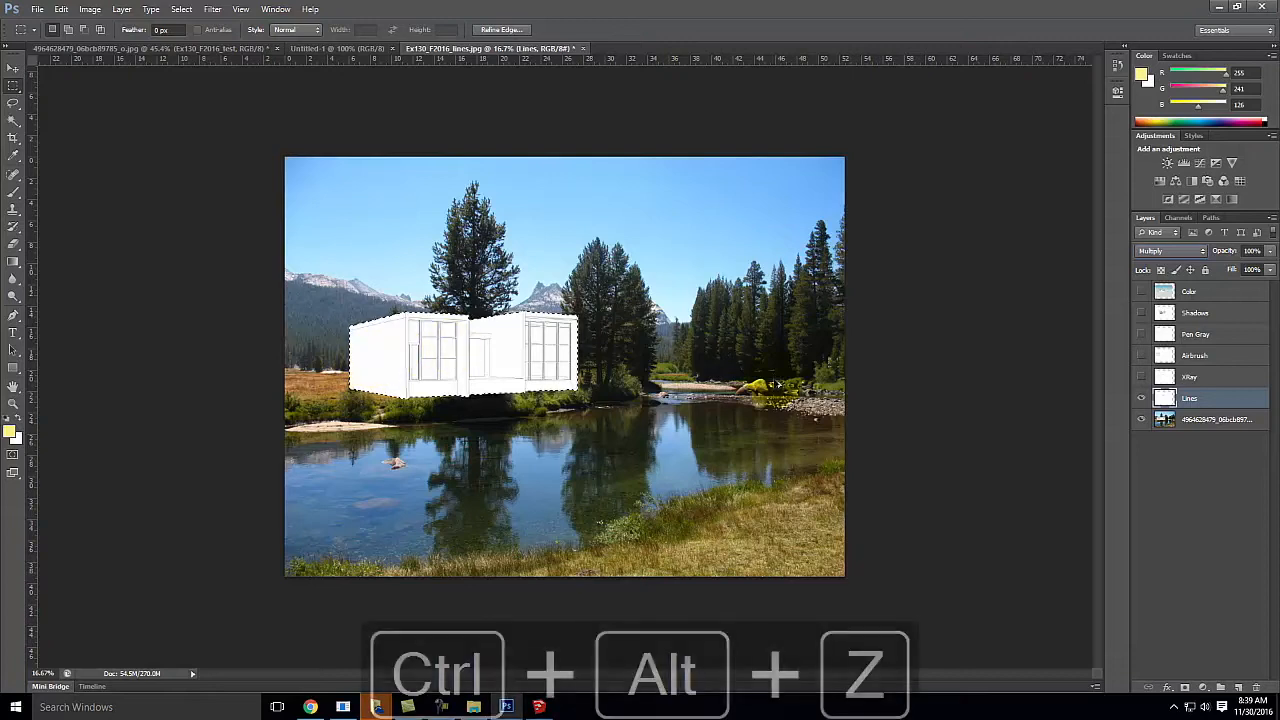
pyautogui.hotkey('ctrl', 'alt', 'z')
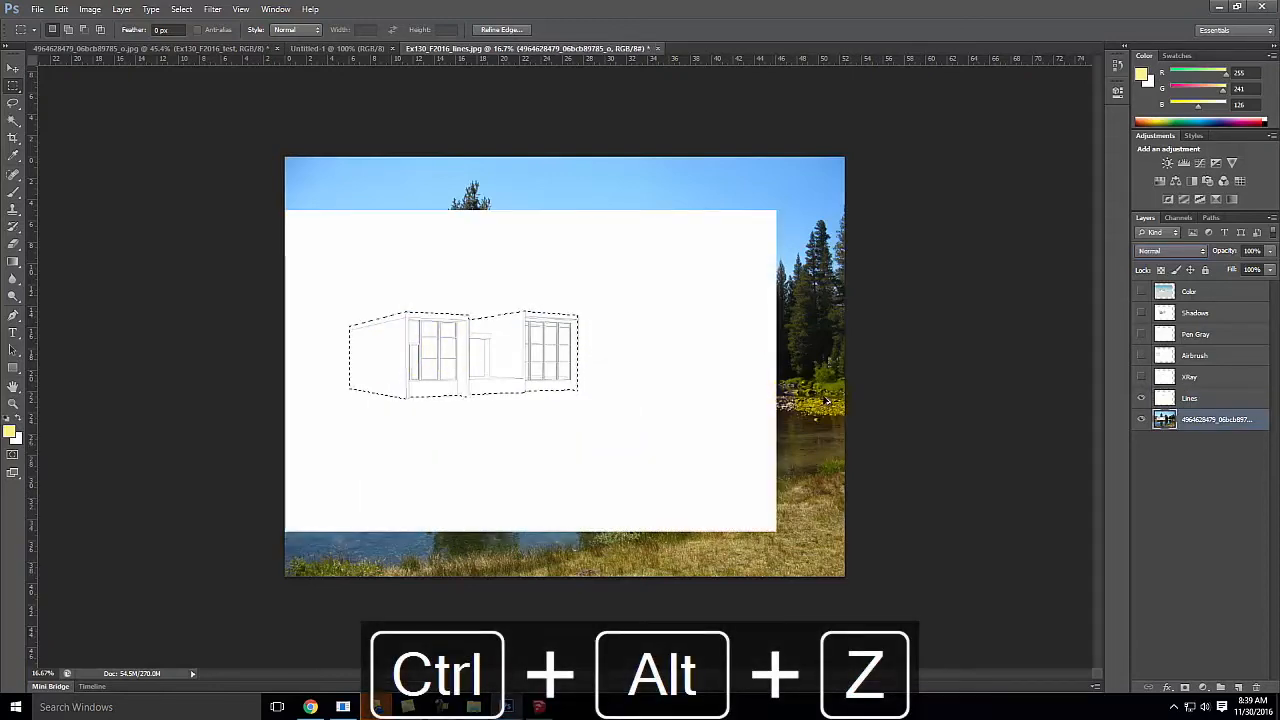
pyautogui.click(1160, 400)
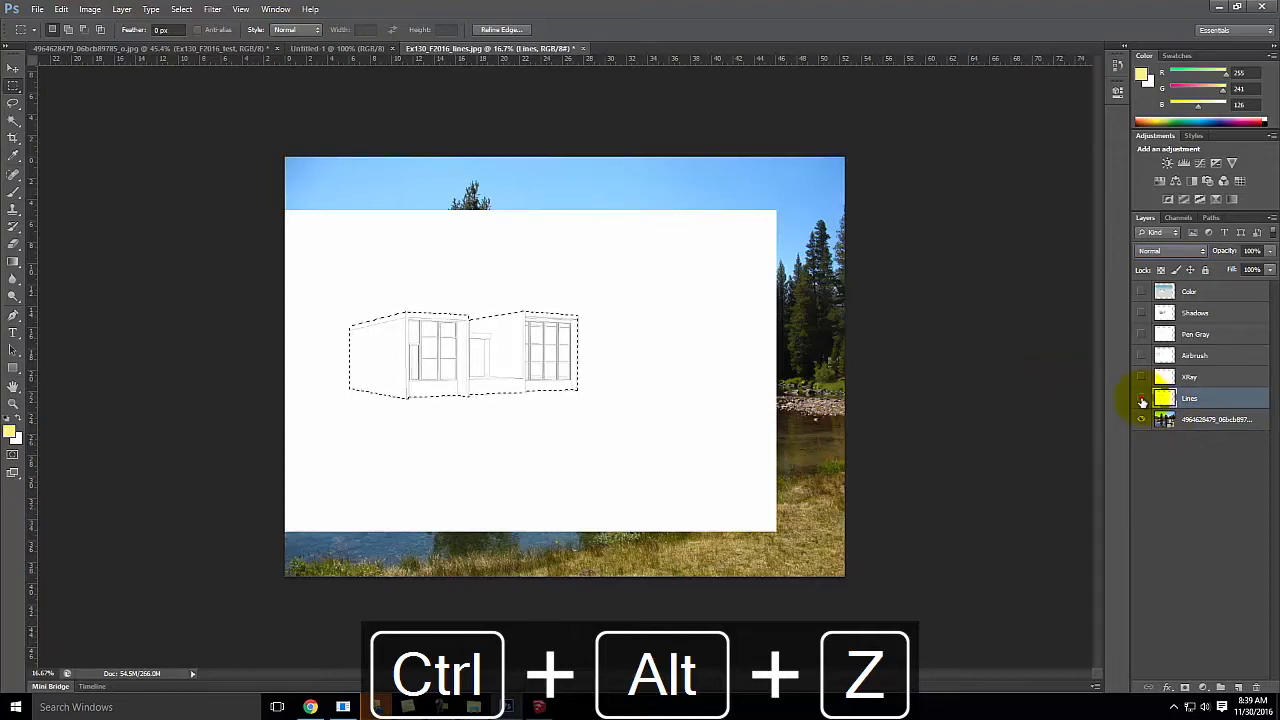
pyautogui.click(1142, 400)
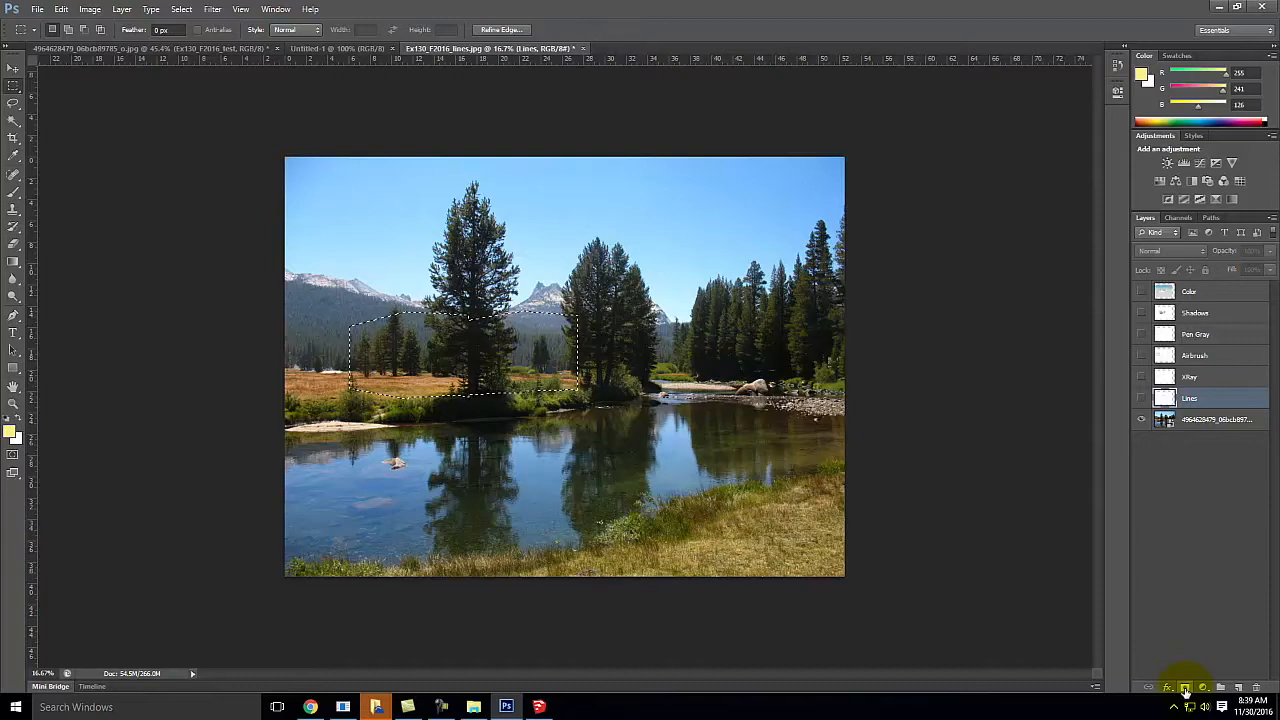
# - Try adding a layer mask to the landscape photo from the house selection, and undo it
pyautogui.click(1220, 420)
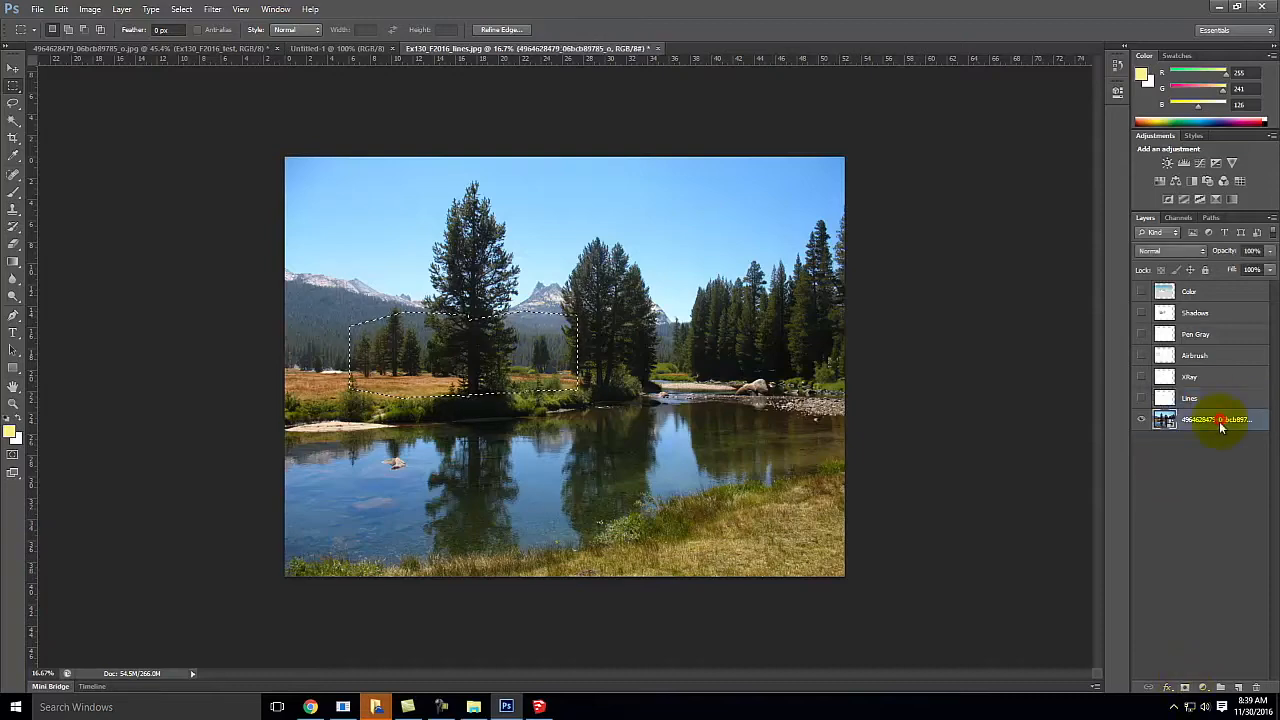
pyautogui.click(1184, 687)
pyautogui.hotkey('ctrl', 'z')
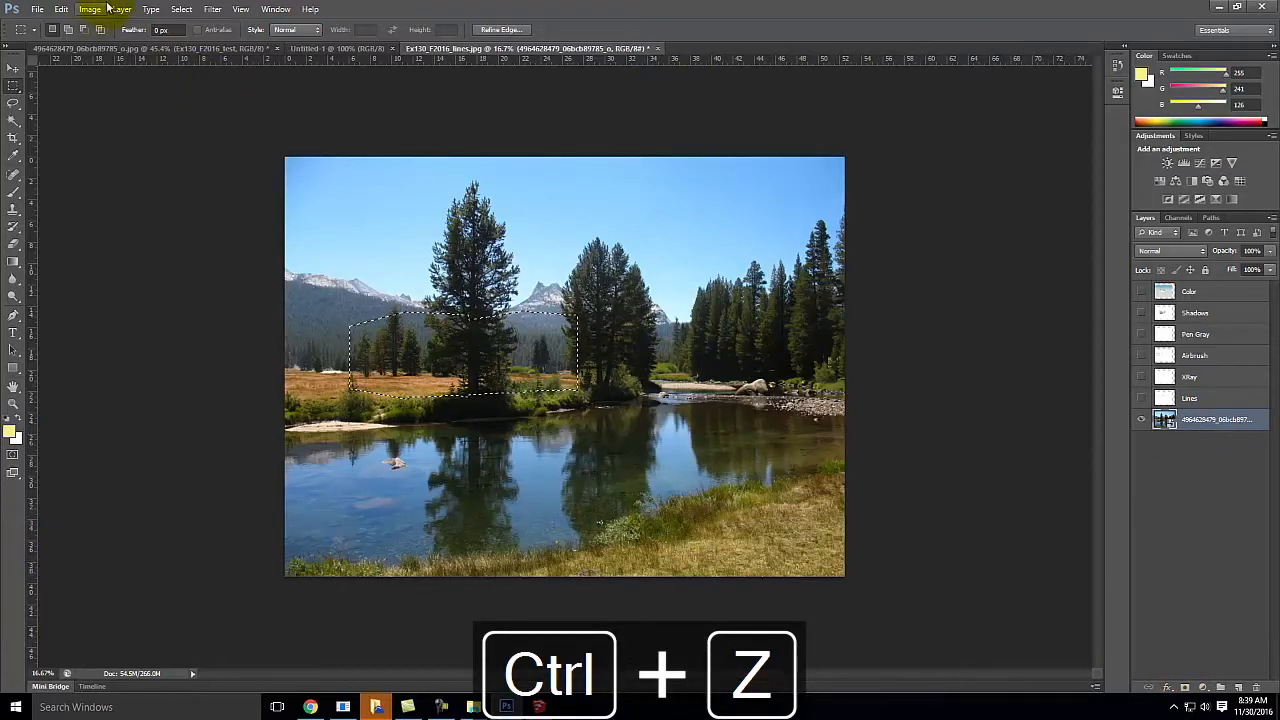
# - Invert the selection to cover everything outside the house, try it as a mask on the landscape photo, and undo the mask
pyautogui.click(181, 9)
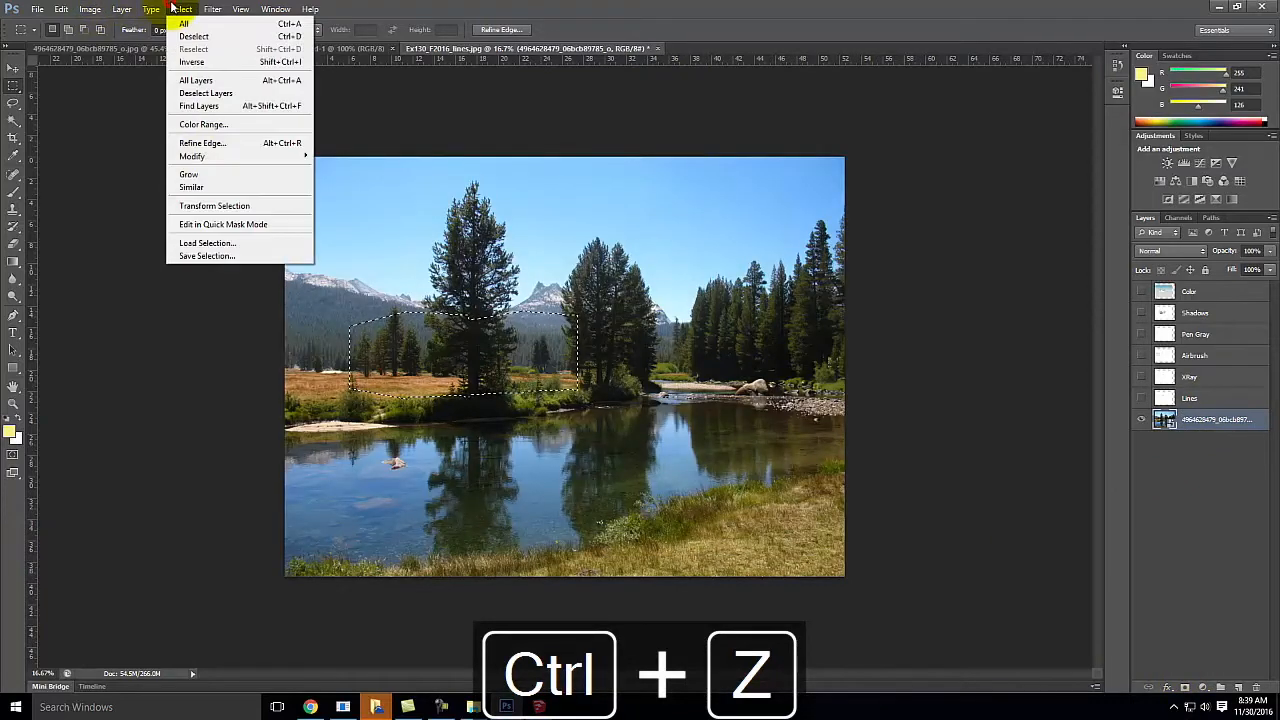
pyautogui.click(209, 62)
pyautogui.click(1186, 688)
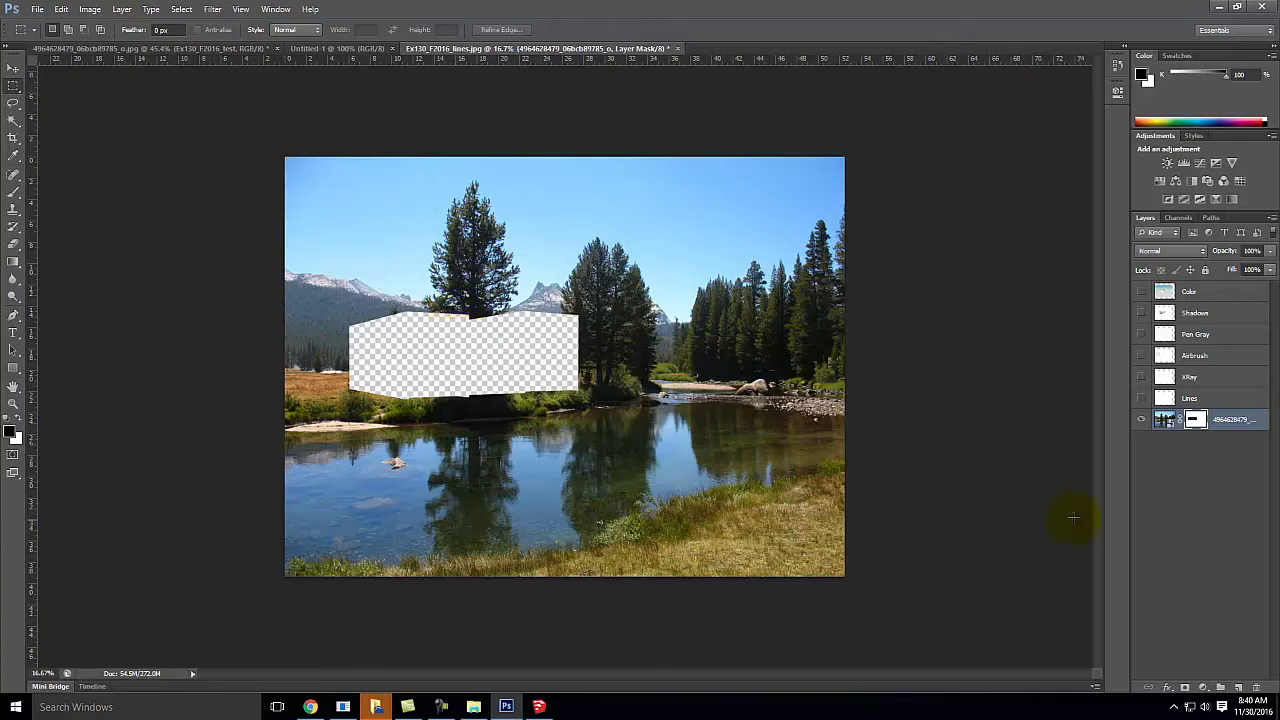
pyautogui.hotkey('ctrl', 'z')
pyautogui.hotkey('ctrl', 'z')
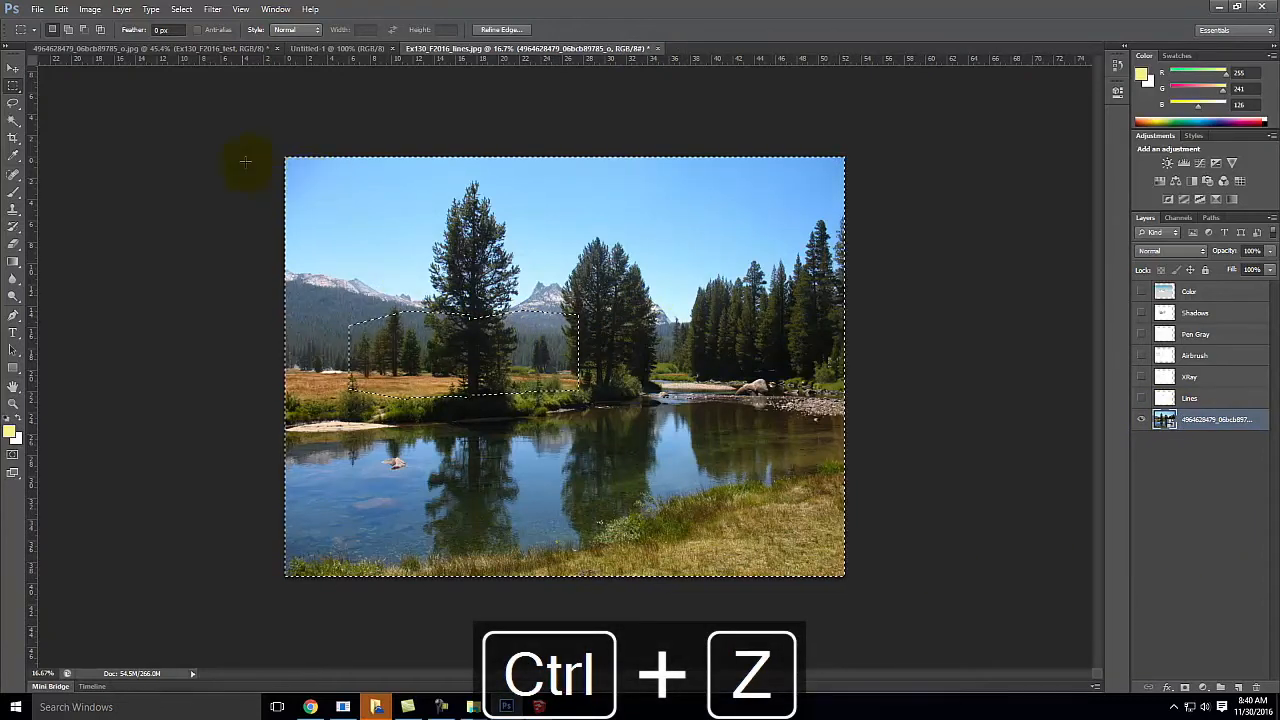
# - Add the foliage of the tree overlapping the right end of the house area to the selection with the Lasso tool
pyautogui.hotkey('ctrl', '=')
pyautogui.hotkey('ctrl', '=')
pyautogui.hotkey('ctrl', '=')
pyautogui.hotkey('ctrl', '=')
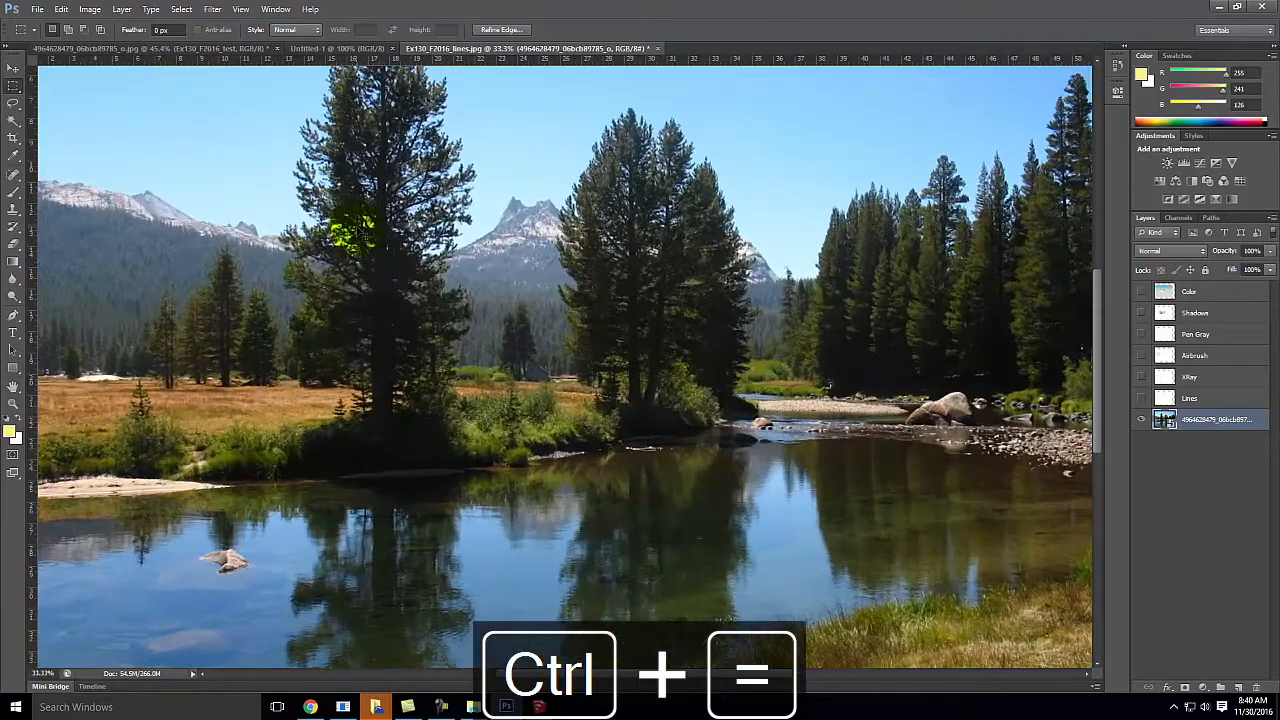
pyautogui.hotkey('ctrl', '=')
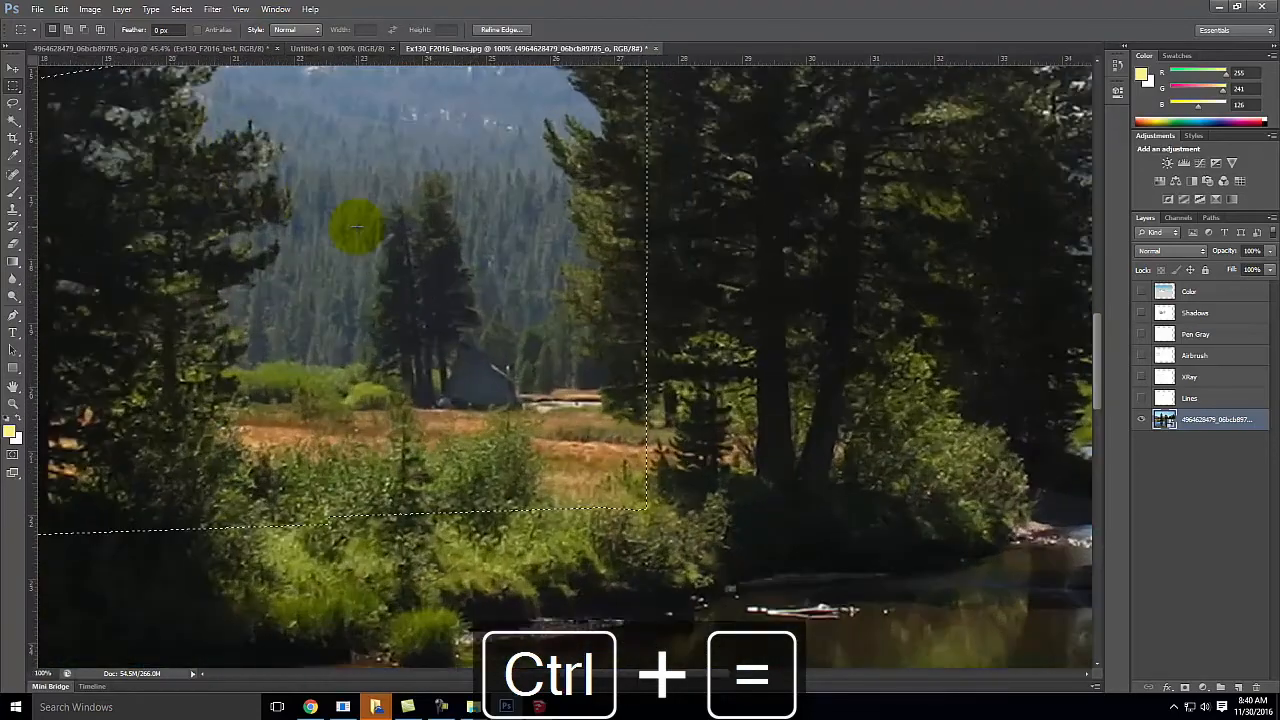
pyautogui.scroll(2, 601, 200)
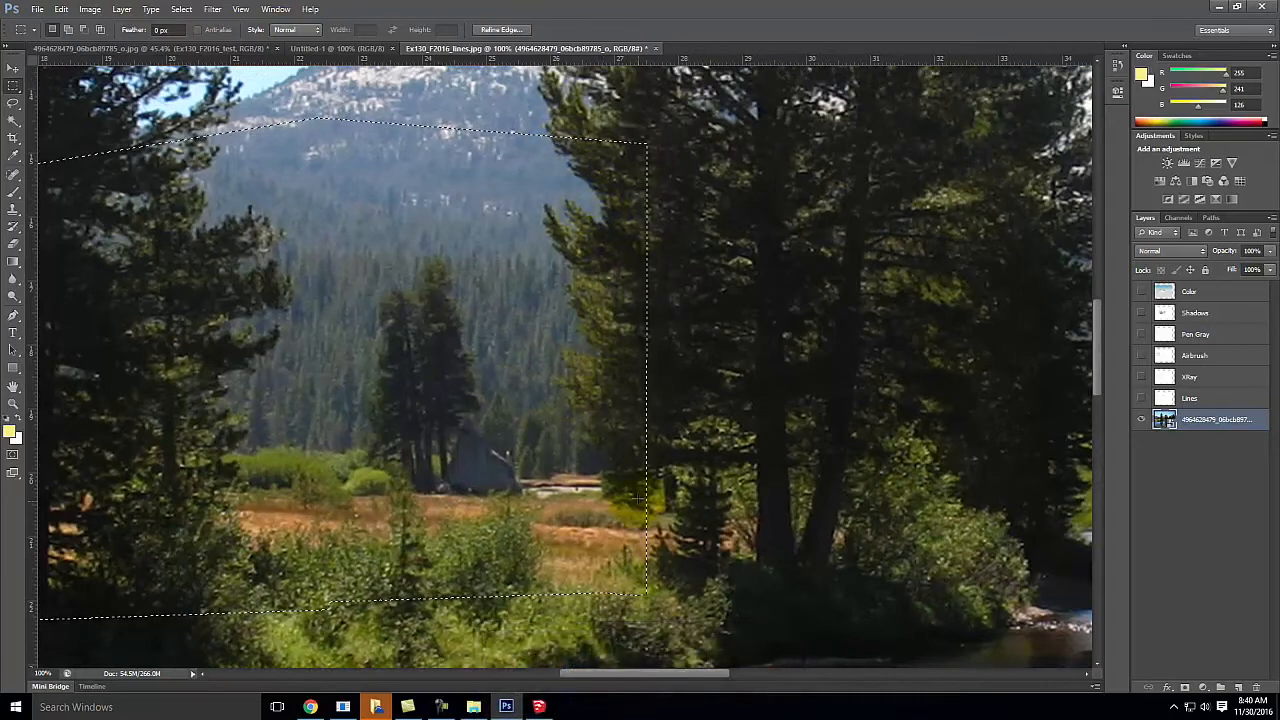
pyautogui.click(14, 104)
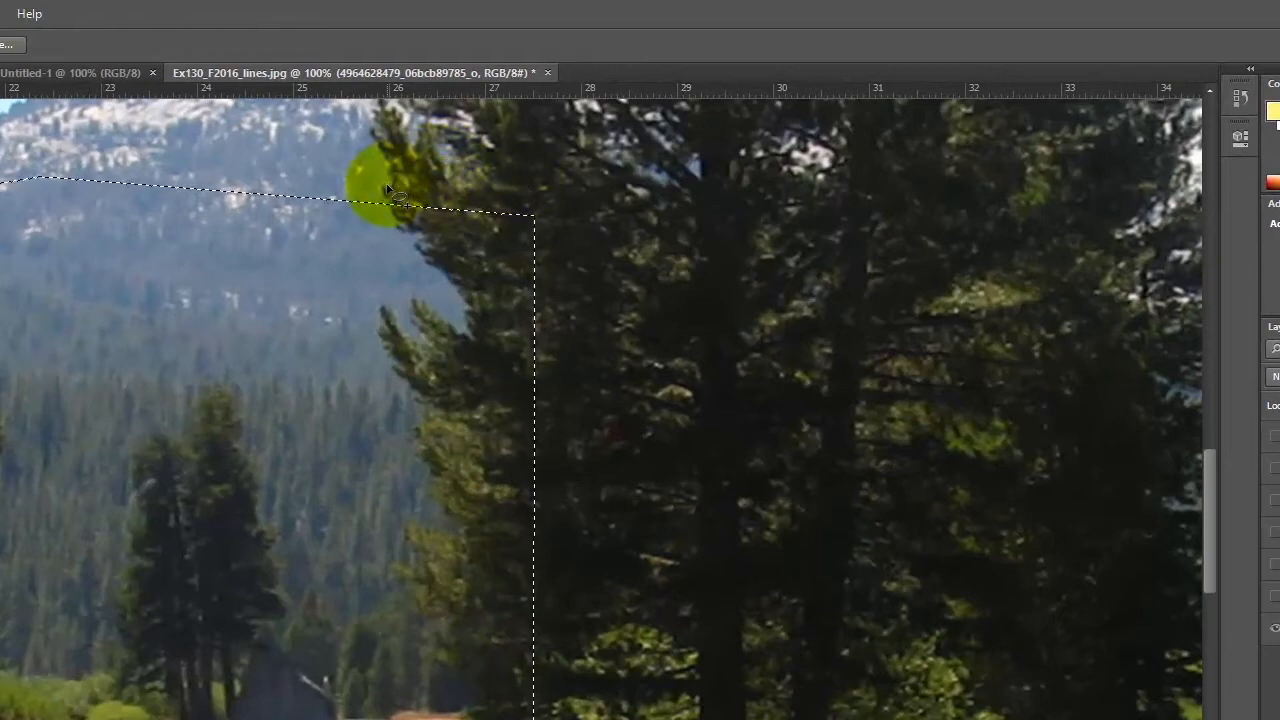
pyautogui.moveTo(388, 187)
pyautogui.mouseDown()
pyautogui.moveTo(427, 237)
pyautogui.moveTo(422, 254)
pyautogui.moveTo(466, 292)
pyautogui.moveTo(476, 332)
pyautogui.moveTo(407, 300)
pyautogui.mouseUp()
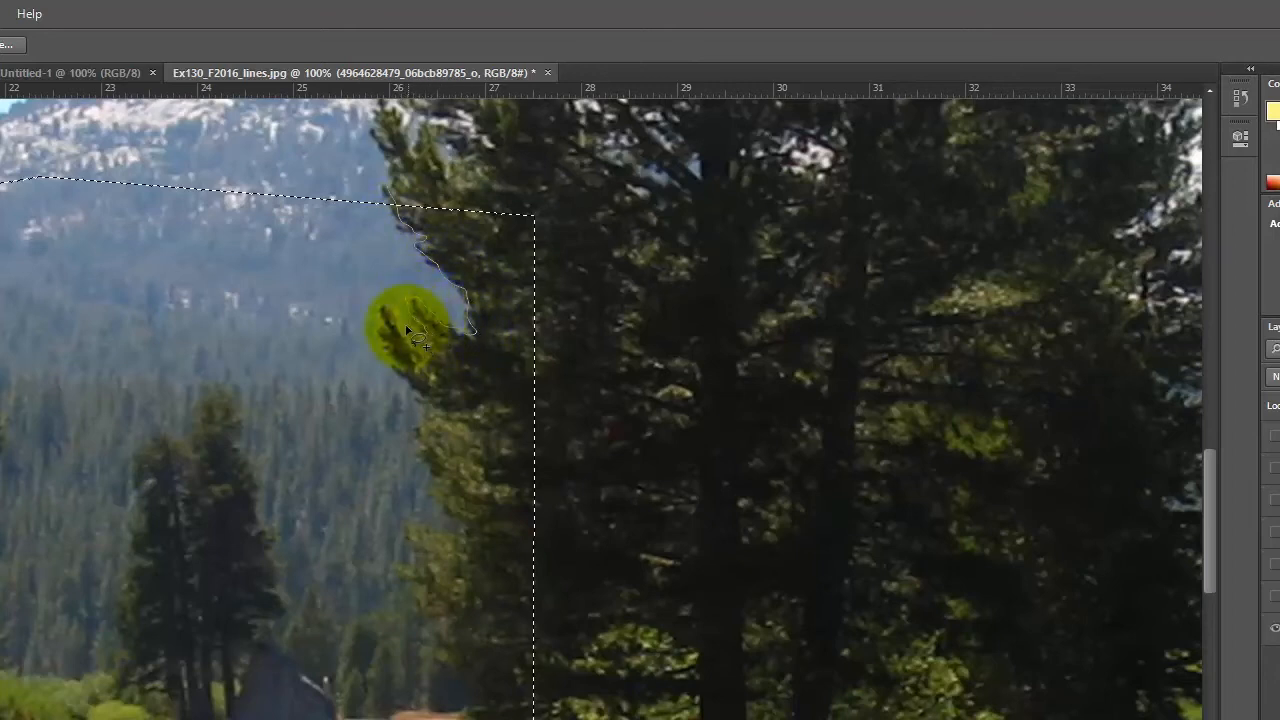
pyautogui.moveTo(381, 312)
pyautogui.mouseDown()
pyautogui.moveTo(416, 394)
pyautogui.moveTo(420, 466)
pyautogui.mouseUp()
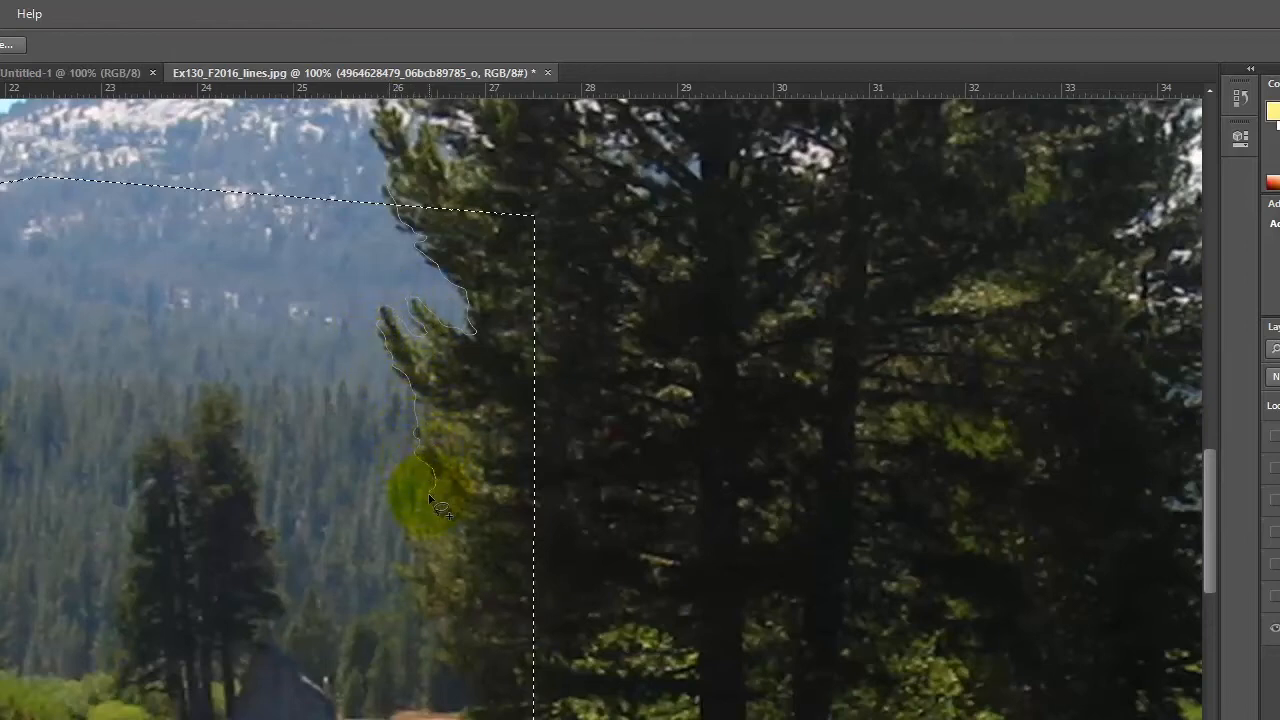
pyautogui.moveTo(423, 524)
pyautogui.mouseDown()
pyautogui.moveTo(407, 538)
pyautogui.moveTo(412, 568)
pyautogui.moveTo(388, 574)
pyautogui.moveTo(430, 616)
pyautogui.moveTo(447, 661)
pyautogui.mouseUp()
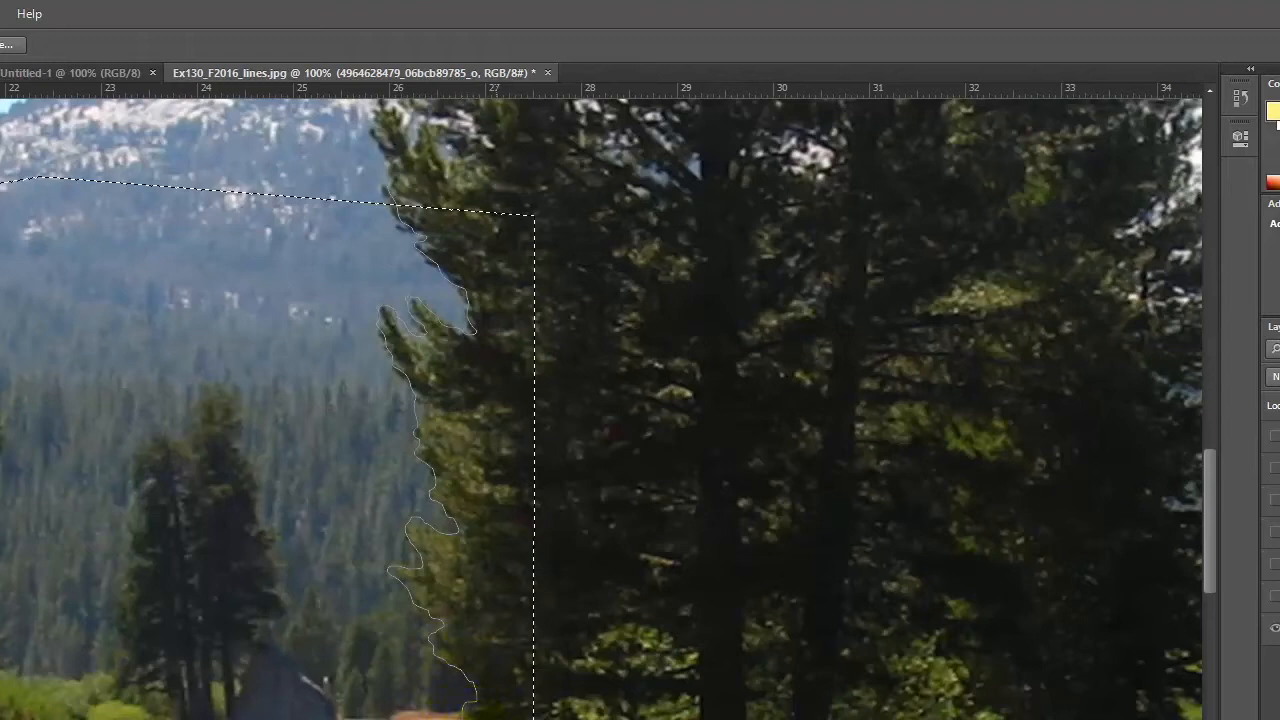
pyautogui.moveTo(566, 718)
pyautogui.mouseDown()
pyautogui.moveTo(592, 586)
pyautogui.moveTo(522, 152)
pyautogui.moveTo(371, 183)
pyautogui.moveTo(248, 178)
pyautogui.mouseUp()
# - Outline the background gaps between the branches on both sides of the large central tree's trunk with the Lasso tool
pyautogui.press('space')
pyautogui.moveTo(66, 460); pyautogui.dragTo(834, 520)
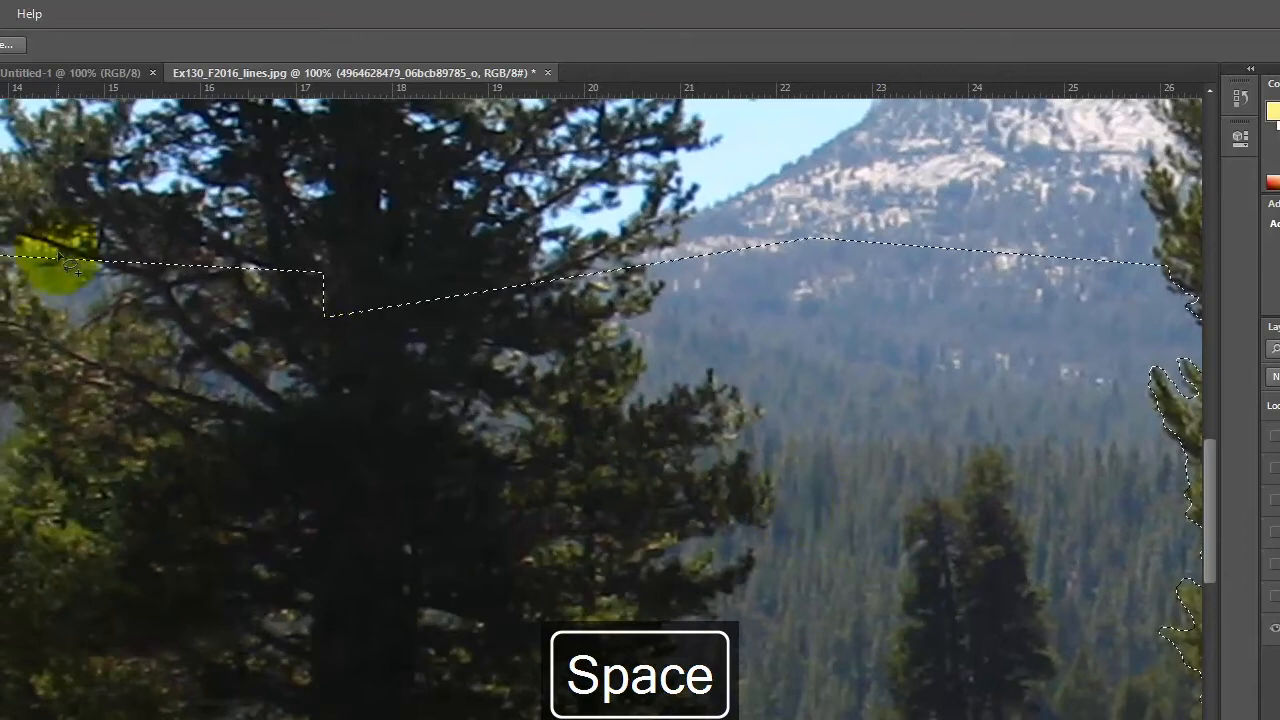
pyautogui.moveTo(62, 248)
pyautogui.mouseDown()
pyautogui.moveTo(131, 283)
pyautogui.moveTo(57, 317)
pyautogui.moveTo(26, 270)
pyautogui.mouseUp()
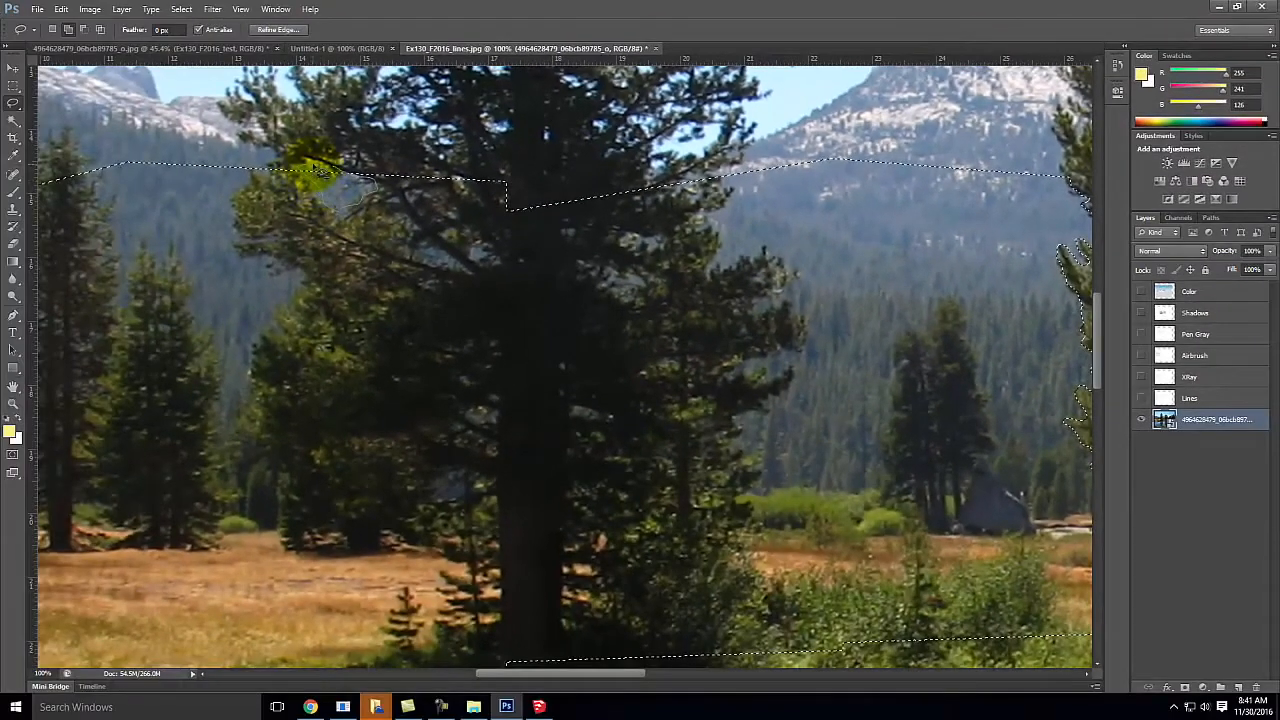
pyautogui.moveTo(312, 166)
pyautogui.mouseDown()
pyautogui.moveTo(398, 233)
pyautogui.moveTo(432, 242)
pyautogui.mouseUp()
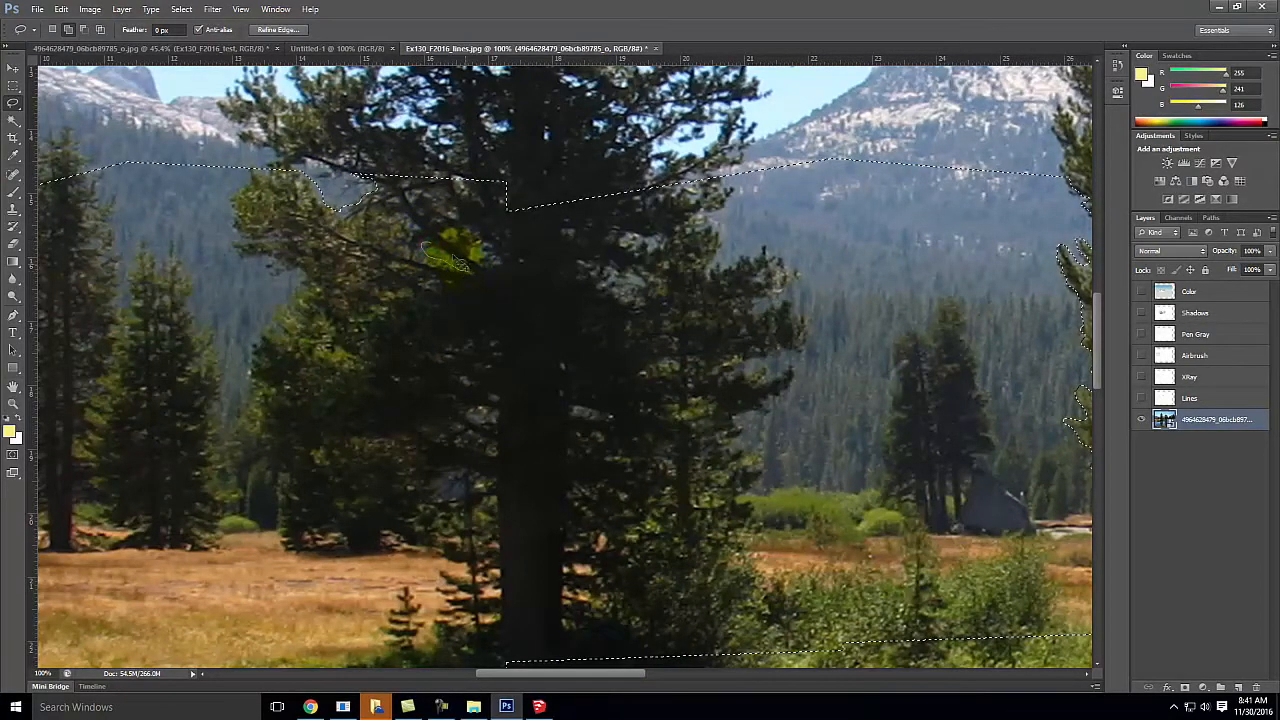
pyautogui.moveTo(480, 242); pyautogui.dragTo(473, 250)
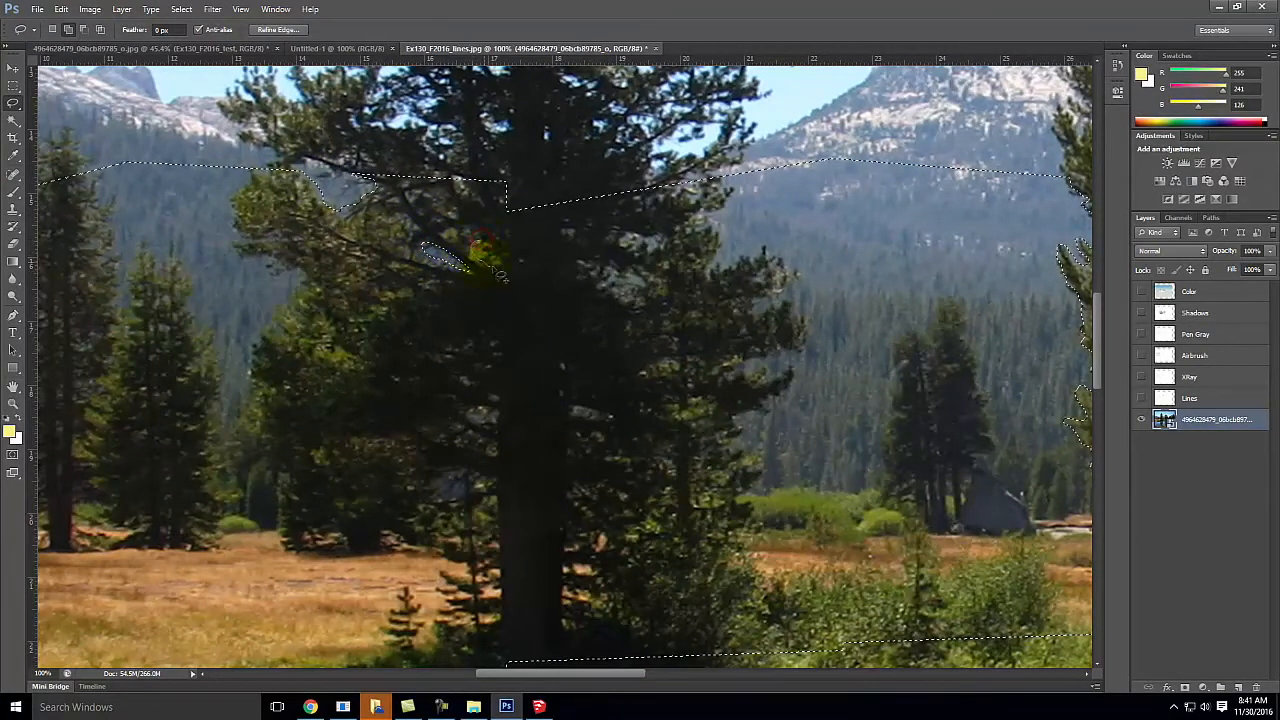
pyautogui.moveTo(444, 352); pyautogui.dragTo(461, 382)
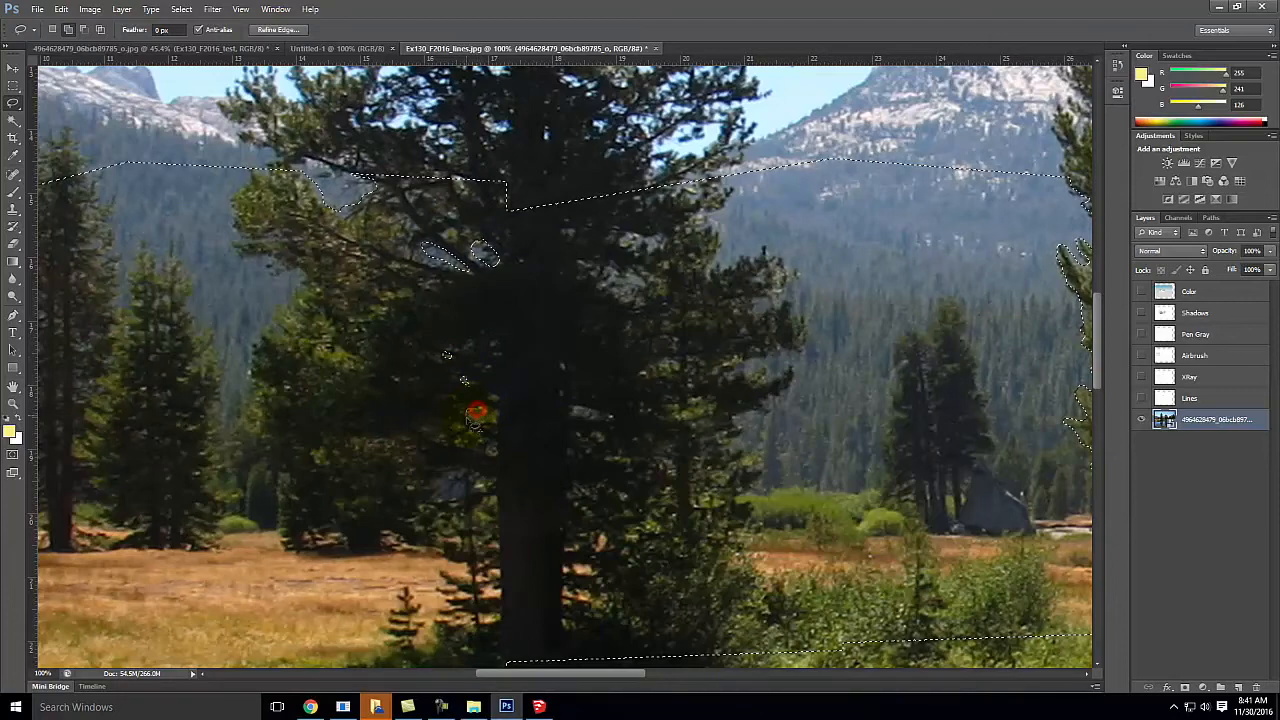
pyautogui.moveTo(453, 466); pyautogui.dragTo(442, 478)
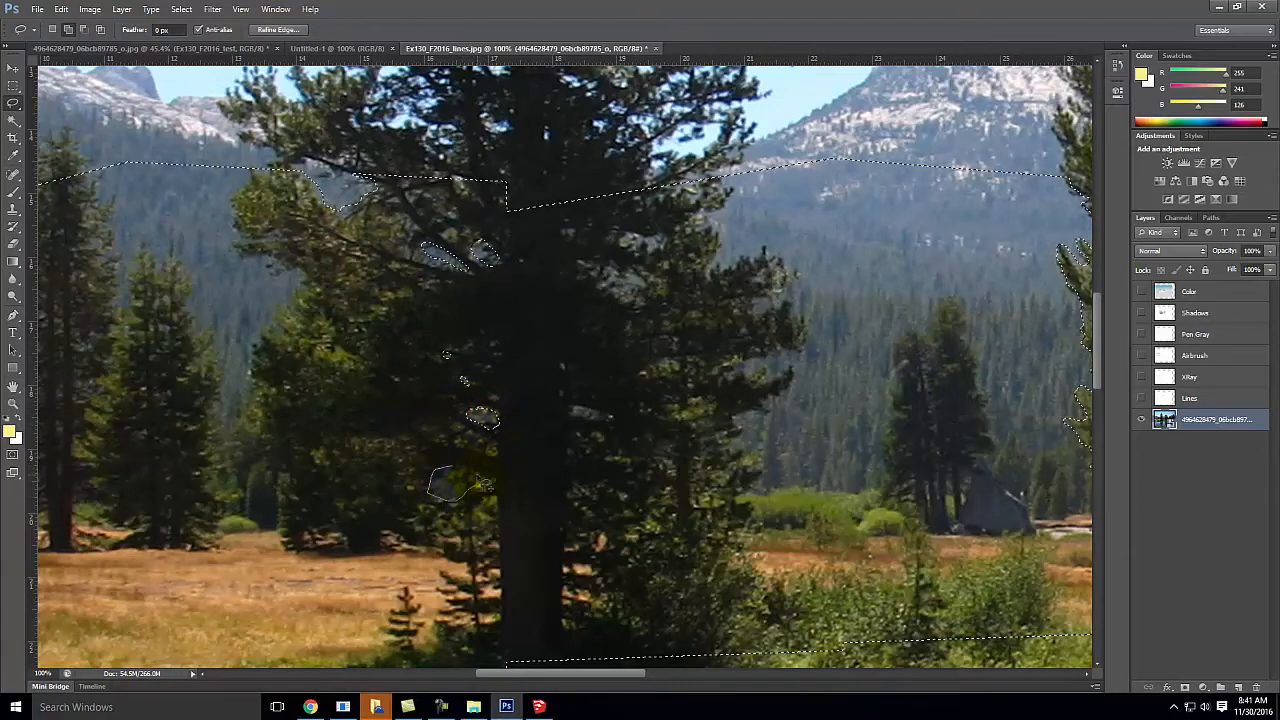
pyautogui.moveTo(451, 476); pyautogui.dragTo(449, 480)
pyautogui.moveTo(586, 405)
pyautogui.mouseDown()
pyautogui.moveTo(615, 429)
pyautogui.moveTo(588, 414)
pyautogui.mouseUp()
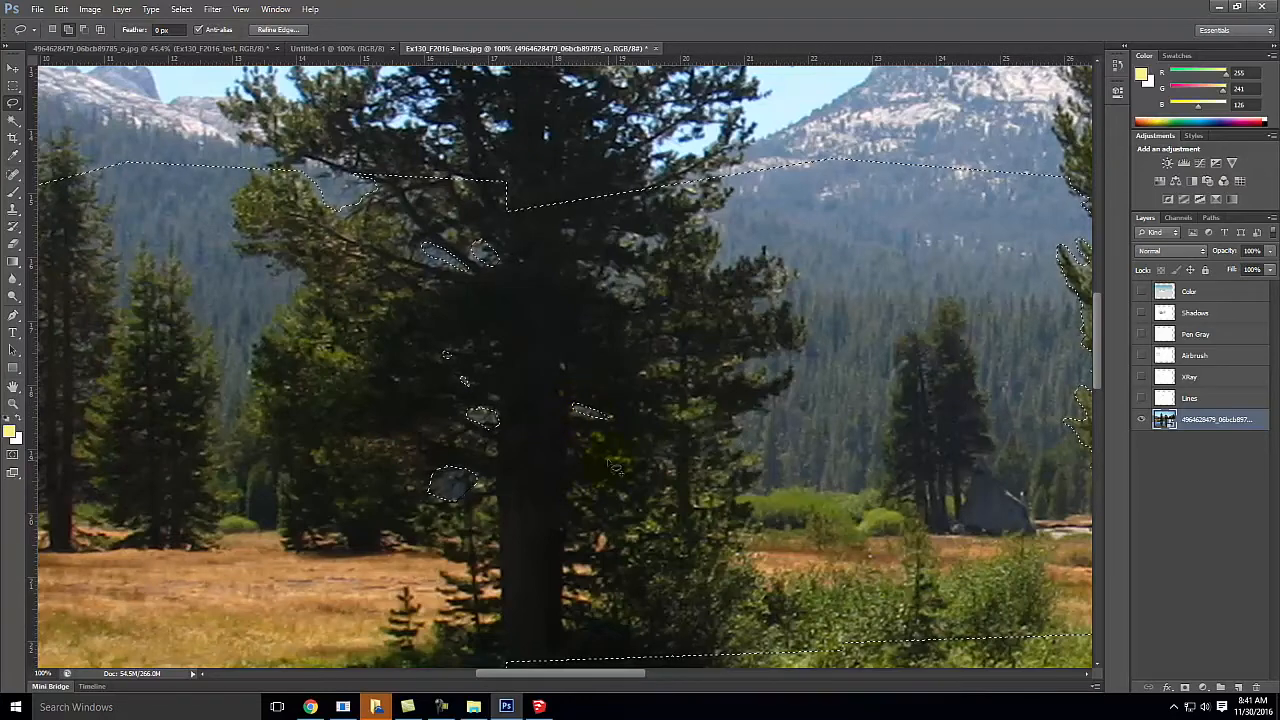
pyautogui.moveTo(630, 276); pyautogui.dragTo(613, 274)
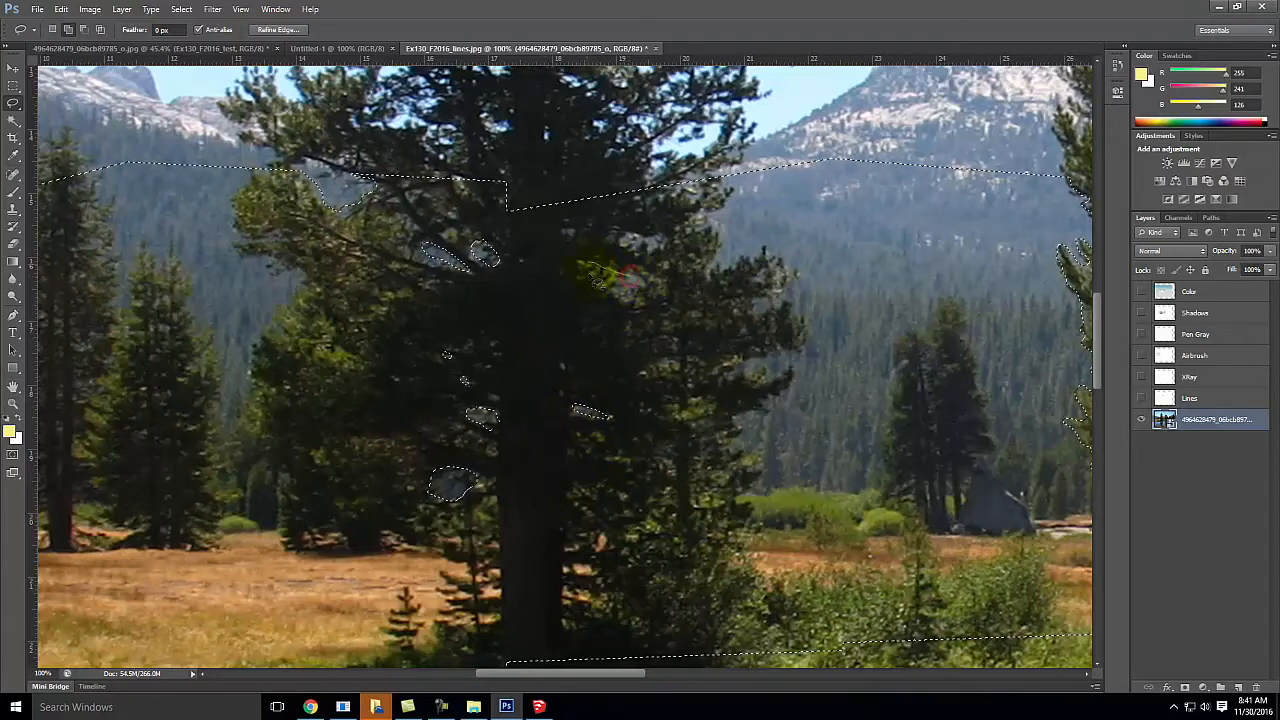
pyautogui.moveTo(648, 238); pyautogui.dragTo(624, 236)
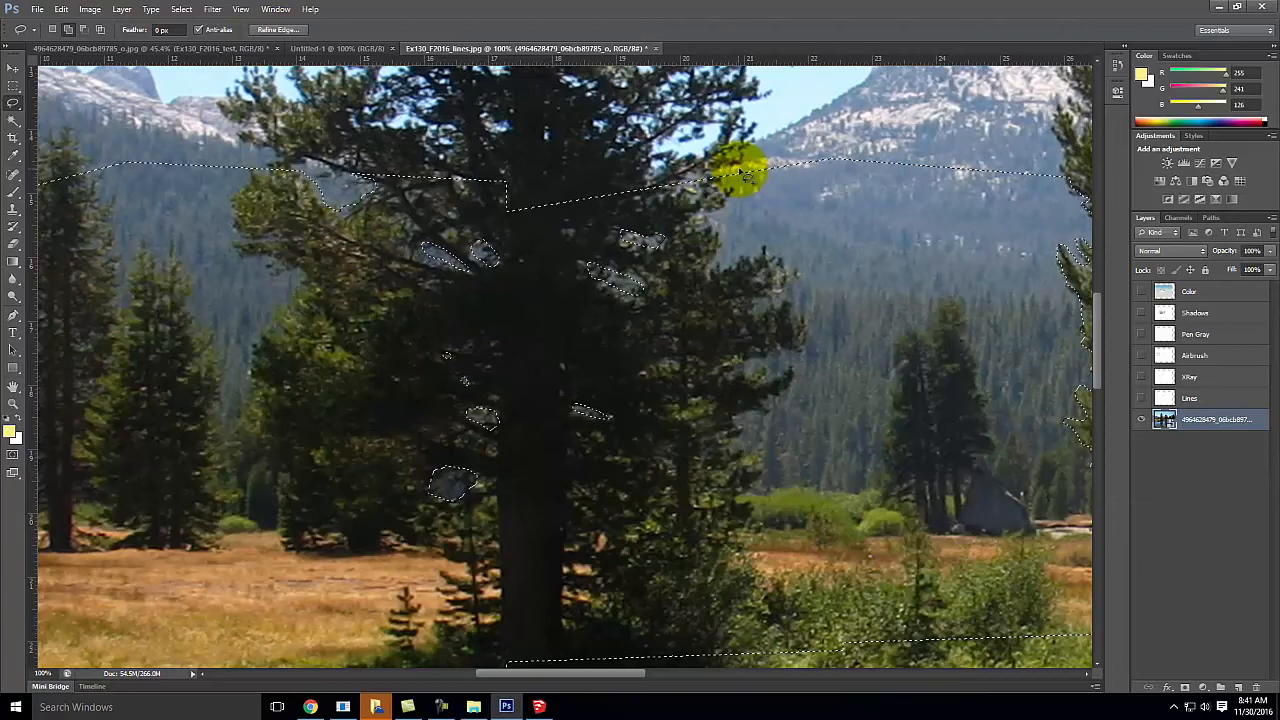
# - Add the right half of the large central tree to the selection, tracing its foliage edge and returning along the trunk
pyautogui.moveTo(736, 169); pyautogui.dragTo(715, 209)
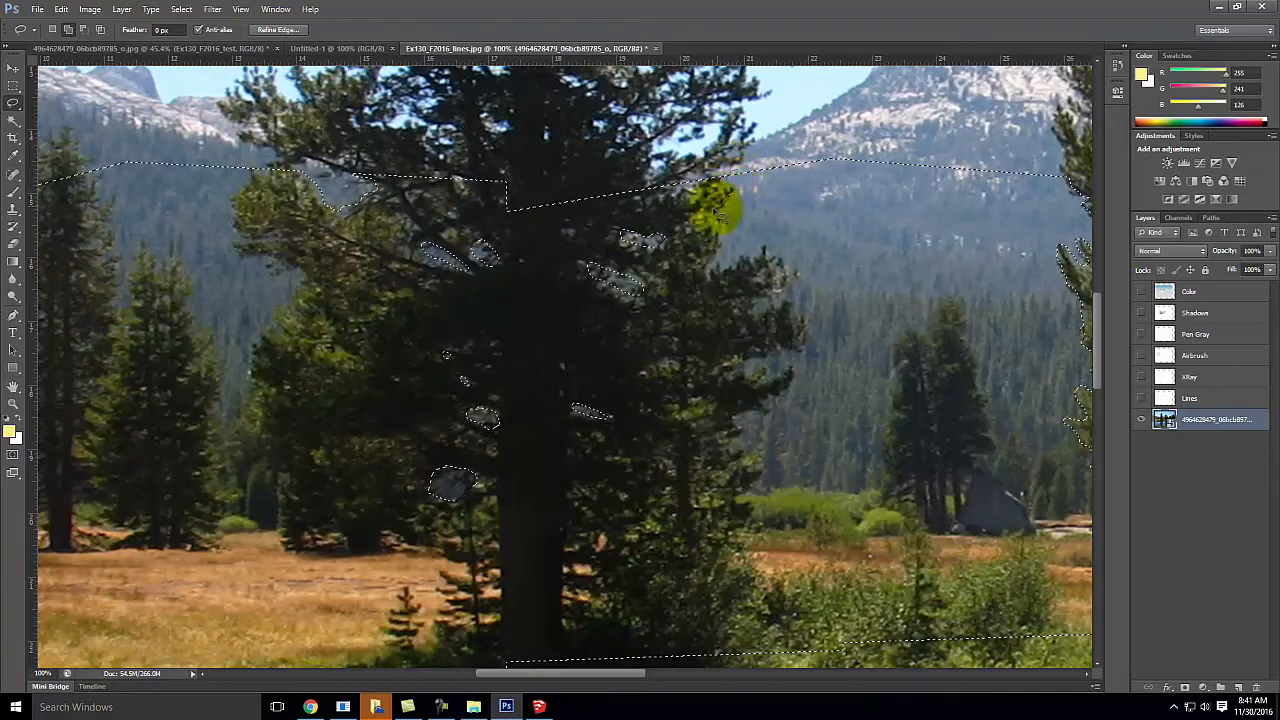
pyautogui.moveTo(718, 259); pyautogui.dragTo(712, 281)
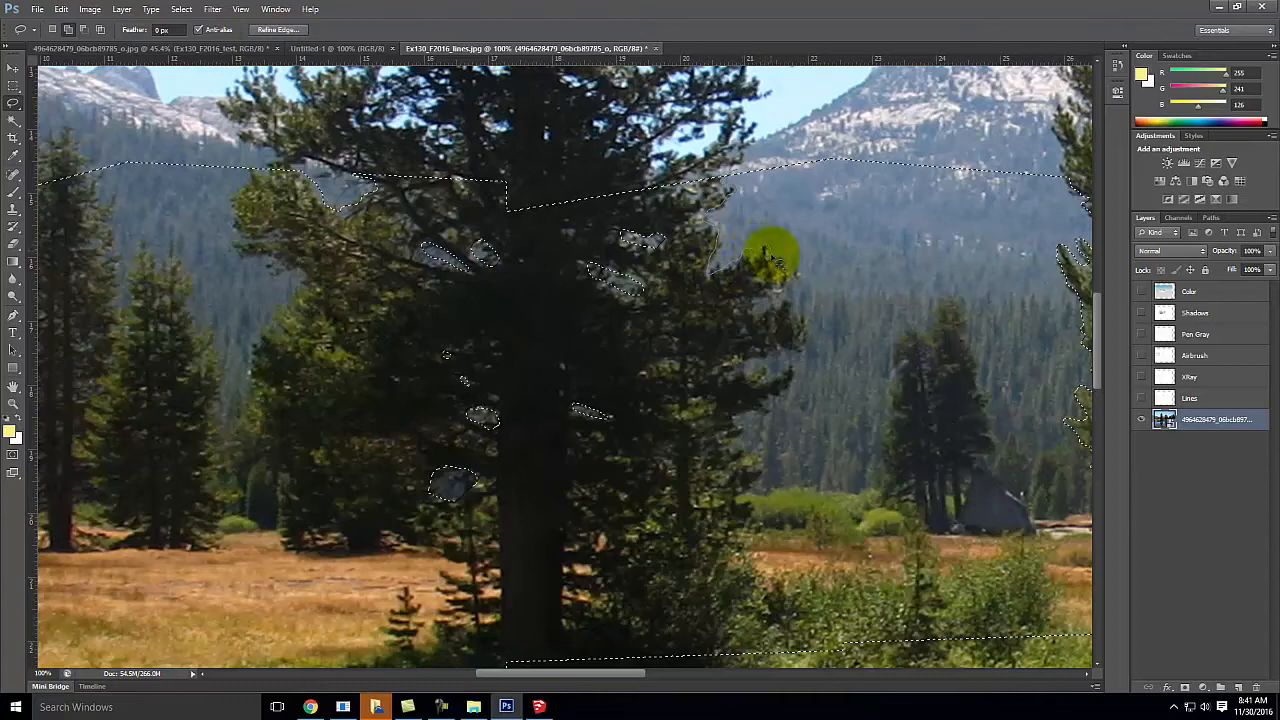
pyautogui.moveTo(784, 270); pyautogui.dragTo(772, 296)
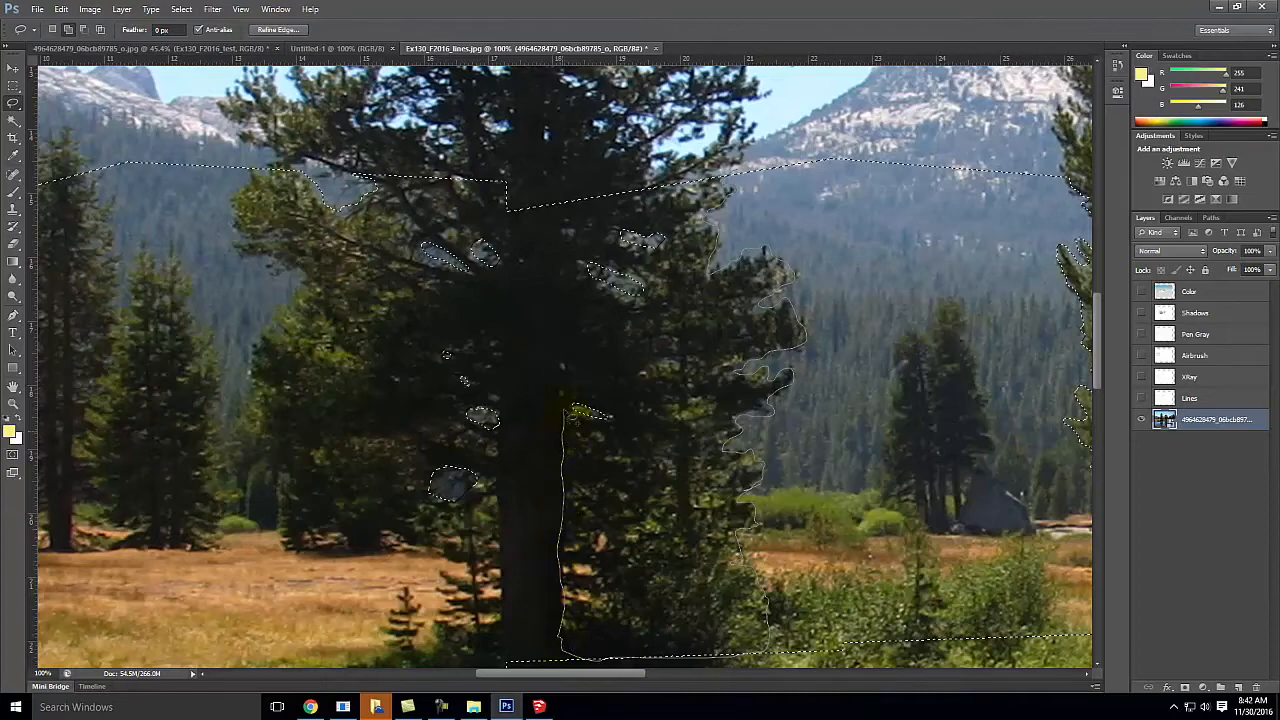
pyautogui.moveTo(585, 412)
pyautogui.mouseDown()
pyautogui.moveTo(560, 215)
pyautogui.moveTo(655, 152)
pyautogui.moveTo(840, 217)
pyautogui.moveTo(720, 290)
pyautogui.mouseUp()
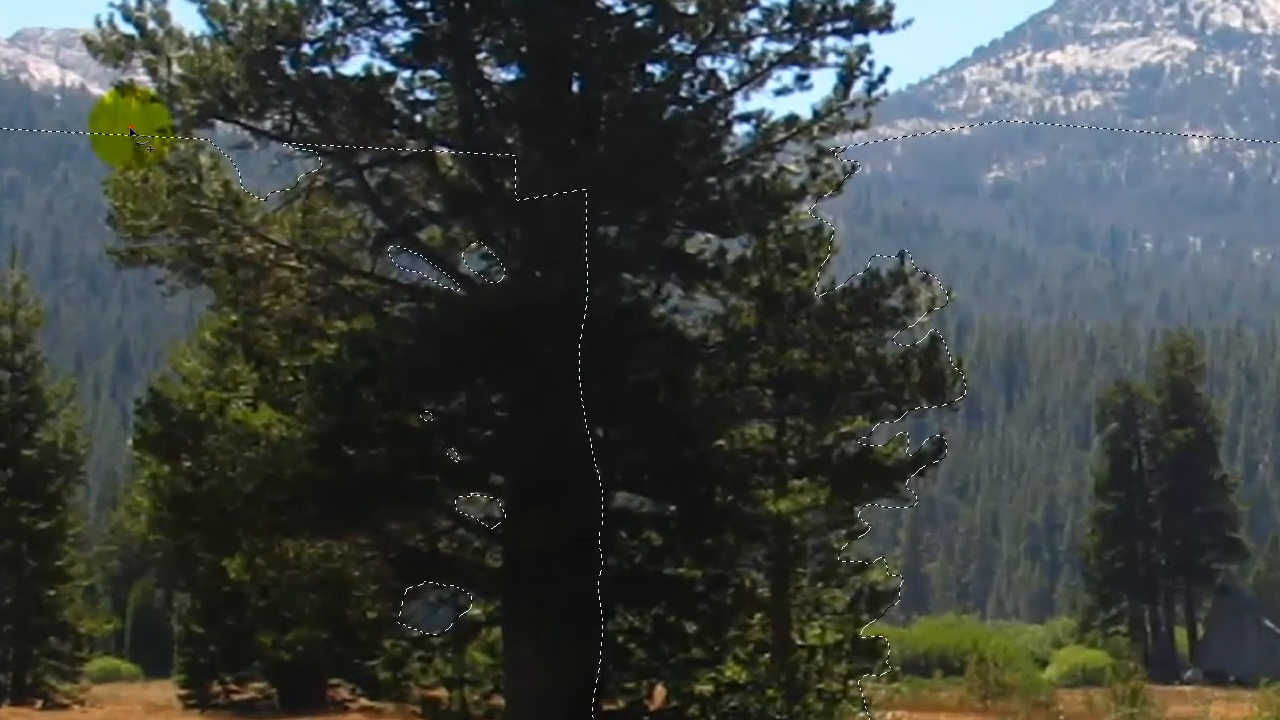
# - Add the left half of the large central tree to the selection and absorb the leftover sliver on the trunk
pyautogui.moveTo(191, 155)
pyautogui.mouseDown()
pyautogui.moveTo(168, 273)
pyautogui.moveTo(210, 320)
pyautogui.moveTo(143, 425)
pyautogui.moveTo(148, 515)
pyautogui.moveTo(178, 568)
pyautogui.moveTo(258, 618)
pyautogui.moveTo(278, 652)
pyautogui.moveTo(346, 657)
pyautogui.moveTo(408, 692)
pyautogui.mouseUp()
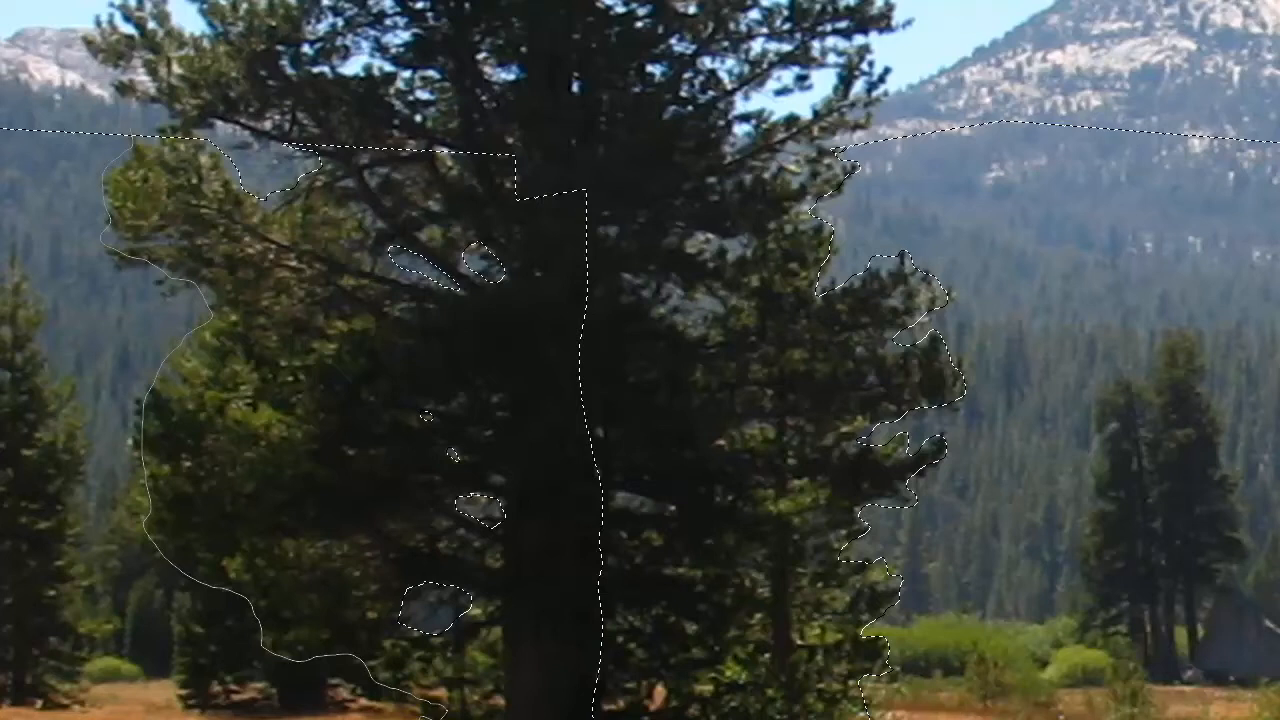
pyautogui.moveTo(645, 718)
pyautogui.mouseDown()
pyautogui.moveTo(645, 442)
pyautogui.moveTo(560, 135)
pyautogui.moveTo(130, 131)
pyautogui.mouseUp()
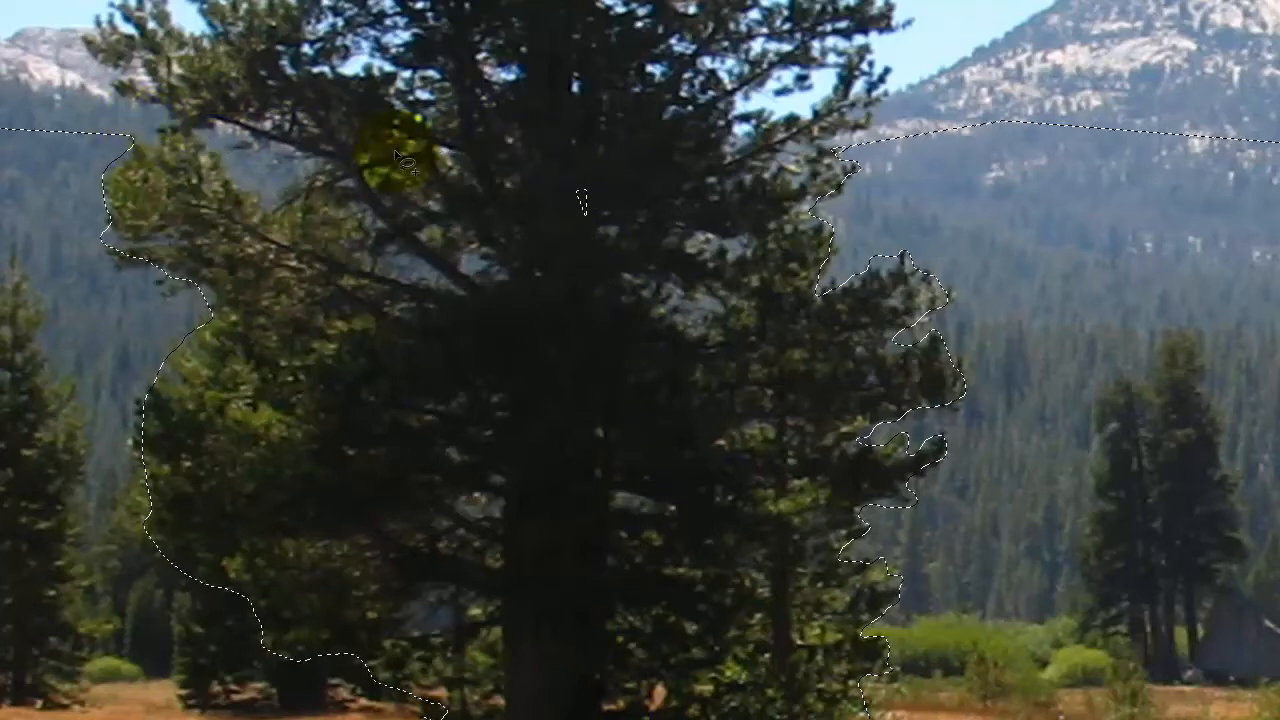
pyautogui.moveTo(567, 160)
pyautogui.mouseDown()
pyautogui.moveTo(576, 229)
pyautogui.moveTo(606, 168)
pyautogui.moveTo(570, 156)
pyautogui.mouseUp()
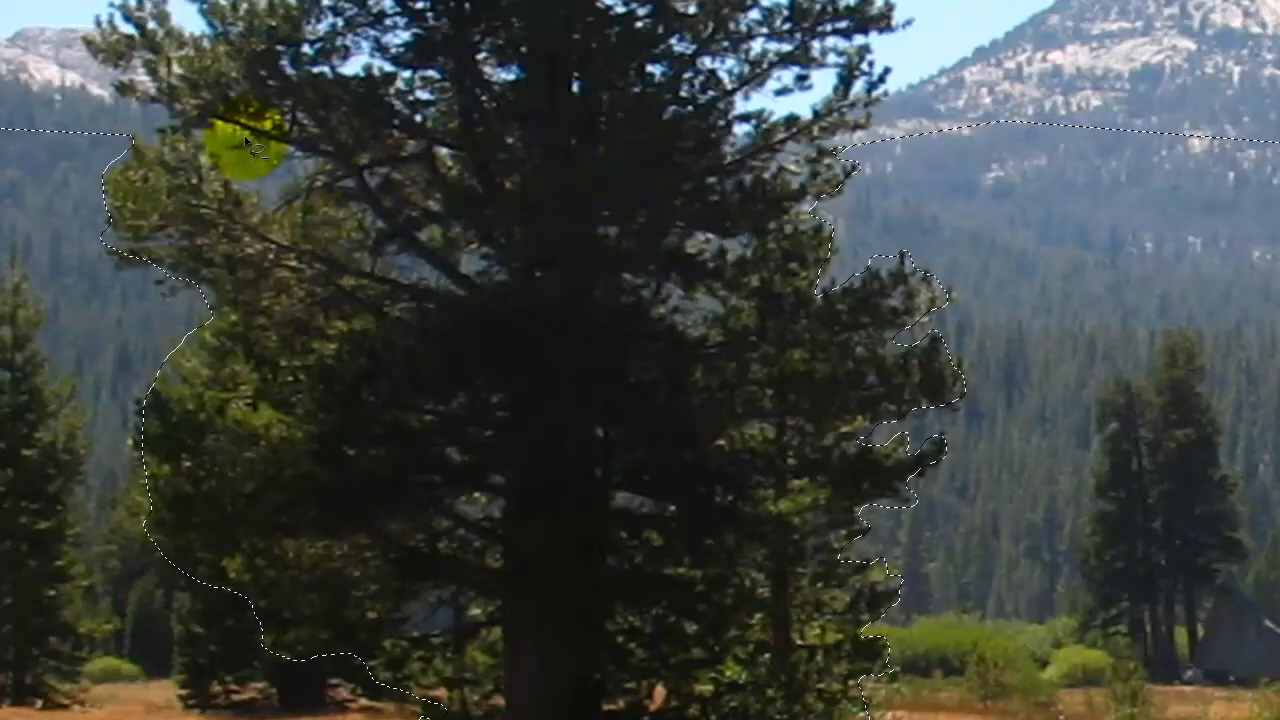
# - Subtract the background gaps between the large central tree's branches and beside its trunk from the selection
pyautogui.click(207, 135)
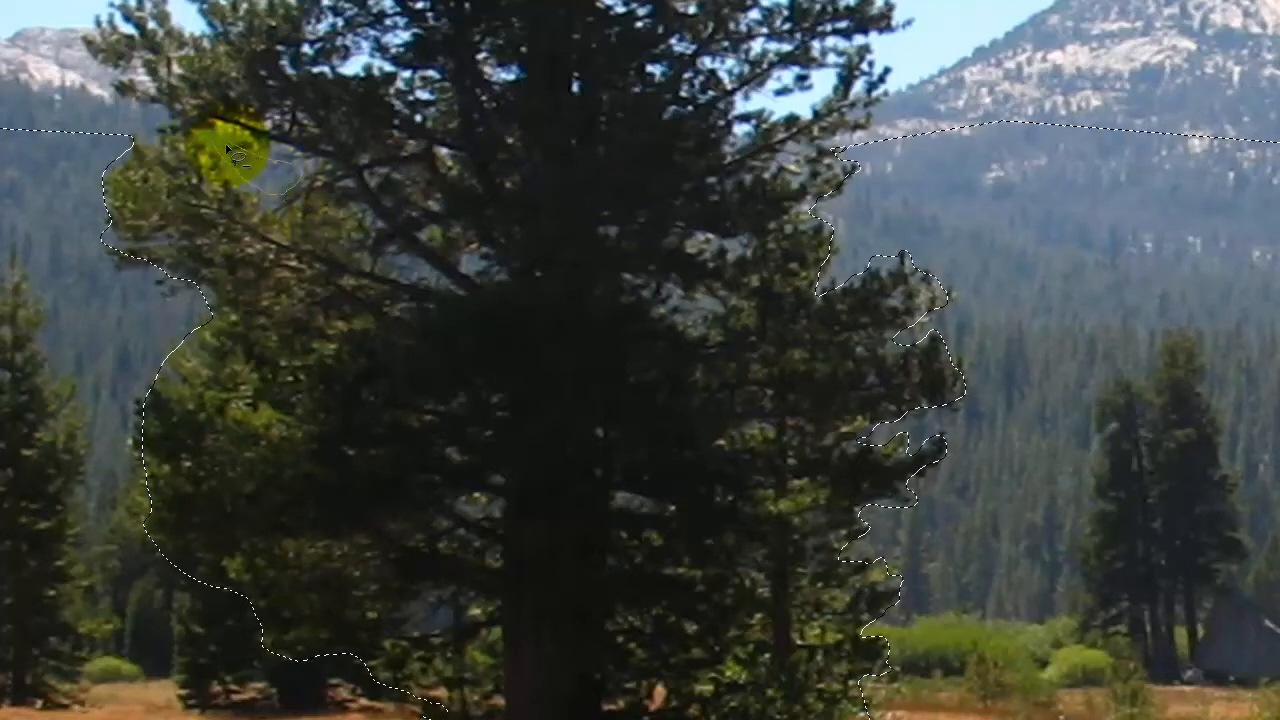
pyautogui.click(398, 243)
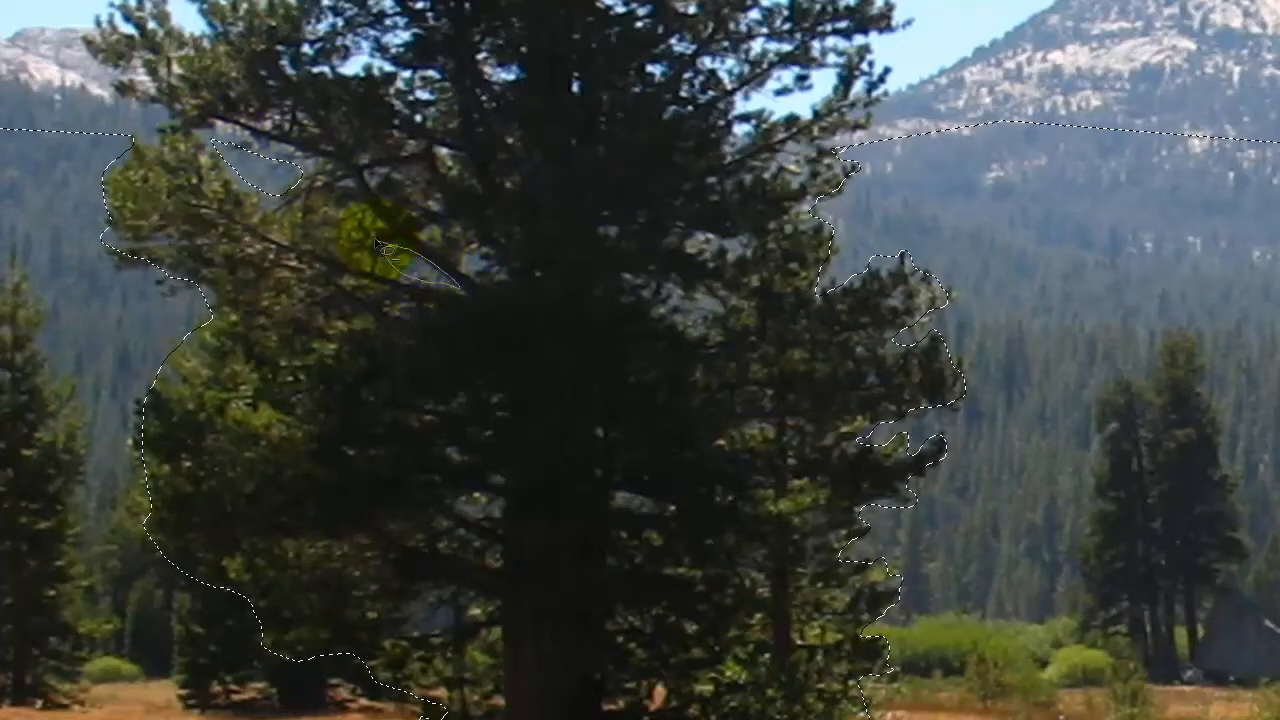
pyautogui.click(476, 252)
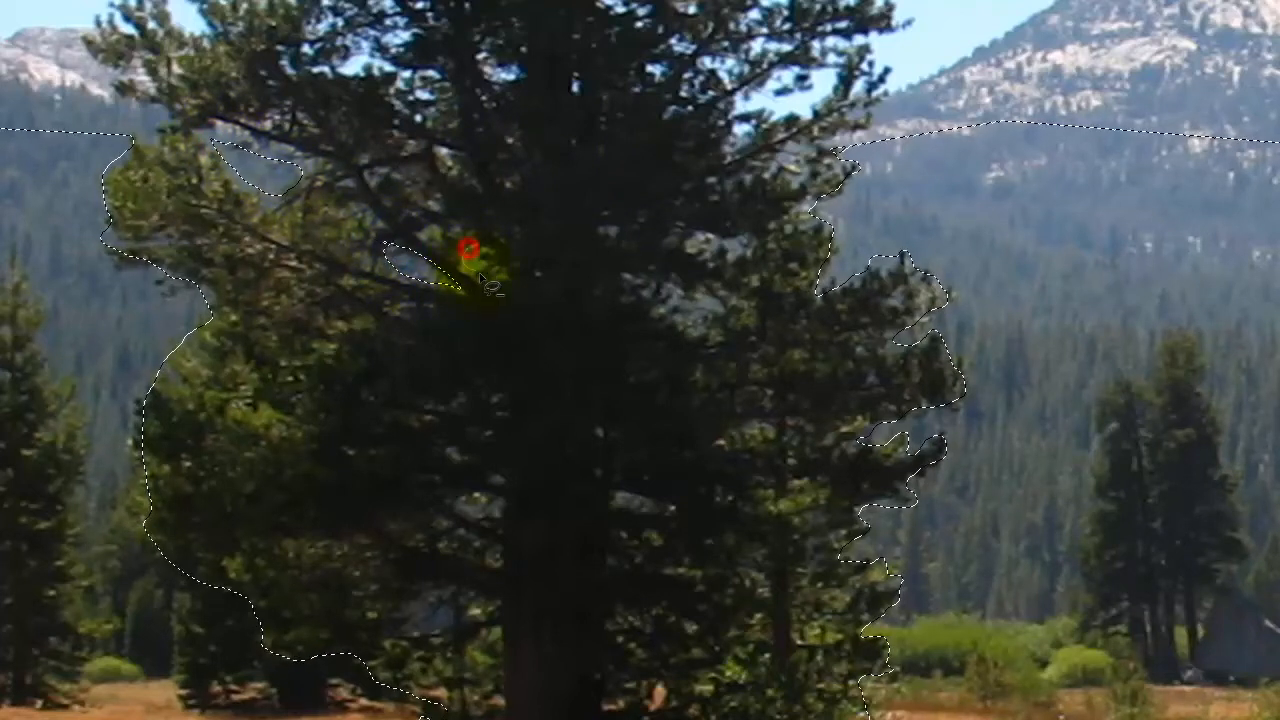
pyautogui.click(476, 497)
pyautogui.click(630, 492)
pyautogui.click(441, 590)
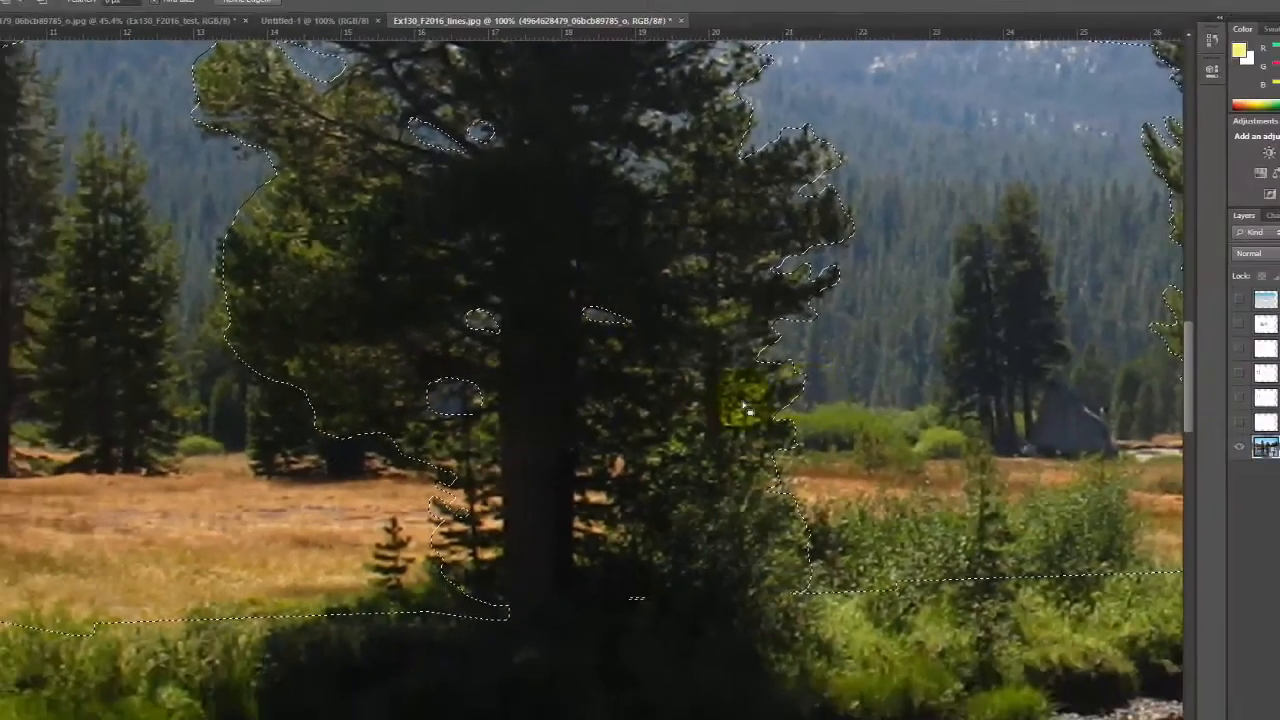
# - Open Refine Edge for the selection and set the edge detection radius to 1 px
pyautogui.scroll(2, 560, 400)
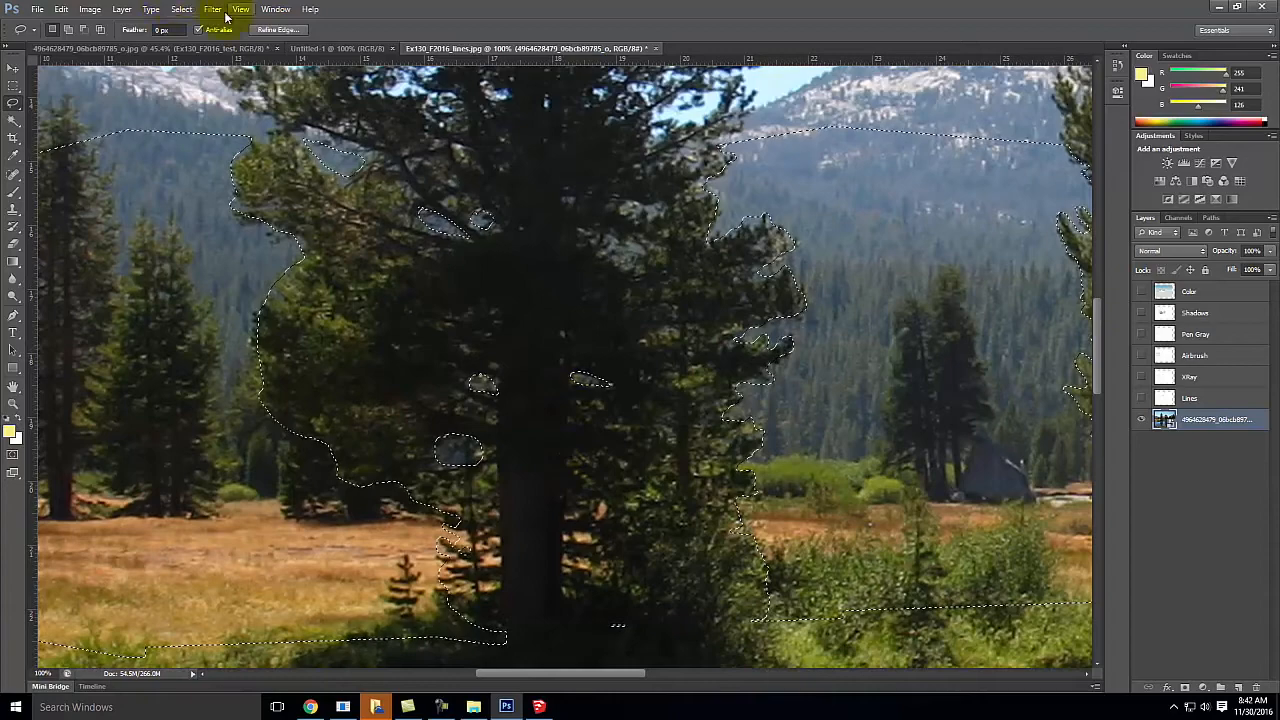
pyautogui.click(280, 30)
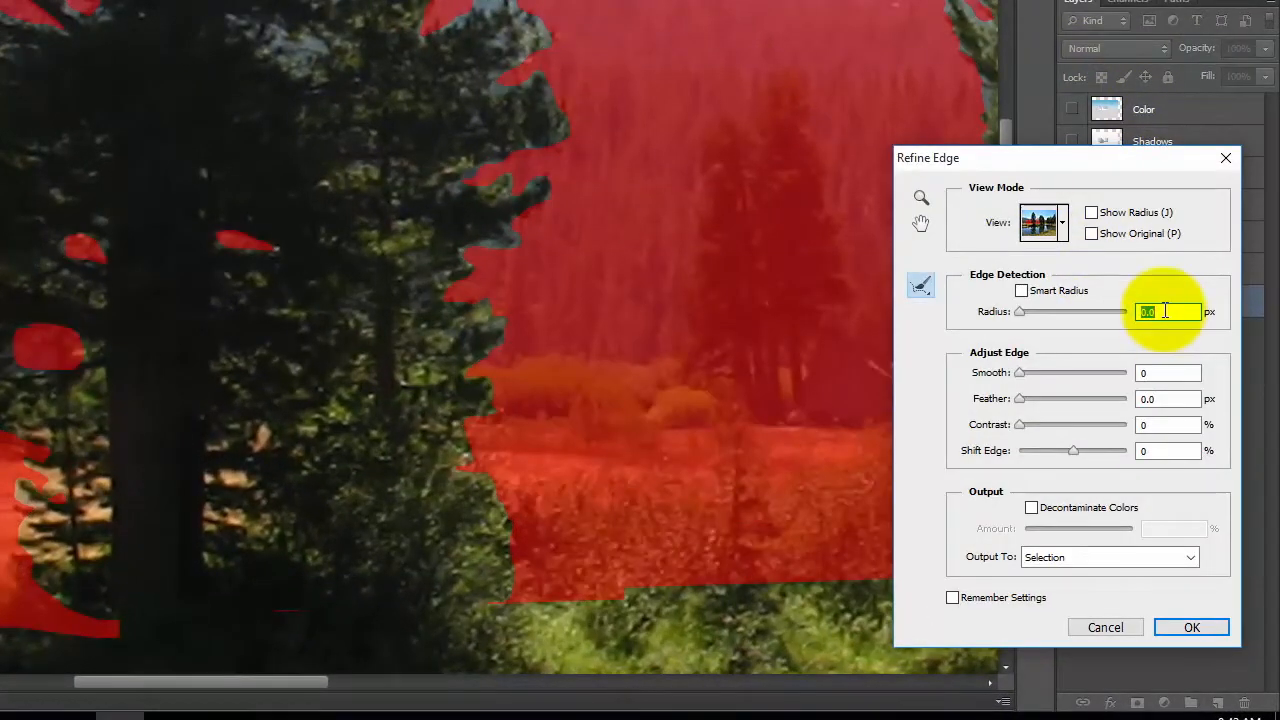
pyautogui.write('03')
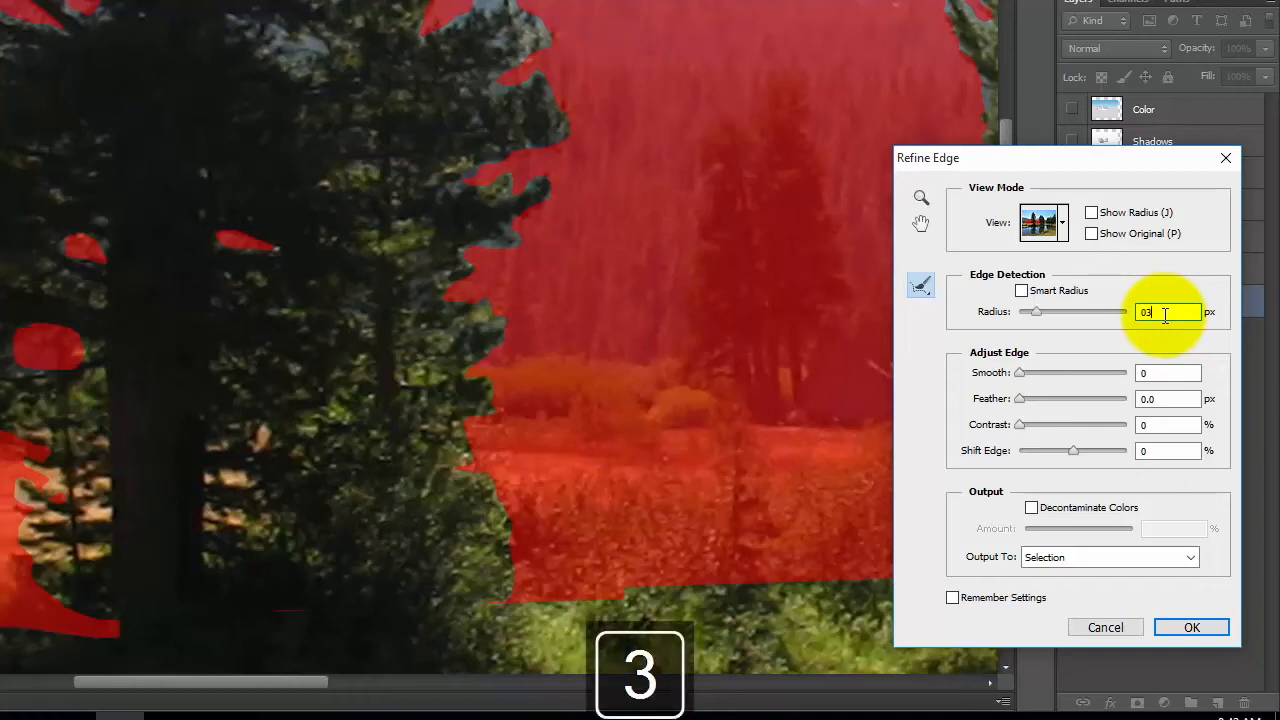
pyautogui.press('BackSpace')
pyautogui.press('BackSpace')
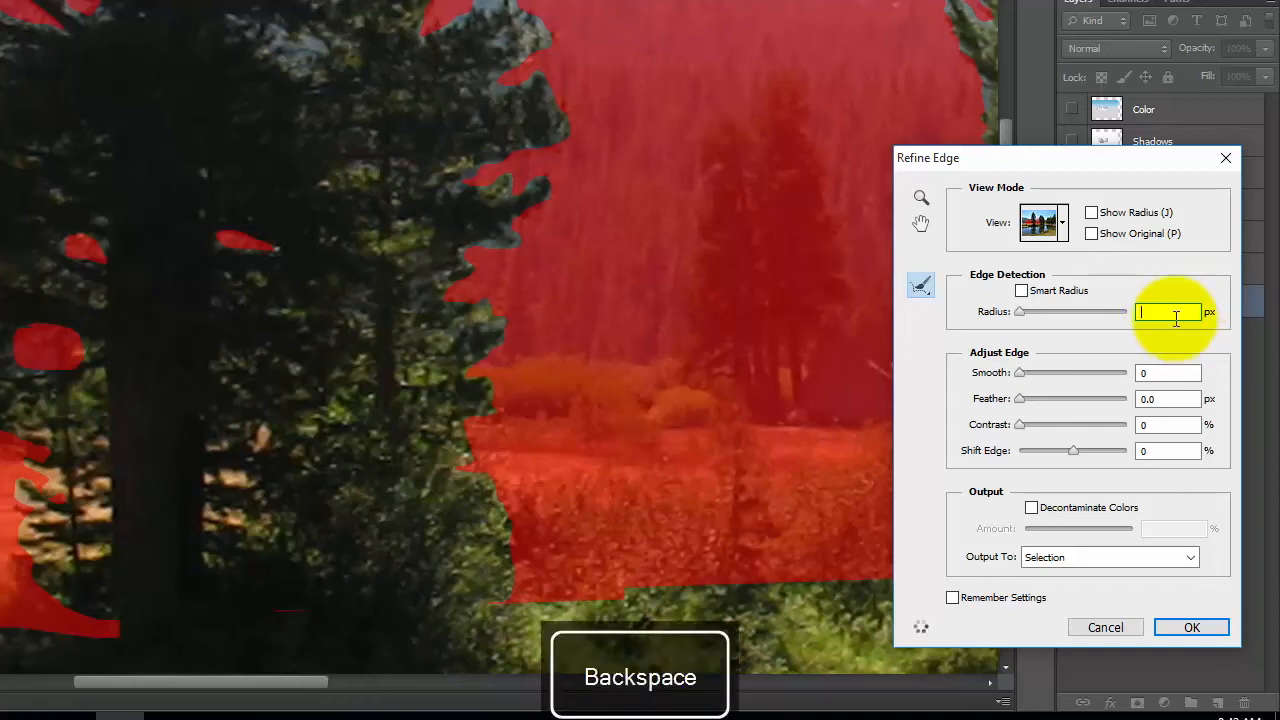
pyautogui.write('1')
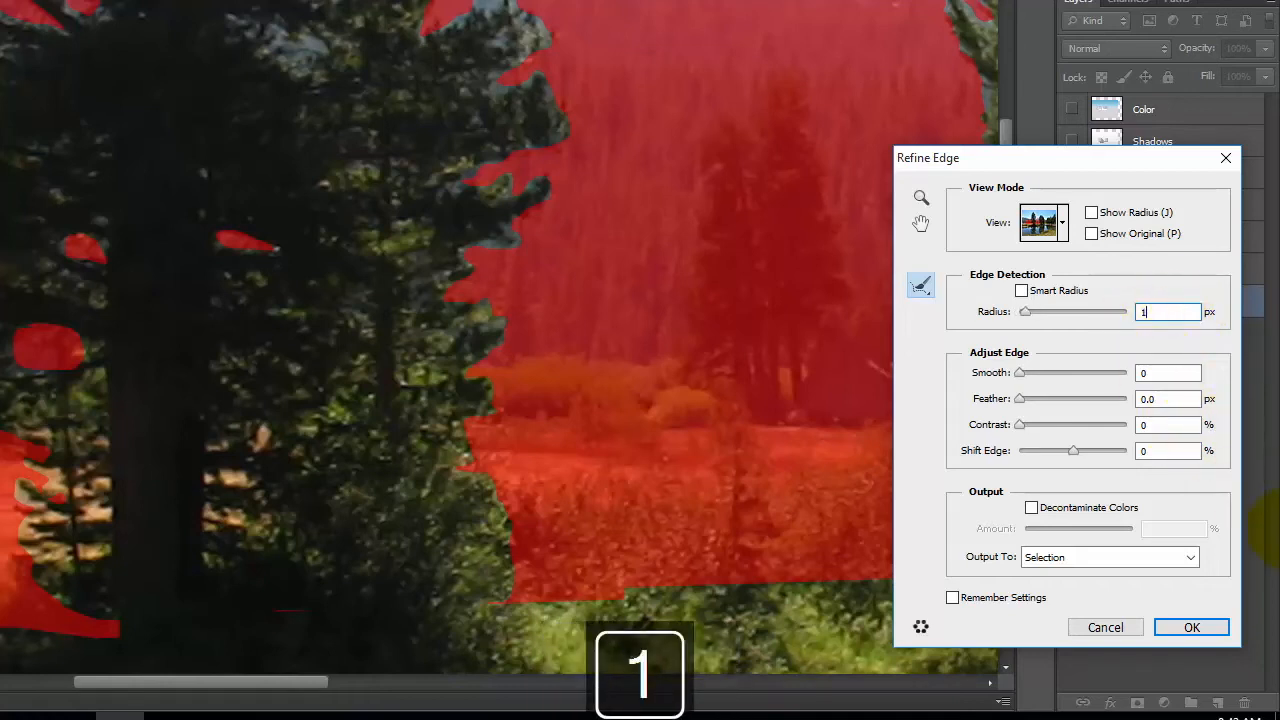
# - Set the edge smoothing to 3 and the feather to 0.3 px in Refine Edge
pyautogui.click(1157, 372)
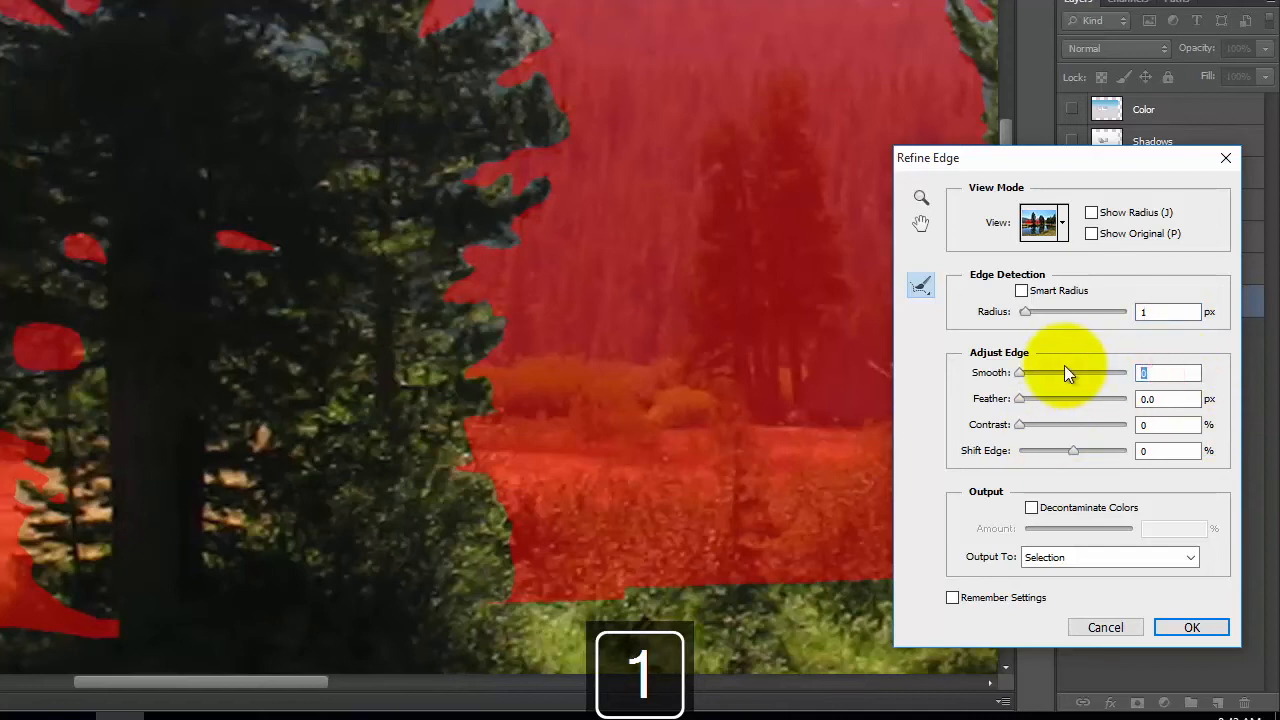
pyautogui.press('Delete')
pyautogui.press('BackSpace')
pyautogui.press('BackSpace')
pyautogui.write('3')
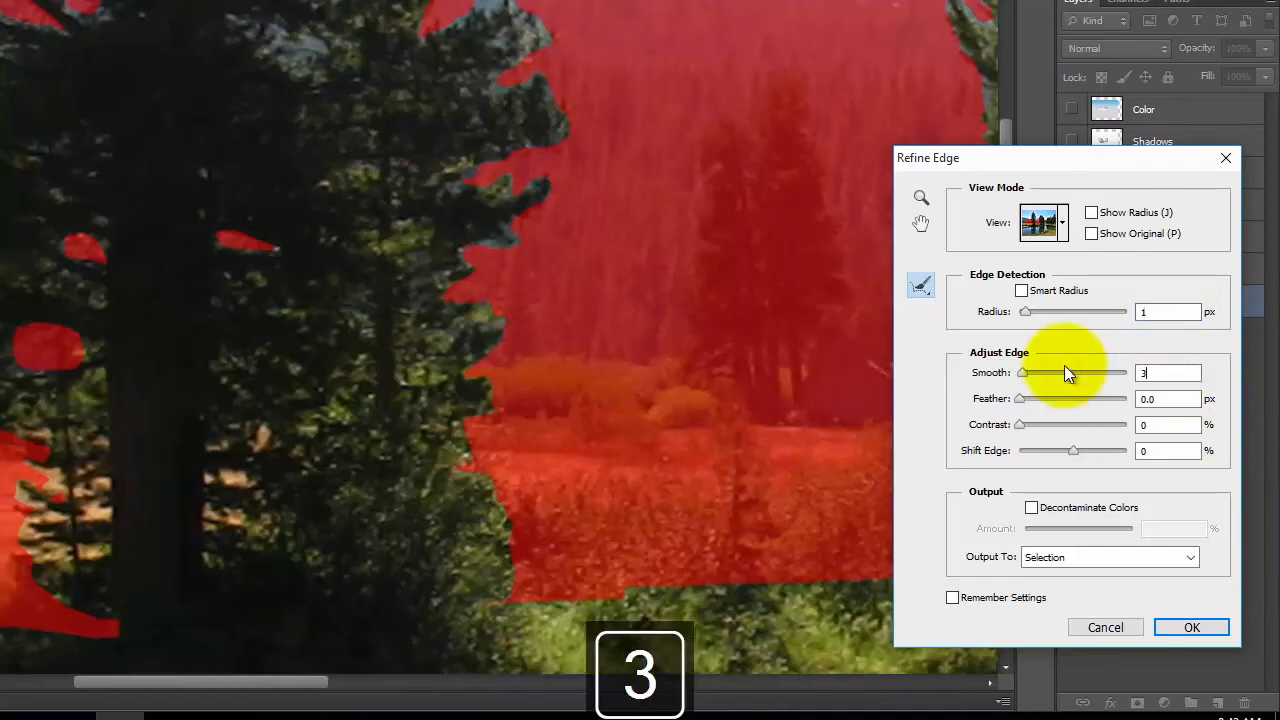
pyautogui.click(1168, 397)
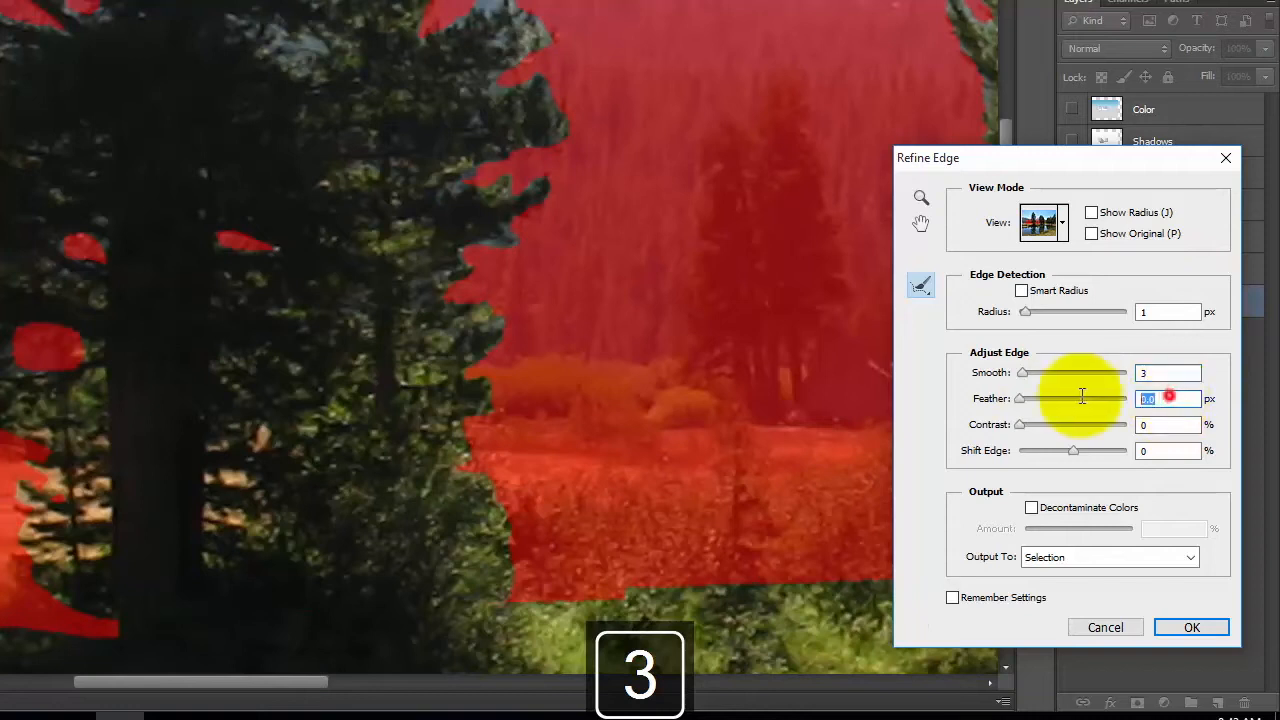
pyautogui.write('0.3')
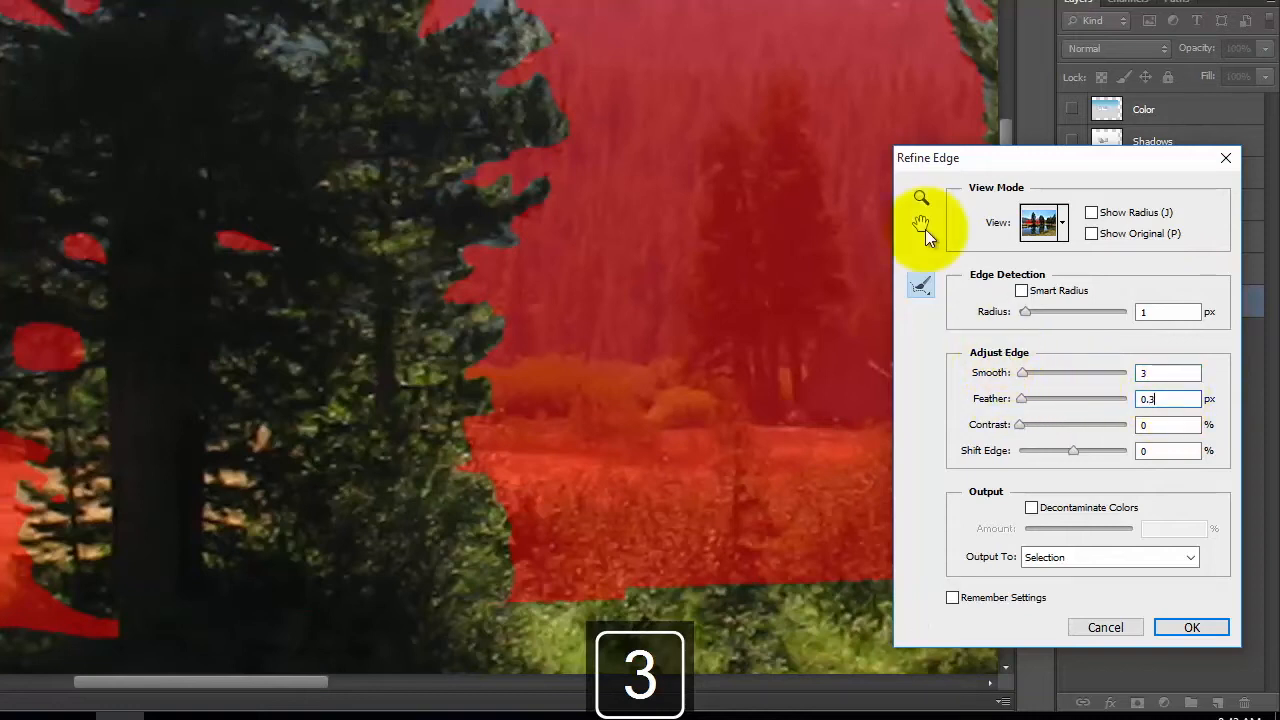
# - Preview the selection on black and refine the foliage along the right edge of the large central tree from top to bottom
pyautogui.click(1062, 220)
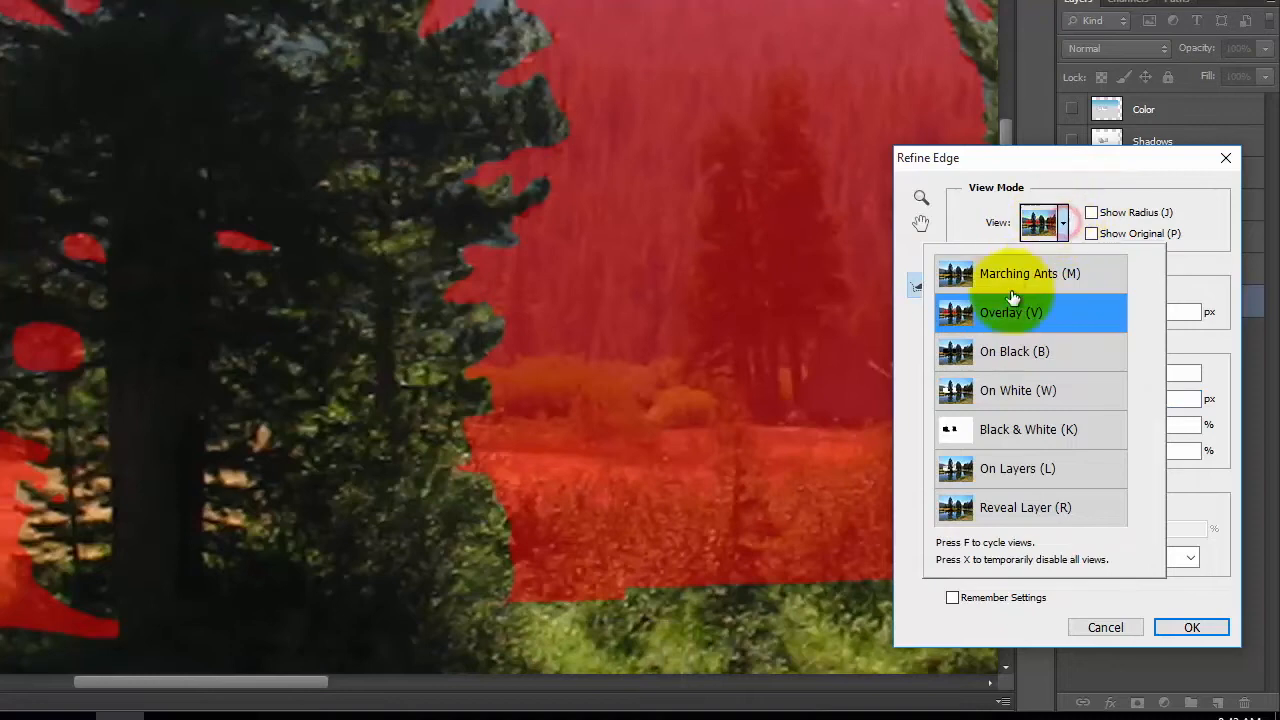
pyautogui.click(1014, 354)
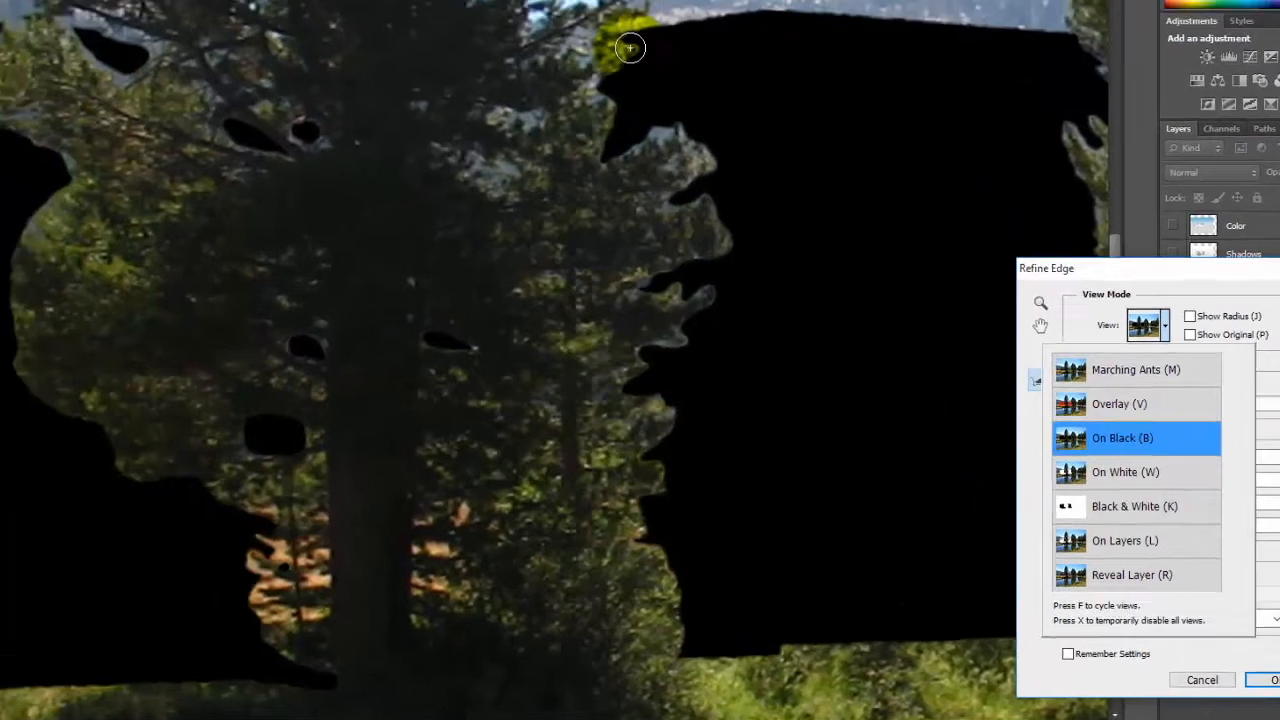
pyautogui.click(675, 92)
pyautogui.moveTo(661, 147)
pyautogui.mouseDown()
pyautogui.moveTo(659, 184)
pyautogui.moveTo(723, 162)
pyautogui.moveTo(780, 204)
pyautogui.moveTo(740, 192)
pyautogui.moveTo(710, 137)
pyautogui.moveTo(680, 143)
pyautogui.moveTo(653, 125)
pyautogui.mouseUp()
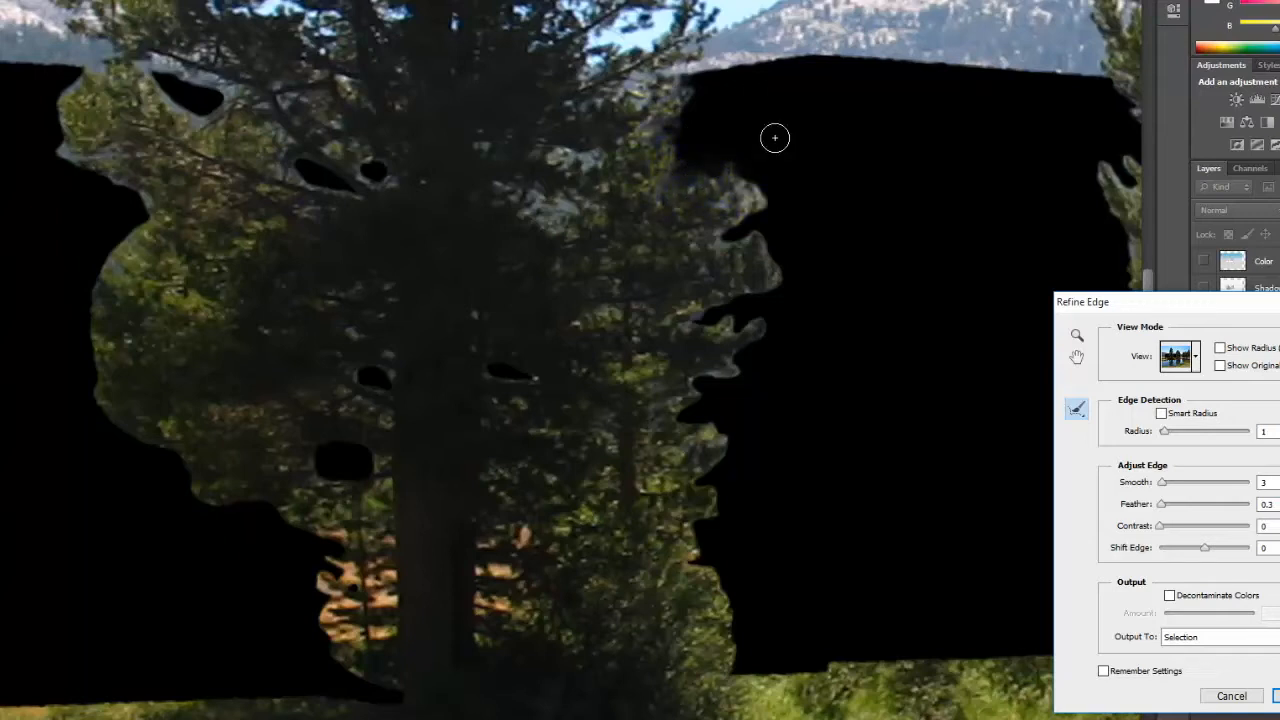
pyautogui.moveTo(742, 161)
pyautogui.mouseDown()
pyautogui.moveTo(731, 166)
pyautogui.moveTo(766, 206)
pyautogui.moveTo(714, 229)
pyautogui.moveTo(755, 236)
pyautogui.moveTo(750, 354)
pyautogui.mouseUp()
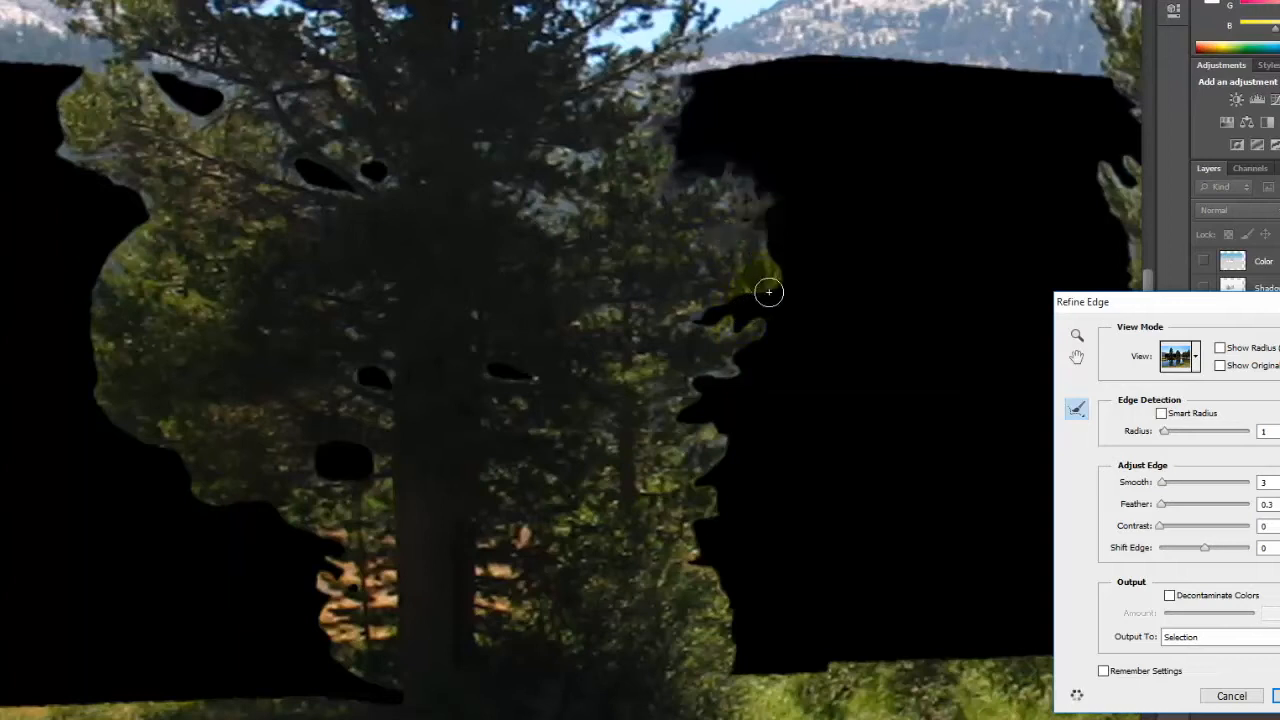
pyautogui.moveTo(763, 286)
pyautogui.mouseDown()
pyautogui.moveTo(695, 308)
pyautogui.moveTo(701, 321)
pyautogui.moveTo(725, 307)
pyautogui.moveTo(742, 329)
pyautogui.moveTo(719, 348)
pyautogui.moveTo(738, 329)
pyautogui.moveTo(753, 341)
pyautogui.moveTo(734, 344)
pyautogui.moveTo(729, 369)
pyautogui.moveTo(697, 371)
pyautogui.moveTo(697, 428)
pyautogui.mouseUp()
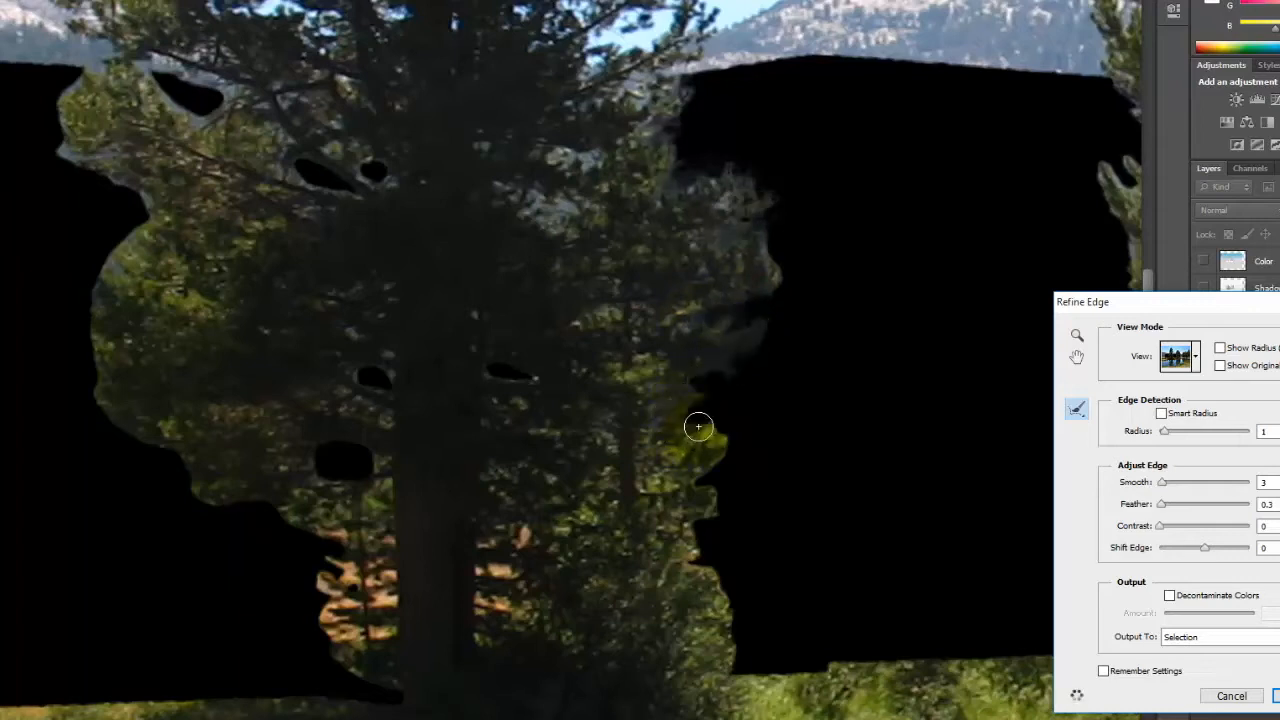
pyautogui.moveTo(692, 512)
pyautogui.mouseDown()
pyautogui.moveTo(689, 547)
pyautogui.moveTo(680, 541)
pyautogui.mouseUp()
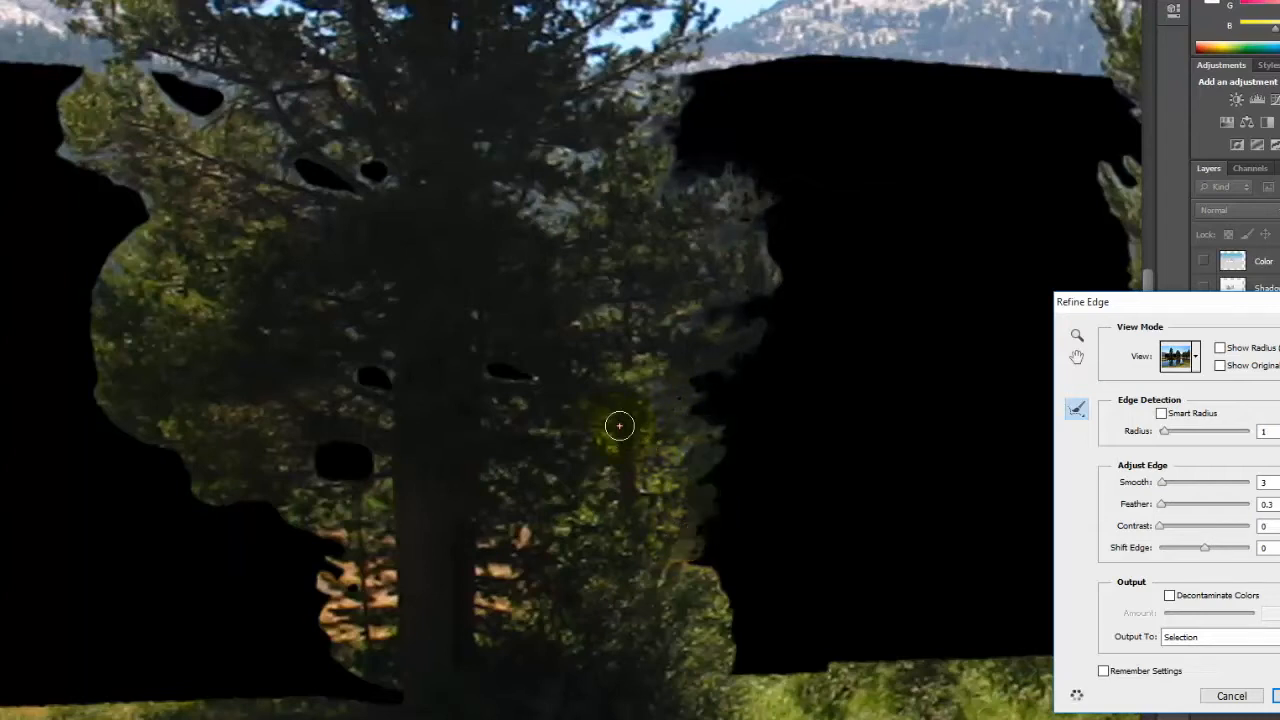
pyautogui.click(613, 421)
# - Refine the edges of the background gaps among the central tree's upper left branches
pyautogui.moveTo(198, 114)
pyautogui.mouseDown()
pyautogui.moveTo(157, 86)
pyautogui.moveTo(185, 77)
pyautogui.moveTo(168, 82)
pyautogui.mouseUp()
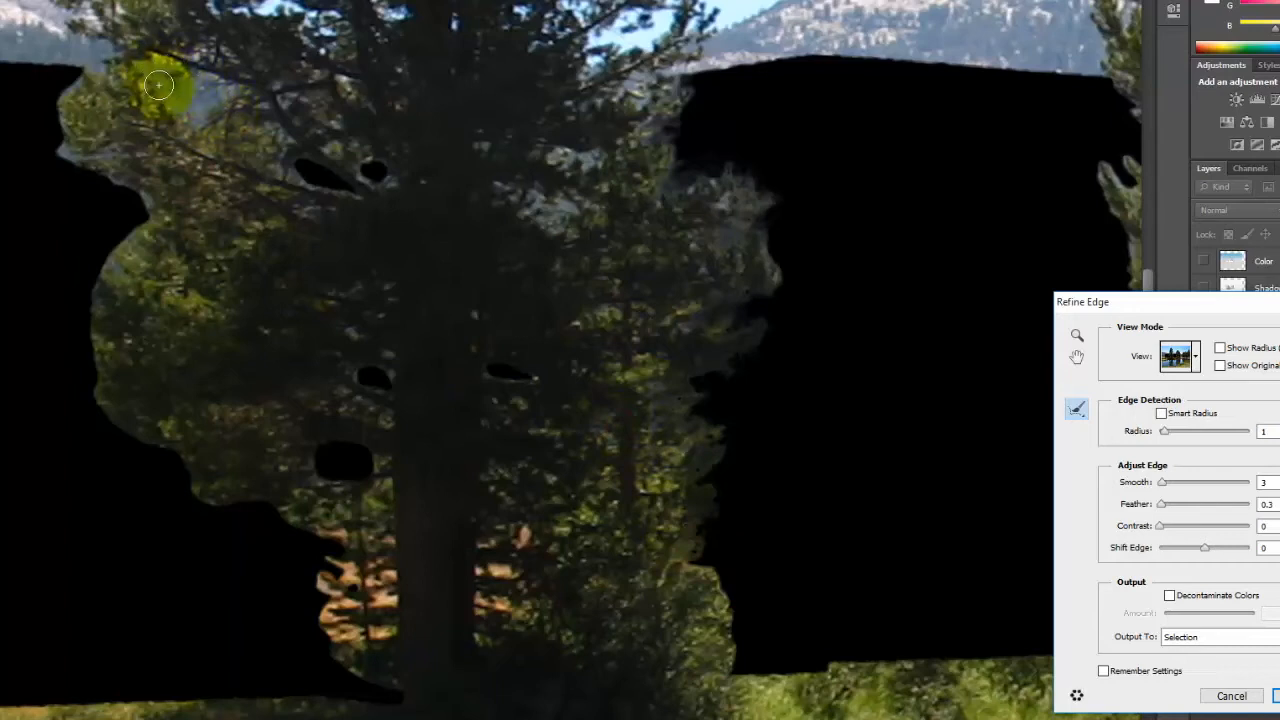
pyautogui.moveTo(330, 194)
pyautogui.mouseDown()
pyautogui.moveTo(331, 171)
pyautogui.moveTo(308, 157)
pyautogui.mouseUp()
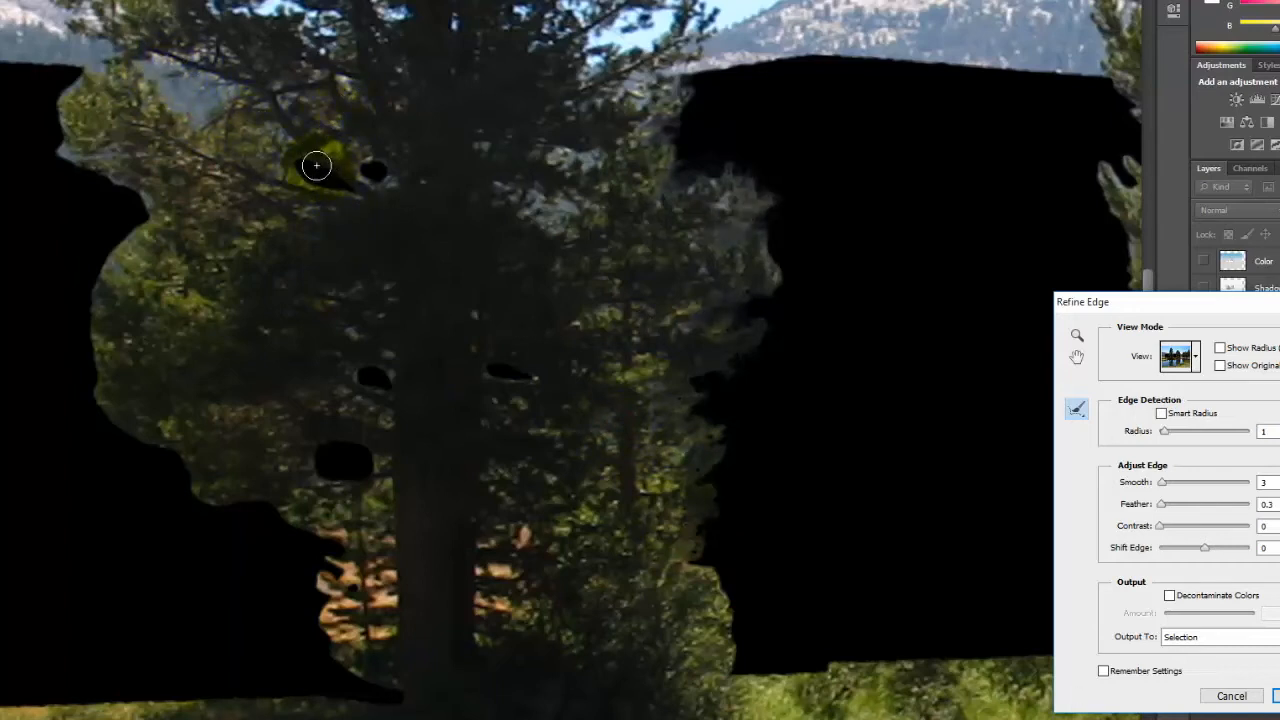
pyautogui.moveTo(306, 162)
pyautogui.mouseDown()
pyautogui.moveTo(358, 195)
pyautogui.moveTo(320, 167)
pyautogui.moveTo(382, 153)
pyautogui.mouseUp()
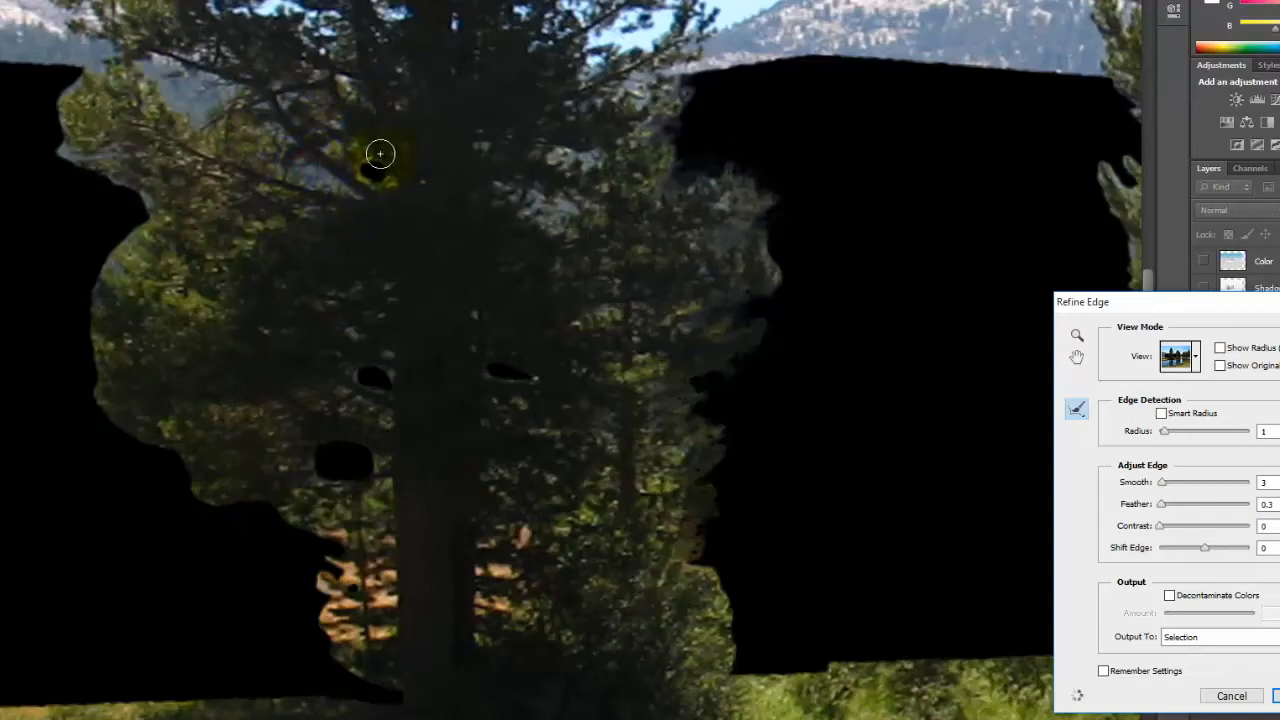
# - Refine the central tree's entire left foliage edge and the meadow gaps on both sides of its lower trunk
pyautogui.moveTo(82, 74)
pyautogui.mouseDown()
pyautogui.moveTo(63, 112)
pyautogui.moveTo(74, 162)
pyautogui.moveTo(98, 162)
pyautogui.moveTo(144, 201)
pyautogui.moveTo(98, 275)
pyautogui.moveTo(96, 346)
pyautogui.moveTo(129, 355)
pyautogui.moveTo(168, 340)
pyautogui.moveTo(120, 328)
pyautogui.moveTo(96, 339)
pyautogui.moveTo(85, 323)
pyautogui.moveTo(98, 395)
pyautogui.moveTo(120, 433)
pyautogui.moveTo(175, 466)
pyautogui.moveTo(229, 474)
pyautogui.moveTo(234, 451)
pyautogui.moveTo(177, 406)
pyautogui.moveTo(208, 492)
pyautogui.moveTo(197, 507)
pyautogui.moveTo(191, 495)
pyautogui.moveTo(292, 516)
pyautogui.moveTo(349, 555)
pyautogui.moveTo(322, 556)
pyautogui.moveTo(357, 578)
pyautogui.moveTo(326, 605)
pyautogui.moveTo(348, 640)
pyautogui.mouseUp()
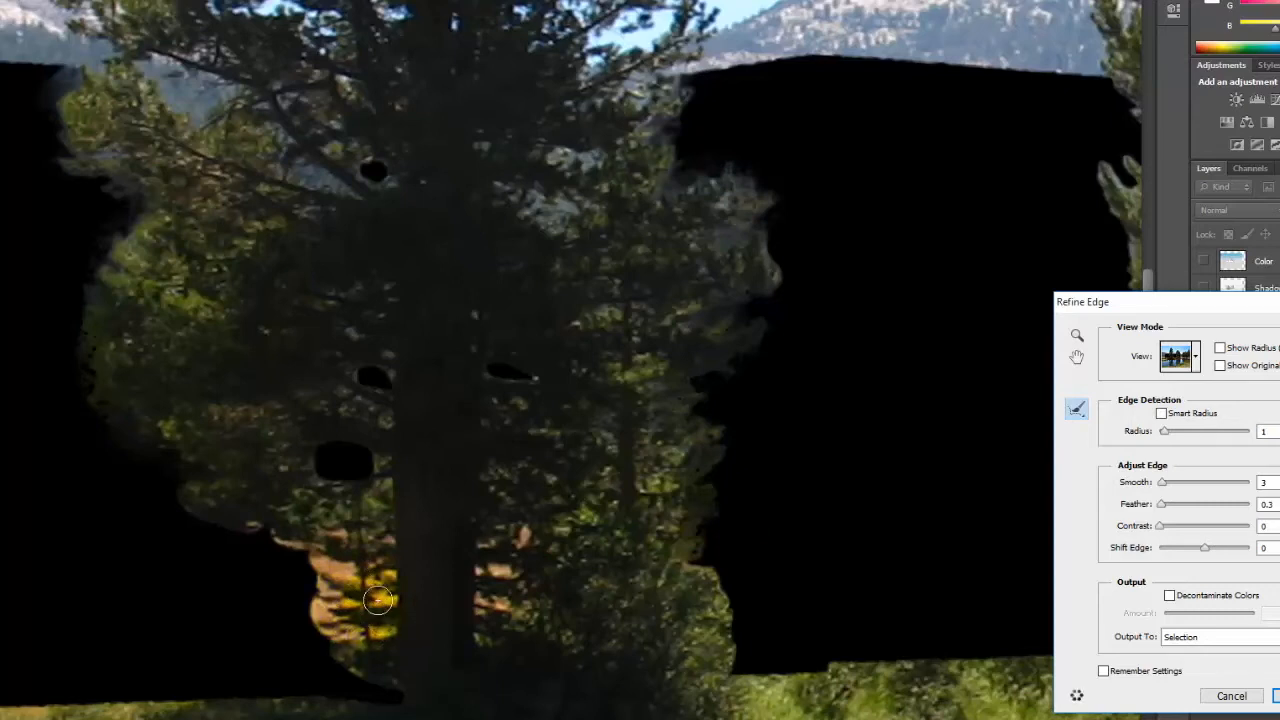
pyautogui.moveTo(309, 538)
pyautogui.mouseDown()
pyautogui.moveTo(276, 539)
pyautogui.moveTo(372, 575)
pyautogui.moveTo(356, 602)
pyautogui.mouseUp()
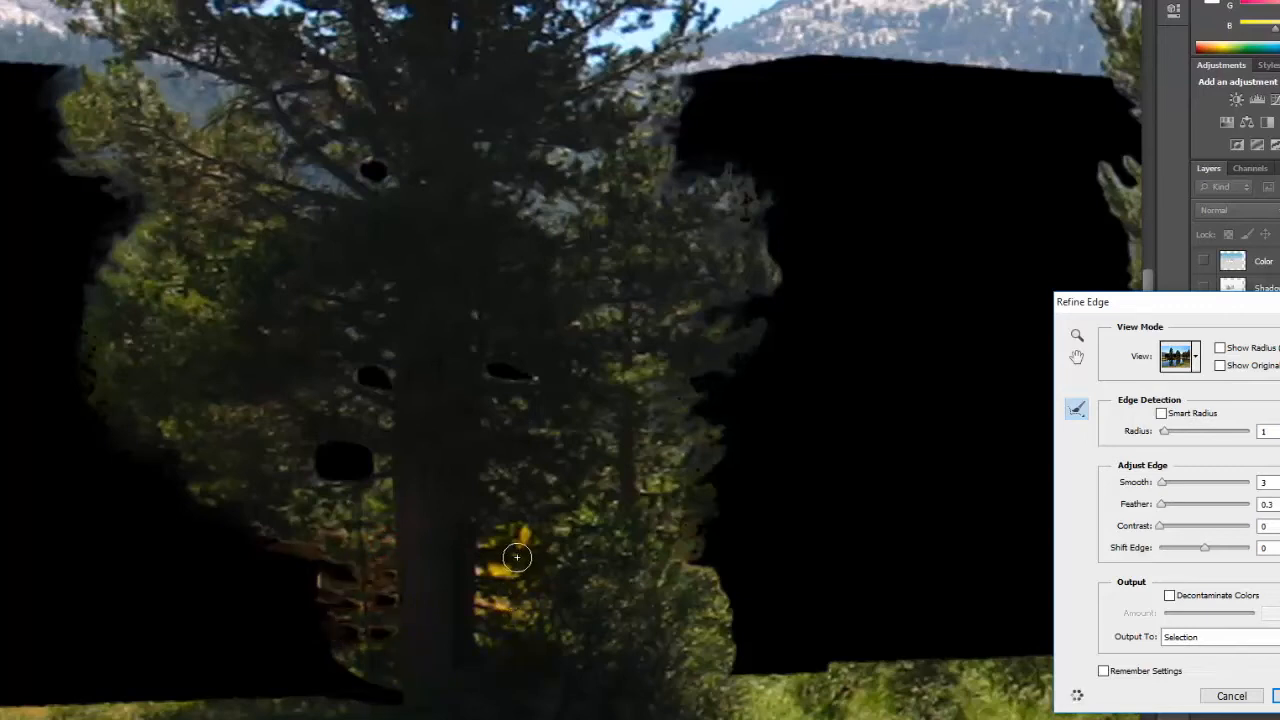
pyautogui.moveTo(516, 549); pyautogui.dragTo(535, 524)
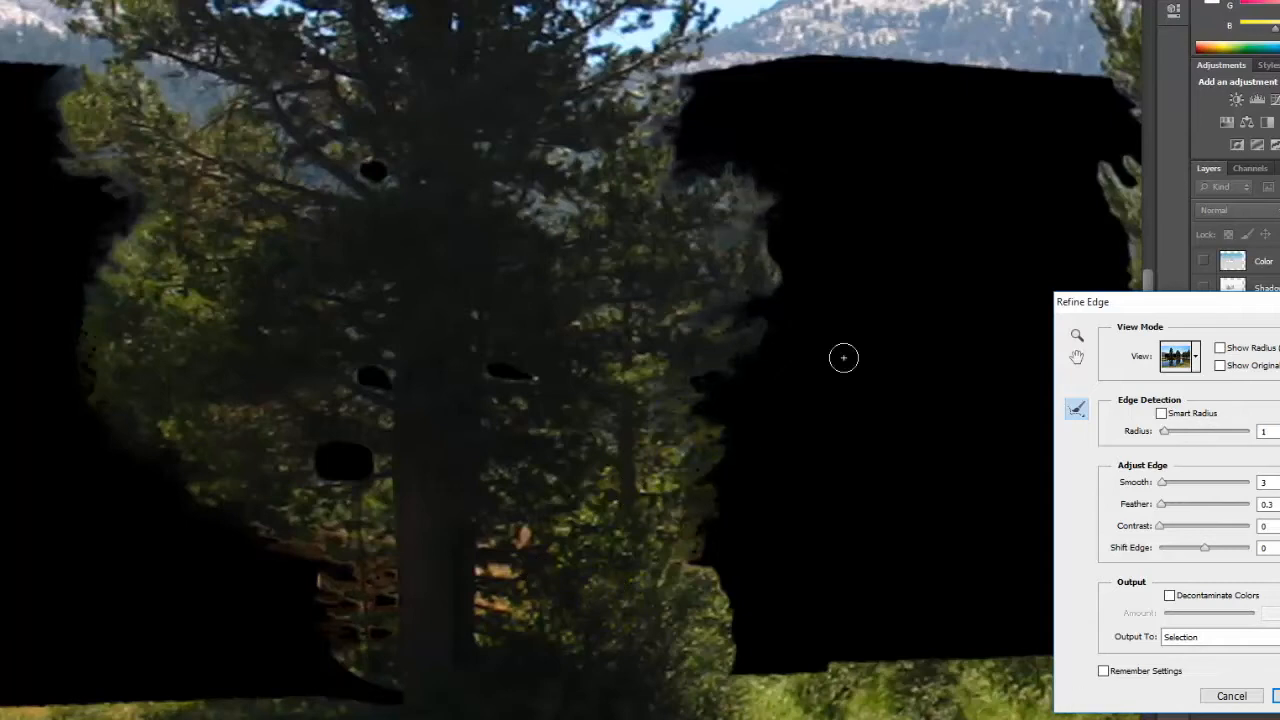
# - Refine the remaining small gaps around the central tree's trunk and apply the refined edge to the selection
pyautogui.moveTo(381, 457)
pyautogui.mouseDown()
pyautogui.moveTo(288, 453)
pyautogui.moveTo(370, 466)
pyautogui.mouseUp()
pyautogui.moveTo(386, 371); pyautogui.dragTo(380, 373)
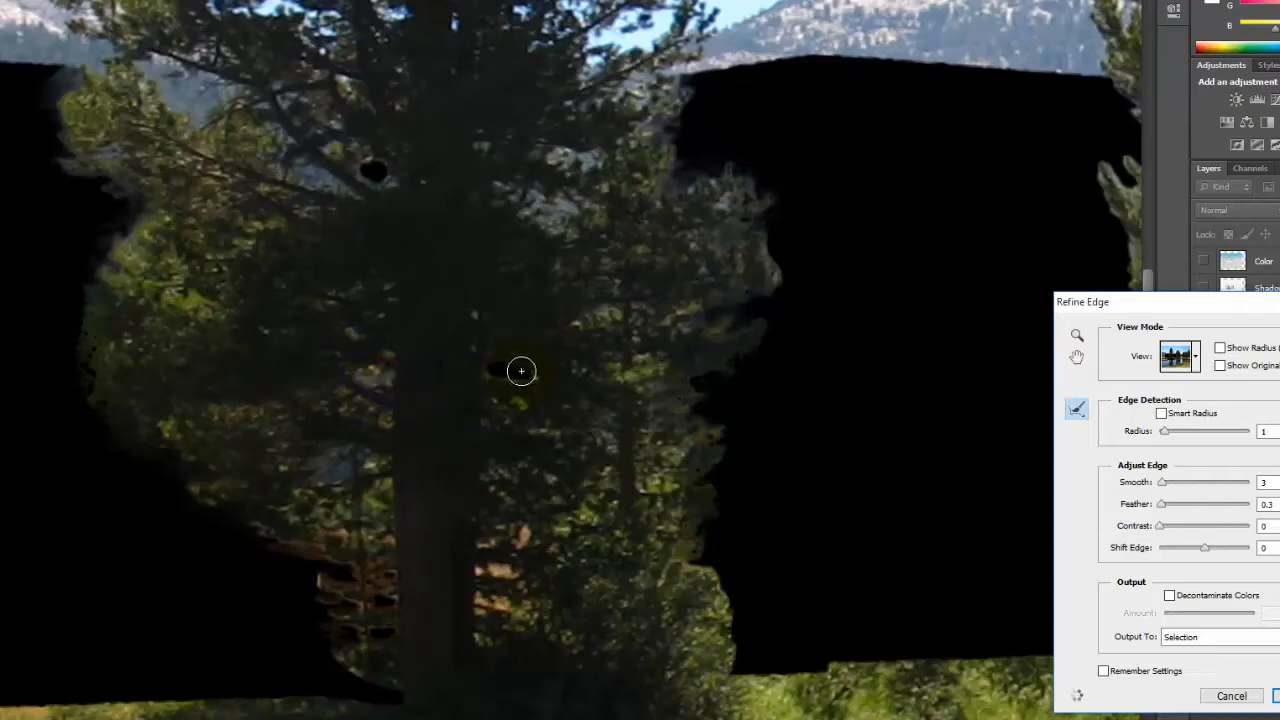
pyautogui.moveTo(521, 368); pyautogui.dragTo(511, 374)
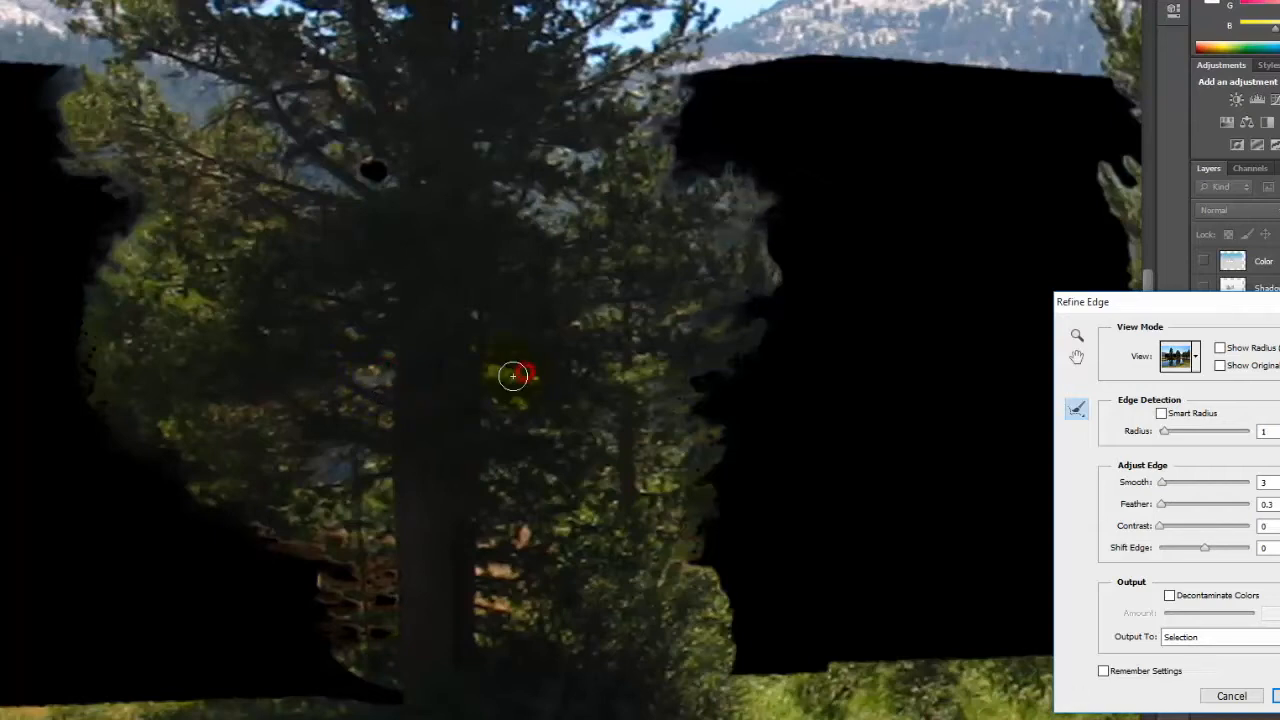
pyautogui.click(368, 162)
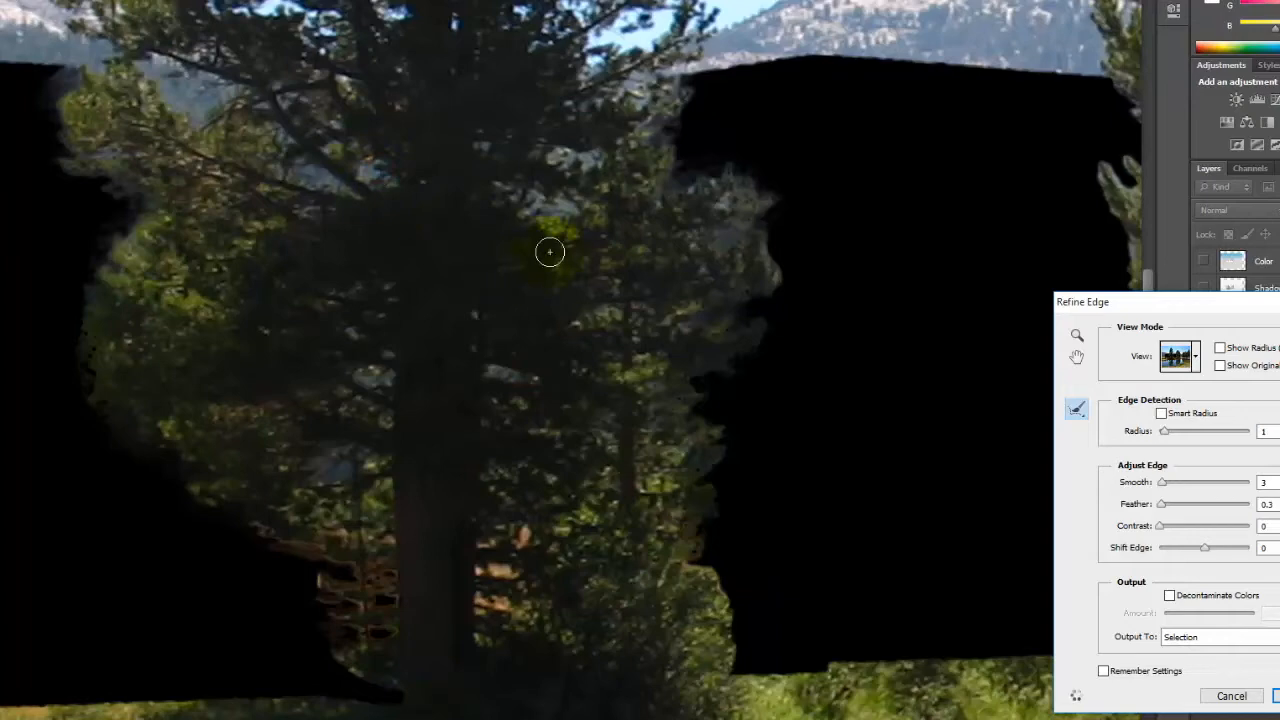
pyautogui.click(1278, 696)
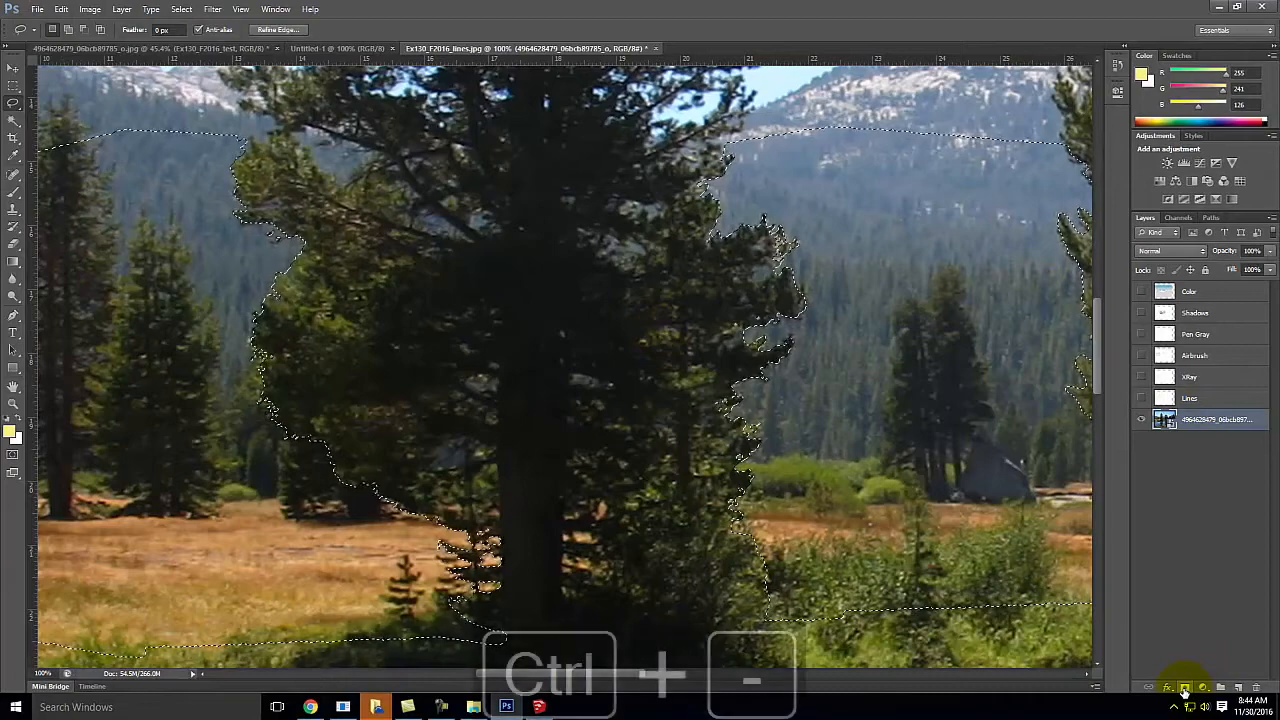
# - Refine the selection again along the left foliage edge of the right-hand tree group and apply it
pyautogui.hotkey('ctrl', '-')
pyautogui.hotkey('ctrl', '-')
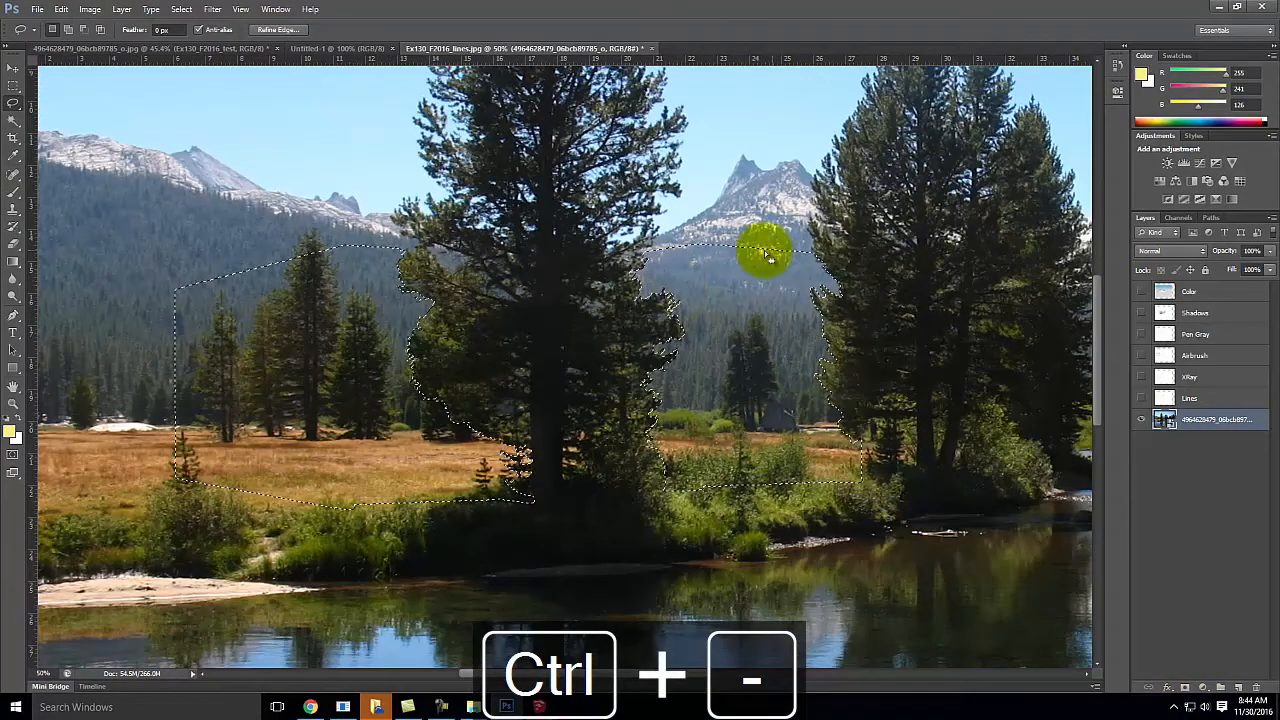
pyautogui.click(284, 28)
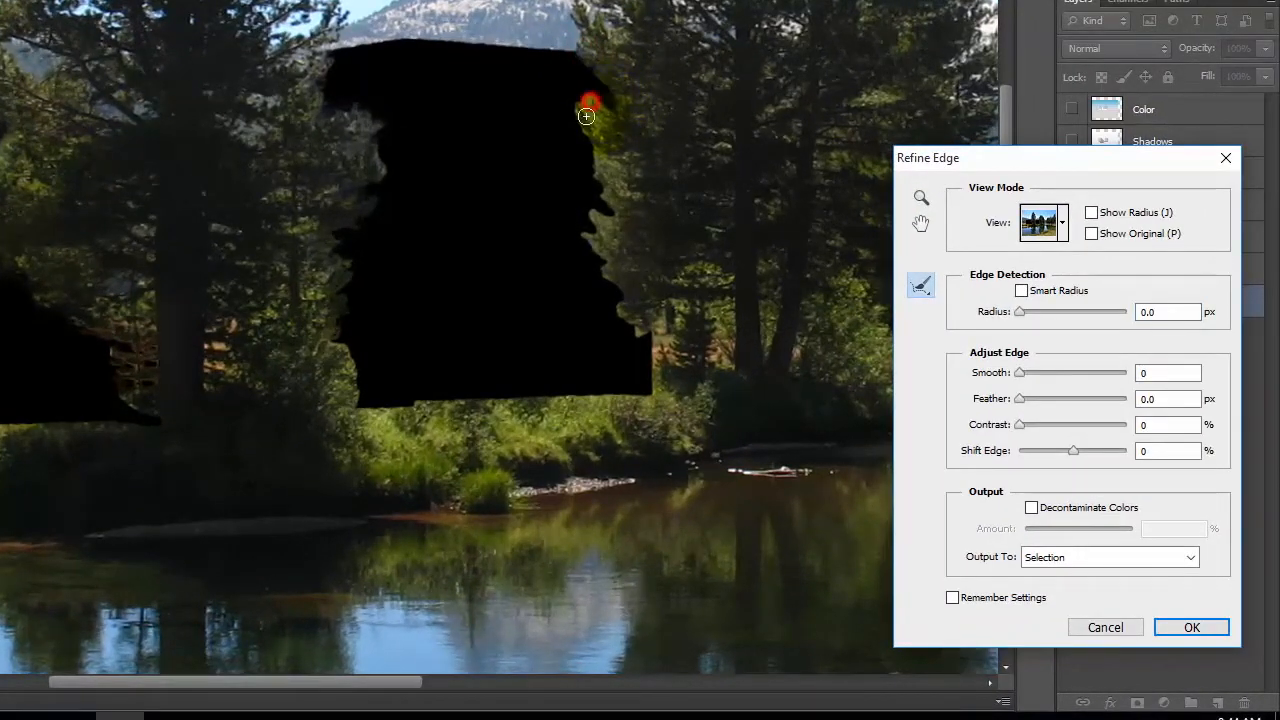
pyautogui.moveTo(586, 116)
pyautogui.mouseDown()
pyautogui.moveTo(625, 217)
pyautogui.moveTo(594, 208)
pyautogui.moveTo(601, 224)
pyautogui.moveTo(582, 242)
pyautogui.moveTo(638, 304)
pyautogui.moveTo(600, 277)
pyautogui.moveTo(634, 326)
pyautogui.mouseUp()
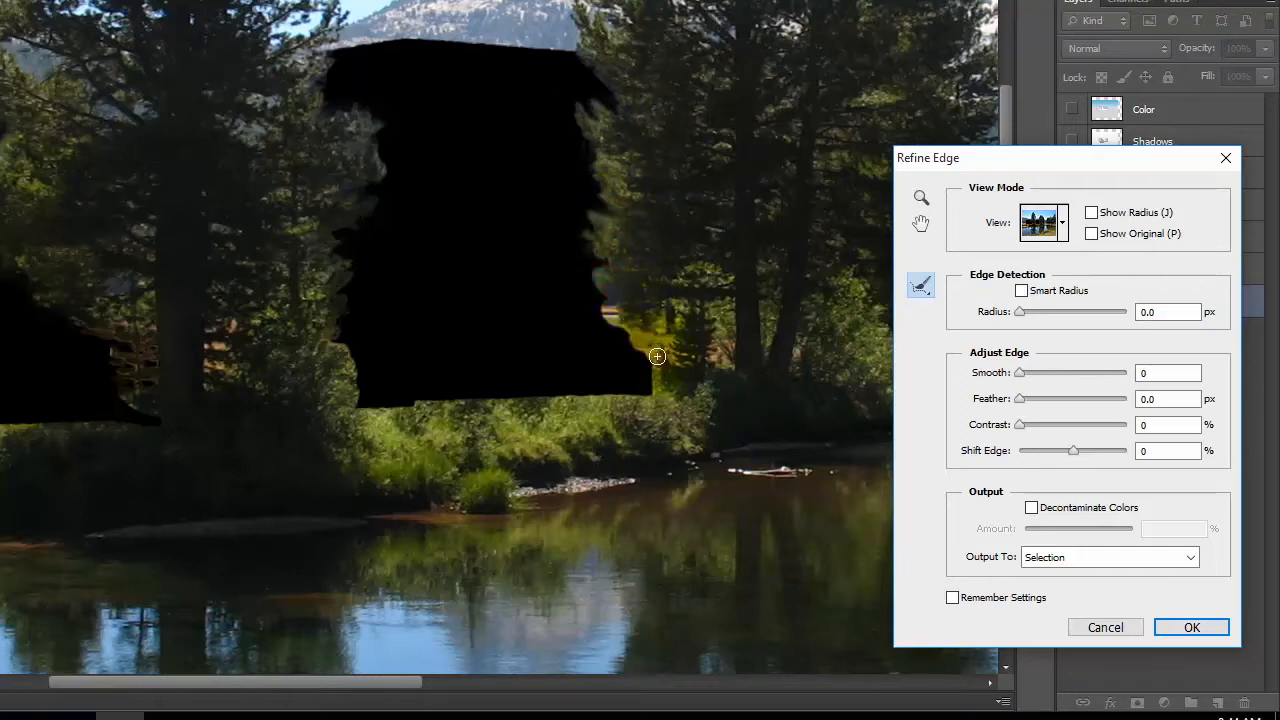
pyautogui.moveTo(562, 33)
pyautogui.mouseDown()
pyautogui.moveTo(583, 63)
pyautogui.moveTo(586, 53)
pyautogui.mouseUp()
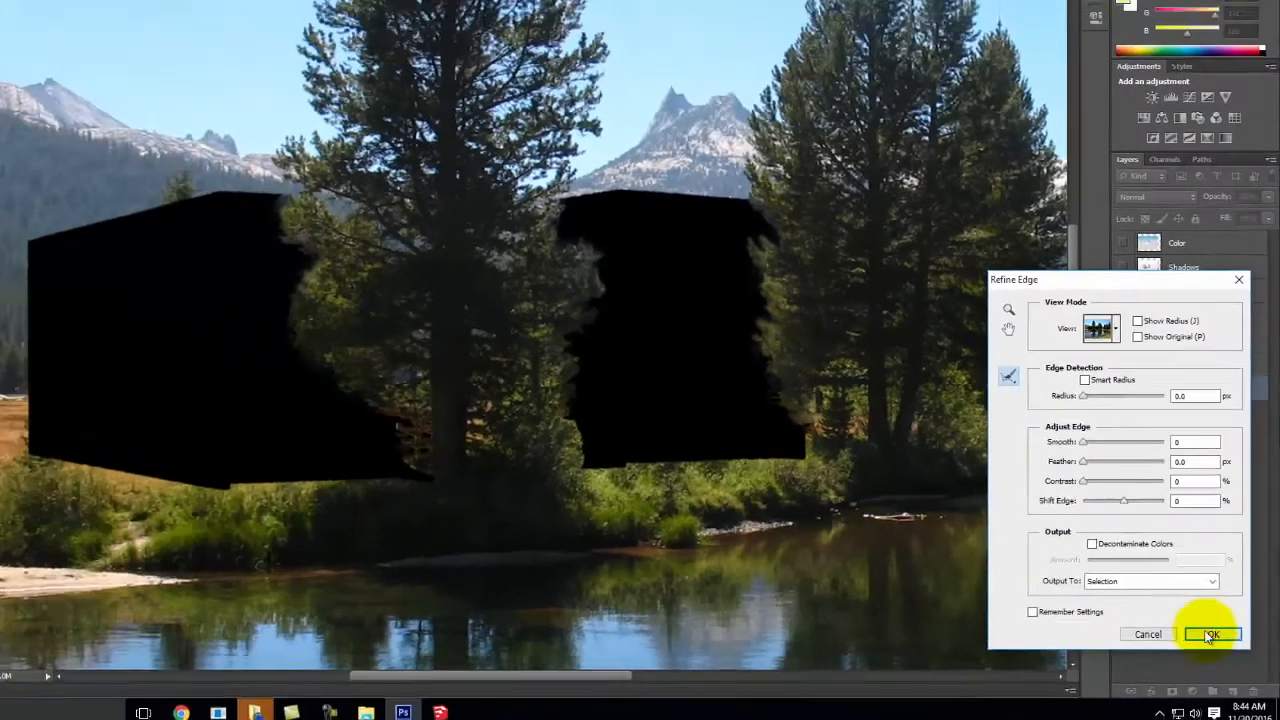
pyautogui.click(1192, 627)
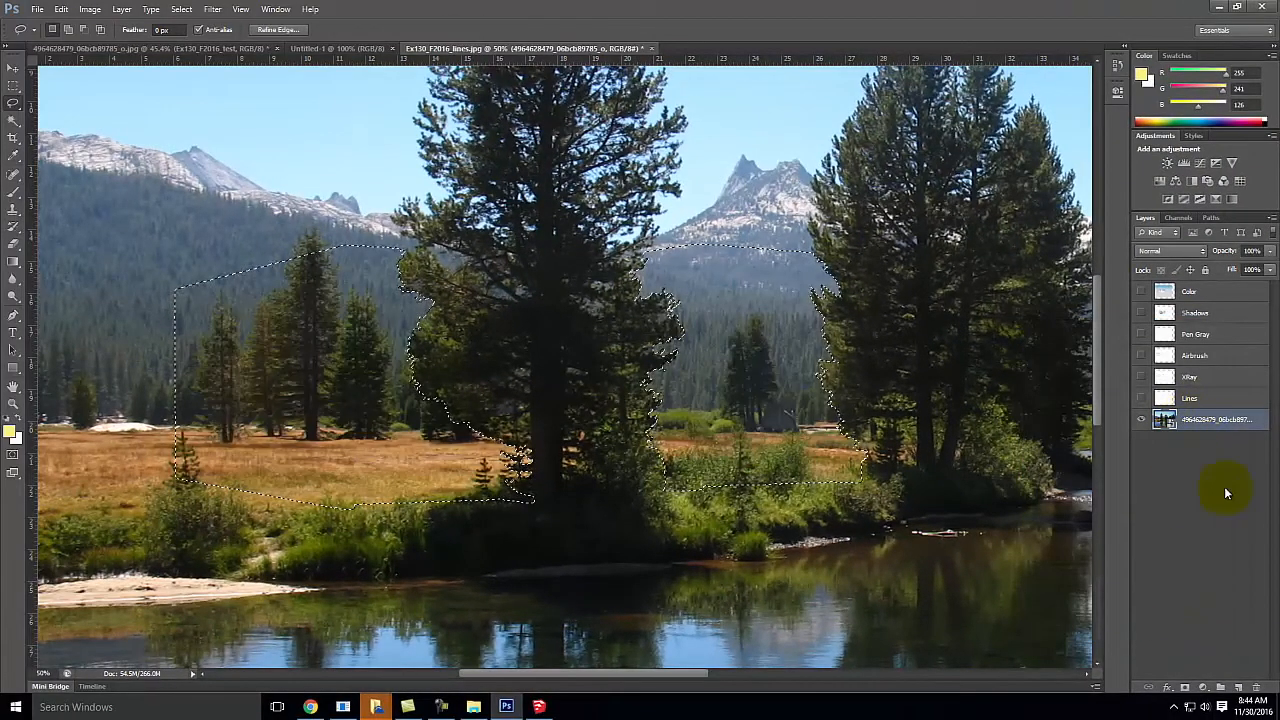
# - Mask the selected area out of the photo layer and show the Lines layer with the Multiply blend mode
pyautogui.keyDown('alt'); pyautogui.click(1186, 689); pyautogui.keyUp('alt')
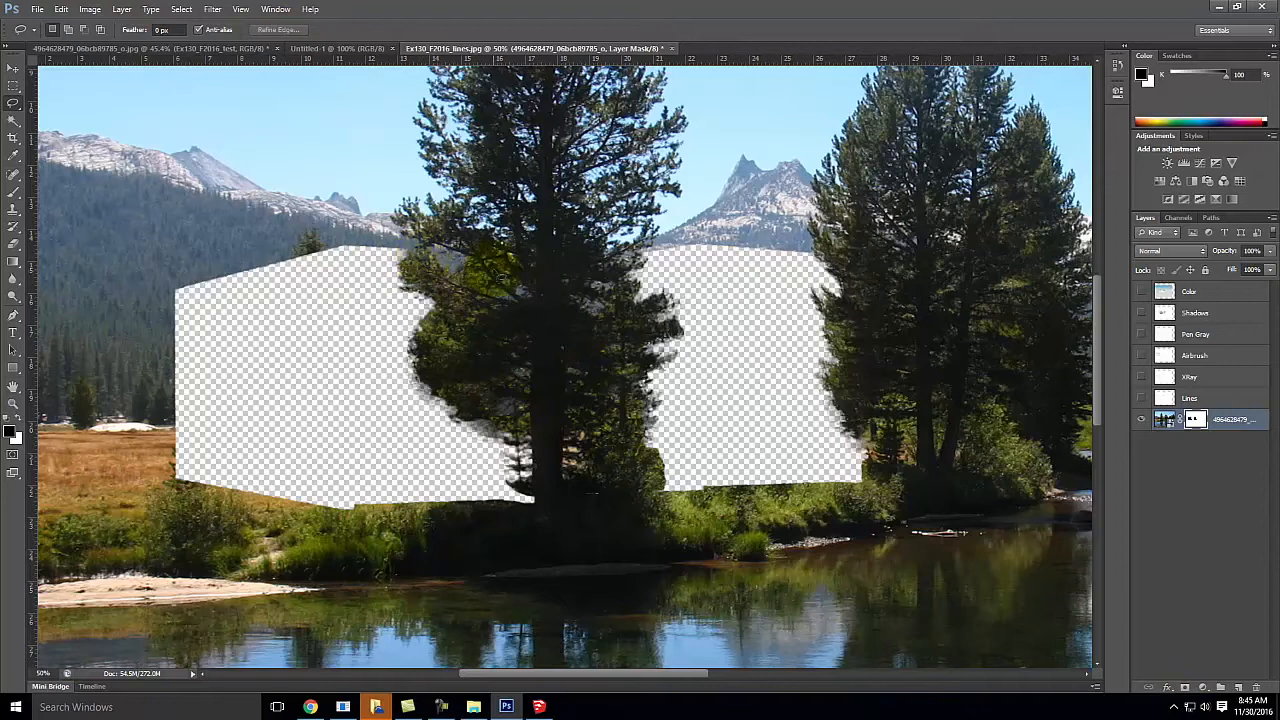
pyautogui.click(1141, 398)
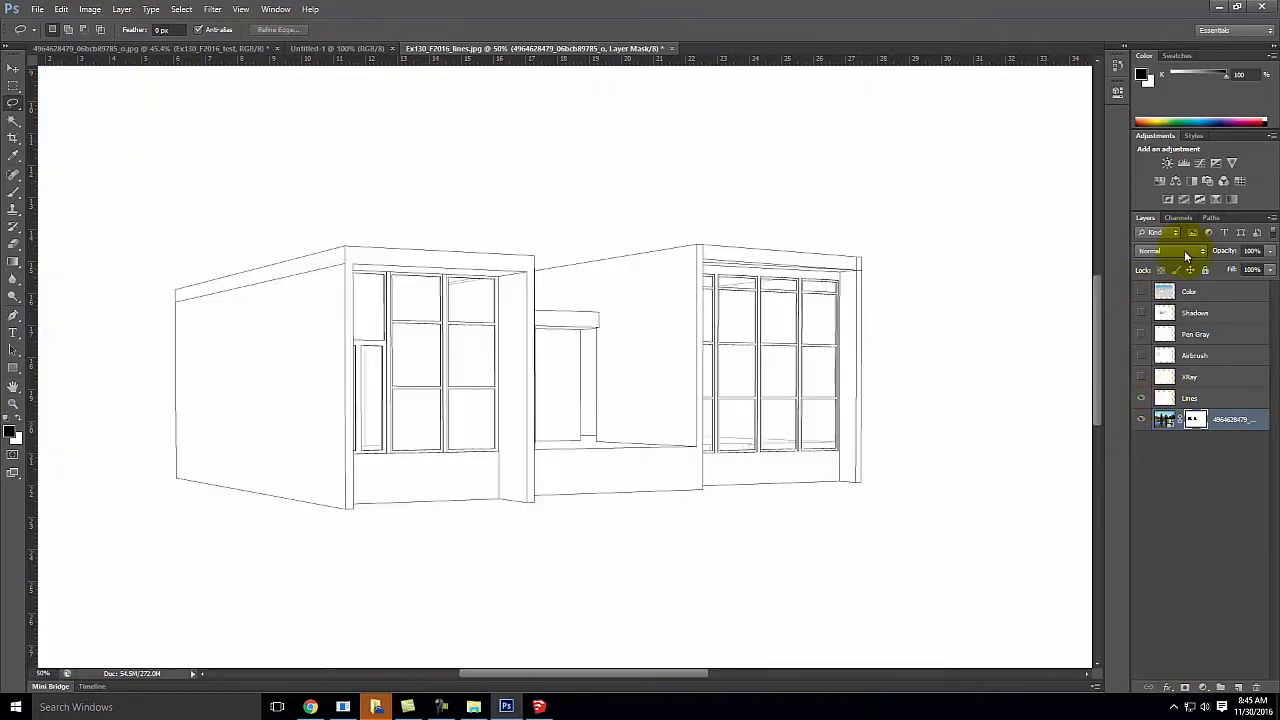
pyautogui.click(1229, 394)
pyautogui.click(1174, 250)
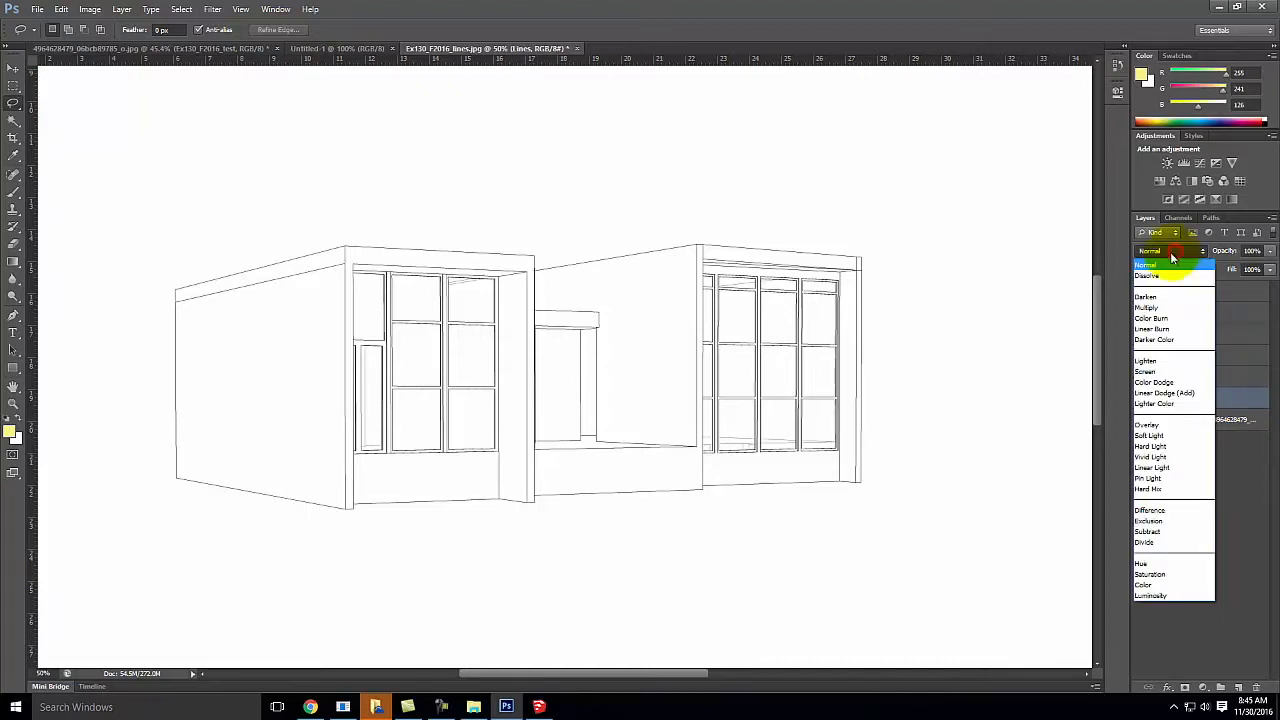
pyautogui.click(1172, 305)
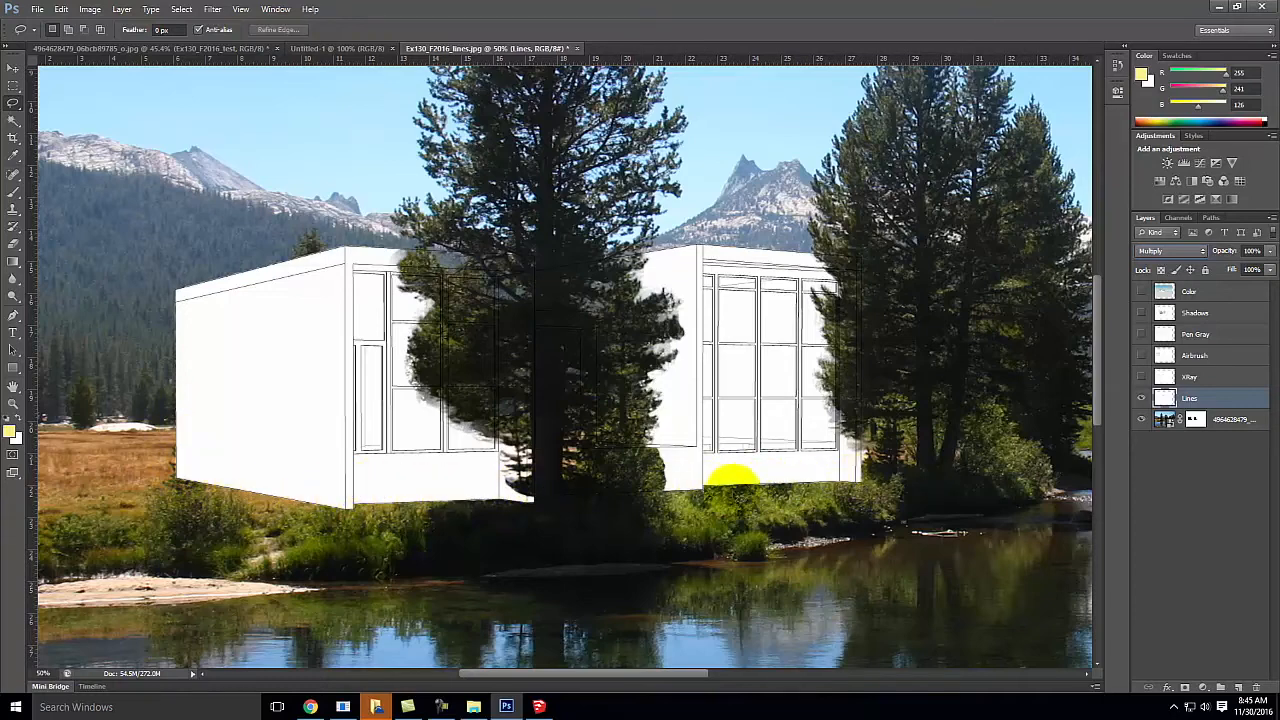
# - Copy a wide rectangular area of the photo layer's image spanning the riverbank and the lower part of the house
pyautogui.click(1166, 421)
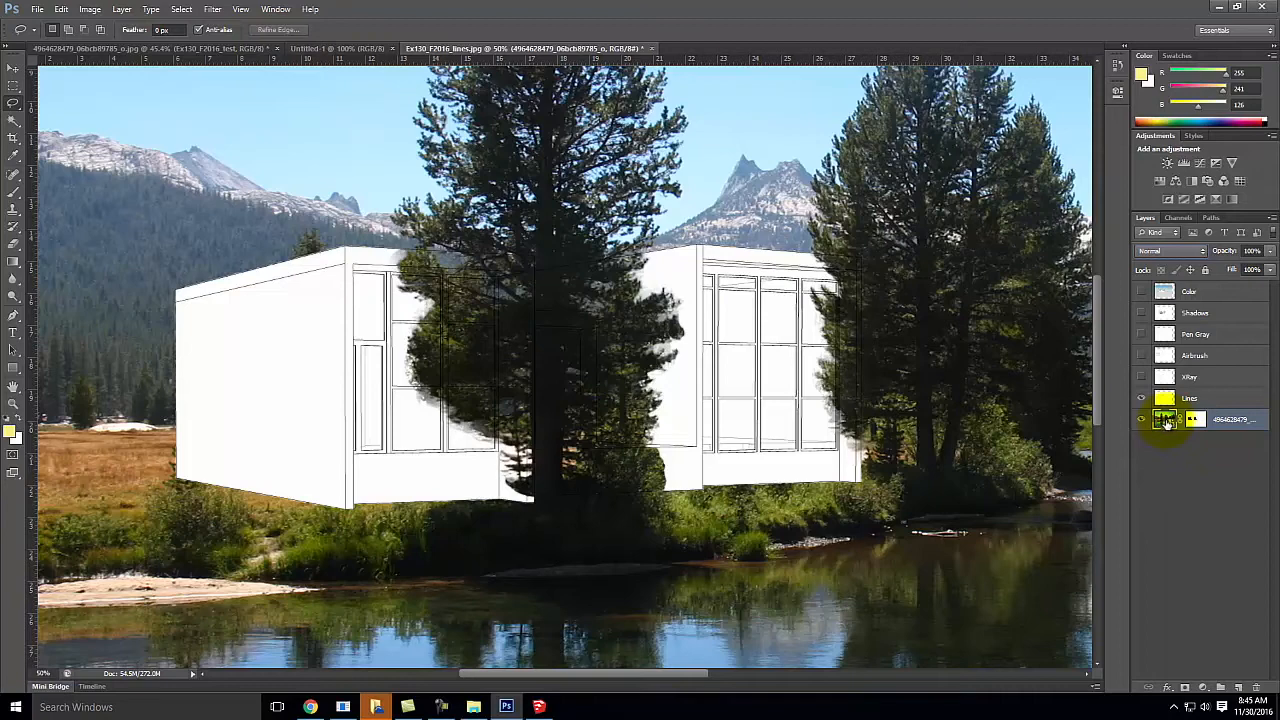
pyautogui.rightClick(1166, 420)
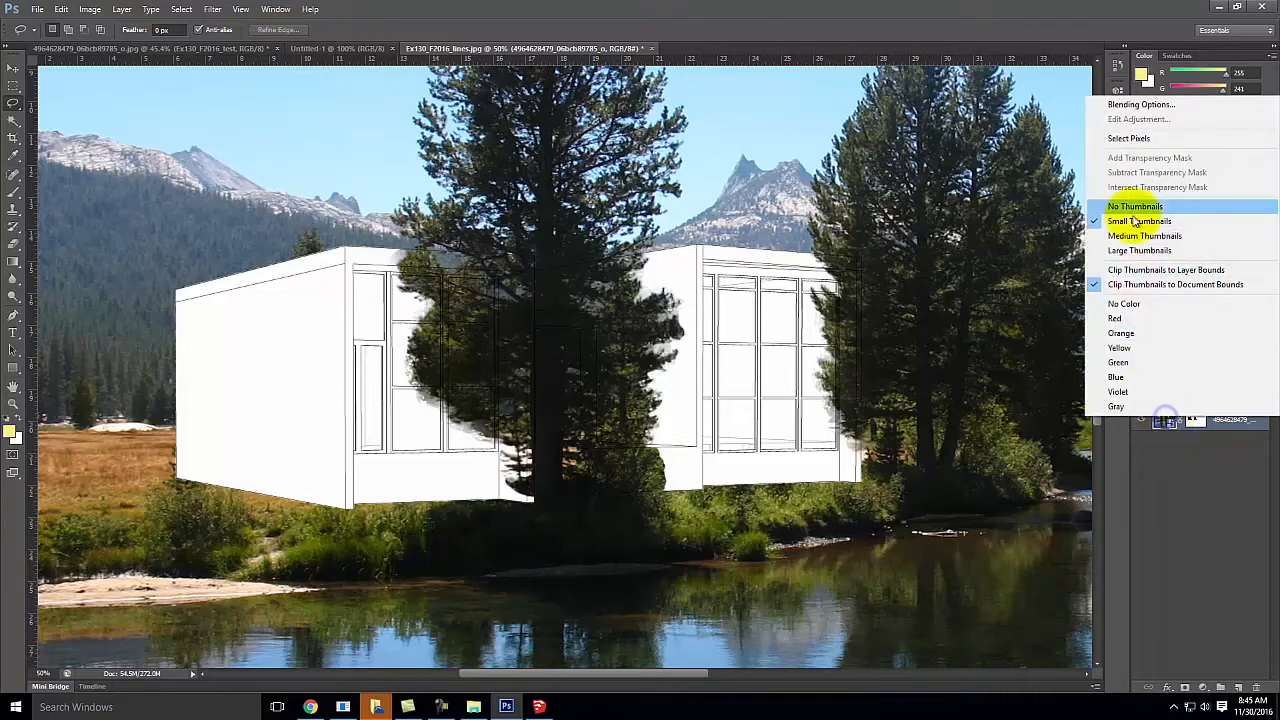
pyautogui.click(1186, 517)
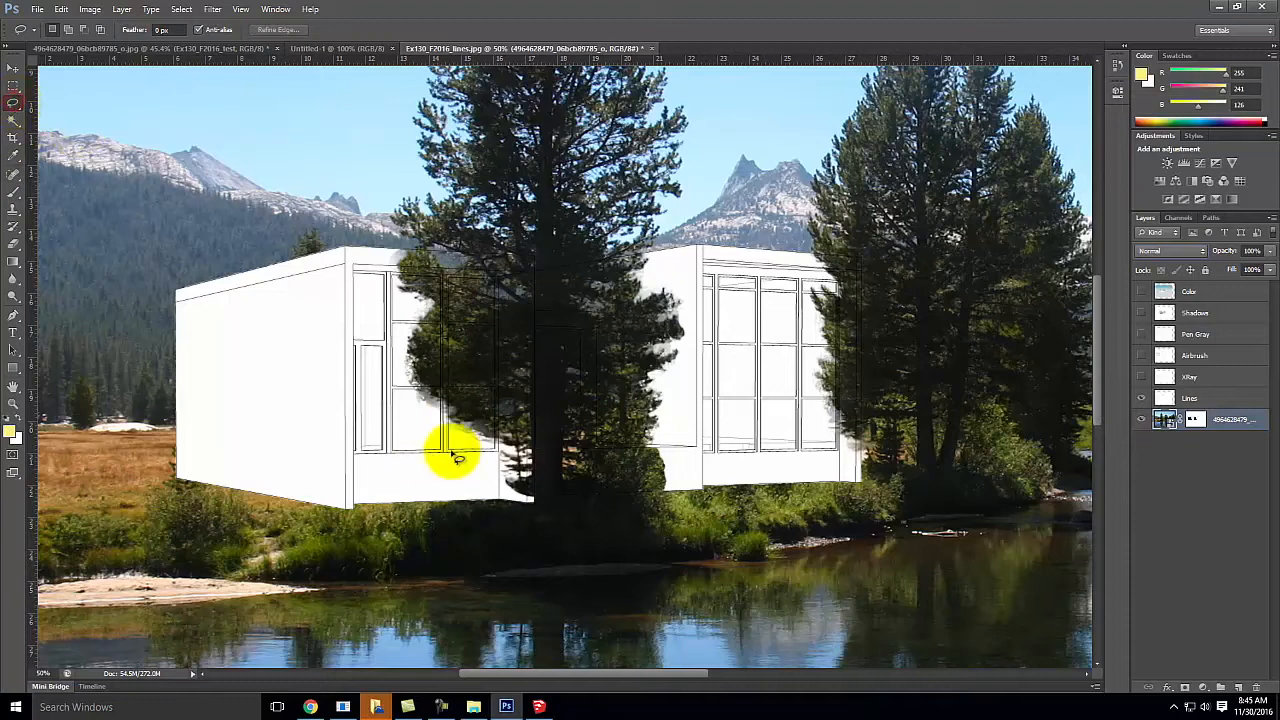
pyautogui.click(14, 91)
pyautogui.moveTo(62, 389)
pyautogui.mouseDown()
pyautogui.moveTo(820, 552)
pyautogui.moveTo(1125, 568)
pyautogui.moveTo(910, 588)
pyautogui.moveTo(780, 572)
pyautogui.moveTo(838, 597)
pyautogui.mouseUp()
pyautogui.press('space')
pyautogui.moveTo(738, 484); pyautogui.dragTo(900, 476)
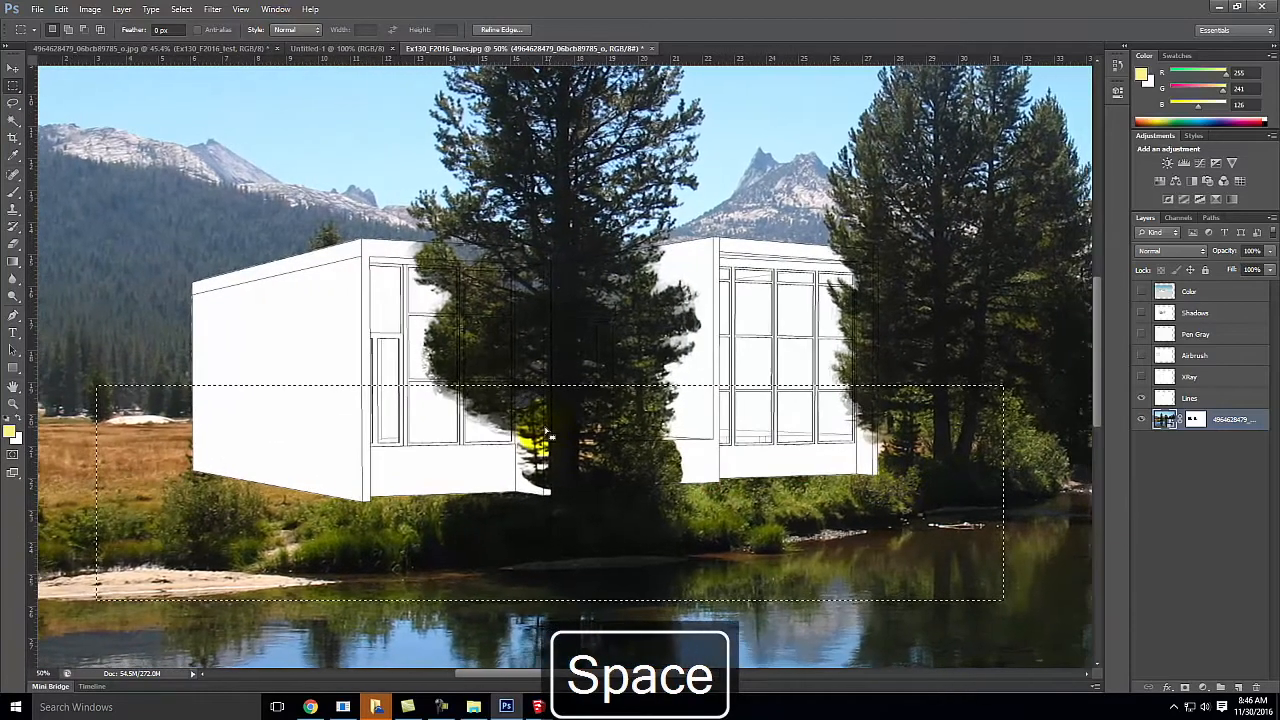
pyautogui.click(61, 9)
pyautogui.click(73, 100)
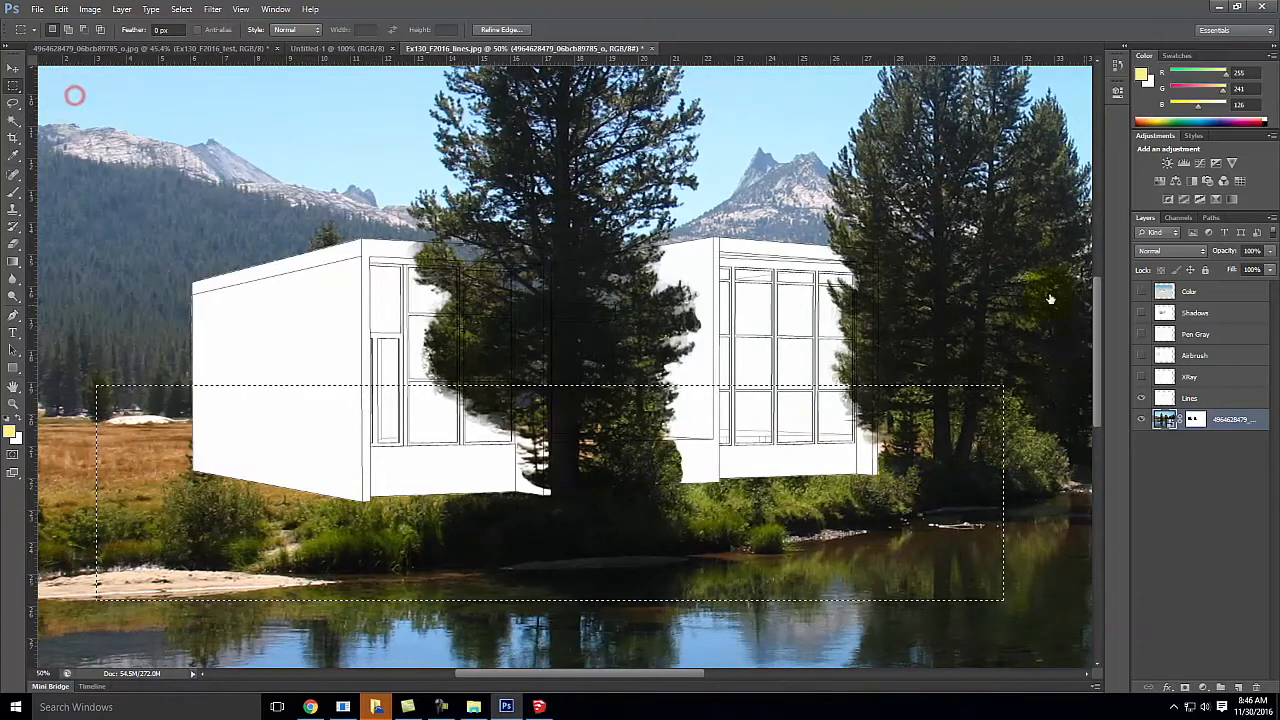
# - Paste the copied foreground strip as a new layer and move it to the top of the layer stack
pyautogui.click(61, 9)
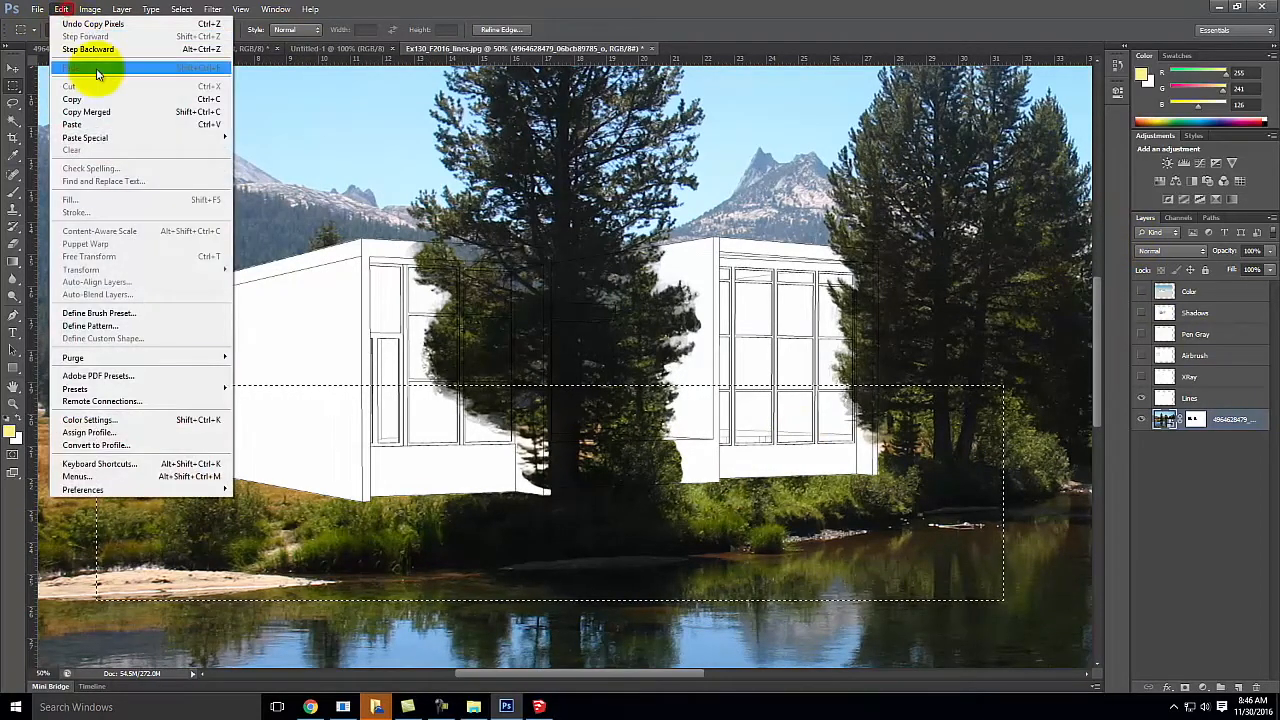
pyautogui.click(103, 126)
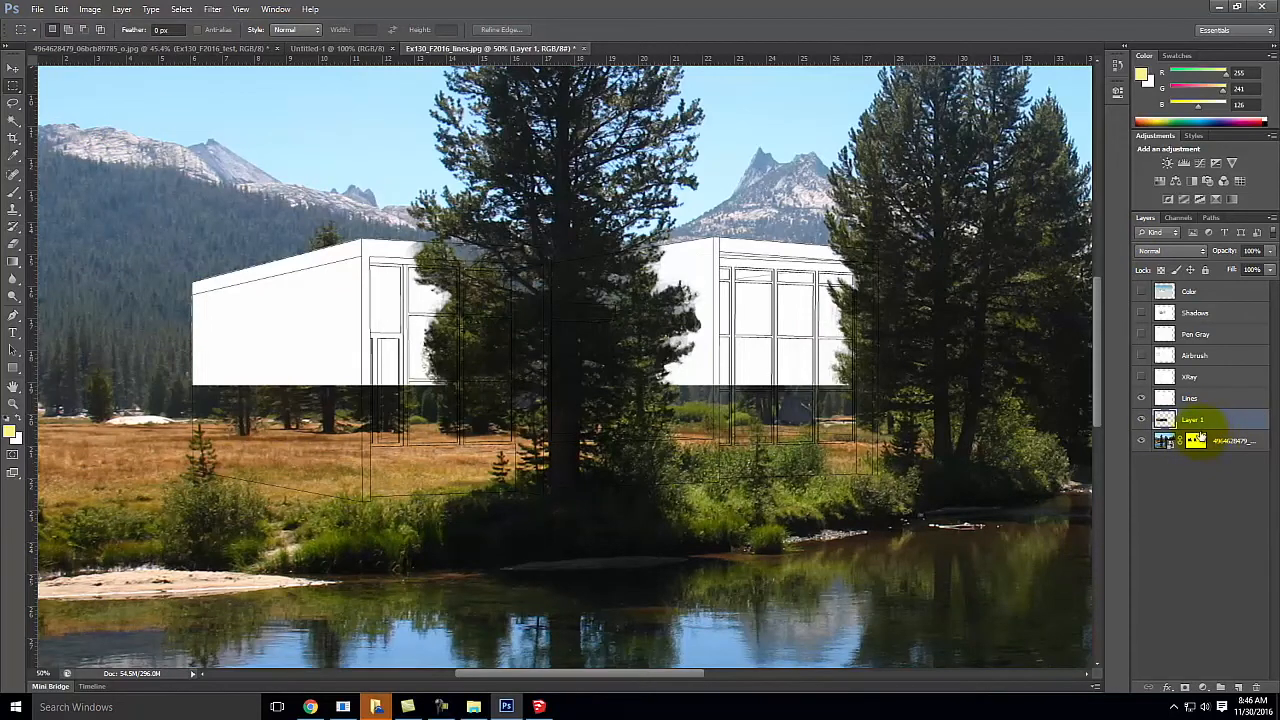
pyautogui.moveTo(1210, 423); pyautogui.dragTo(1189, 280)
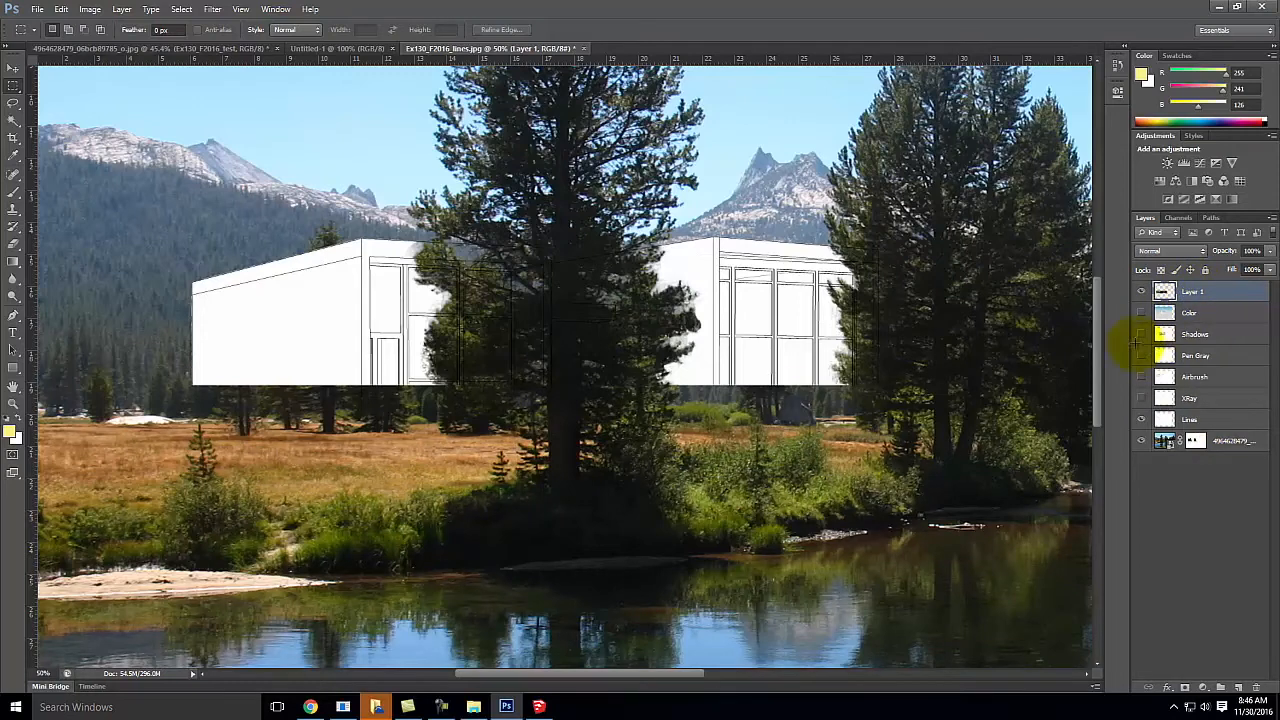
# - Hide the background photo layer and select the building's silhouette from the Lines layer by inverting a Magic Wand selection of the surrounding white
pyautogui.click(1196, 419)
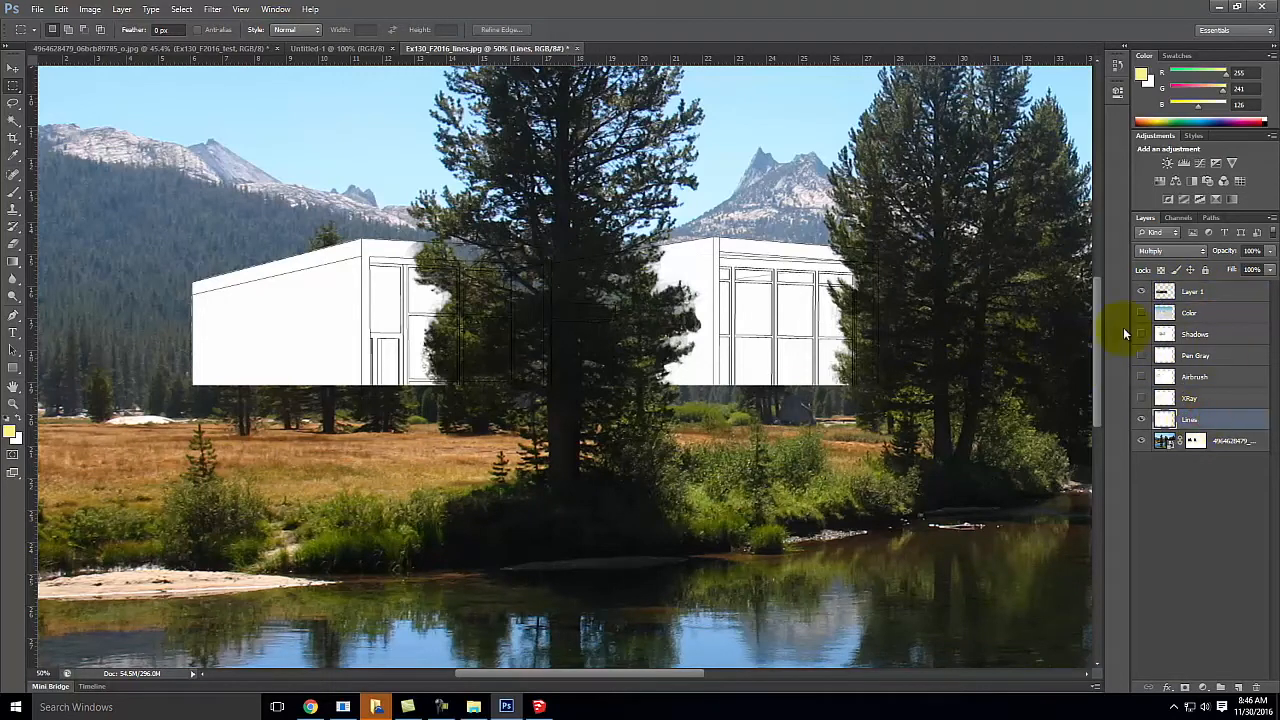
pyautogui.click(1140, 442)
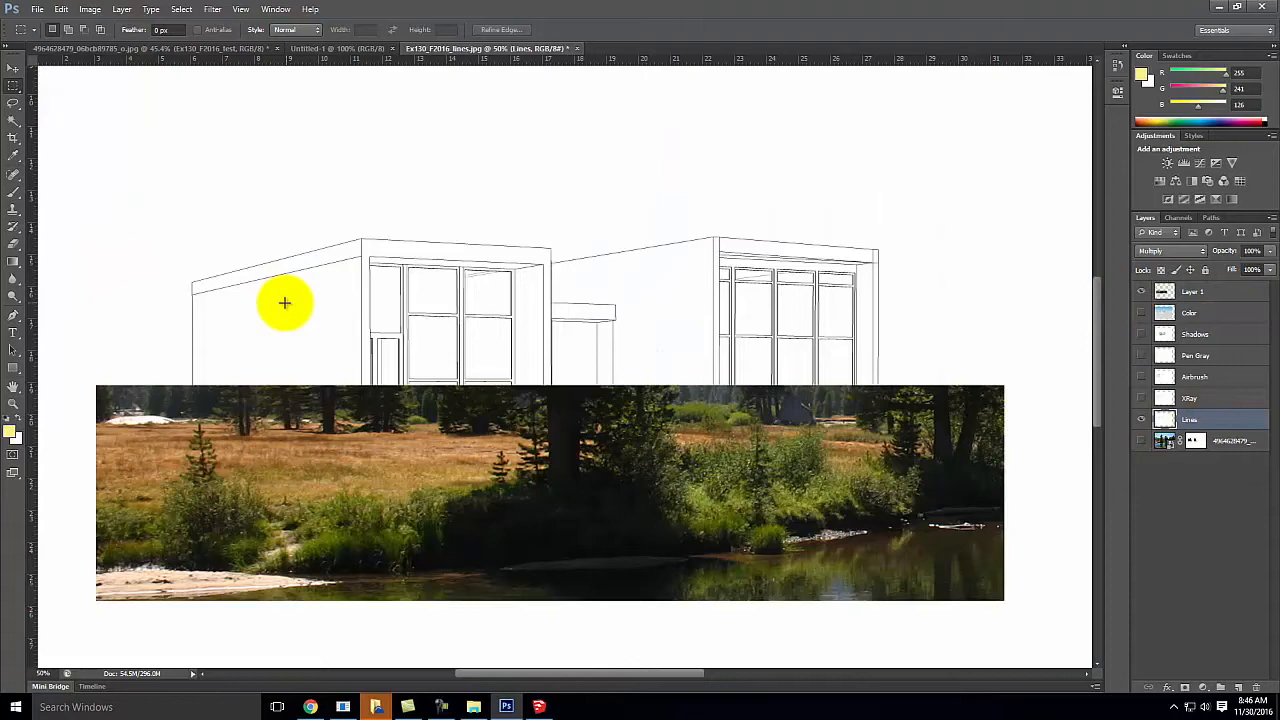
pyautogui.click(13, 118)
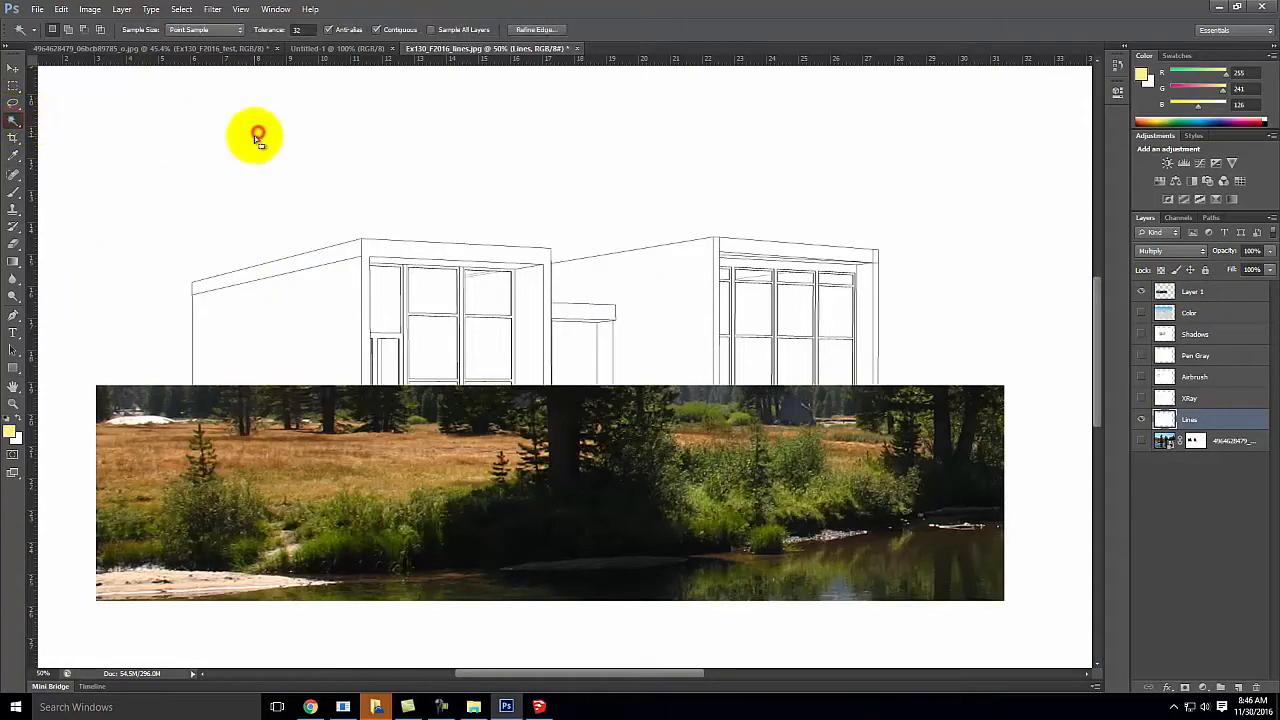
pyautogui.click(257, 137)
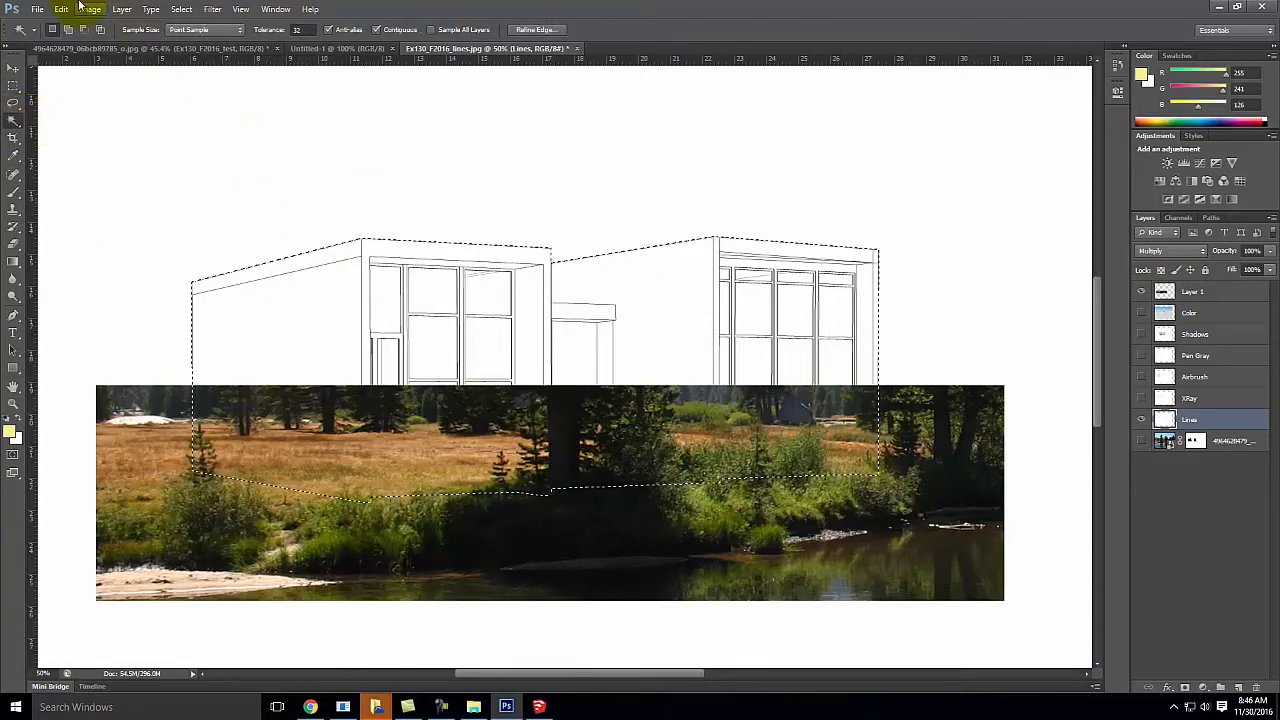
pyautogui.click(181, 9)
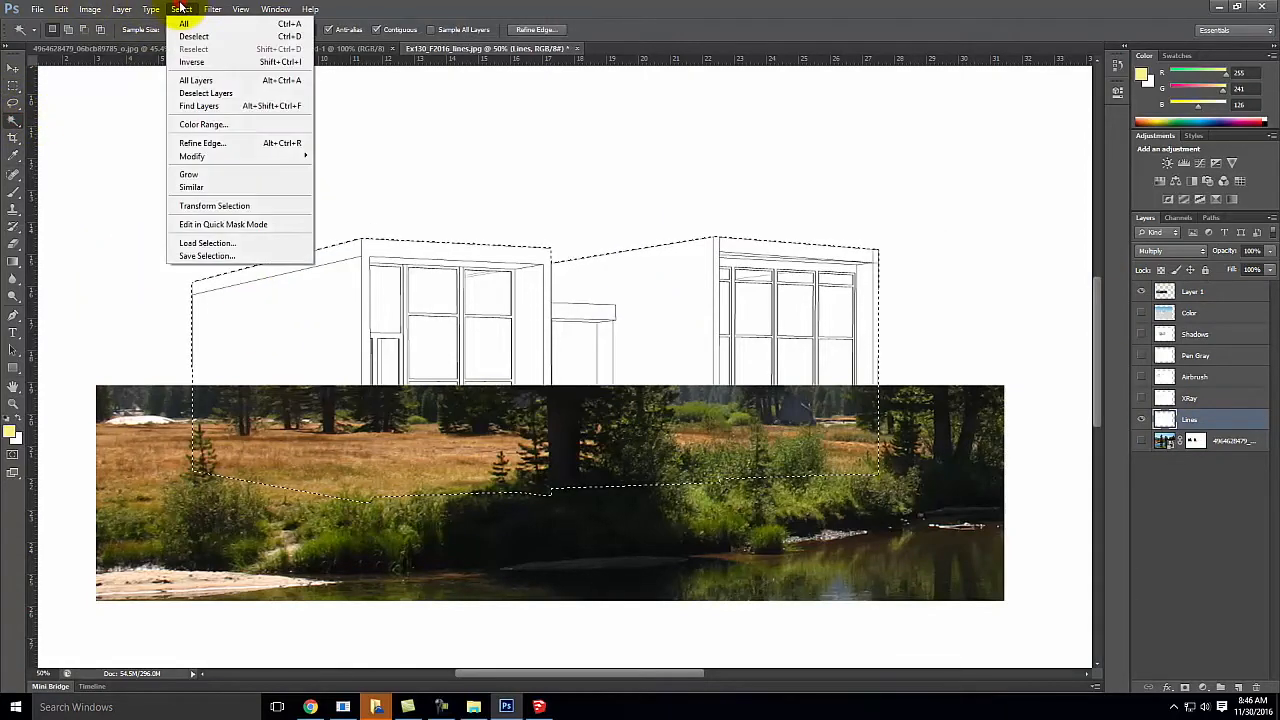
pyautogui.click(204, 66)
# - Delete the selected building silhouette from Layer 1, leaving the Lines layer intact, and clear the selection
pyautogui.press('Delete')
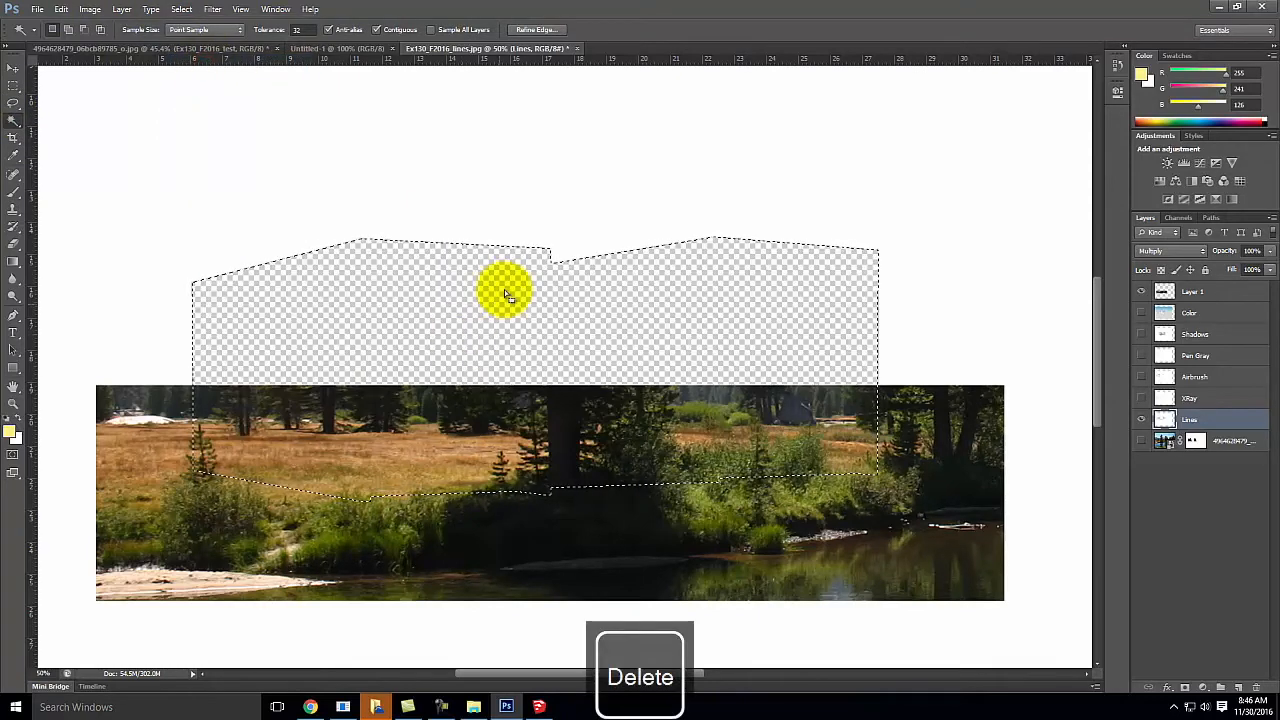
pyautogui.hotkey('ctrl', 'z')
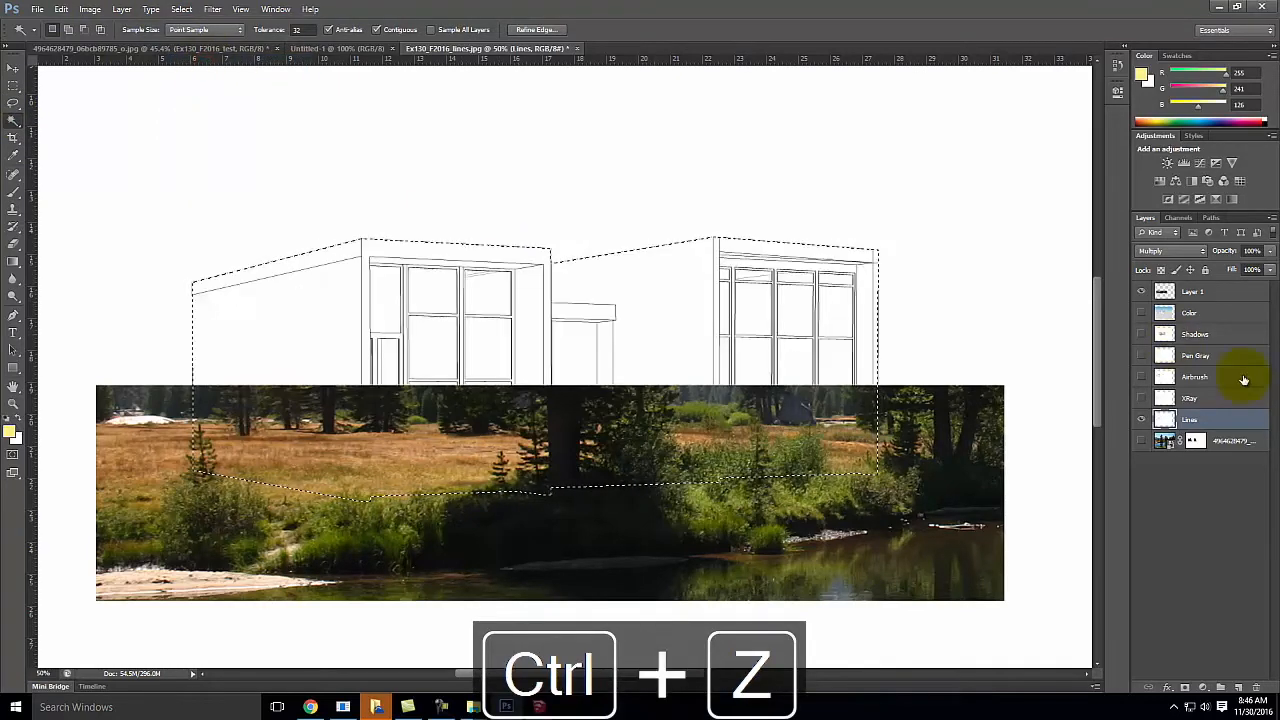
pyautogui.click(1188, 295)
pyautogui.press('Delete')
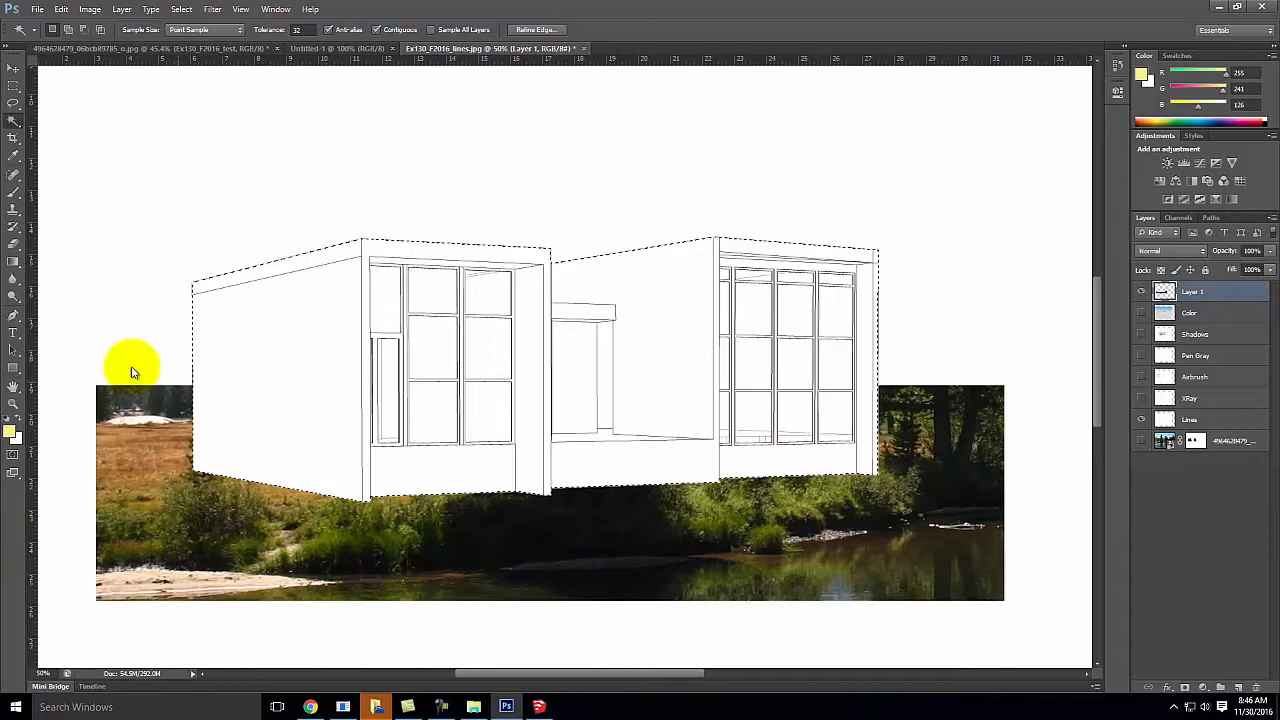
pyautogui.click(14, 86)
pyautogui.click(310, 168)
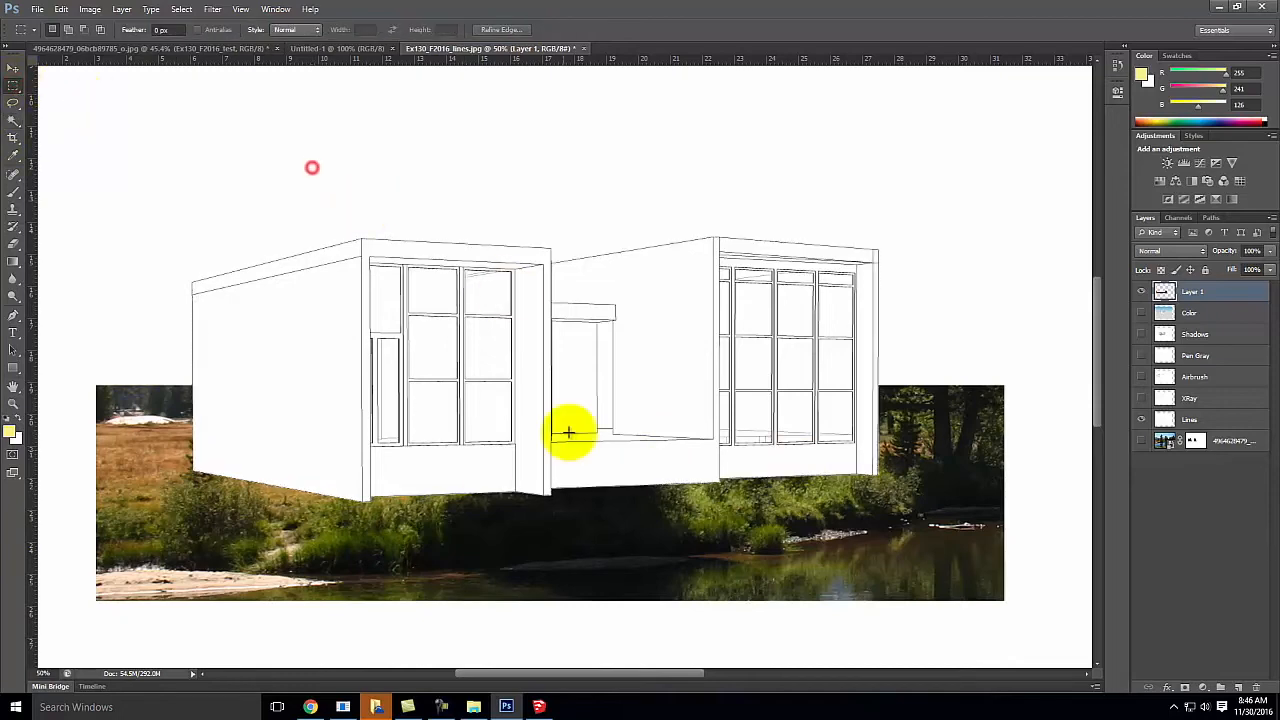
# - Toggle the background photo layer's visibility to check the pasted foreground against the building's base
pyautogui.click(1140, 442)
pyautogui.click(1140, 442)
pyautogui.click(1140, 442)
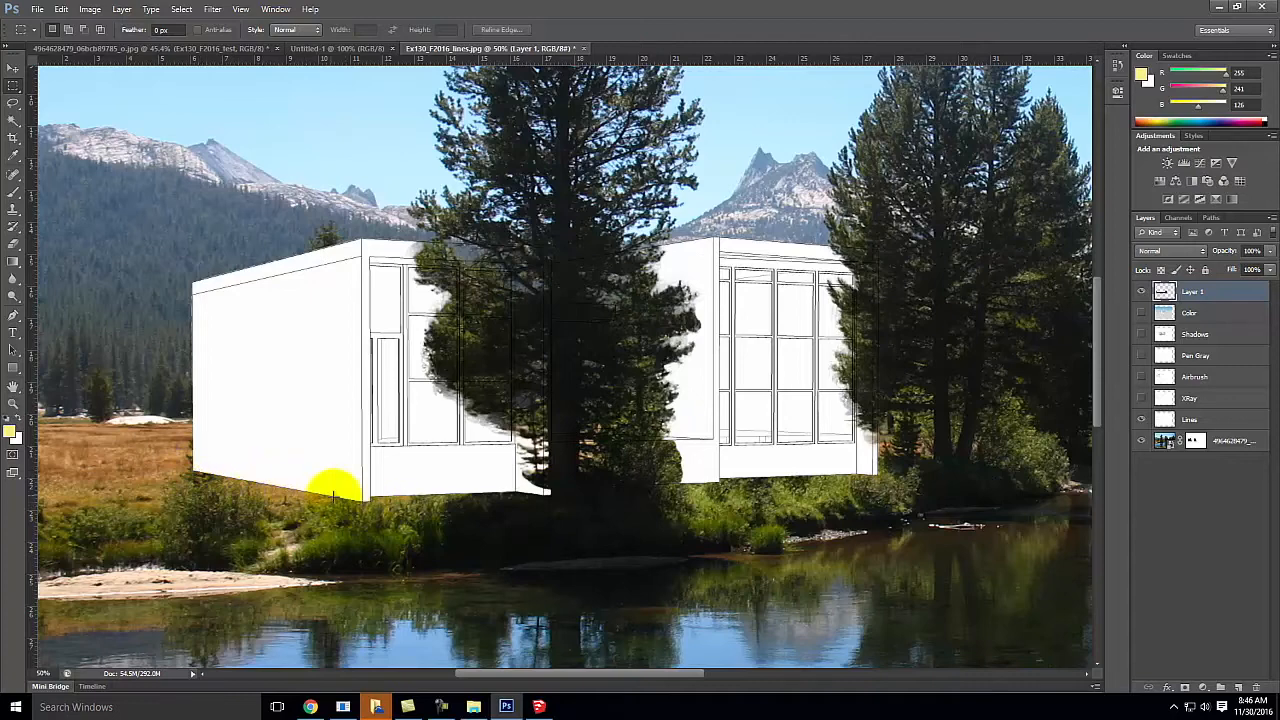
pyautogui.click(1140, 444)
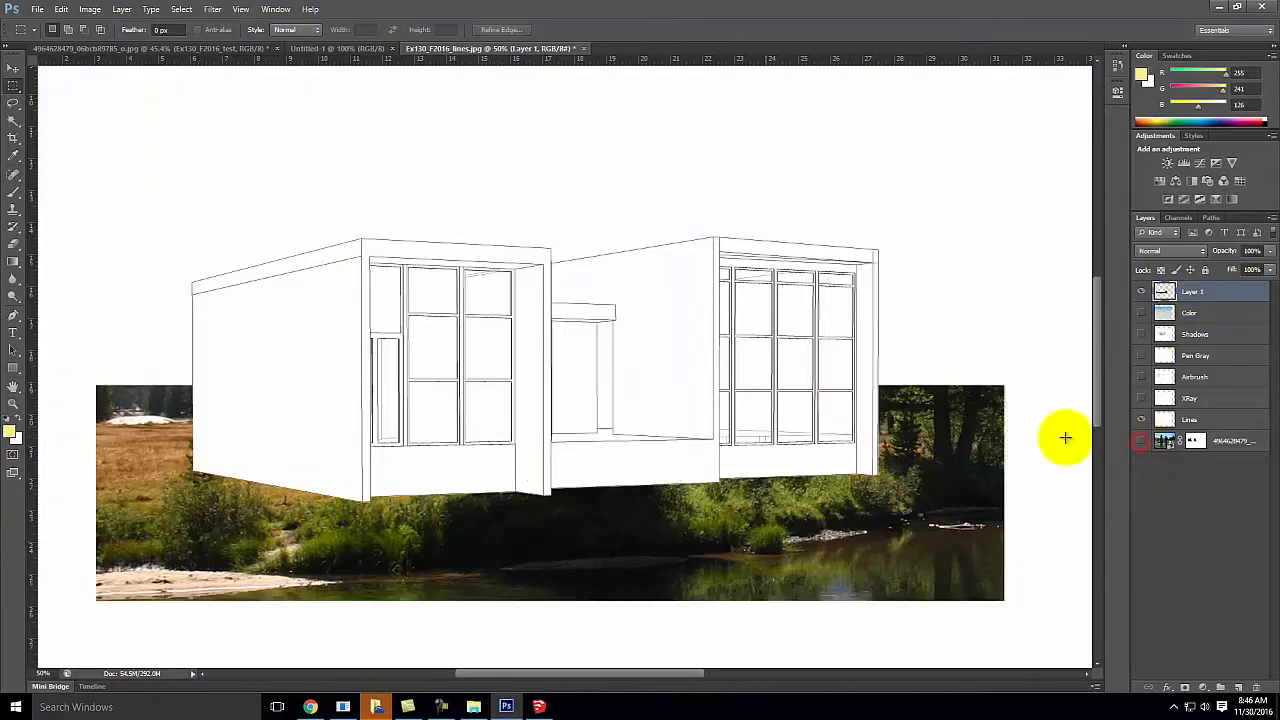
# - Clone grass and shrub blades over the lower edge of the left building's side wall on Layer 1 with the Clone Stamp
pyautogui.click(13, 211)
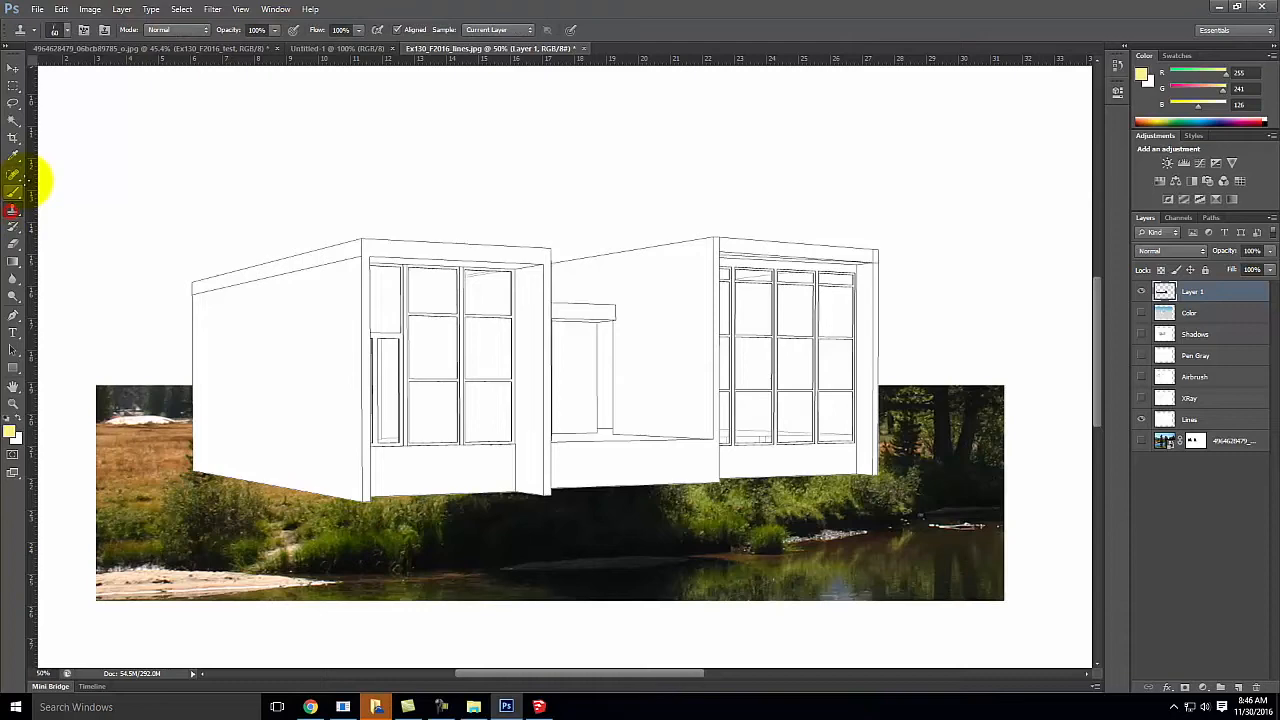
pyautogui.hotkey('ctrl', '=')
pyautogui.hotkey('ctrl', '=')
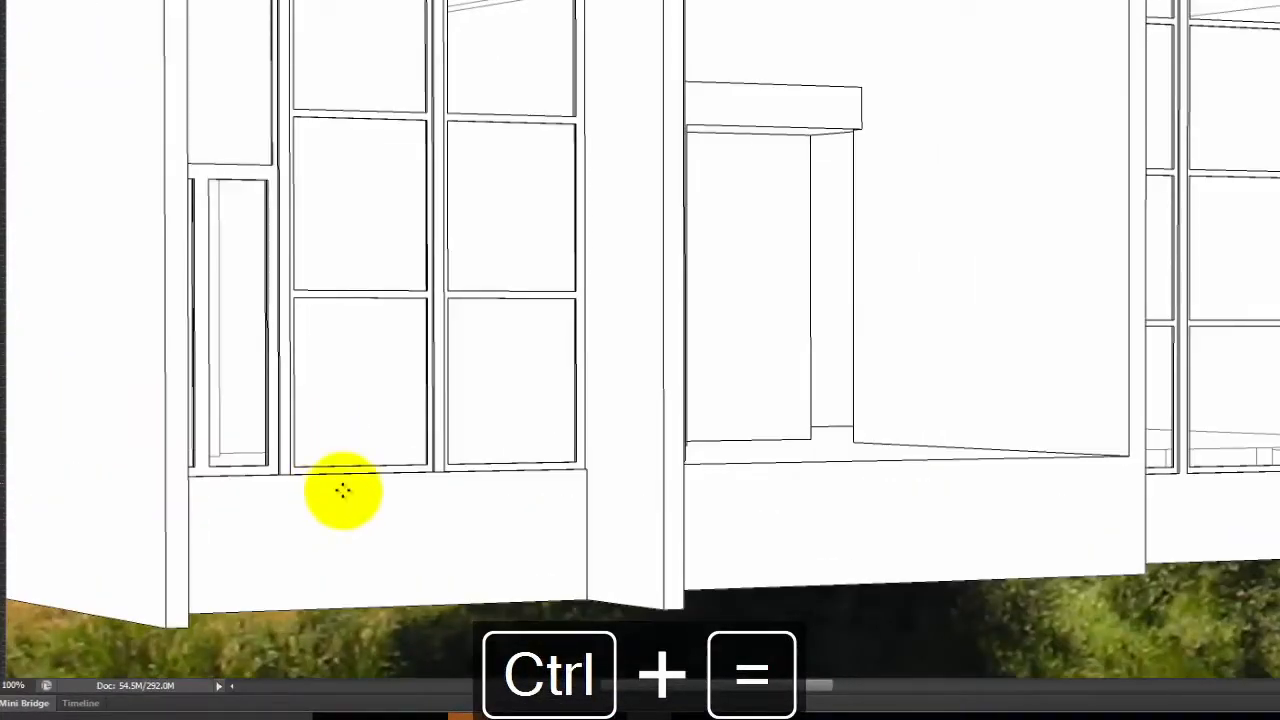
pyautogui.moveTo(342, 490); pyautogui.dragTo(860, 130)
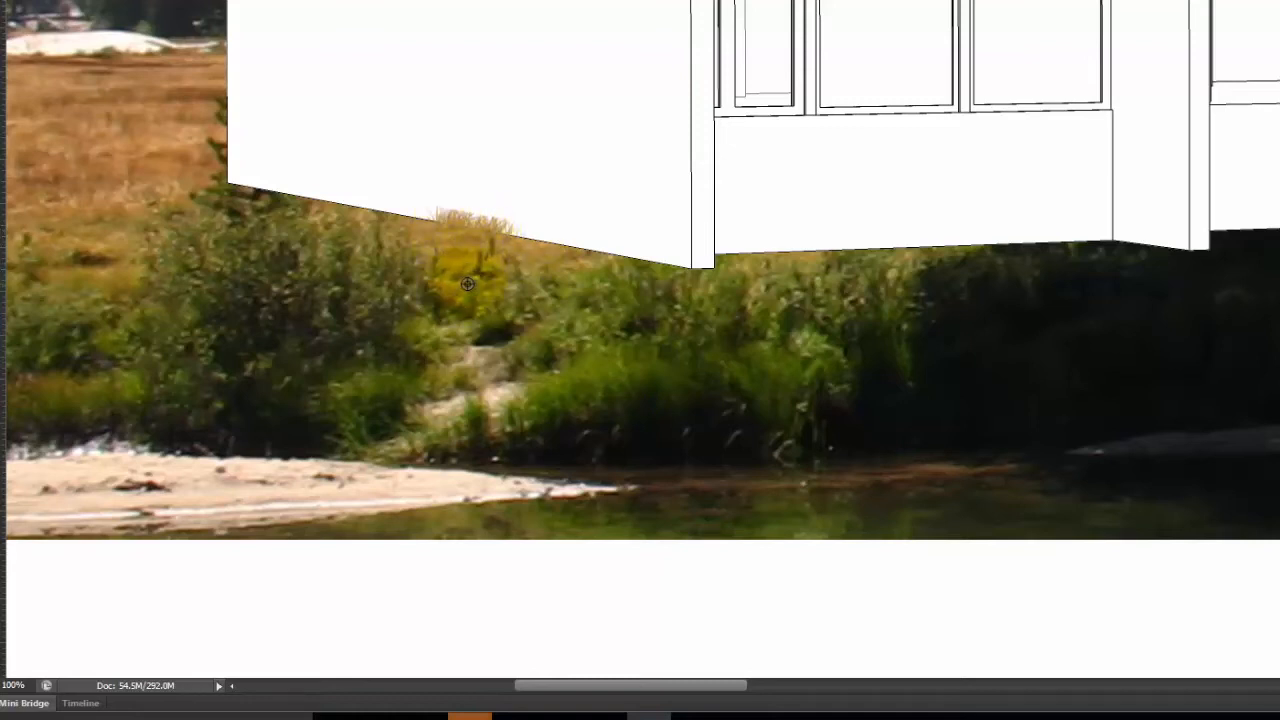
pyautogui.click(463, 231)
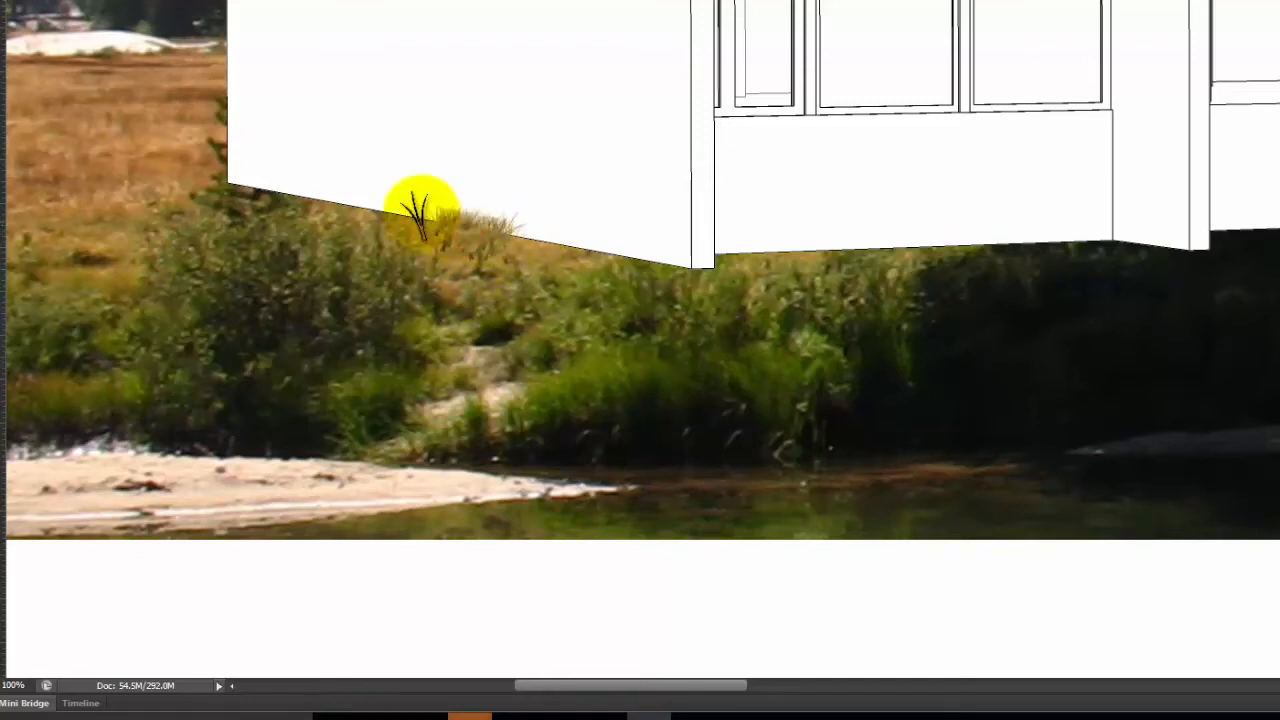
pyautogui.moveTo(408, 215)
pyautogui.mouseDown()
pyautogui.moveTo(311, 203)
pyautogui.moveTo(221, 172)
pyautogui.moveTo(262, 177)
pyautogui.moveTo(218, 155)
pyautogui.moveTo(298, 210)
pyautogui.mouseUp()
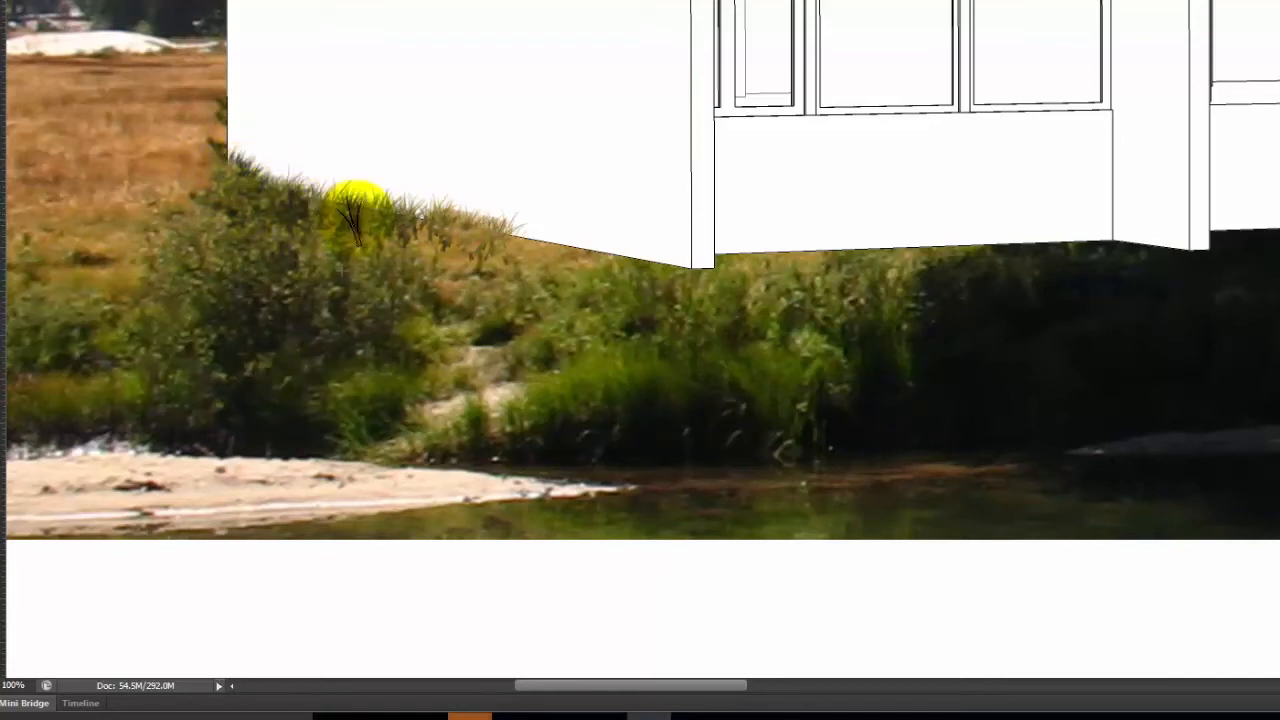
pyautogui.moveTo(470, 222)
pyautogui.mouseDown()
pyautogui.moveTo(497, 242)
pyautogui.moveTo(430, 238)
pyautogui.mouseUp()
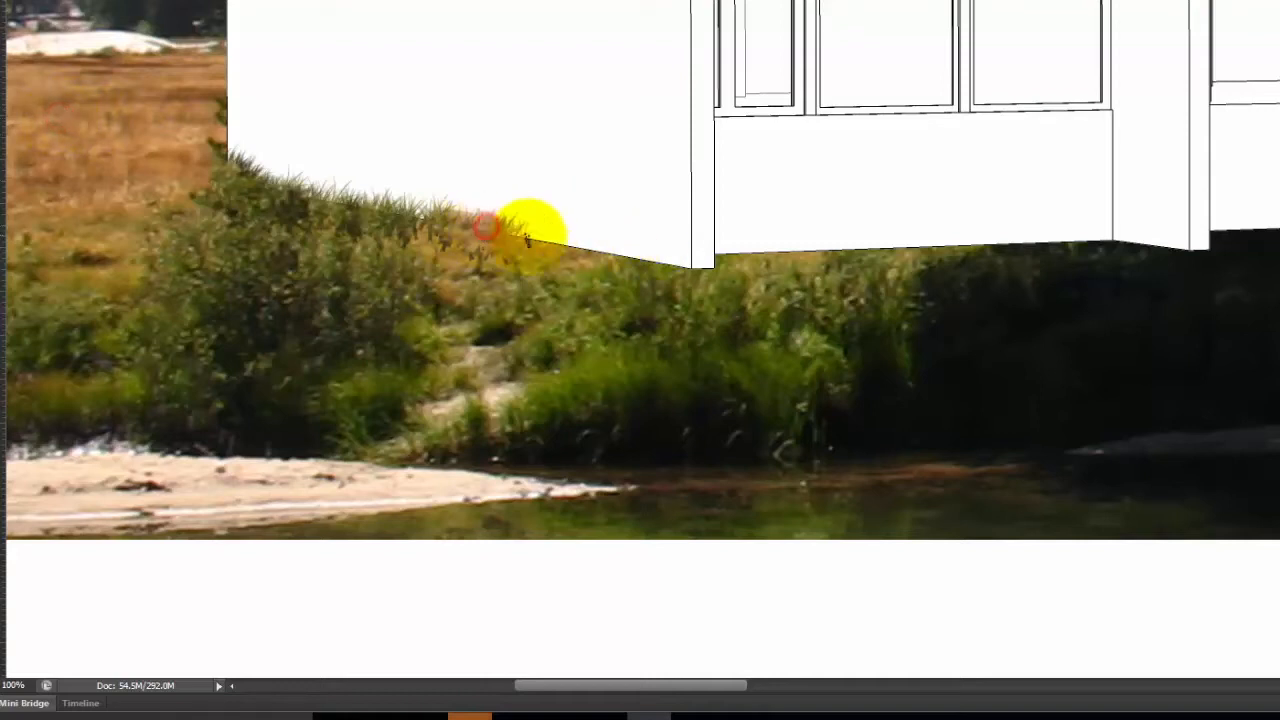
pyautogui.moveTo(455, 220)
pyautogui.mouseDown()
pyautogui.moveTo(443, 216)
pyautogui.moveTo(474, 249)
pyautogui.moveTo(524, 224)
pyautogui.mouseUp()
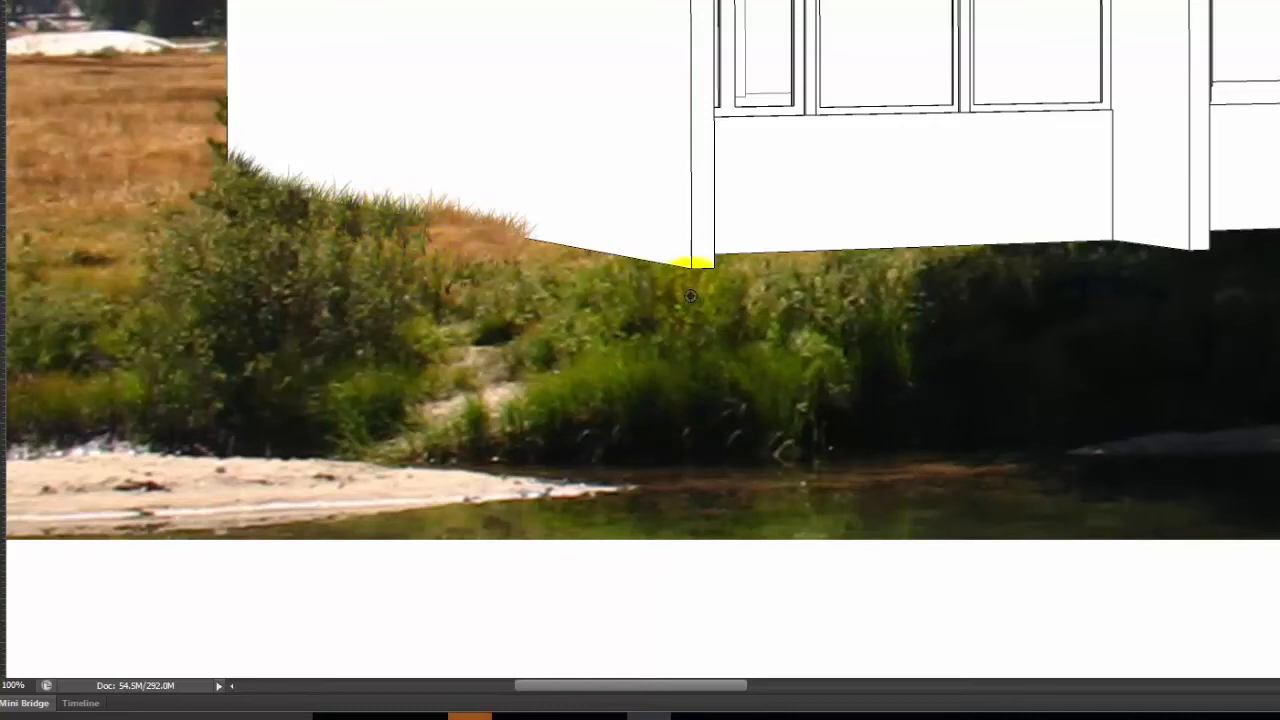
# - Clone green grass over the left building's front corner, fill the remaining side-wall edge with dry meadow grass, and blend green tufts below it
pyautogui.moveTo(687, 310)
pyautogui.mouseDown()
pyautogui.moveTo(640, 248)
pyautogui.moveTo(725, 258)
pyautogui.moveTo(702, 248)
pyautogui.moveTo(722, 236)
pyautogui.moveTo(705, 236)
pyautogui.moveTo(739, 245)
pyautogui.moveTo(660, 242)
pyautogui.mouseUp()
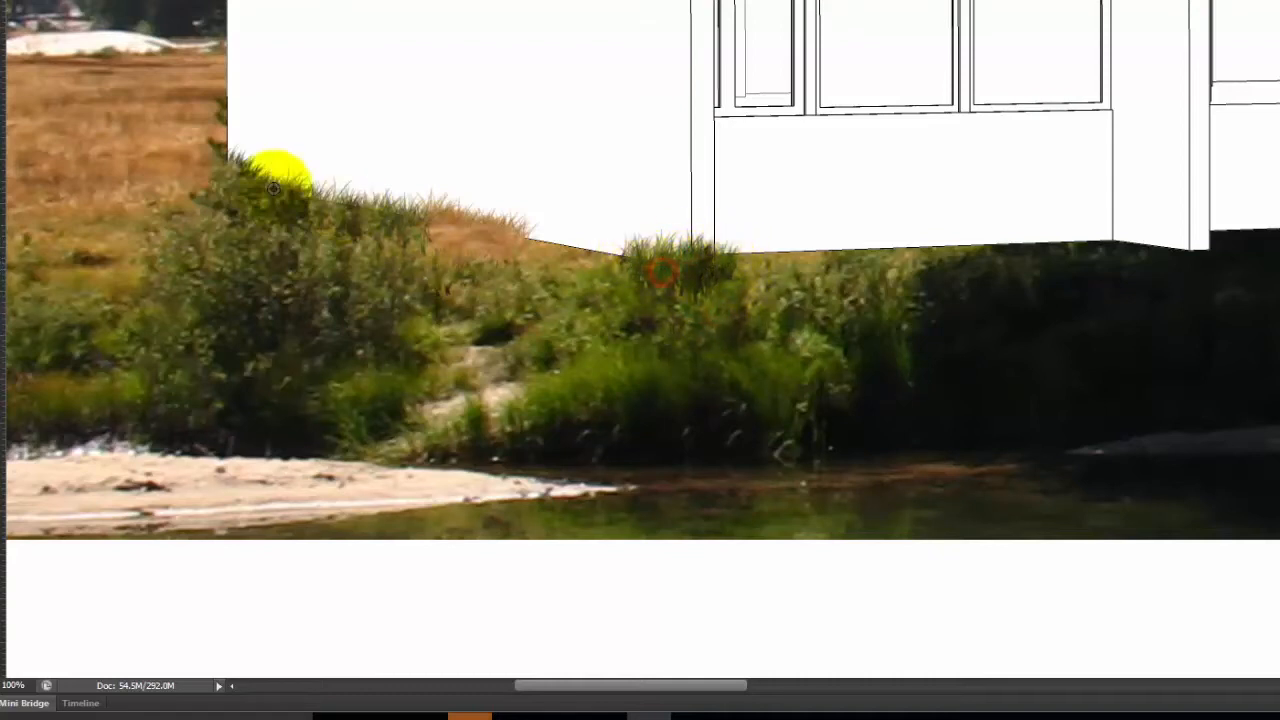
pyautogui.keyDown('alt'); pyautogui.click(100, 145); pyautogui.keyUp('alt')
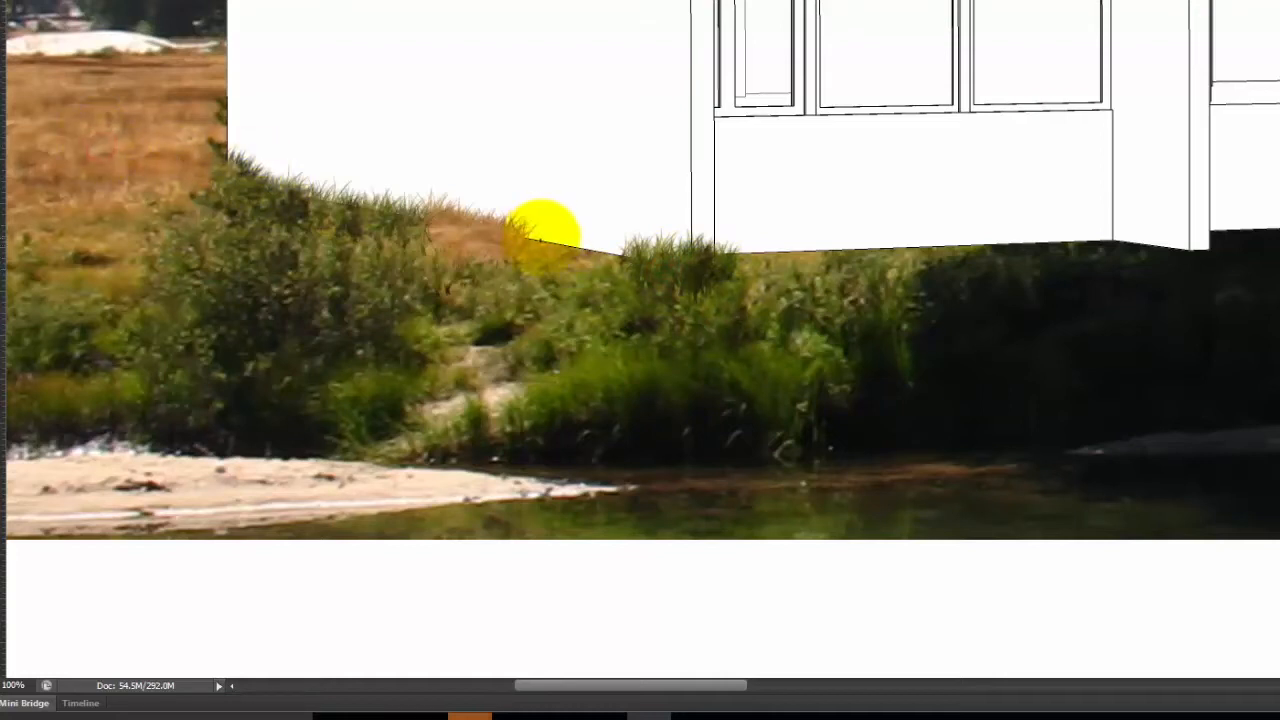
pyautogui.moveTo(551, 235)
pyautogui.mouseDown()
pyautogui.moveTo(615, 244)
pyautogui.moveTo(548, 243)
pyautogui.moveTo(626, 242)
pyautogui.moveTo(545, 233)
pyautogui.mouseUp()
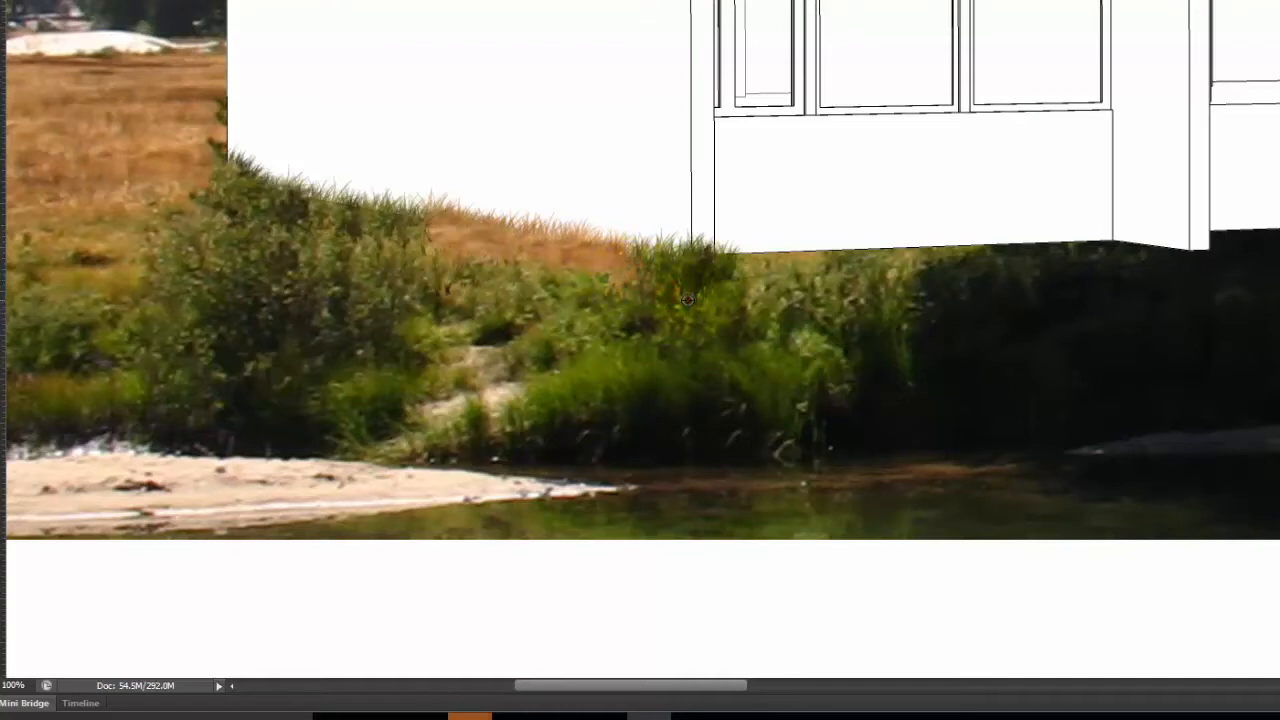
pyautogui.moveTo(652, 295); pyautogui.dragTo(613, 278)
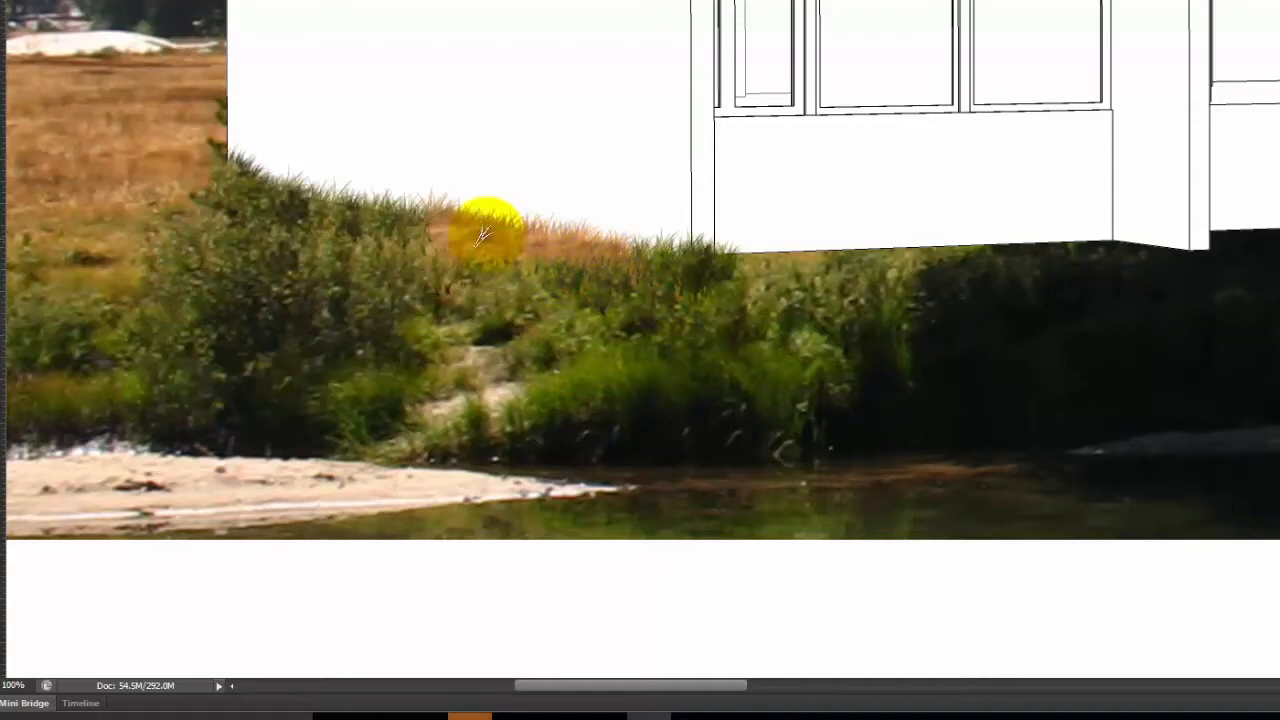
pyautogui.keyDown('alt'); pyautogui.click(690, 296); pyautogui.keyUp('alt')
pyautogui.moveTo(621, 265); pyautogui.dragTo(553, 270)
pyautogui.moveTo(440, 246)
pyautogui.mouseDown()
pyautogui.moveTo(513, 262)
pyautogui.moveTo(478, 258)
pyautogui.moveTo(506, 285)
pyautogui.moveTo(496, 299)
pyautogui.moveTo(513, 266)
pyautogui.mouseUp()
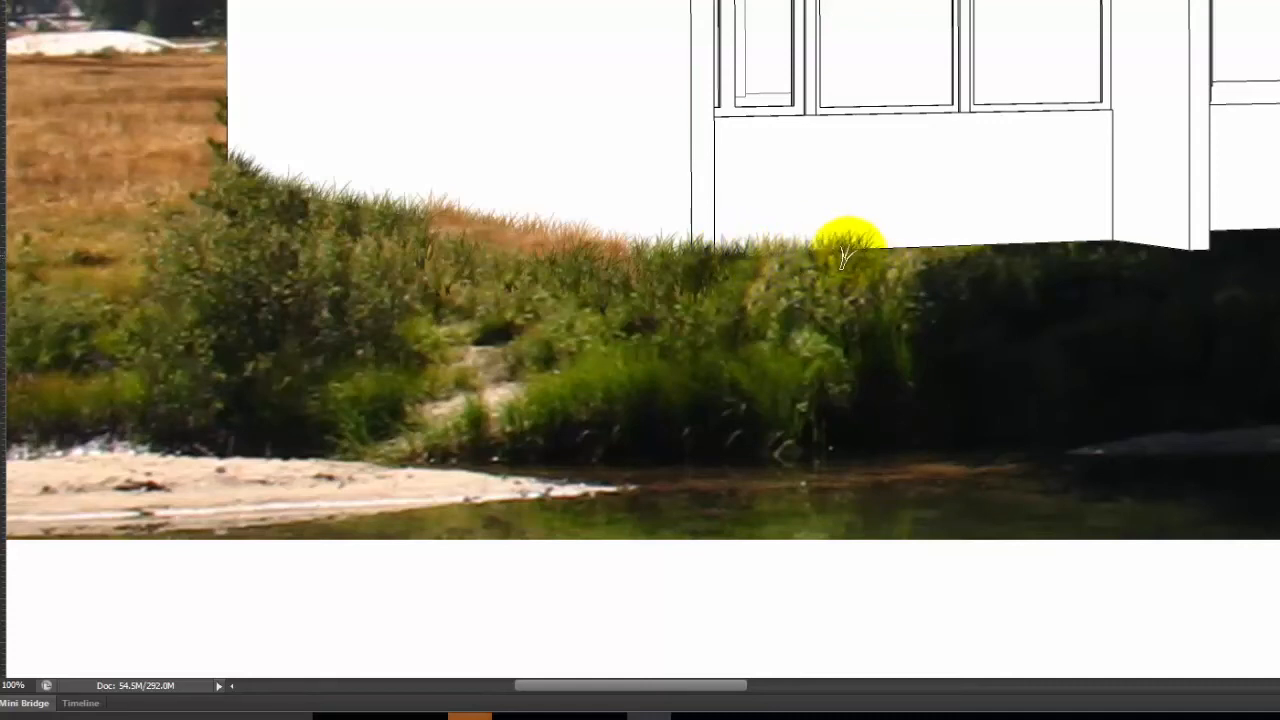
# - Extend the cloned grass along the left building's front base, using dark shaded grass toward the large tree
pyautogui.moveTo(873, 252)
pyautogui.mouseDown()
pyautogui.moveTo(976, 252)
pyautogui.moveTo(1006, 272)
pyautogui.moveTo(999, 232)
pyautogui.moveTo(1014, 232)
pyautogui.moveTo(983, 230)
pyautogui.moveTo(1115, 236)
pyautogui.moveTo(1099, 232)
pyautogui.moveTo(1093, 255)
pyautogui.moveTo(1120, 255)
pyautogui.moveTo(1083, 252)
pyautogui.moveTo(1190, 232)
pyautogui.mouseUp()
pyautogui.keyDown('alt'); pyautogui.click(820, 289); pyautogui.keyUp('alt')
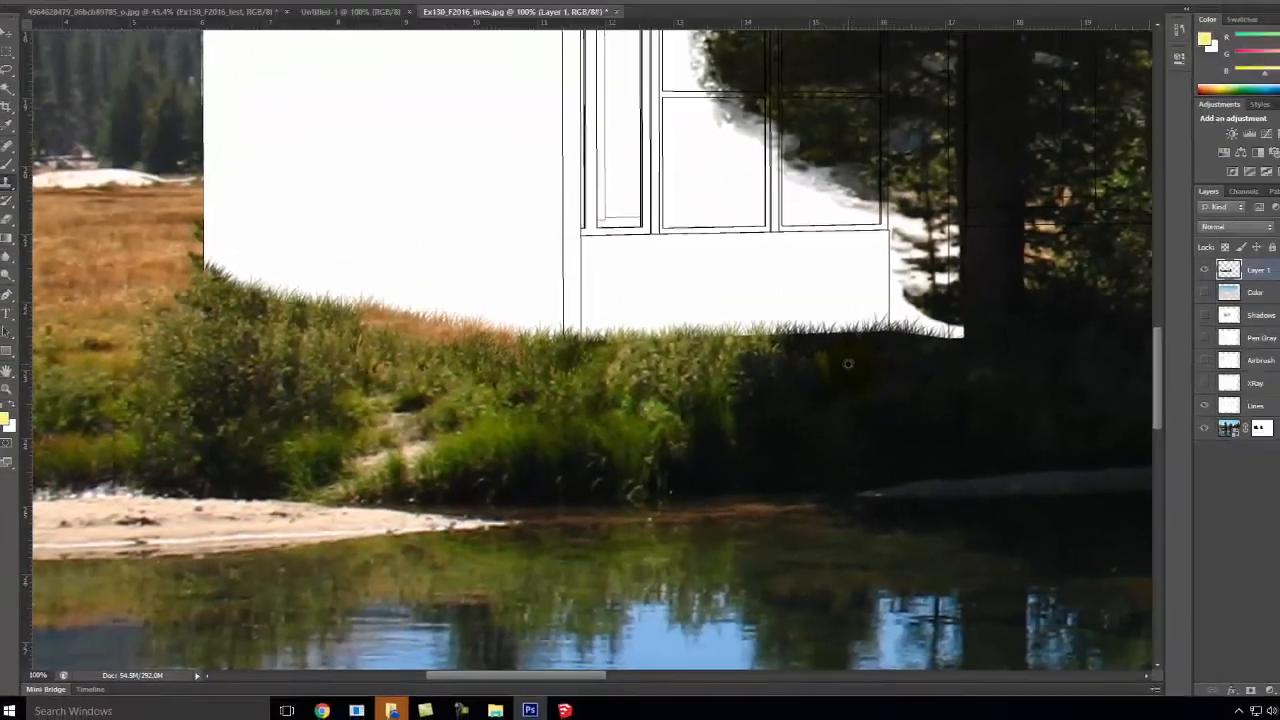
pyautogui.keyDown('alt'); pyautogui.click(983, 311); pyautogui.keyUp('alt')
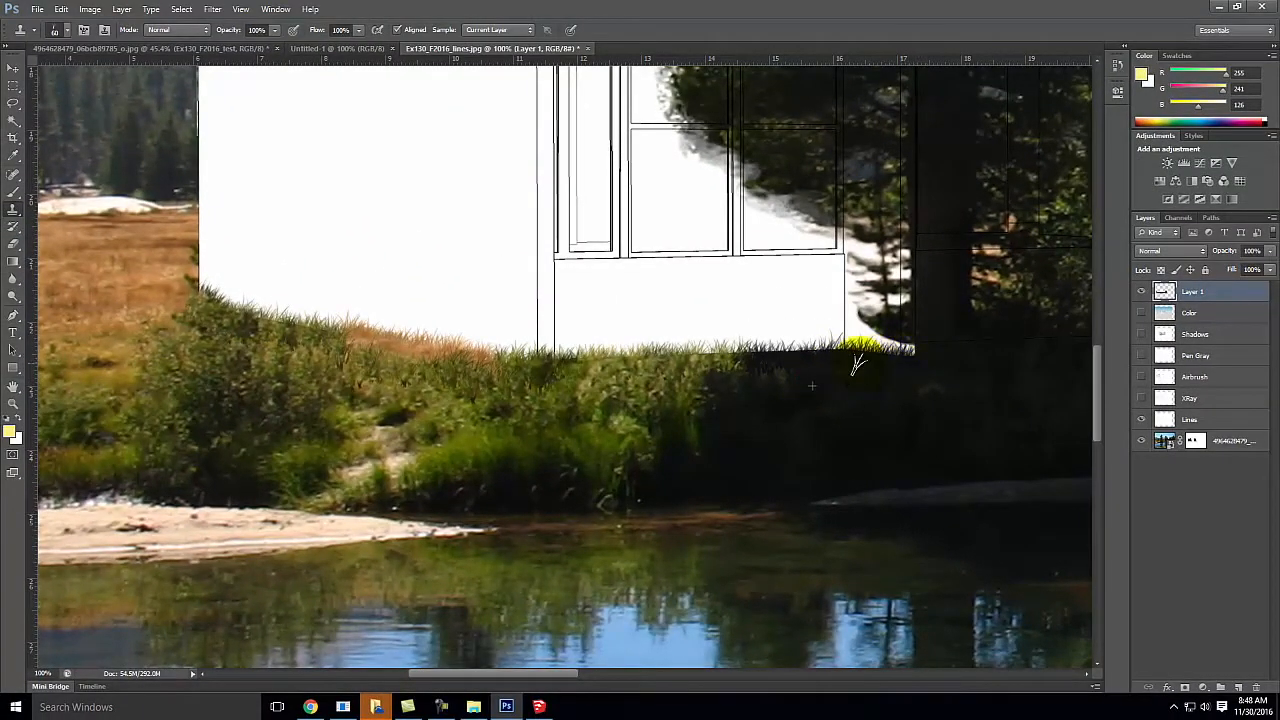
pyautogui.moveTo(814, 353); pyautogui.dragTo(793, 357)
# - Check the ground edge without the Lines layer, then clone grass along the right building's entire lower edge, adjusting the brush size
pyautogui.press('space')
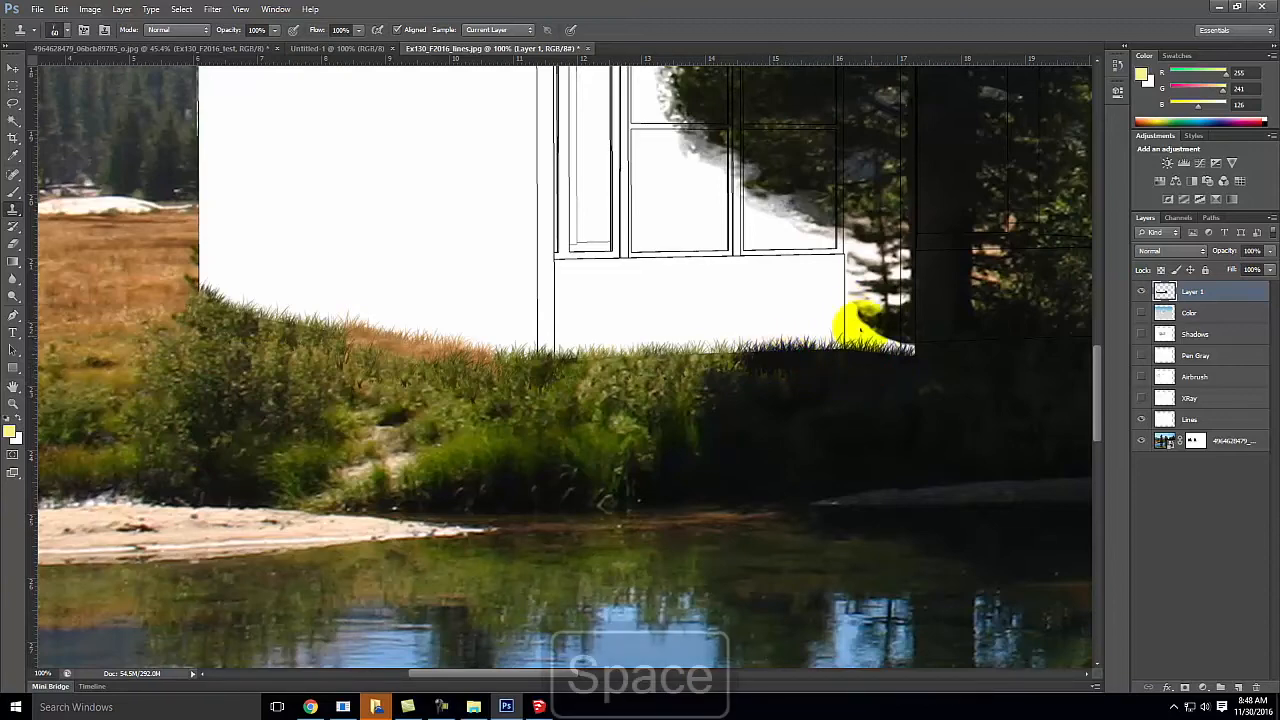
pyautogui.moveTo(914, 357); pyautogui.dragTo(346, 403)
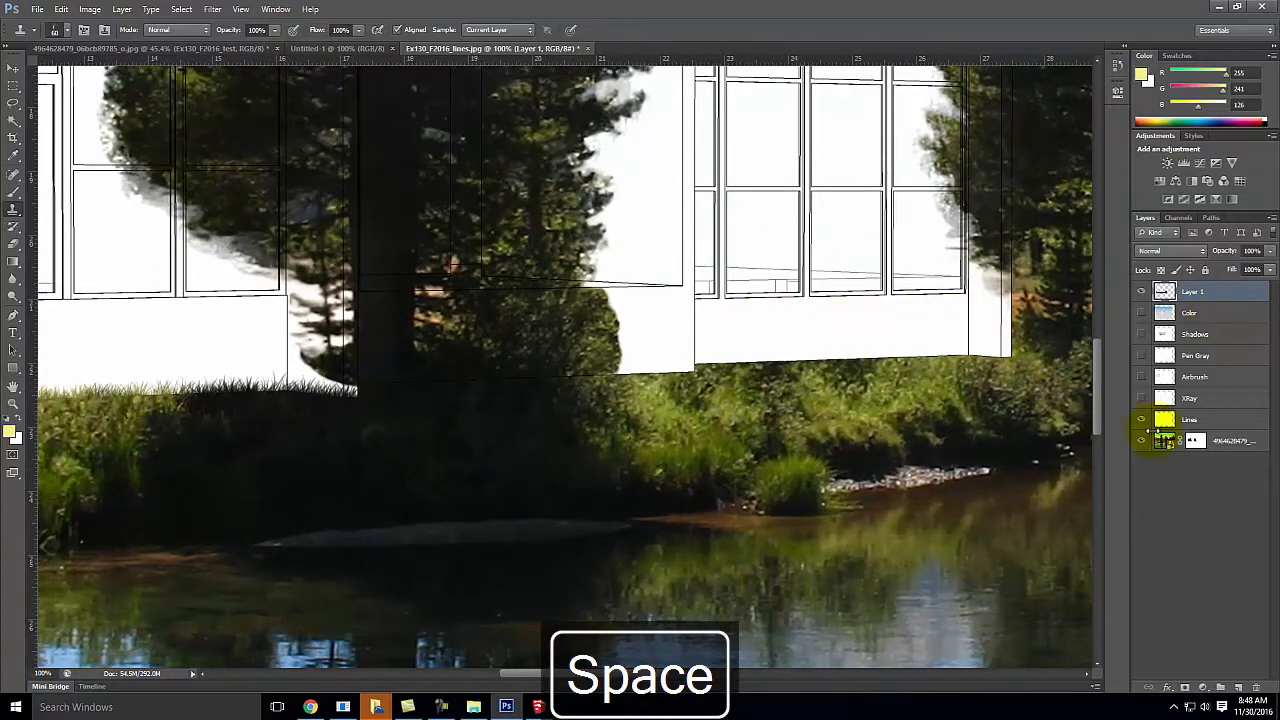
pyautogui.click(1140, 420)
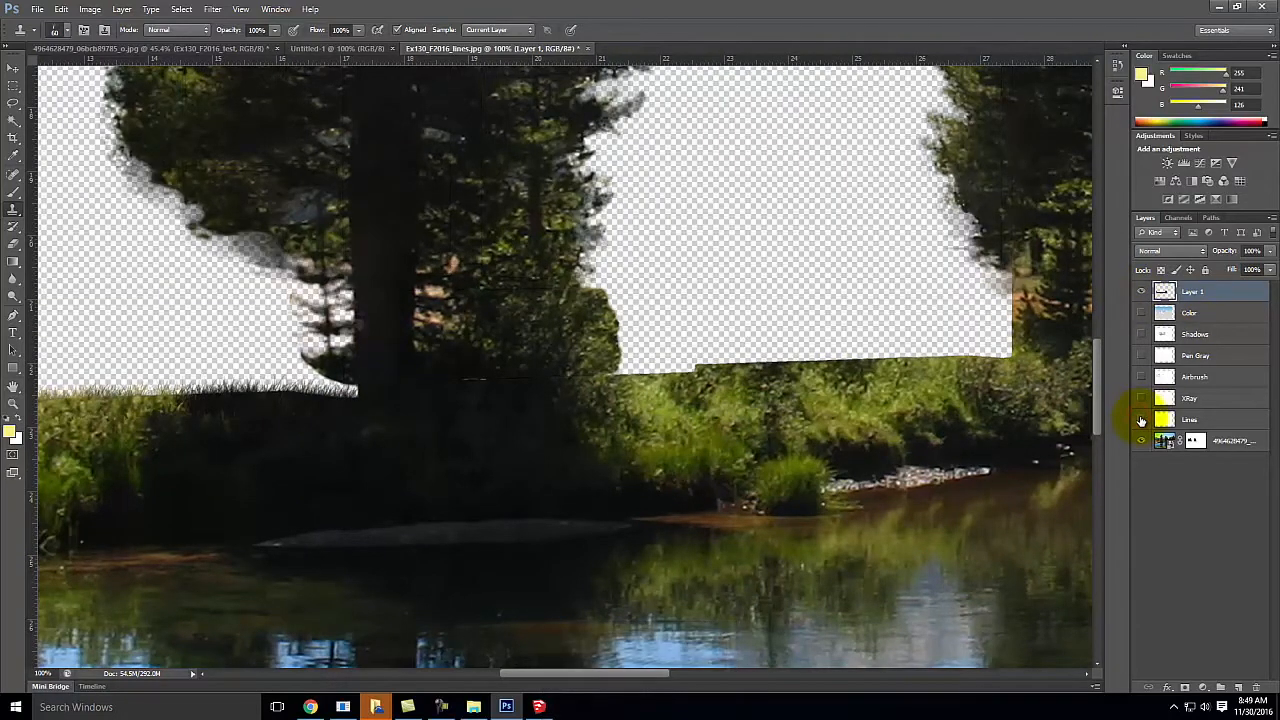
pyautogui.click(1142, 420)
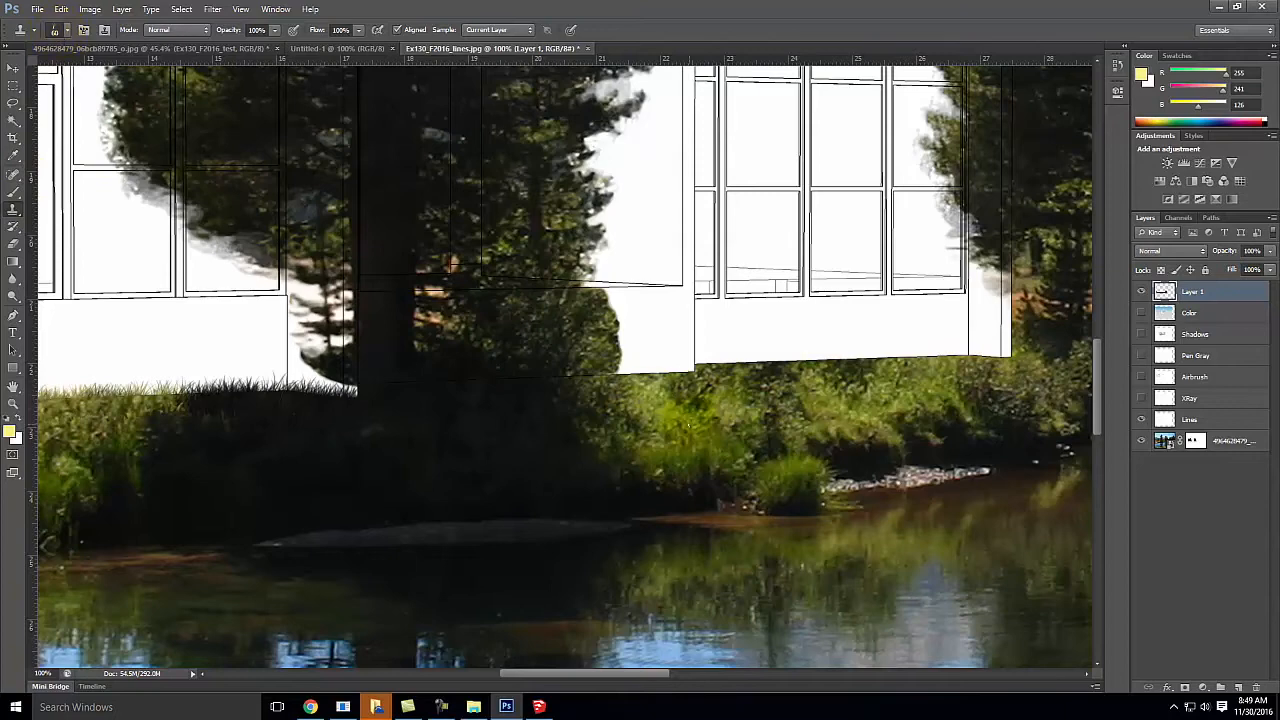
pyautogui.press(']')
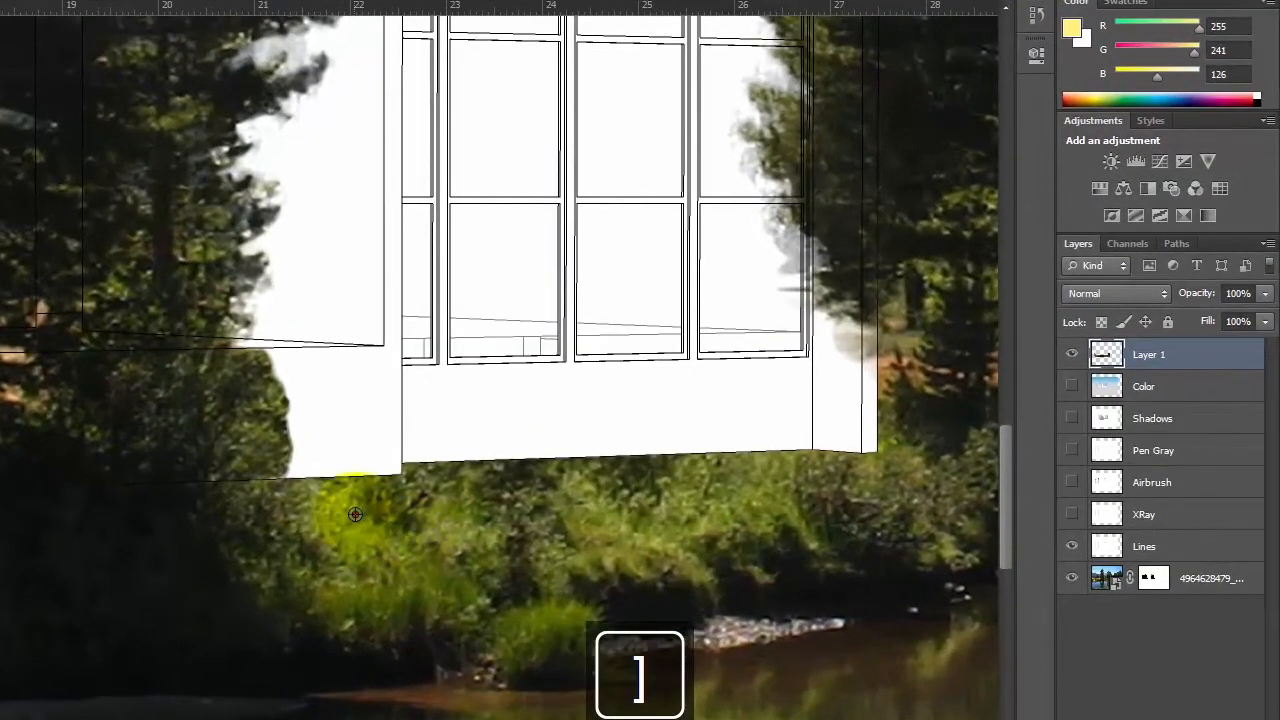
pyautogui.moveTo(355, 514)
pyautogui.mouseDown()
pyautogui.moveTo(337, 483)
pyautogui.moveTo(414, 472)
pyautogui.moveTo(309, 472)
pyautogui.moveTo(330, 480)
pyautogui.mouseUp()
pyautogui.moveTo(430, 476); pyautogui.dragTo(497, 480)
pyautogui.press('[')
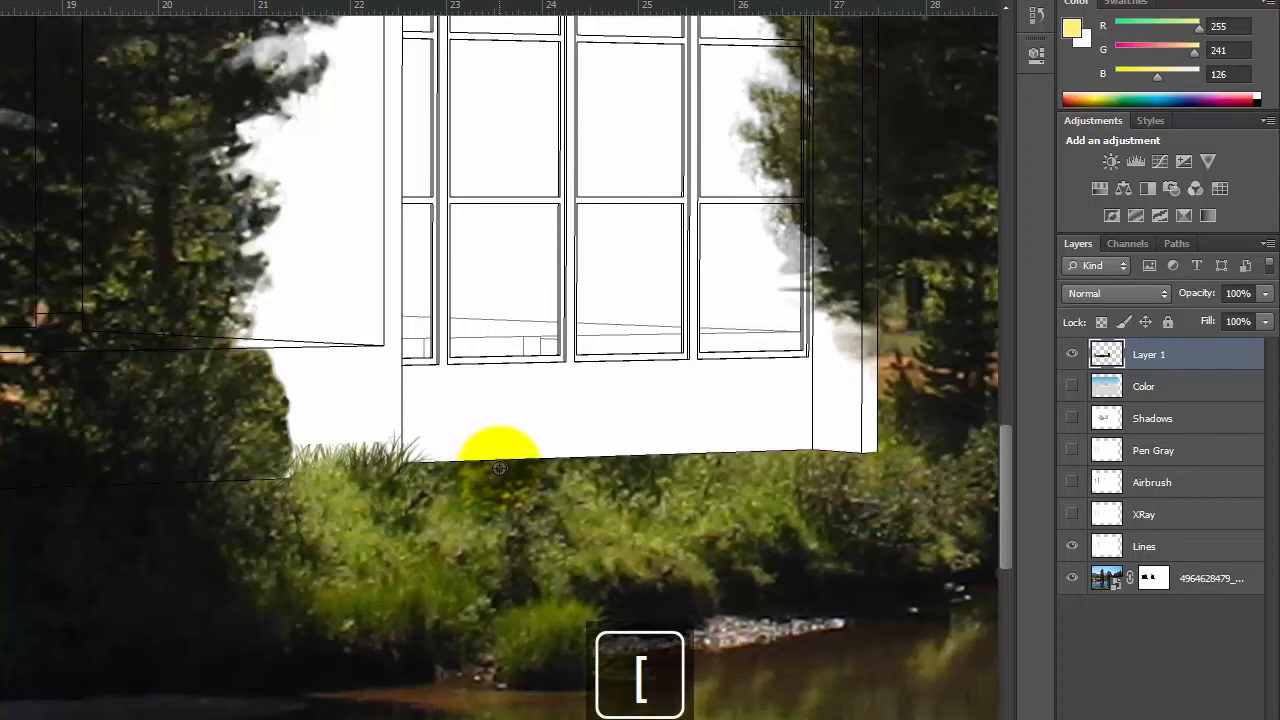
pyautogui.keyDown('alt'); pyautogui.click(503, 473); pyautogui.keyUp('alt')
pyautogui.moveTo(510, 464)
pyautogui.mouseDown()
pyautogui.moveTo(479, 471)
pyautogui.moveTo(523, 492)
pyautogui.moveTo(525, 463)
pyautogui.moveTo(415, 469)
pyautogui.moveTo(782, 457)
pyautogui.moveTo(729, 455)
pyautogui.moveTo(867, 474)
pyautogui.moveTo(841, 469)
pyautogui.moveTo(896, 461)
pyautogui.moveTo(862, 479)
pyautogui.moveTo(607, 489)
pyautogui.moveTo(626, 466)
pyautogui.moveTo(575, 479)
pyautogui.moveTo(498, 459)
pyautogui.moveTo(430, 472)
pyautogui.mouseUp()
pyautogui.keyDown('alt'); pyautogui.click(524, 493); pyautogui.keyUp('alt')
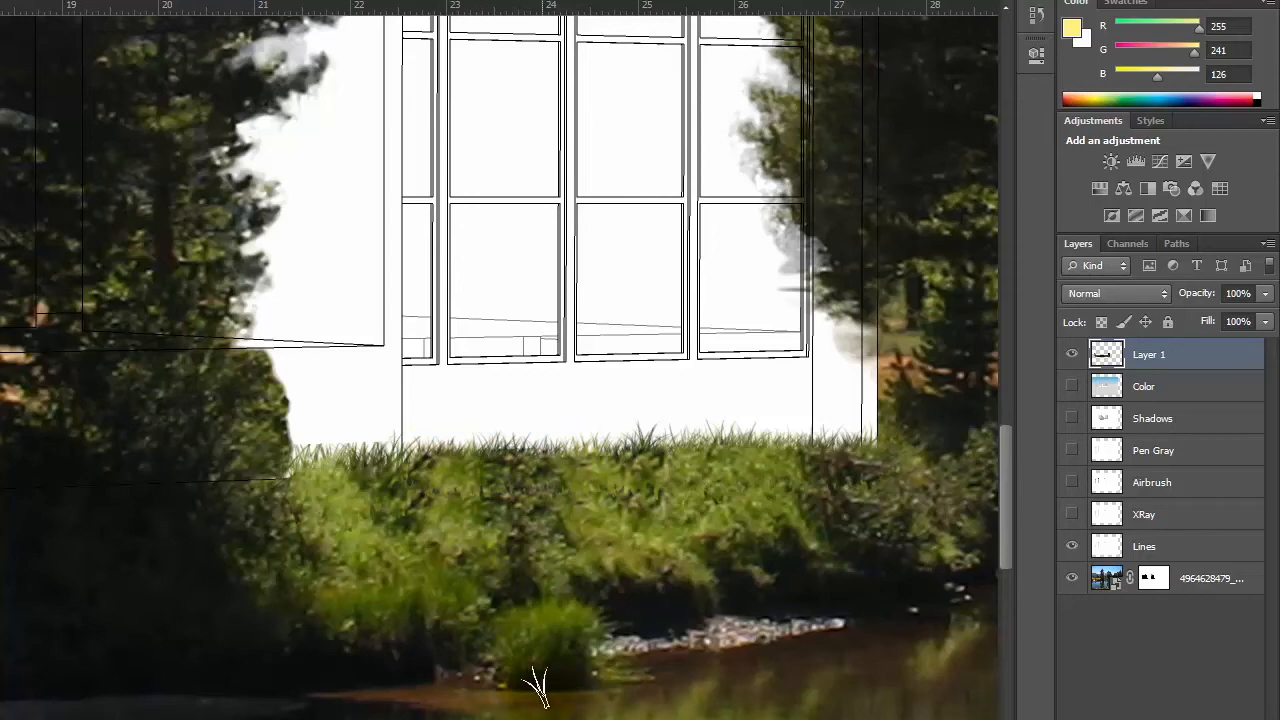
# - Inspect the cloned grass edge along both buildings' bases, first in the whole image and again up close
pyautogui.hotkey('ctrl', '0')
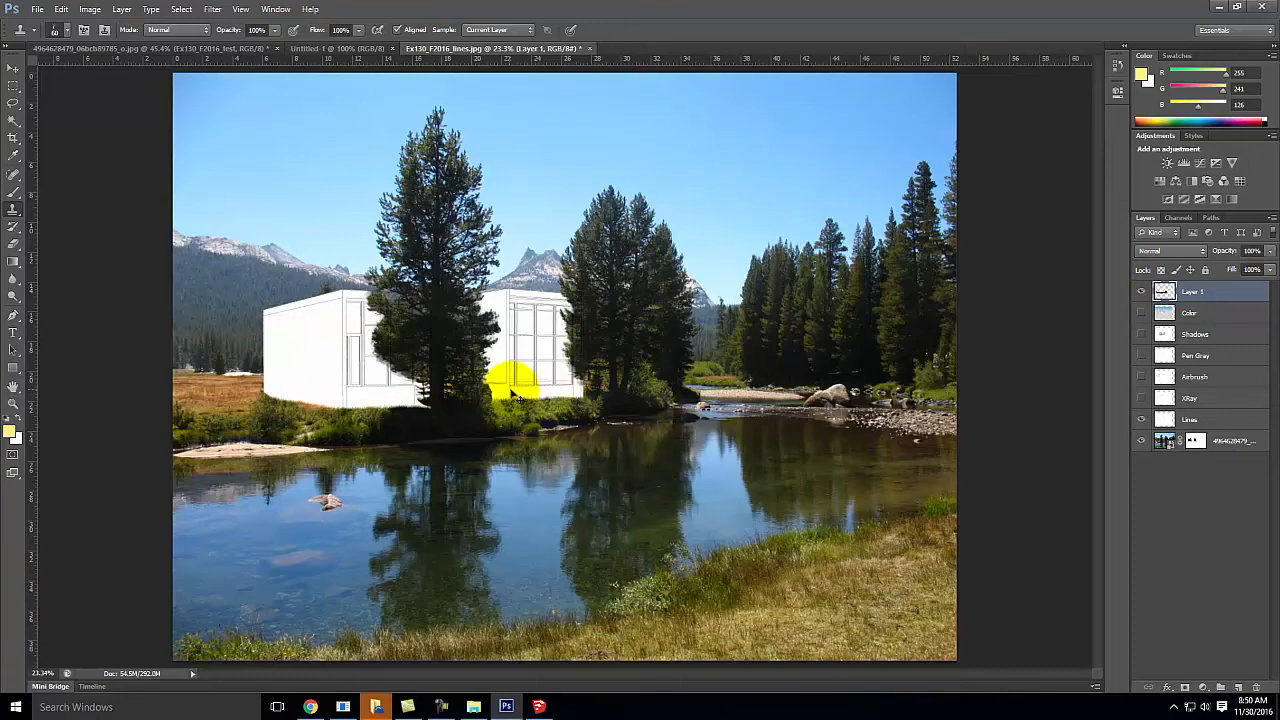
pyautogui.hotkey('ctrl', '=')
pyautogui.hotkey('ctrl', '=')
pyautogui.hotkey('ctrl', '=')
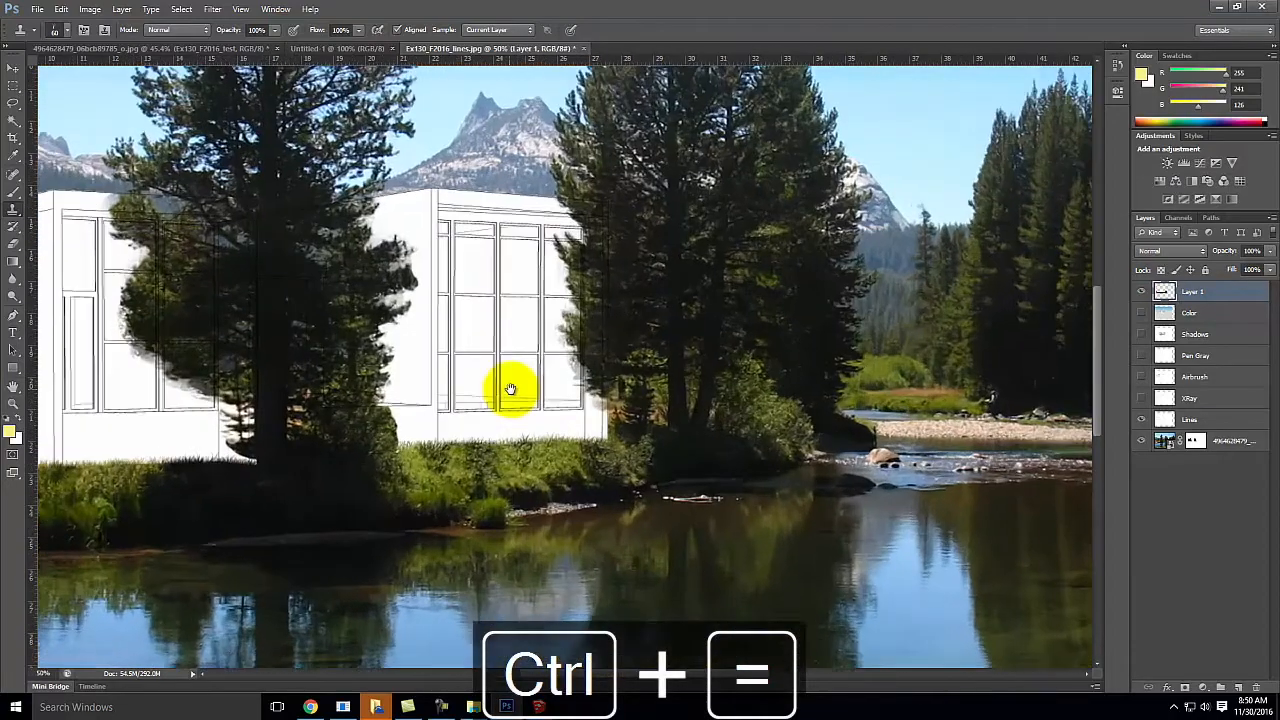
pyautogui.hotkey('ctrl', '=')
pyautogui.press('space')
pyautogui.moveTo(320, 233); pyautogui.dragTo(475, 322)
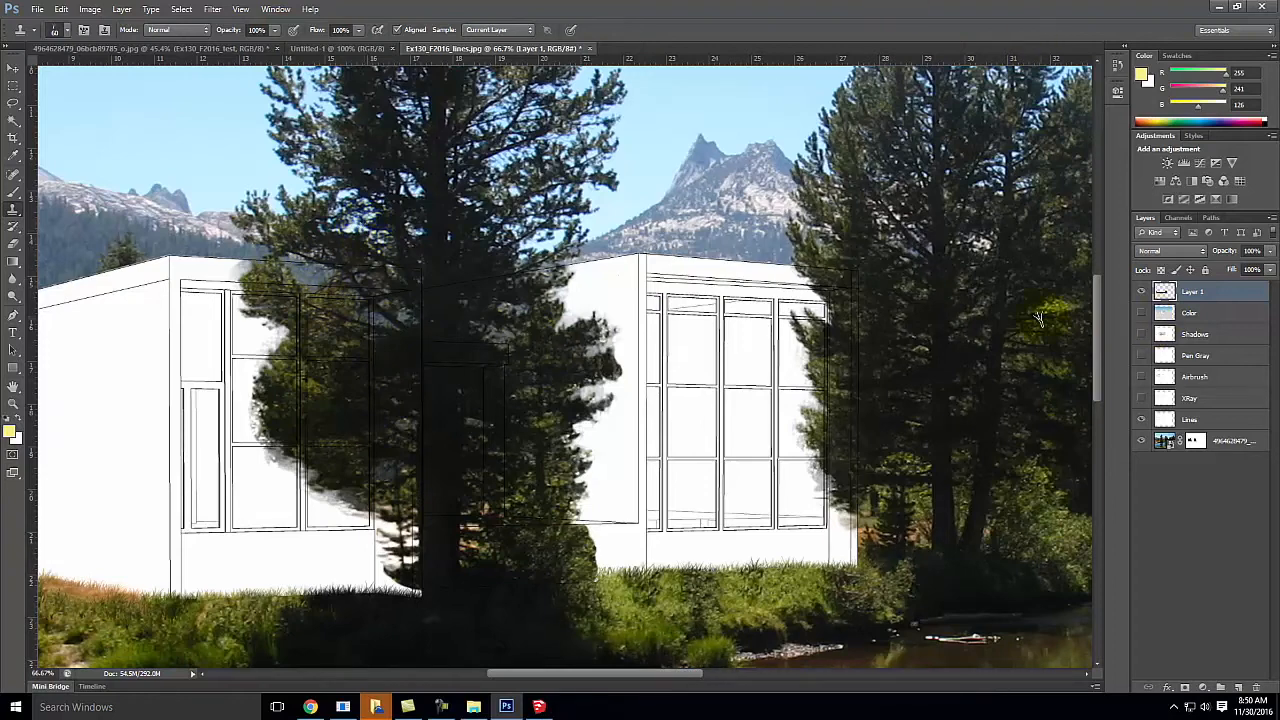
pyautogui.press('space')
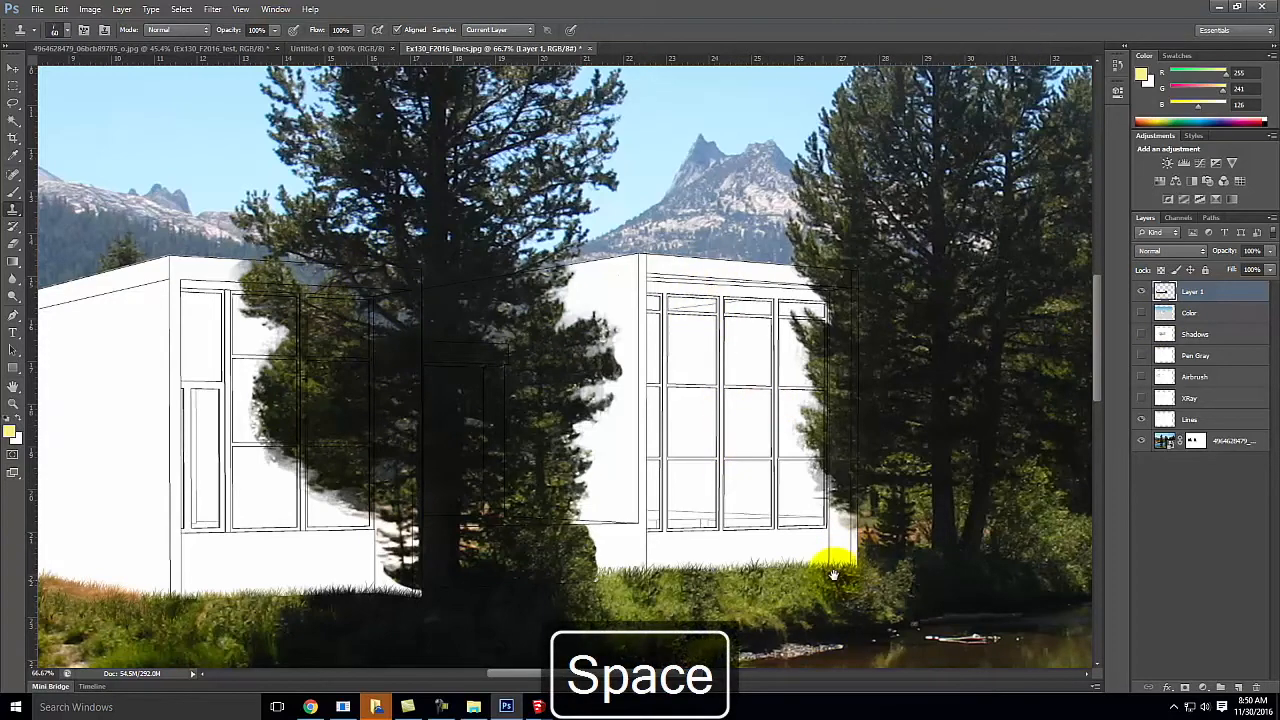
pyautogui.moveTo(769, 557); pyautogui.dragTo(850, 383)
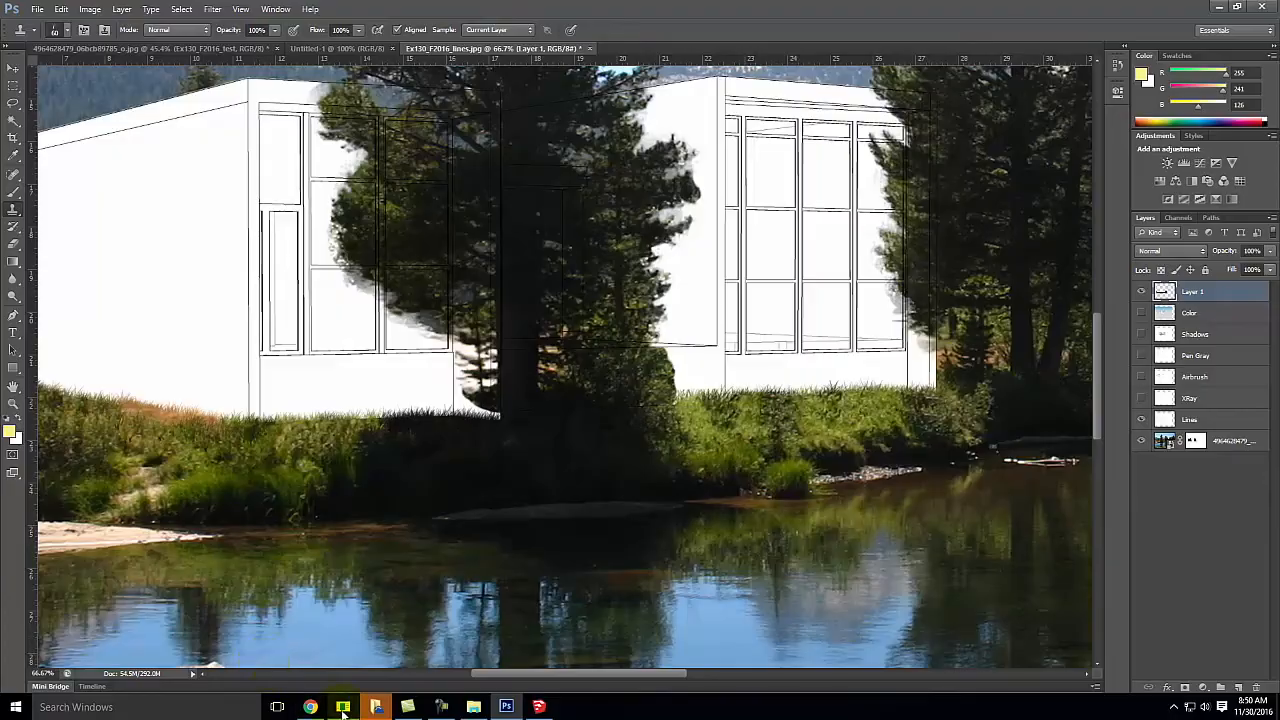
# - Switch to Chrome and search Flickr photos for "concrete board form tiling texture"
pyautogui.click(310, 707)
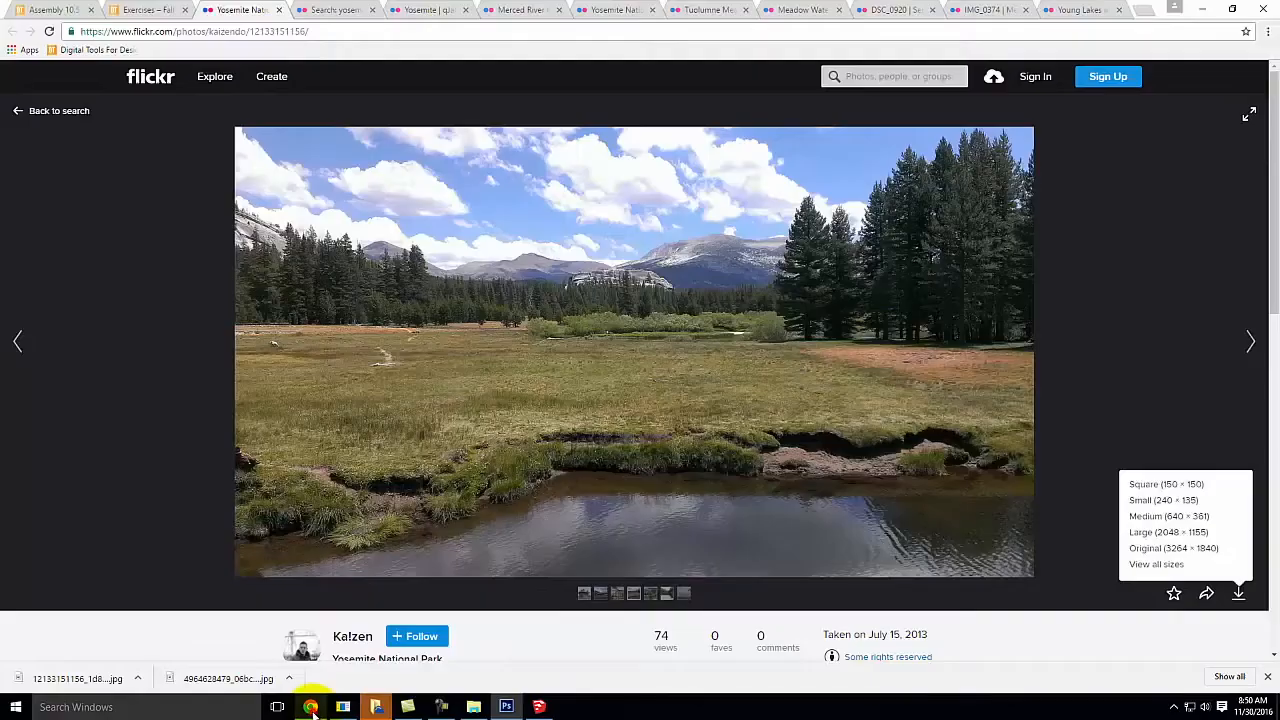
pyautogui.click(322, 9)
pyautogui.click(870, 77)
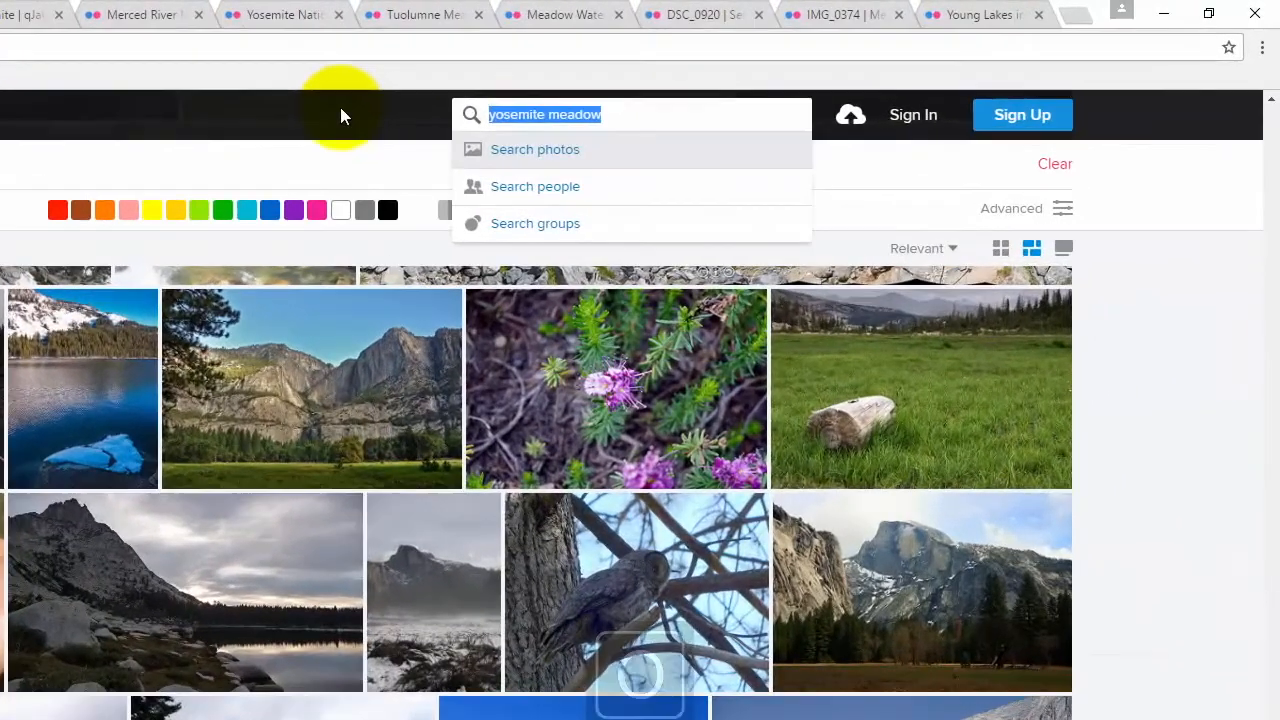
pyautogui.write('concrete board for')
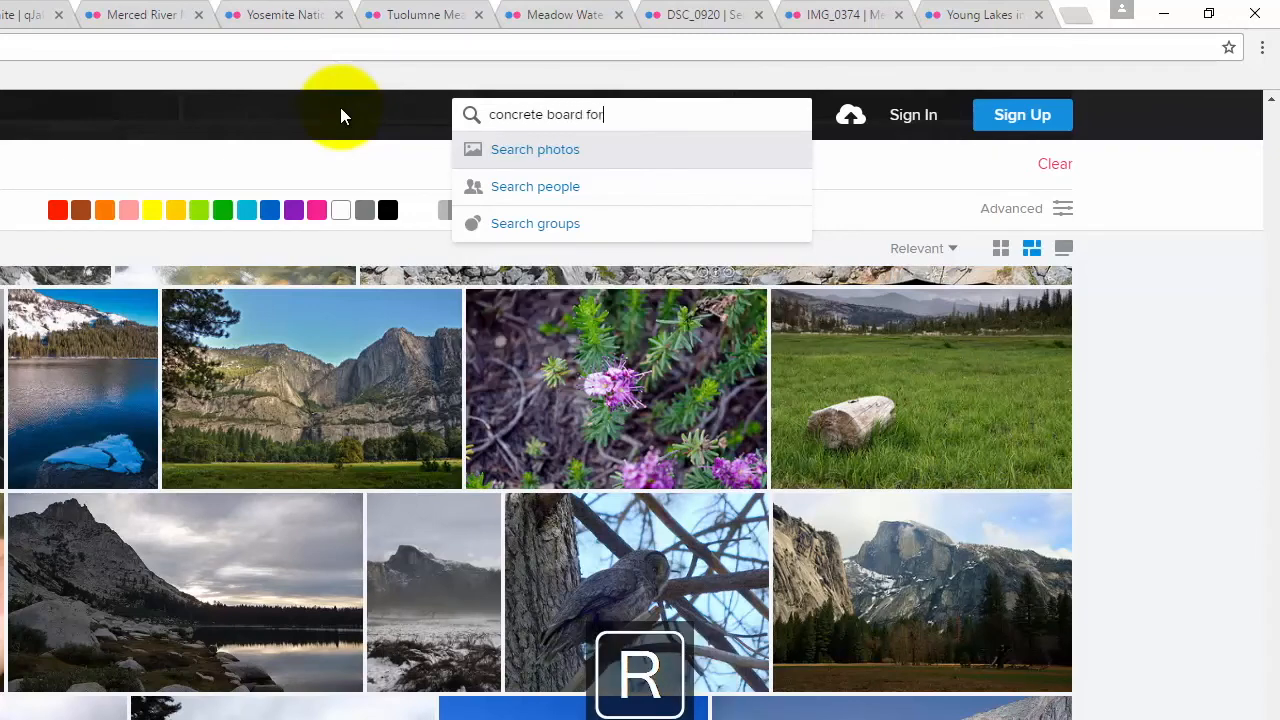
pyautogui.write('m tiling texture')
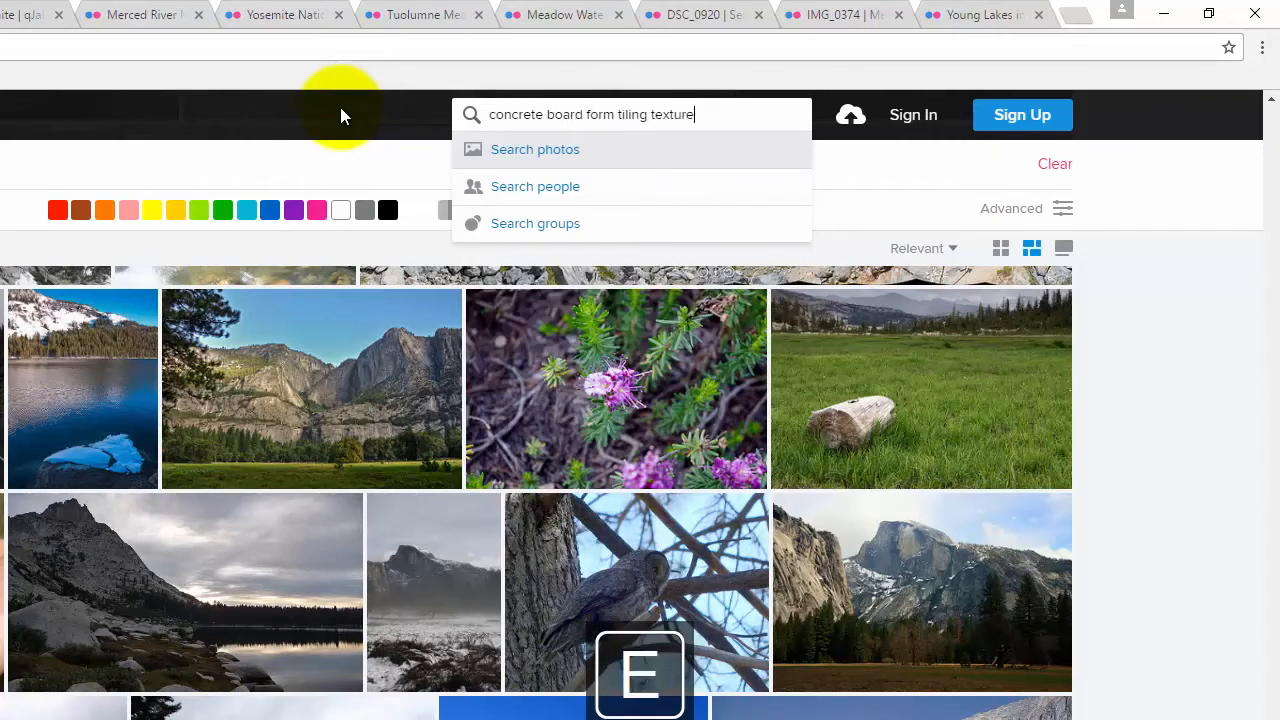
pyautogui.press('Return')
# - Open Google Images and search for "concrete board form texture seamless"
pyautogui.click(324, 47)
pyautogui.write('images')
pyautogui.press('Return')
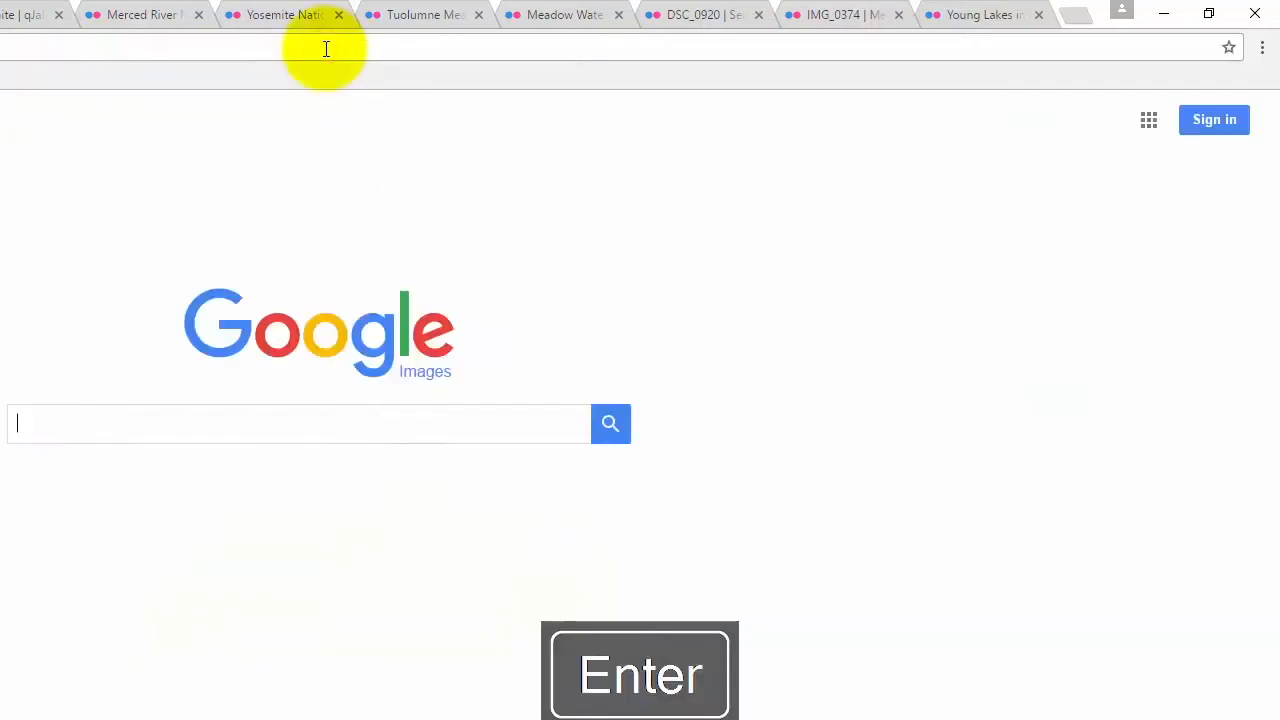
pyautogui.write('concrete ')
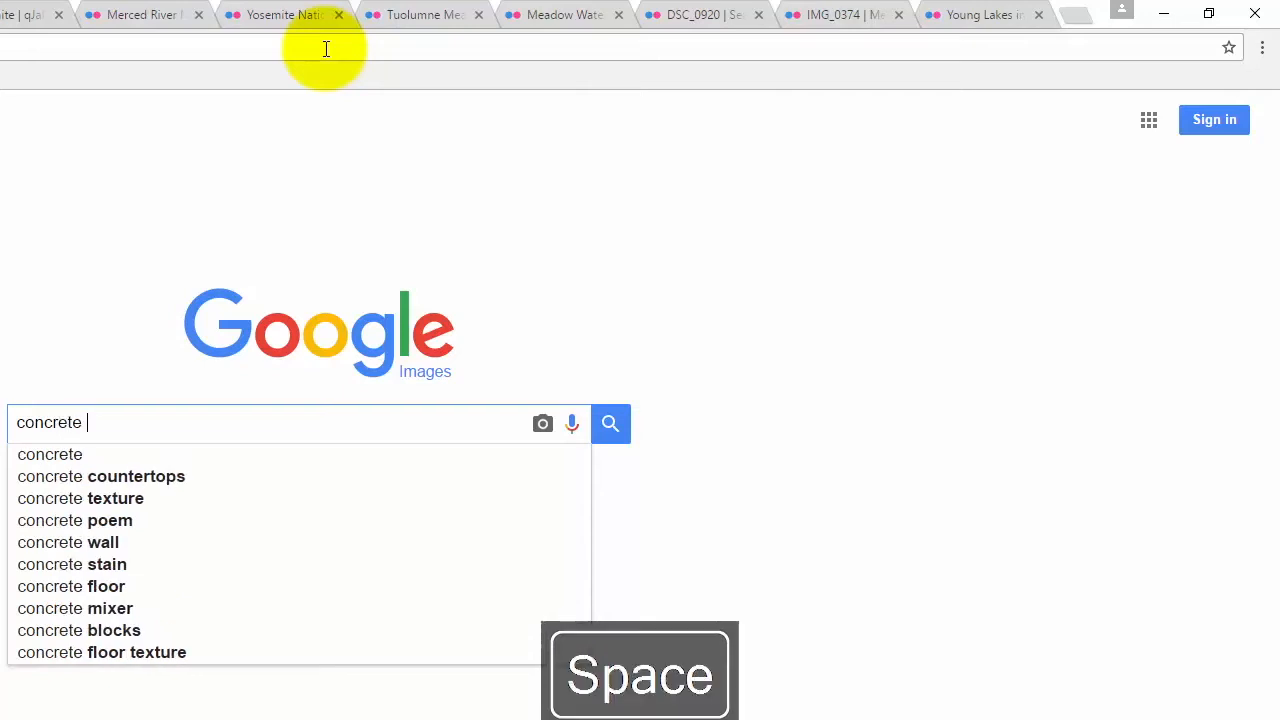
pyautogui.write('board form texture seamless')
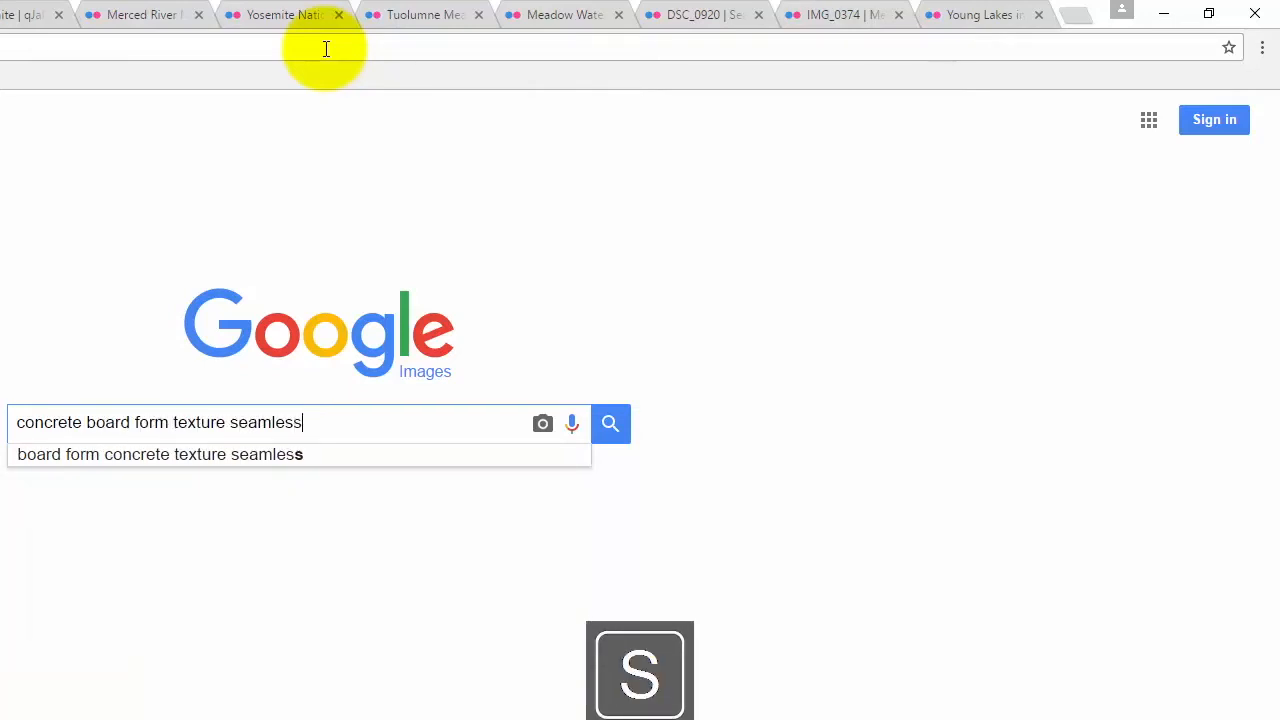
pyautogui.press('Return')
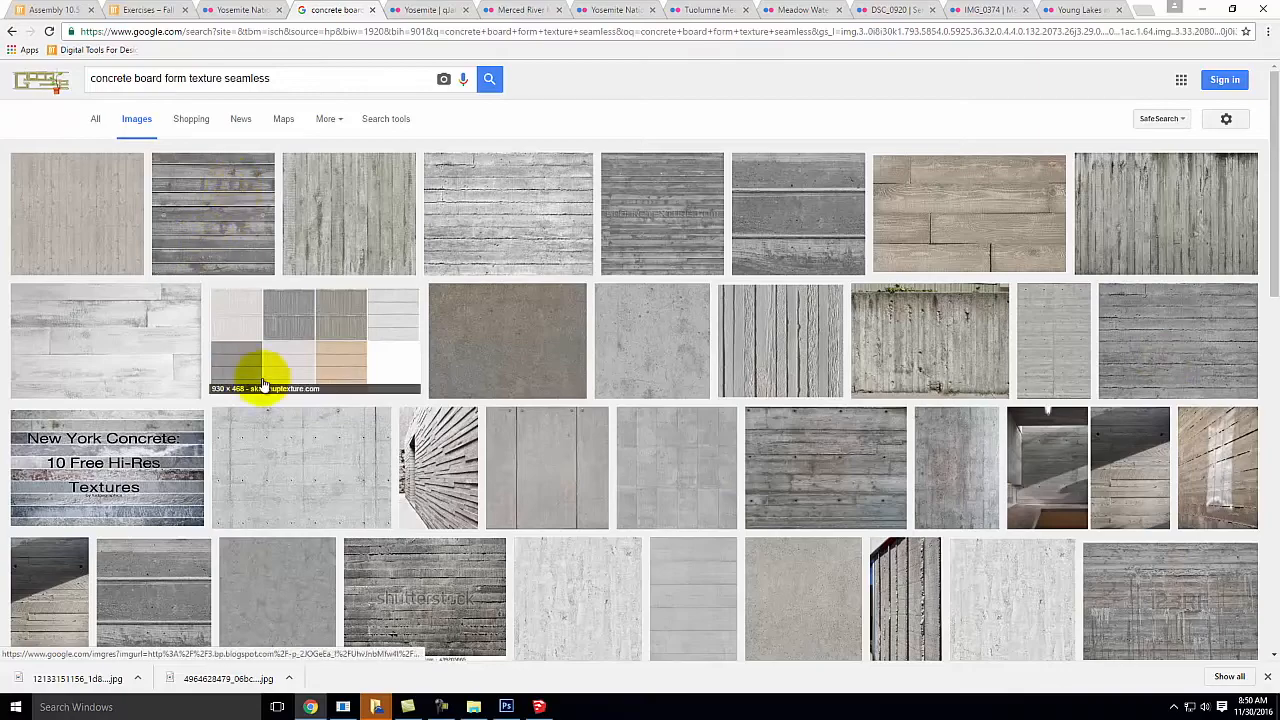
# - Browse the concrete textures and limit the results to images larger than 1024×768
pyautogui.scroll(-2, 300, 400)
pyautogui.scroll(-2, 271, 420)
pyautogui.scroll(4, 277, 429)
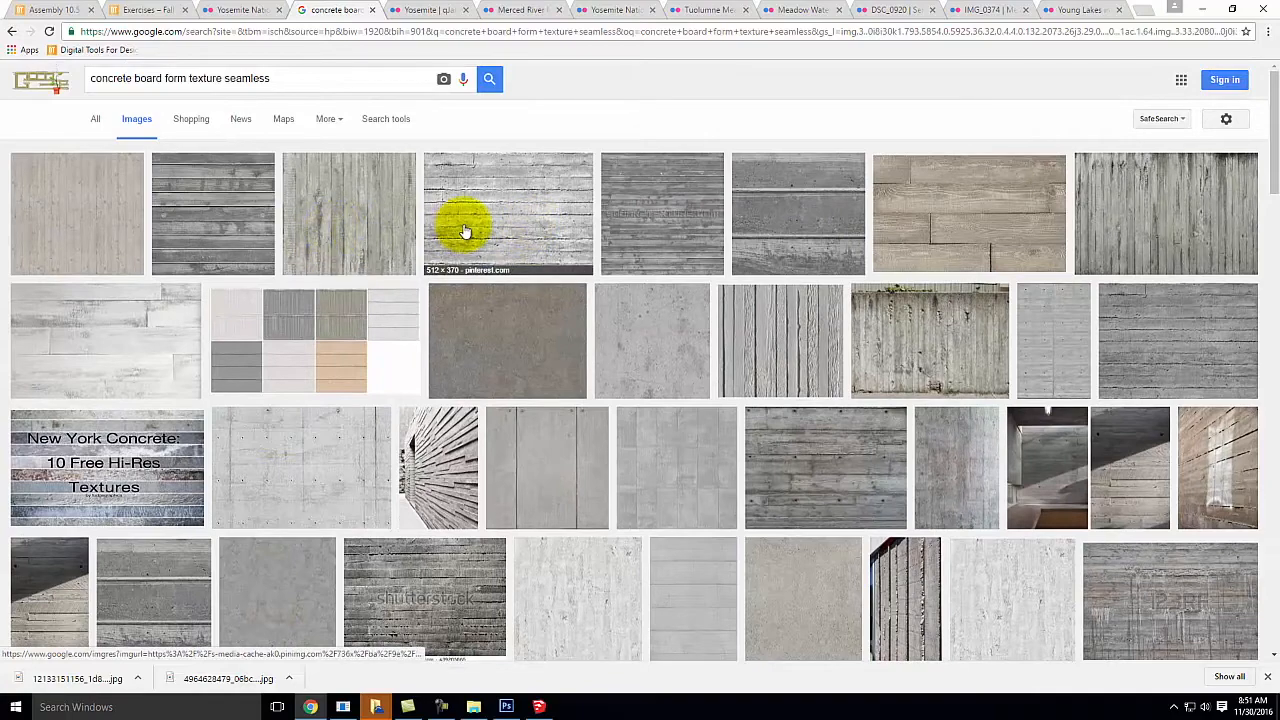
pyautogui.click(386, 119)
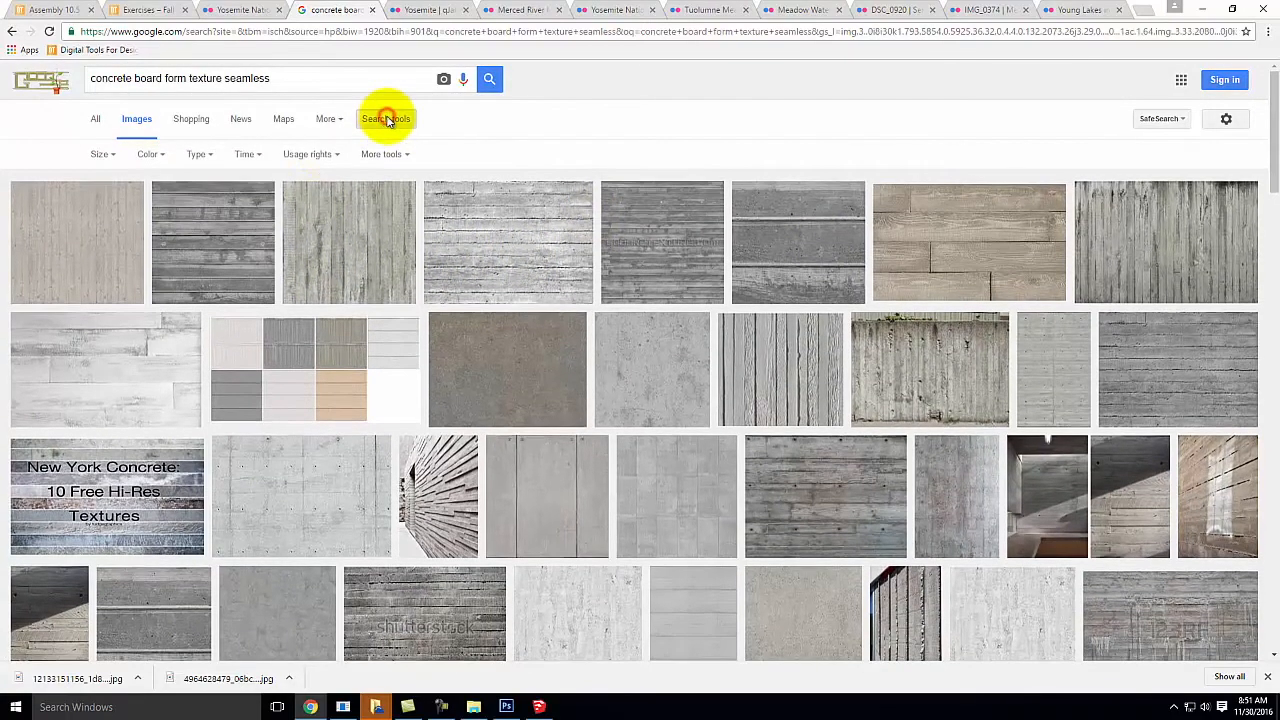
pyautogui.click(100, 155)
pyautogui.moveTo(117, 250)
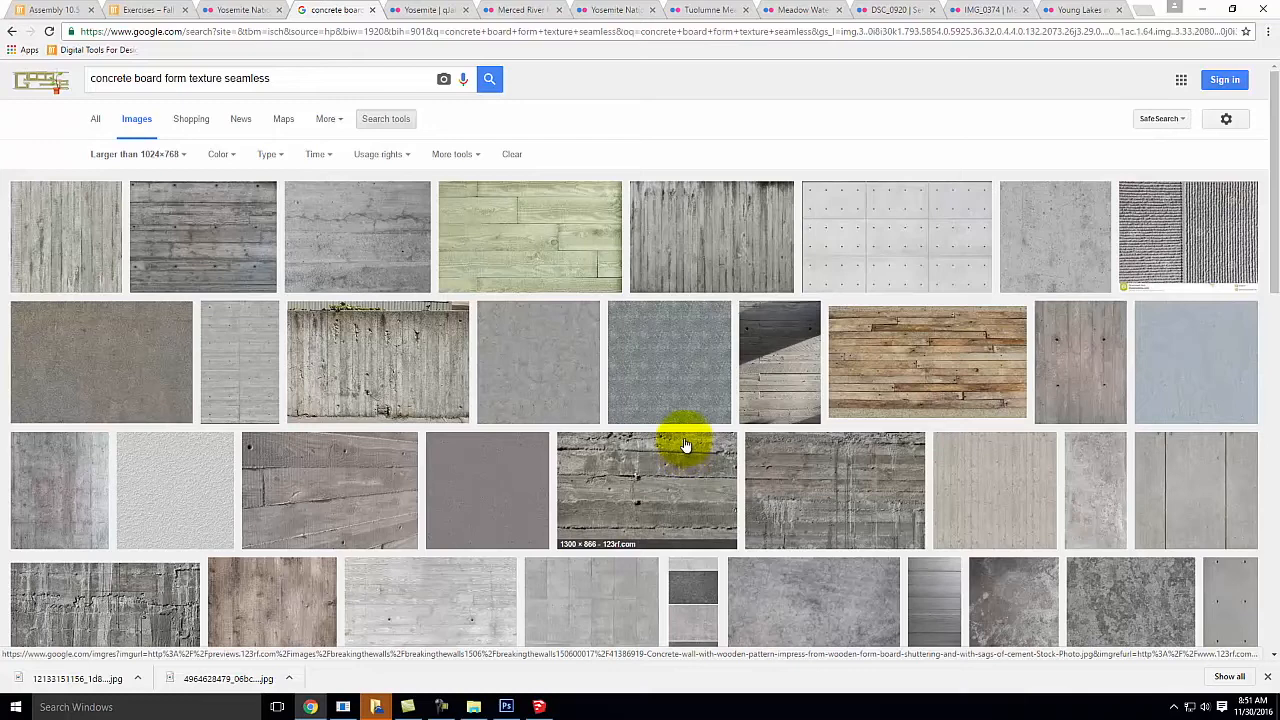
# - Find the light gray board-formed concrete texture with two tie holes and open its original image at full size
pyautogui.scroll(-1, 686, 444)
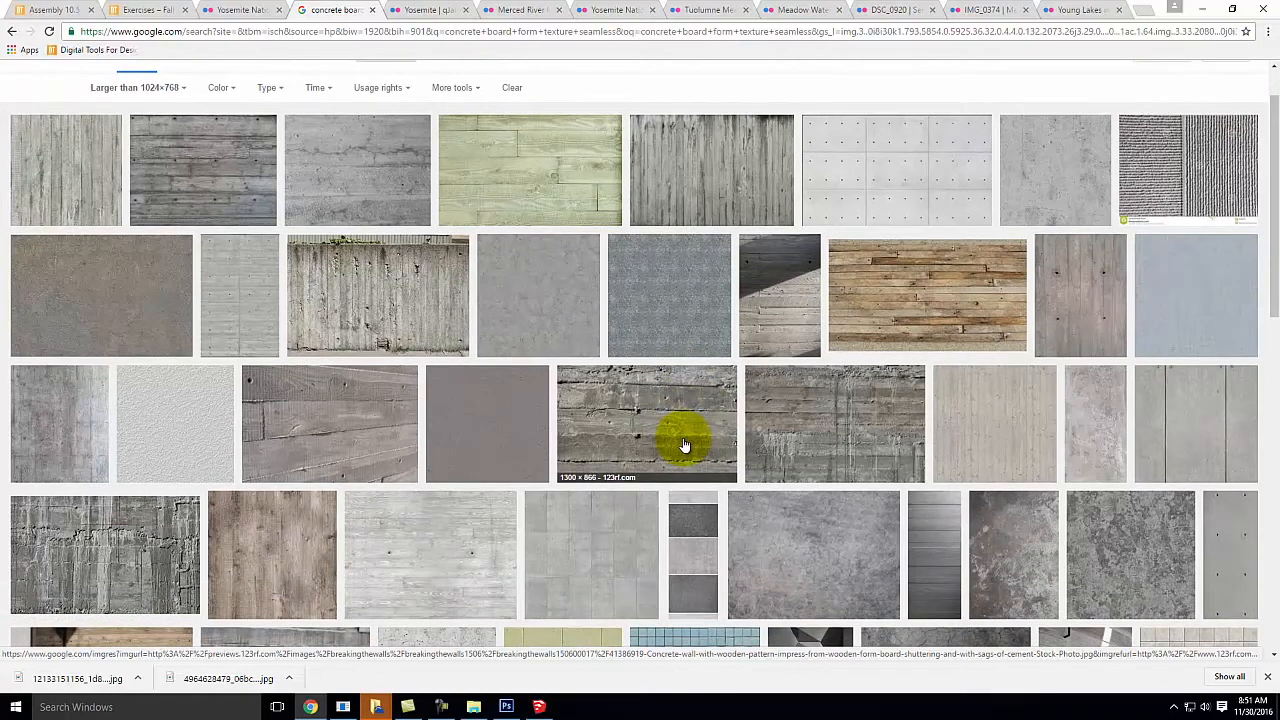
pyautogui.scroll(-2, 684, 444)
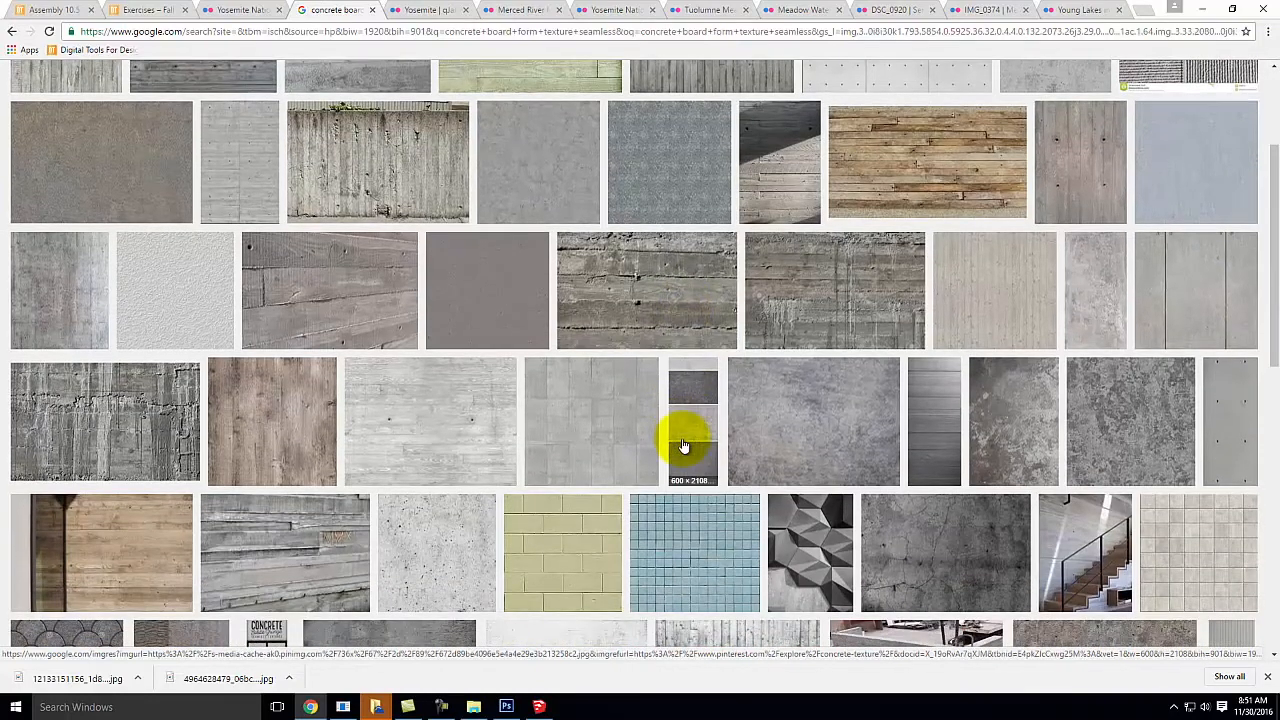
pyautogui.scroll(-1, 683, 445)
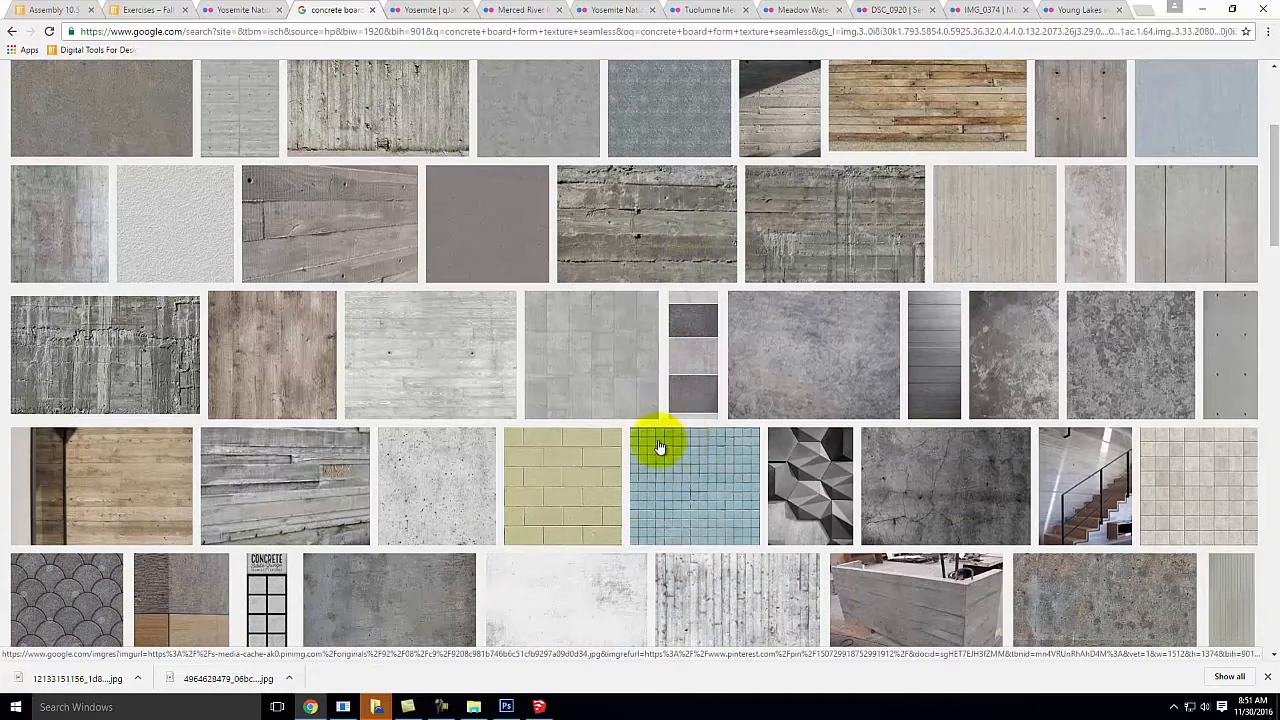
pyautogui.click(420, 365)
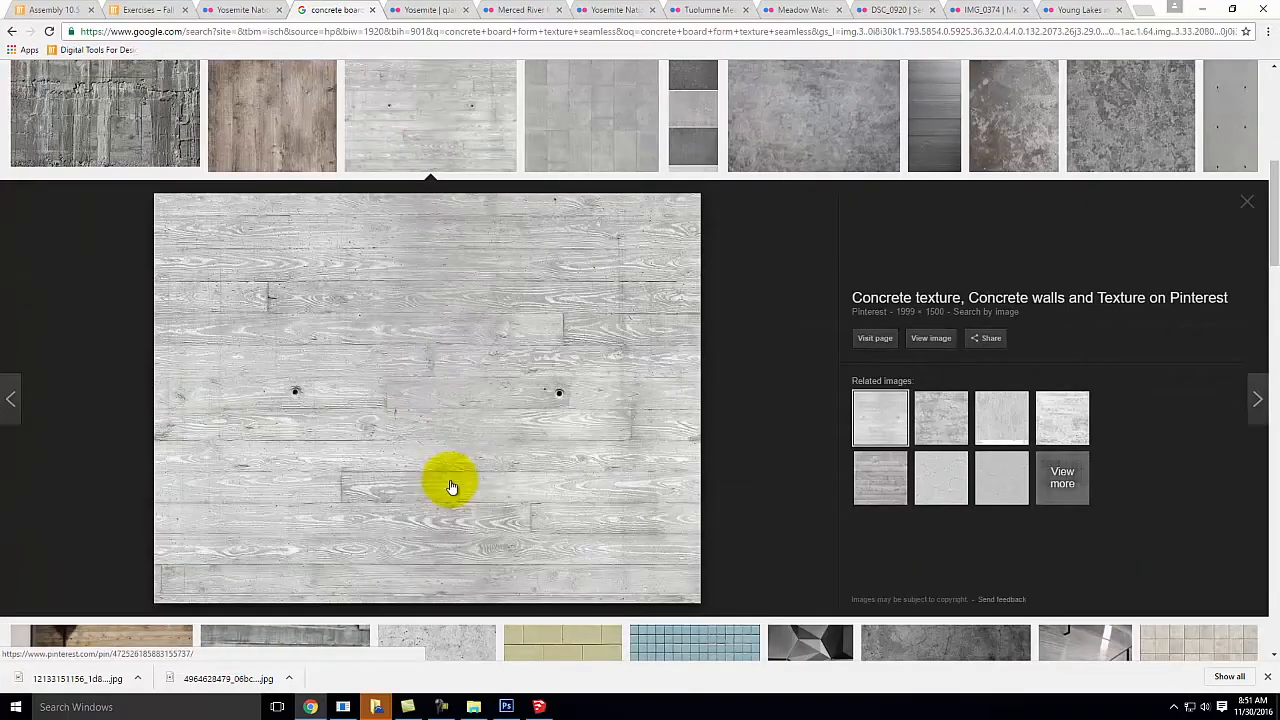
pyautogui.click(931, 340)
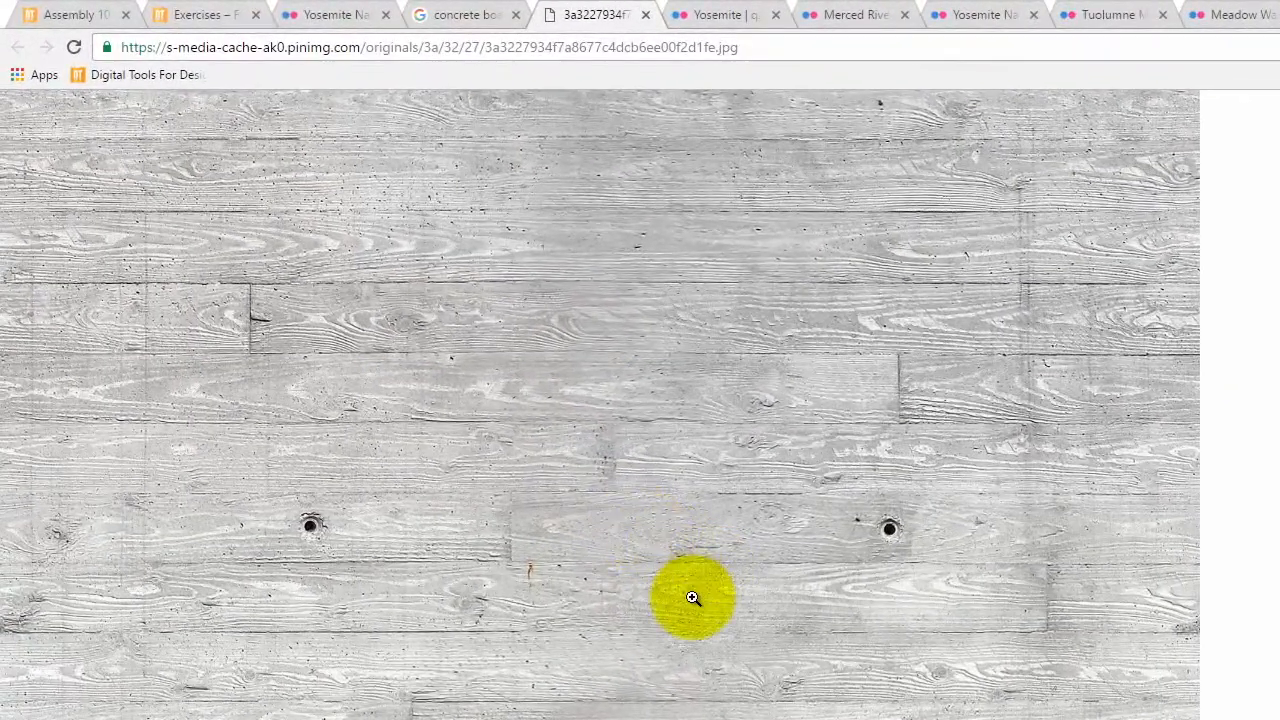
pyautogui.click(544, 465)
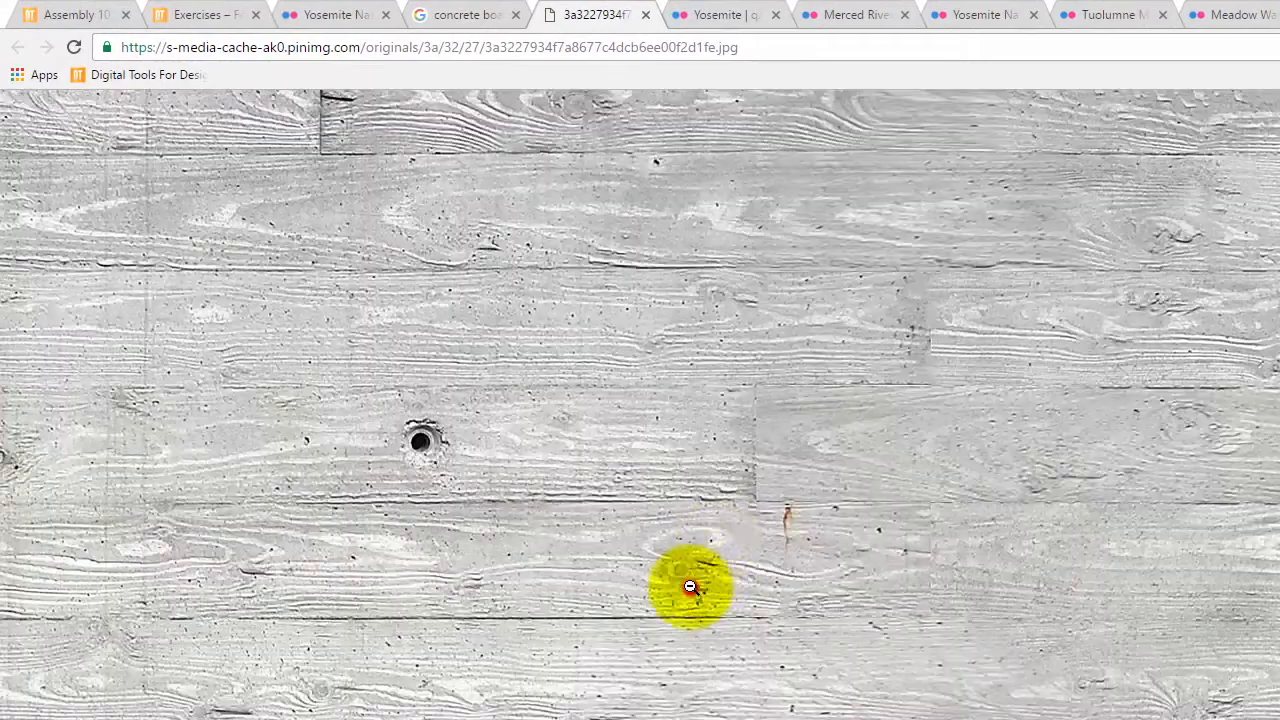
# - Save the concrete texture image under its existing file name in the F2016 folder of Ex130
pyautogui.rightClick(565, 426)
pyautogui.click(805, 578)
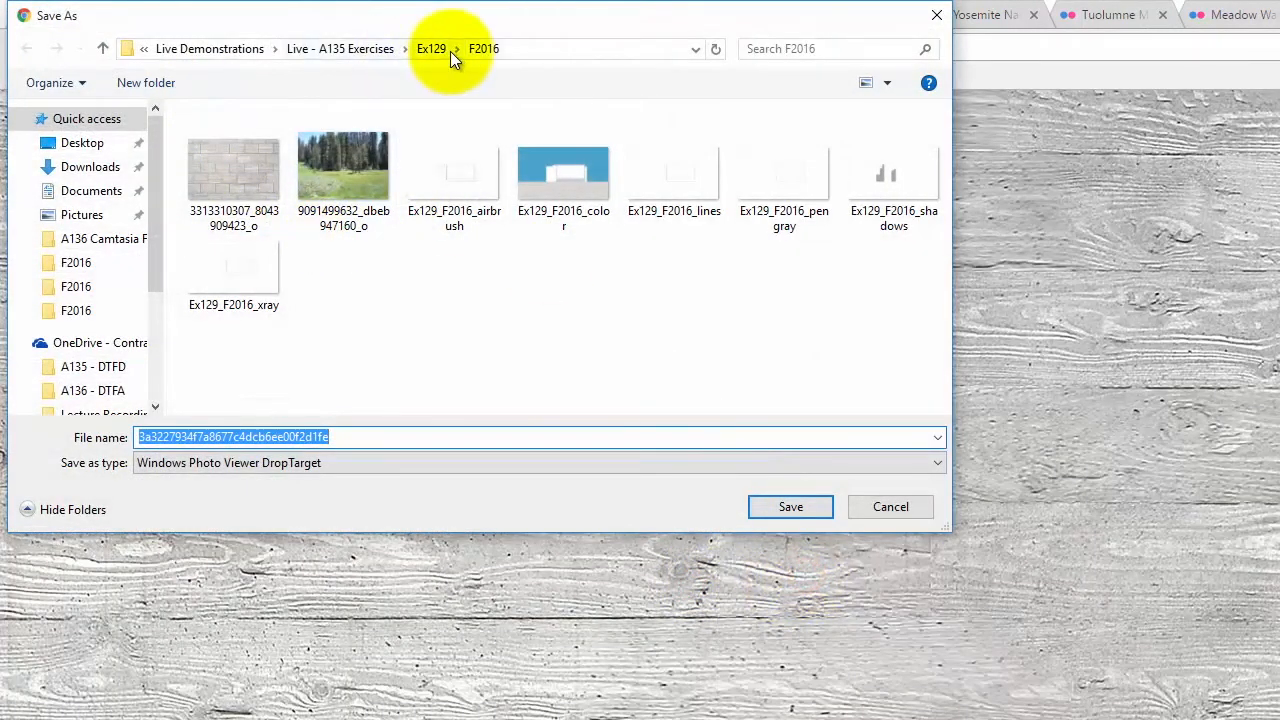
pyautogui.click(378, 50)
pyautogui.scroll(-5, 290, 345)
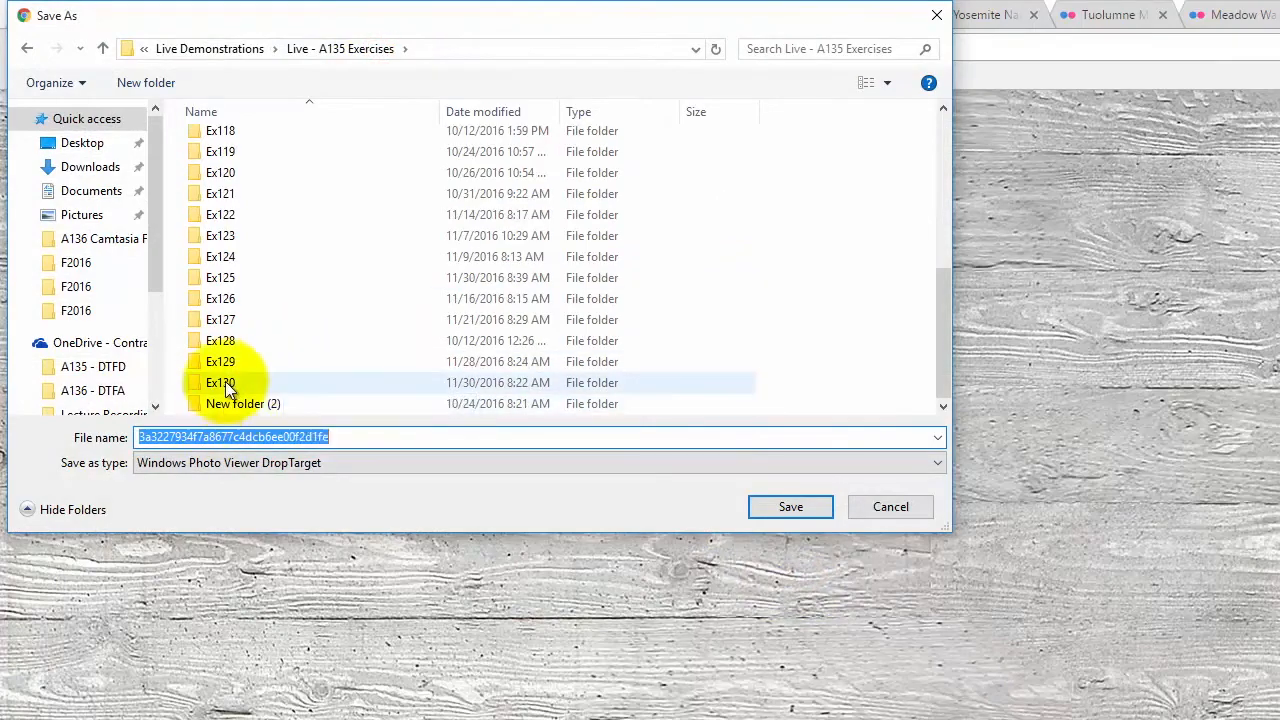
pyautogui.doubleClick(230, 378)
pyautogui.doubleClick(239, 142)
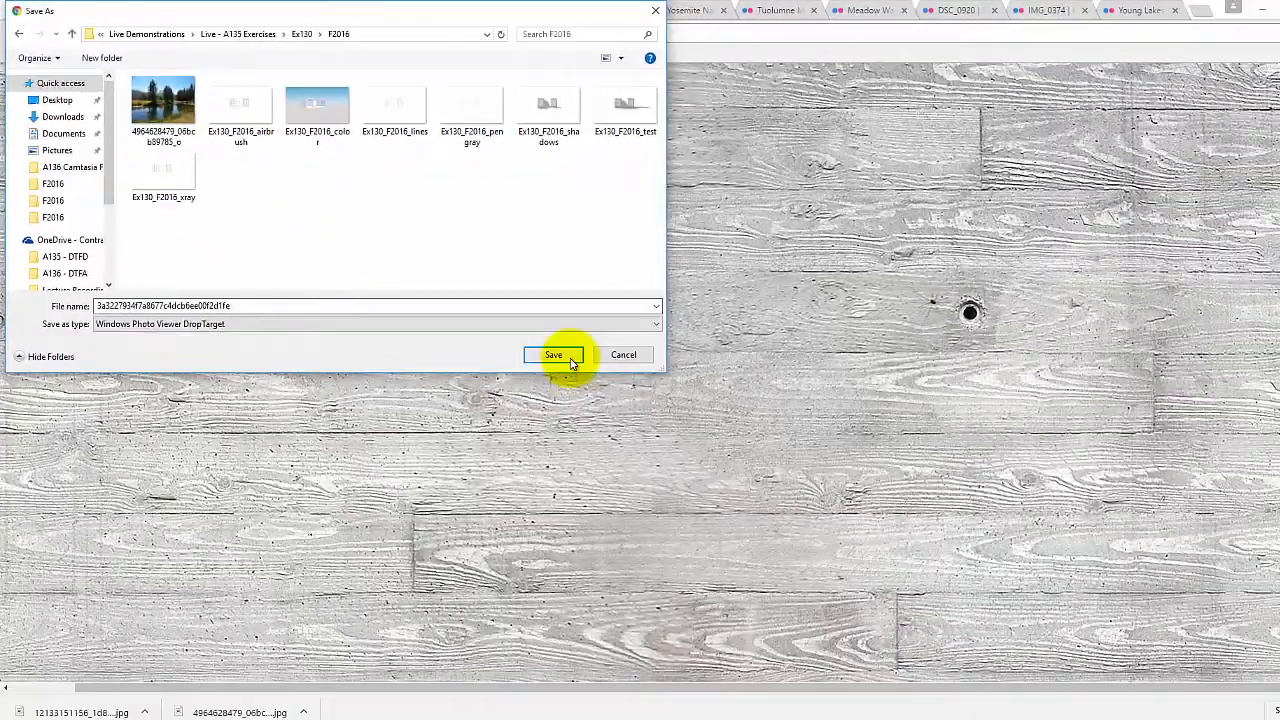
pyautogui.click(676, 433)
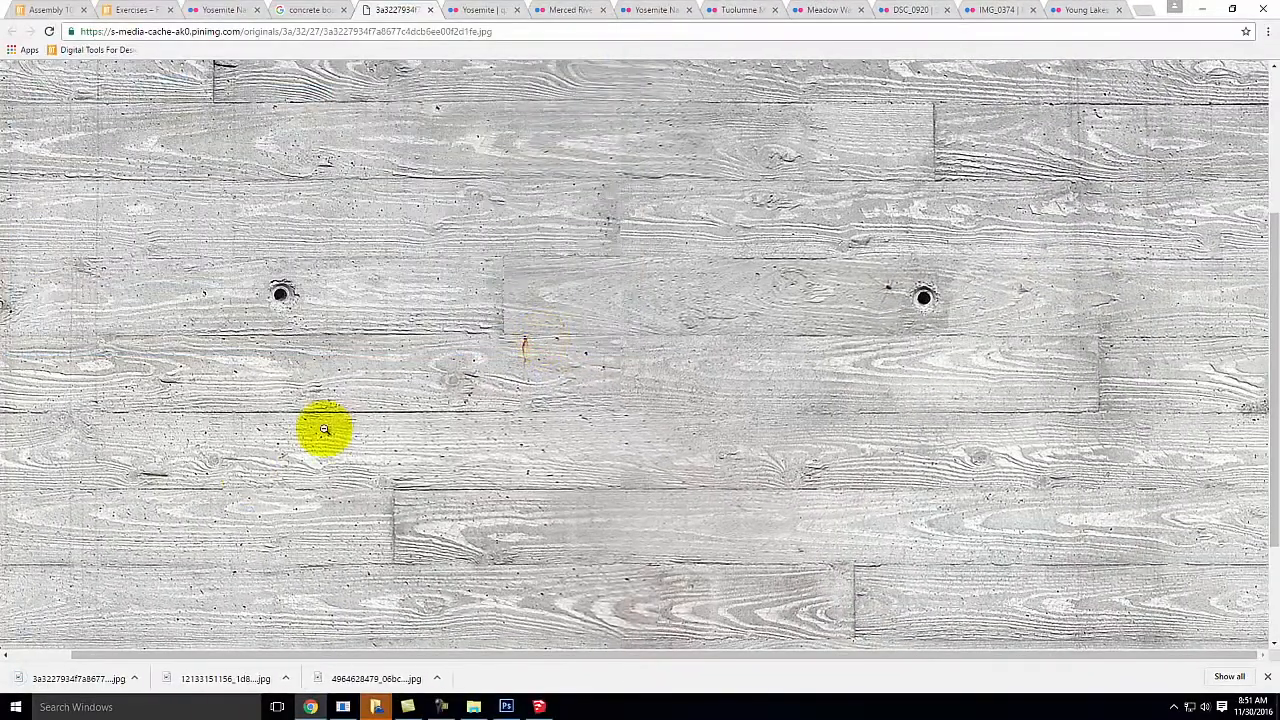
# - Return to Photoshop and place the saved concrete texture 3a3227934f7a8677c4dcb6ee00f2d1fe into the building composition
pyautogui.click(506, 707)
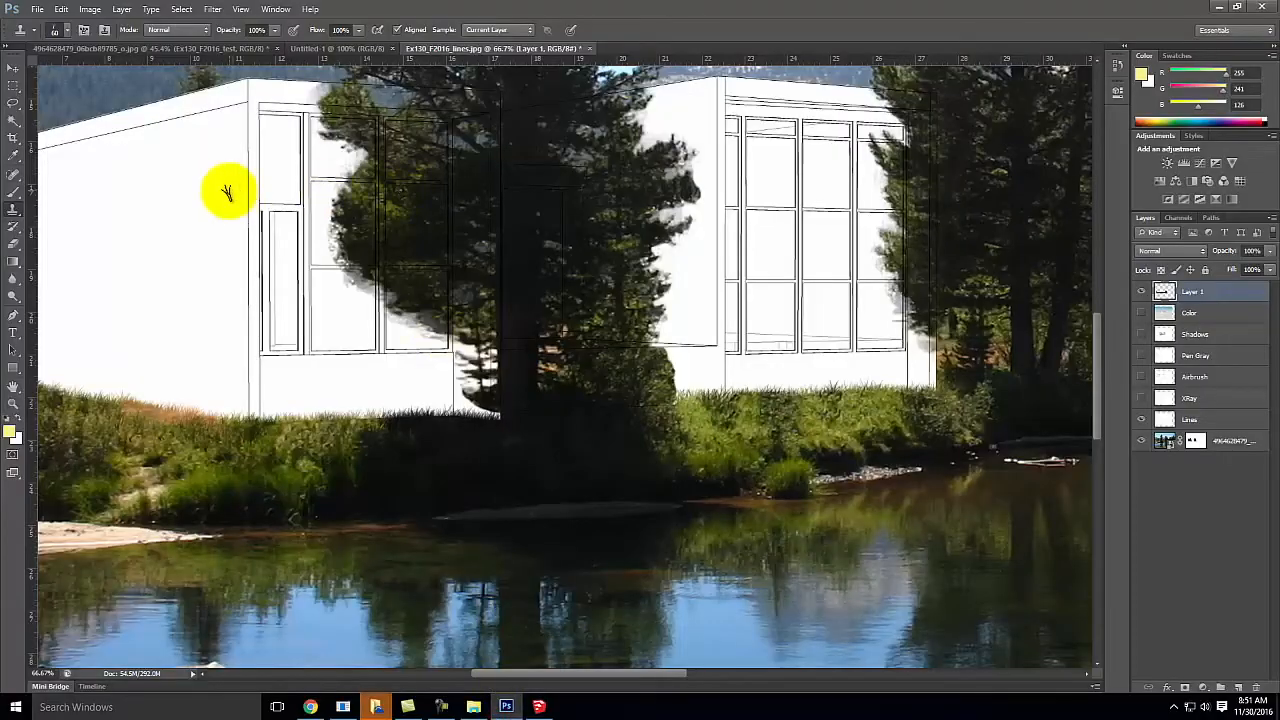
pyautogui.press('space')
pyautogui.moveTo(300, 243); pyautogui.dragTo(512, 277)
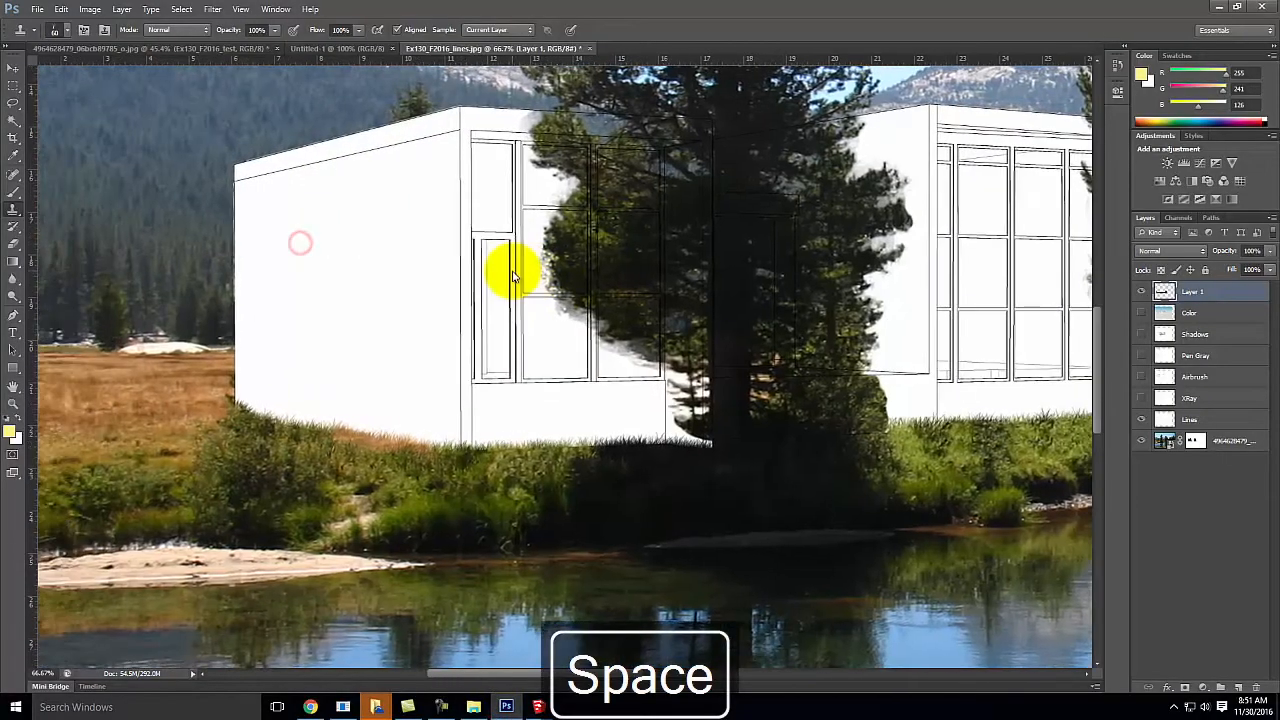
pyautogui.click(37, 10)
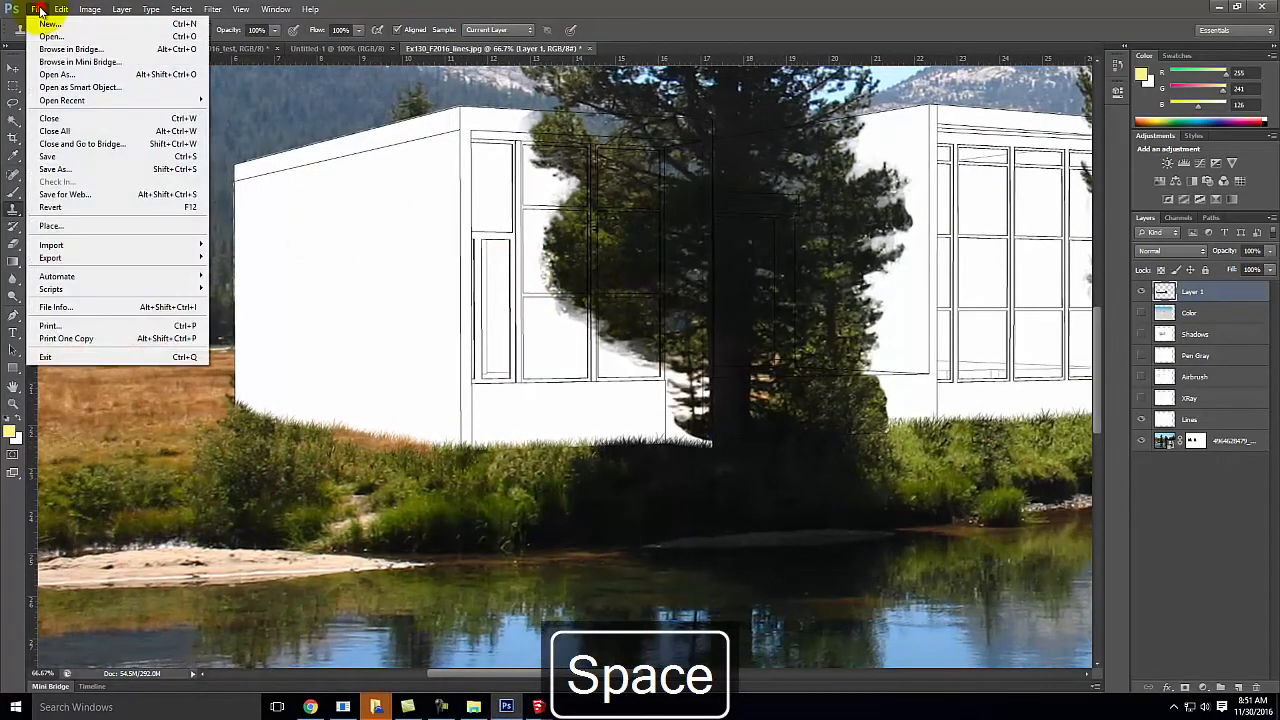
pyautogui.click(88, 226)
pyautogui.click(543, 177)
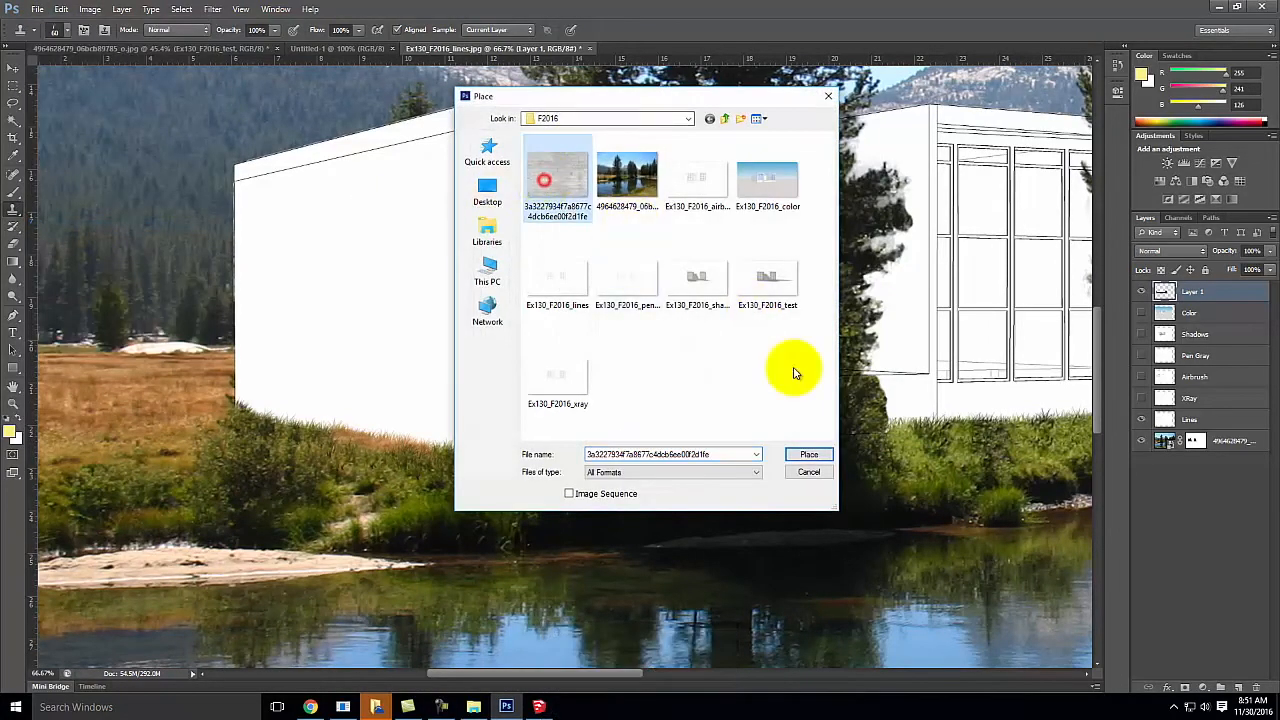
pyautogui.click(807, 455)
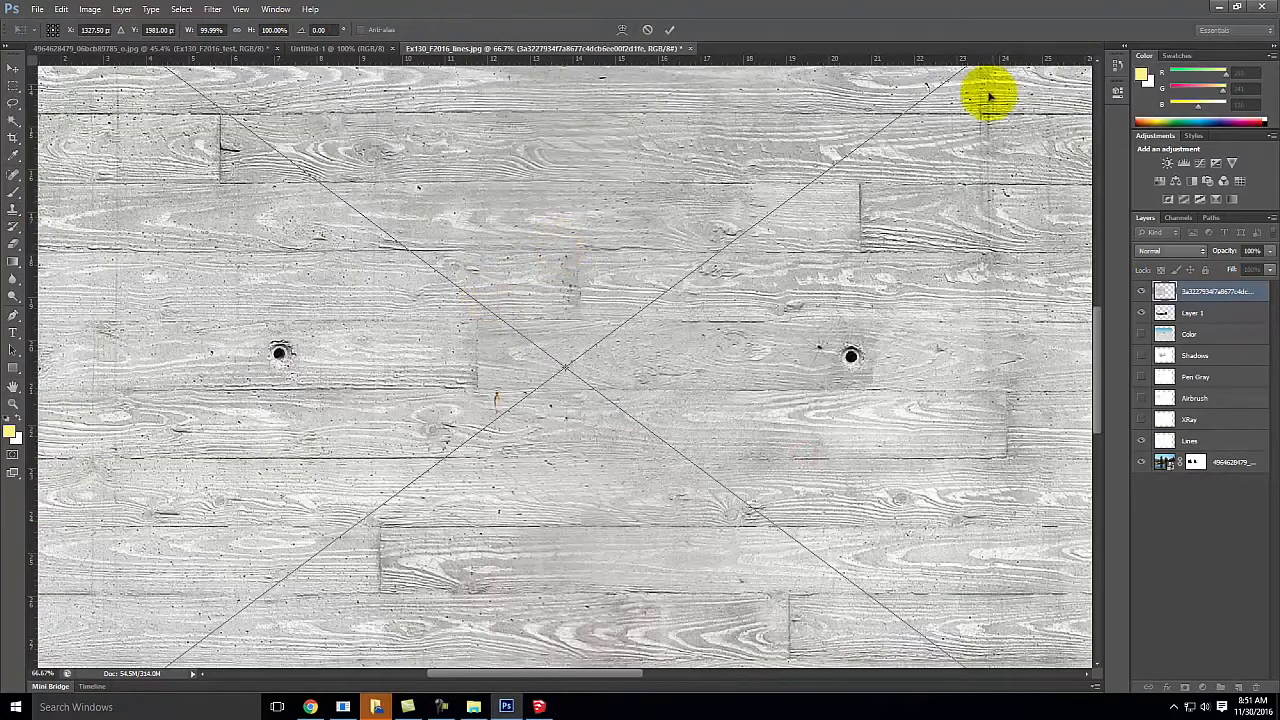
# - Scale the placed concrete texture to about 31% and move it over the upper part of the building's left wall
pyautogui.hotkey('ctrl', '-')
pyautogui.hotkey('ctrl', '-')
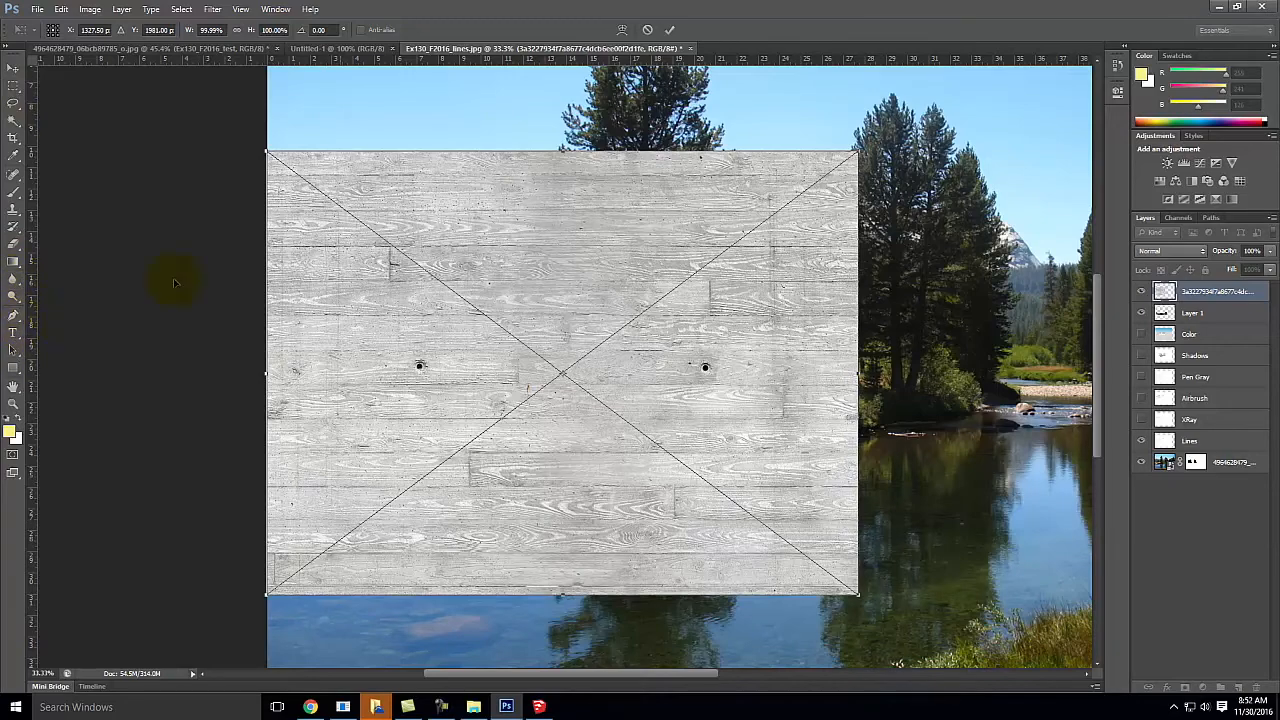
pyautogui.moveTo(856, 150); pyautogui.dragTo(516, 318)
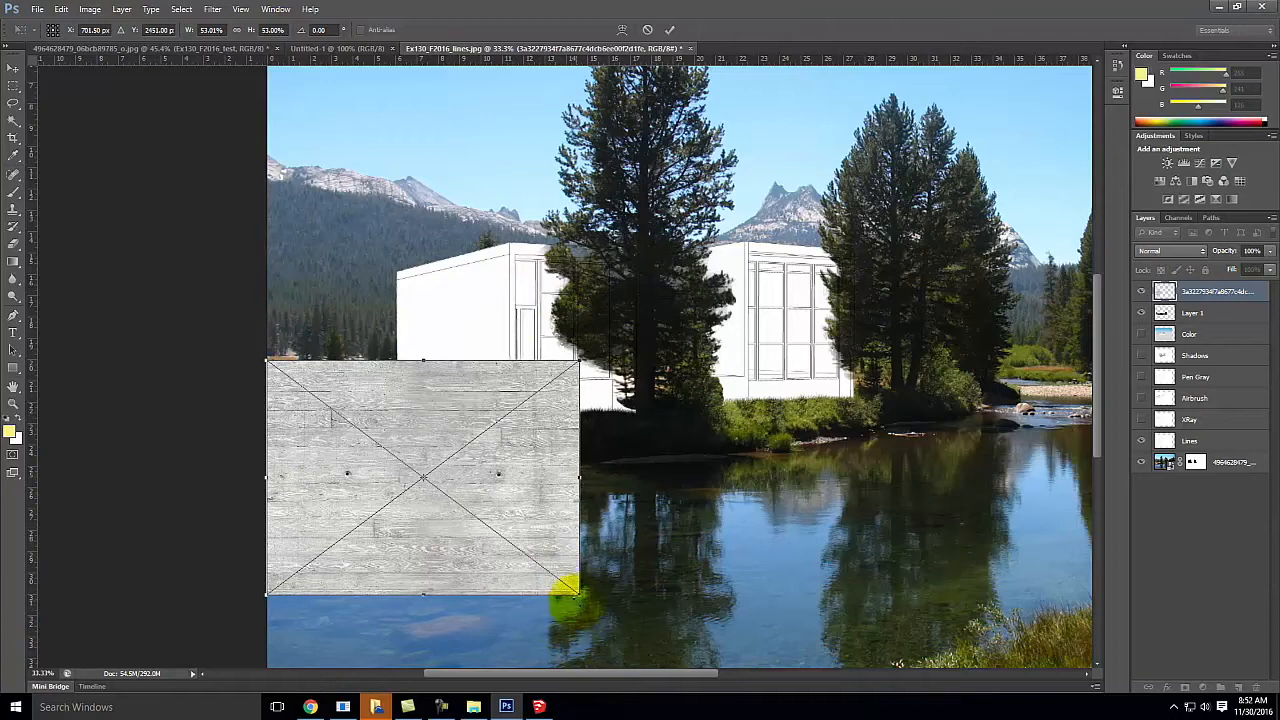
pyautogui.moveTo(578, 592); pyautogui.dragTo(449, 496)
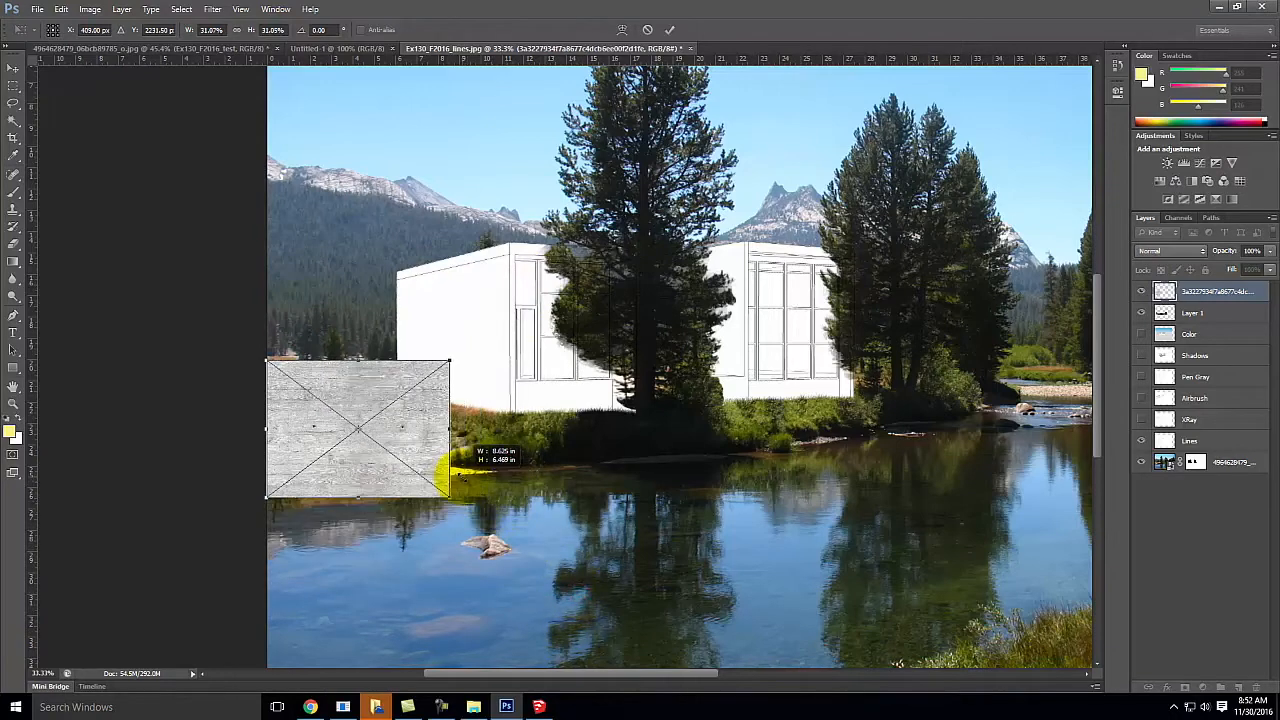
pyautogui.moveTo(413, 410); pyautogui.dragTo(473, 291)
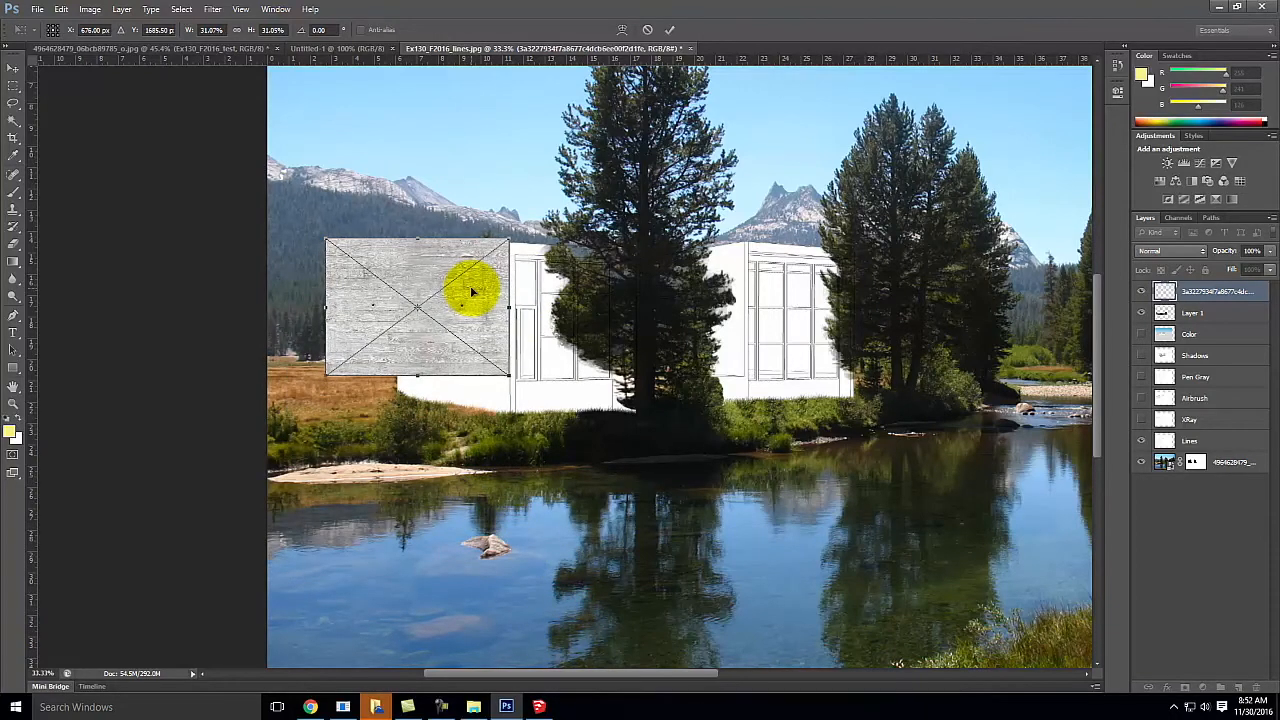
# - Scale the concrete texture down to about 18.7%, align it with the left wall's upper front corner, and commit the placement
pyautogui.hotkey('ctrl', '=')
pyautogui.hotkey('ctrl', '=')
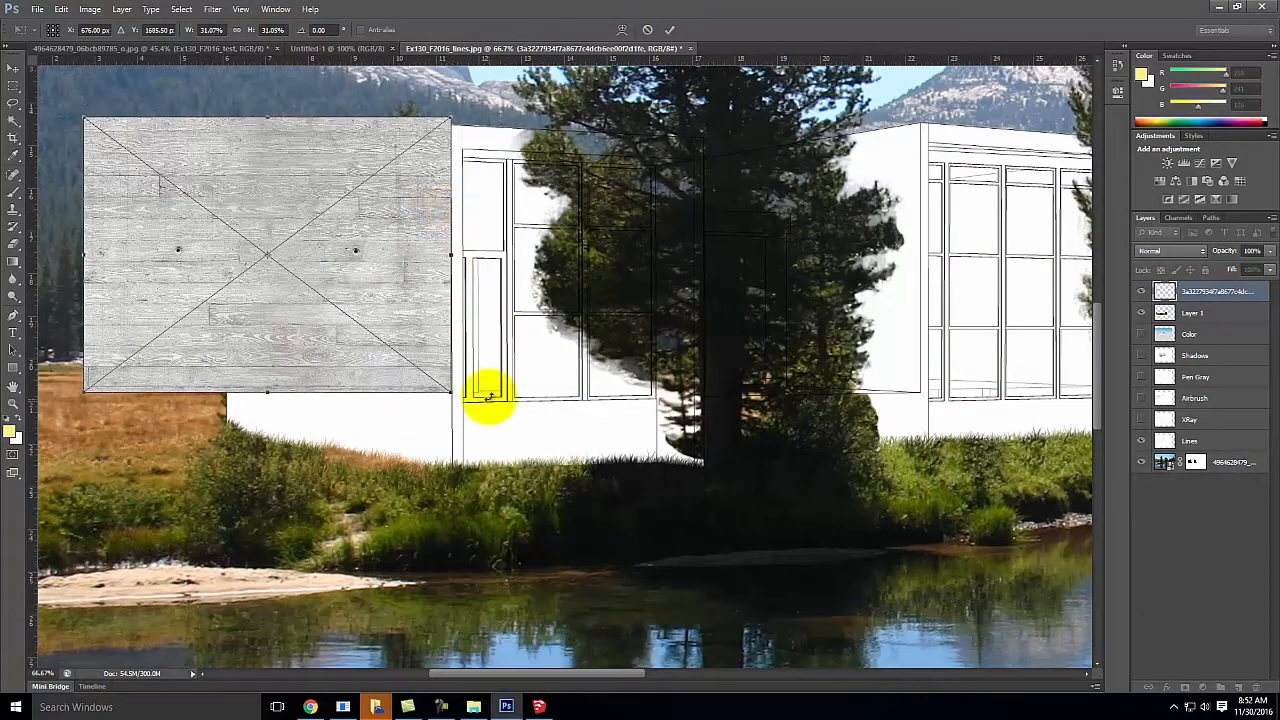
pyautogui.moveTo(449, 390); pyautogui.dragTo(380, 300)
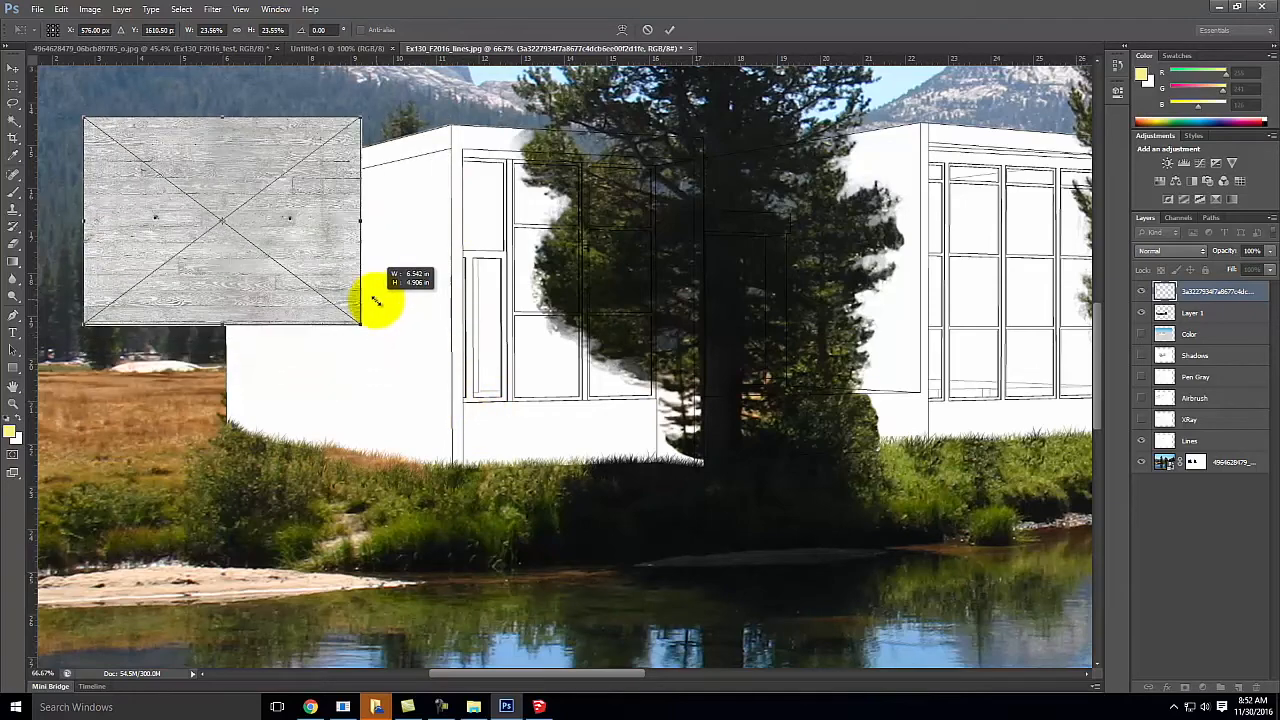
pyautogui.moveTo(320, 186); pyautogui.dragTo(419, 204)
pyautogui.moveTo(450, 329); pyautogui.dragTo(398, 282)
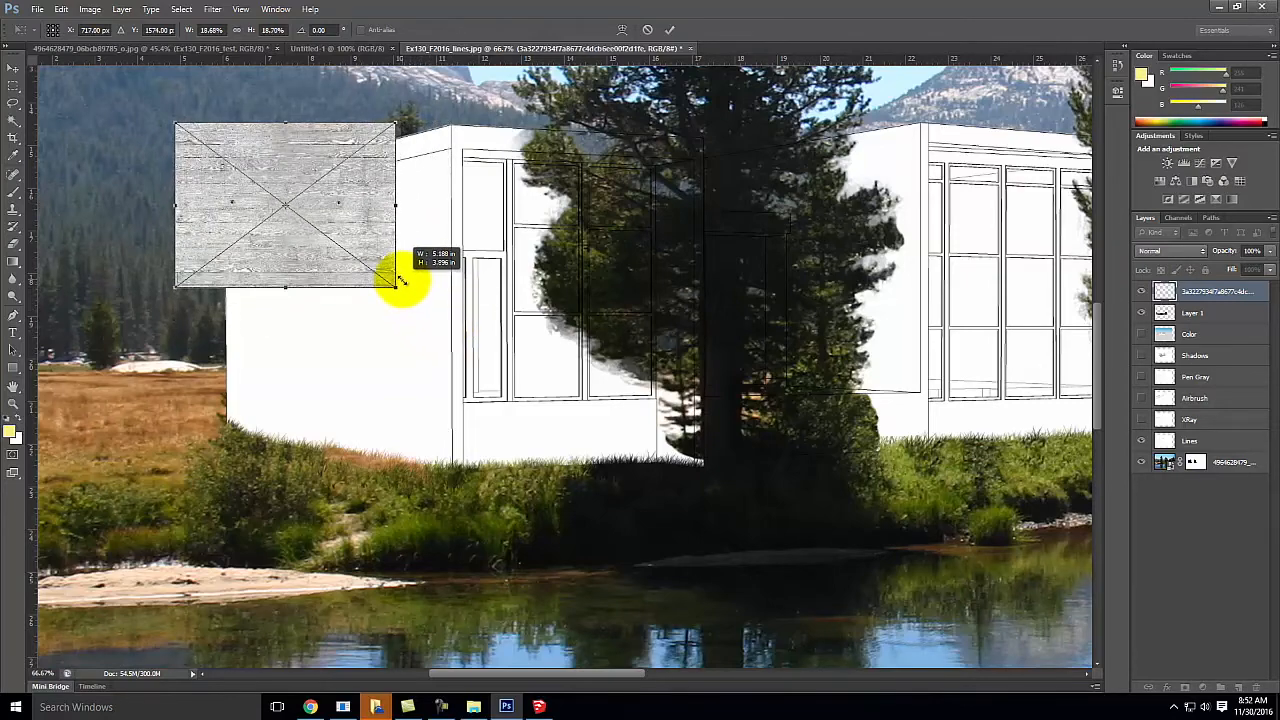
pyautogui.moveTo(377, 206); pyautogui.dragTo(430, 212)
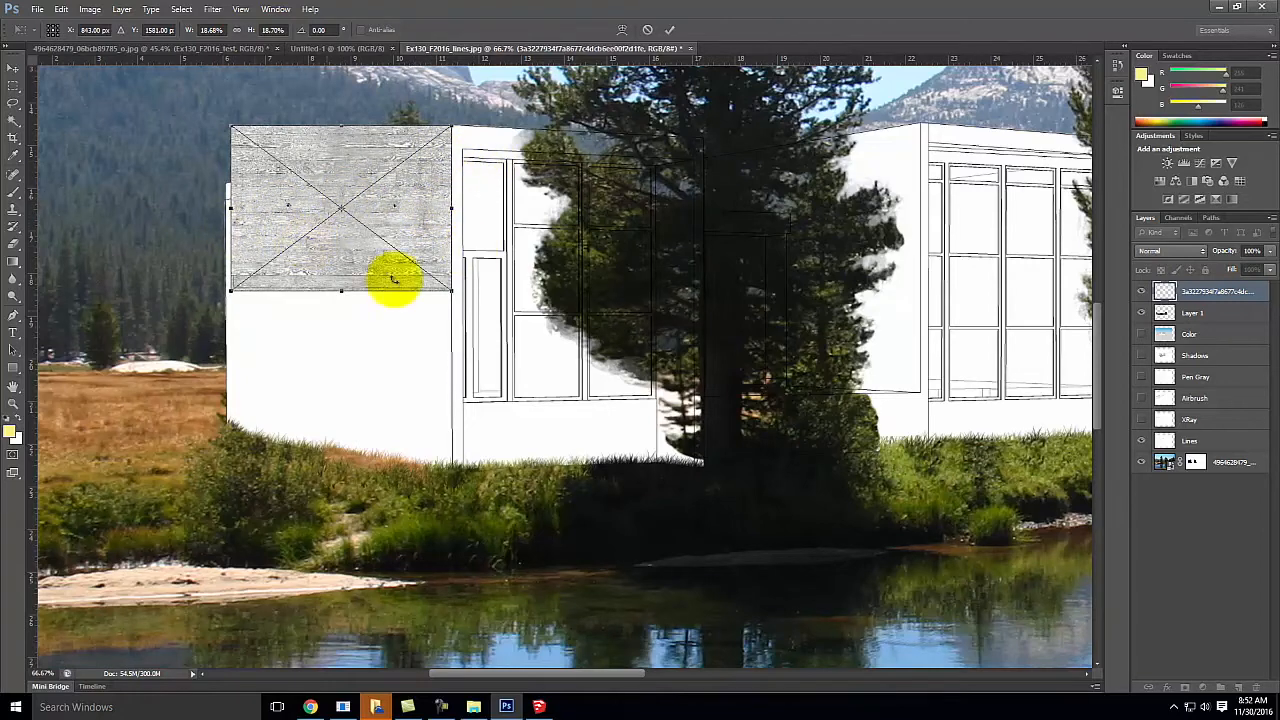
pyautogui.moveTo(405, 197); pyautogui.dragTo(409, 192)
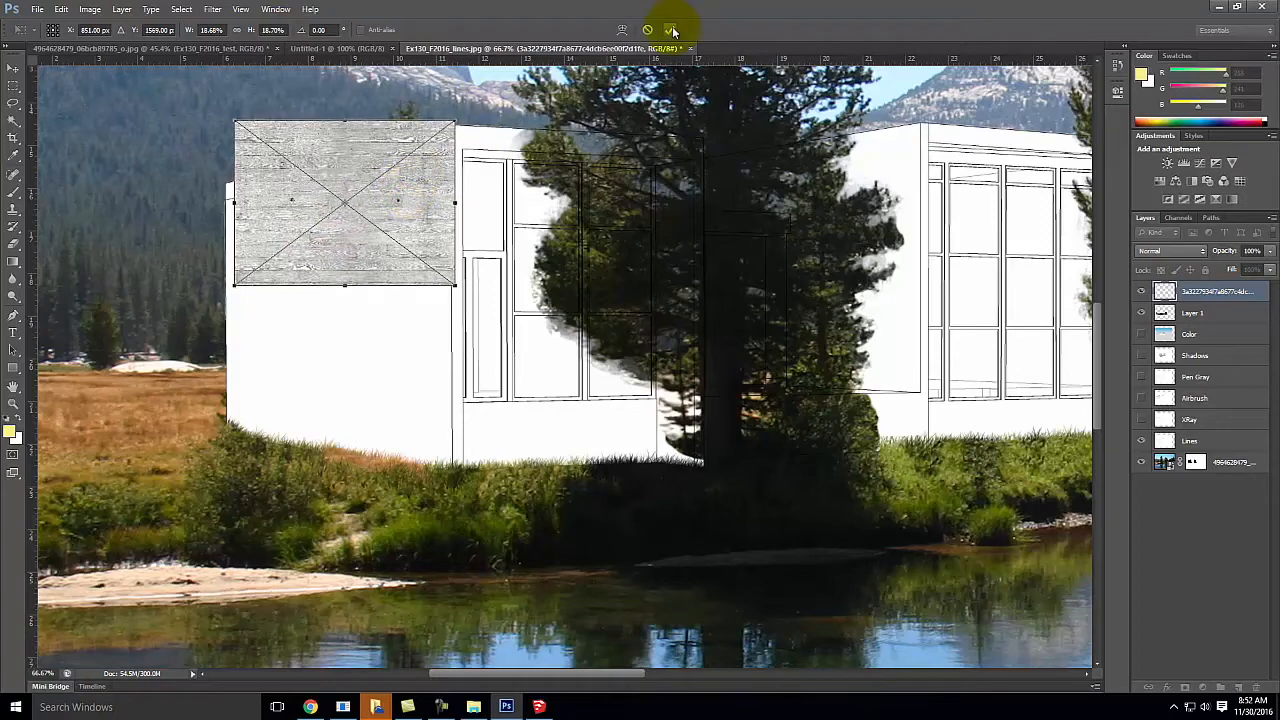
pyautogui.click(671, 30)
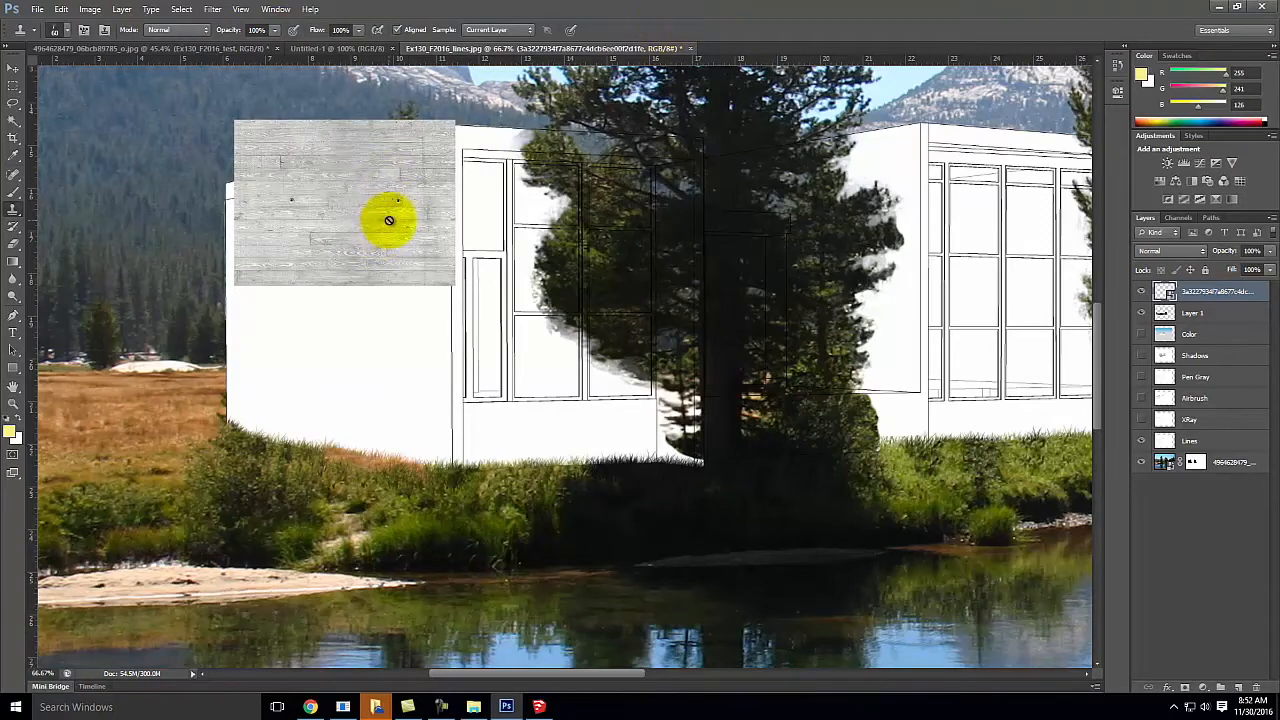
# - Try the Multiply blending mode on the concrete texture layer and set it back to Normal
pyautogui.click(1166, 251)
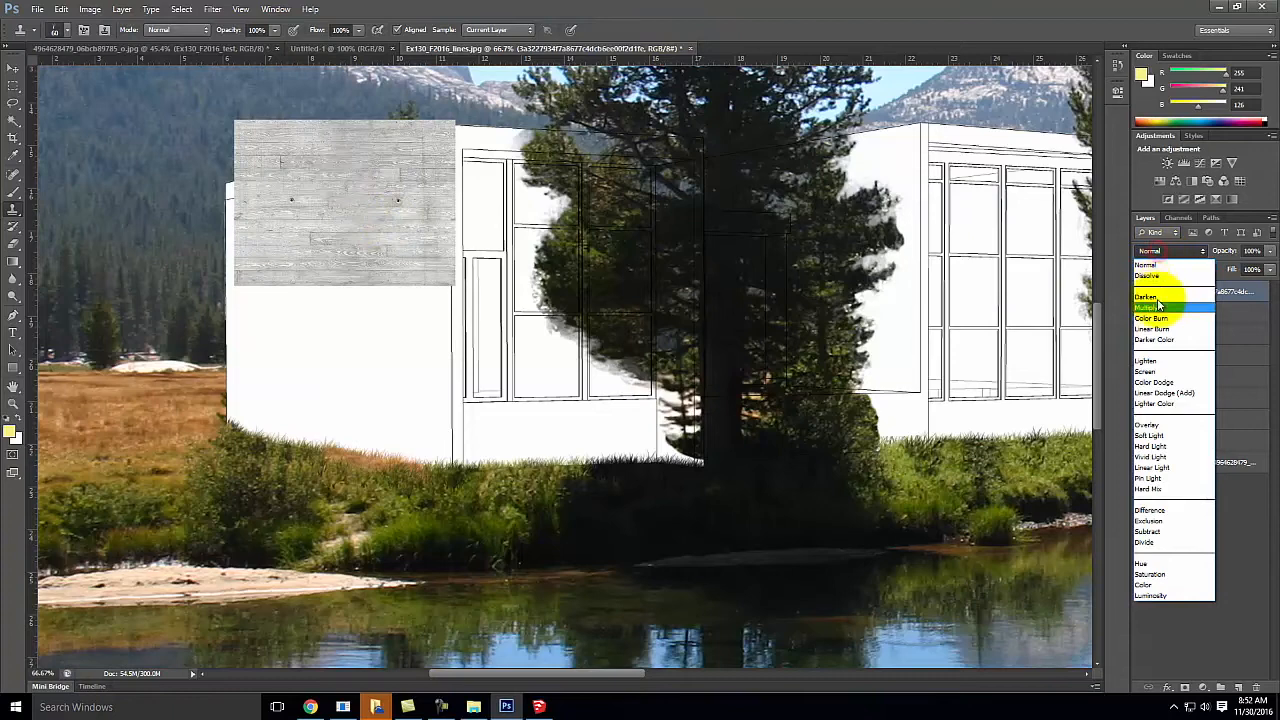
pyautogui.click(1156, 309)
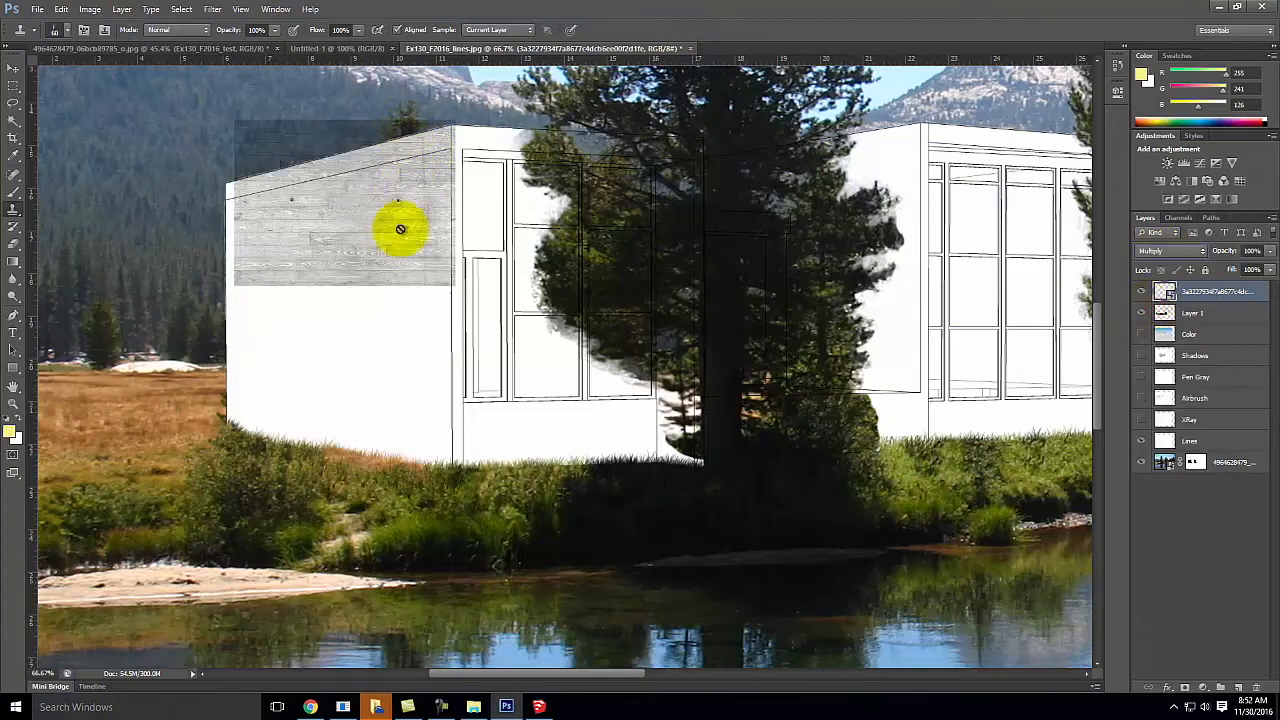
pyautogui.click(1166, 251)
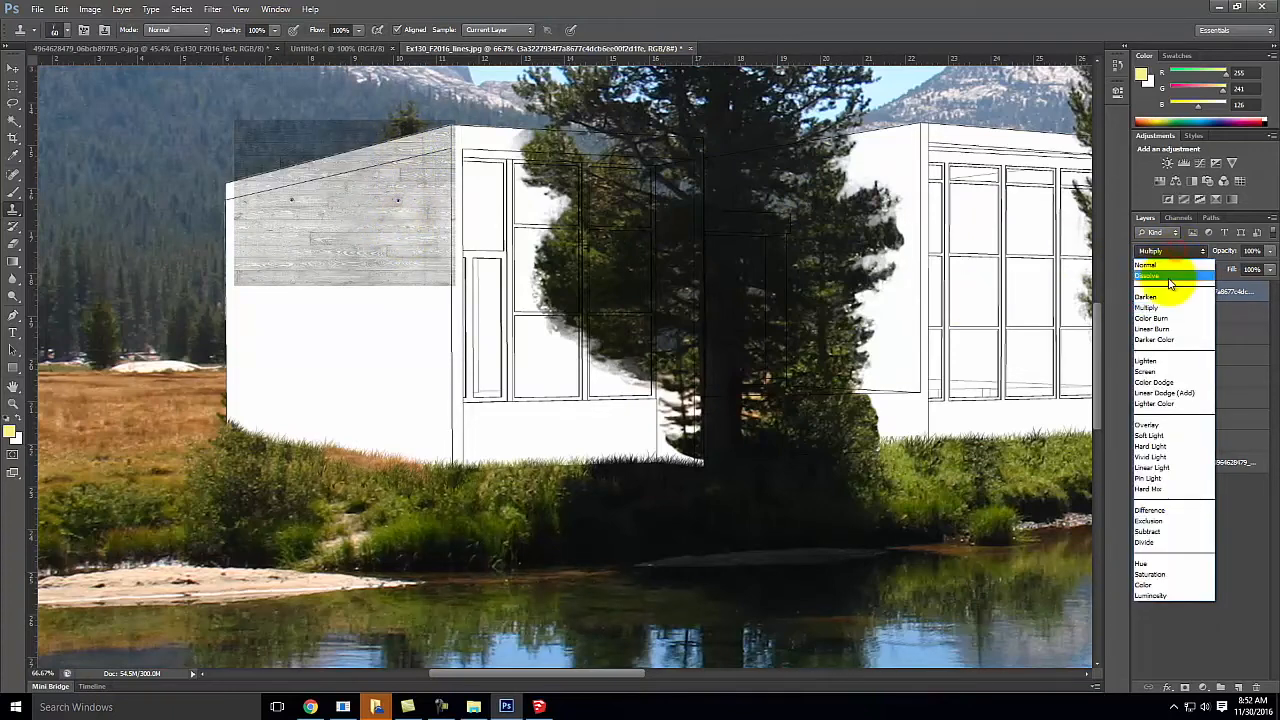
pyautogui.click(1163, 255)
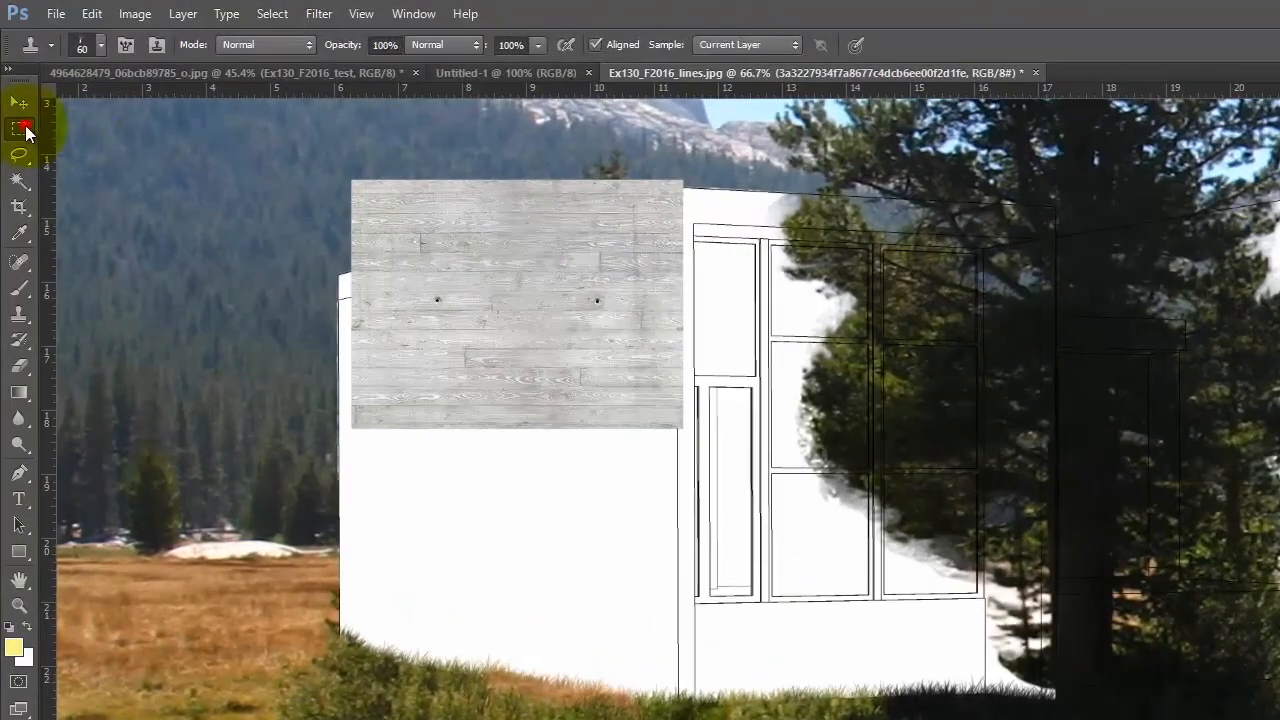
# - Copy the concrete texture with a rectangular selection around it, paste it, and butt the copy against the original's left edge
pyautogui.click(20, 129)
pyautogui.moveTo(333, 160); pyautogui.dragTo(714, 455)
pyautogui.hotkey('ctrl', 'c')
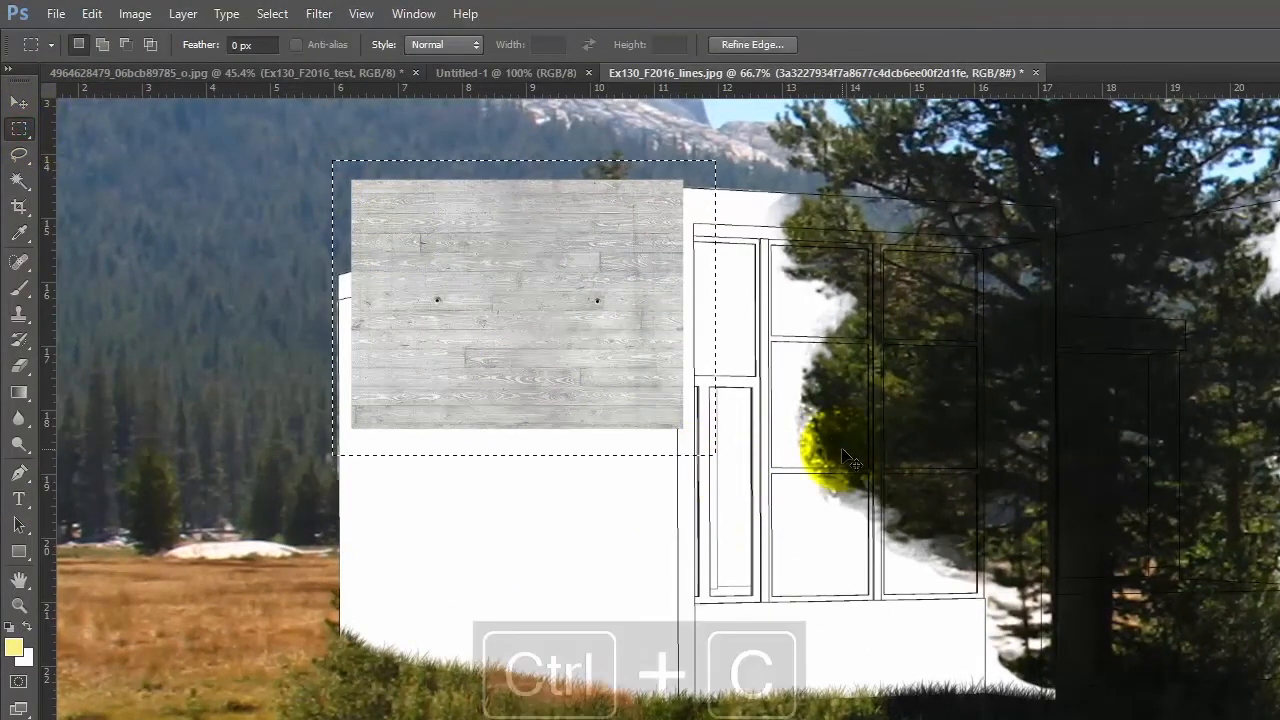
pyautogui.click(493, 378)
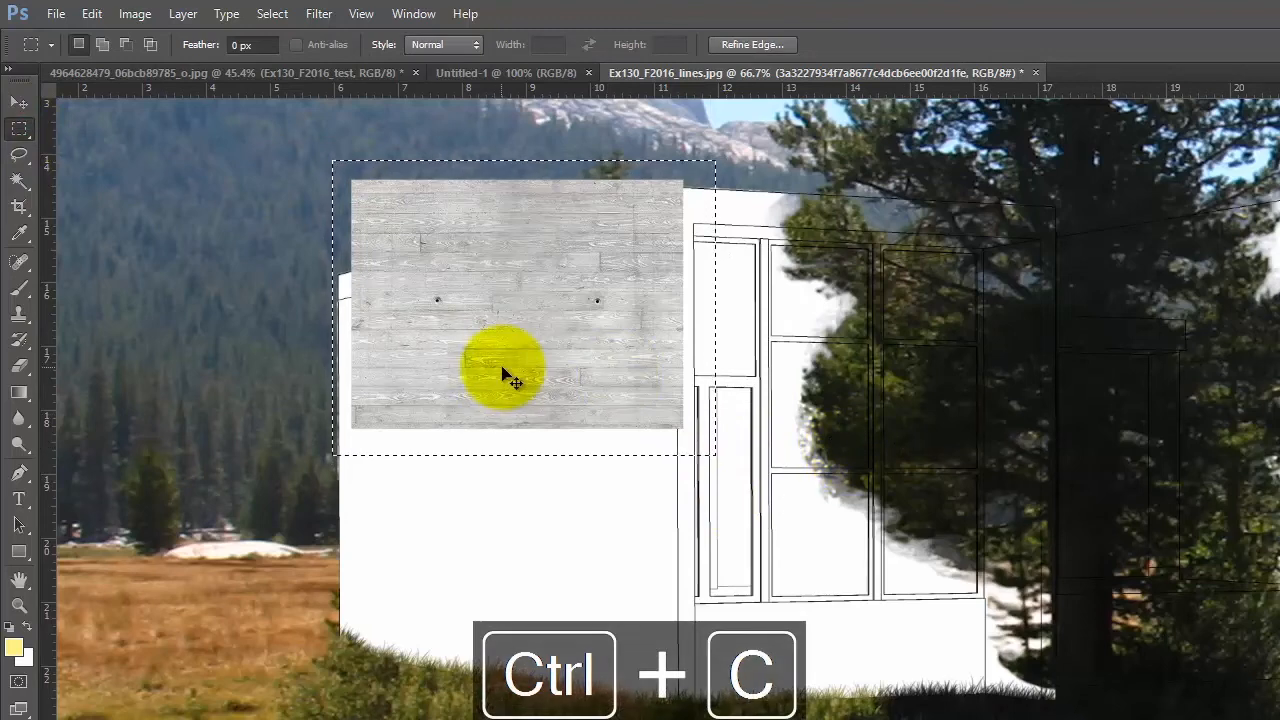
pyautogui.hotkey('ctrl', 'v')
pyautogui.click(18, 103)
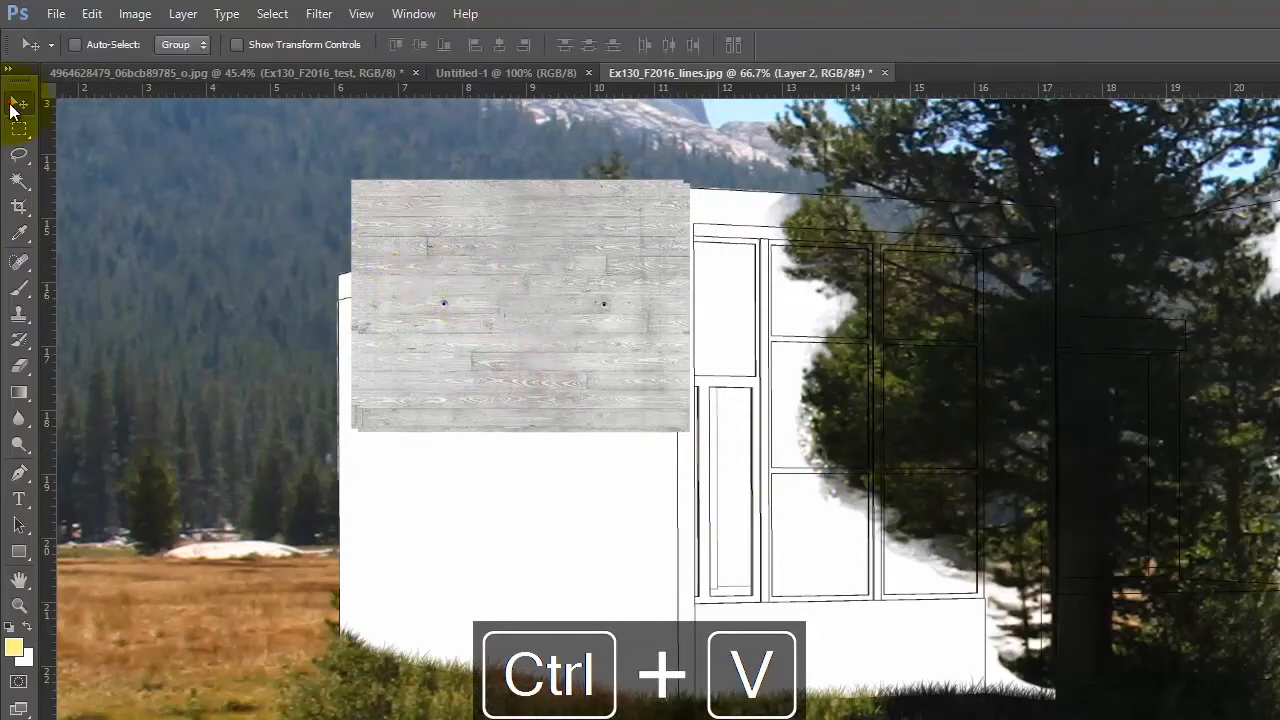
pyautogui.moveTo(594, 320); pyautogui.dragTo(254, 314)
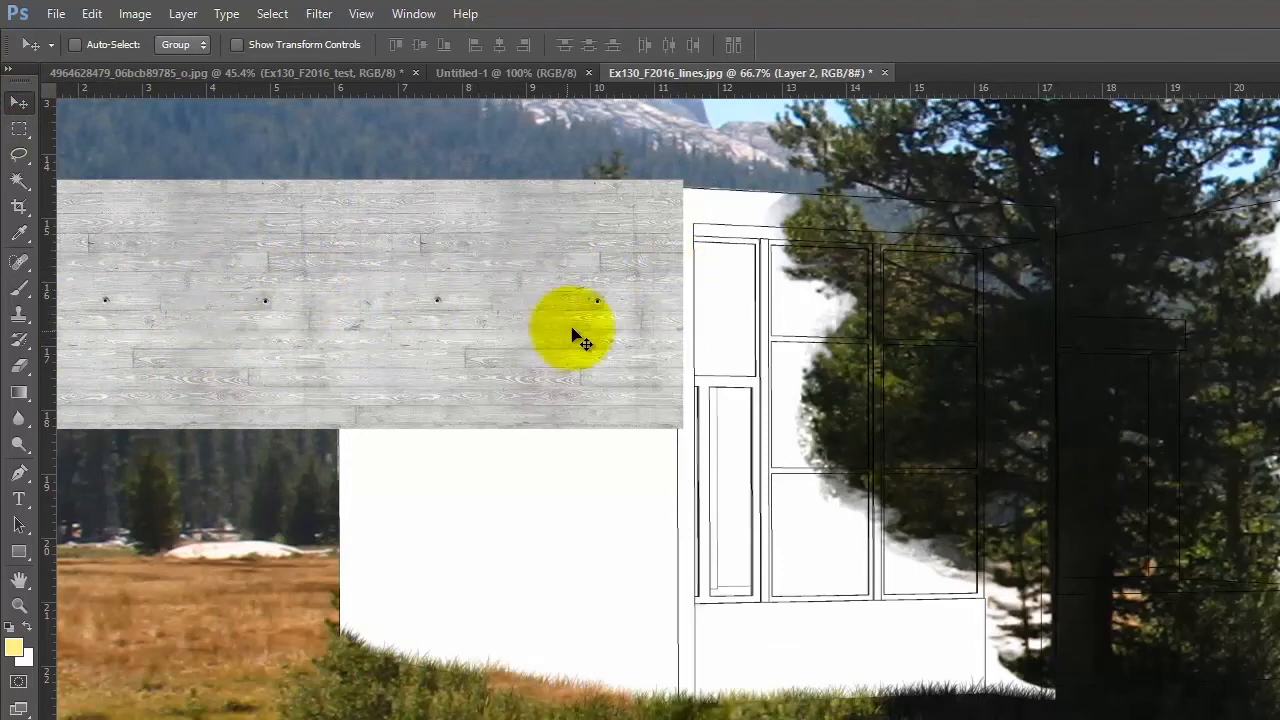
# - Paste another texture copy and align it at the left end of the row, extending past the canvas edge
pyautogui.hotkey('ctrl', '-')
pyautogui.hotkey('ctrl', '-')
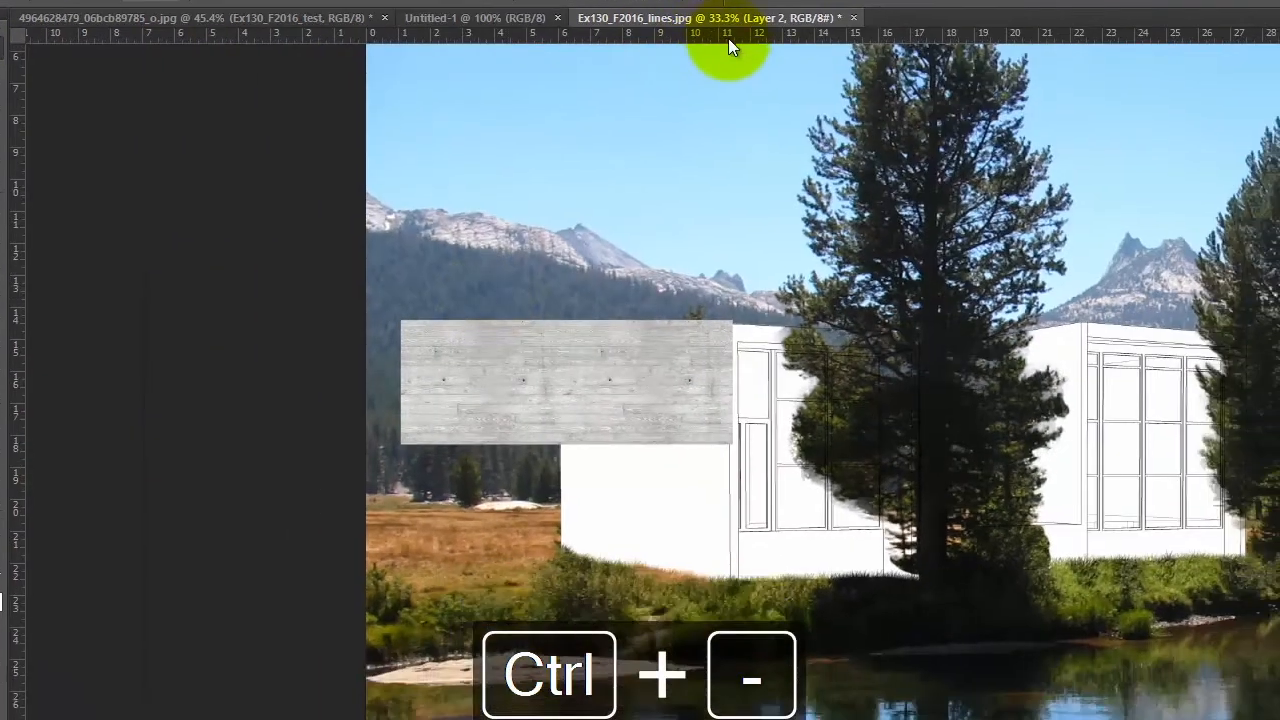
pyautogui.hotkey('ctrl', 'v')
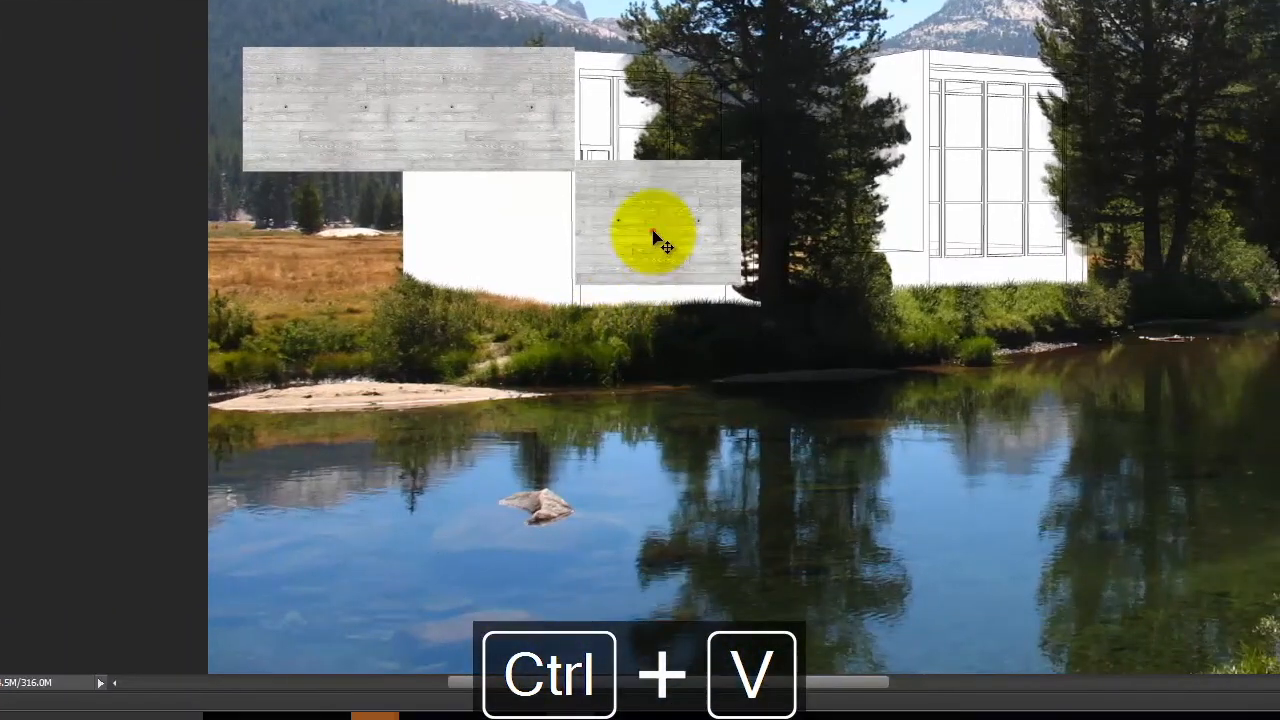
pyautogui.moveTo(660, 240); pyautogui.dragTo(155, 121)
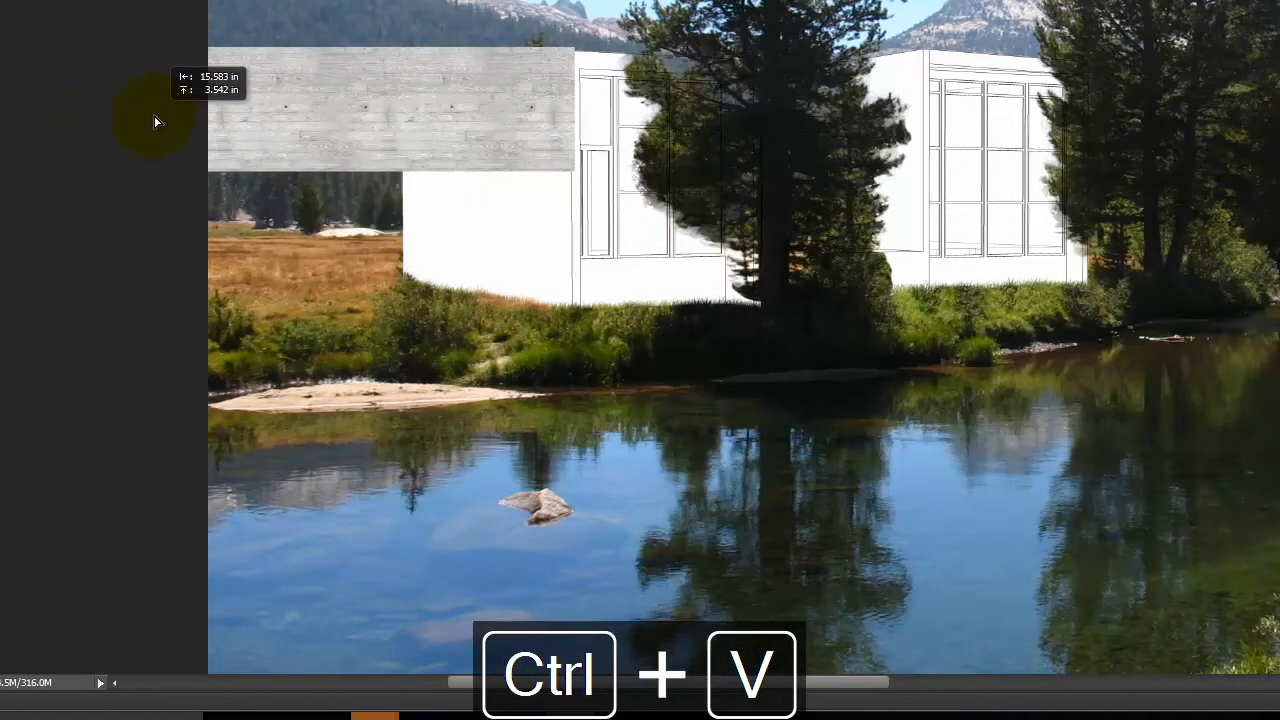
# - Paste three more texture copies and align them as a second row directly beneath the first row
pyautogui.hotkey('ctrl', 'v')
pyautogui.moveTo(523, 194); pyautogui.dragTo(543, 226)
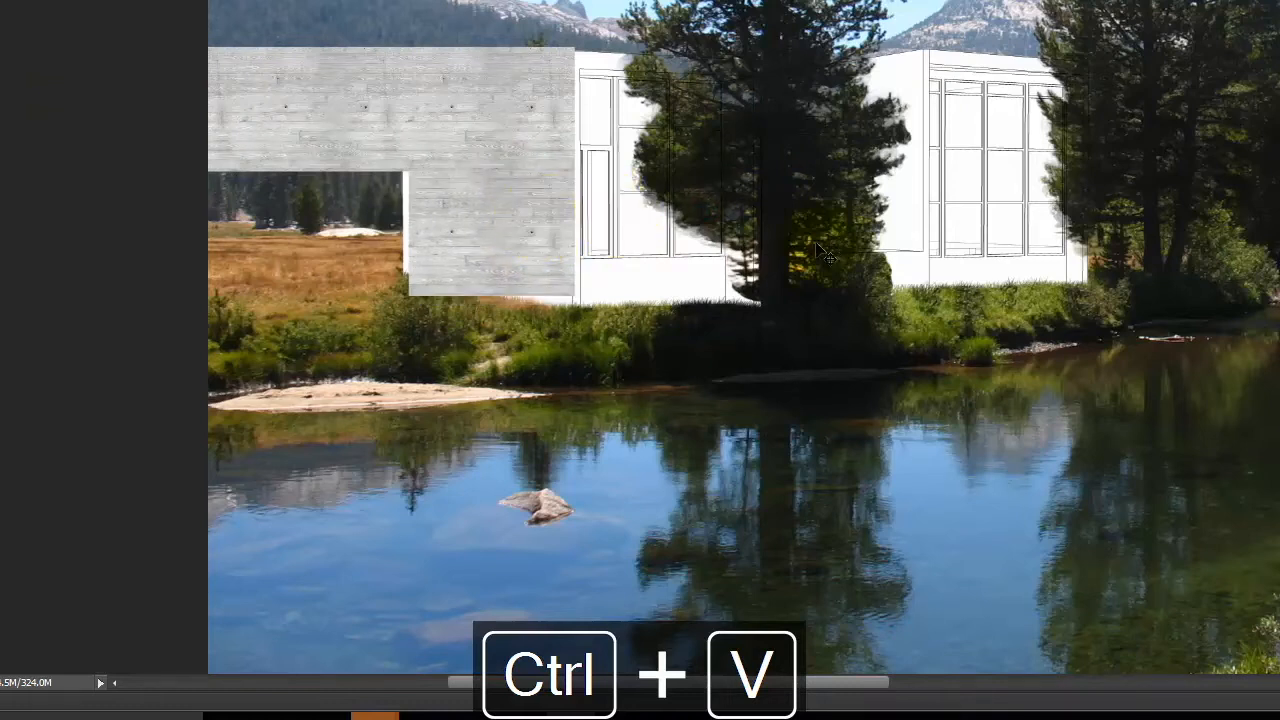
pyautogui.hotkey('ctrl', 'v')
pyautogui.moveTo(674, 214); pyautogui.dragTo(350, 236)
pyautogui.hotkey('ctrl', 'v')
pyautogui.moveTo(640, 215); pyautogui.dragTo(144, 229)
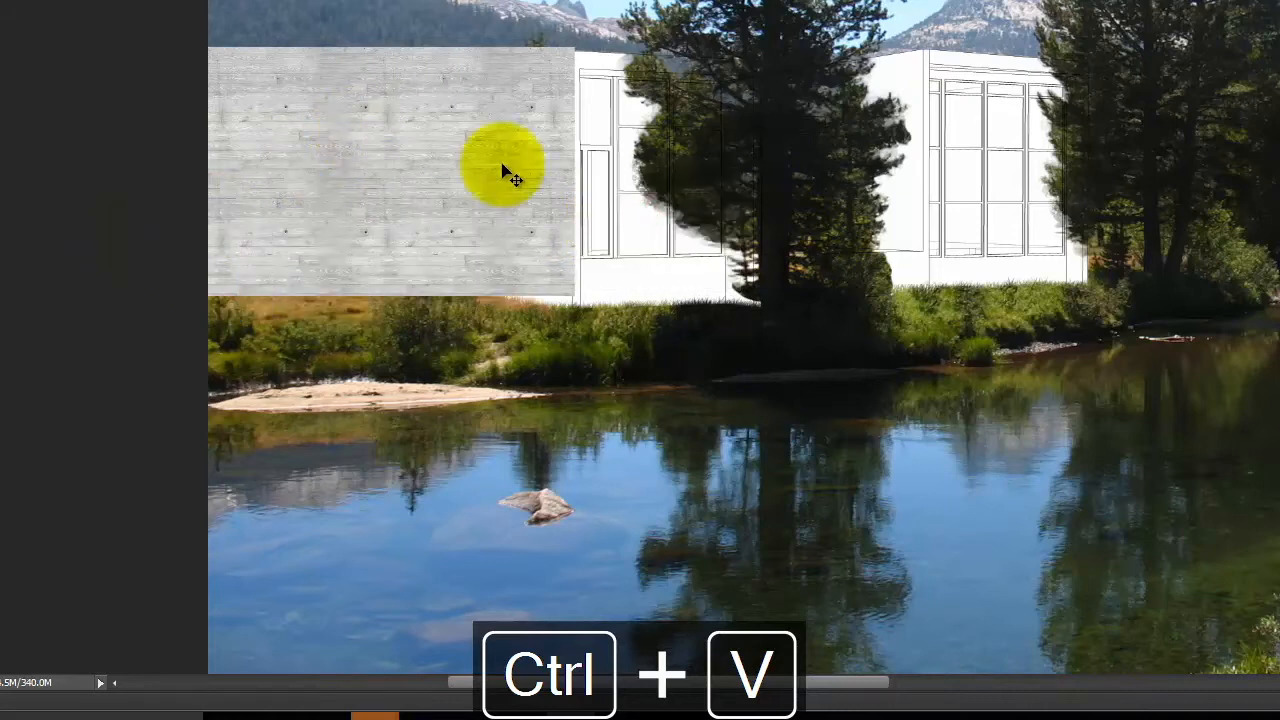
# - Paste further texture copies and align them as a third row beneath the second, covering the wall's full height
pyautogui.hotkey('ctrl', 'v')
pyautogui.moveTo(645, 245); pyautogui.dragTo(478, 377)
pyautogui.moveTo(483, 376); pyautogui.dragTo(203, 345)
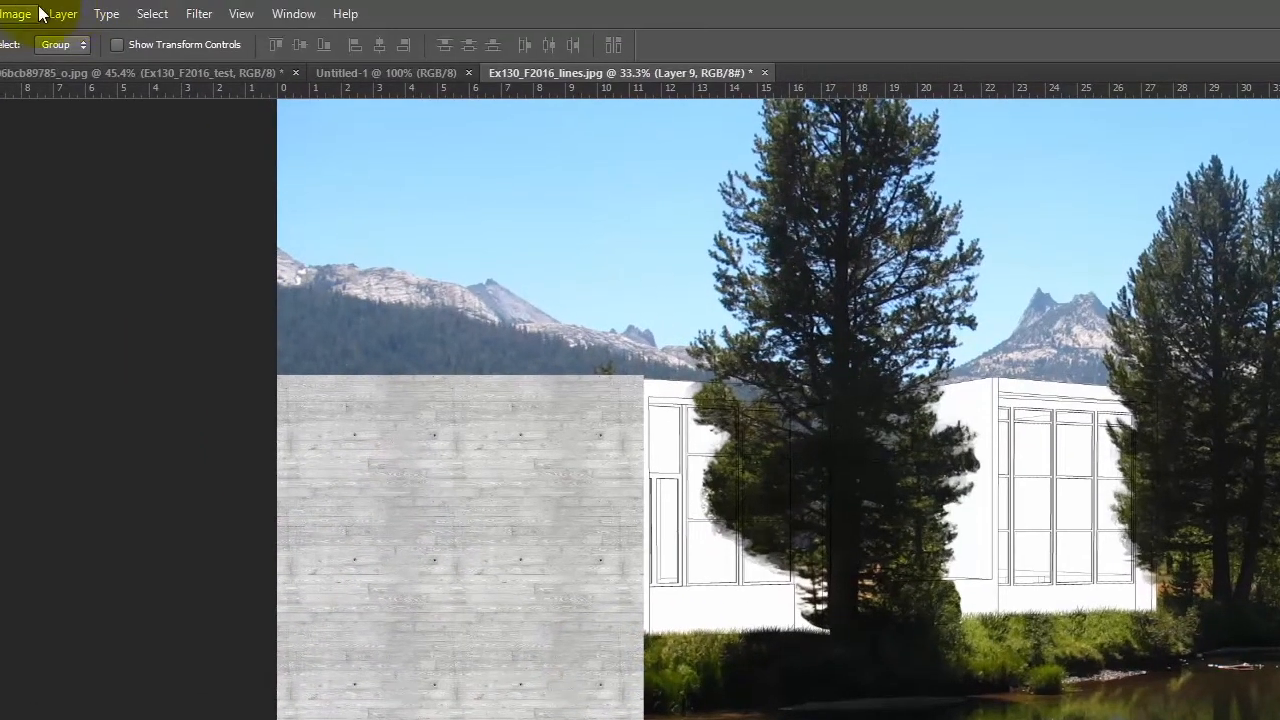
# - Enlarge the canvas width to 60 inches, keeping the centre anchor
pyautogui.click(30, 13)
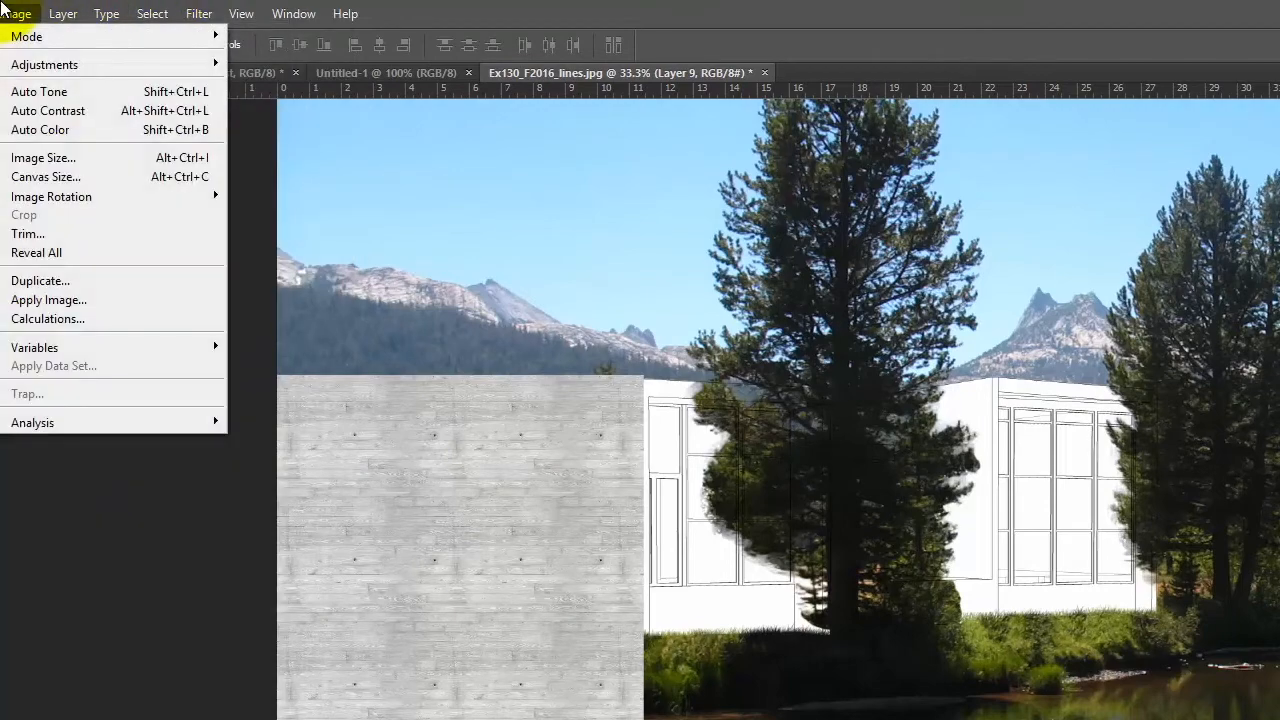
pyautogui.click(40, 176)
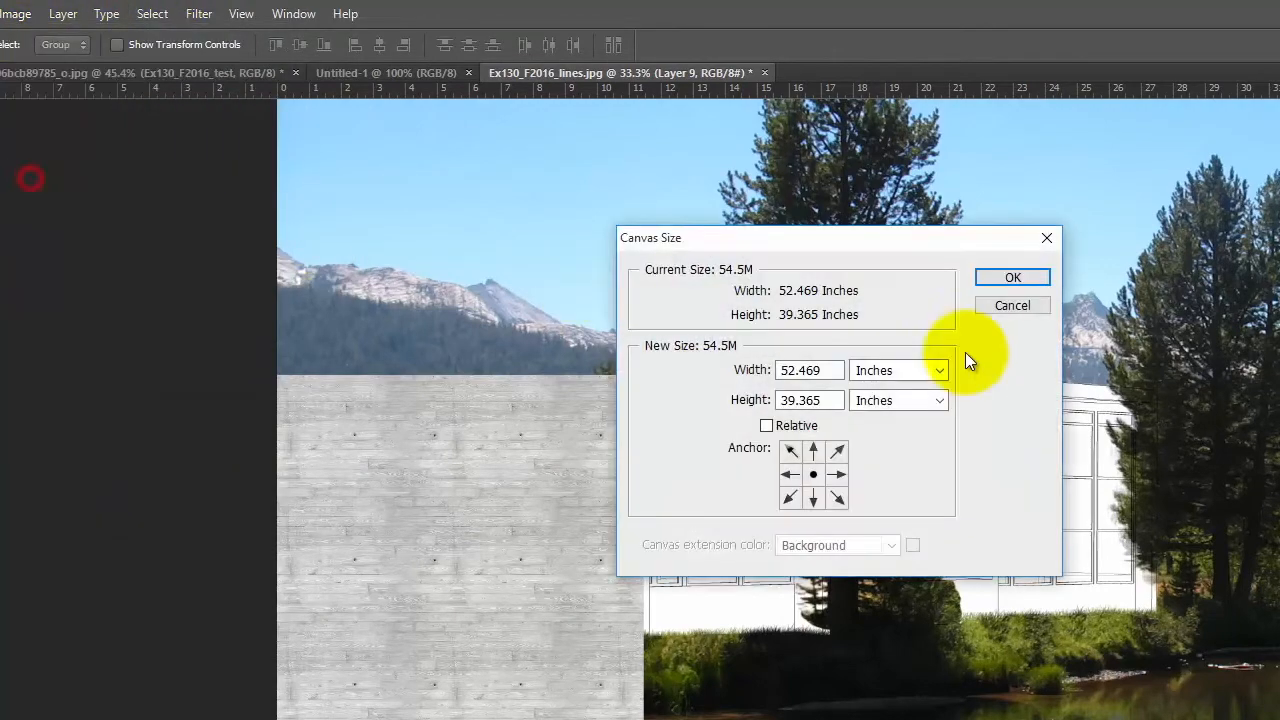
pyautogui.doubleClick(833, 370)
pyautogui.write('60')
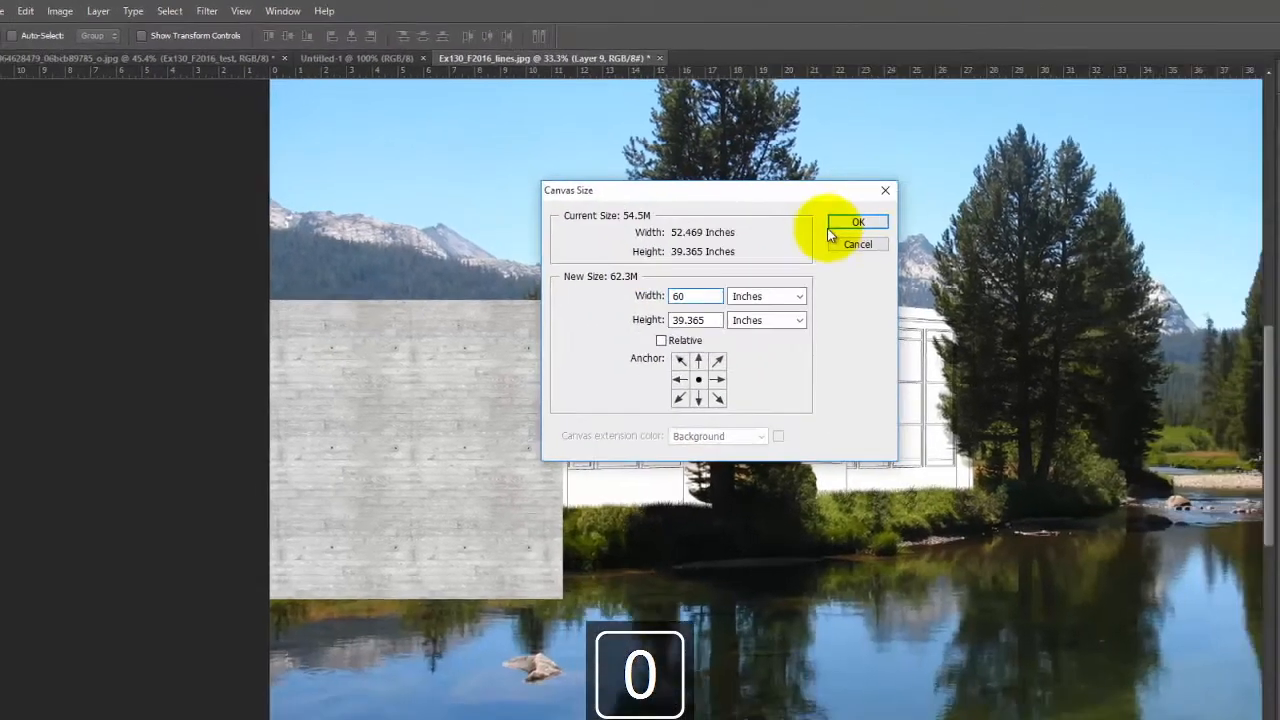
pyautogui.click(845, 224)
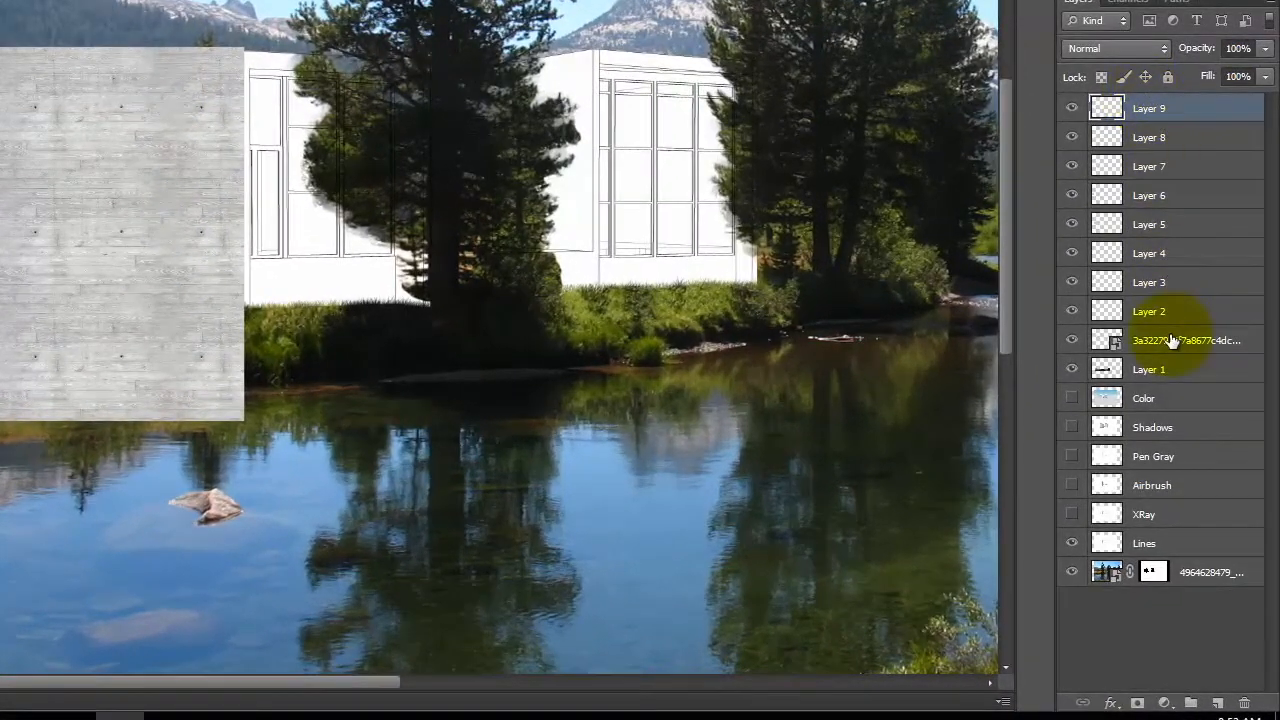
# - Merge the placed concrete texture layer and its copies, Layer 2 through Layer 9, into a single layer
pyautogui.click(1172, 340)
pyautogui.keyDown('shift'); pyautogui.click(1204, 110); pyautogui.keyUp('shift')
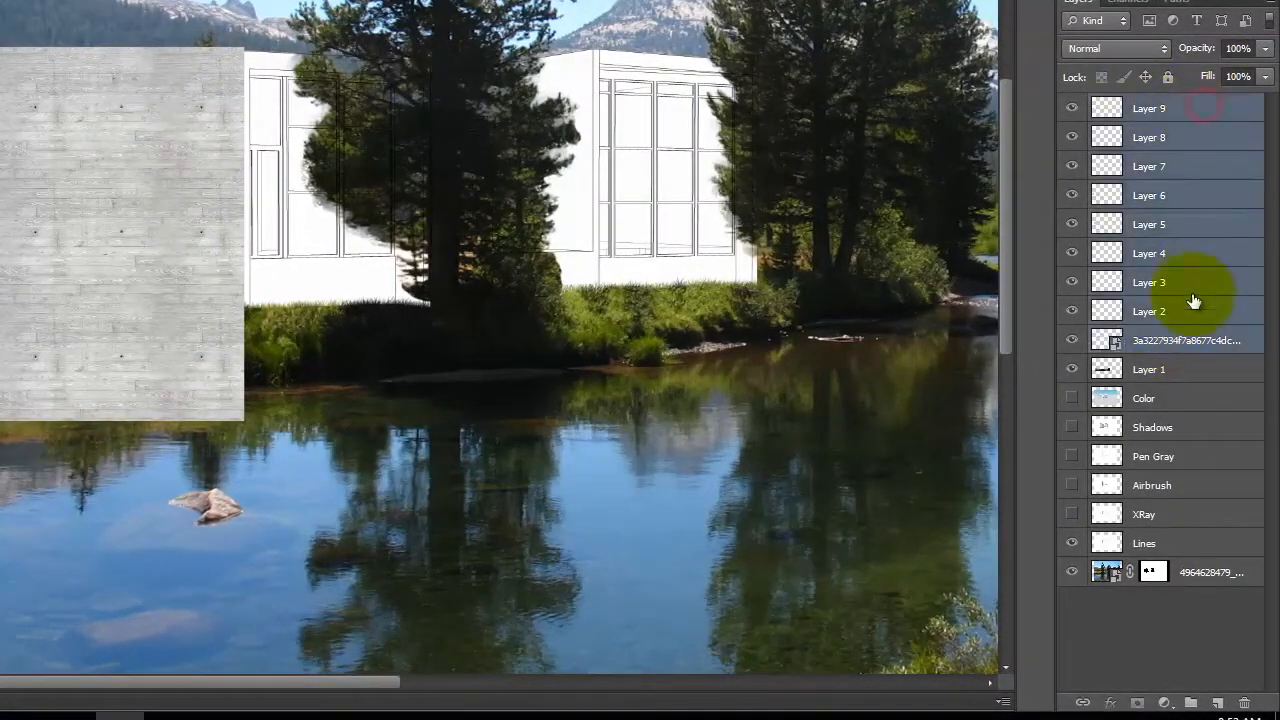
pyautogui.rightClick(1174, 109)
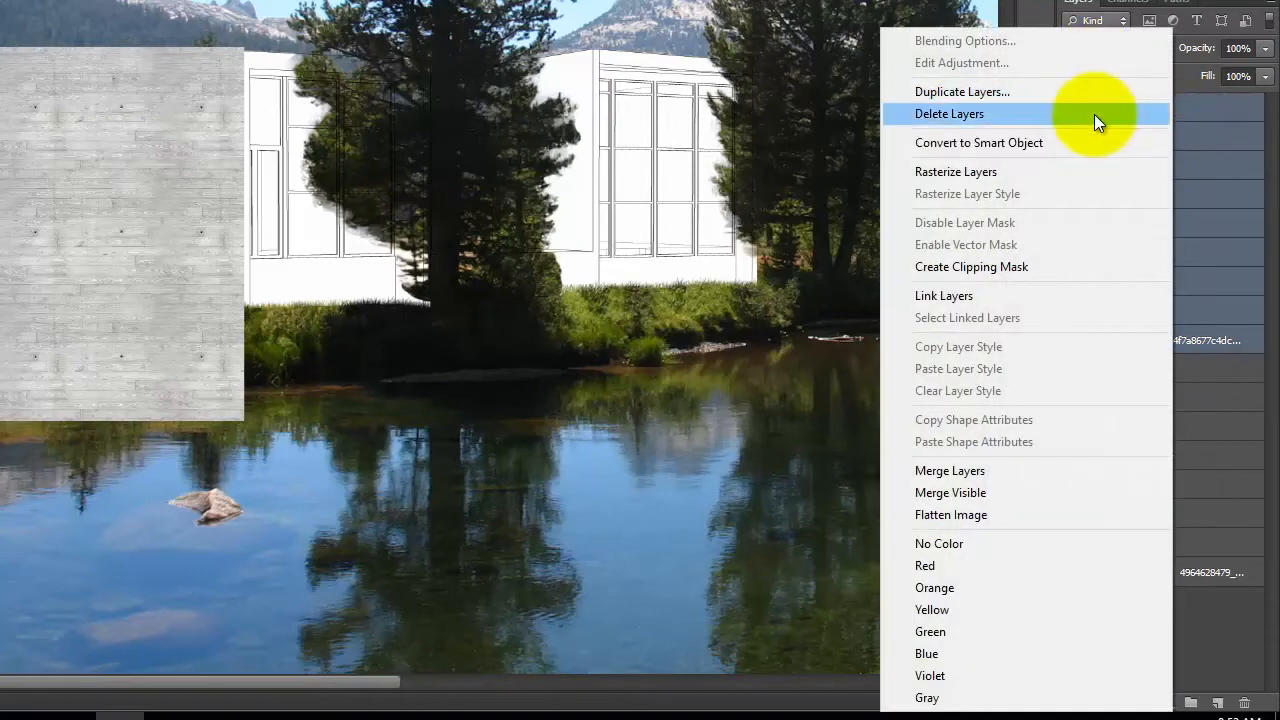
pyautogui.click(1079, 475)
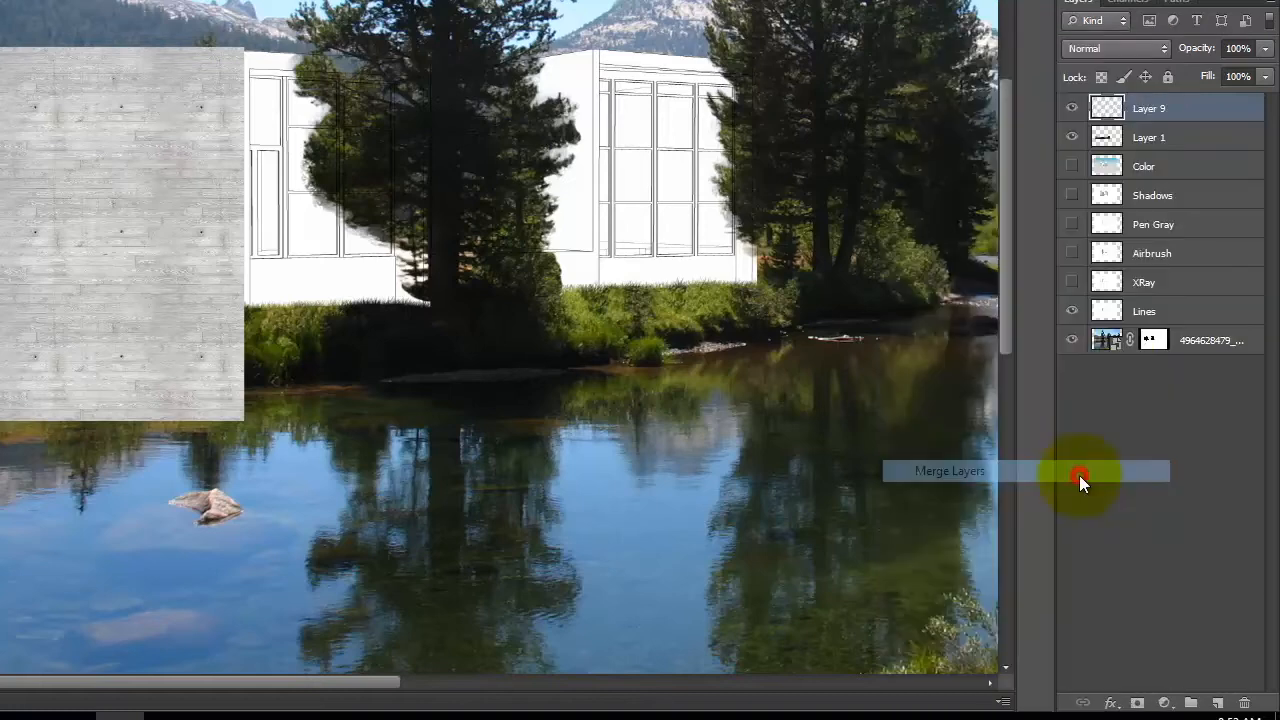
# - Rename the merged texture layer as Concrete Texture 1
pyautogui.doubleClick(1157, 110)
pyautogui.write('Concrete Texture')
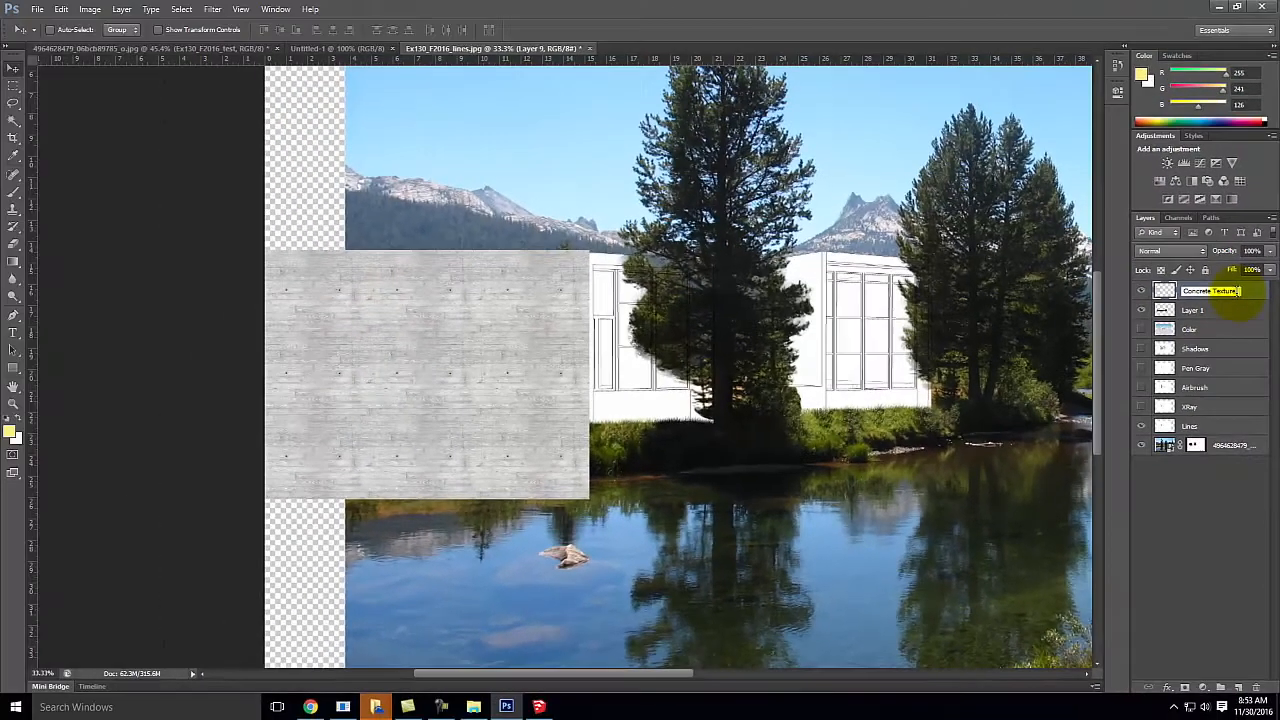
pyautogui.write(' 1')
pyautogui.click(1253, 537)
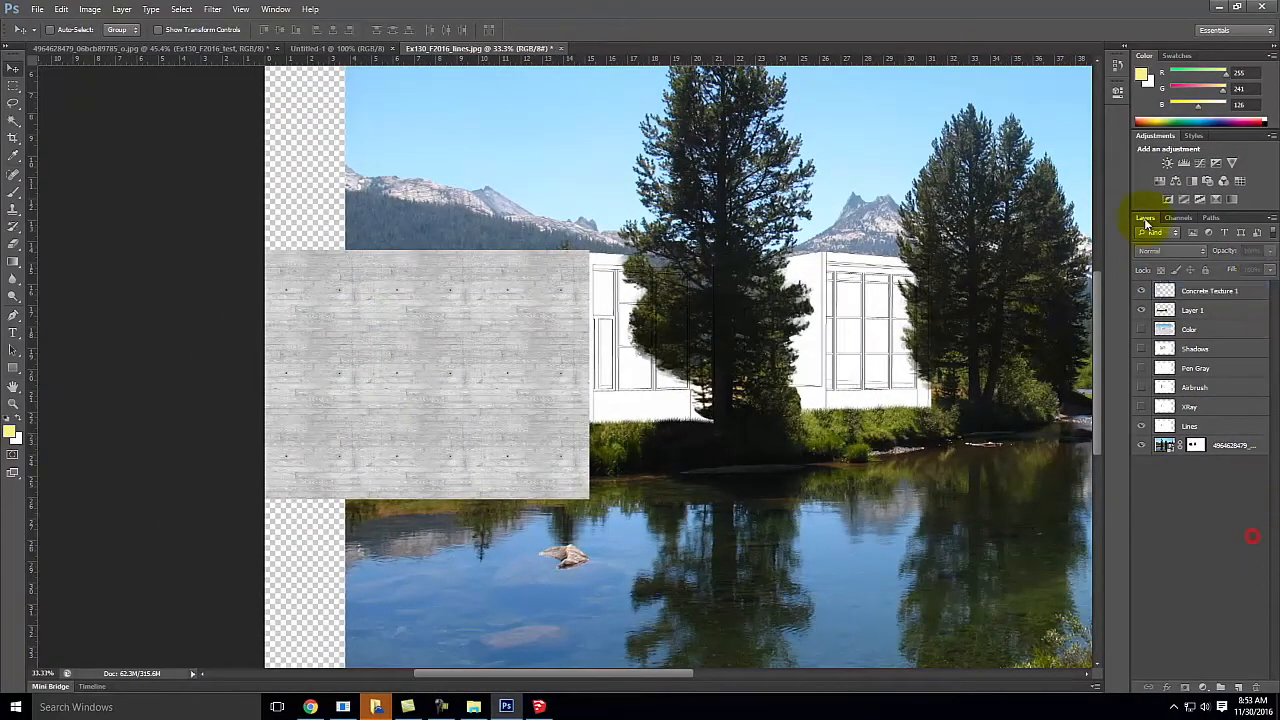
# - Lower the Concrete Texture 1 layer's opacity to 61% so the building shows through it
pyautogui.click(1196, 289)
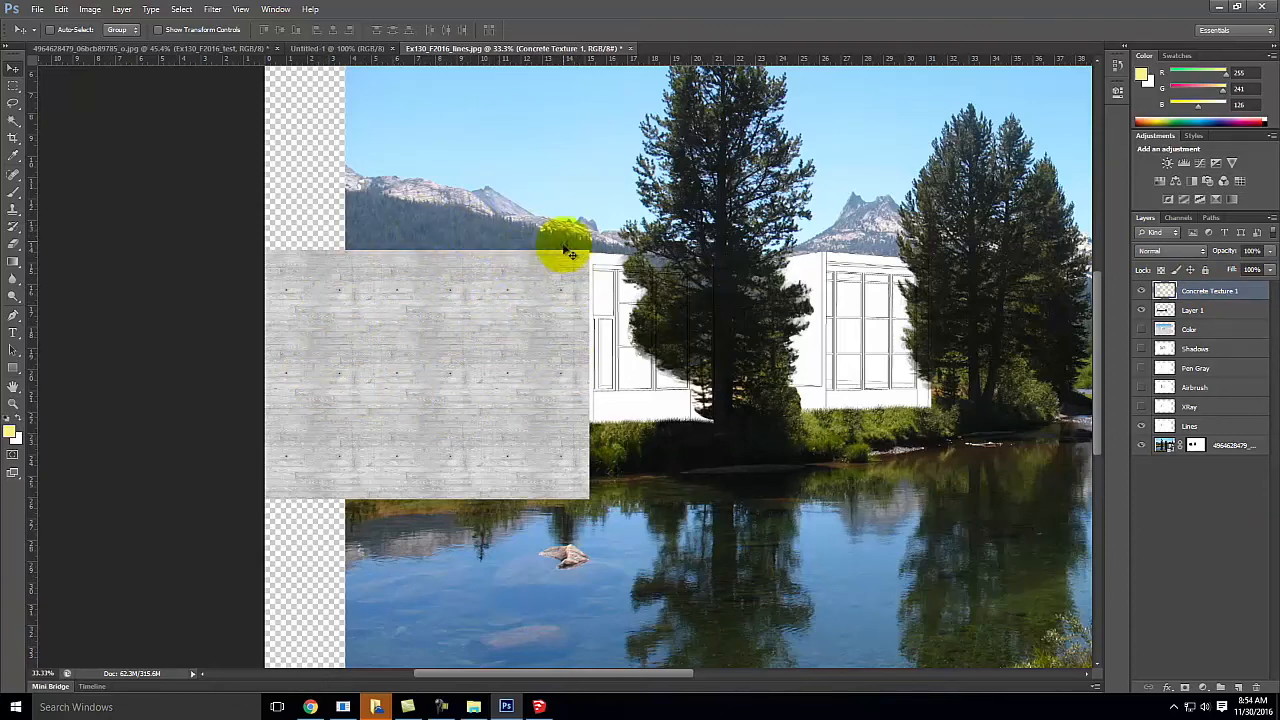
pyautogui.click(1190, 251)
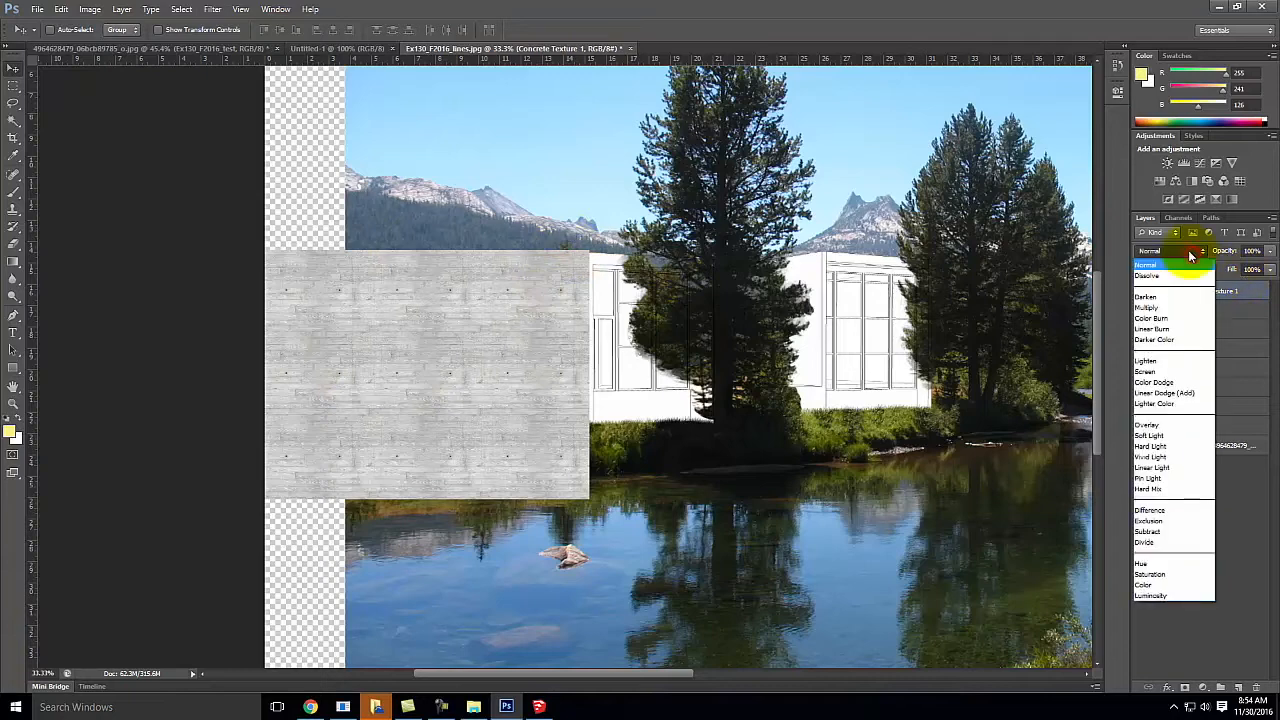
pyautogui.click(1256, 487)
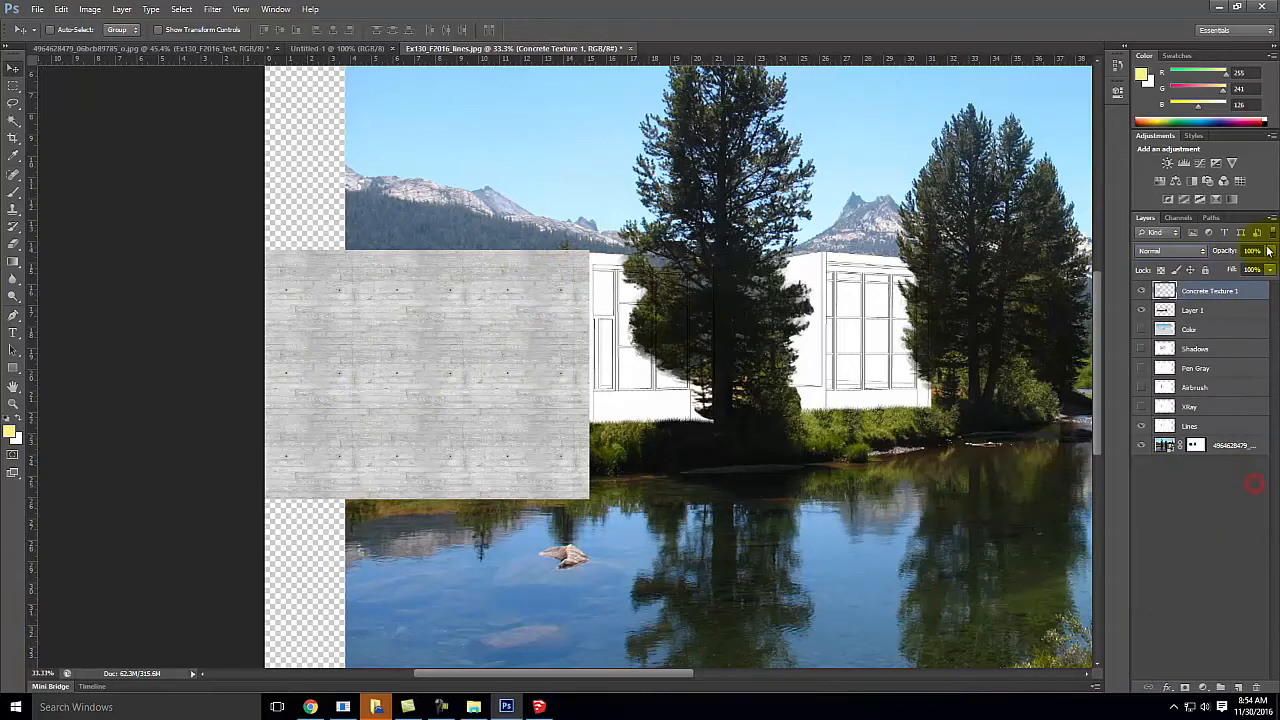
pyautogui.moveTo(1260, 271); pyautogui.dragTo(1242, 270)
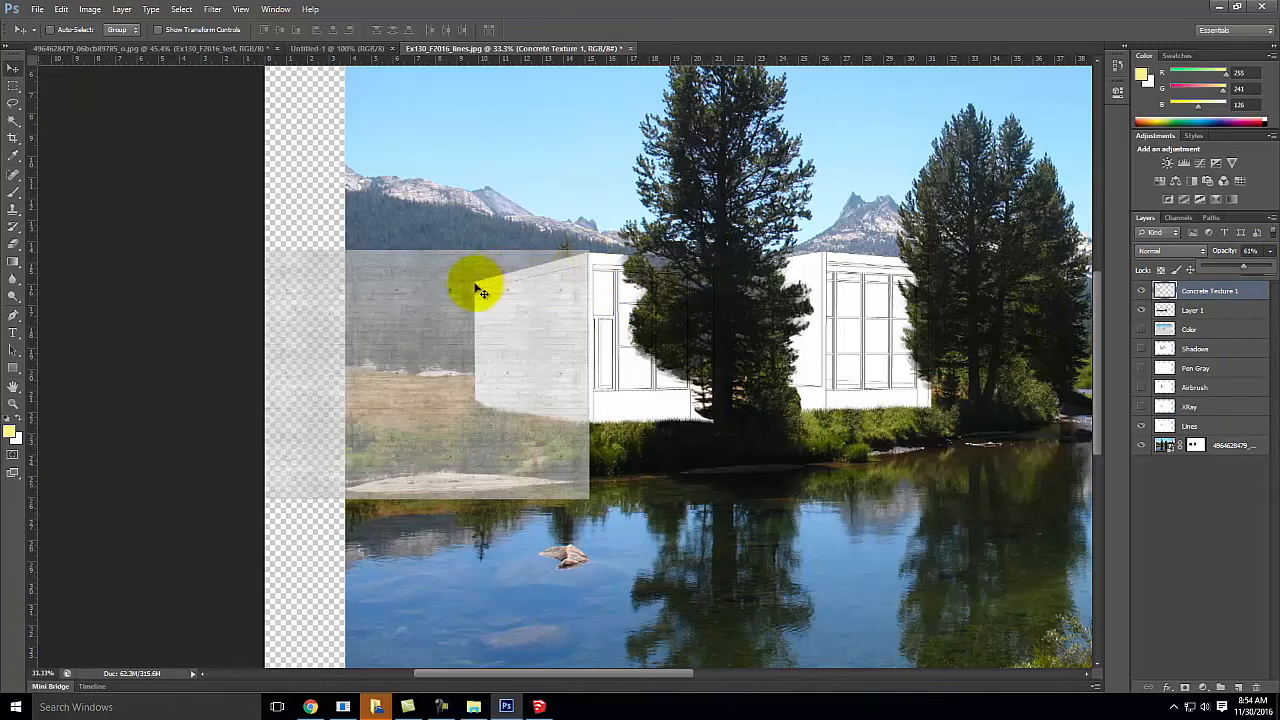
# - Skew the concrete texture to follow the side wall's roofline perspective, tapering and pulling its far edge in toward the building
pyautogui.click(90, 9)
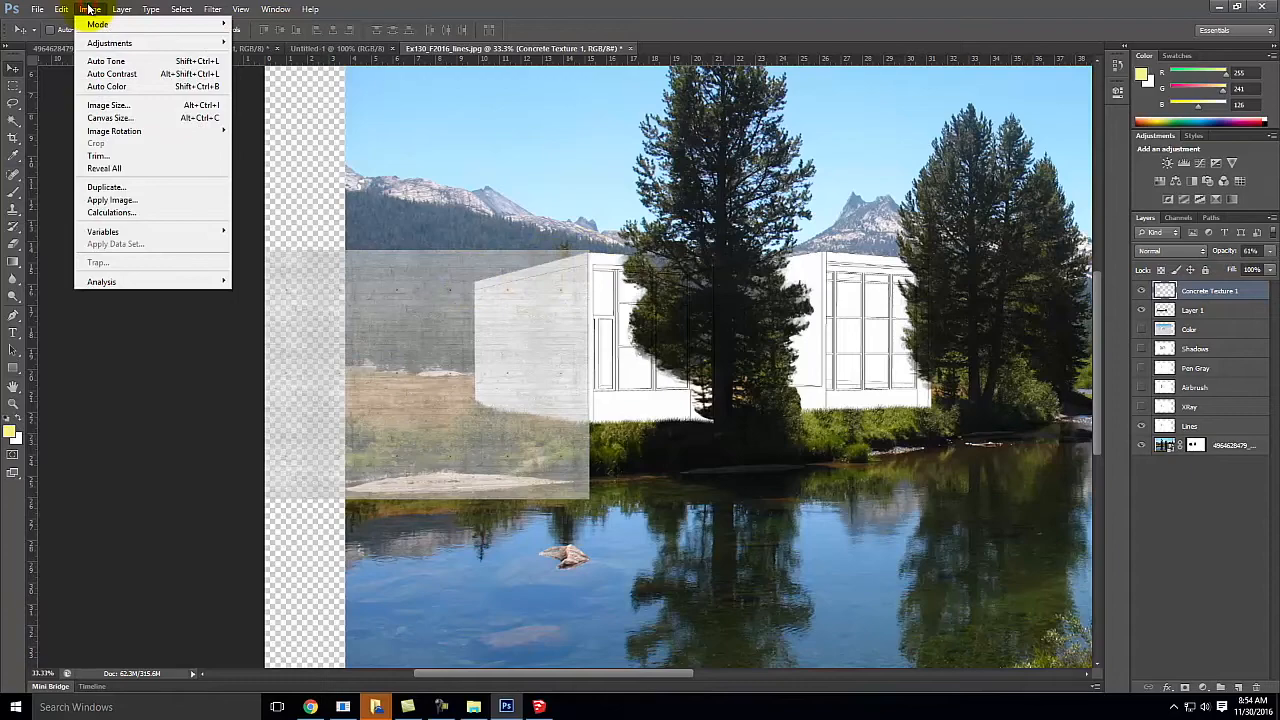
pyautogui.moveTo(62, 9)
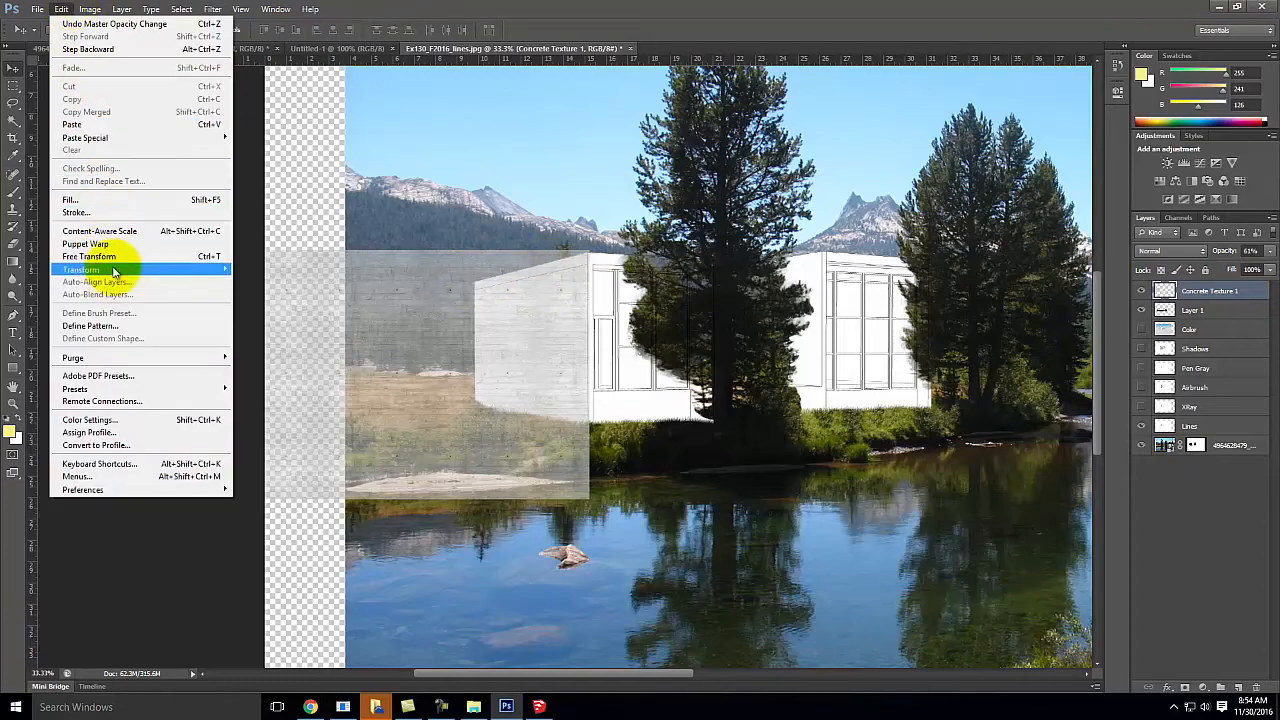
pyautogui.moveTo(113, 270)
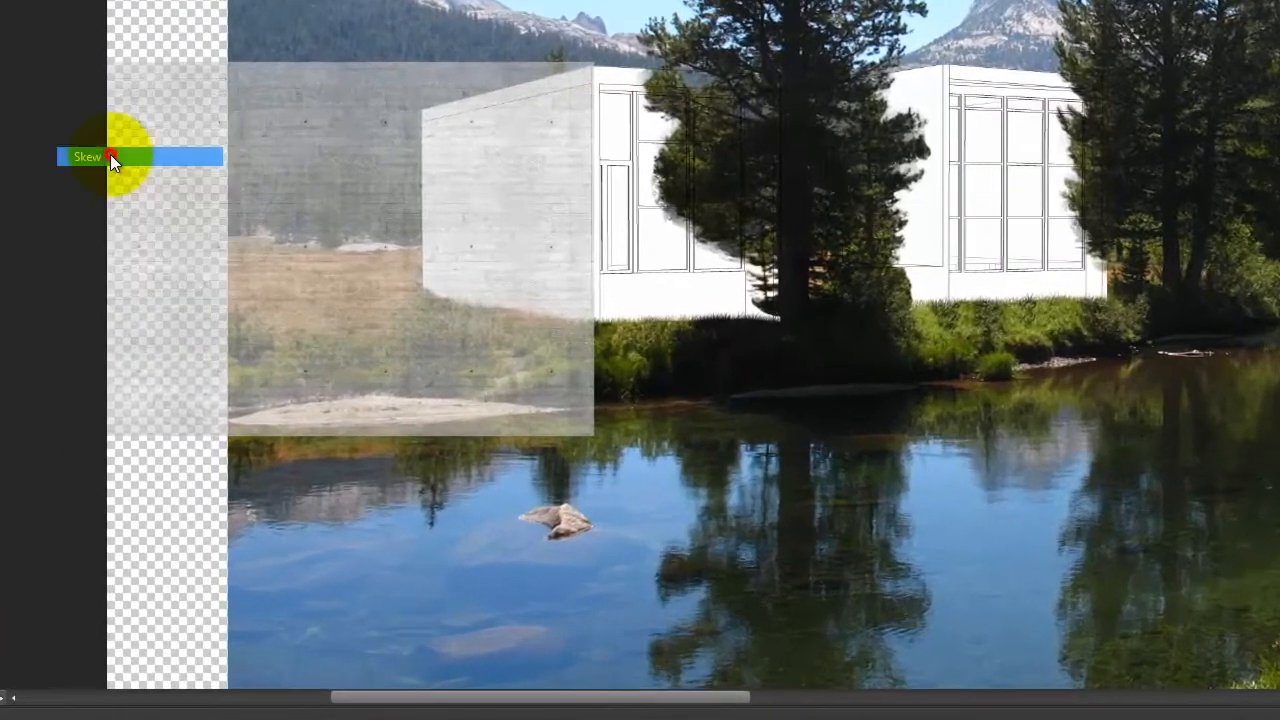
pyautogui.click(110, 157)
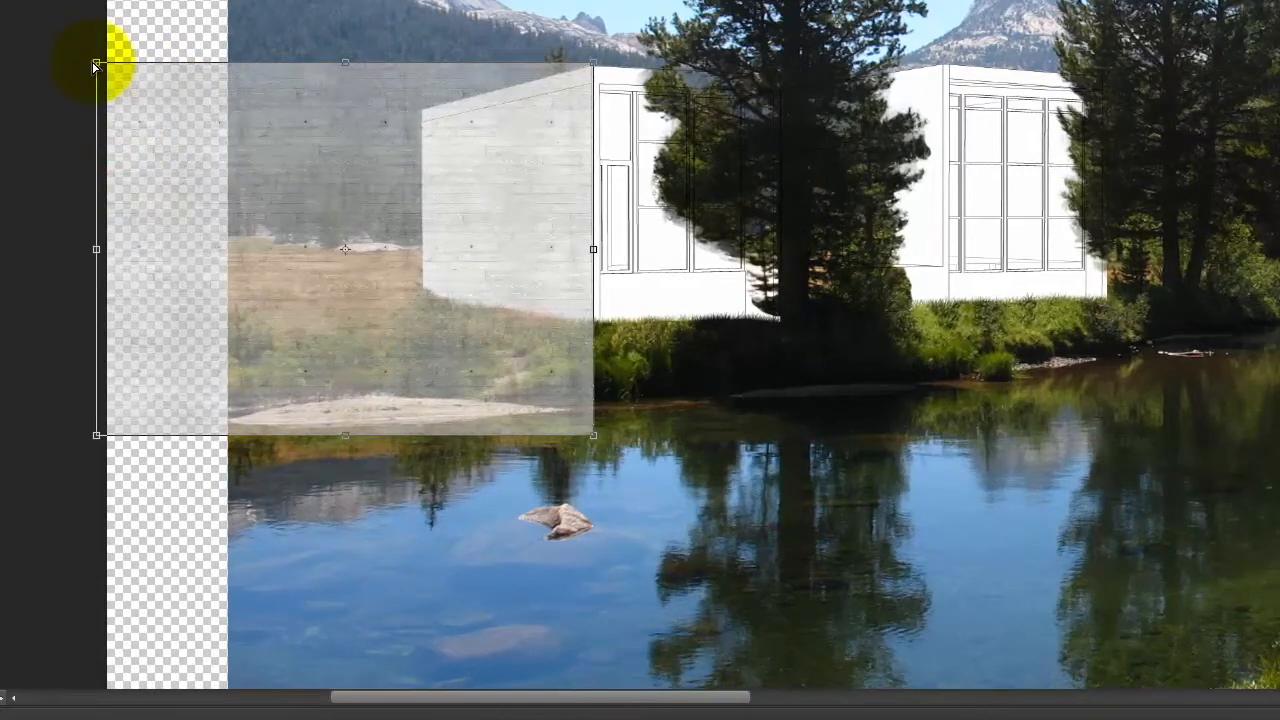
pyautogui.moveTo(95, 68); pyautogui.dragTo(112, 190)
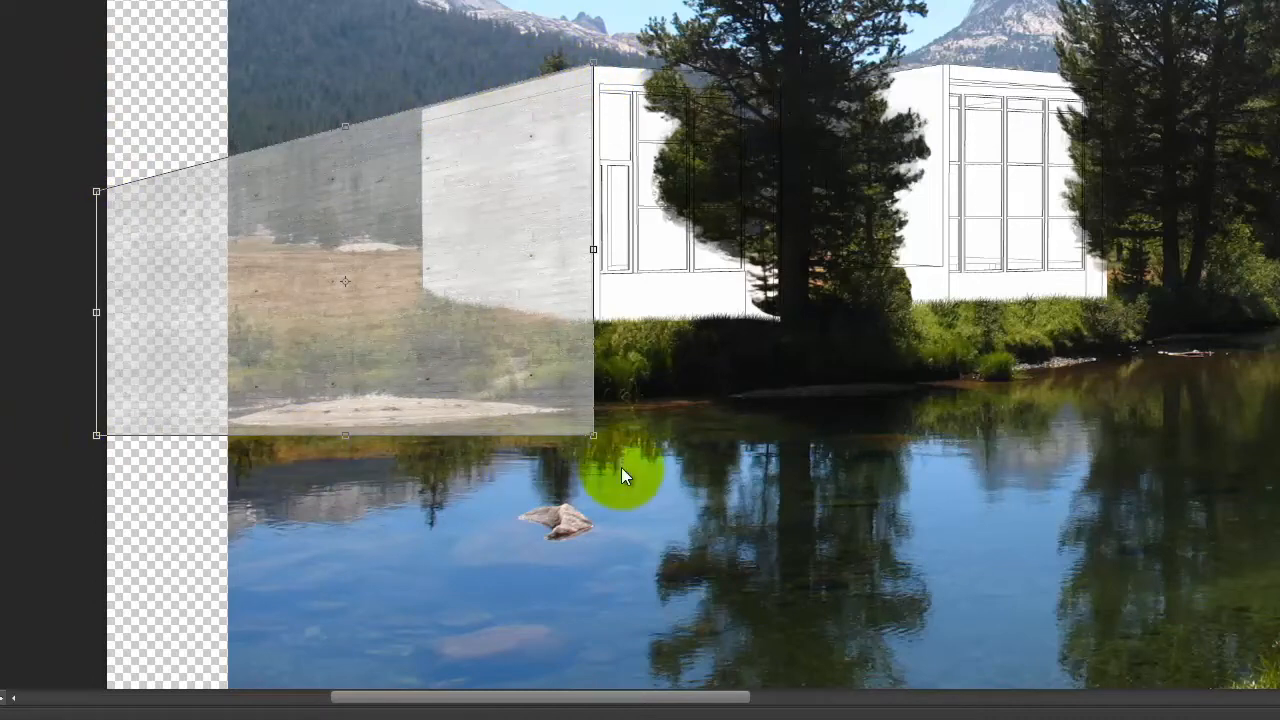
pyautogui.moveTo(99, 439); pyautogui.dragTo(101, 326)
pyautogui.moveTo(98, 258); pyautogui.dragTo(171, 253)
pyautogui.moveTo(96, 184); pyautogui.dragTo(354, 189)
pyautogui.moveTo(97, 317); pyautogui.dragTo(342, 355)
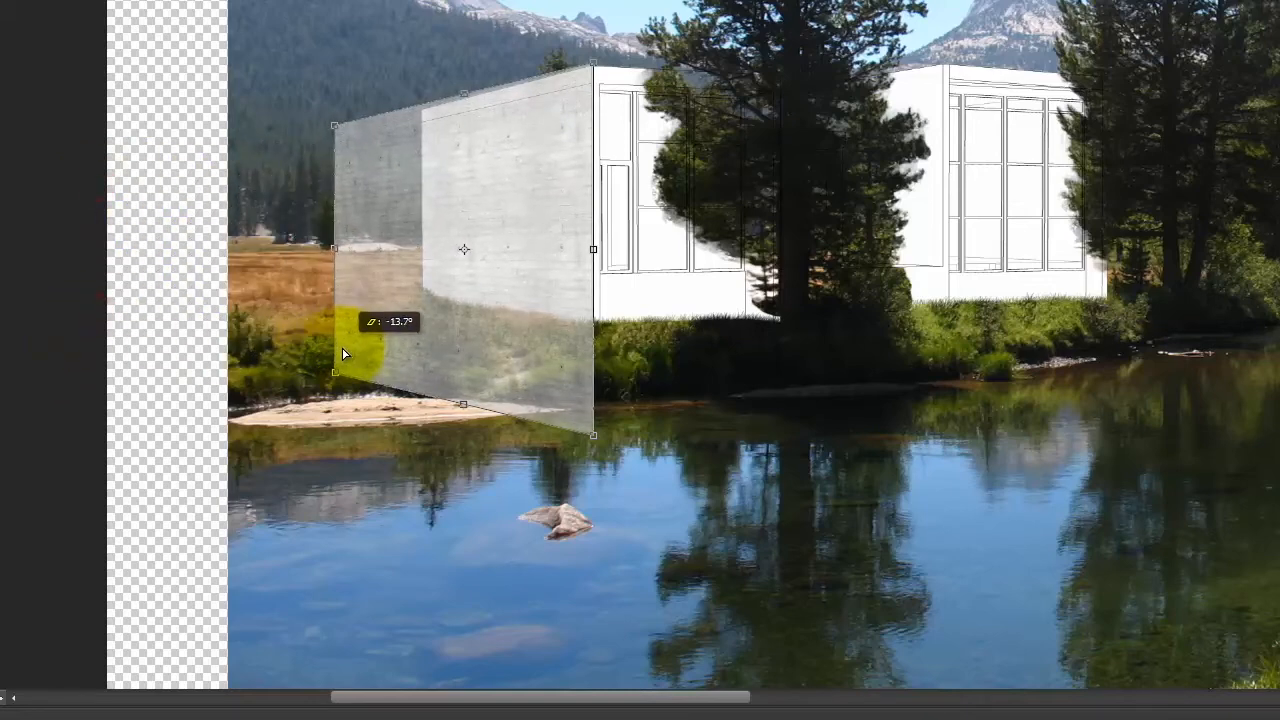
# - Set the texture's opacity to 77%, refine its far corners to match the side wall's perspective, and apply the transform
pyautogui.hotkey('ctrl', '=')
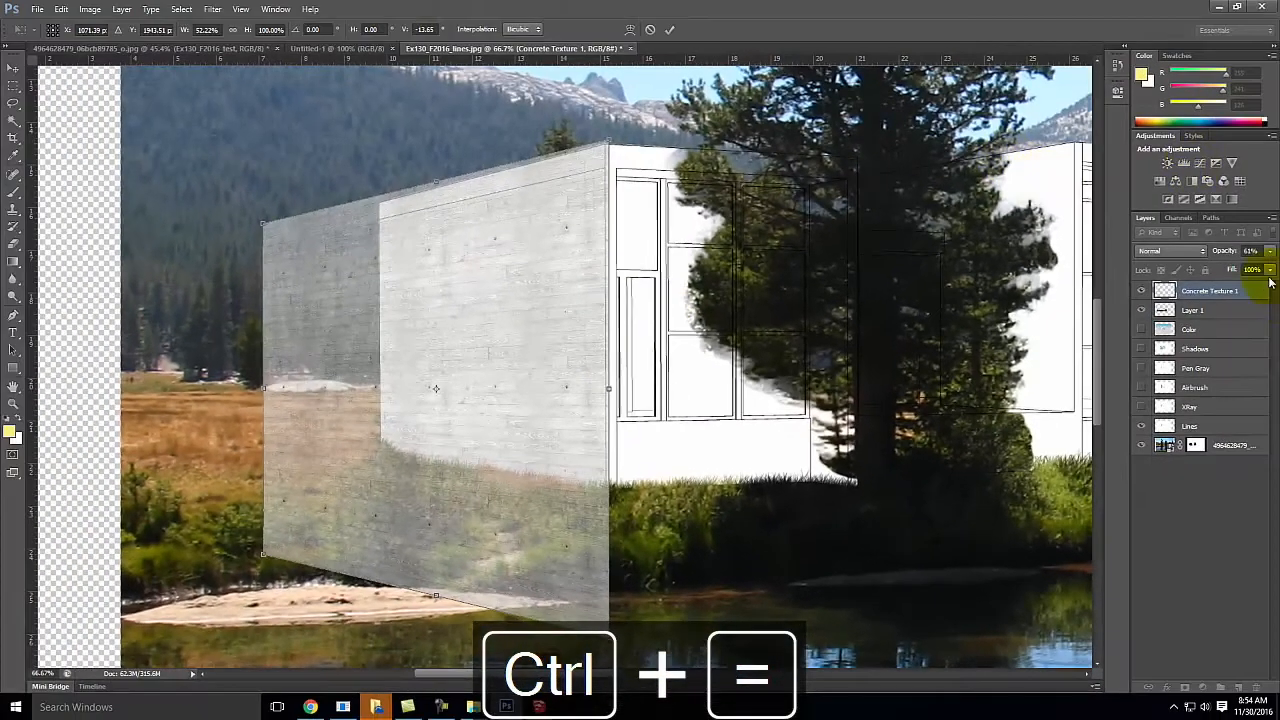
pyautogui.moveTo(1248, 268); pyautogui.dragTo(1256, 268)
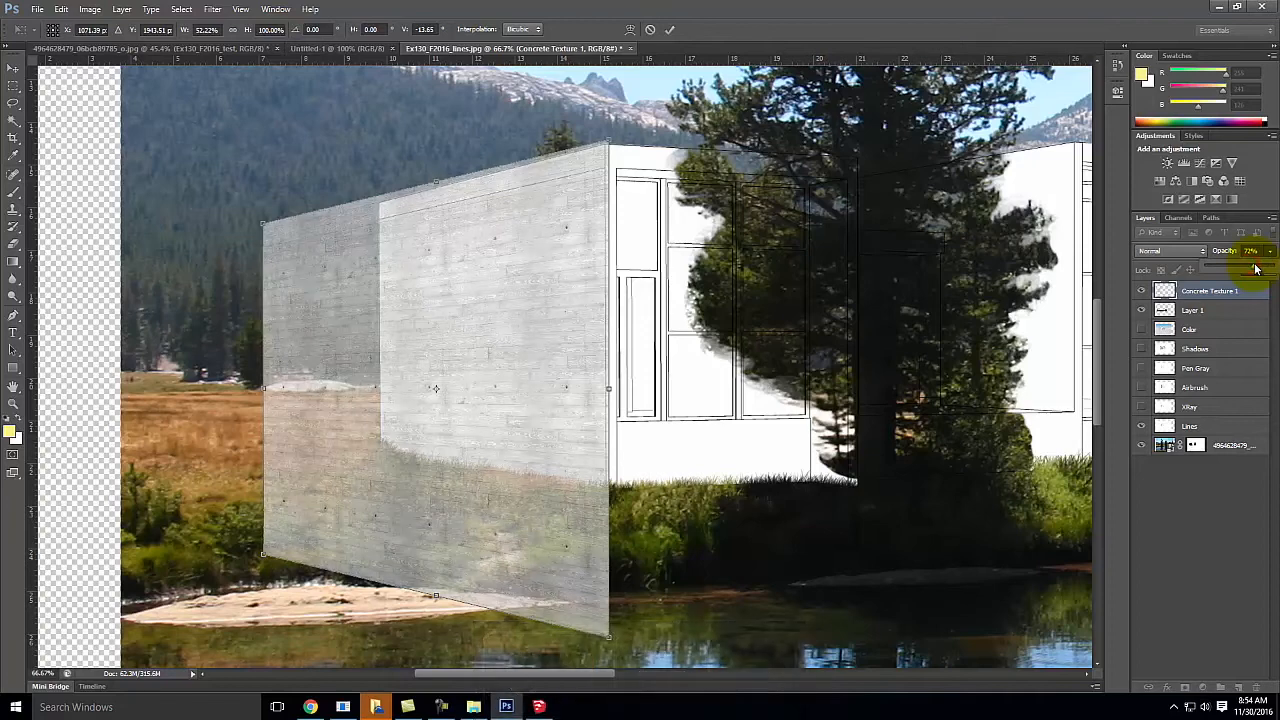
pyautogui.click(430, 265)
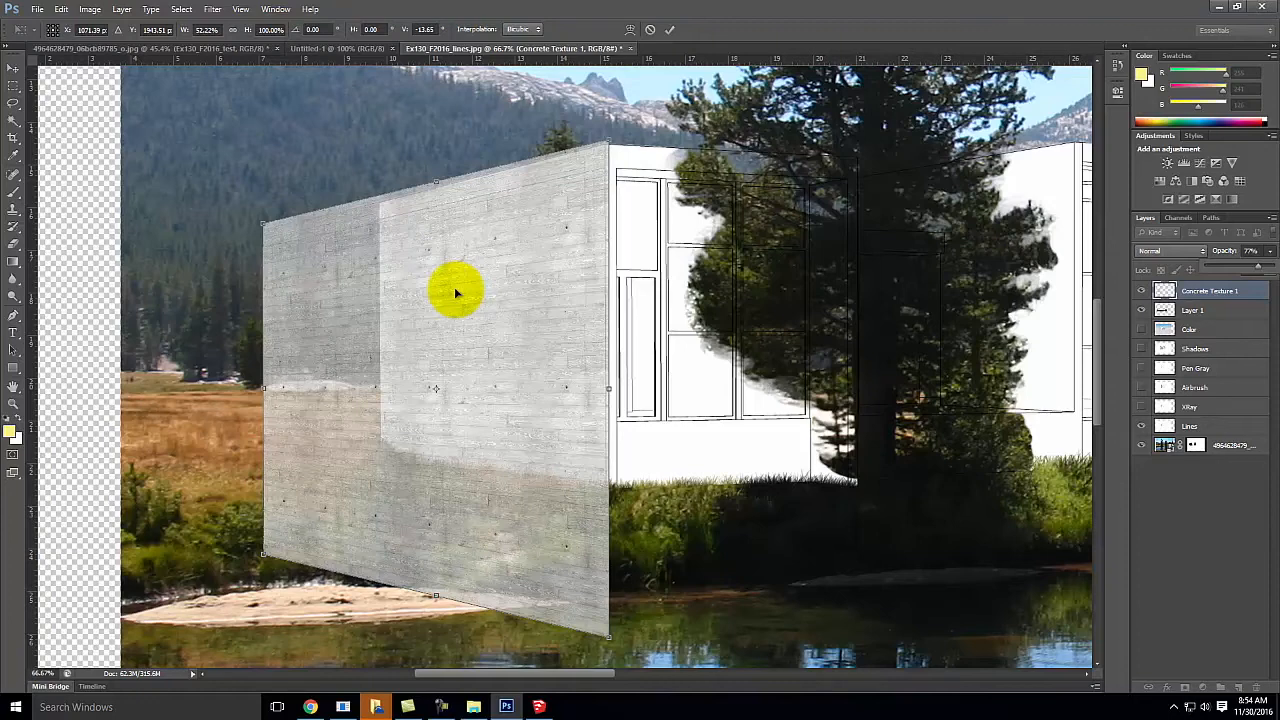
pyautogui.moveTo(262, 226); pyautogui.dragTo(300, 214)
pyautogui.moveTo(266, 559); pyautogui.dragTo(306, 560)
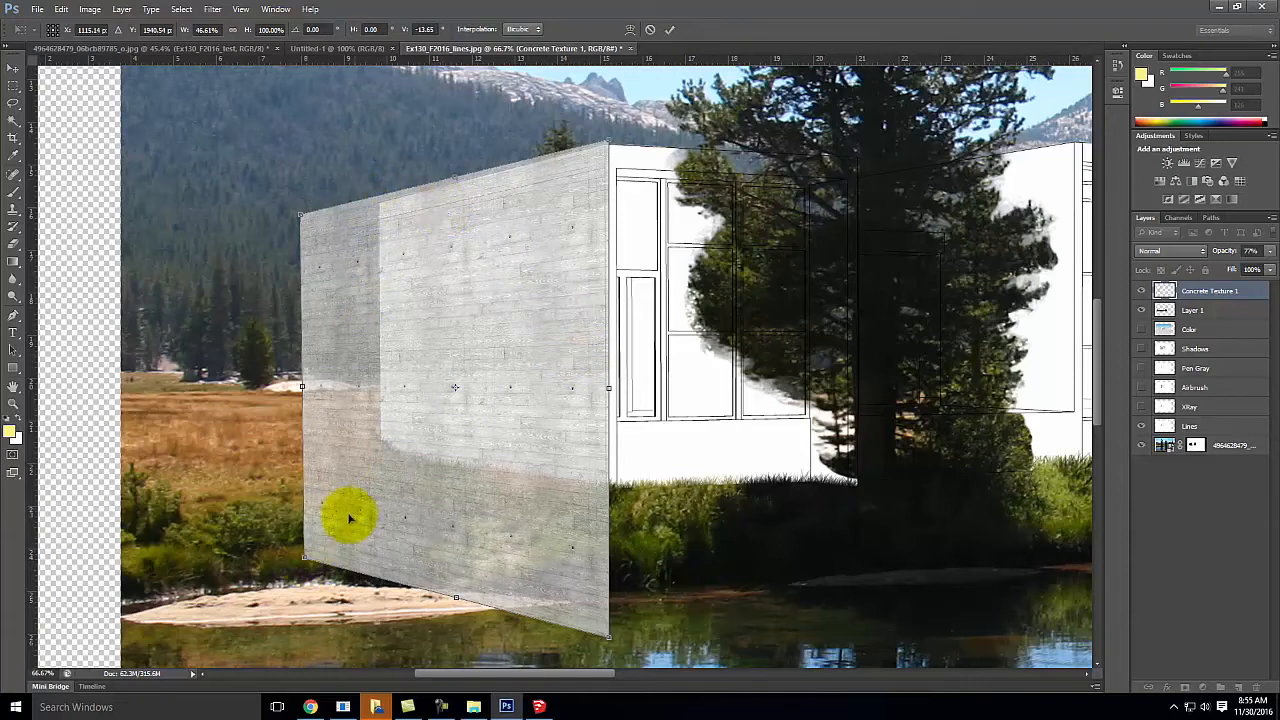
pyautogui.moveTo(303, 216); pyautogui.dragTo(304, 221)
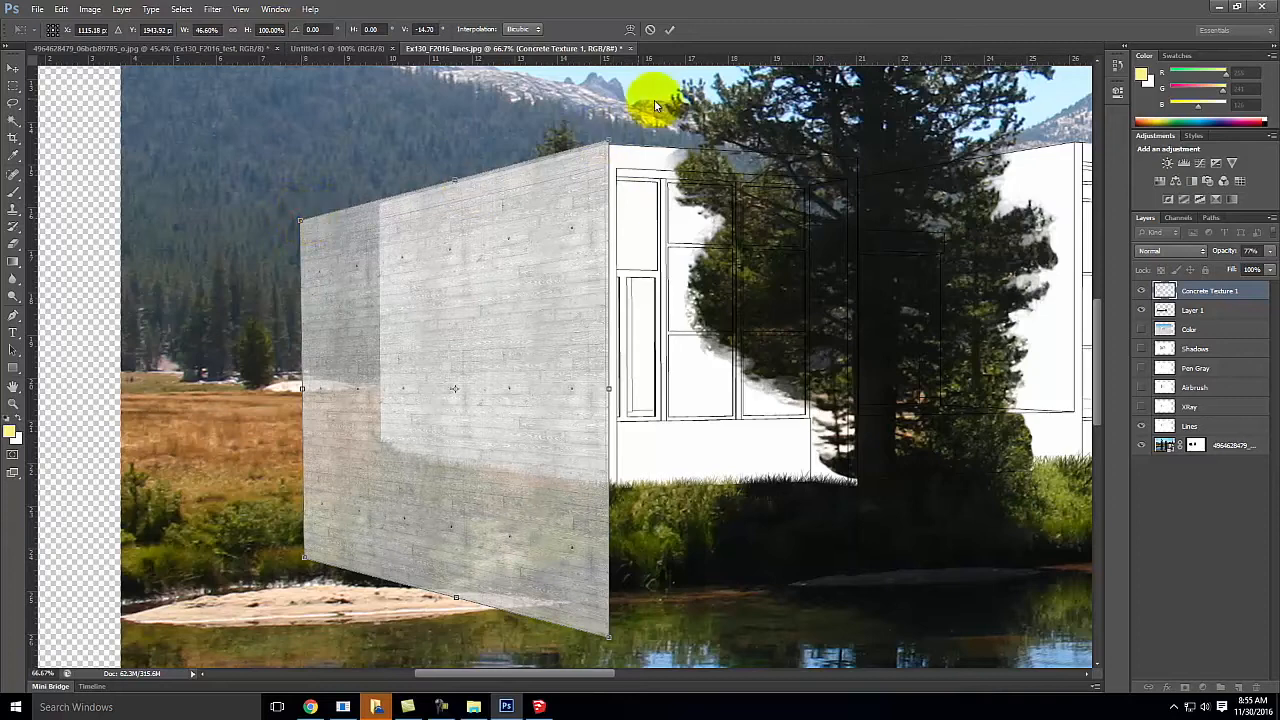
pyautogui.click(670, 30)
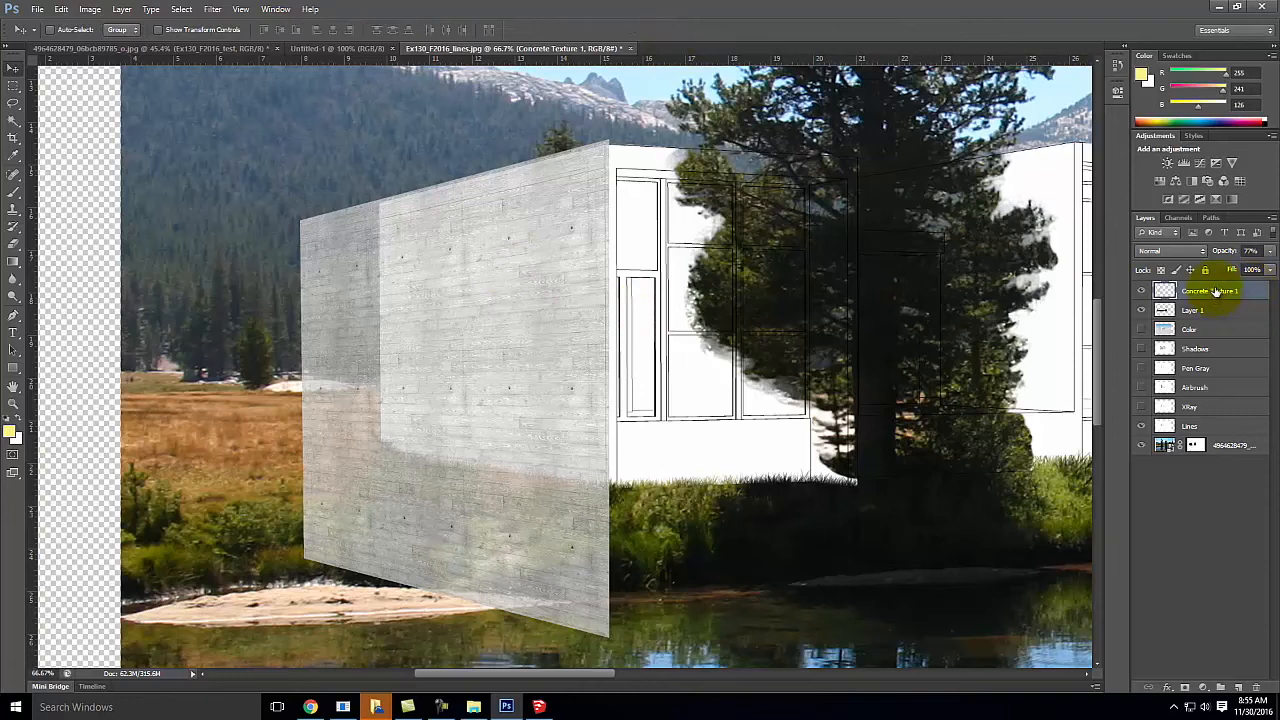
# - Hide Concrete Texture 1 and select the building's side wall, including its roof band, on the Lines layer with the Magic Wand
pyautogui.click(1216, 430)
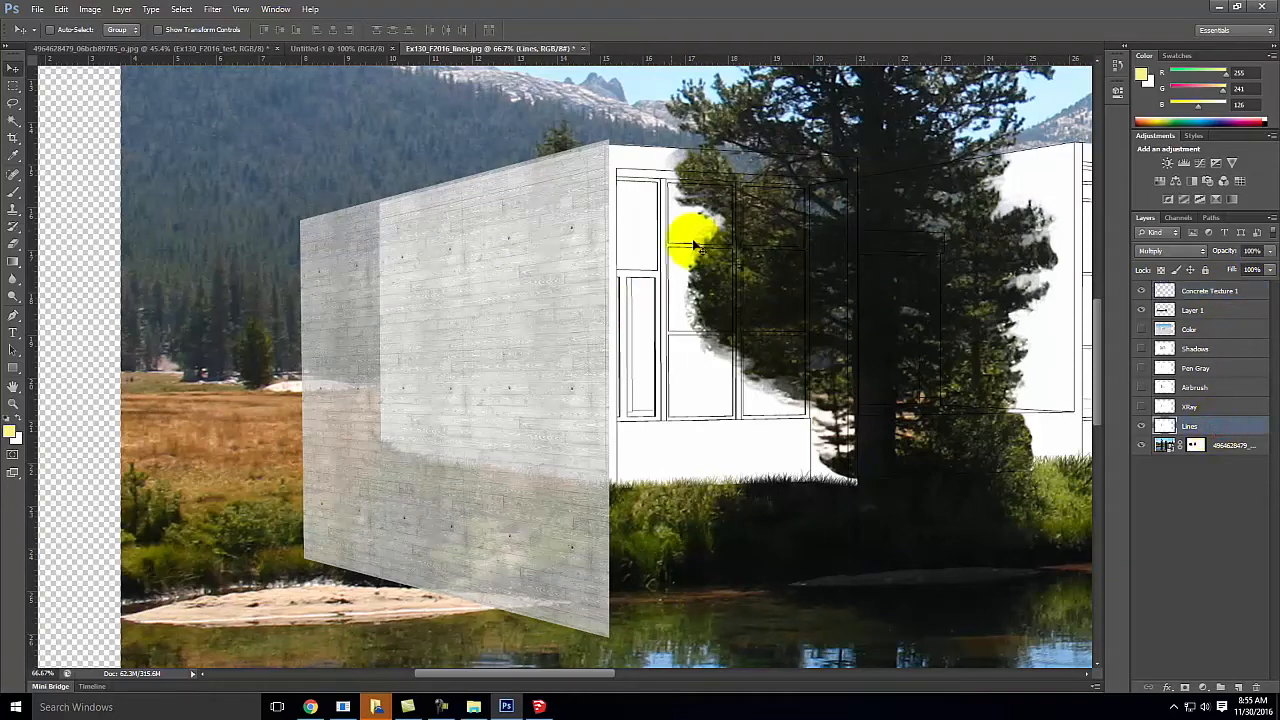
pyautogui.click(1142, 291)
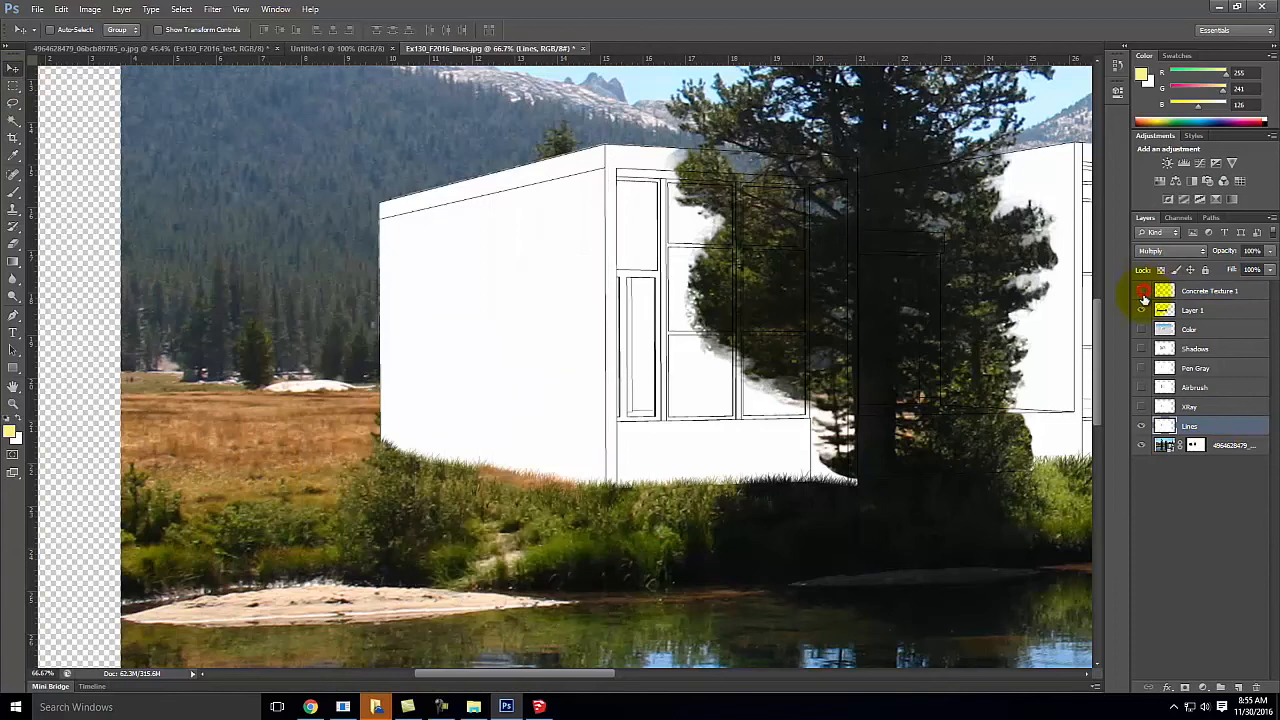
pyautogui.click(13, 123)
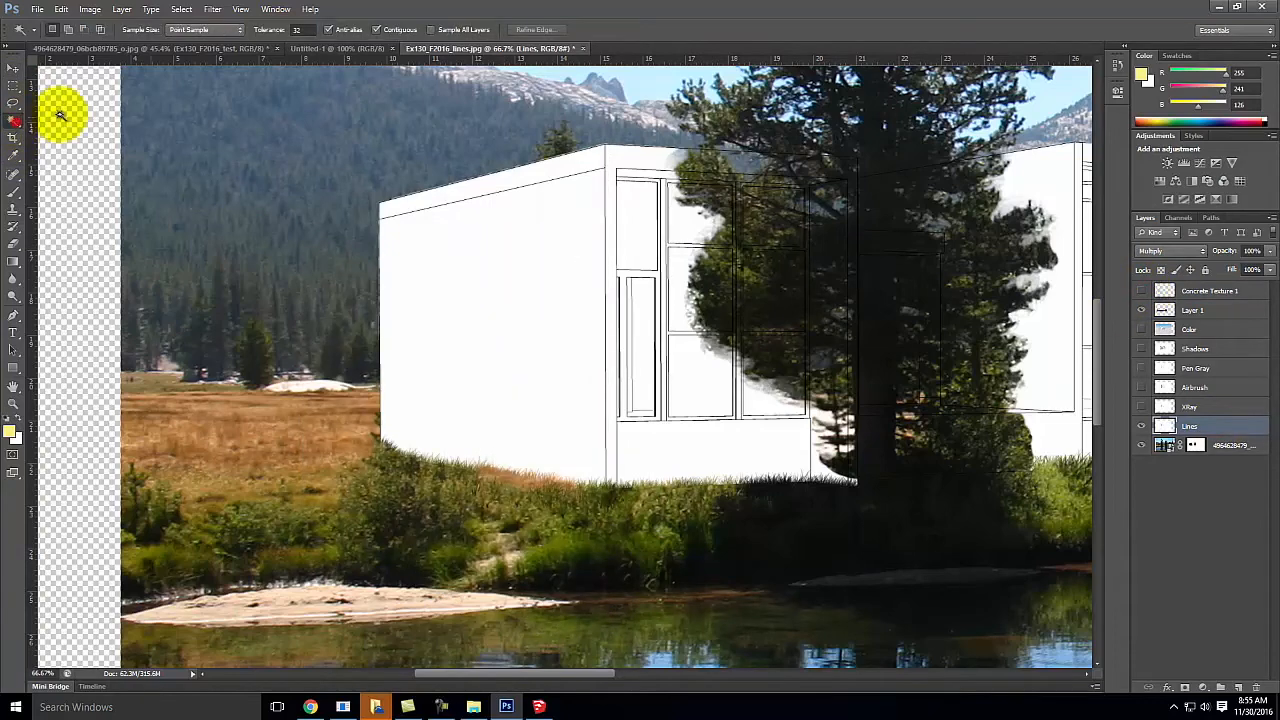
pyautogui.click(526, 218)
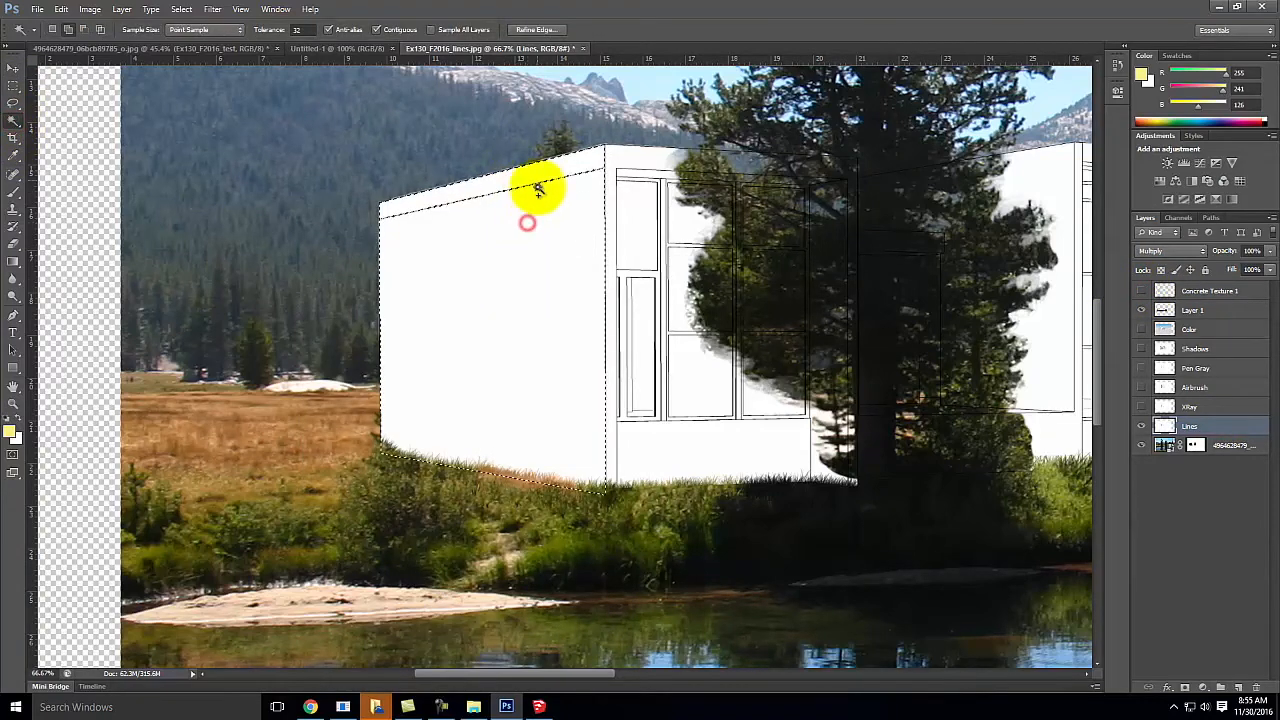
# - Show the Concrete Texture 1 layer again and mask it to the side wall selection
pyautogui.click(1218, 292)
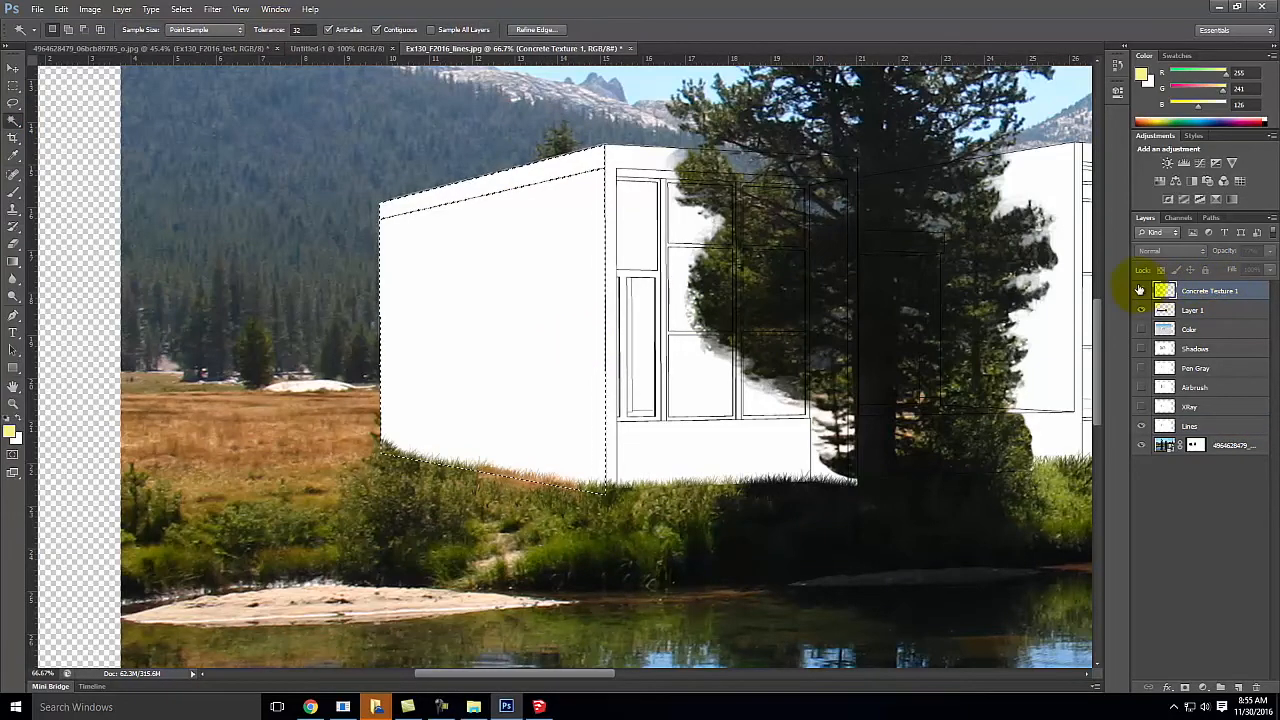
pyautogui.click(1140, 290)
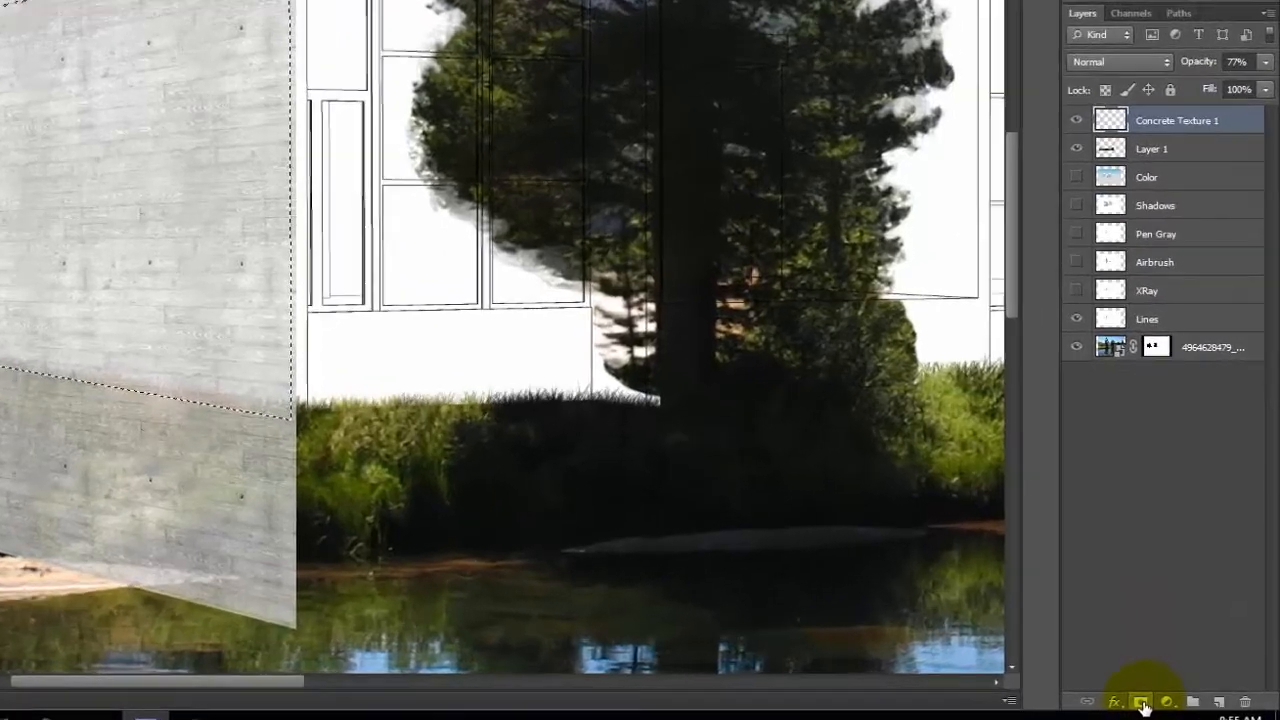
pyautogui.click(1184, 688)
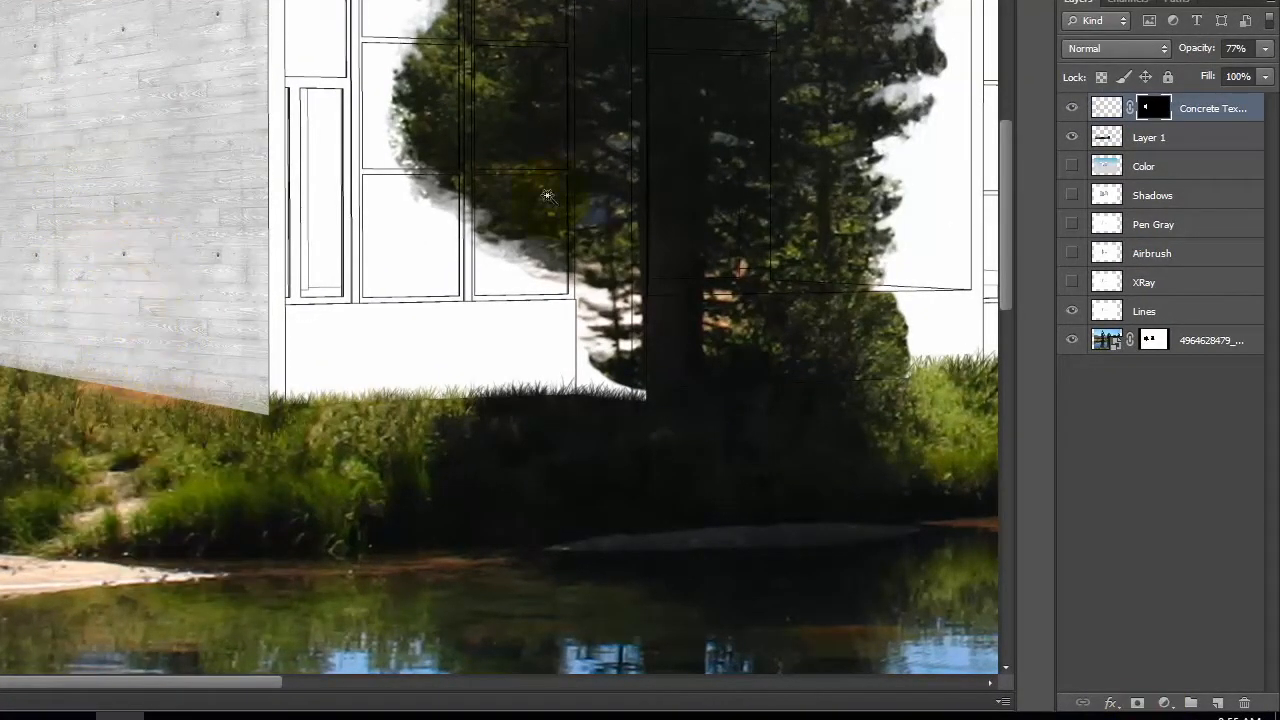
# - Move Concrete Texture 1 beneath Layer 1 and rename Layer 1 as Grass Overlay
pyautogui.moveTo(1222, 108); pyautogui.dragTo(1214, 140)
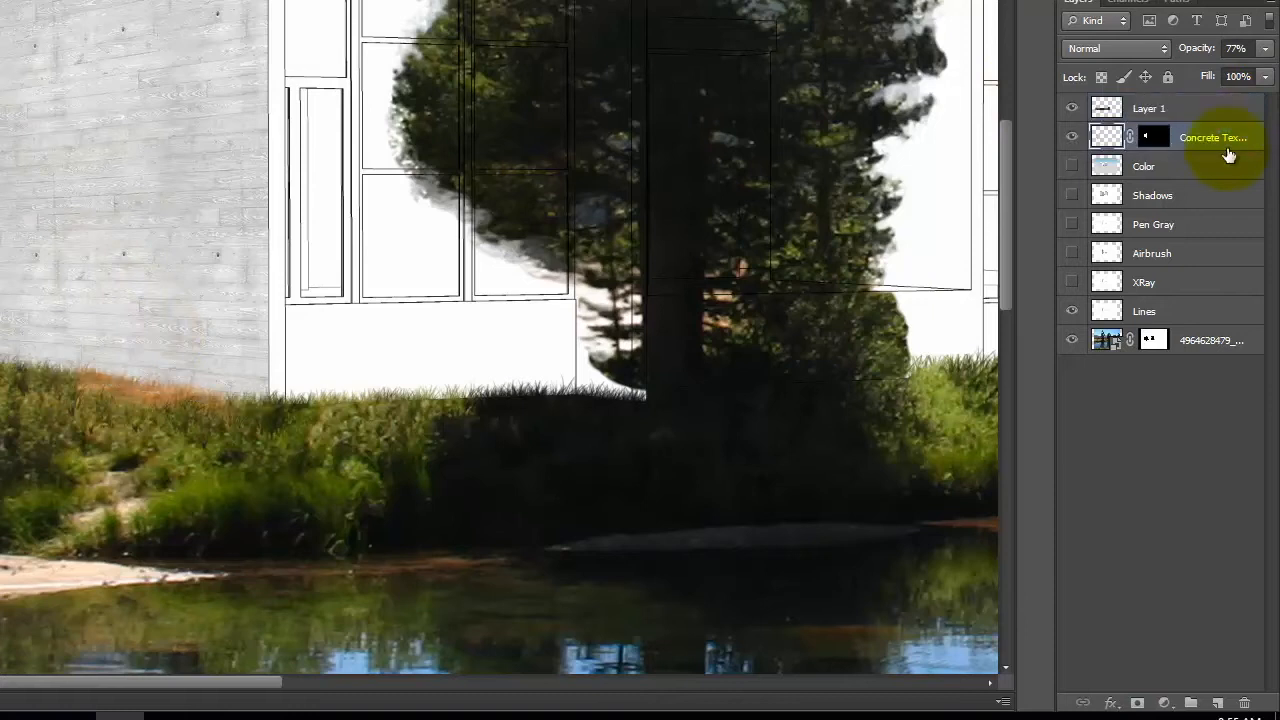
pyautogui.doubleClick(1160, 108)
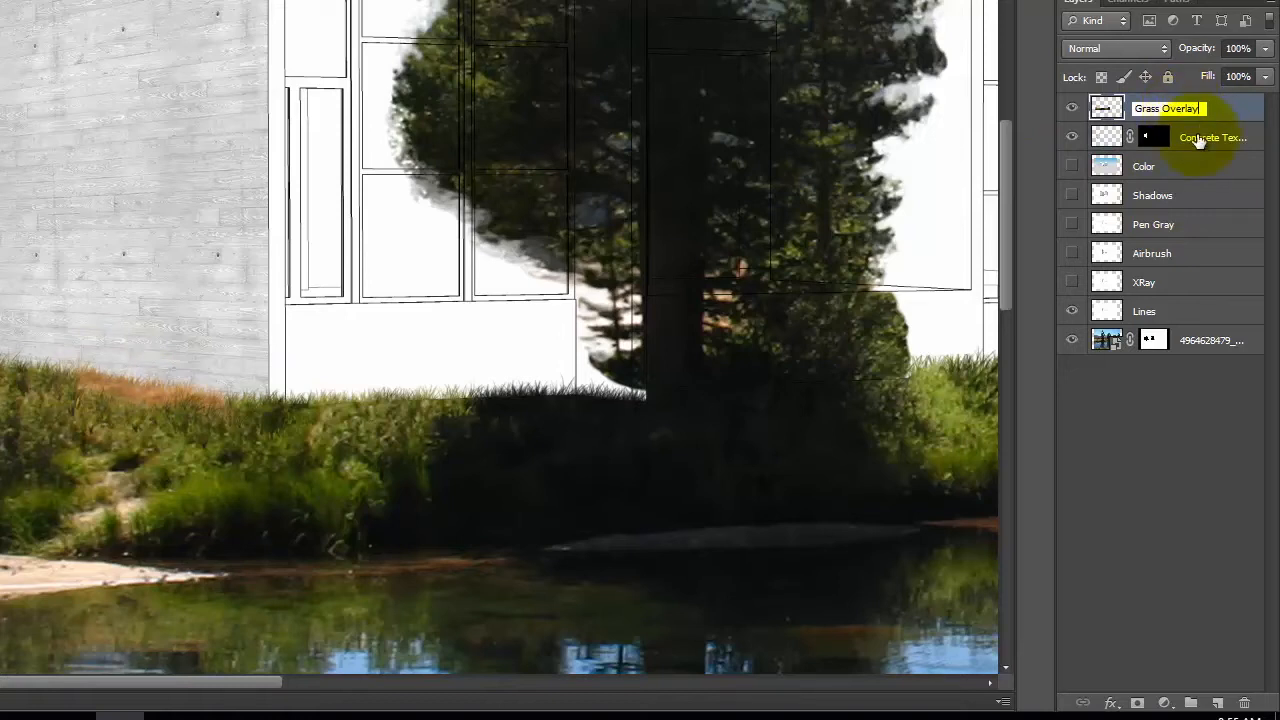
pyautogui.write('Grass Overlay')
pyautogui.click(1218, 462)
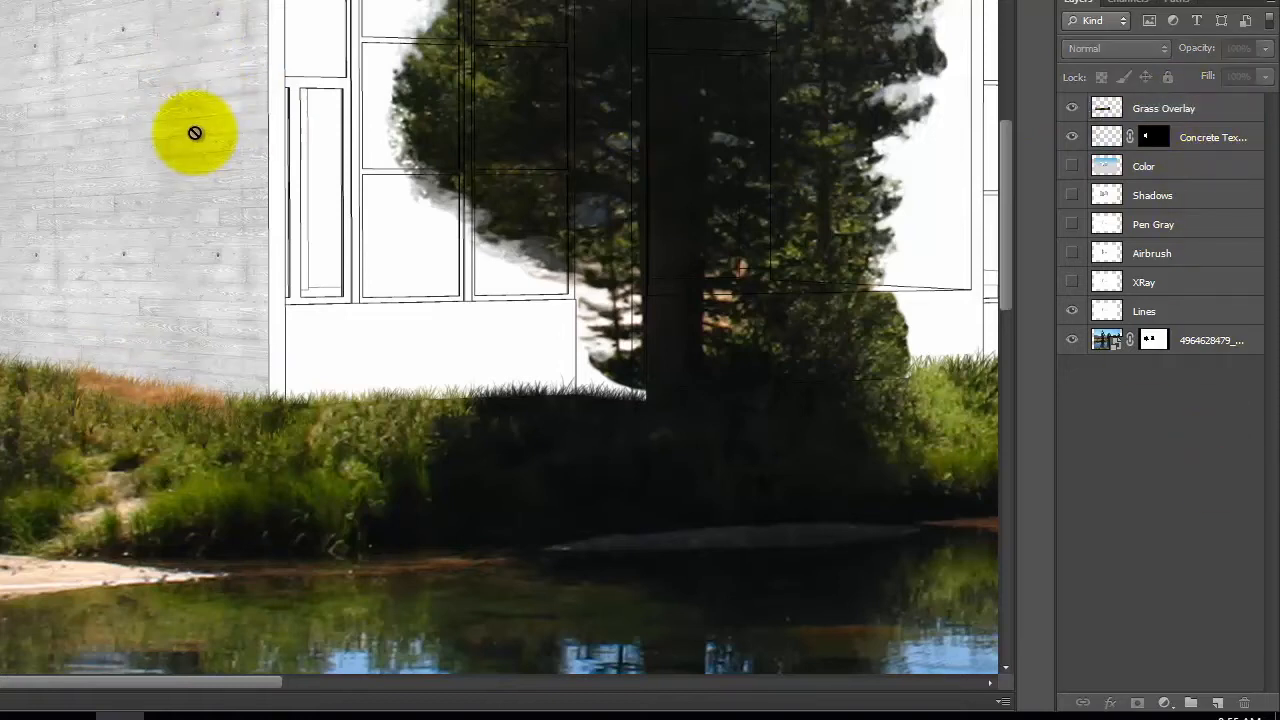
# - Restore the Concrete Texture 1 layer's opacity to 100%
pyautogui.click(1199, 142)
pyautogui.click(1264, 48)
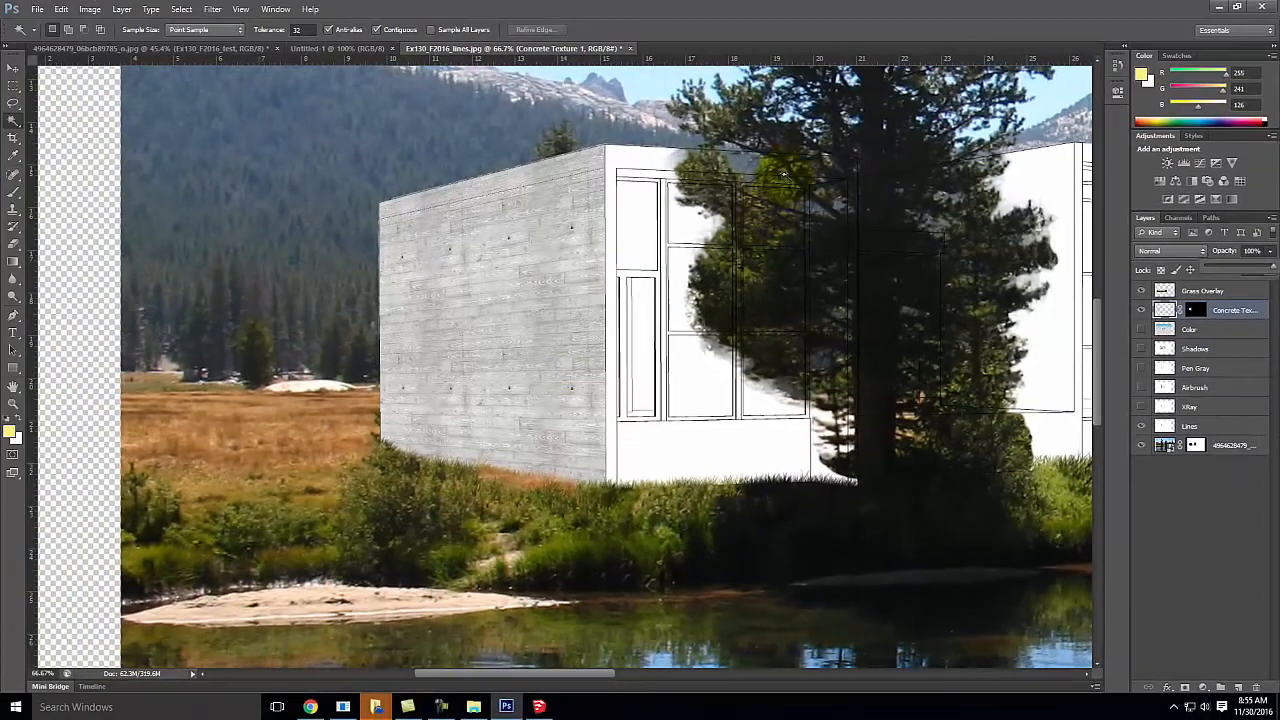
# - Place the concrete image 3a3227934f7a8677c4dcb6ee00f2d1fe from the F2016 folder above Concrete Texture 1
pyautogui.press('space')
pyautogui.moveTo(924, 182); pyautogui.dragTo(680, 302)
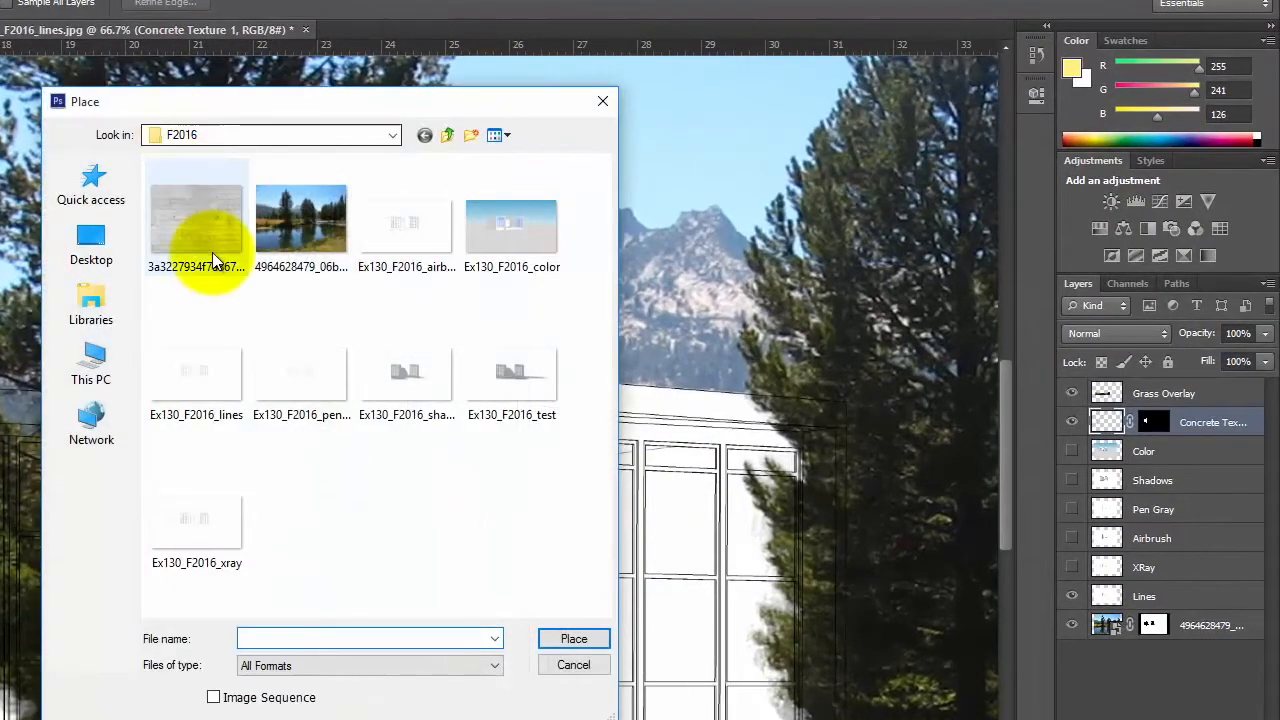
pyautogui.click(211, 250)
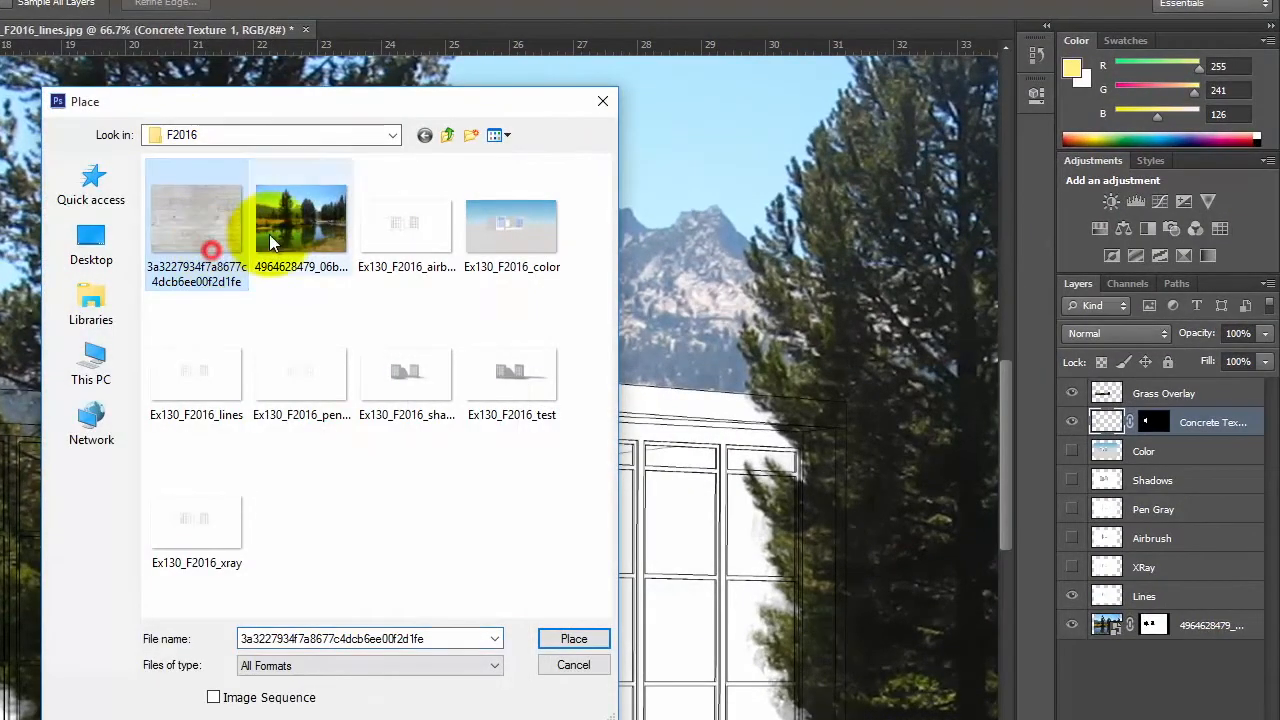
pyautogui.click(572, 638)
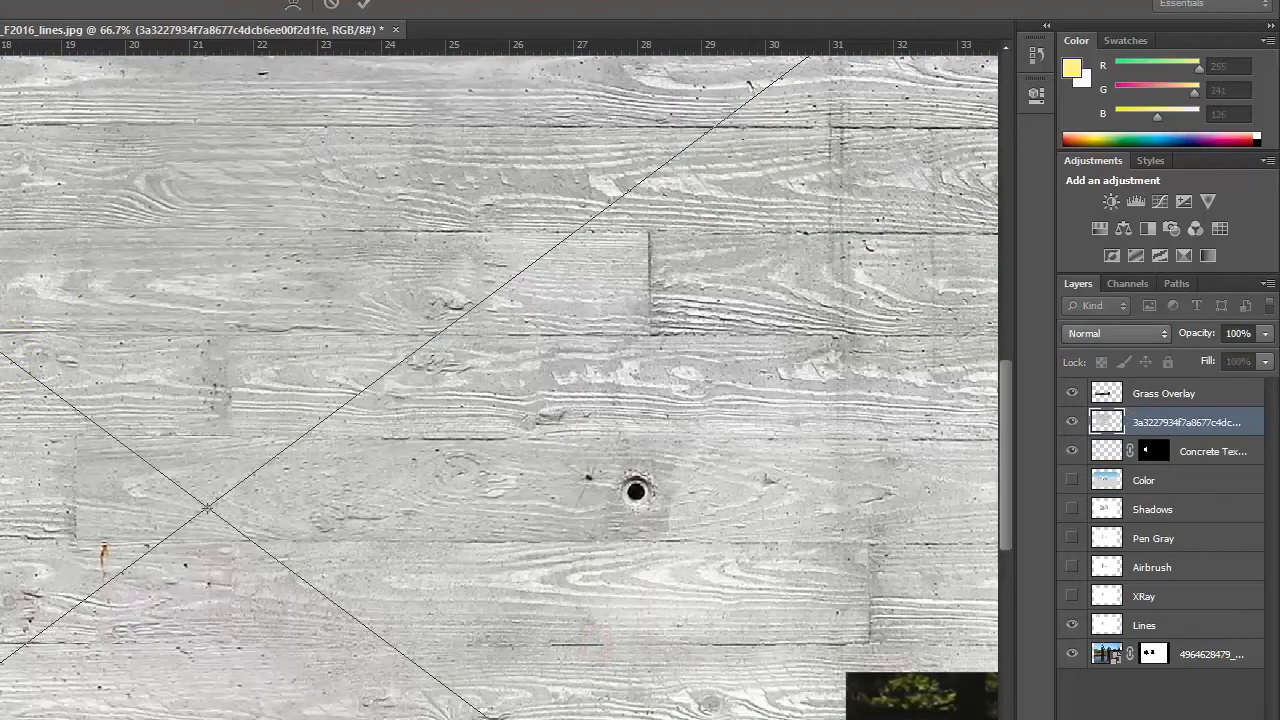
# - Set the newly placed texture's opacity to 62% and scale it down proportionally to a small tile over the front facade
pyautogui.hotkey('ctrl', '-')
pyautogui.hotkey('ctrl', '-')
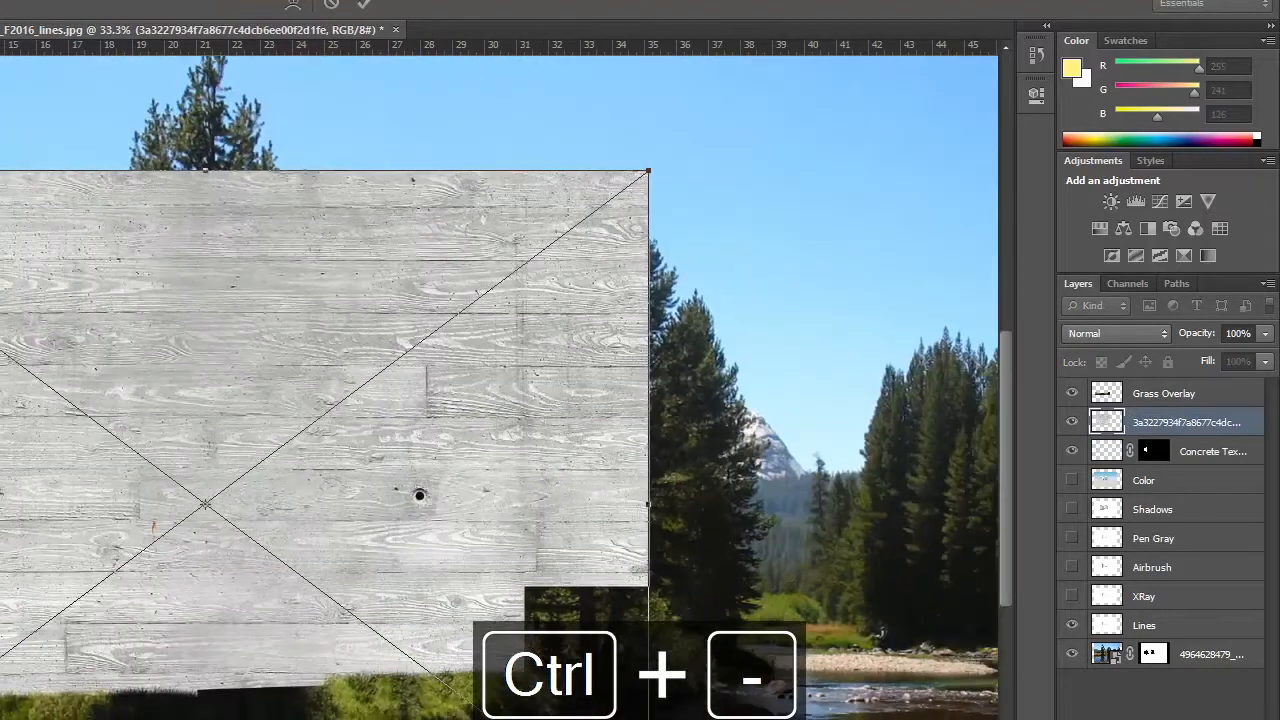
pyautogui.click(1264, 333)
pyautogui.moveTo(1249, 361); pyautogui.dragTo(1228, 359)
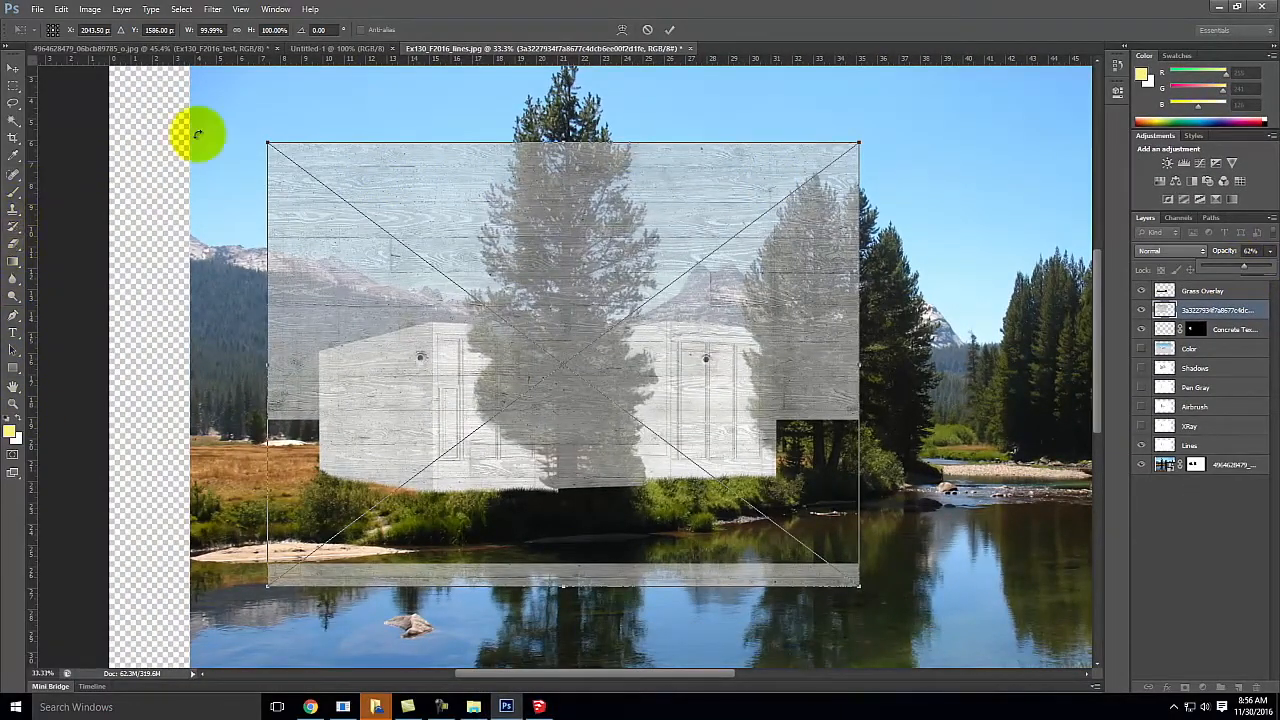
pyautogui.moveTo(268, 142); pyautogui.dragTo(524, 336)
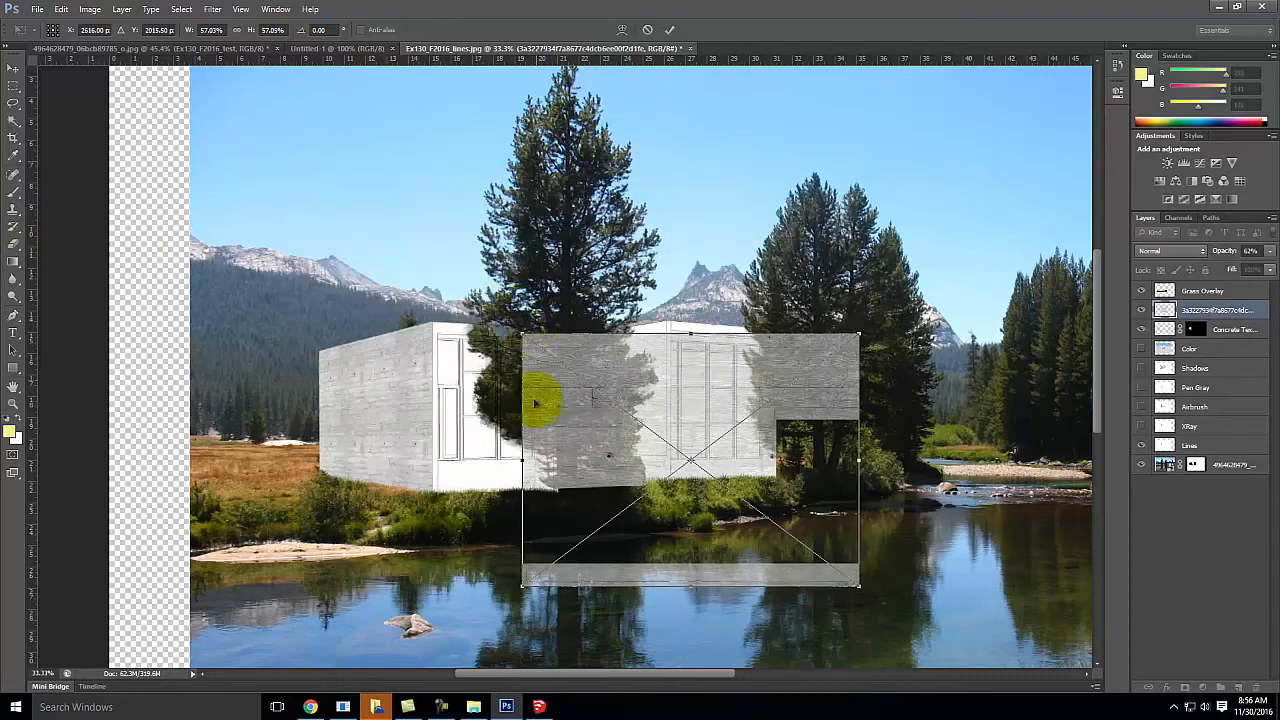
pyautogui.moveTo(858, 584); pyautogui.dragTo(617, 434)
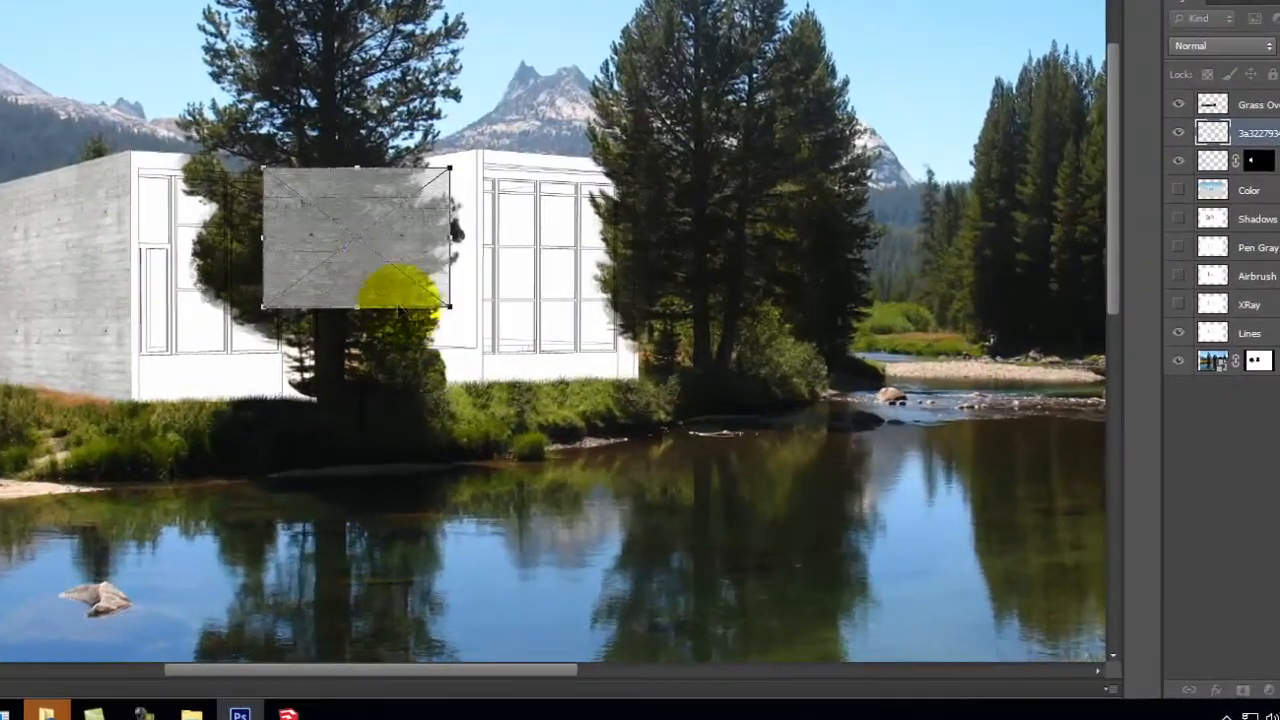
# - Align the concrete tile with the front facade's upper corner near the side wall, scale it proportionally to about 19.8%, and apply the transformation
pyautogui.moveTo(394, 234); pyautogui.dragTo(264, 216)
pyautogui.hotkey('ctrl', '=')
pyautogui.hotkey('ctrl', '=')
pyautogui.hotkey('ctrl', '=')
pyautogui.hotkey('ctrl', '=')
pyautogui.press('space')
pyautogui.moveTo(163, 160); pyautogui.dragTo(996, 180)
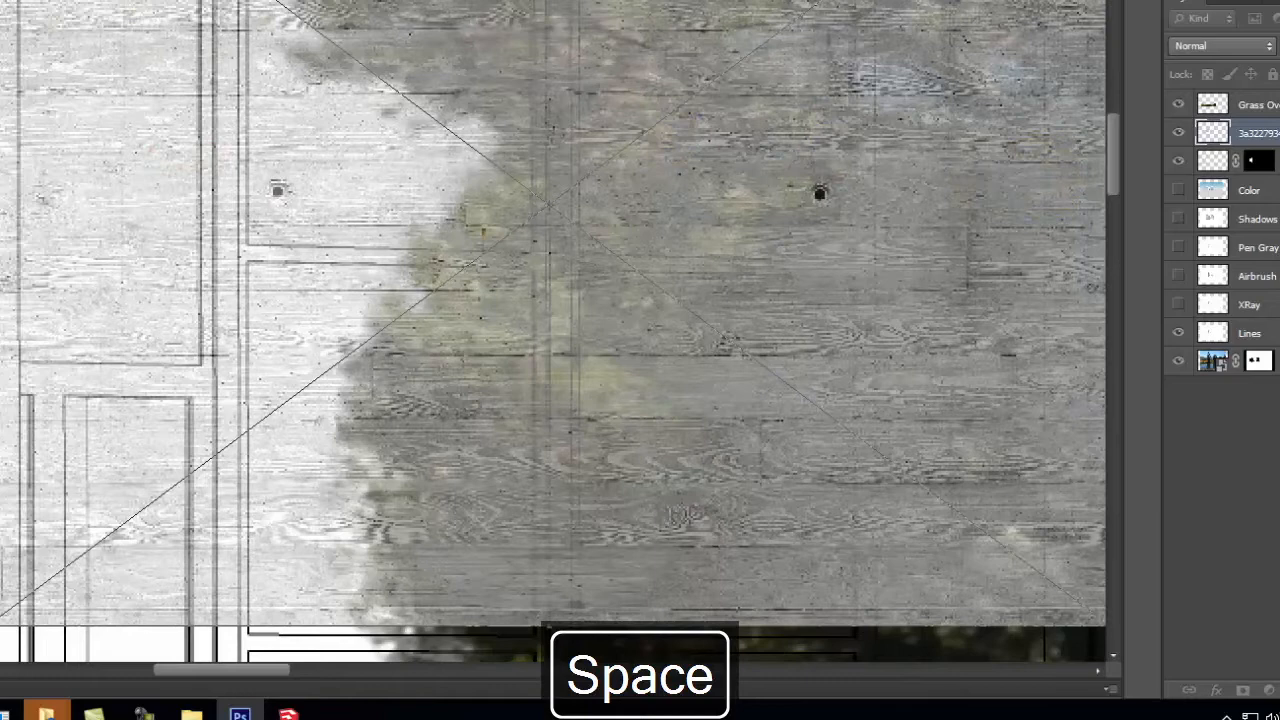
pyautogui.moveTo(83, 70); pyautogui.dragTo(62, 61)
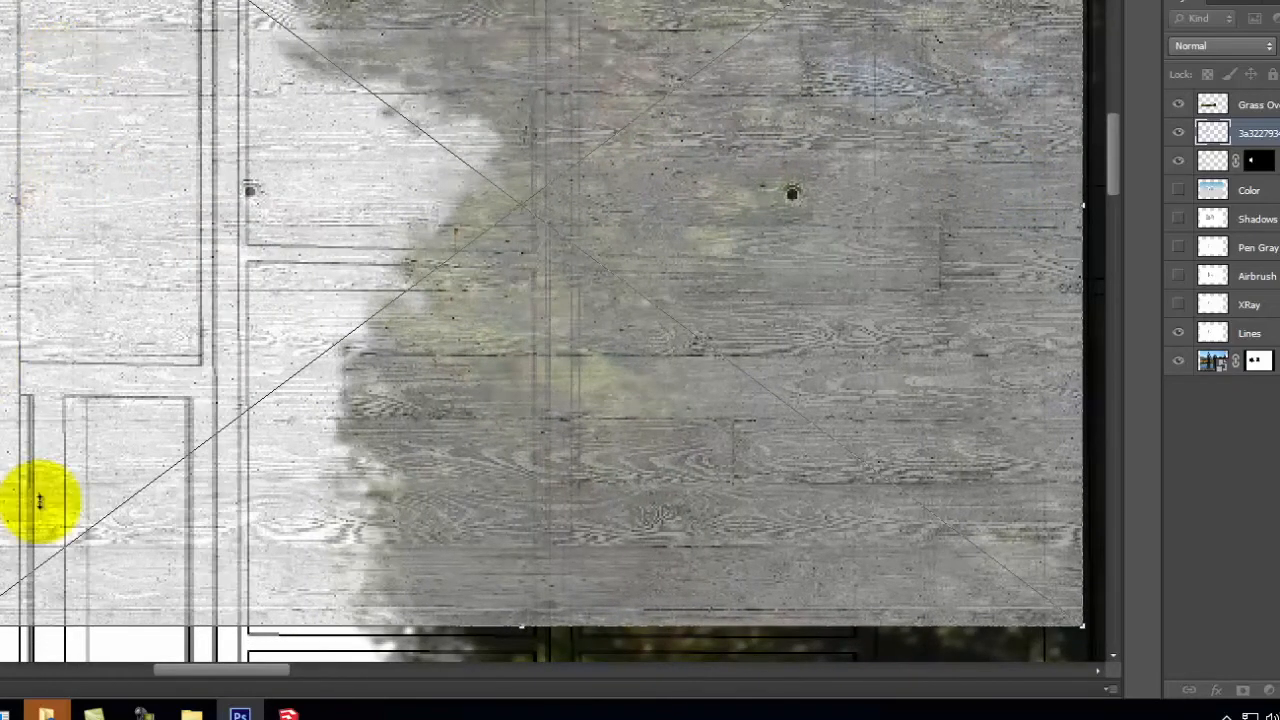
pyautogui.moveTo(1080, 628); pyautogui.dragTo(1005, 552)
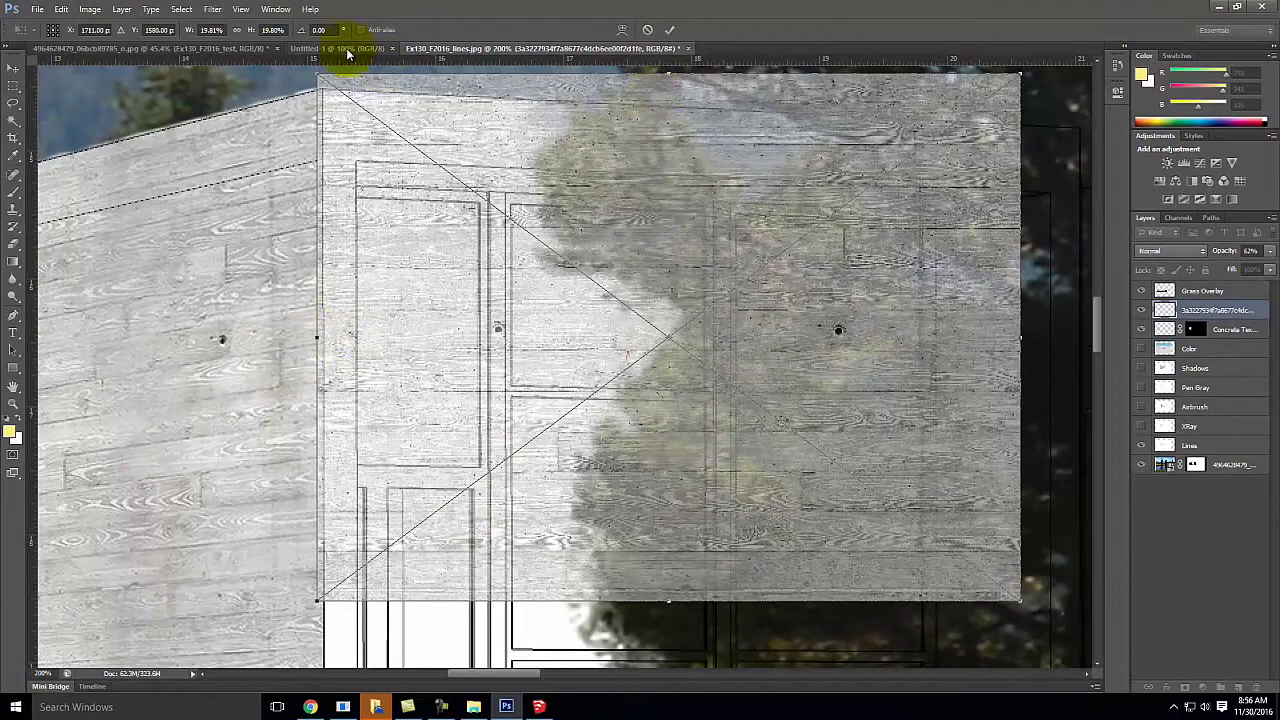
pyautogui.click(668, 31)
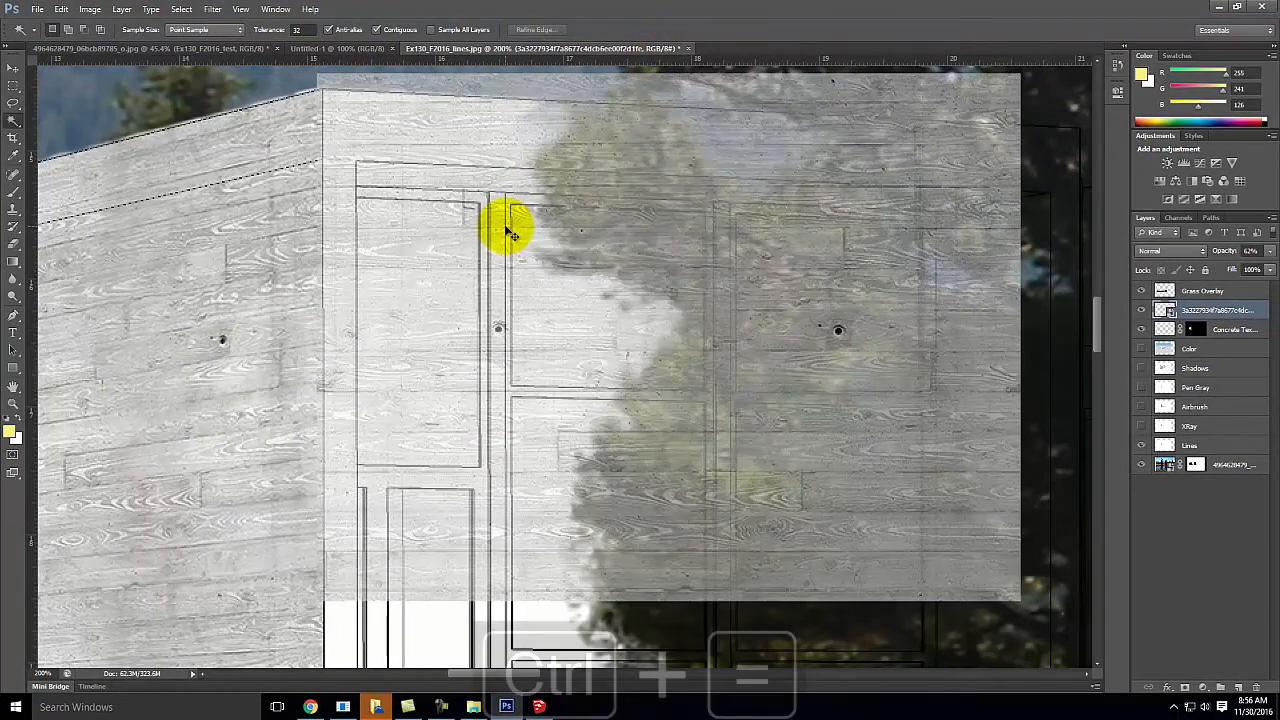
# - Copy the concrete tile using a rectangular selection and paste a duplicate directly beneath the original on the front facade
pyautogui.hotkey('ctrl', '=')
pyautogui.hotkey('ctrl', '=')
pyautogui.hotkey('ctrl', '-')
pyautogui.hotkey('ctrl', '-')
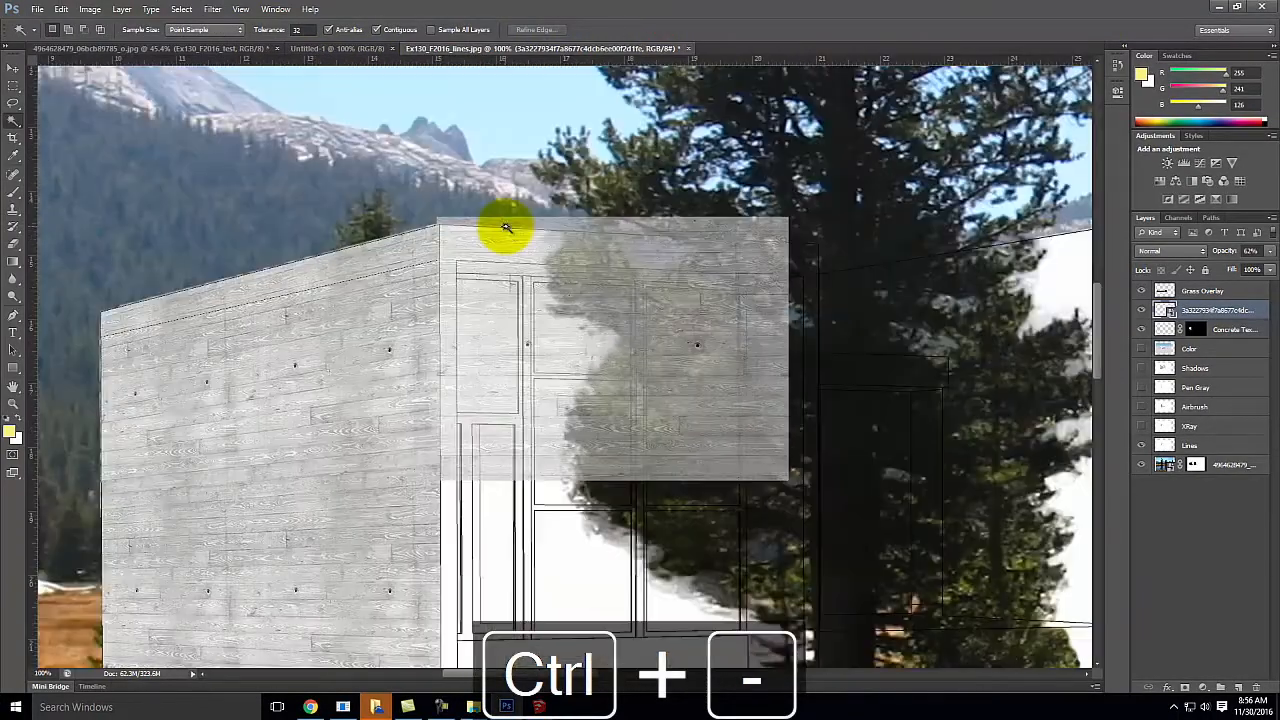
pyautogui.click(12, 88)
pyautogui.moveTo(432, 187); pyautogui.dragTo(805, 491)
pyautogui.hotkey('ctrl', 'c')
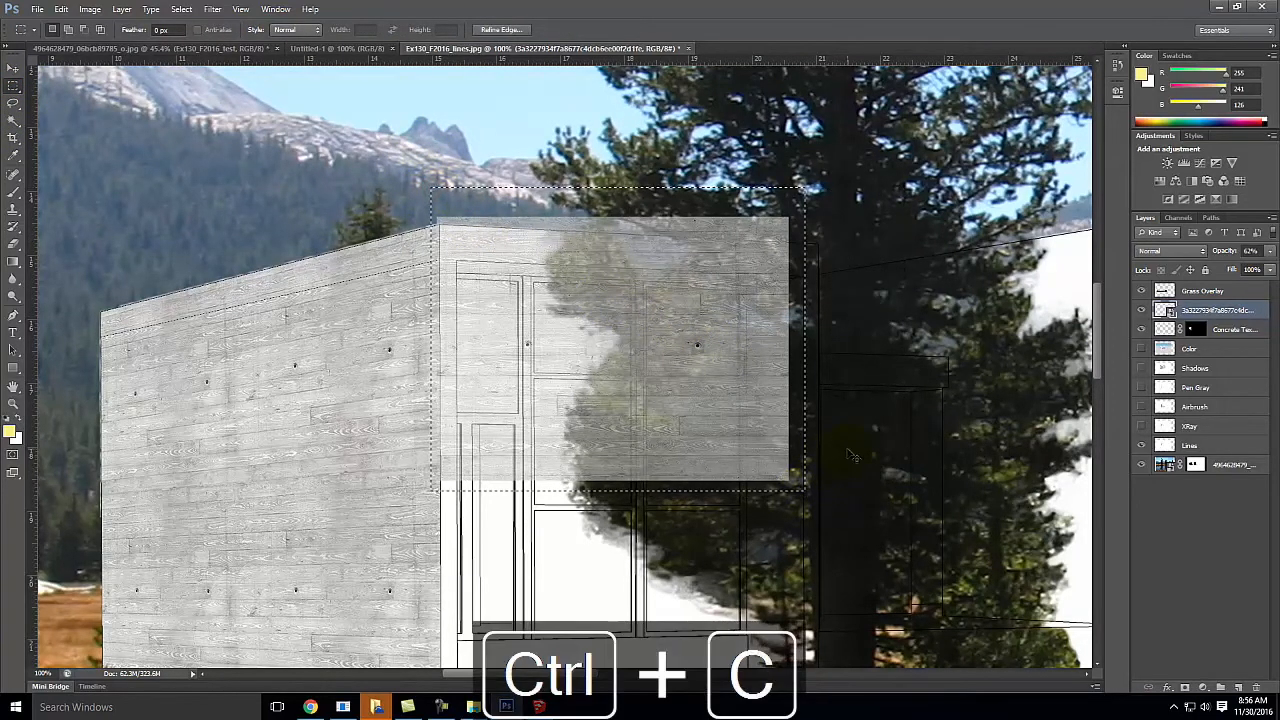
pyautogui.hotkey('ctrl', 'v')
pyautogui.click(12, 69)
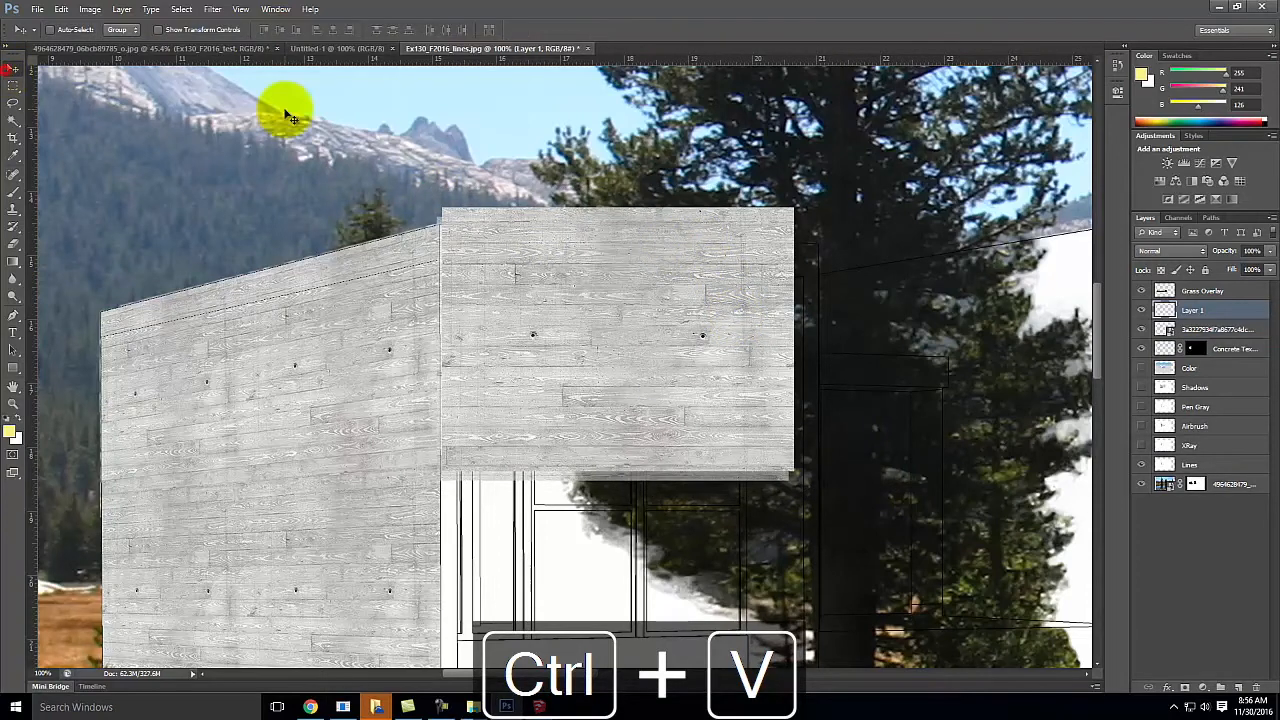
pyautogui.moveTo(651, 386); pyautogui.dragTo(624, 599)
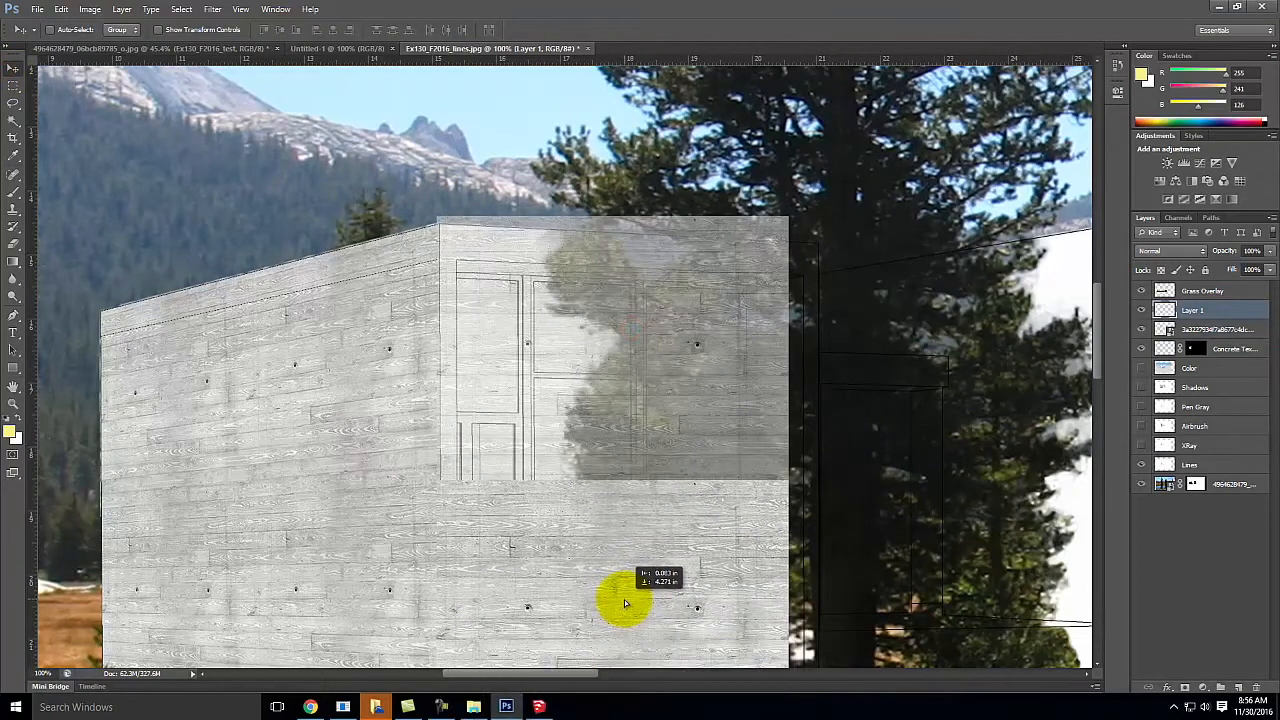
# - Paste two more concrete tile copies beside the existing pair to complete a two-by-two texture over the front facade
pyautogui.scroll(-3, 640, 410)
pyautogui.hotkey('ctrl', 'v')
pyautogui.moveTo(591, 349); pyautogui.dragTo(970, 207)
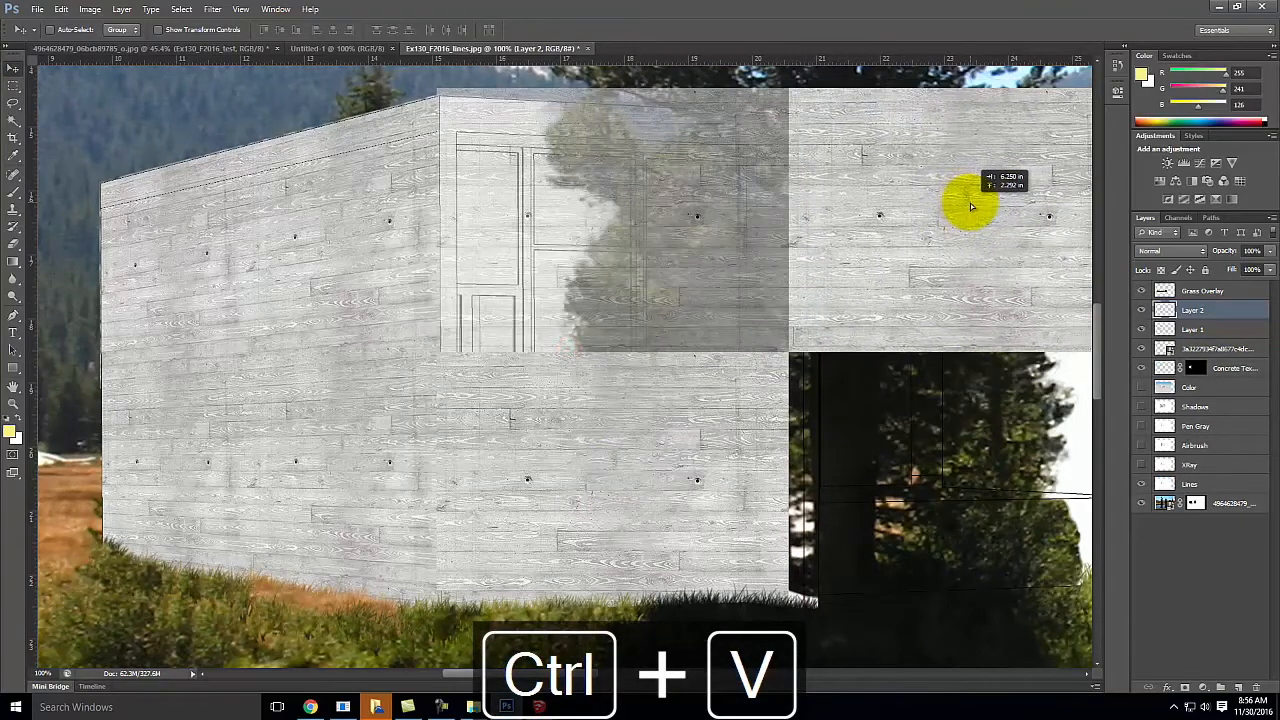
pyautogui.hotkey('ctrl', 'v')
pyautogui.moveTo(709, 323); pyautogui.dragTo(940, 446)
# - Try to merge Layers 1 to 3 with the placed concrete texture layer
pyautogui.click(1216, 312)
pyautogui.keyDown('shift'); pyautogui.click(1216, 368); pyautogui.keyUp('shift')
pyautogui.rightClick(1216, 343)
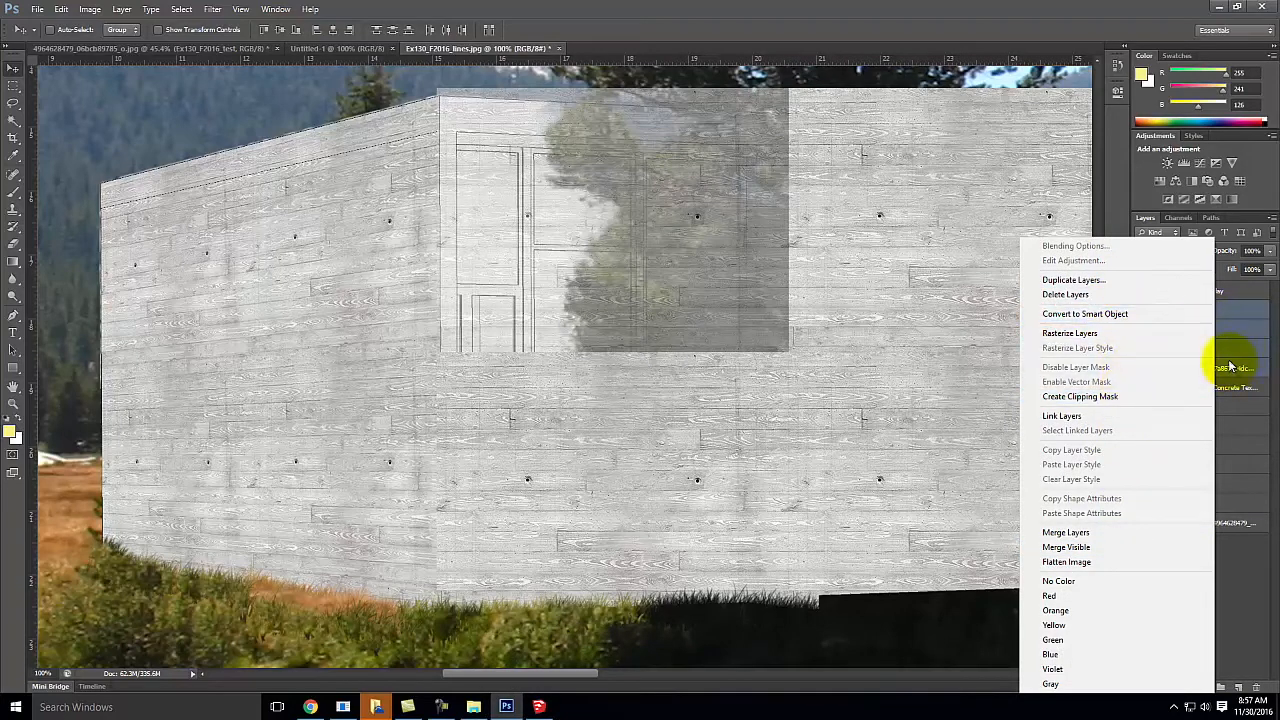
pyautogui.click(1236, 580)
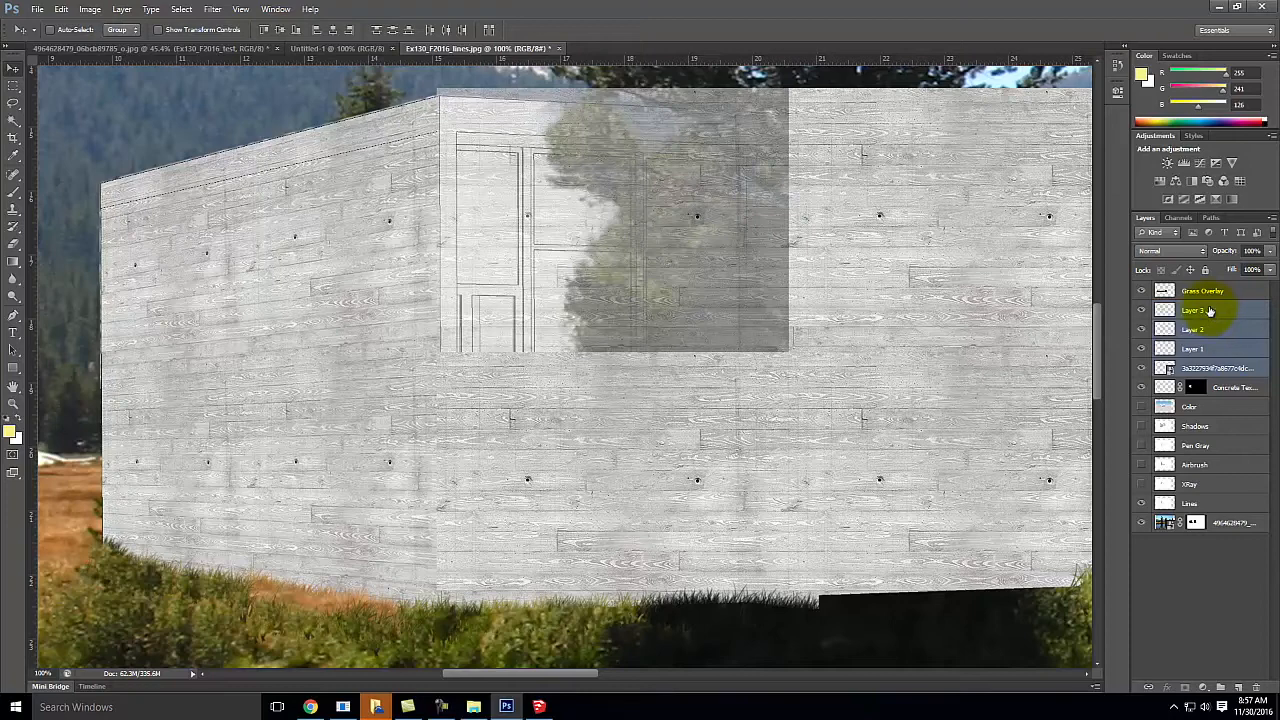
pyautogui.rightClick(1218, 315)
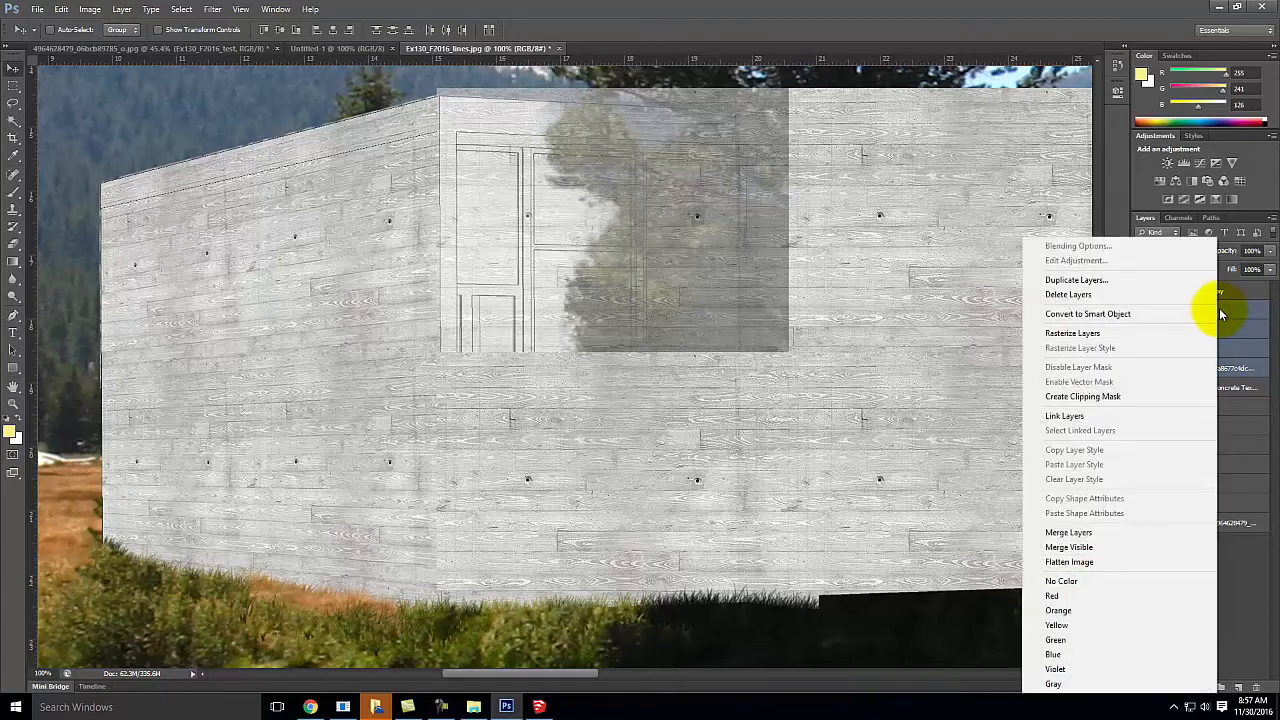
pyautogui.click(1068, 532)
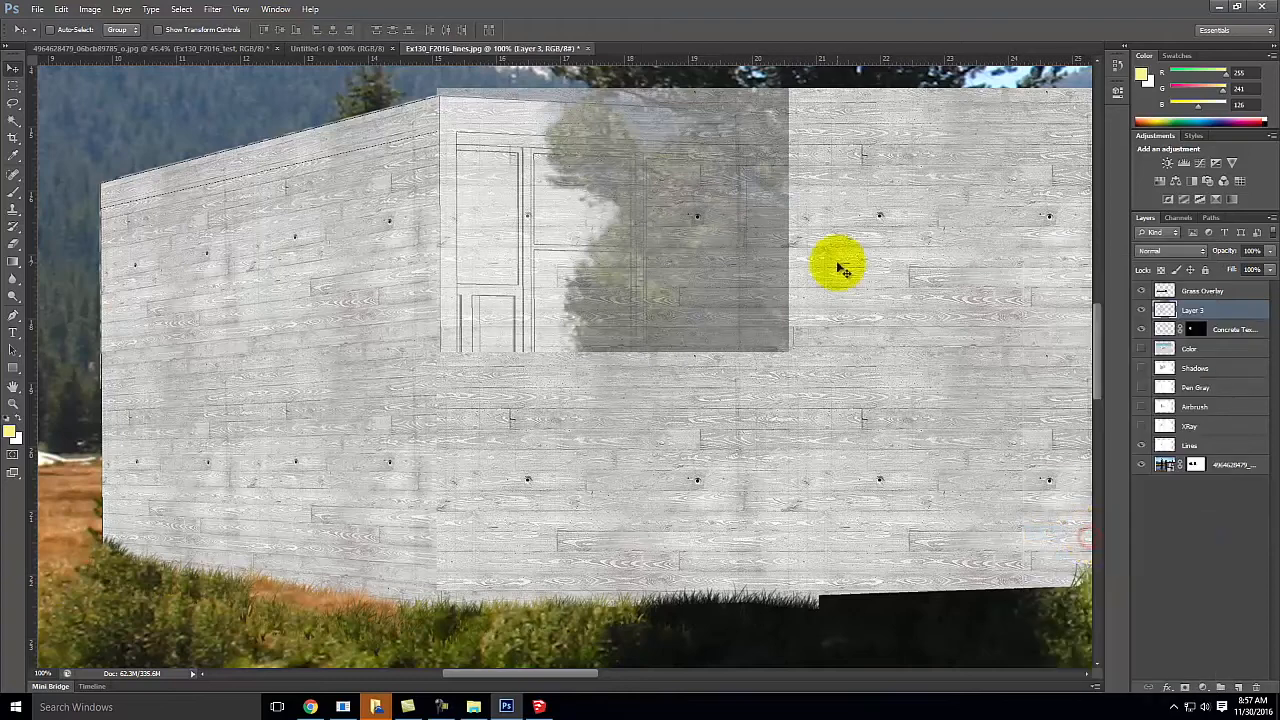
pyautogui.click(62, 9)
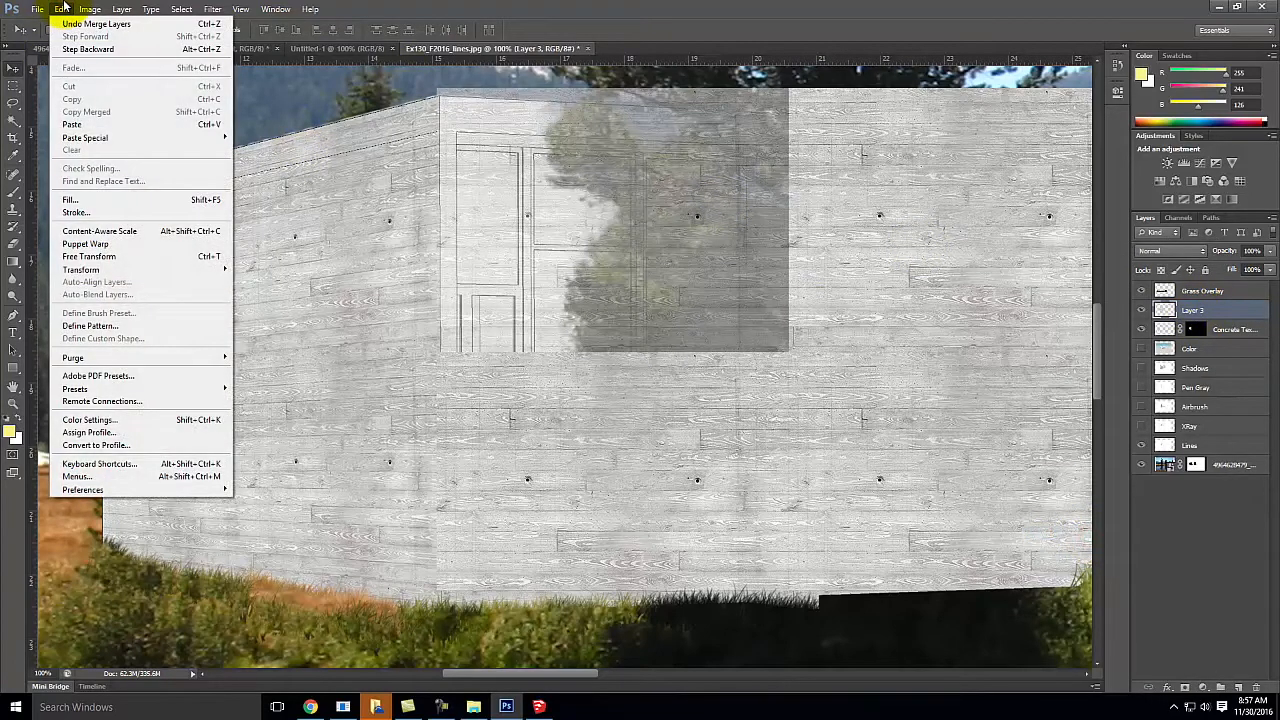
pyautogui.moveTo(182, 9)
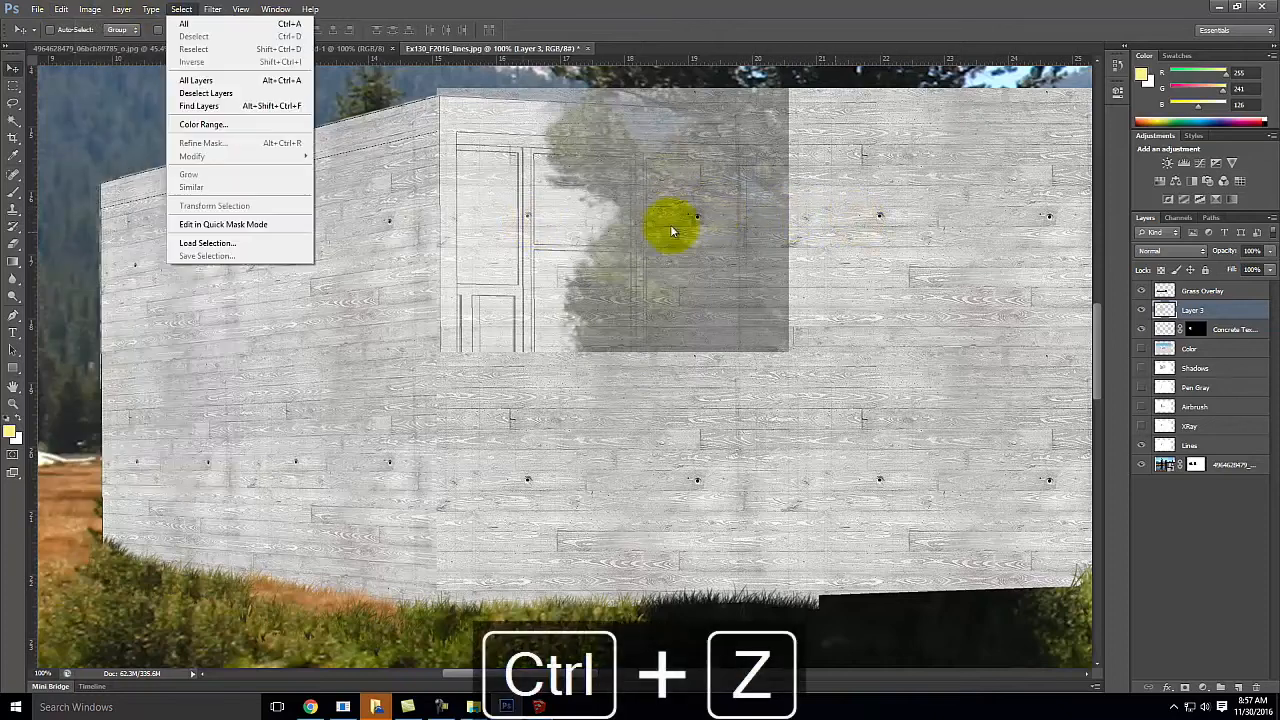
pyautogui.hotkey('ctrl', 'z')
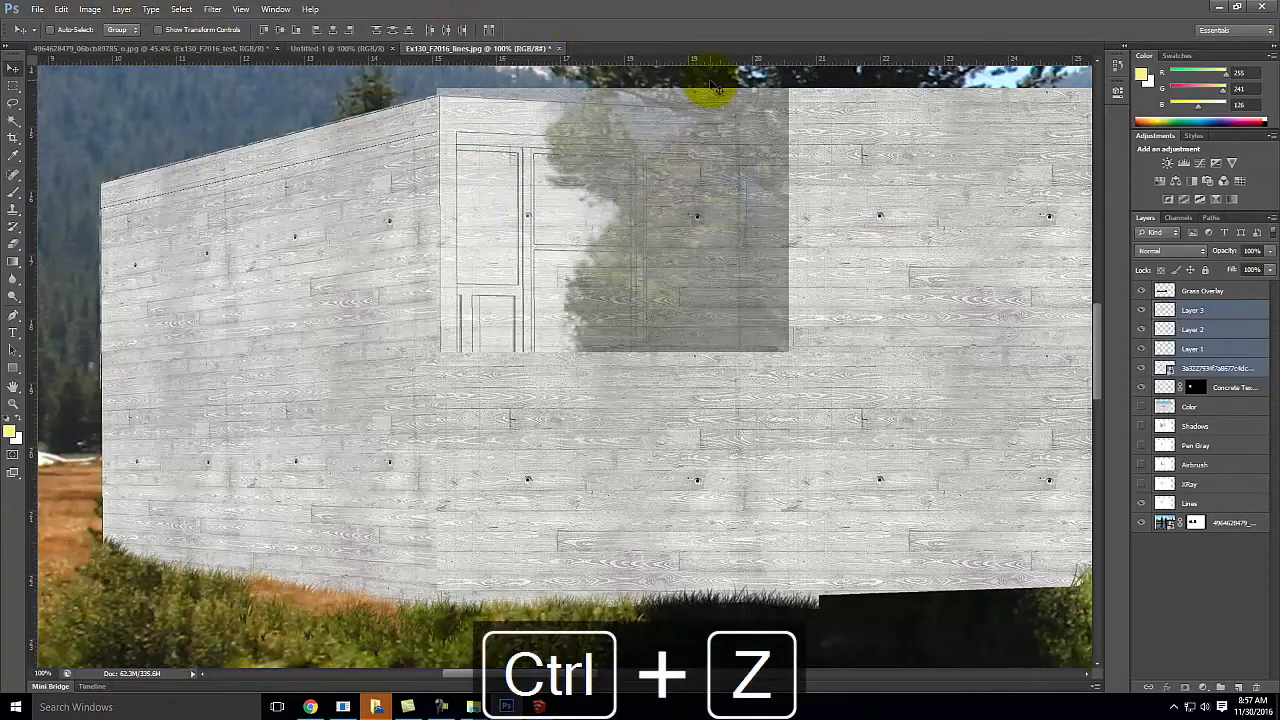
# - Set the placed concrete texture's opacity to 100% and merge it with Layers 1, 2 and 3
pyautogui.click(1227, 368)
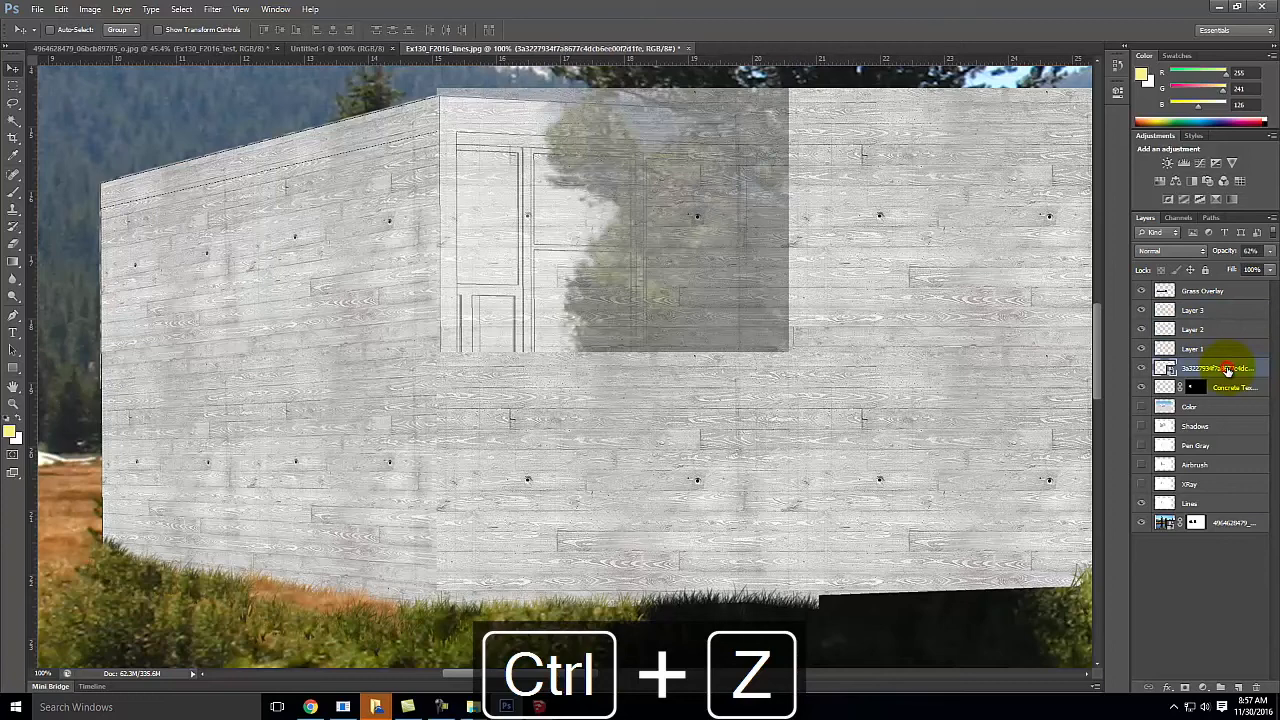
pyautogui.click(1268, 253)
pyautogui.moveTo(1248, 265); pyautogui.dragTo(1274, 267)
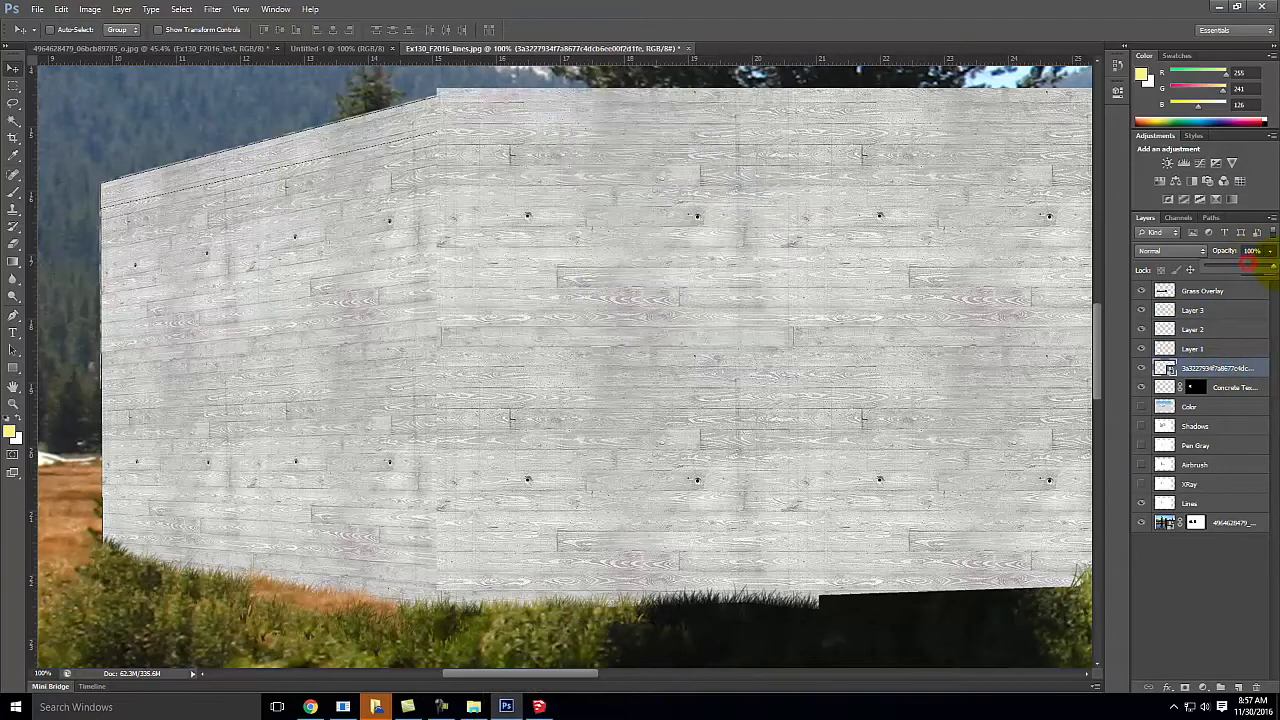
pyautogui.keyDown('shift'); pyautogui.click(1214, 313); pyautogui.keyUp('shift')
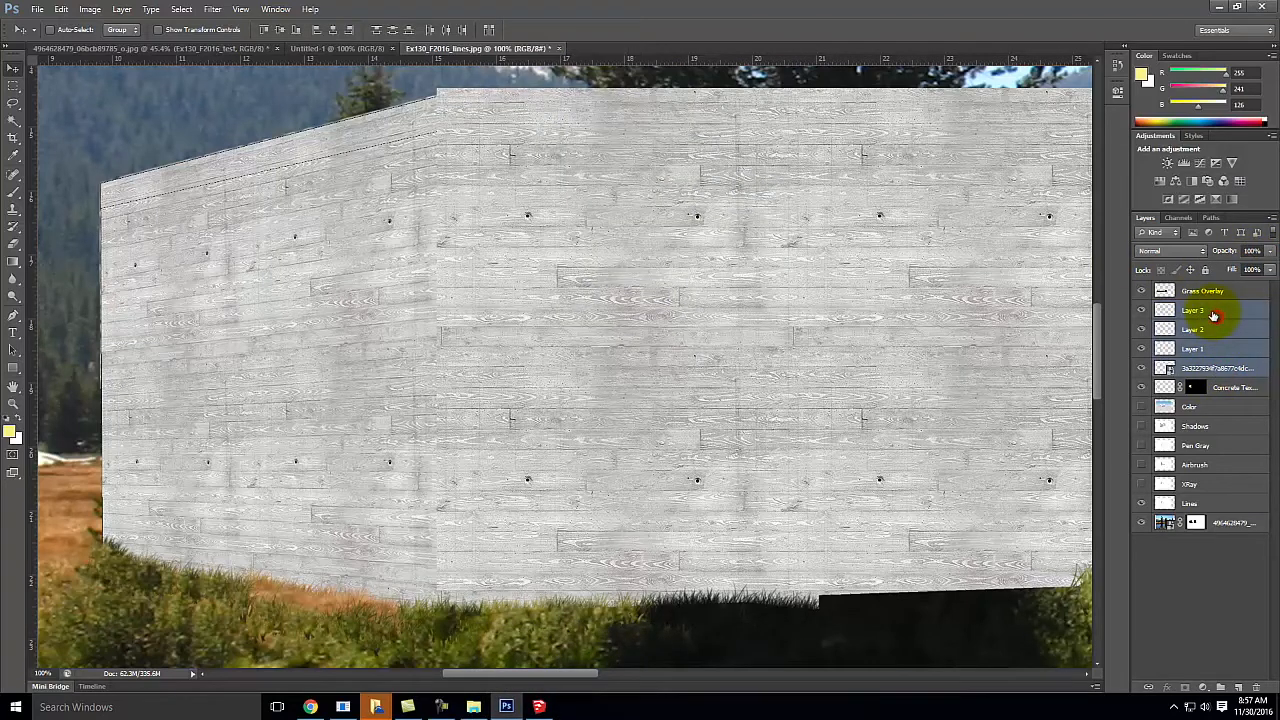
pyautogui.rightClick(1212, 314)
pyautogui.click(1104, 540)
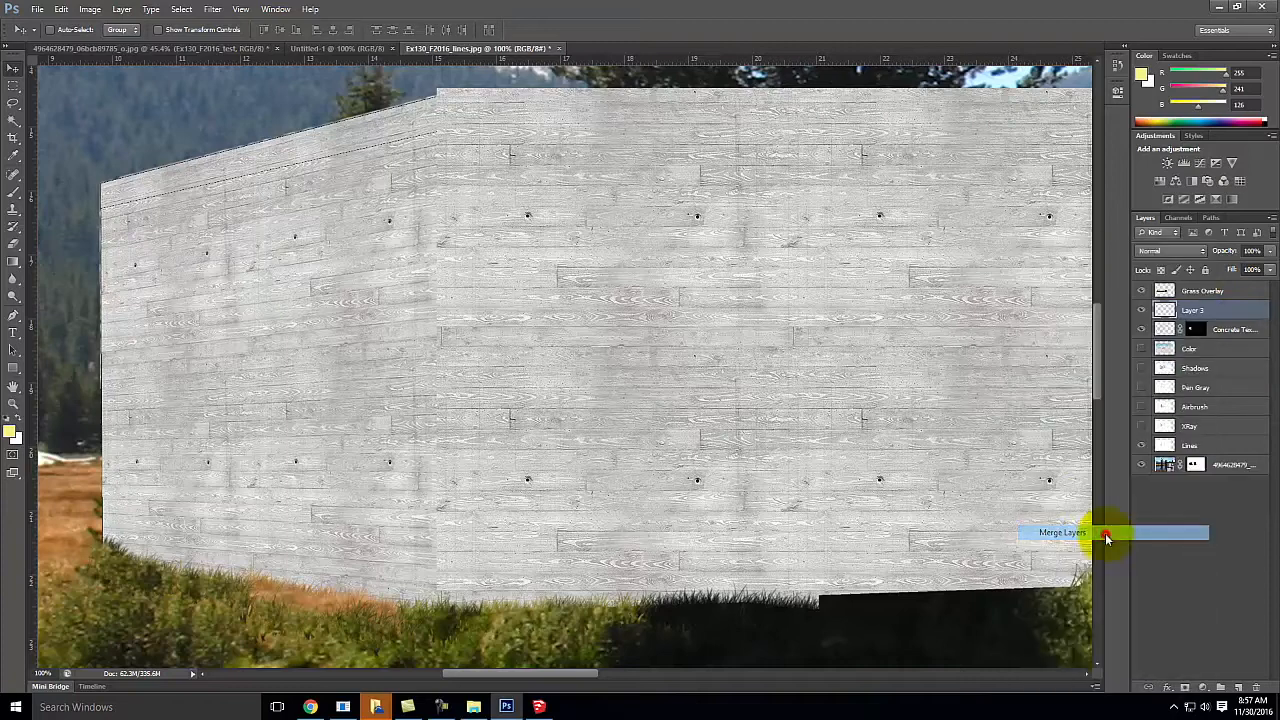
# - Set Layer 3's opacity to 56% and skew its two far corners inward to the end of the front facade
pyautogui.click(61, 9)
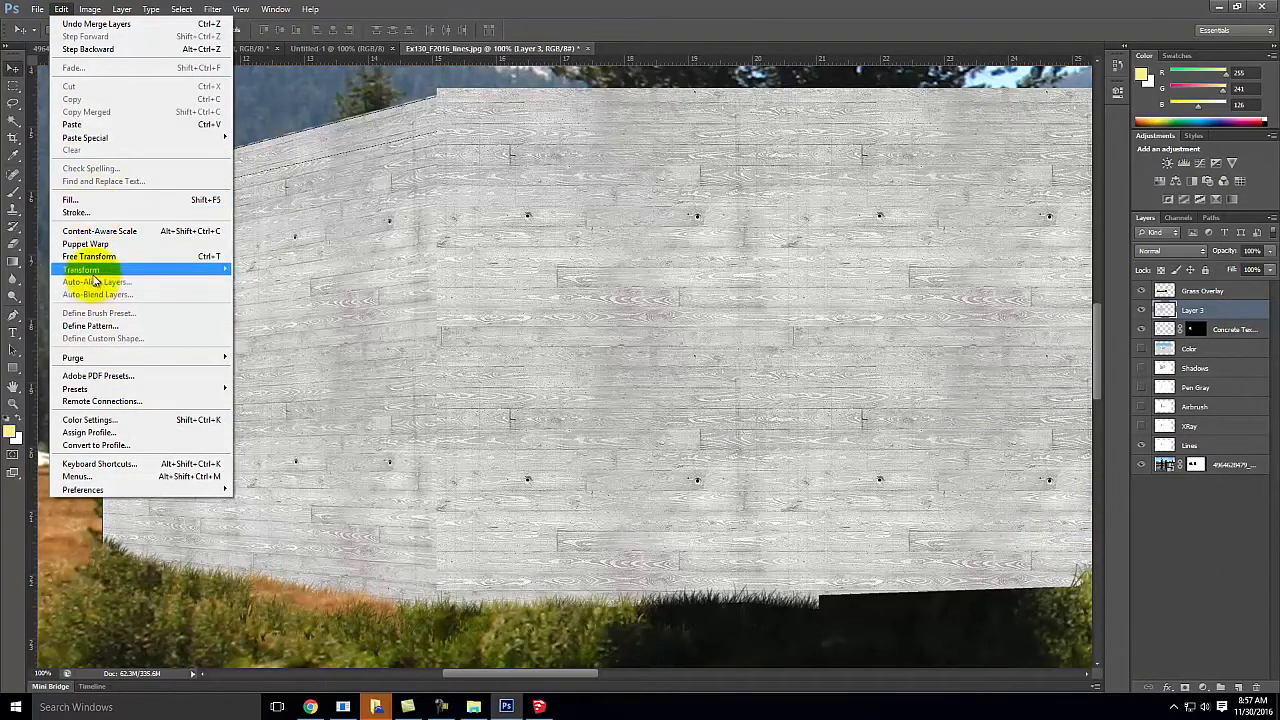
pyautogui.moveTo(92, 270)
pyautogui.click(278, 315)
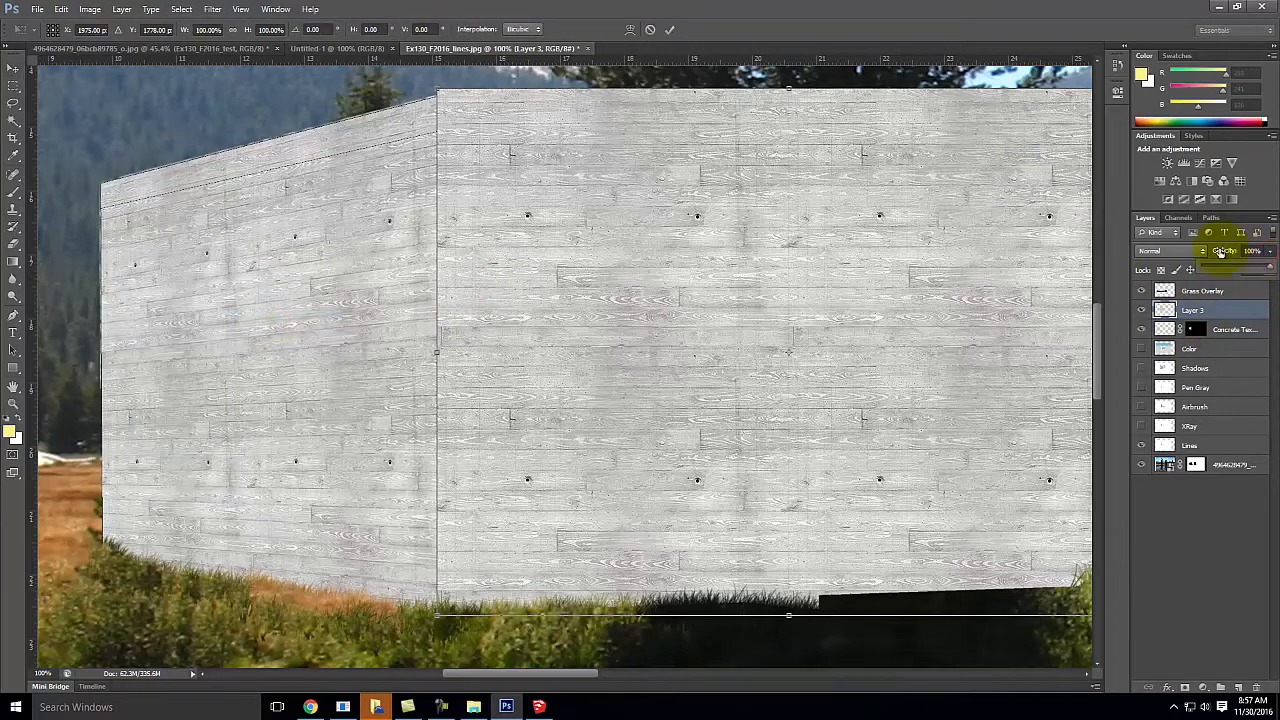
pyautogui.moveTo(1250, 270); pyautogui.dragTo(1242, 268)
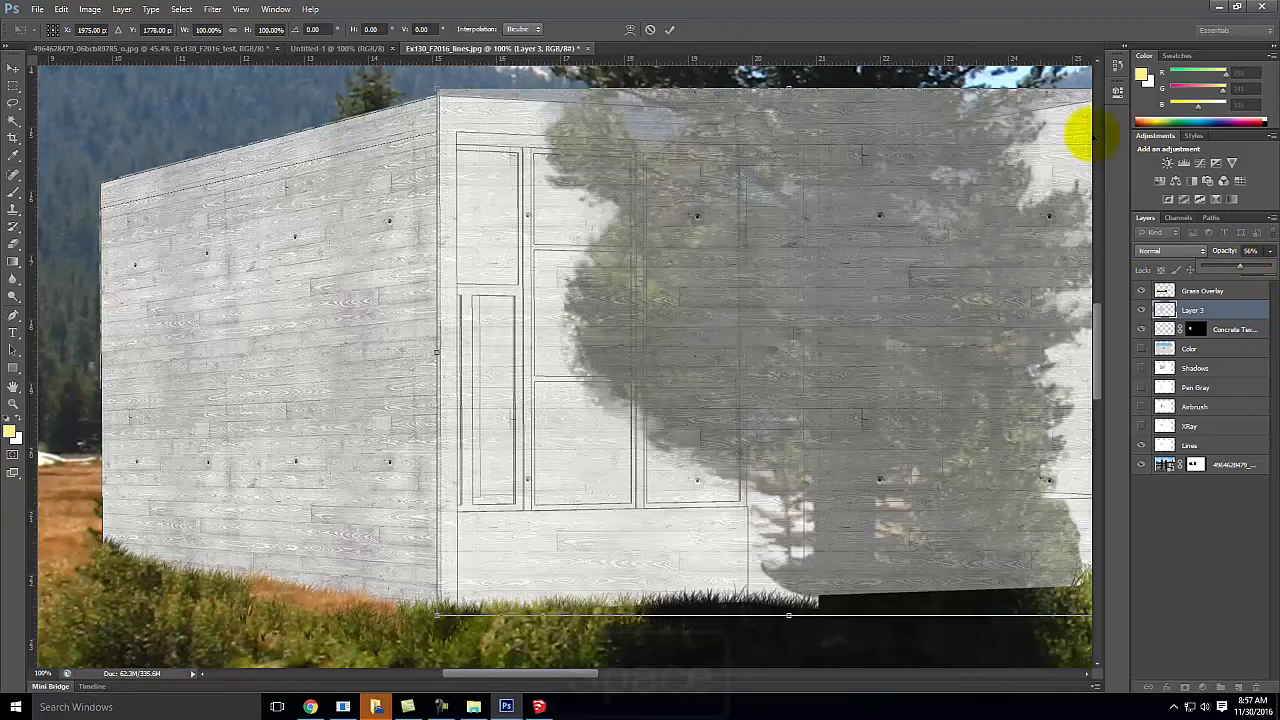
pyautogui.press('space')
pyautogui.moveTo(1023, 177); pyautogui.dragTo(835, 212)
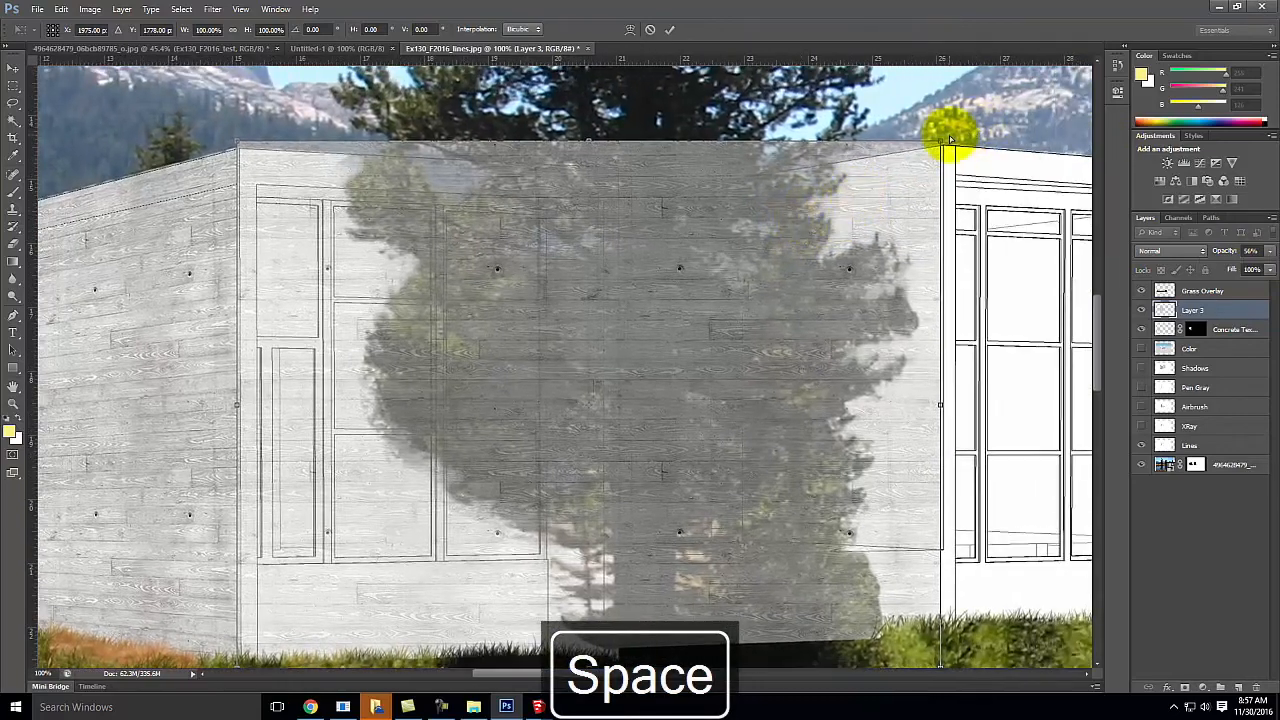
pyautogui.moveTo(941, 145); pyautogui.dragTo(674, 159)
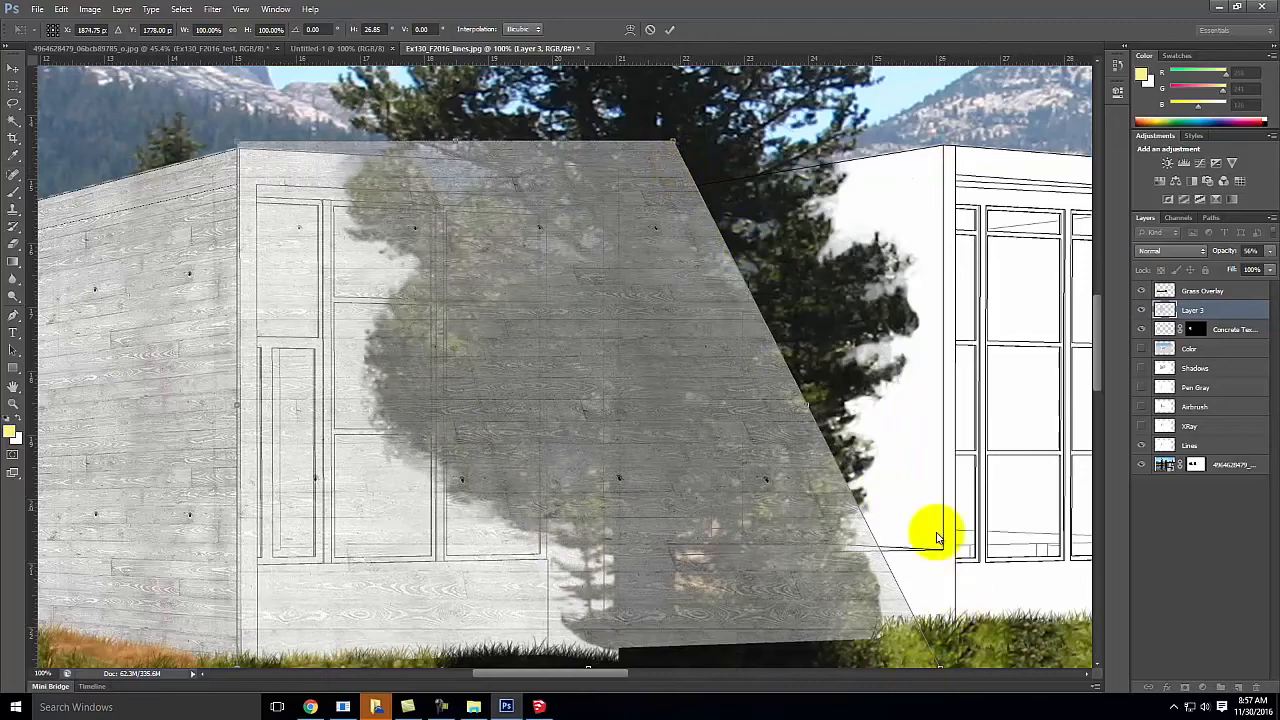
pyautogui.scroll(-2, 940, 550)
pyautogui.moveTo(939, 606); pyautogui.dragTo(650, 558)
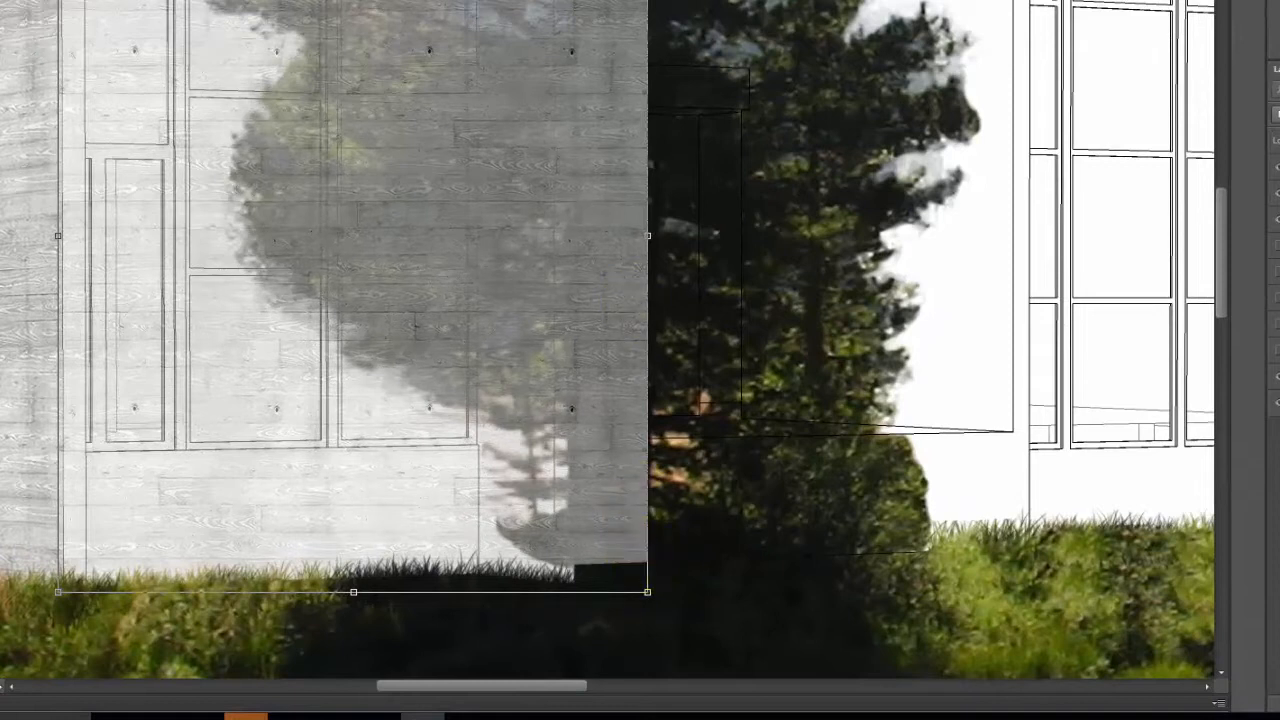
# - Skew Layer 3's upper and lower edges to follow the front facade's perspective and apply the transformation
pyautogui.moveTo(648, 0); pyautogui.dragTo(649, 38)
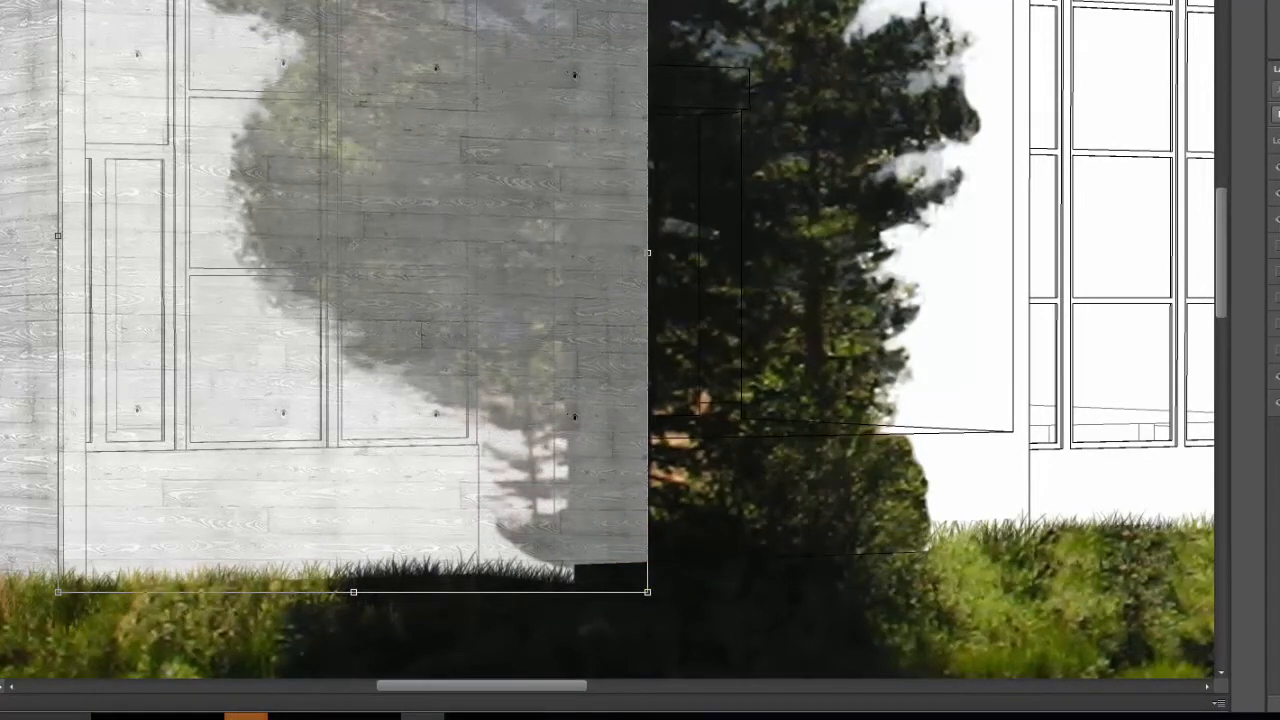
pyautogui.moveTo(648, 595); pyautogui.dragTo(650, 570)
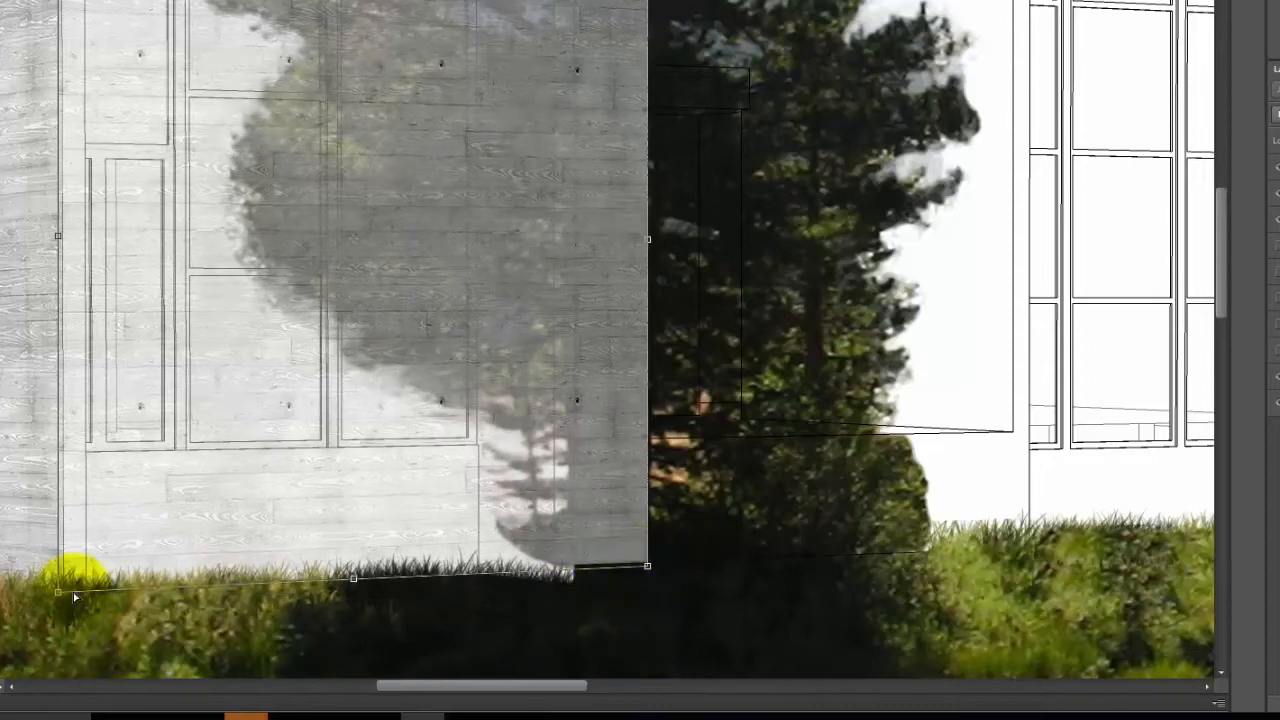
pyautogui.moveTo(58, 592); pyautogui.dragTo(58, 612)
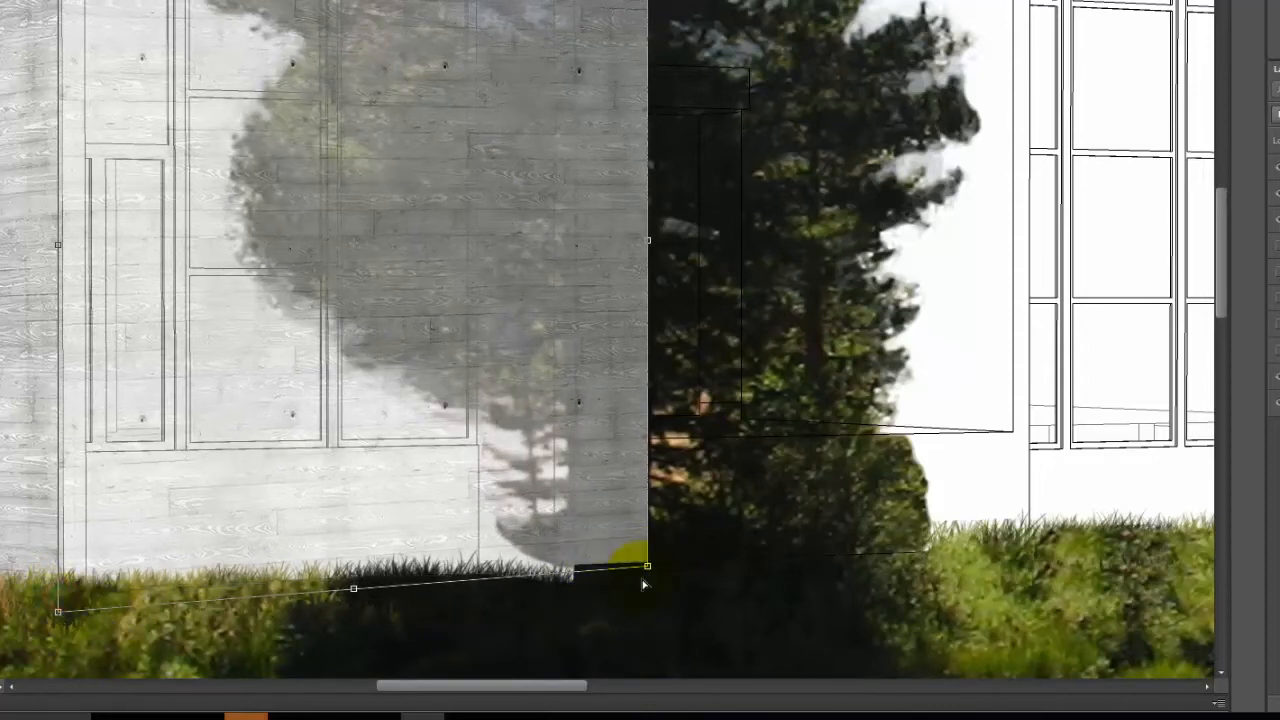
pyautogui.moveTo(650, 570); pyautogui.dragTo(648, 586)
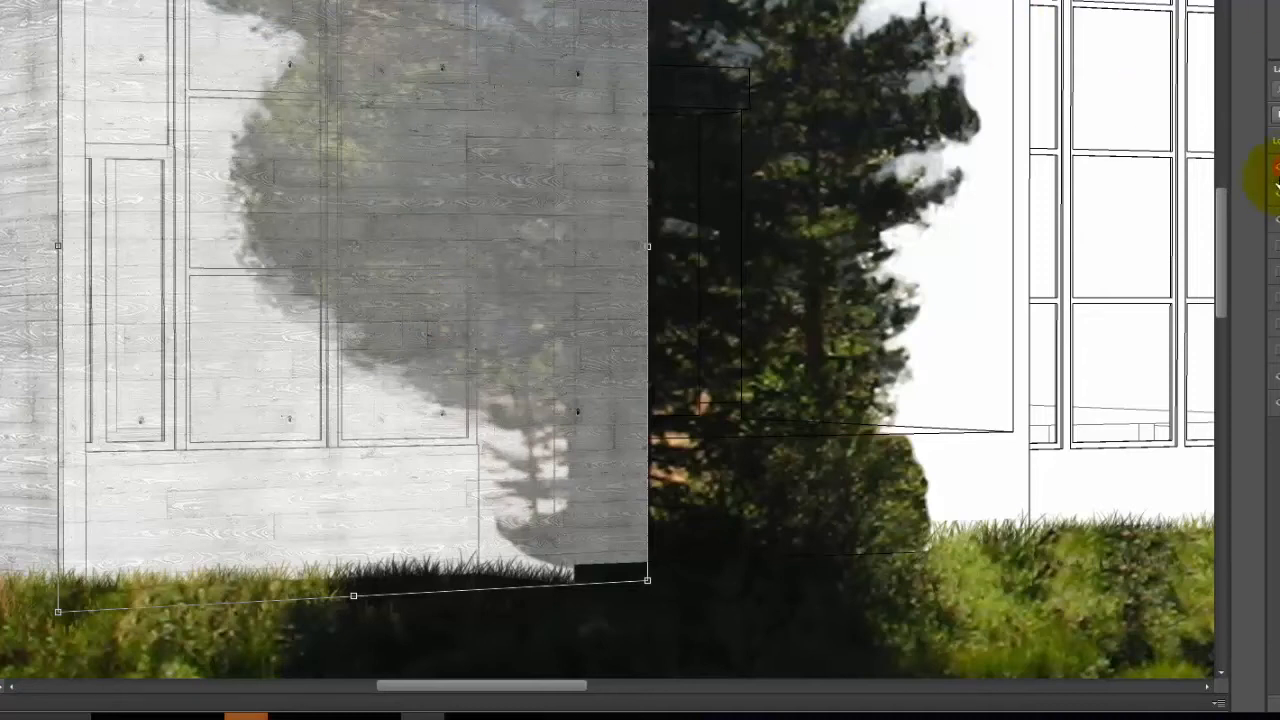
pyautogui.press('Return')
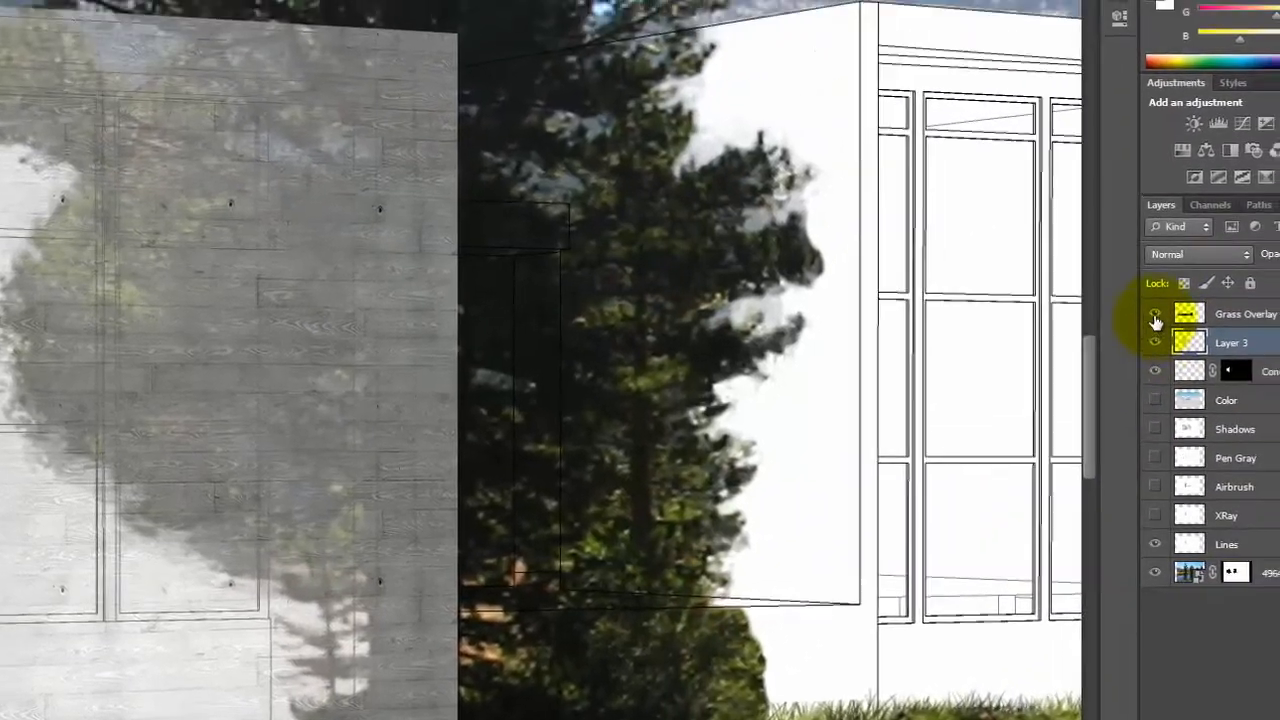
# - Hide the Grass Overlay, Layer 3 and landscape photo layers, and make Lines the active layer for selecting facade areas
pyautogui.click(1278, 168)
pyautogui.click(1146, 352)
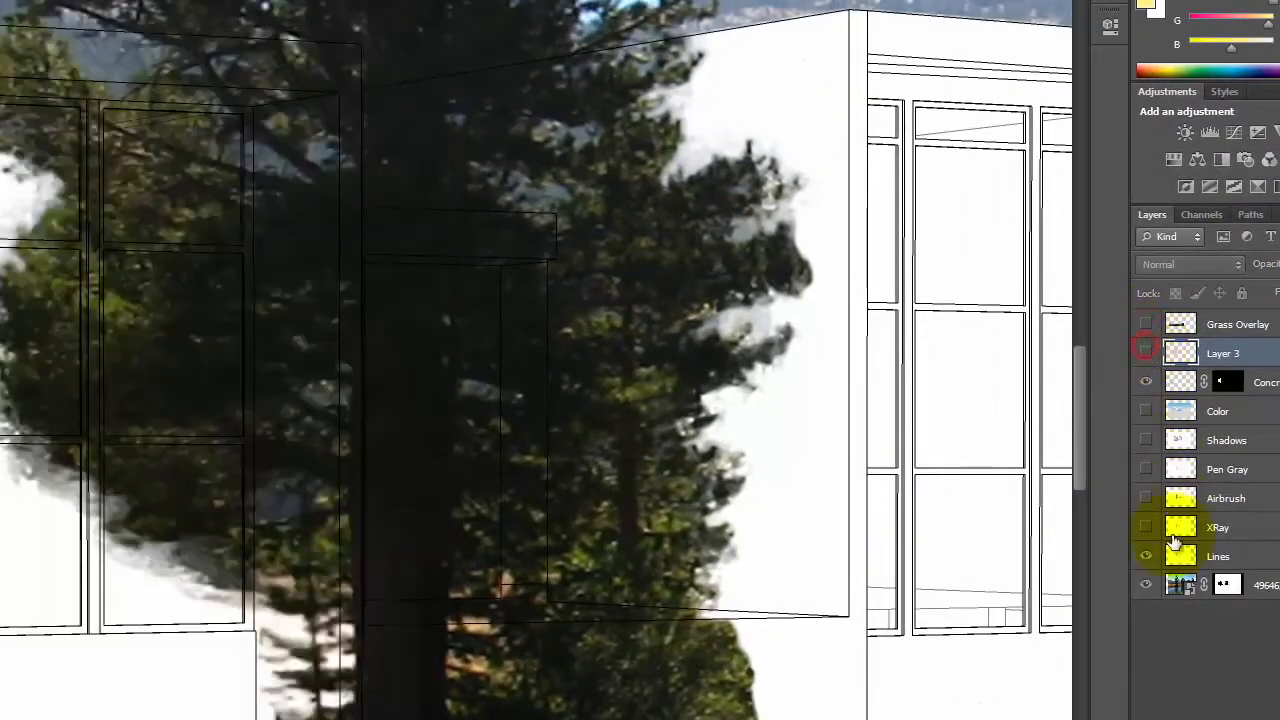
pyautogui.click(1146, 585)
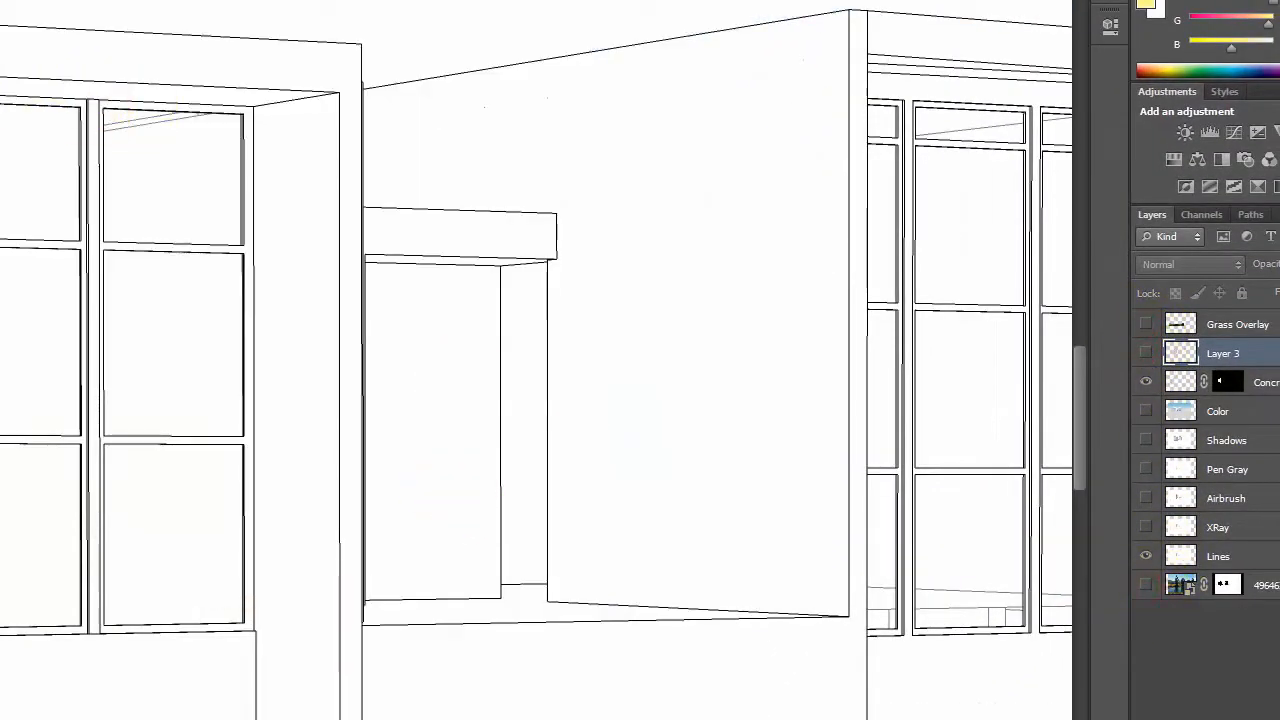
pyautogui.click(5, 38)
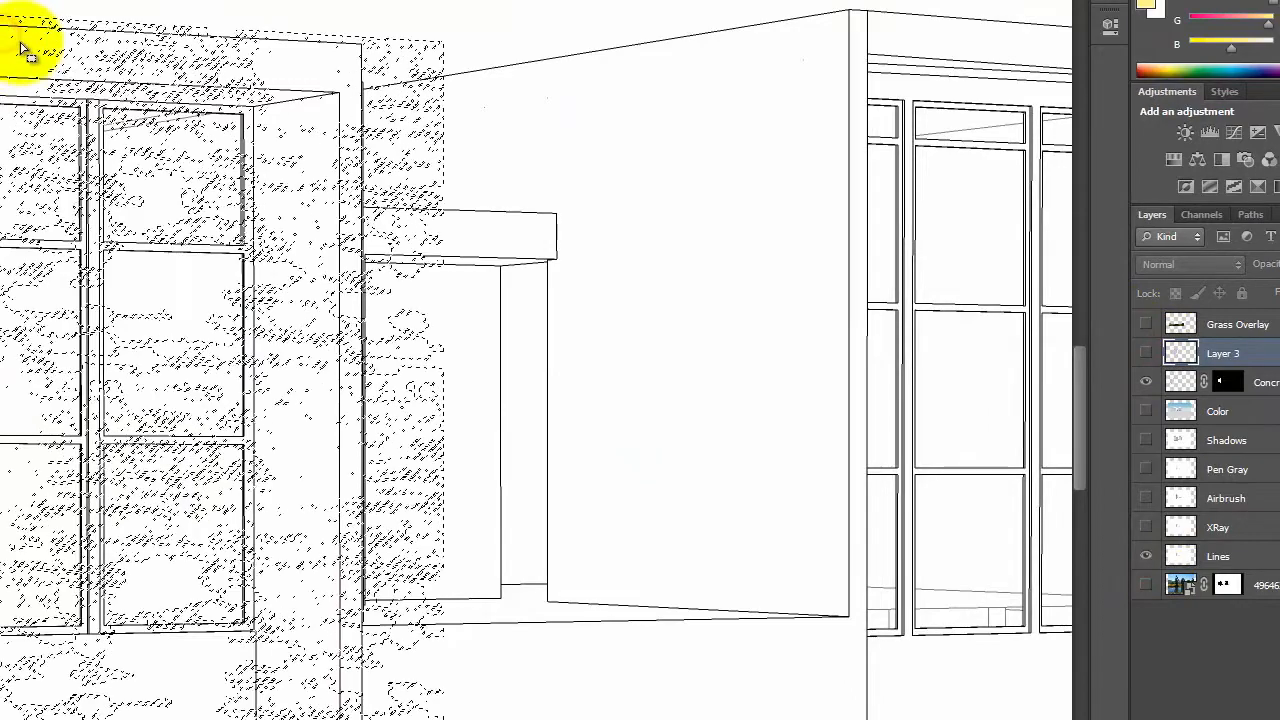
pyautogui.click(1220, 556)
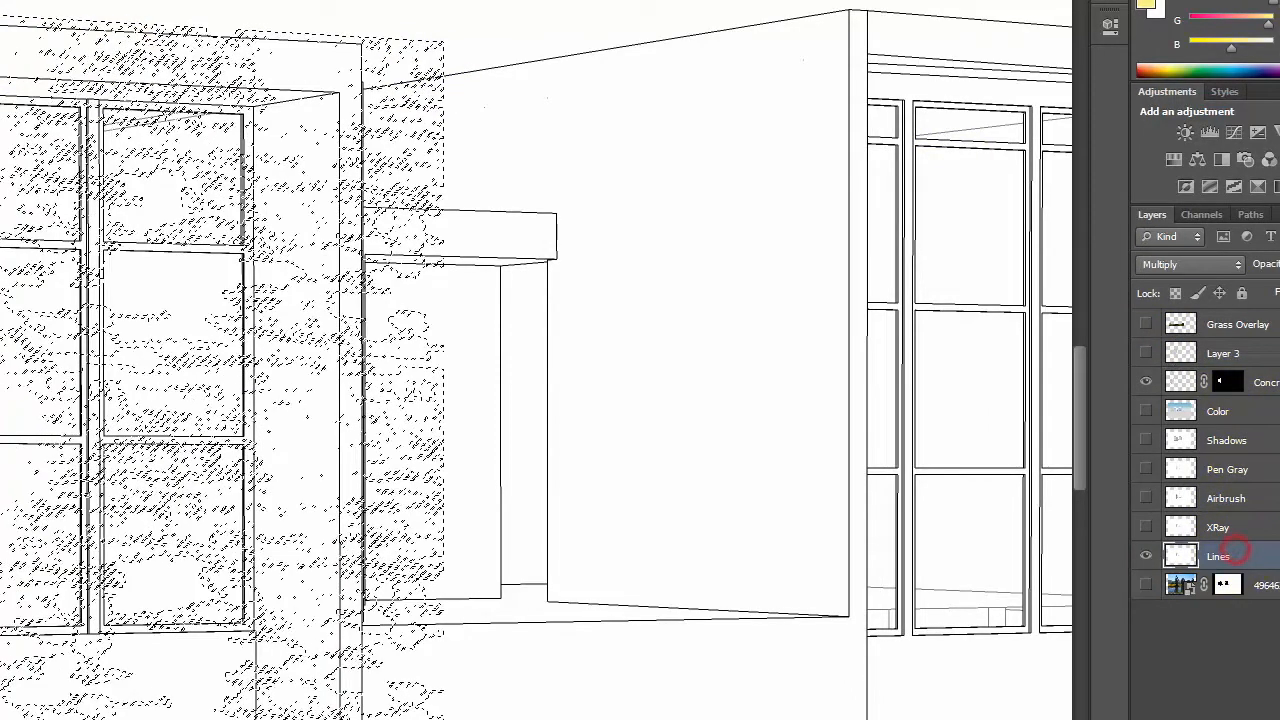
# - Select the front facade's frame and lower wall on the Lines layer, show Layer 3, and mask it to that selection
pyautogui.click(302, 64)
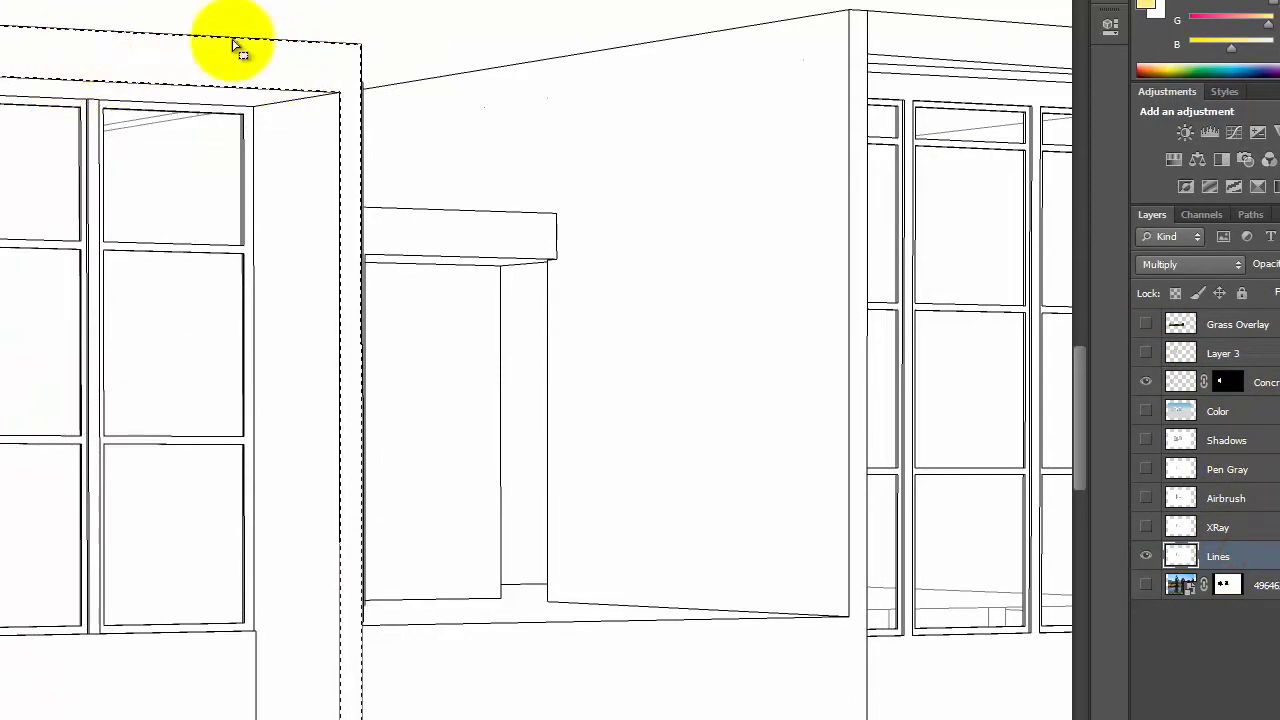
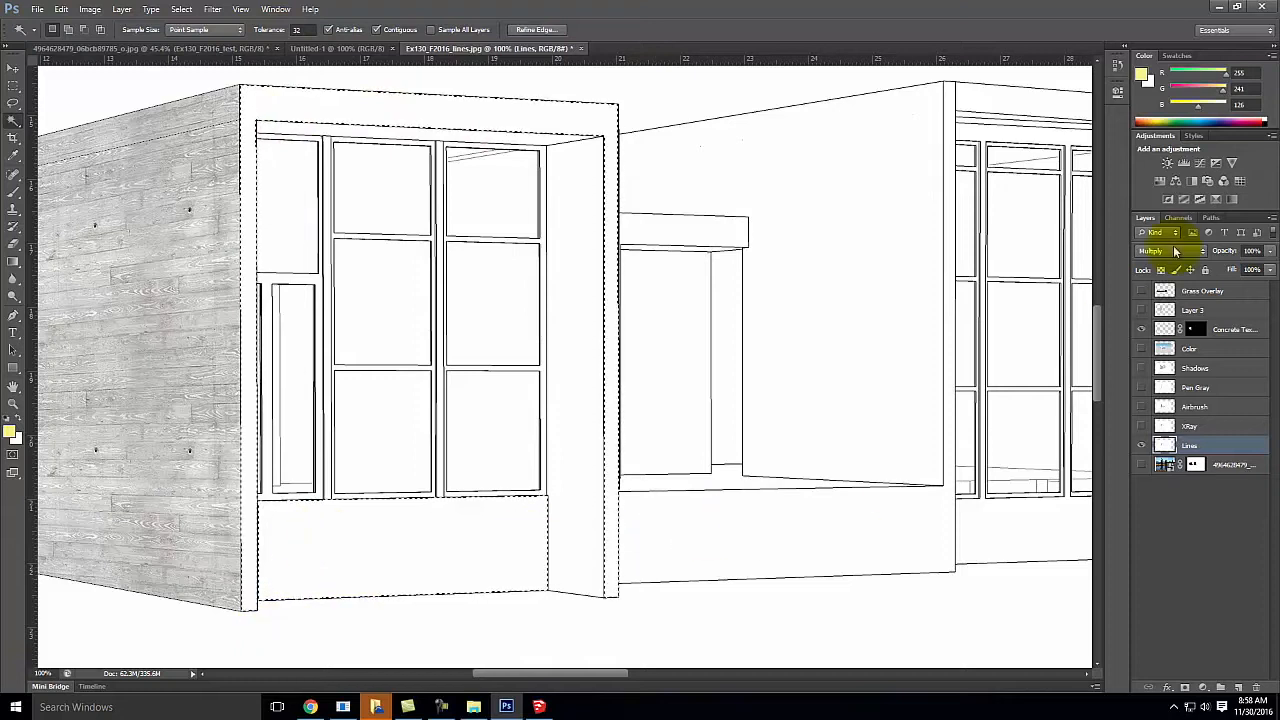
pyautogui.click(1224, 312)
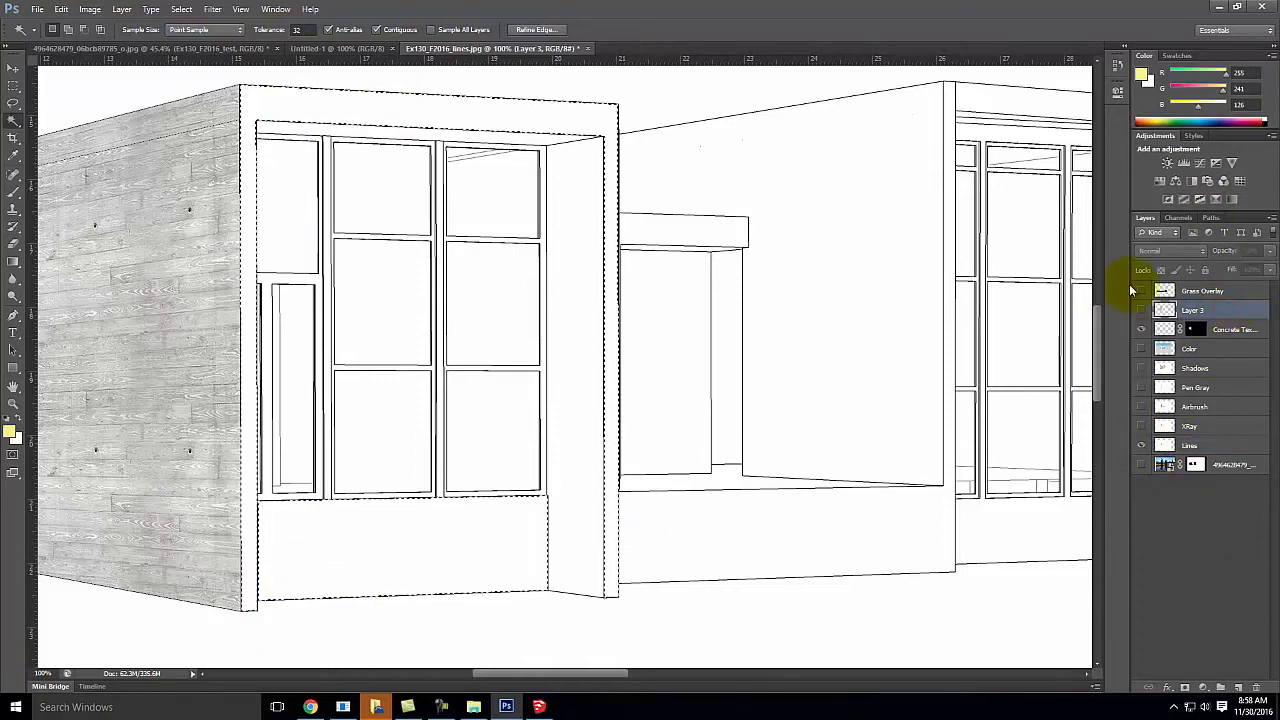
pyautogui.click(1143, 310)
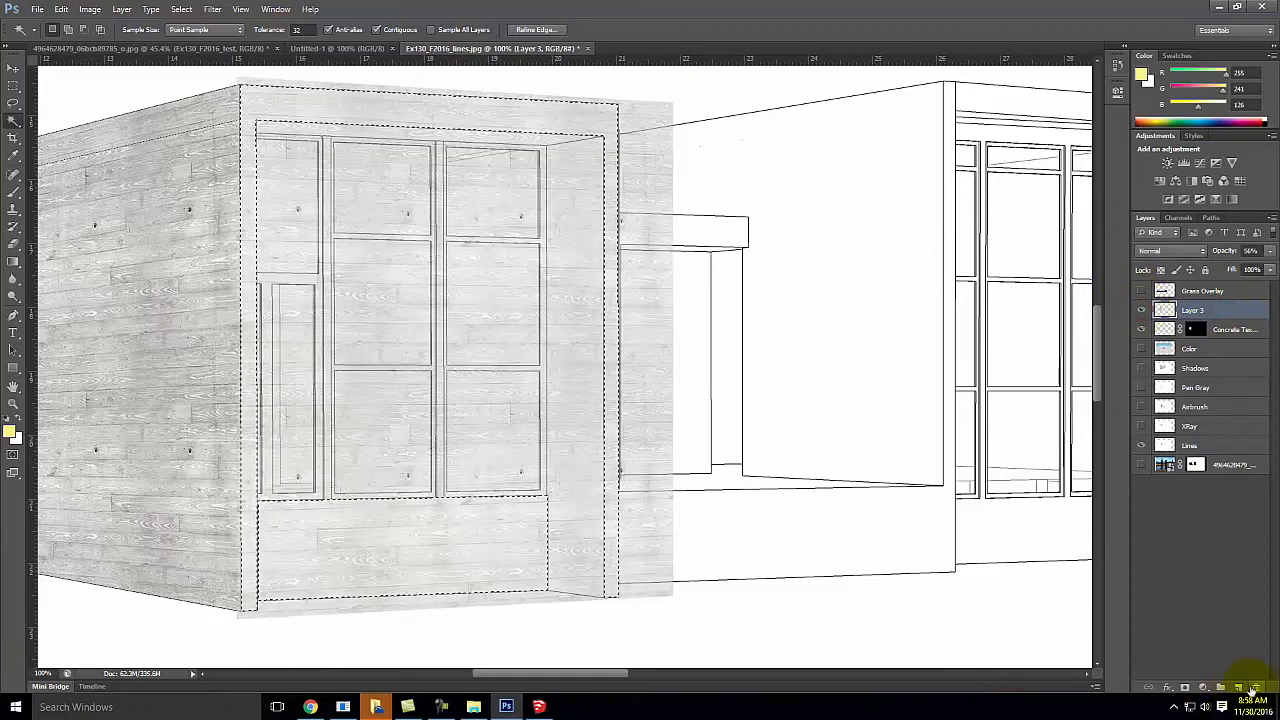
pyautogui.click(1183, 688)
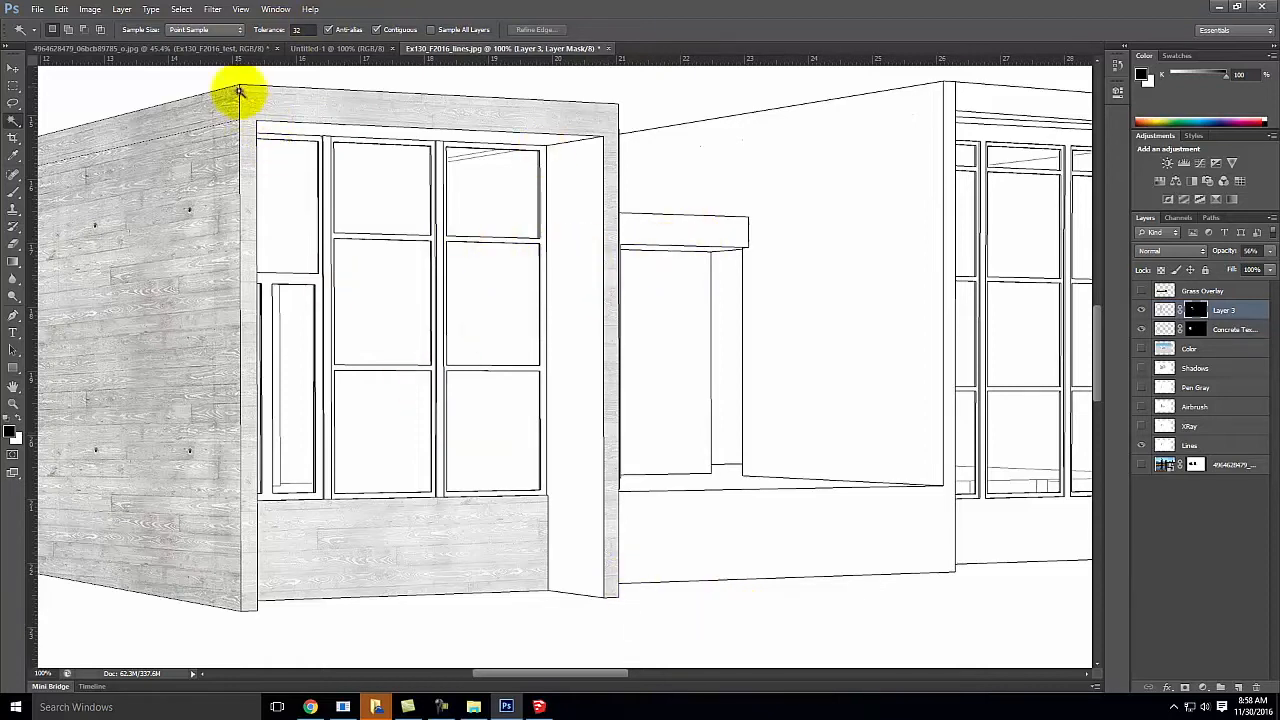
# - Show the Grass Overlay and landscape photo layers again to view the textured building in its setting
pyautogui.click(1140, 292)
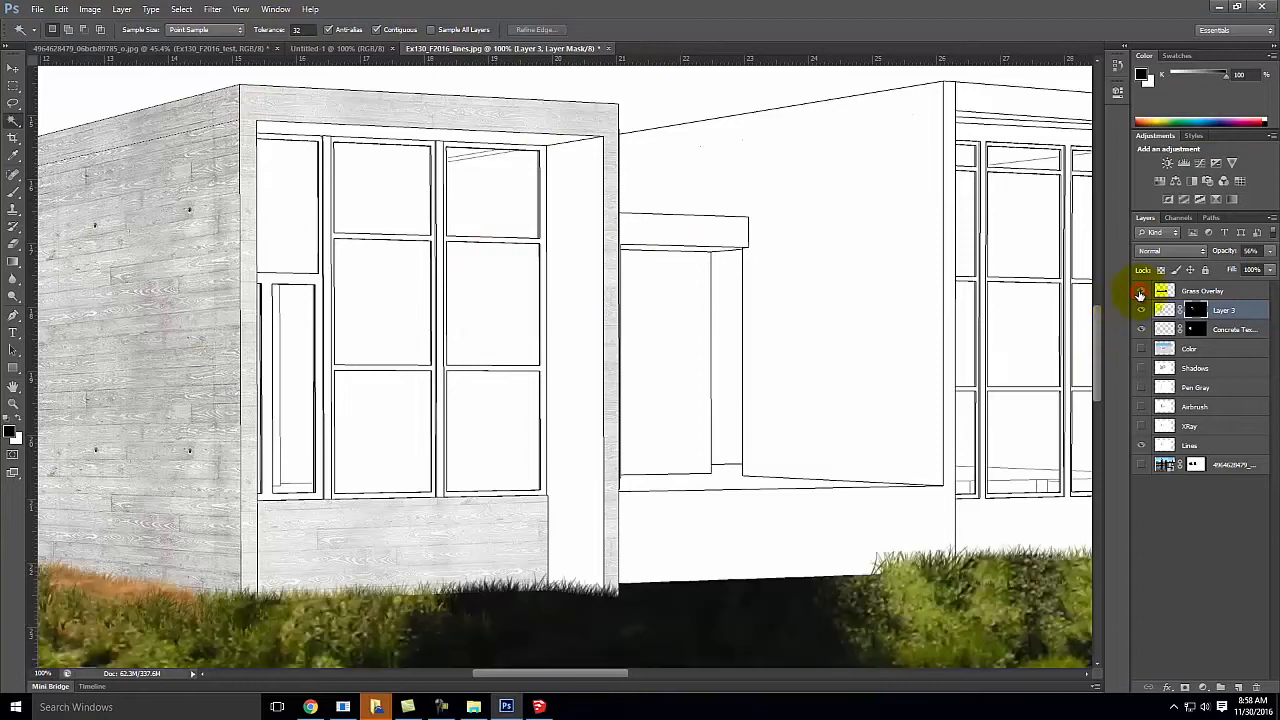
pyautogui.click(1141, 465)
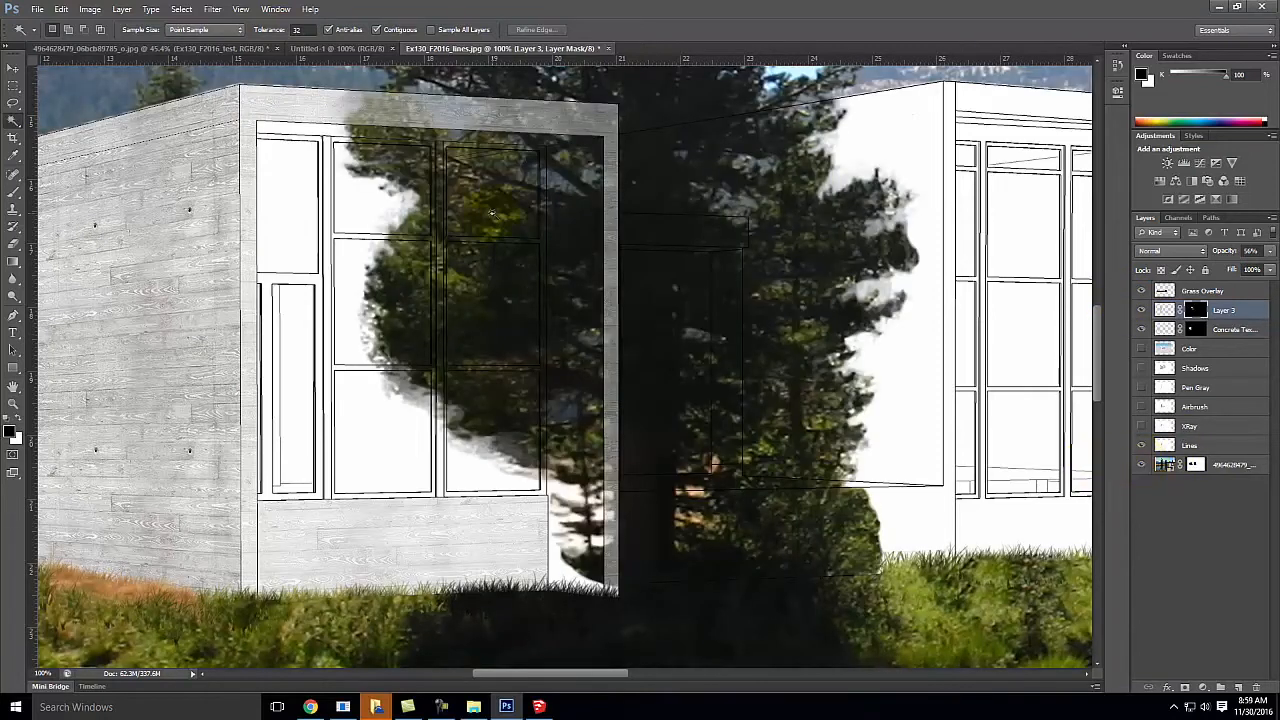
pyautogui.hotkey('ctrl', '-')
pyautogui.hotkey('ctrl', '-')
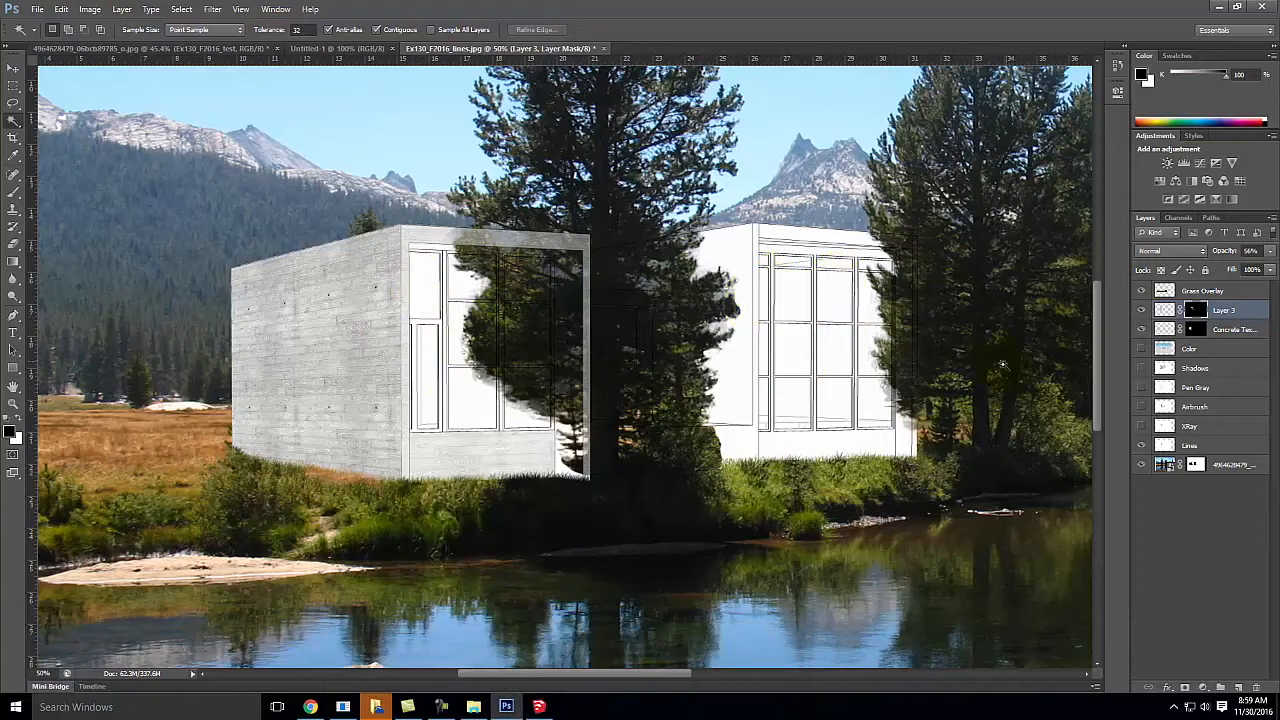
# - Start placing an image and look through the Ex129, Ex128 and Ex127 exercise folders for a sky photo
pyautogui.click(45, 10)
pyautogui.click(104, 225)
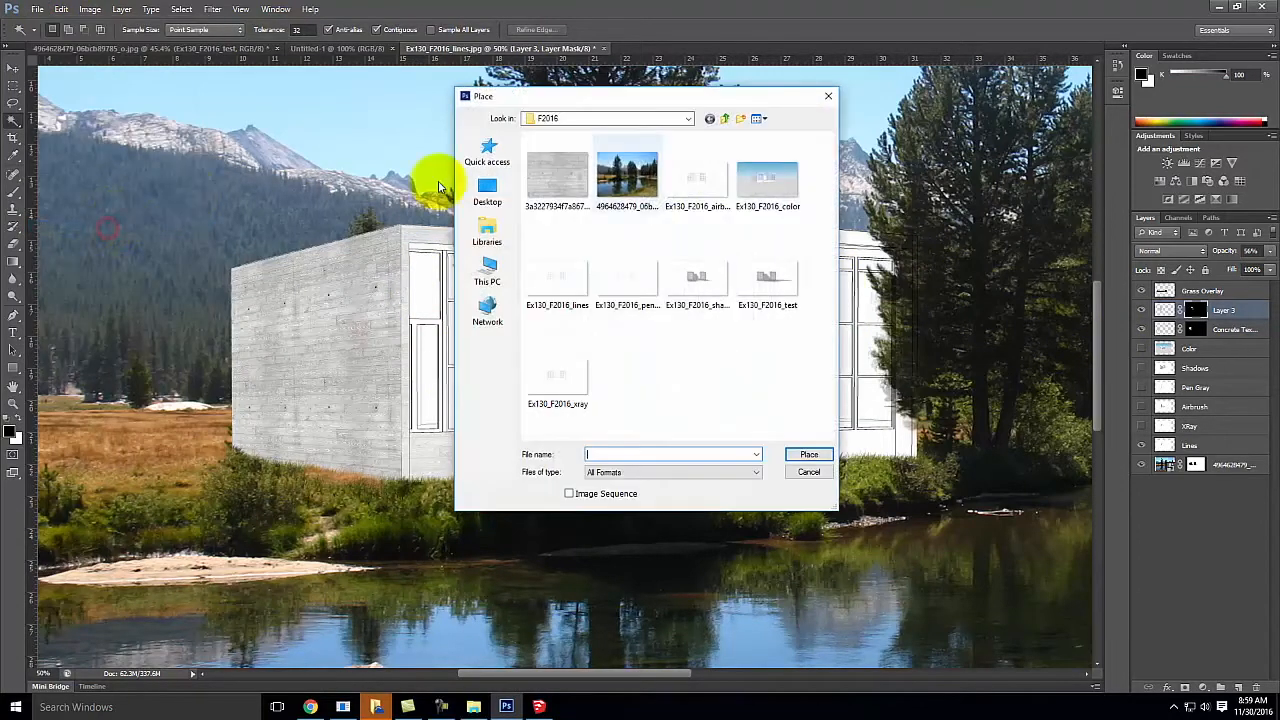
pyautogui.click(724, 119)
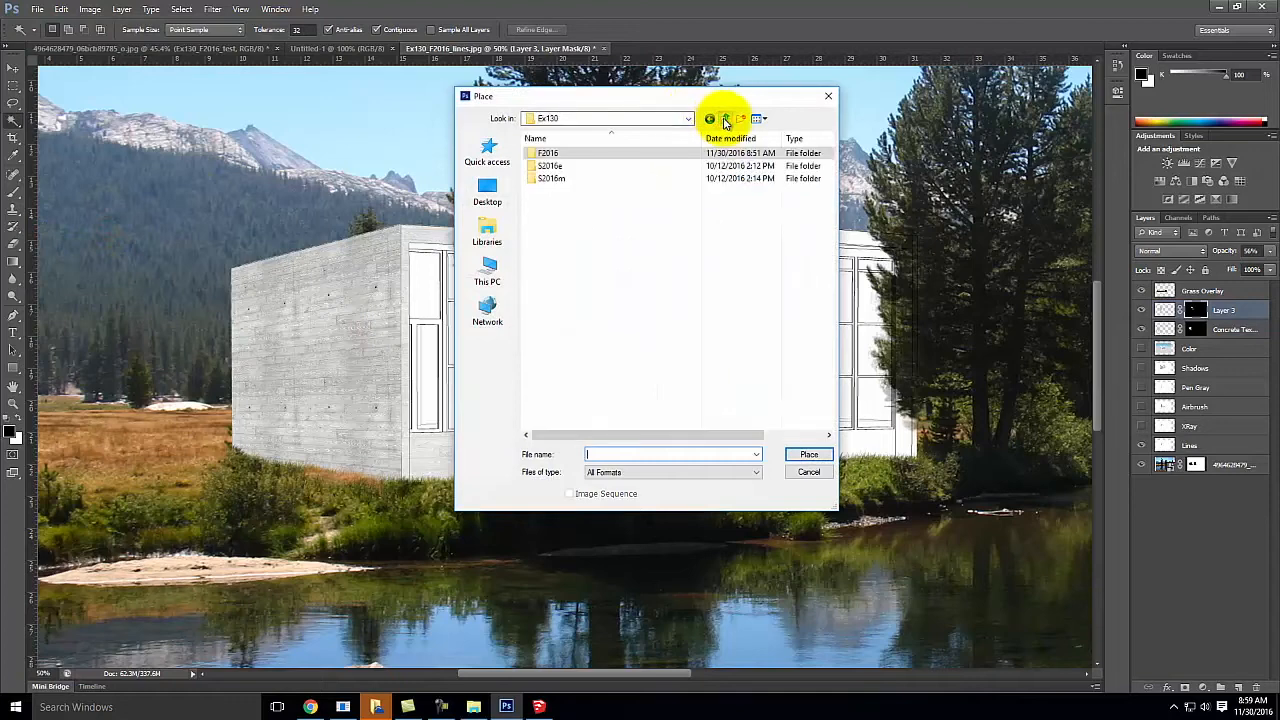
pyautogui.click(725, 119)
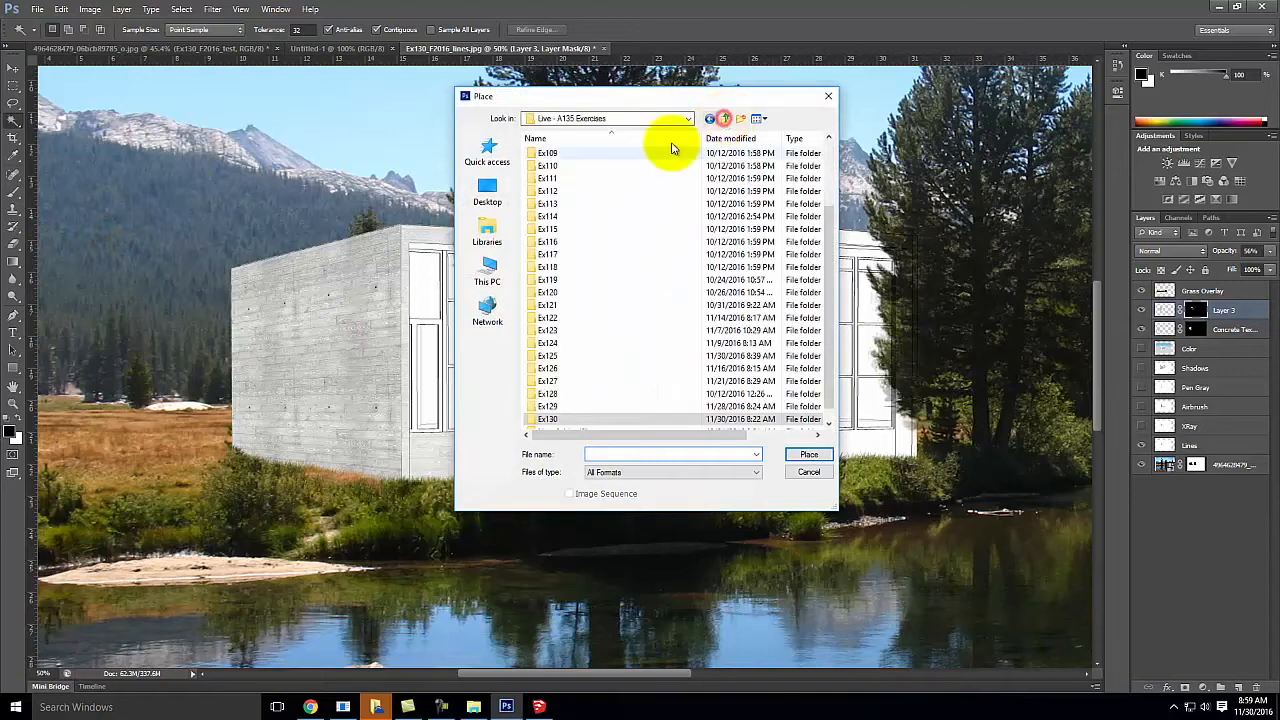
pyautogui.doubleClick(549, 408)
pyautogui.doubleClick(552, 152)
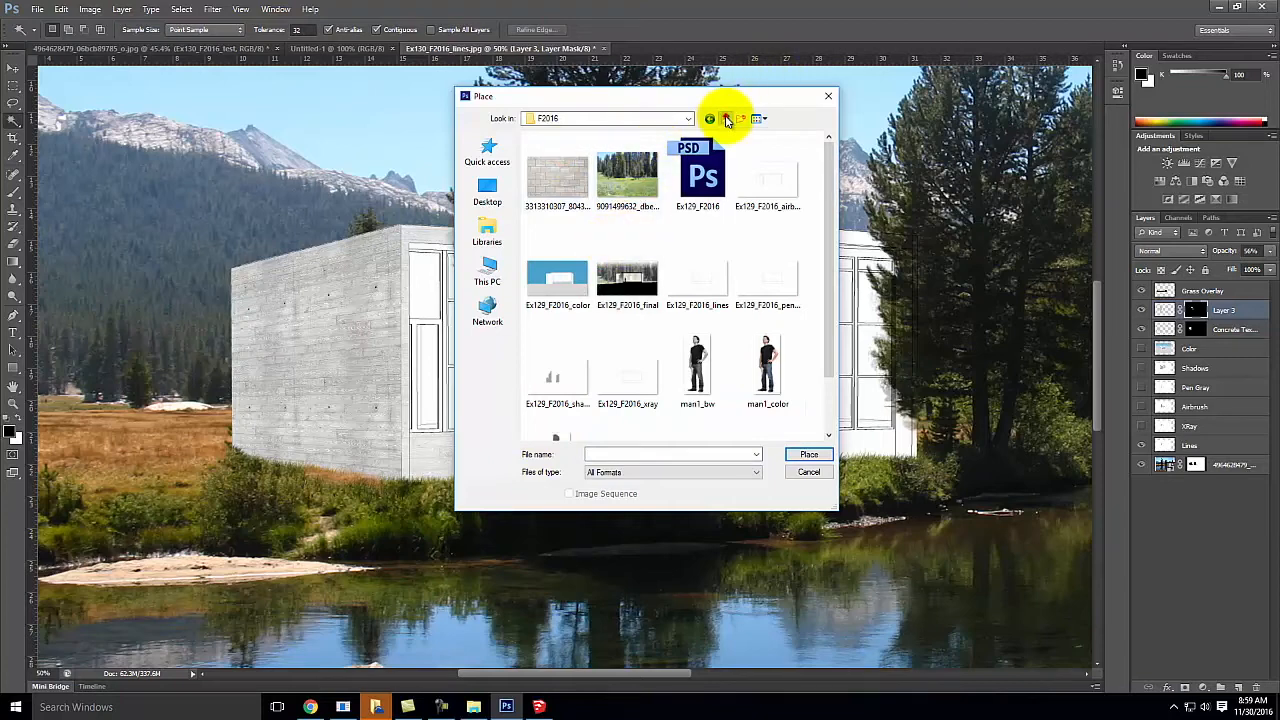
pyautogui.click(726, 119)
pyautogui.click(726, 119)
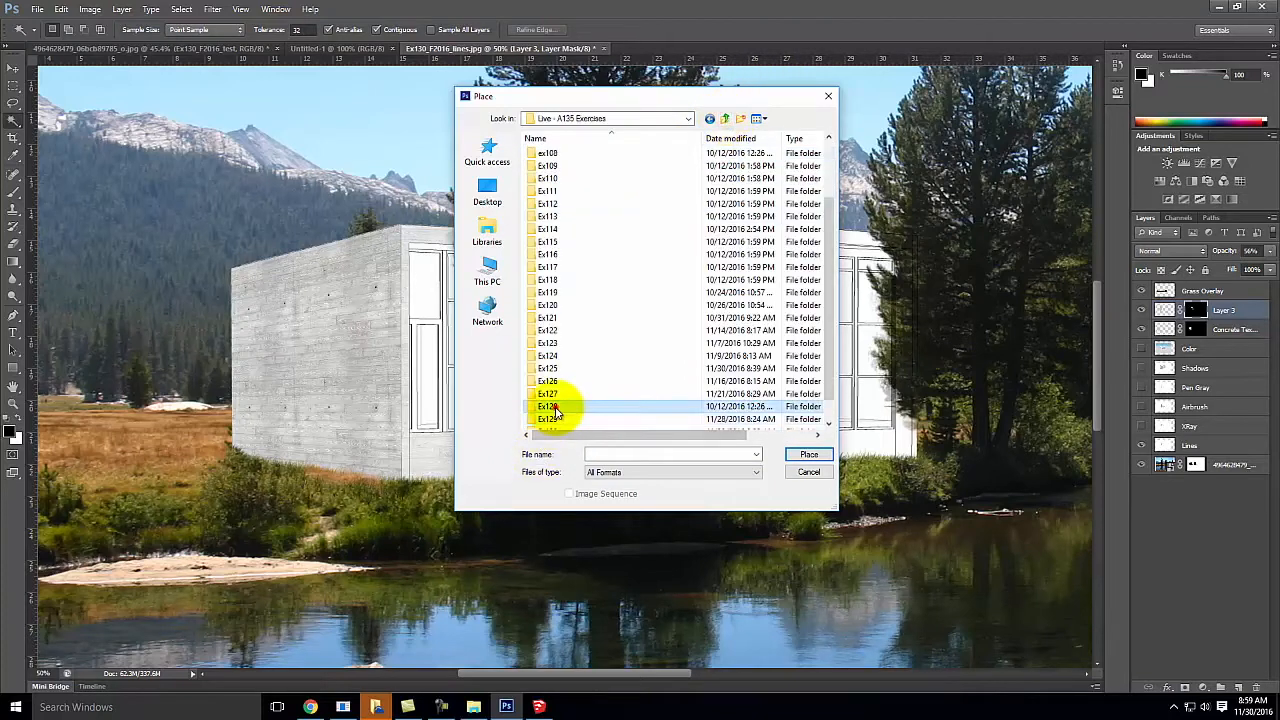
pyautogui.doubleClick(556, 408)
pyautogui.click(725, 119)
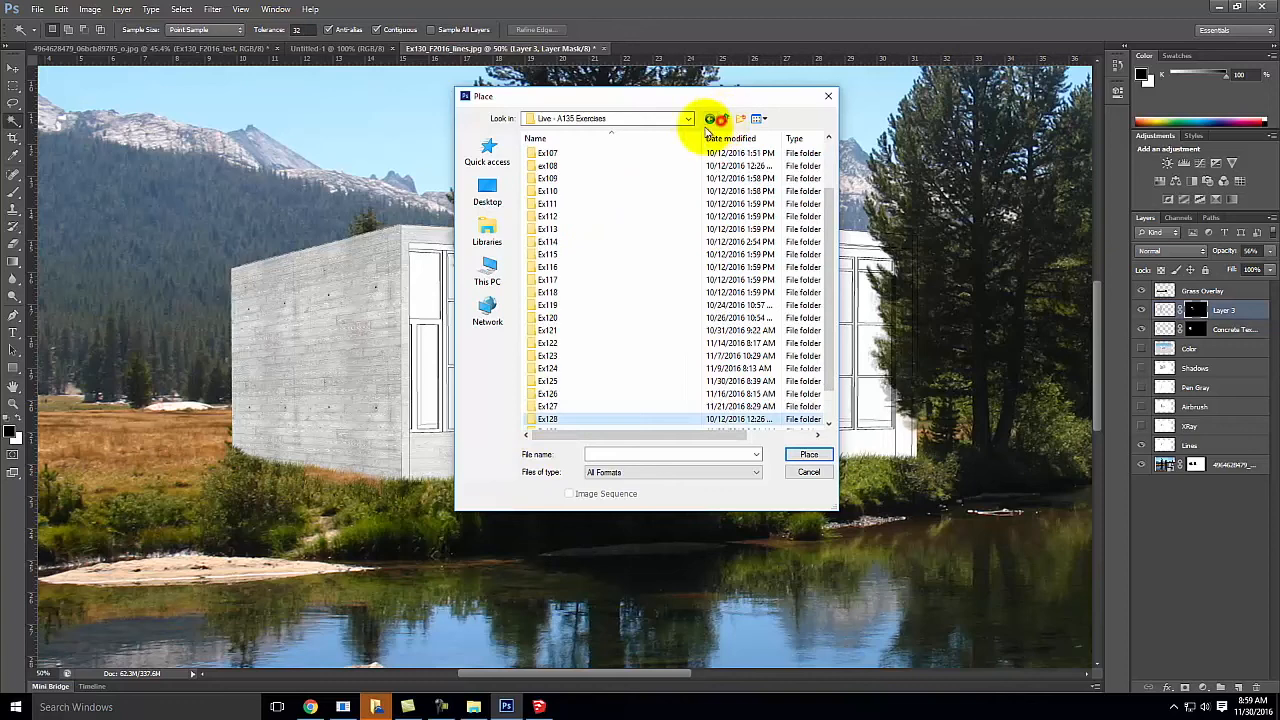
pyautogui.doubleClick(548, 407)
pyautogui.doubleClick(551, 150)
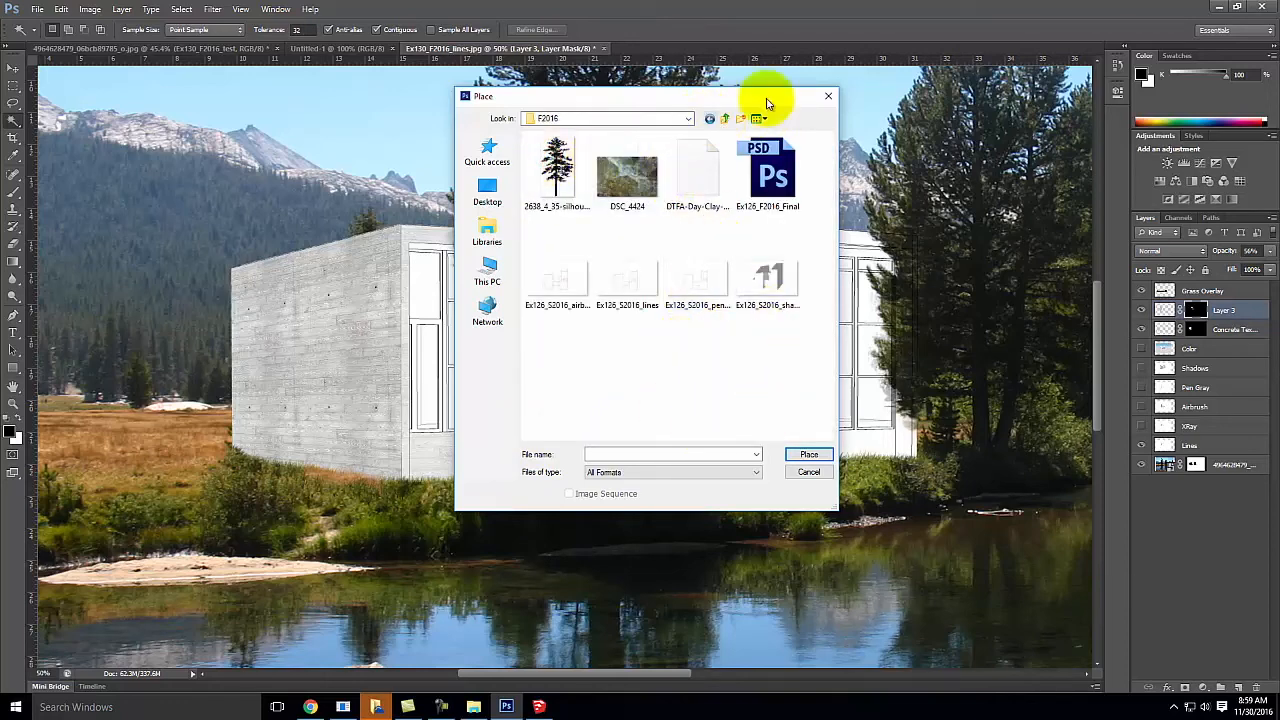
pyautogui.click(591, 119)
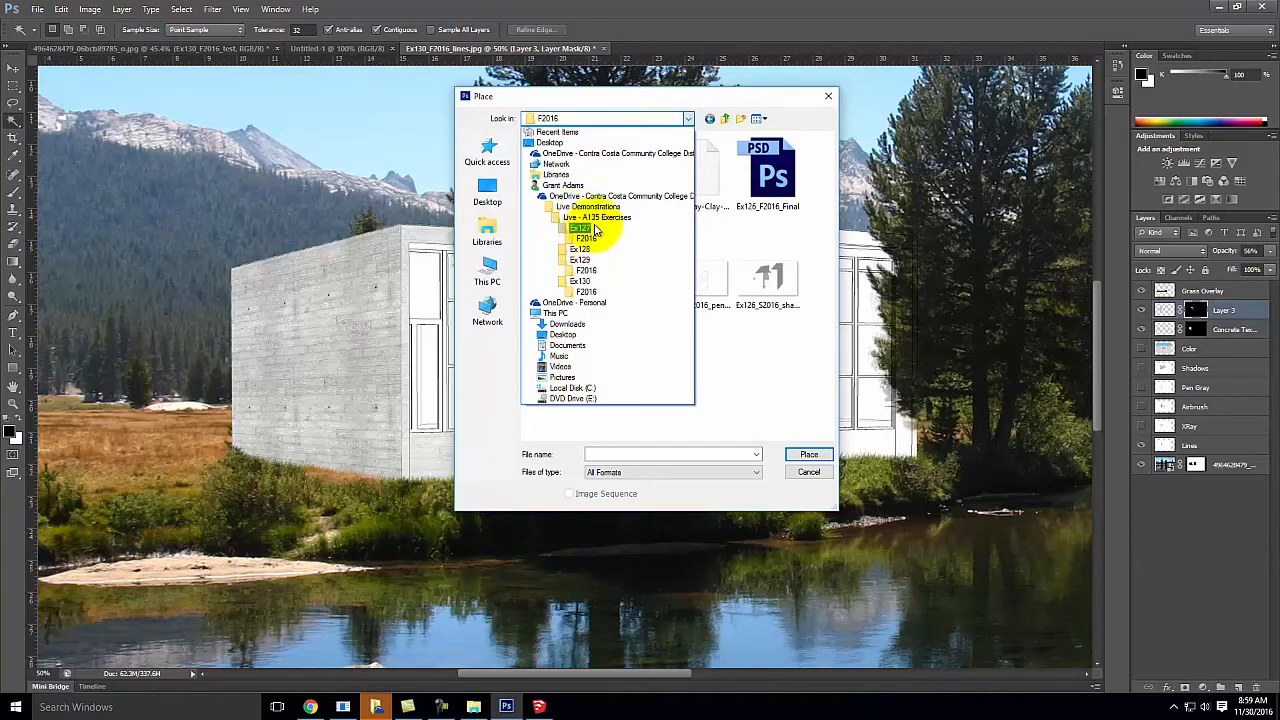
pyautogui.click(584, 228)
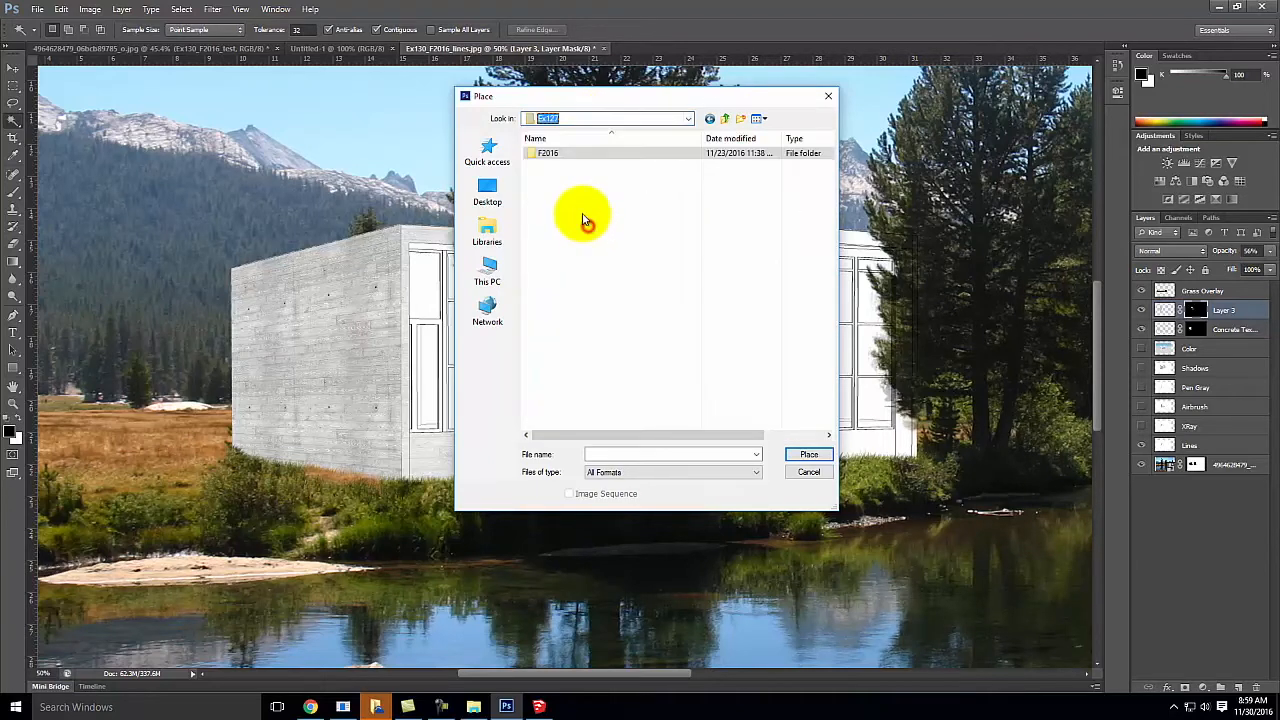
pyautogui.click(726, 119)
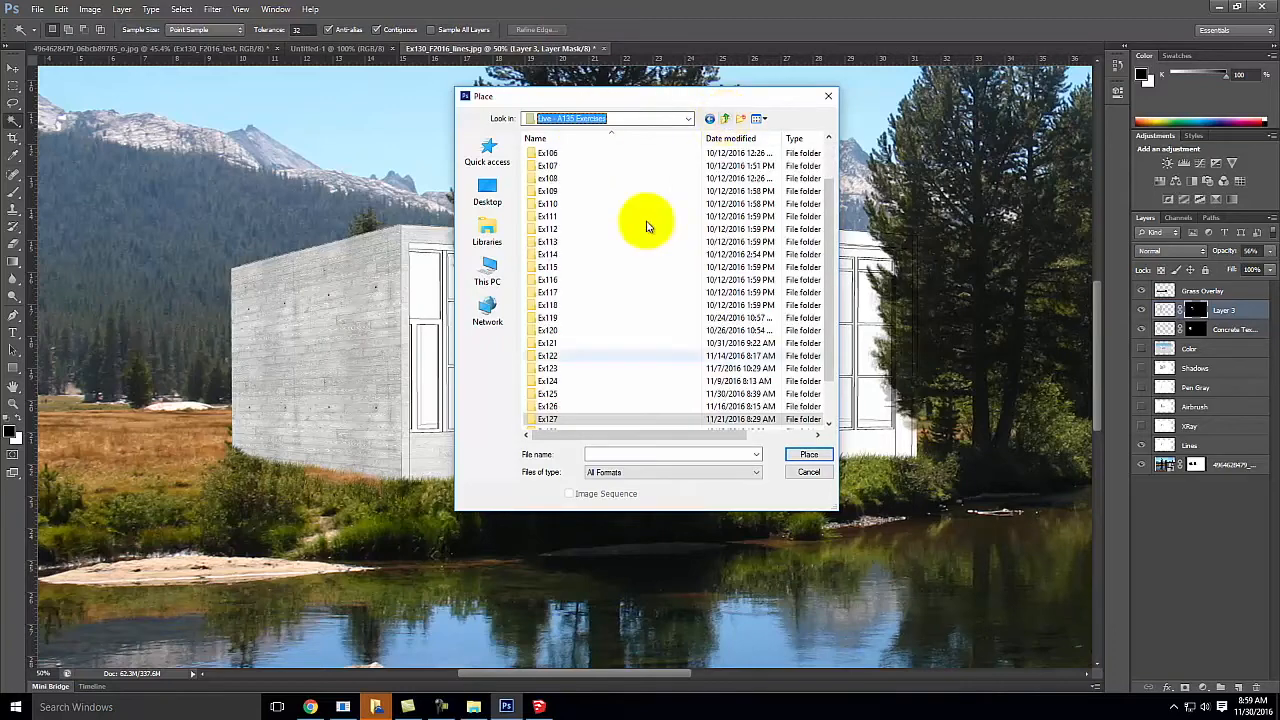
pyautogui.doubleClick(550, 407)
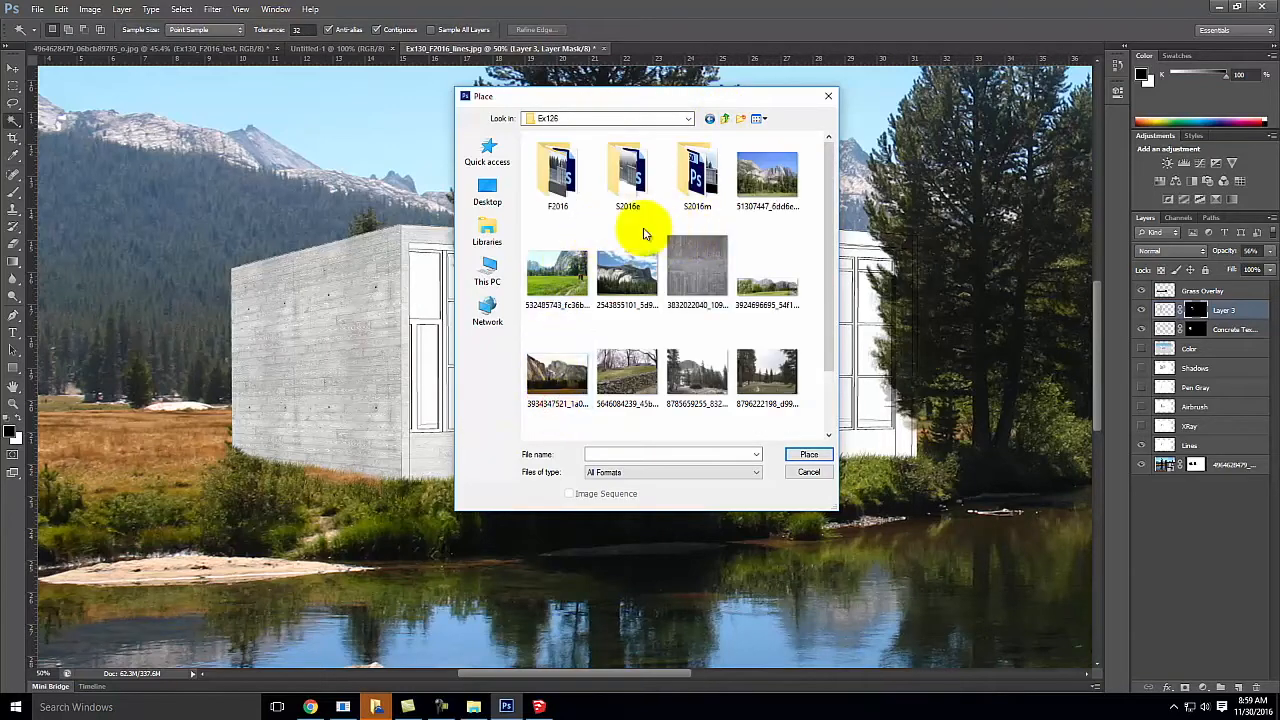
pyautogui.doubleClick(557, 172)
pyautogui.click(622, 172)
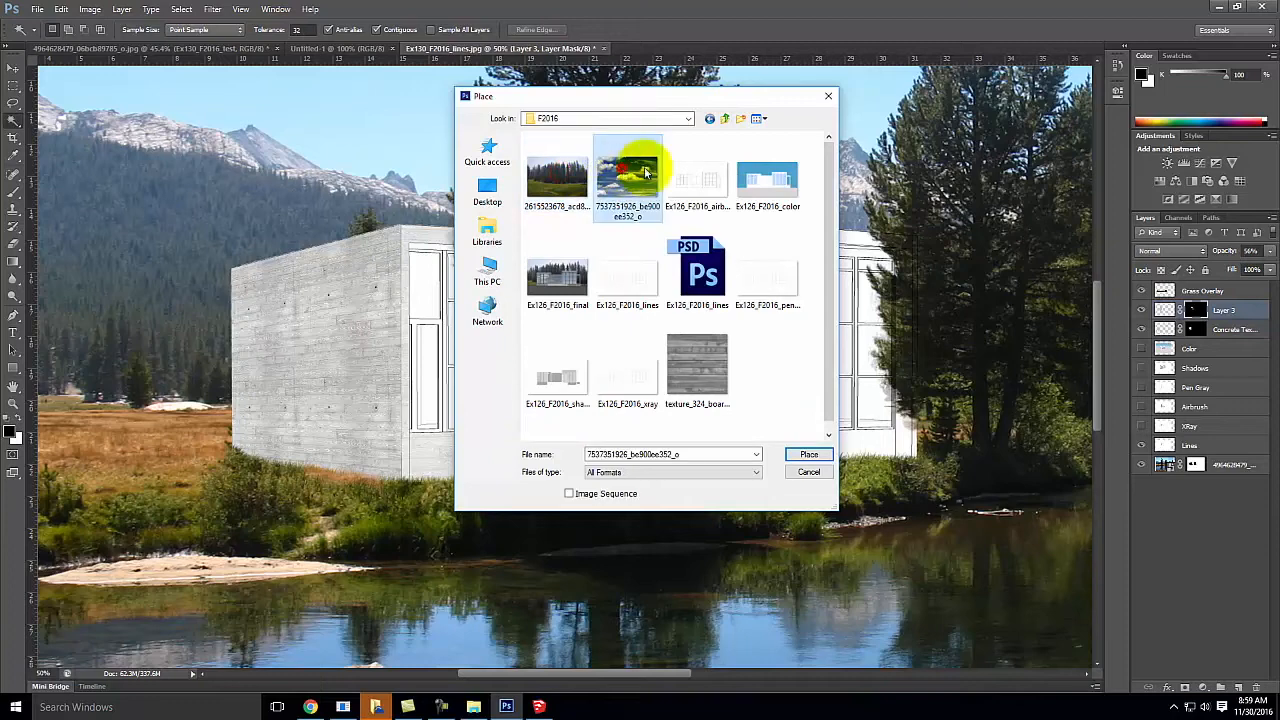
pyautogui.click(809, 455)
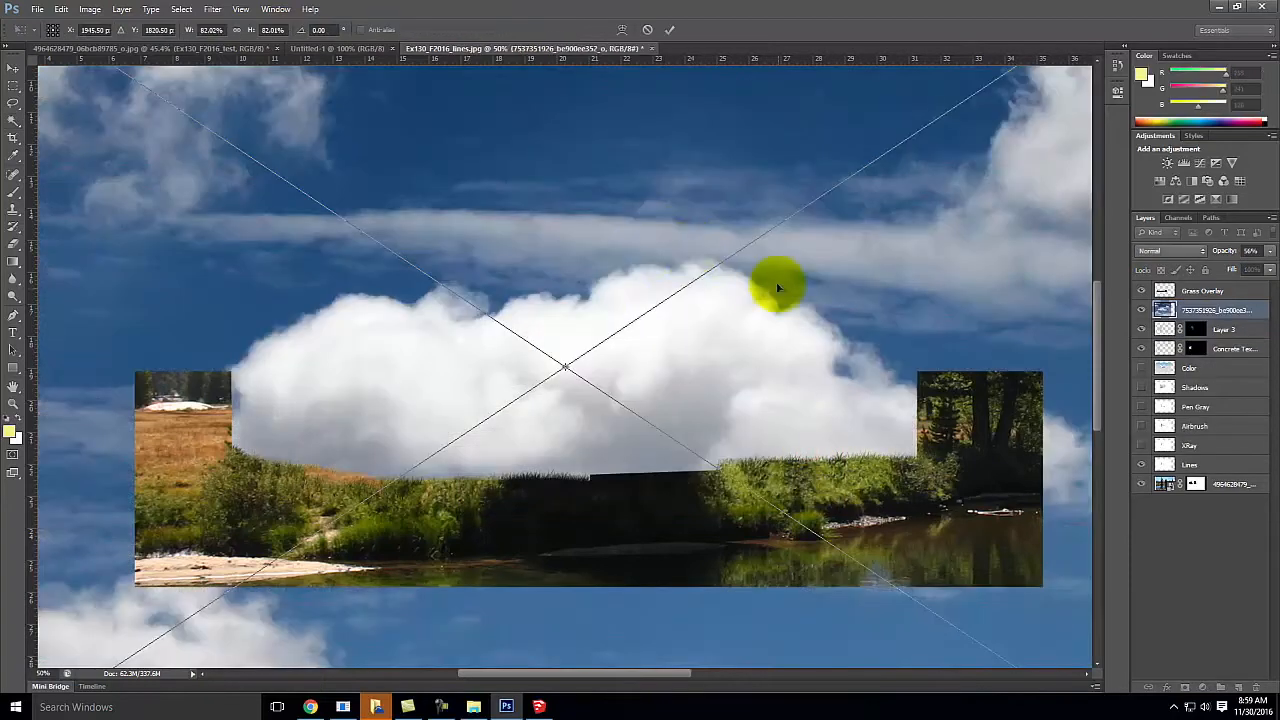
# - Scale the placed cloud photo down, position it over the building's glazed facades, and commit the placement
pyautogui.hotkey('ctrl', '-')
pyautogui.hotkey('ctrl', '-')
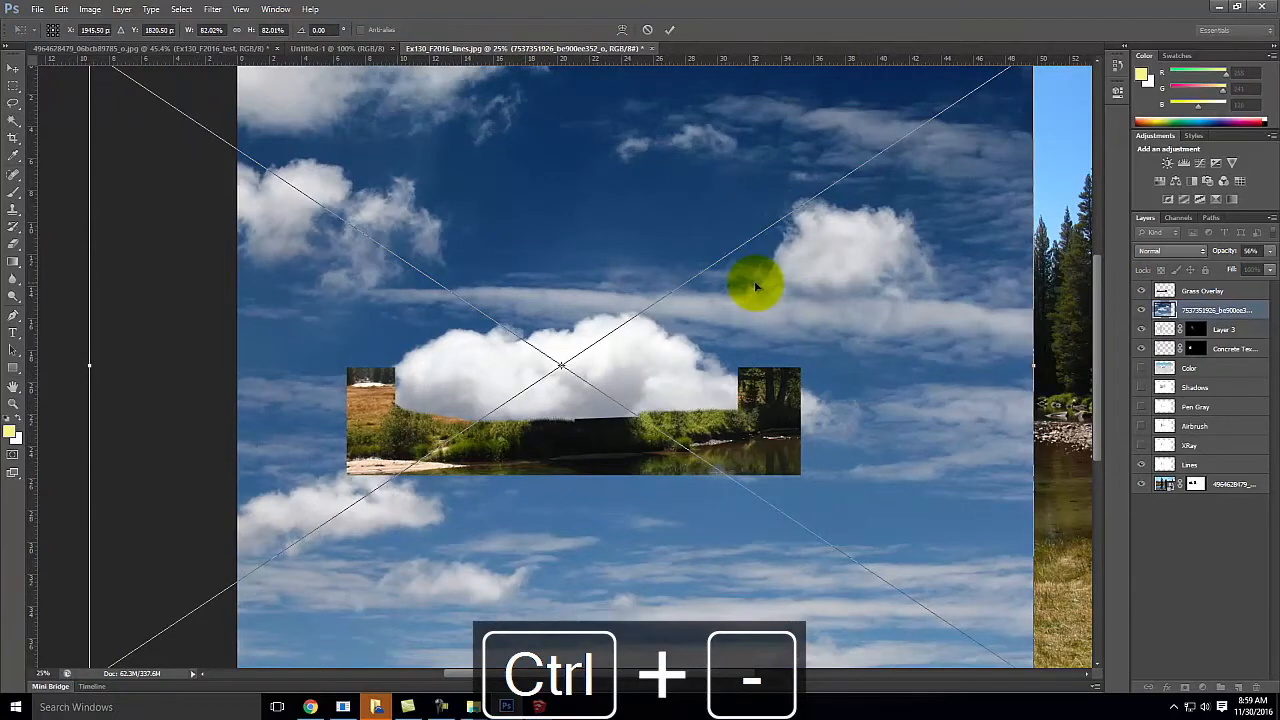
pyautogui.hotkey('ctrl', '-')
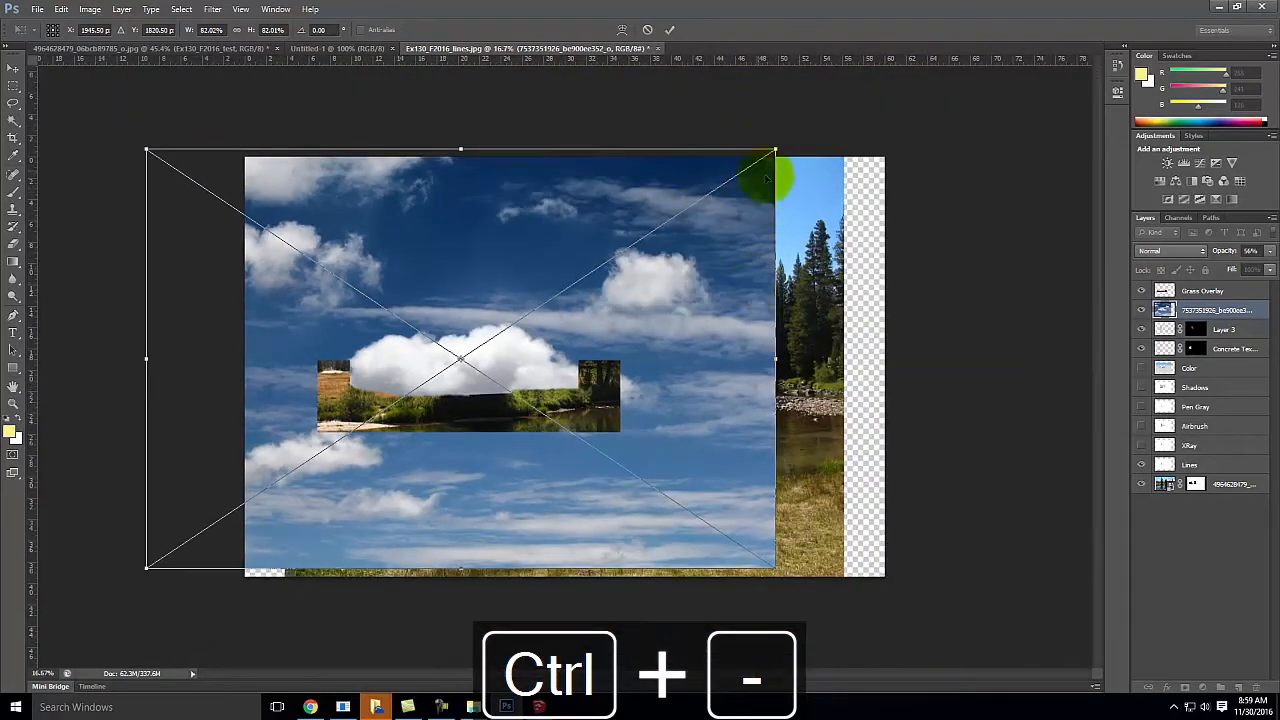
pyautogui.moveTo(778, 150); pyautogui.dragTo(440, 305)
pyautogui.moveTo(380, 494); pyautogui.dragTo(588, 423)
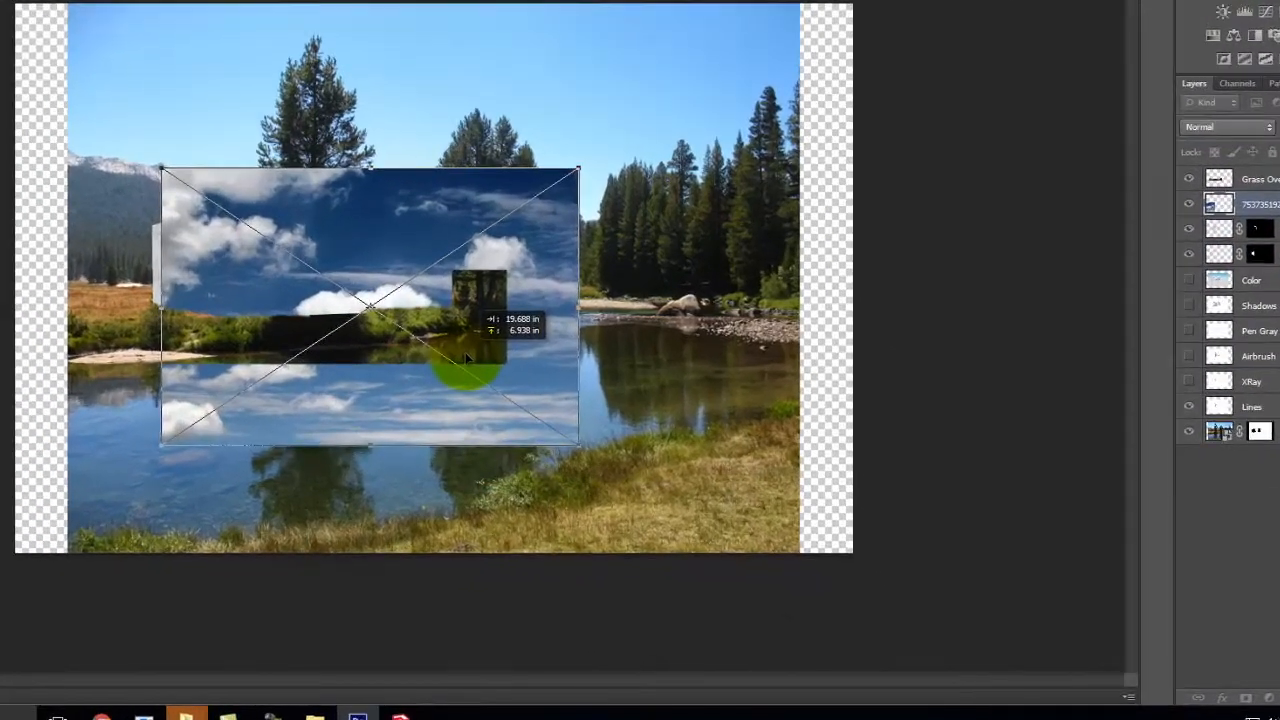
pyautogui.moveTo(160, 443); pyautogui.dragTo(282, 326)
pyautogui.moveTo(203, 290); pyautogui.dragTo(237, 260)
pyautogui.moveTo(268, 244); pyautogui.dragTo(268, 244)
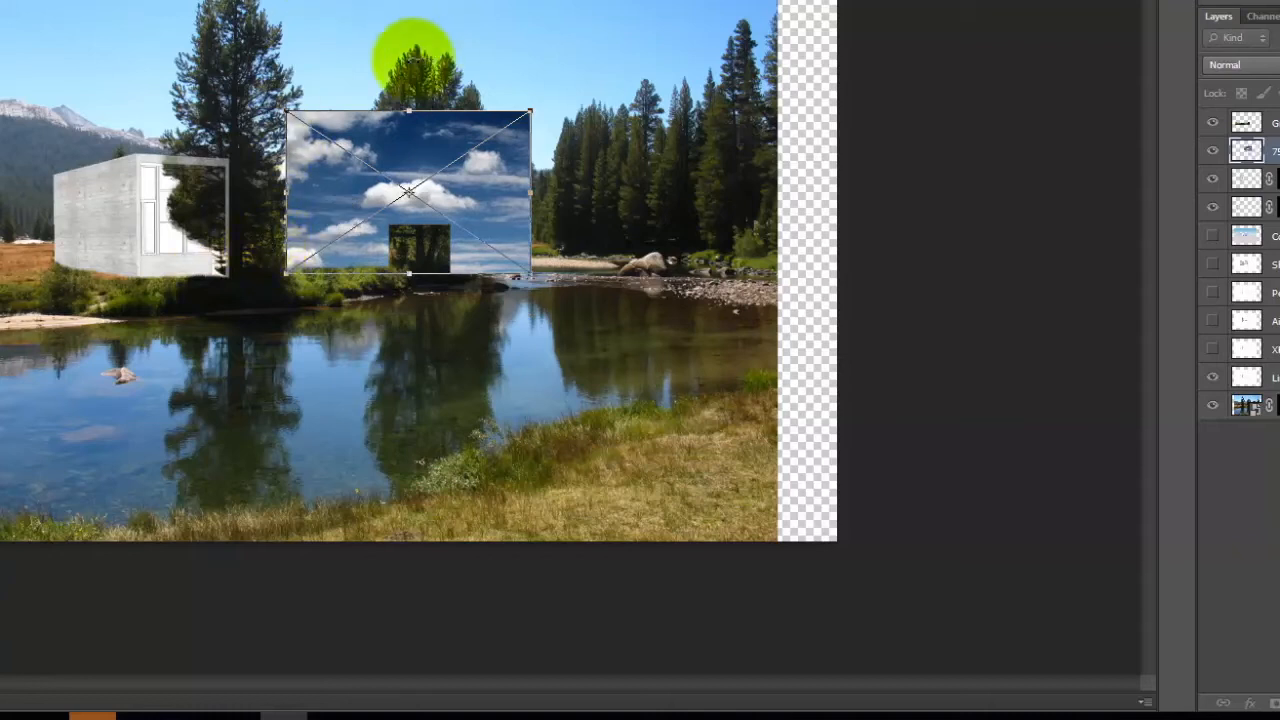
pyautogui.moveTo(400, 157); pyautogui.dragTo(219, 161)
pyautogui.moveTo(368, 252); pyautogui.dragTo(401, 273)
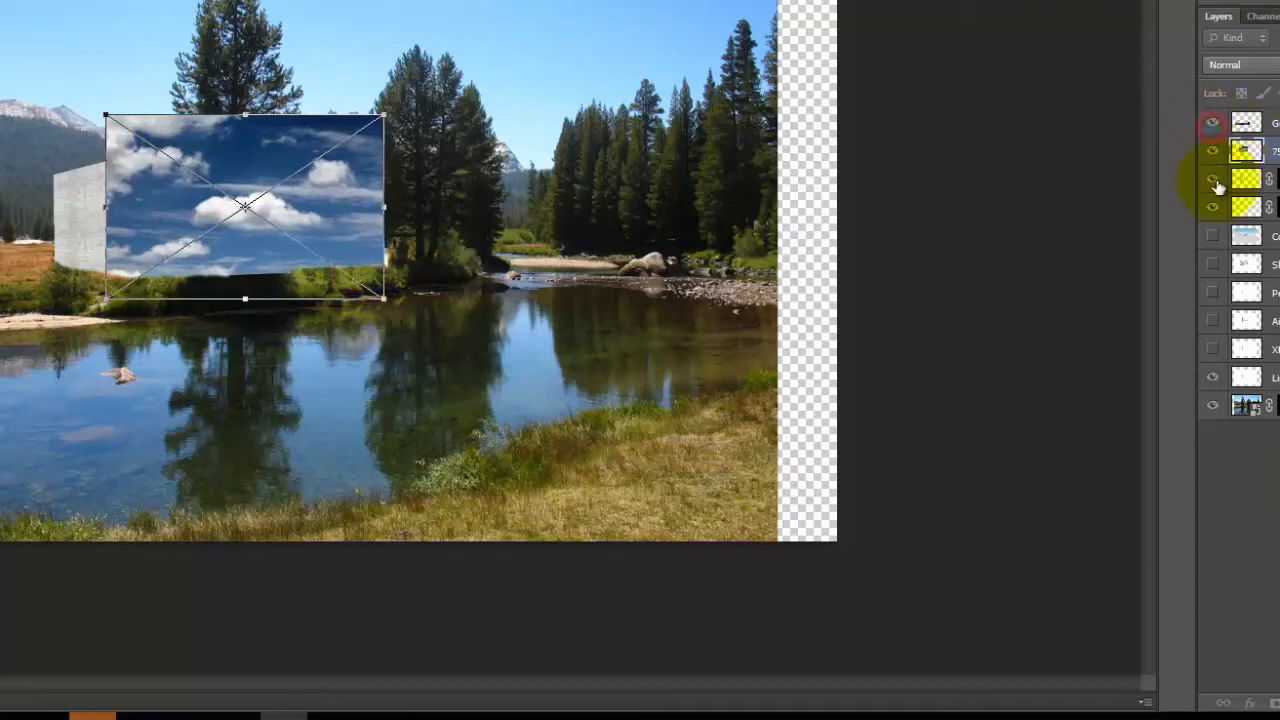
pyautogui.press('Return')
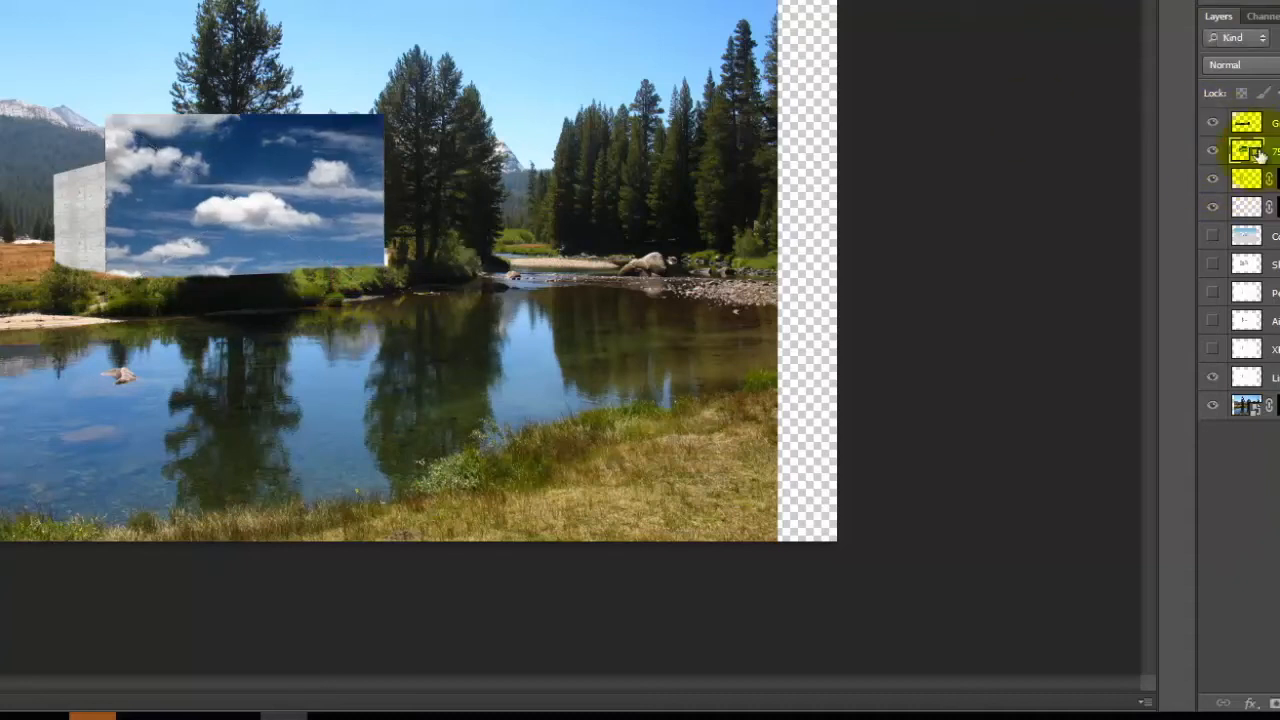
# - Hide the grass, cloud photo, Layer 3, concrete texture and landscape photo layers, and make Lines the active layer
pyautogui.click(1212, 123)
pyautogui.click(1210, 207)
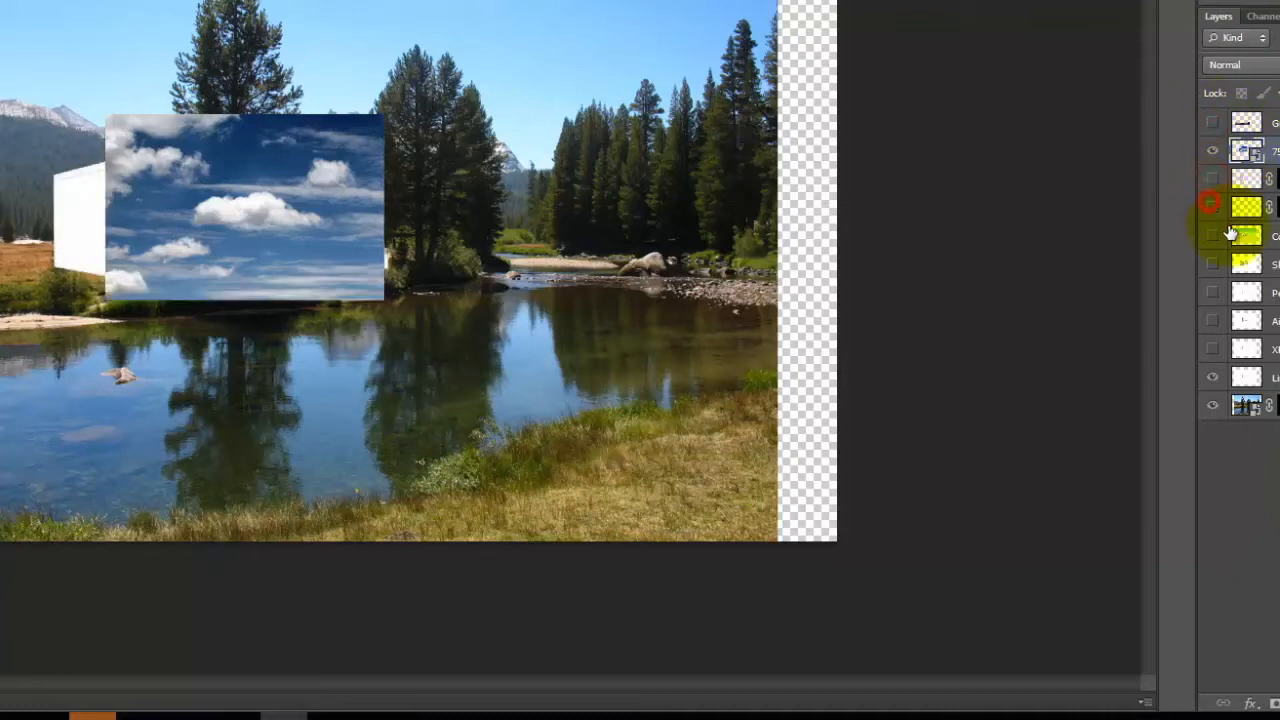
pyautogui.click(1213, 405)
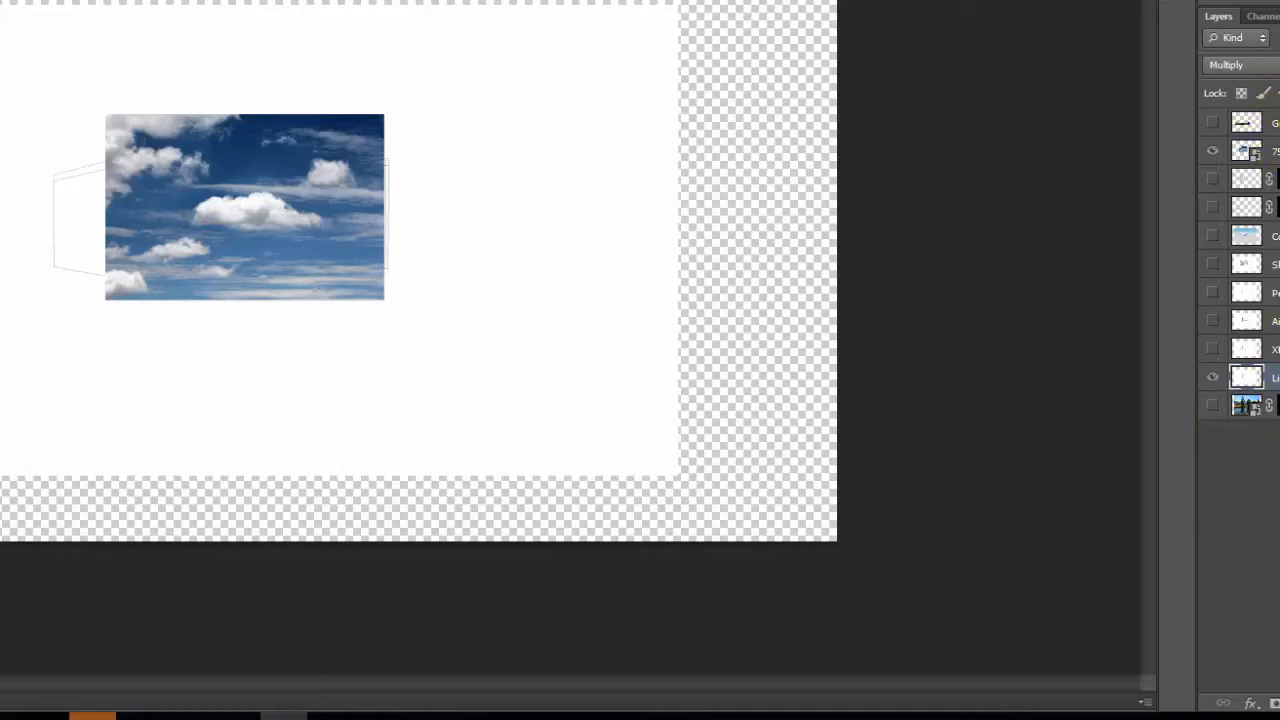
pyautogui.click(1213, 152)
# - Select the glass panes of the left building volume's front facade with the Magic Wand on the Lines layer
pyautogui.hotkey('ctrl', '=')
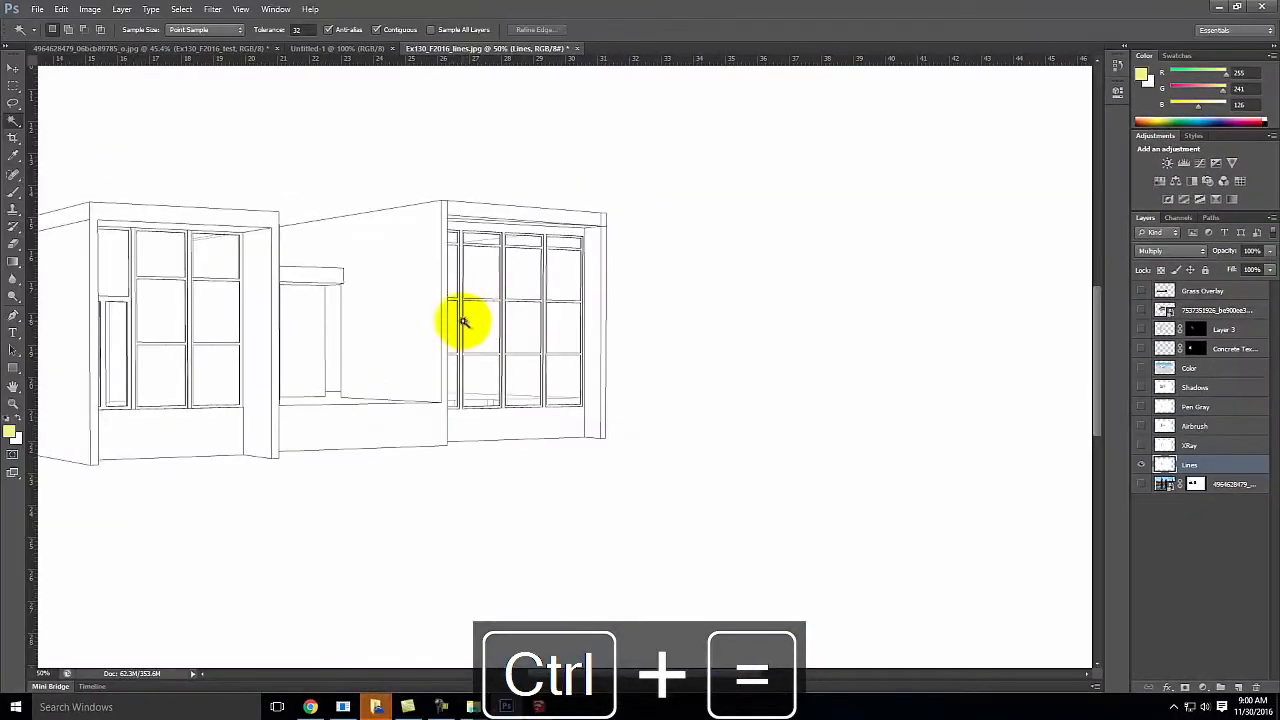
pyautogui.press('space')
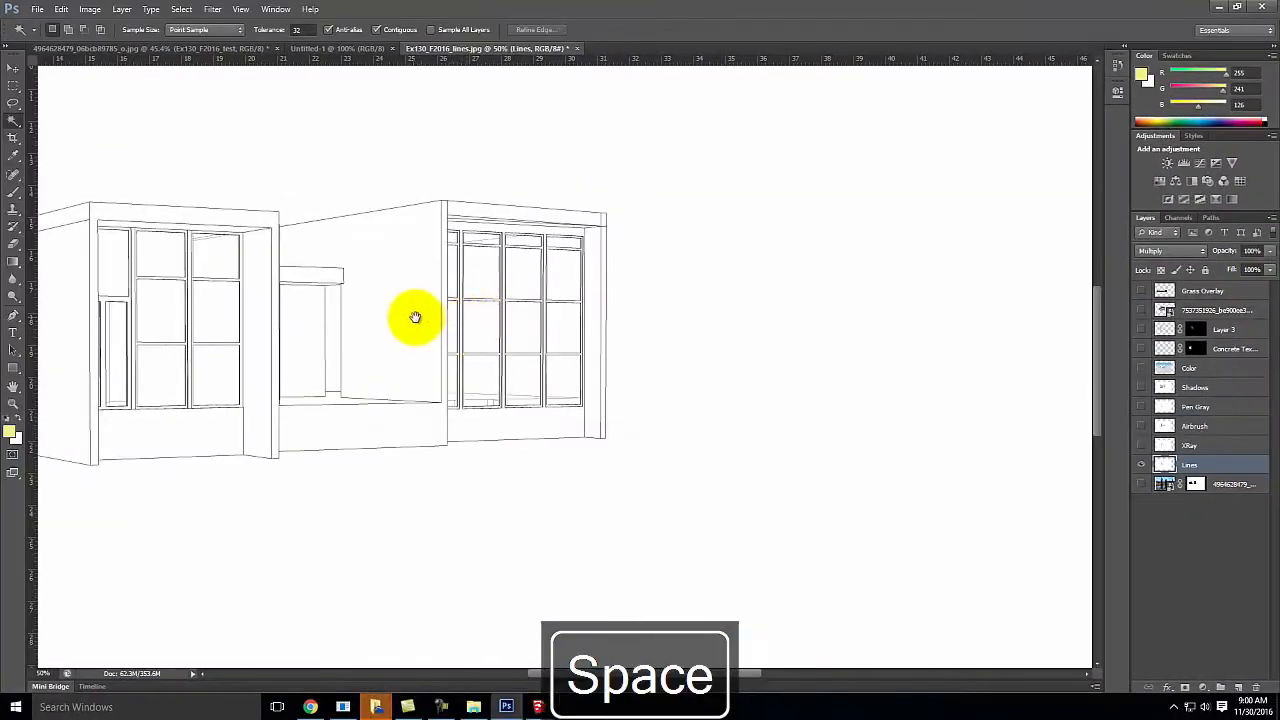
pyautogui.moveTo(415, 317); pyautogui.dragTo(526, 351)
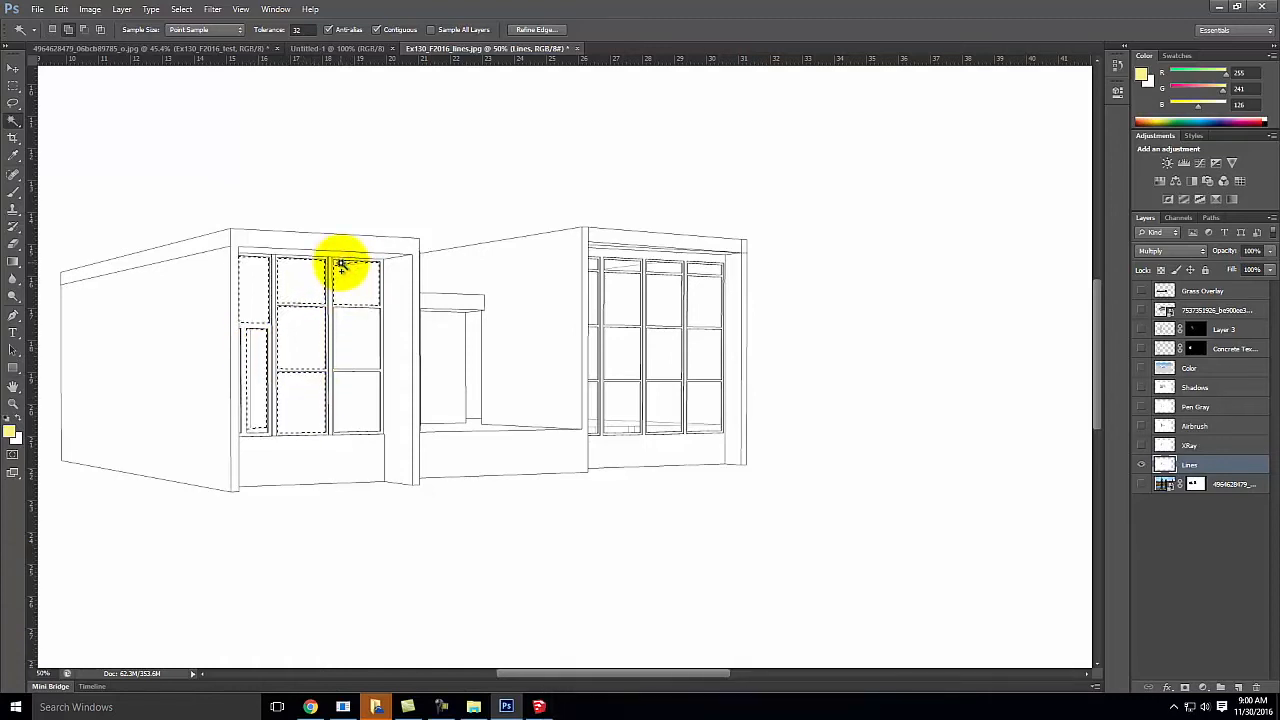
pyautogui.click(352, 400)
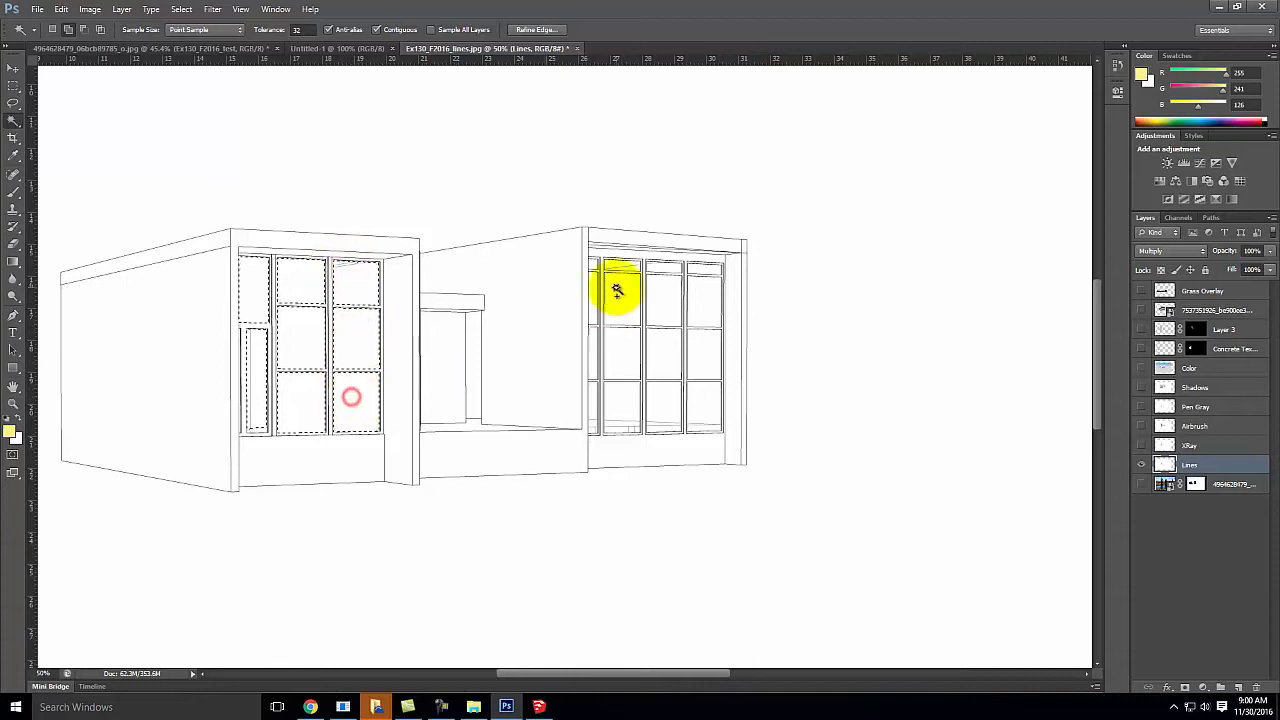
# - Add the panes in the first two window columns of the right facade to the selection
pyautogui.click(592, 287)
pyautogui.click(594, 263)
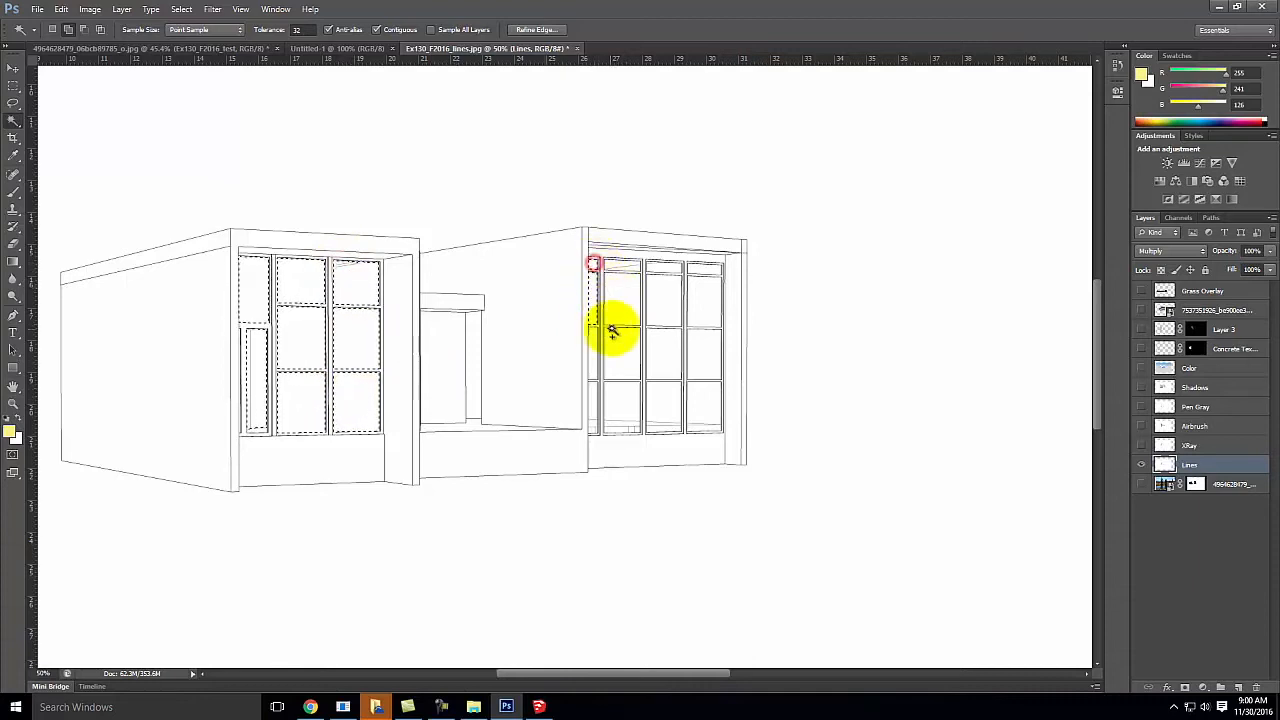
pyautogui.click(593, 355)
pyautogui.click(594, 390)
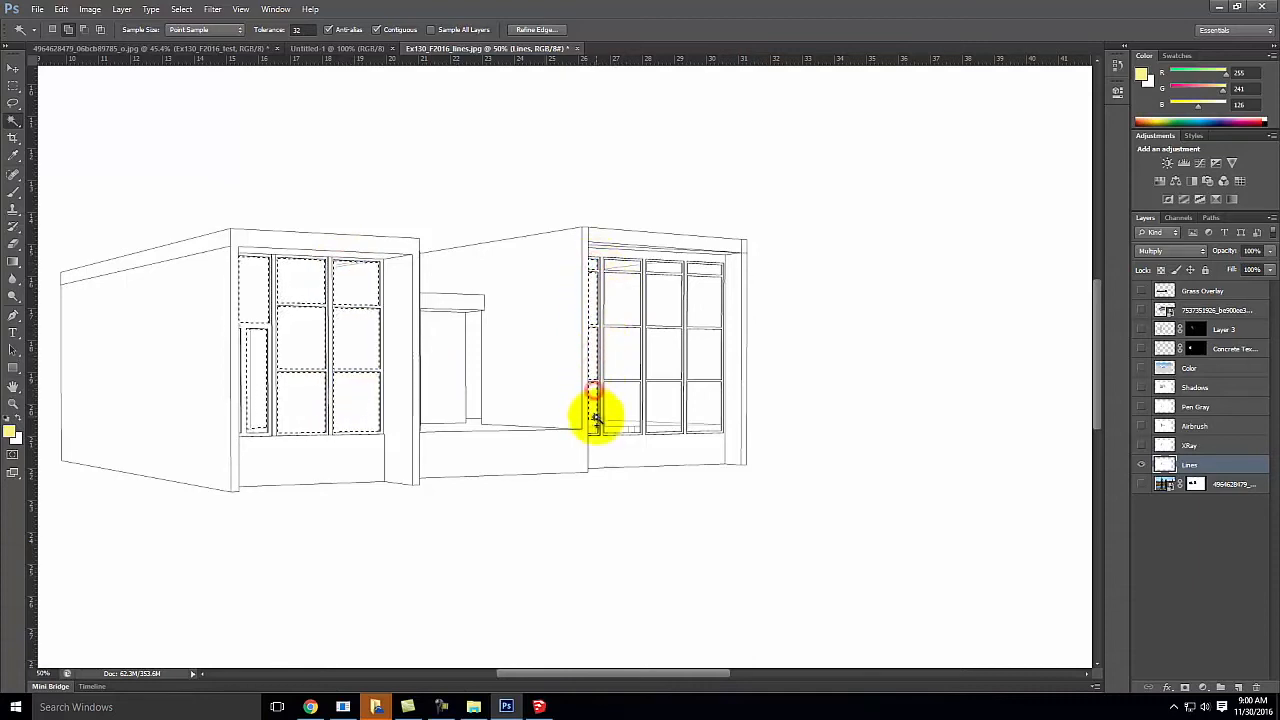
pyautogui.click(617, 405)
pyautogui.click(615, 349)
pyautogui.click(620, 266)
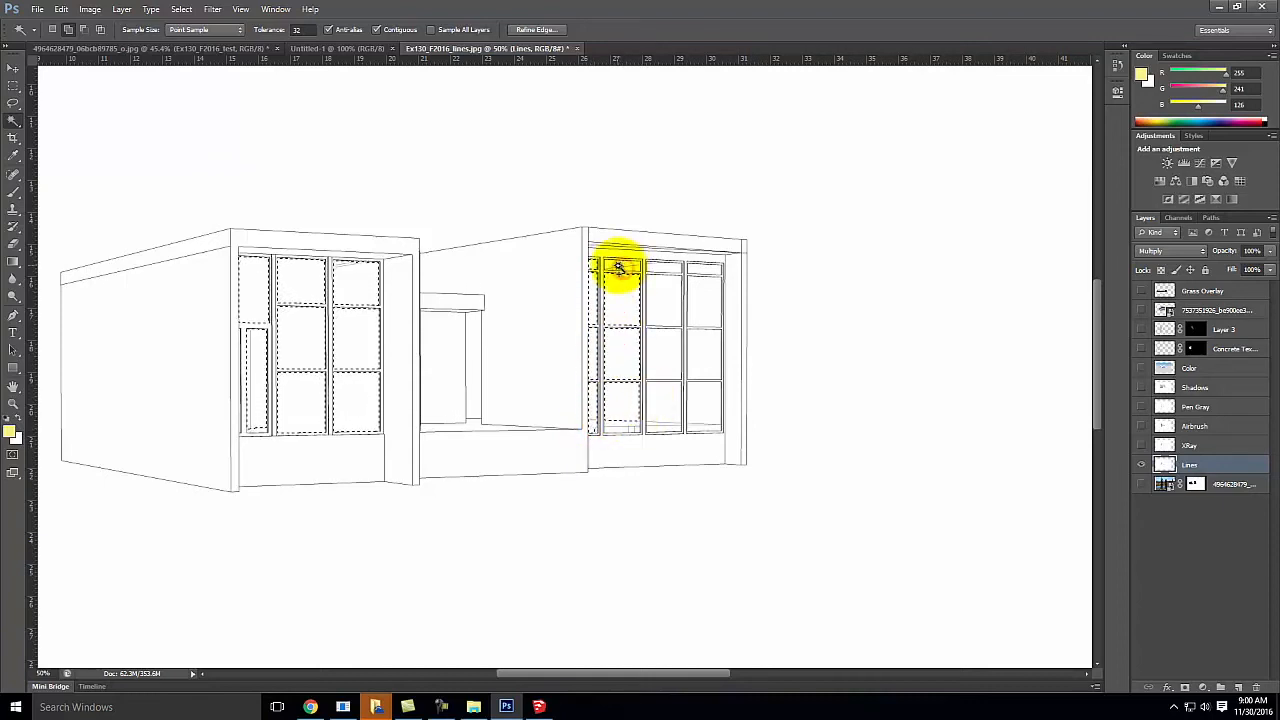
# - Add the panes in the last two window columns of the right facade to the selection
pyautogui.click(660, 266)
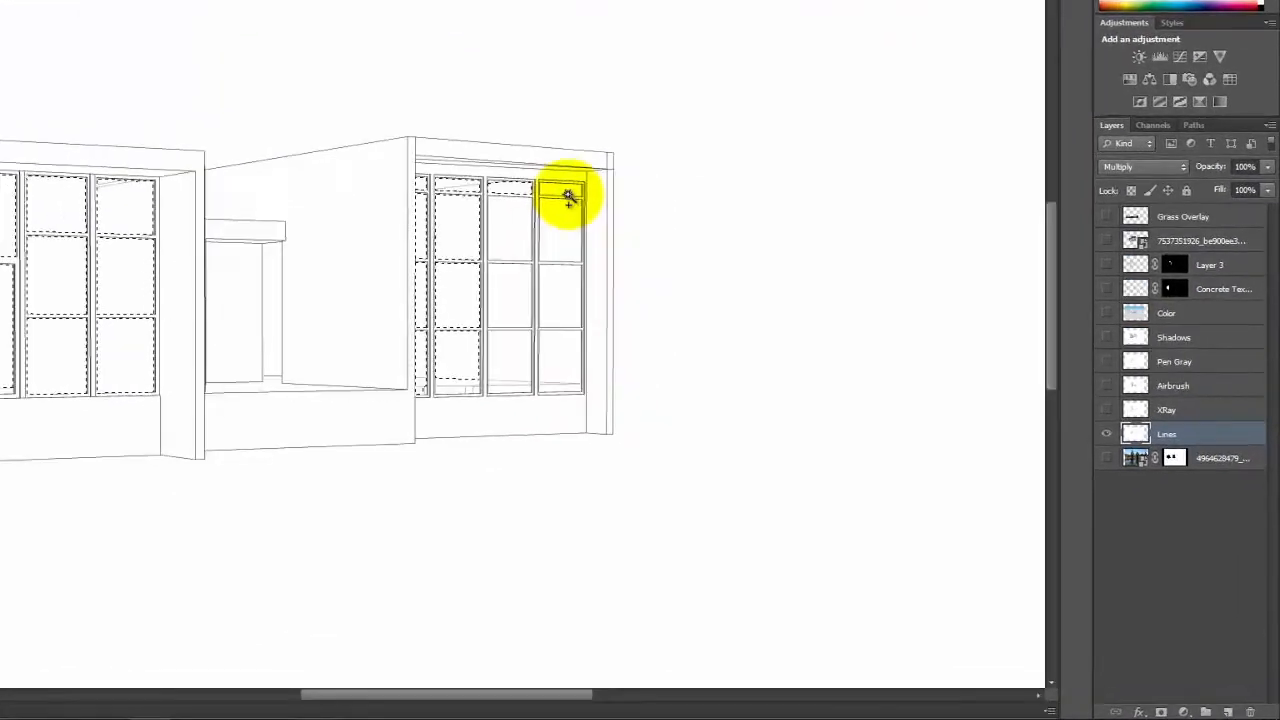
pyautogui.click(571, 221)
pyautogui.click(494, 240)
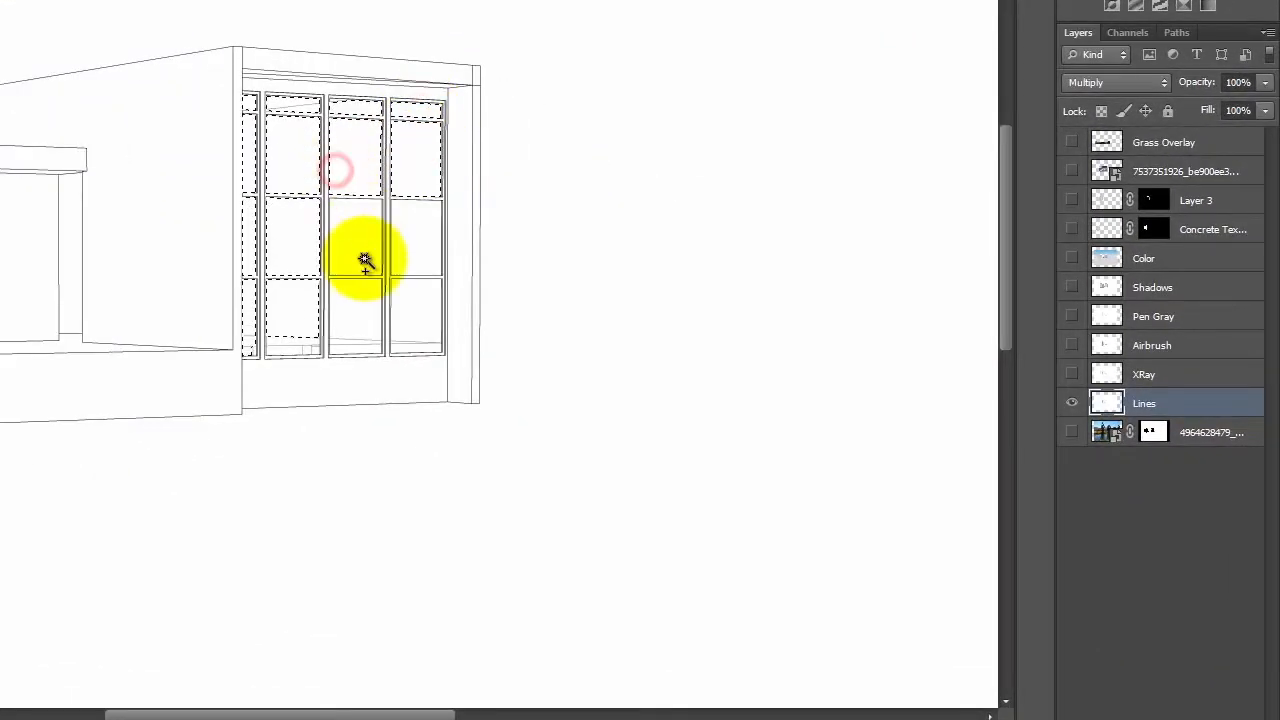
pyautogui.click(365, 260)
pyautogui.click(412, 255)
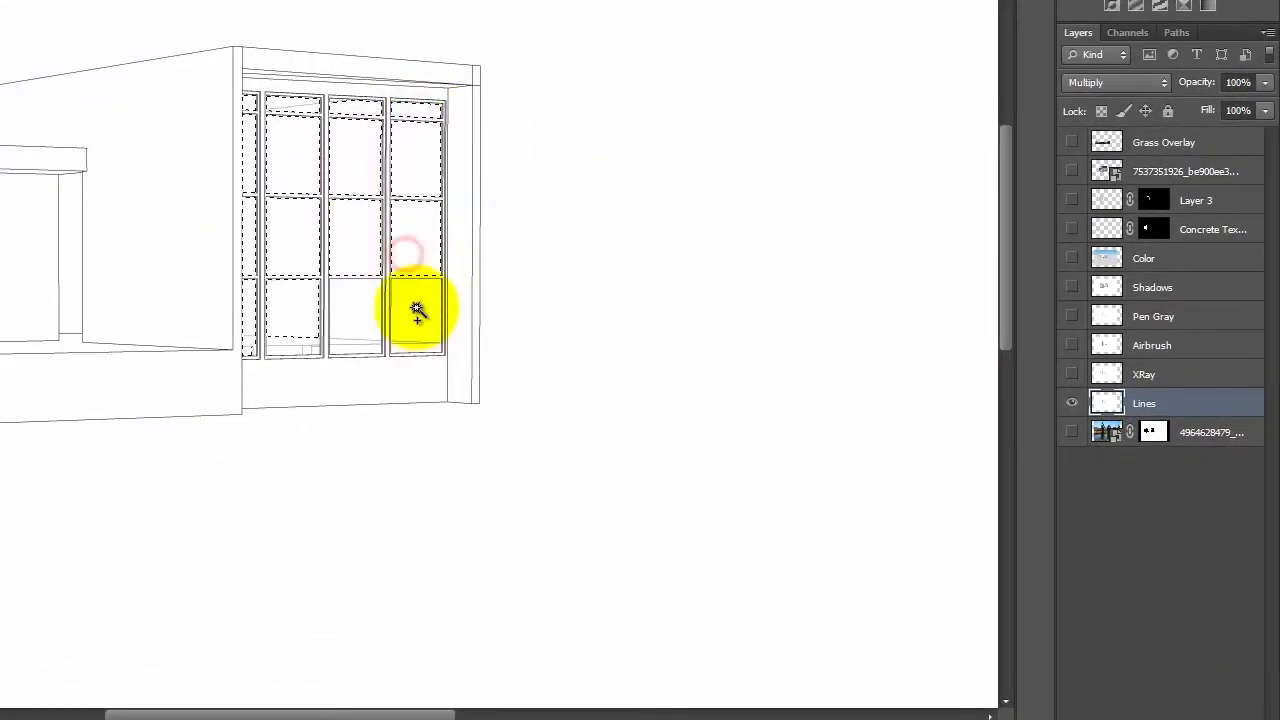
pyautogui.click(420, 308)
pyautogui.click(349, 317)
# - Add the unselected glass sliver in the right facade's top row of panes to the selection
pyautogui.hotkey('ctrl', '=')
pyautogui.hotkey('ctrl', '=')
pyautogui.hotkey('ctrl', '=')
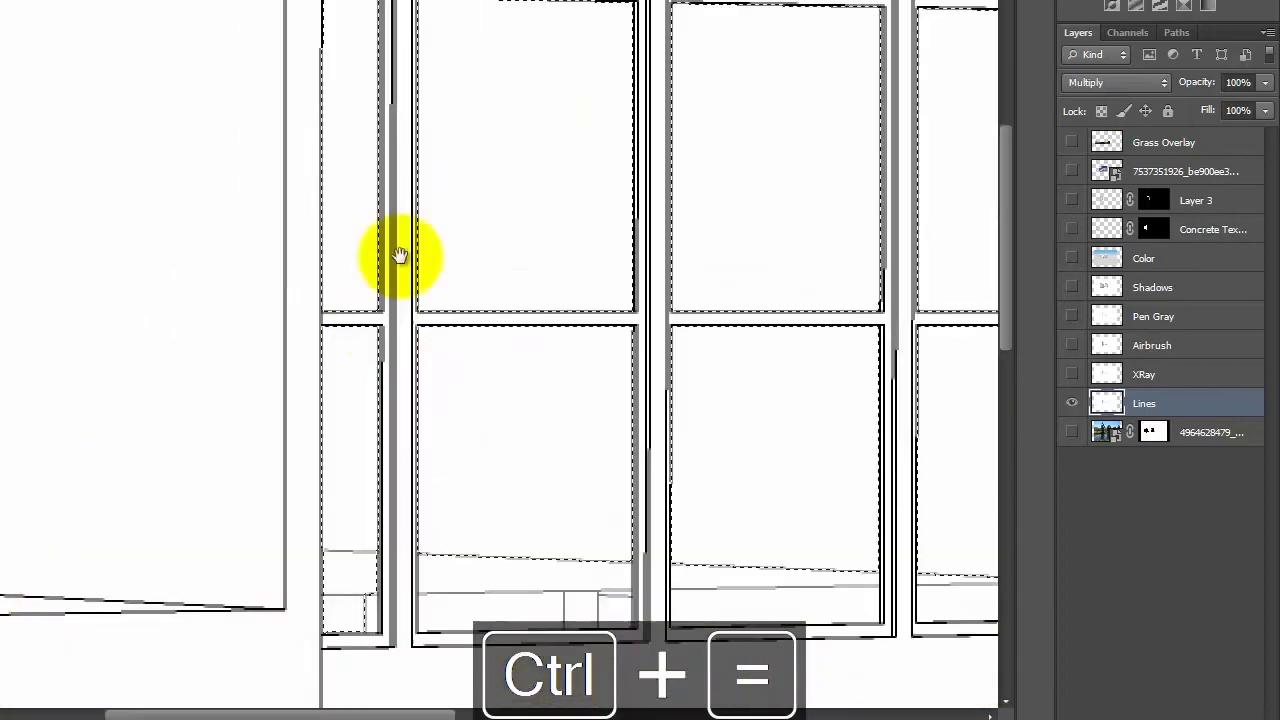
pyautogui.press('space')
pyautogui.moveTo(615, 63); pyautogui.dragTo(300, 472)
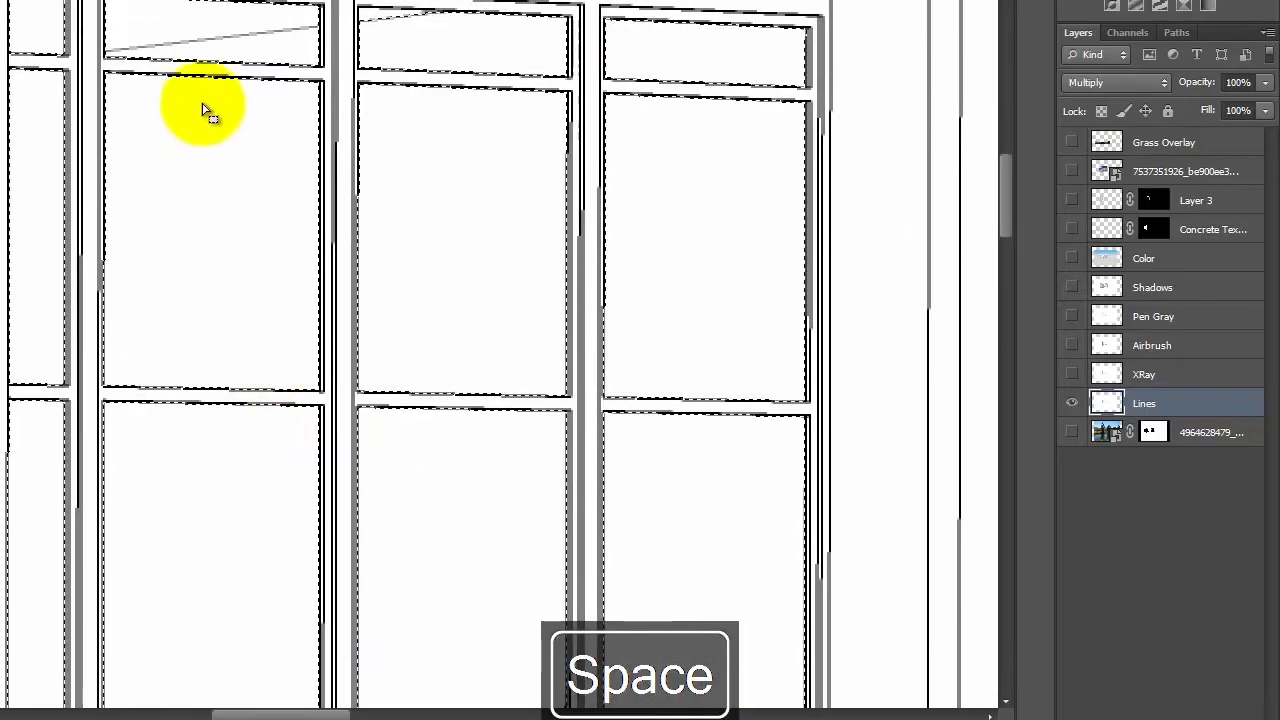
pyautogui.click(372, 18)
# - Add the remaining glass slivers along the bottom of the right facade's lowest panes to the selection
pyautogui.moveTo(517, 380); pyautogui.dragTo(438, 99)
pyautogui.moveTo(434, 497); pyautogui.dragTo(527, 332)
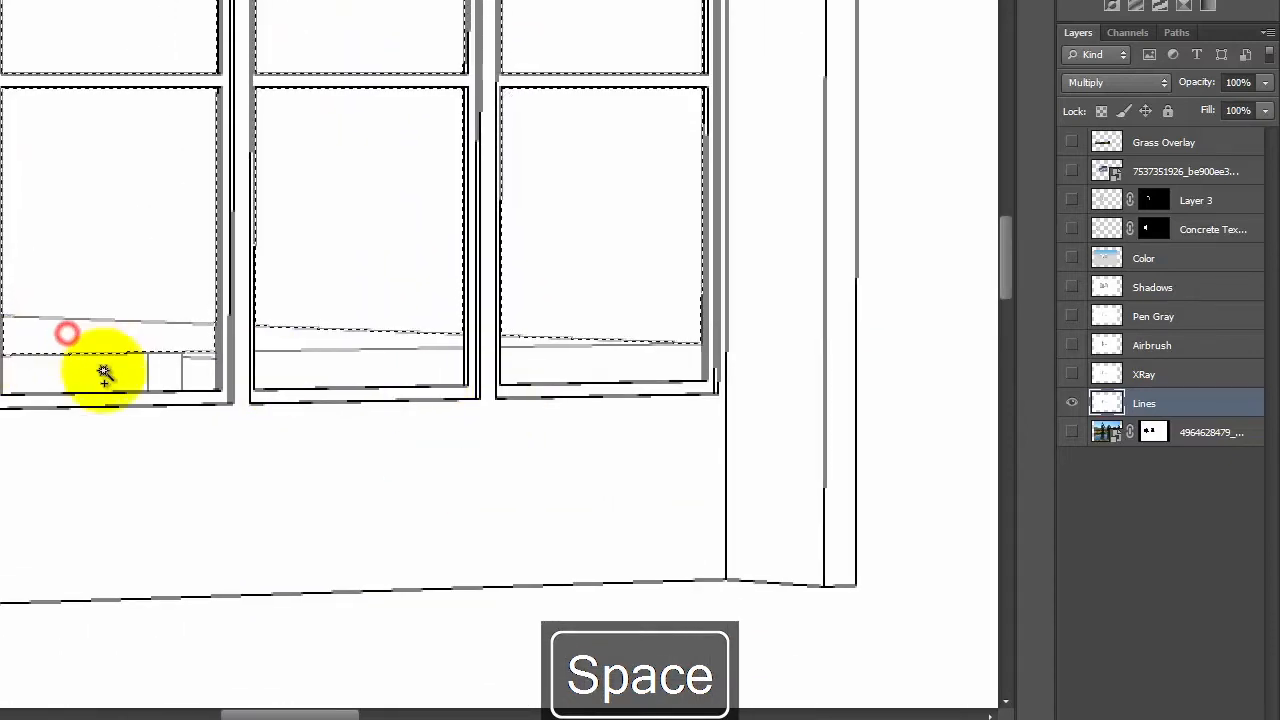
pyautogui.click(164, 371)
pyautogui.click(201, 371)
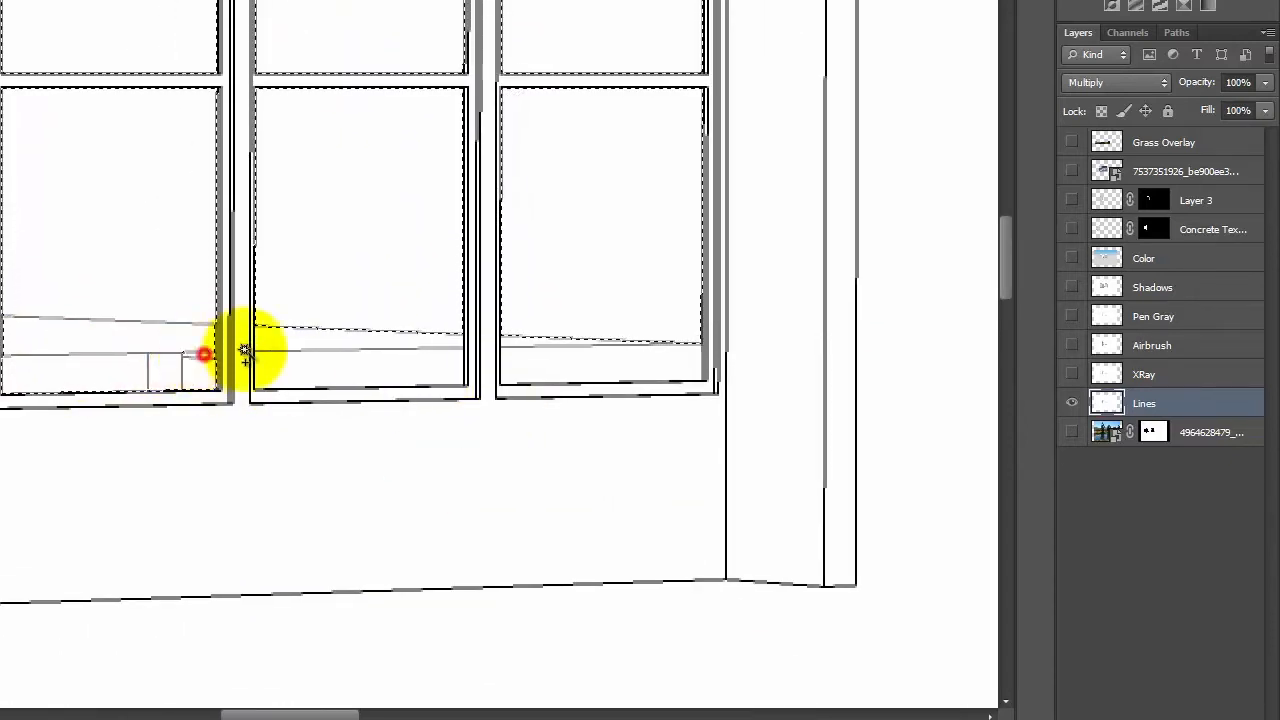
pyautogui.click(294, 343)
pyautogui.click(320, 367)
pyautogui.click(527, 366)
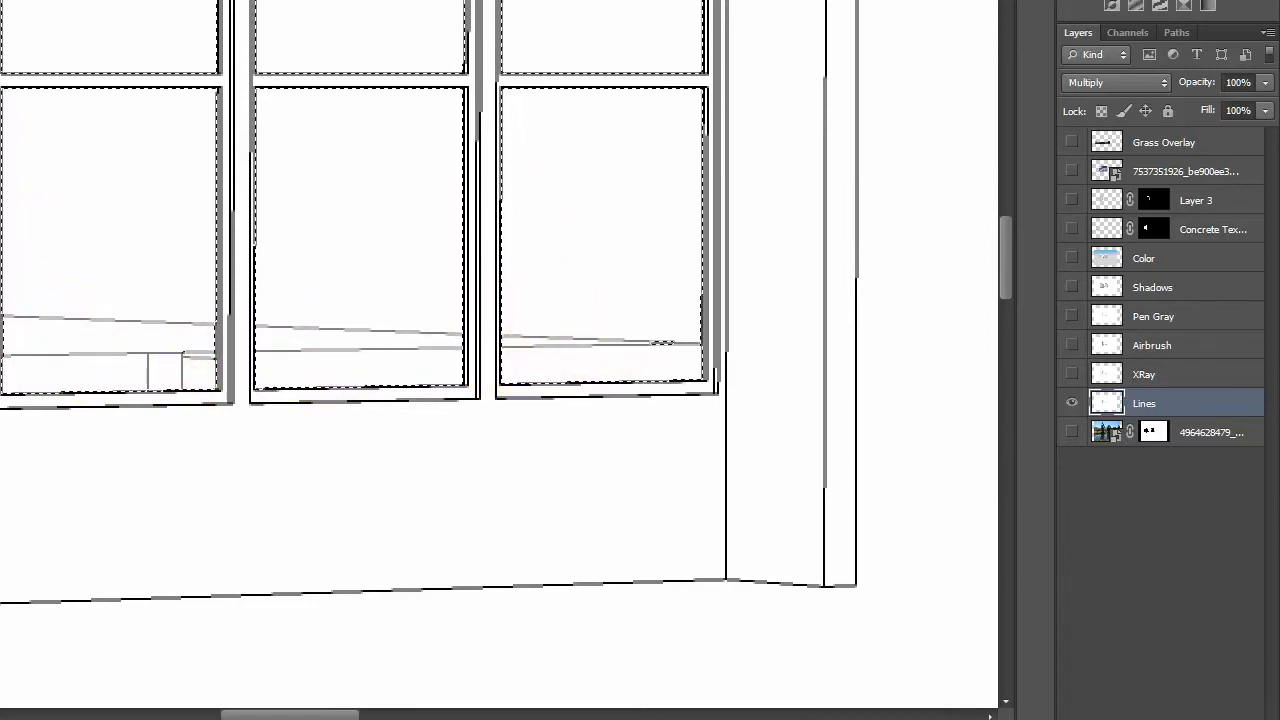
# - Show the cloud photo layer and mask it to the selected window panes
pyautogui.click(1072, 171)
pyautogui.click(1184, 174)
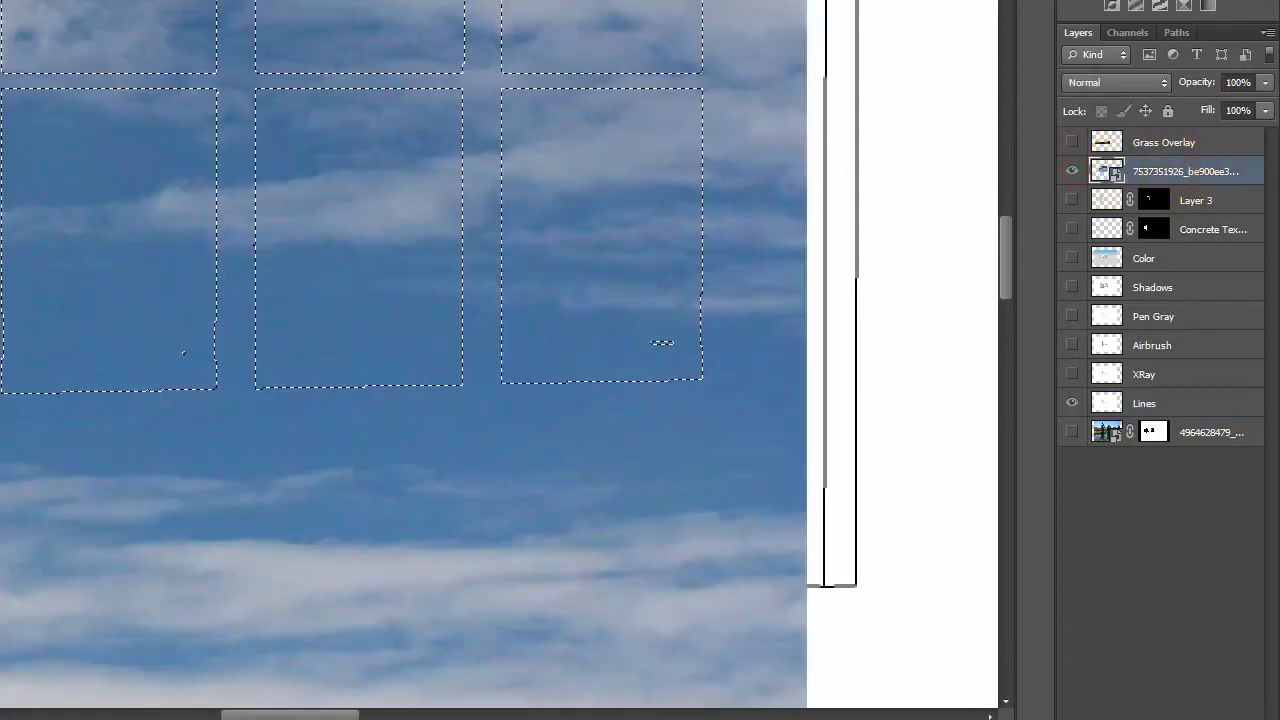
pyautogui.click(1130, 712)
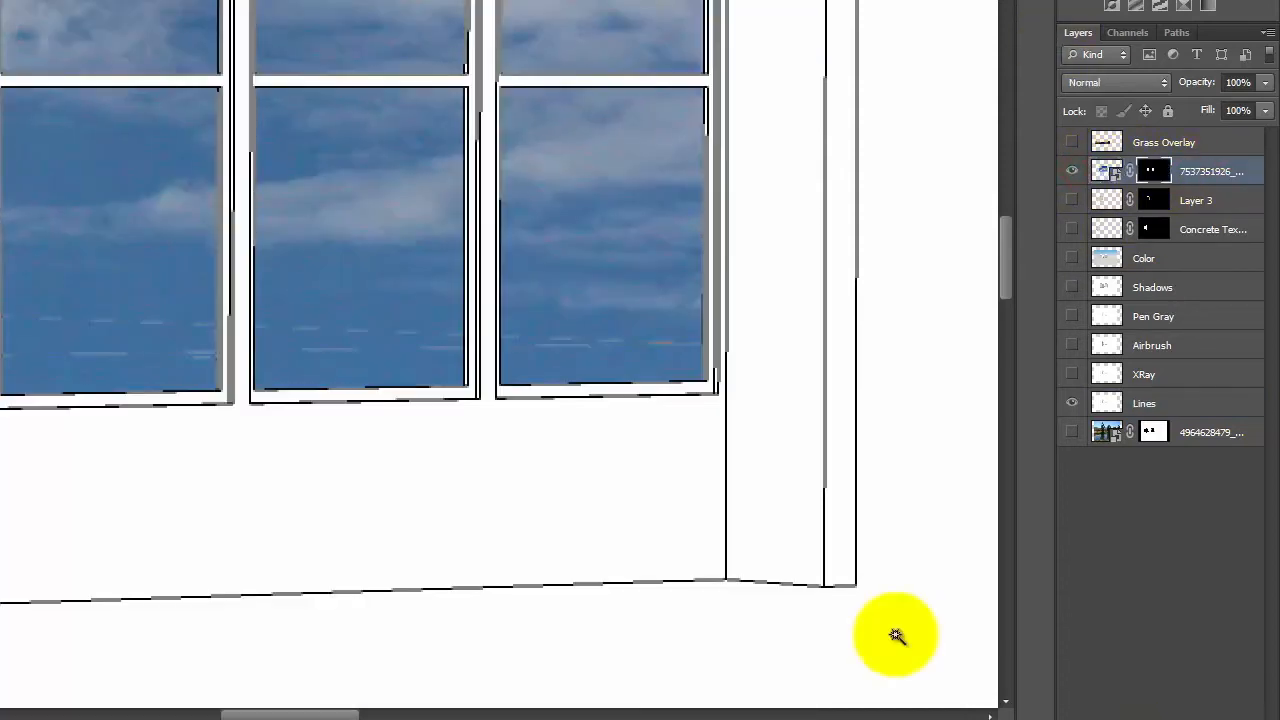
# - Set the cloud photo layer's opacity to 53%
pyautogui.hotkey('ctrl', '-')
pyautogui.hotkey('ctrl', '-')
pyautogui.hotkey('ctrl', '-')
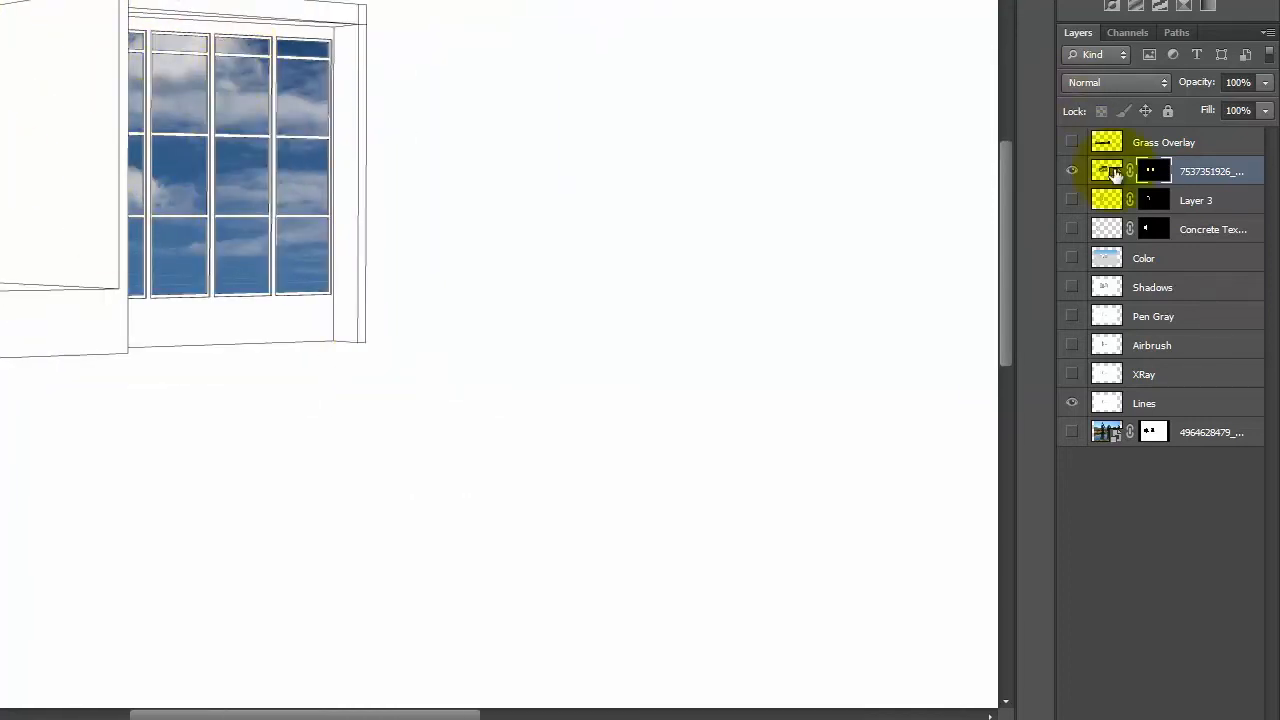
pyautogui.click(1265, 82)
pyautogui.moveTo(1240, 104); pyautogui.dragTo(1217, 111)
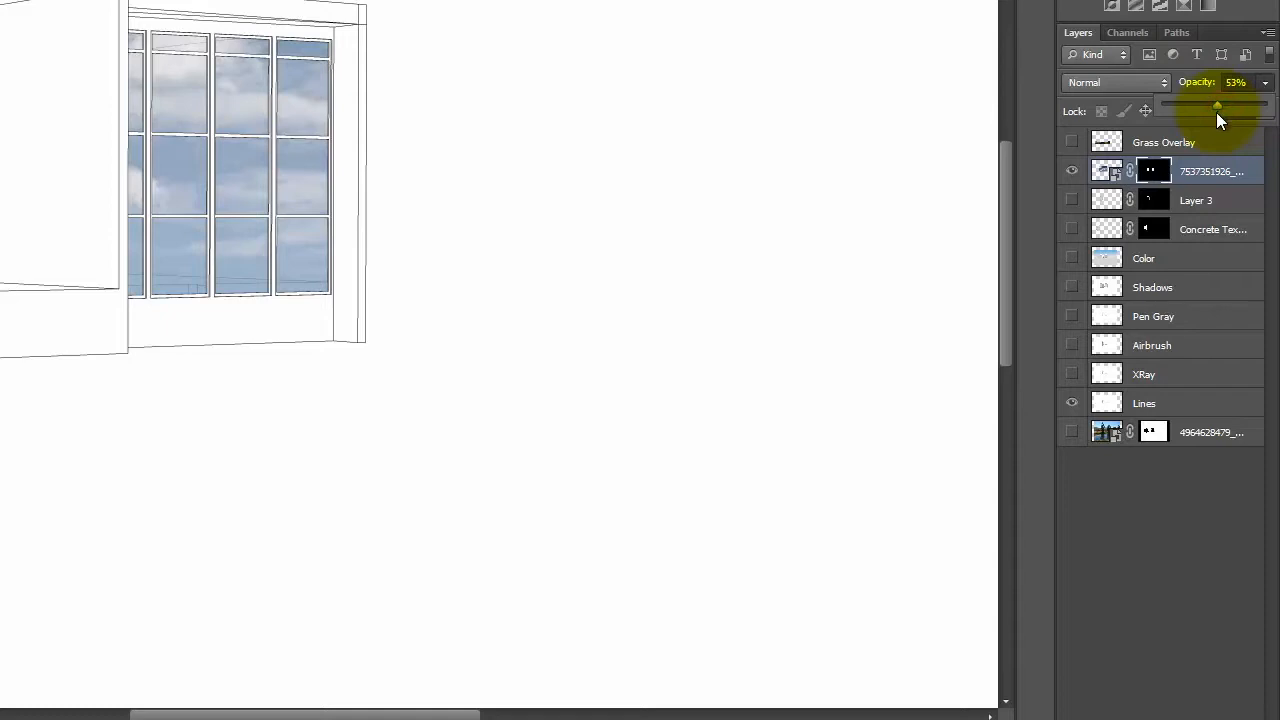
# - Show all hidden layers from Grass Overlay down to Lines, and move the Shadows layer above Grass Overlay
pyautogui.click(1075, 142)
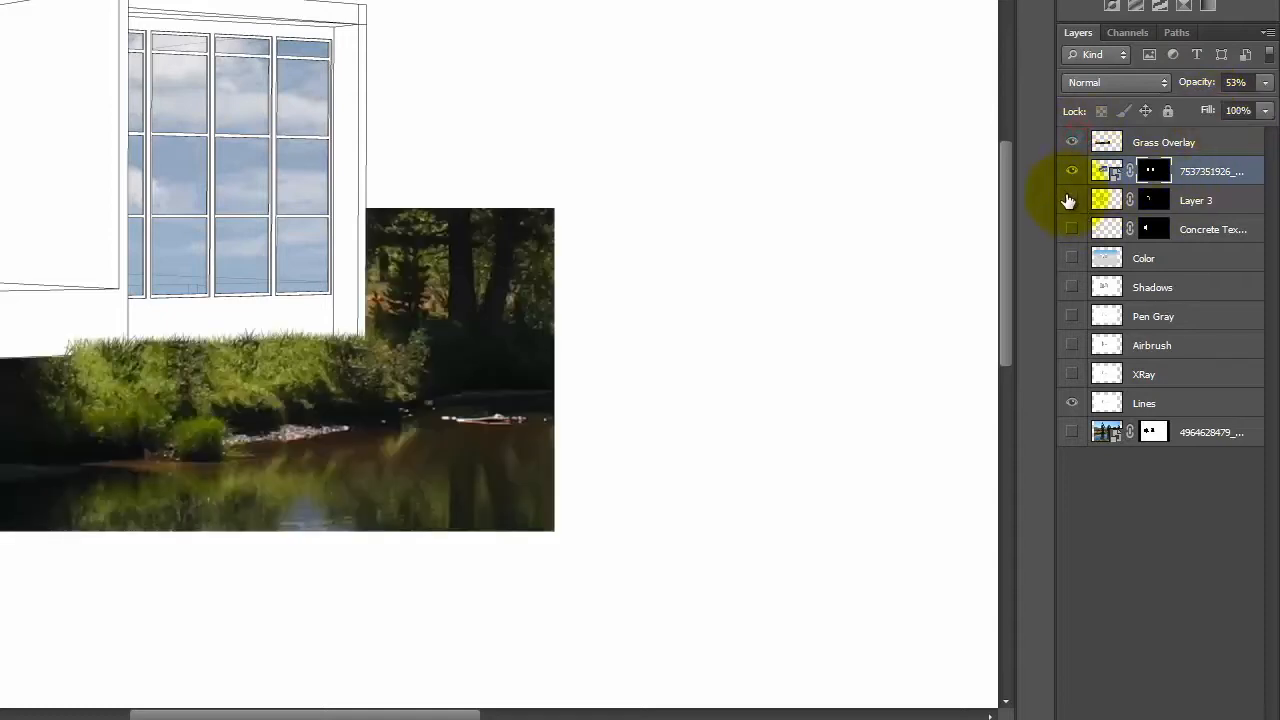
pyautogui.moveTo(1070, 205); pyautogui.dragTo(1073, 404)
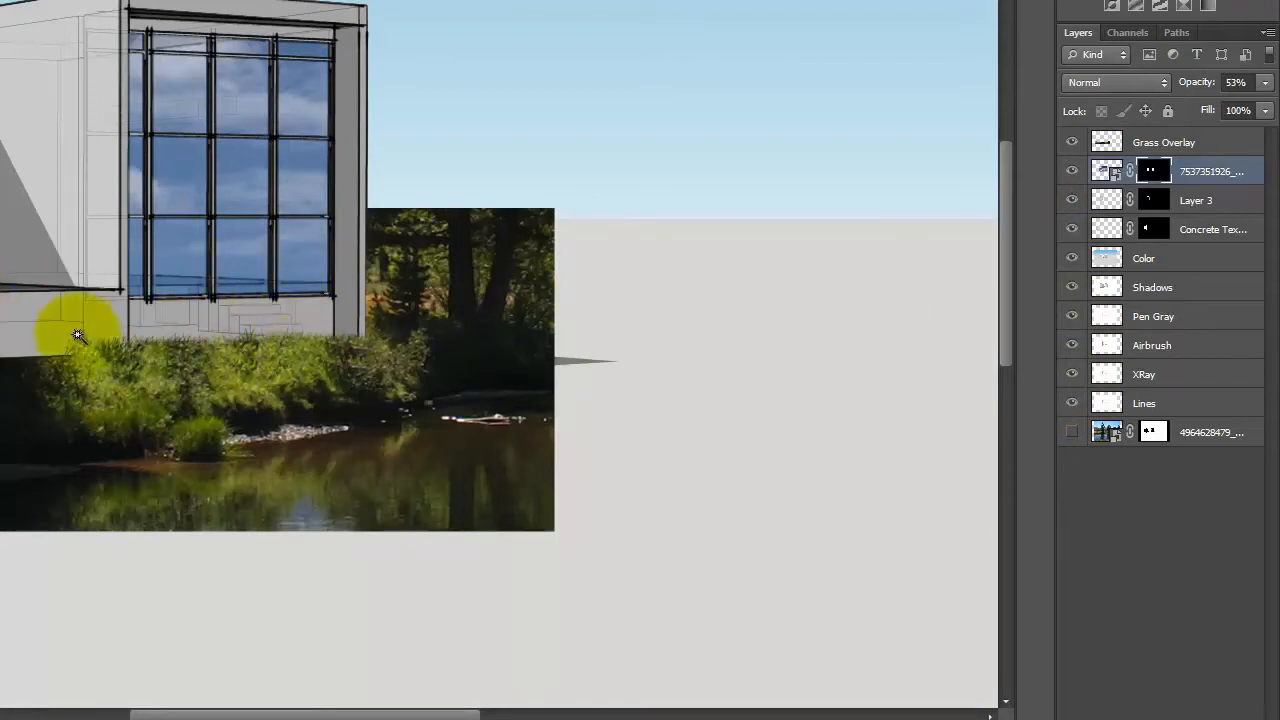
pyautogui.click(1210, 262)
pyautogui.click(1201, 290)
pyautogui.doubleClick(1201, 290)
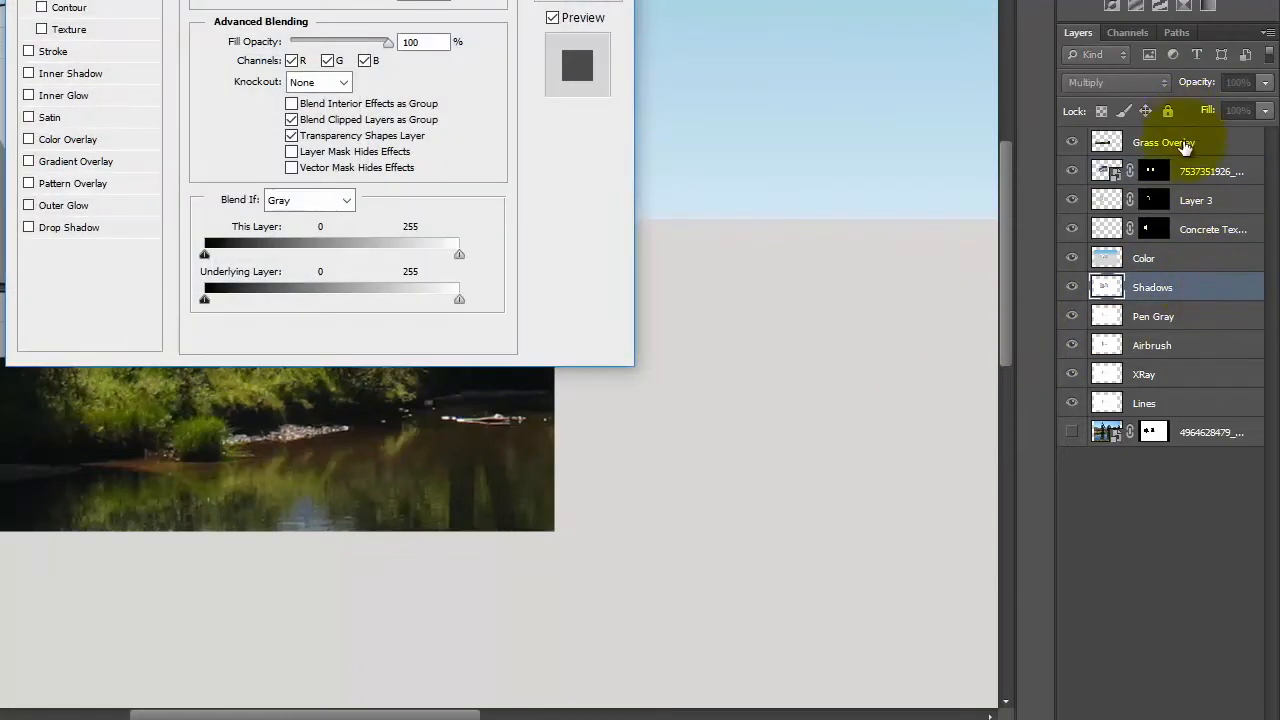
pyautogui.press('Return')
pyautogui.moveTo(1160, 285); pyautogui.dragTo(1148, 105)
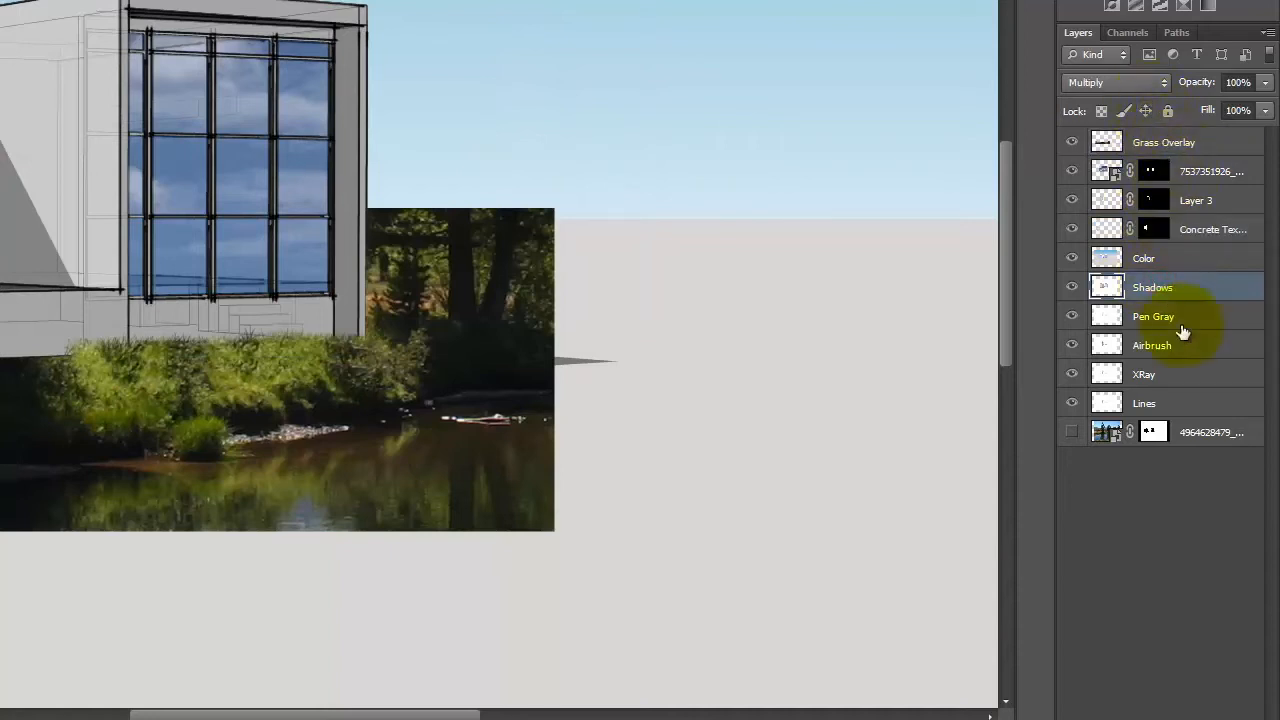
pyautogui.moveTo(1176, 290); pyautogui.dragTo(1151, 120)
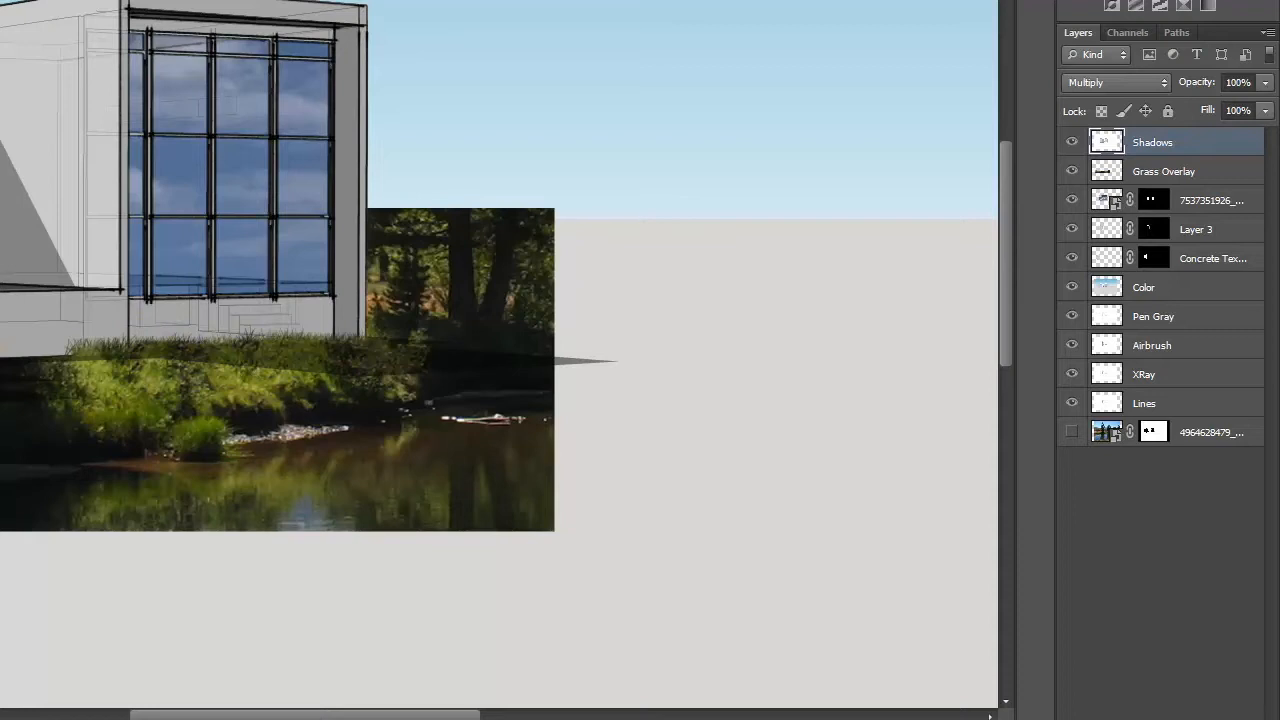
# - Hide the layers beneath Shadows and clone white grass blades along the front edge of the right volume's ground shadow
pyautogui.moveTo(1071, 215); pyautogui.dragTo(1071, 403)
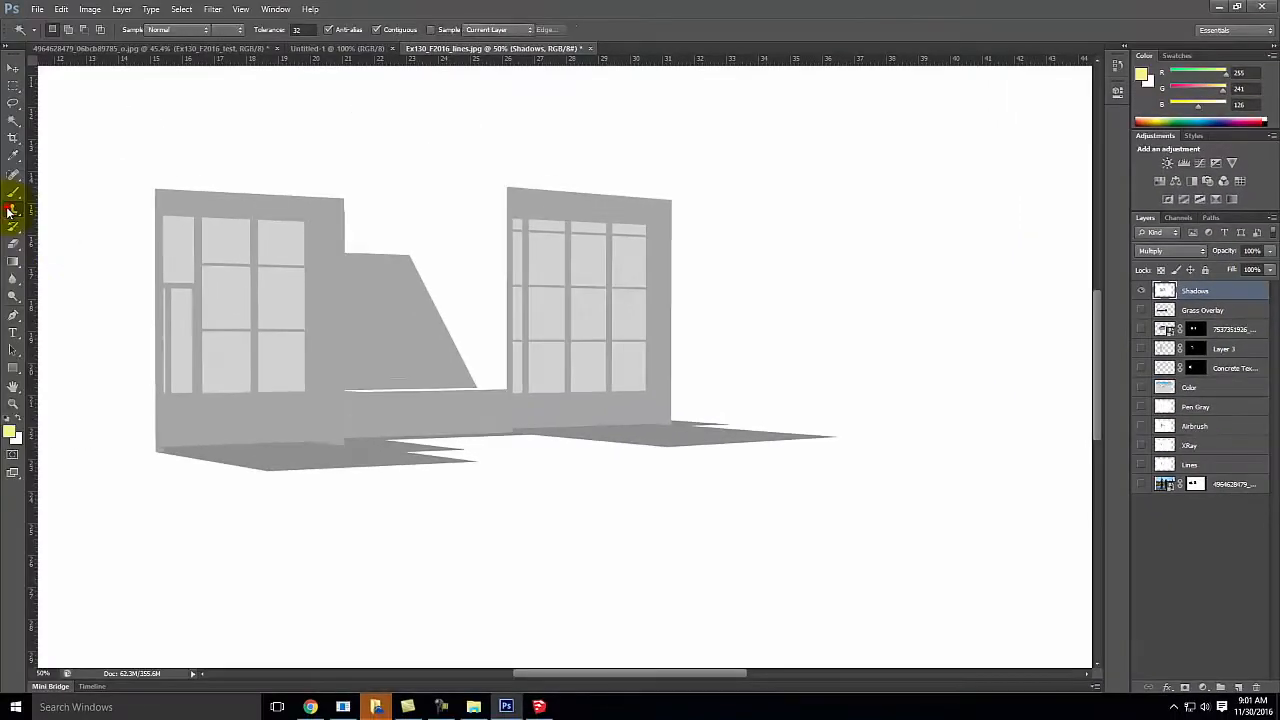
pyautogui.hotkey('ctrl', '=')
pyautogui.hotkey('ctrl', '=')
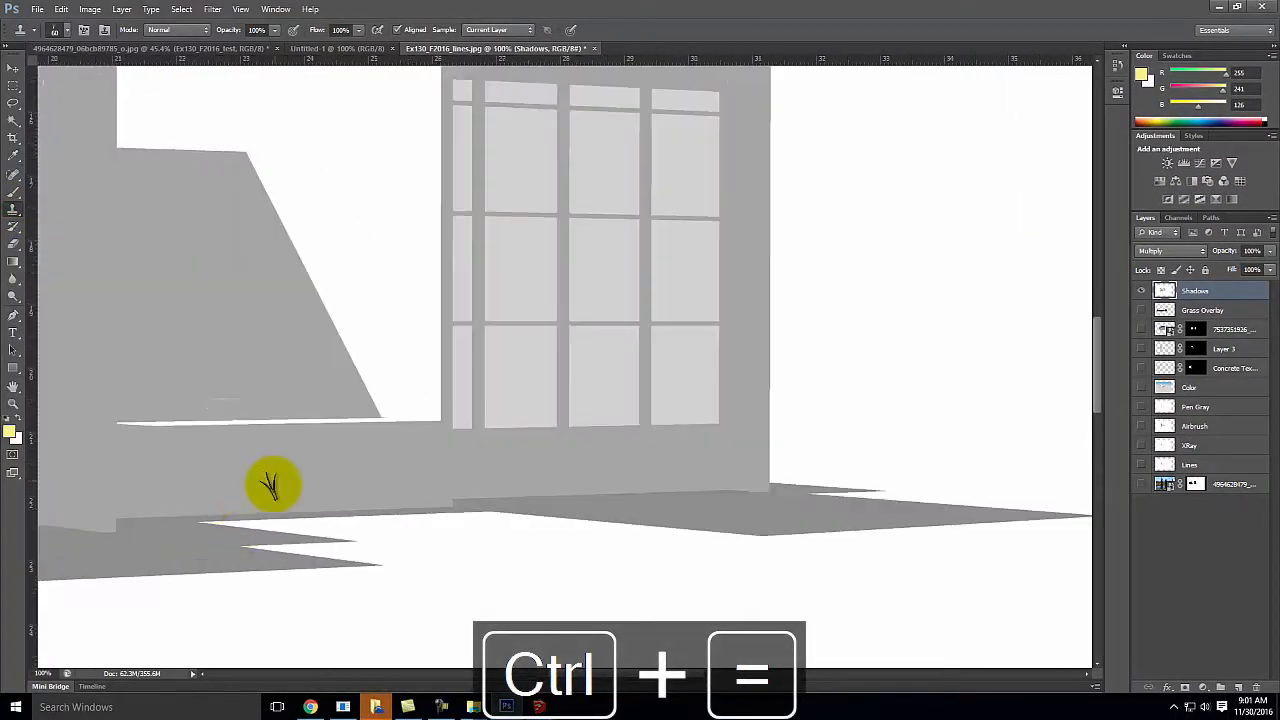
pyautogui.press('space')
pyautogui.moveTo(270, 480); pyautogui.dragTo(403, 351)
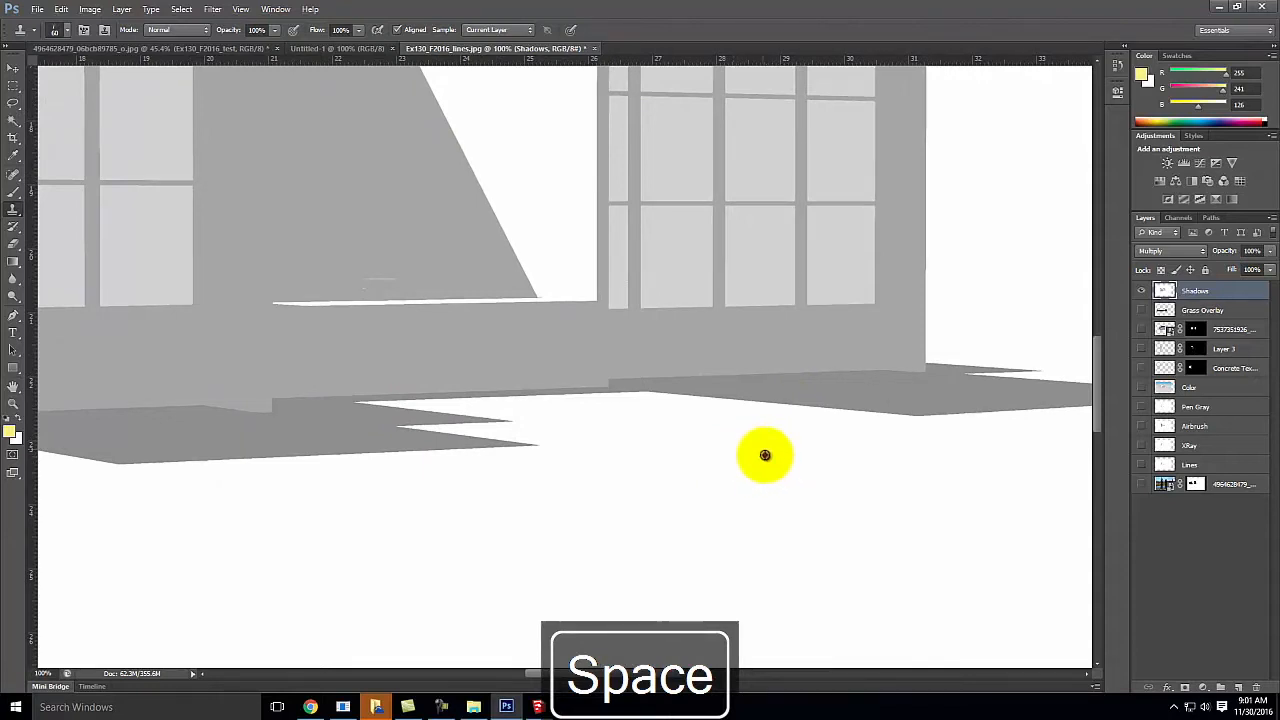
pyautogui.moveTo(757, 408)
pyautogui.mouseDown()
pyautogui.moveTo(654, 402)
pyautogui.moveTo(921, 428)
pyautogui.moveTo(760, 414)
pyautogui.mouseUp()
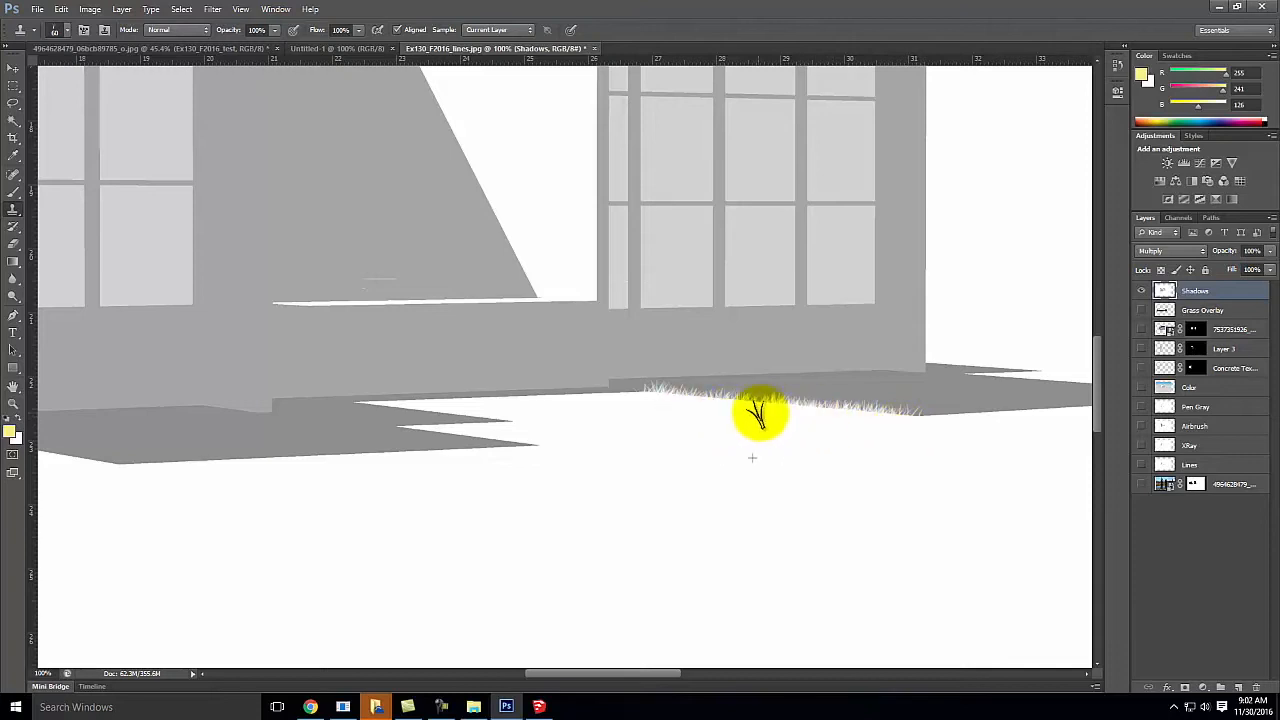
# - Clone white grass blades along the shadow's other lower edge, from its front corner out to the right tip
pyautogui.press('space')
pyautogui.moveTo(996, 455); pyautogui.dragTo(751, 467)
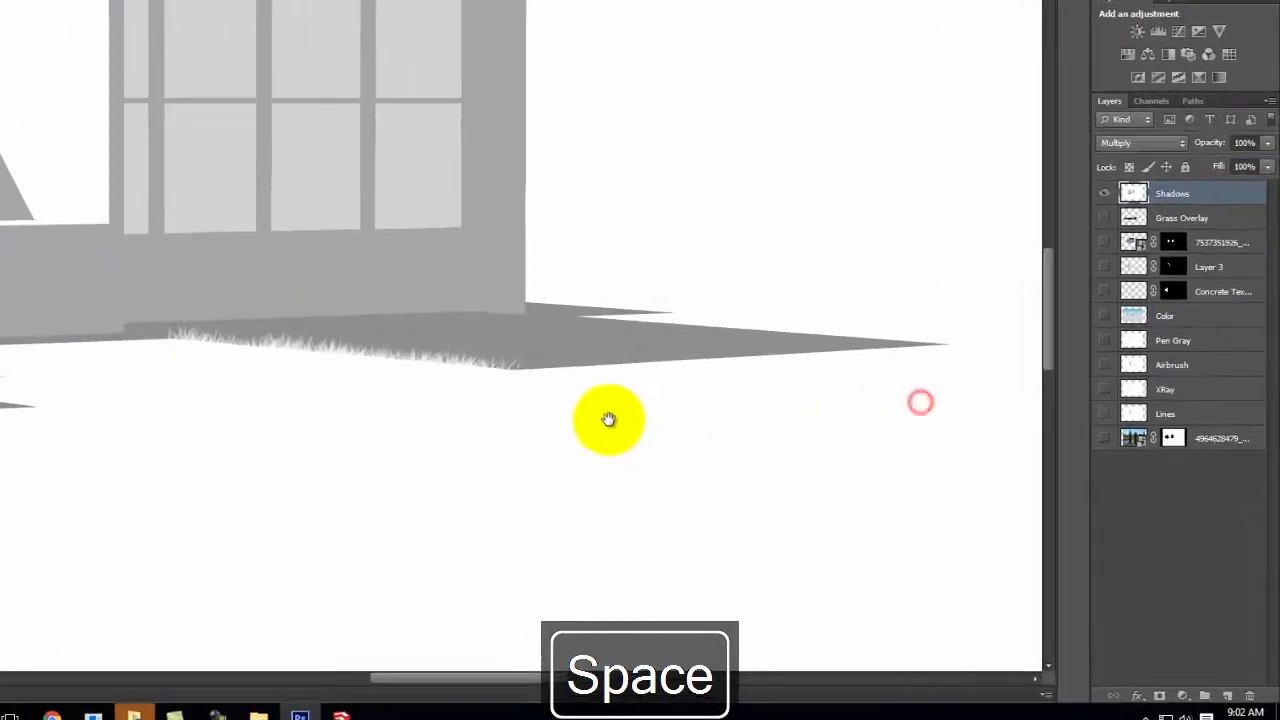
pyautogui.moveTo(609, 420); pyautogui.dragTo(602, 420)
pyautogui.moveTo(504, 374)
pyautogui.mouseDown()
pyautogui.moveTo(536, 374)
pyautogui.moveTo(518, 372)
pyautogui.mouseUp()
pyautogui.moveTo(378, 318)
pyautogui.mouseDown()
pyautogui.moveTo(865, 297)
pyautogui.moveTo(836, 296)
pyautogui.moveTo(864, 301)
pyautogui.moveTo(812, 309)
pyautogui.moveTo(895, 305)
pyautogui.moveTo(862, 283)
pyautogui.mouseUp()
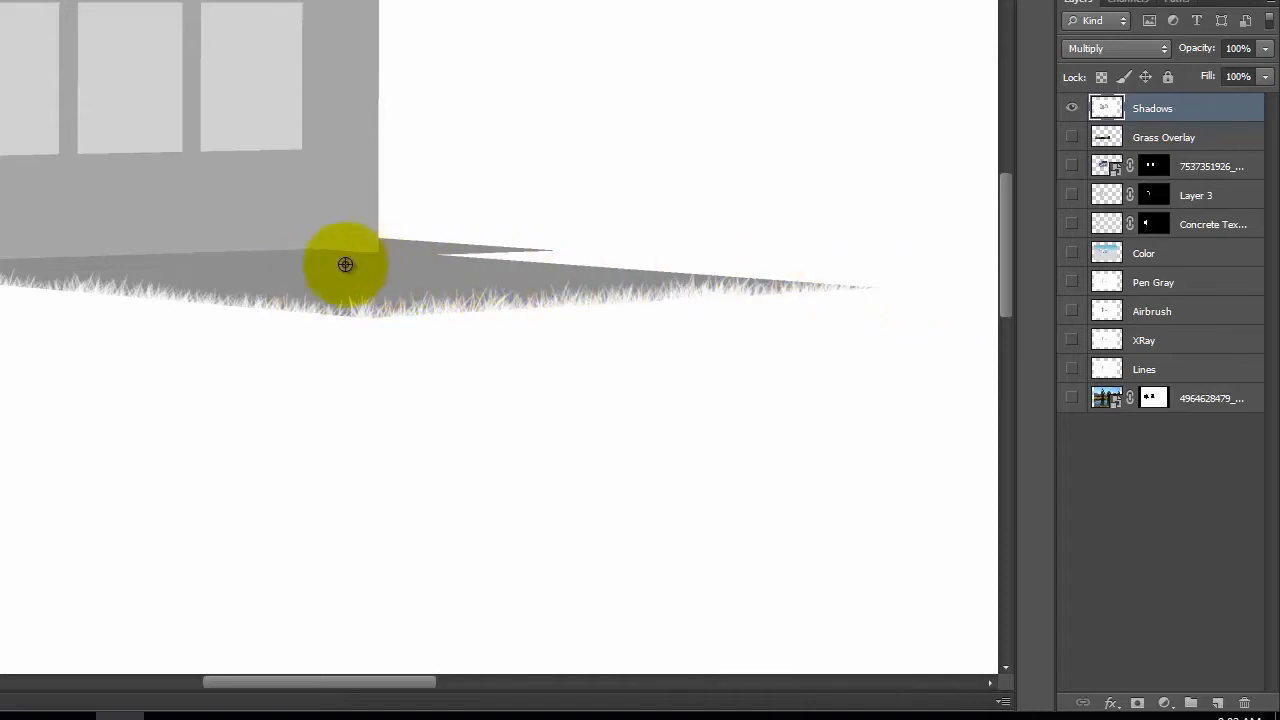
# - Clone gray grass blades along the back edge of the right volume's ground shadow, beside the building corner
pyautogui.keyDown('alt'); pyautogui.click(333, 267); pyautogui.keyUp('alt')
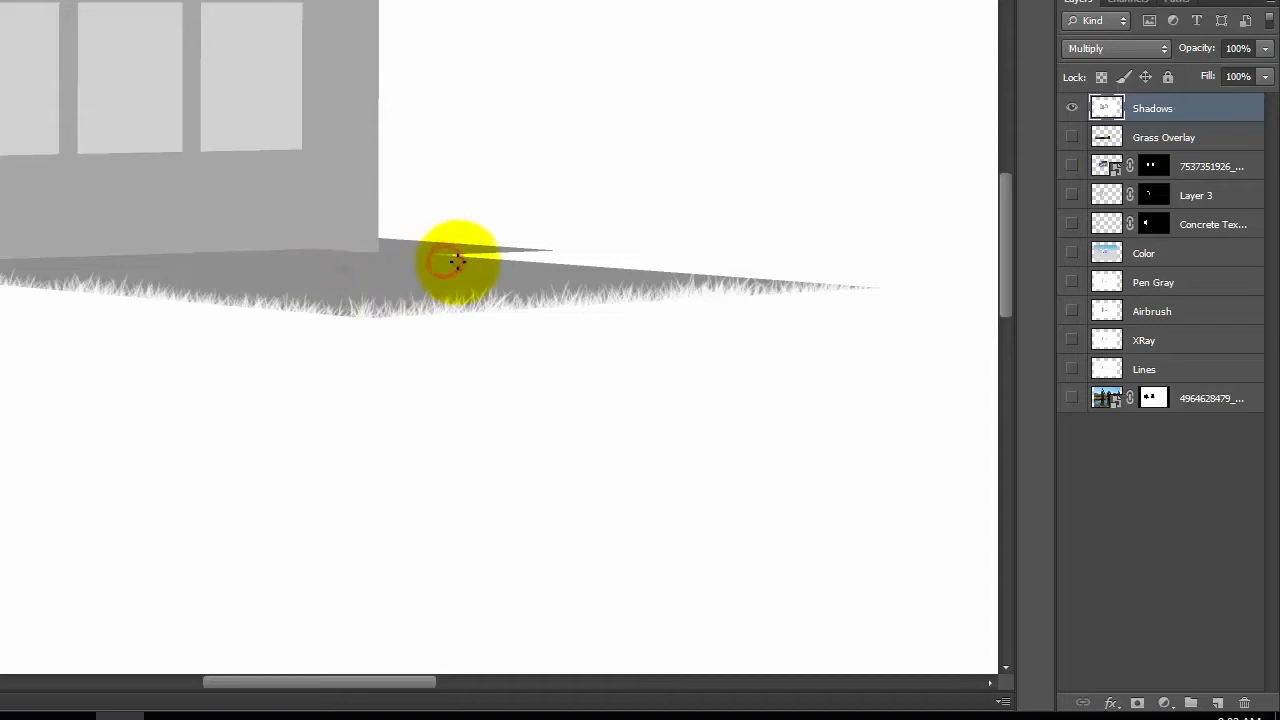
pyautogui.moveTo(478, 262)
pyautogui.mouseDown()
pyautogui.moveTo(514, 260)
pyautogui.moveTo(459, 259)
pyautogui.moveTo(519, 264)
pyautogui.moveTo(429, 261)
pyautogui.moveTo(600, 266)
pyautogui.mouseUp()
pyautogui.press('super')
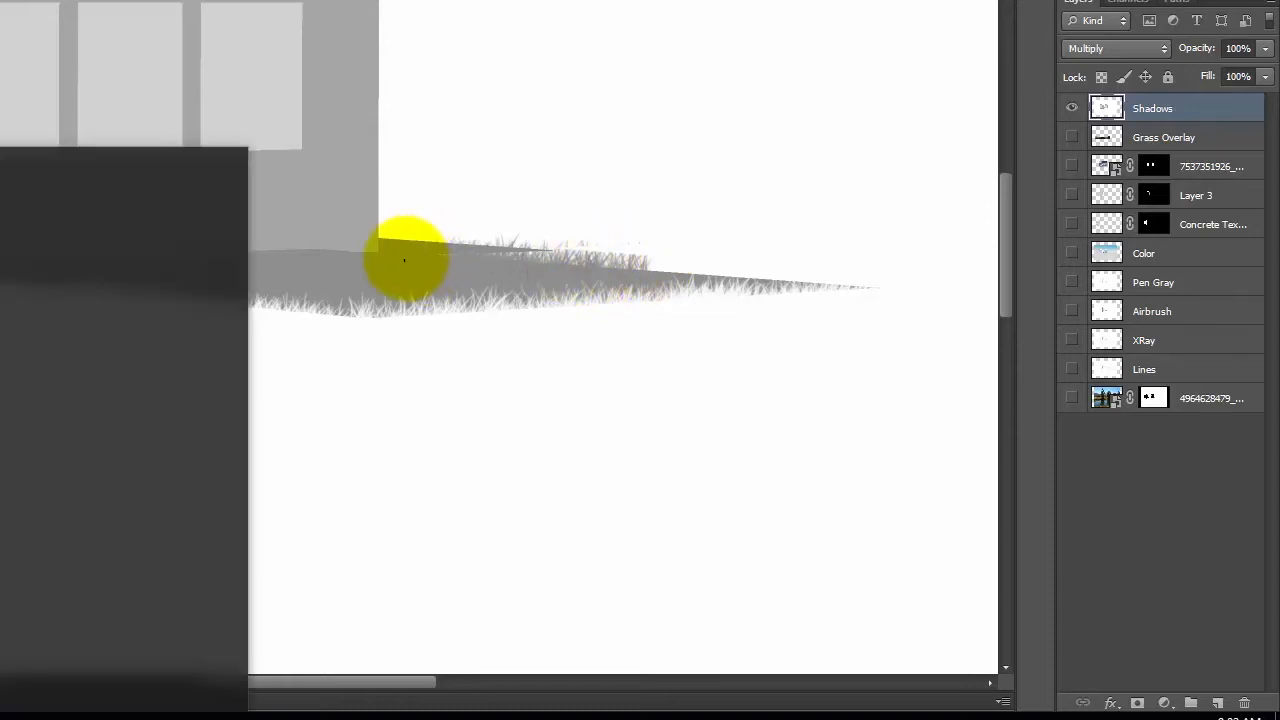
pyautogui.press('Escape')
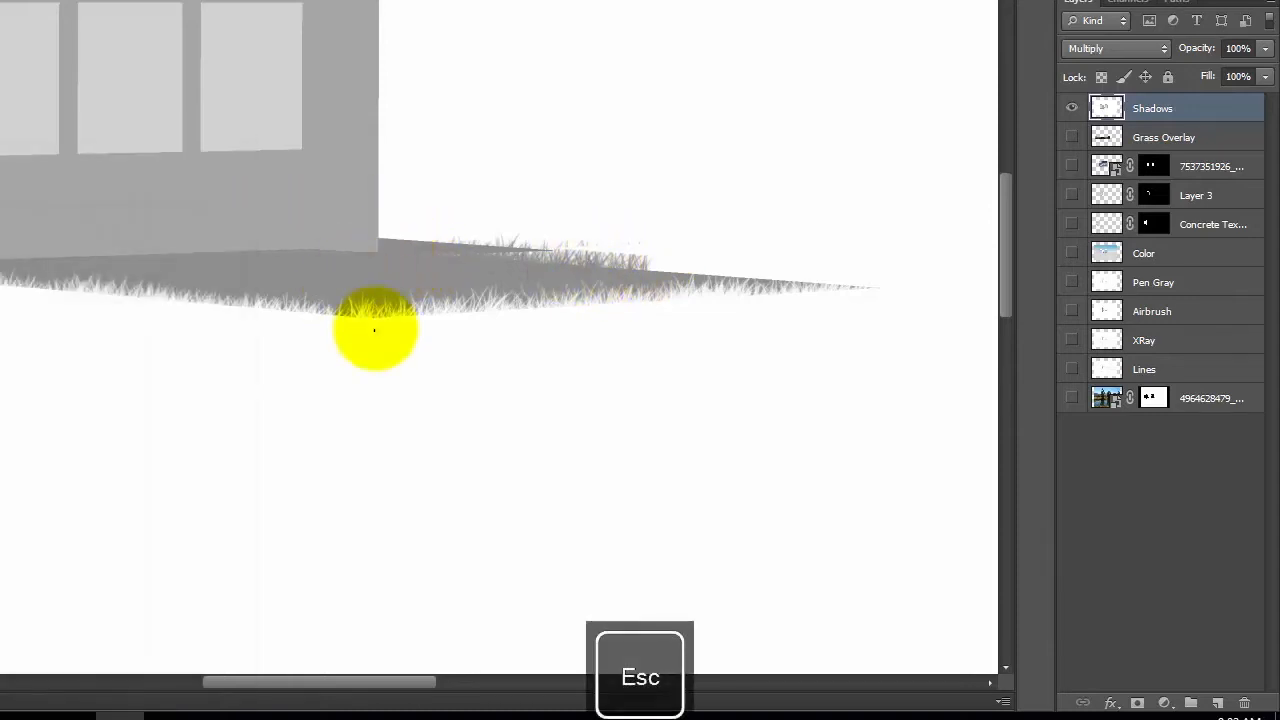
pyautogui.keyDown('alt'); pyautogui.click(286, 264); pyautogui.keyUp('alt')
pyautogui.moveTo(454, 244); pyautogui.dragTo(534, 251)
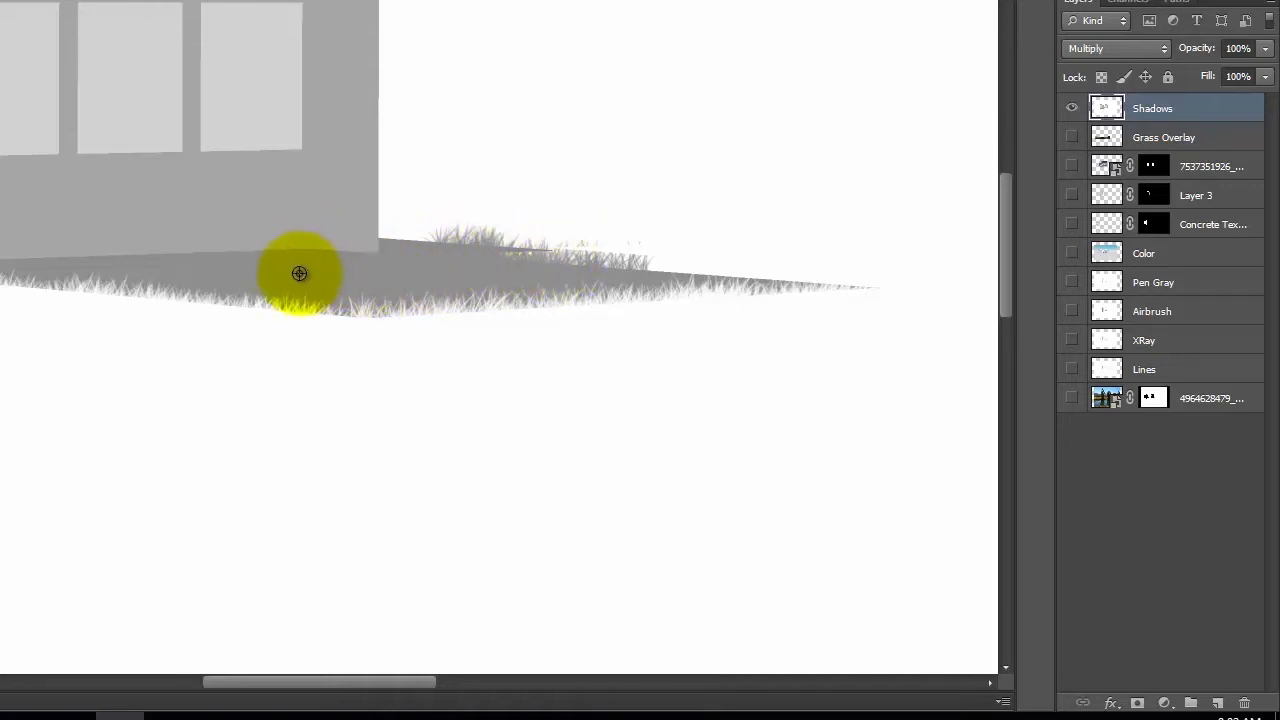
# - Extend the cloned gray grass along the shadow's back edge out to its tip and back to the building corner
pyautogui.keyDown('alt'); pyautogui.click(286, 272); pyautogui.keyUp('alt')
pyautogui.moveTo(622, 260); pyautogui.dragTo(550, 262)
pyautogui.keyDown('alt'); pyautogui.click(290, 268); pyautogui.keyUp('alt')
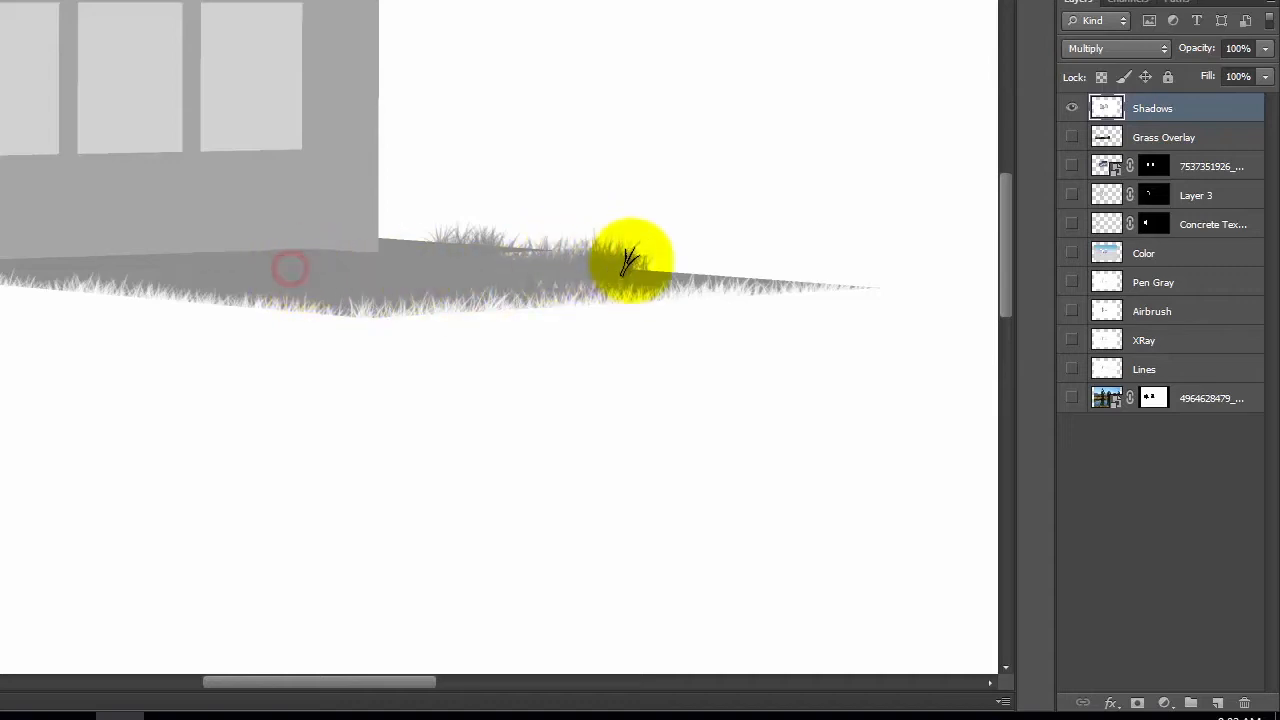
pyautogui.moveTo(644, 264)
pyautogui.mouseDown()
pyautogui.moveTo(856, 285)
pyautogui.moveTo(688, 273)
pyautogui.mouseUp()
pyautogui.keyDown('alt'); pyautogui.click(488, 385); pyautogui.keyUp('alt')
pyautogui.moveTo(680, 316)
pyautogui.mouseDown()
pyautogui.moveTo(752, 297)
pyautogui.moveTo(698, 292)
pyautogui.moveTo(790, 303)
pyautogui.moveTo(891, 277)
pyautogui.moveTo(694, 303)
pyautogui.moveTo(415, 296)
pyautogui.moveTo(323, 271)
pyautogui.mouseUp()
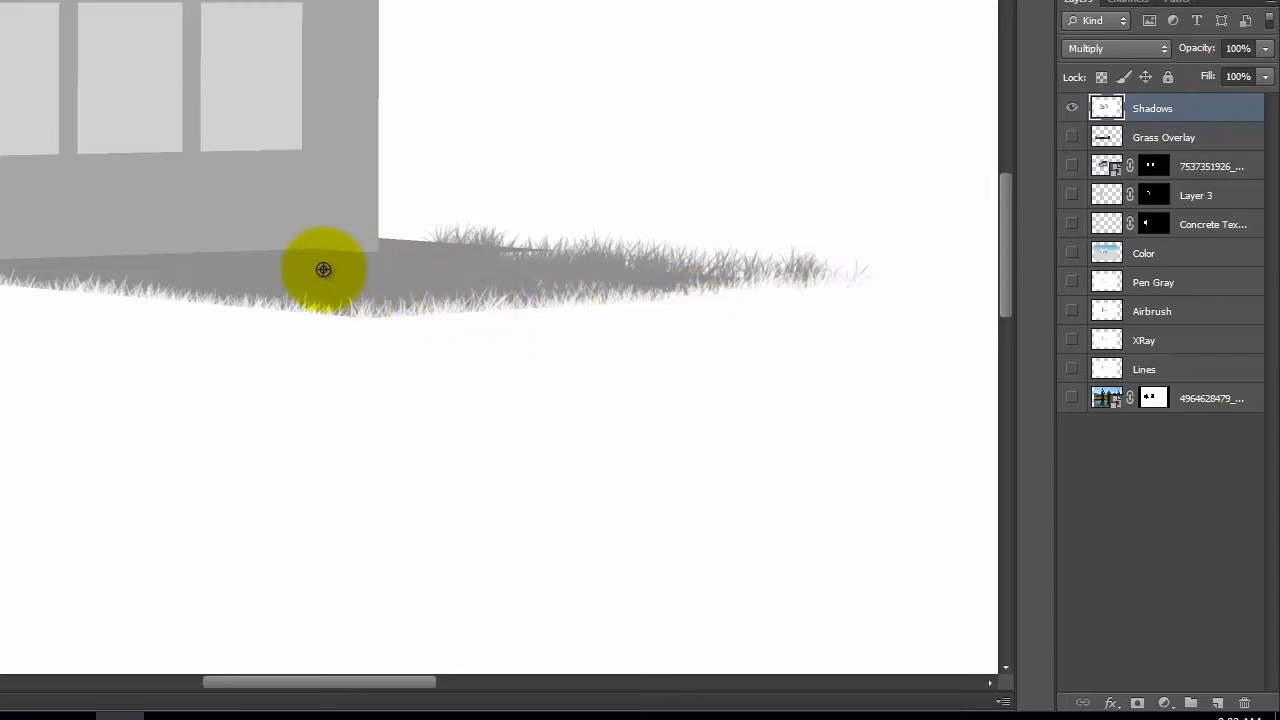
pyautogui.moveTo(414, 229)
pyautogui.mouseDown()
pyautogui.moveTo(397, 229)
pyautogui.moveTo(525, 241)
pyautogui.mouseUp()
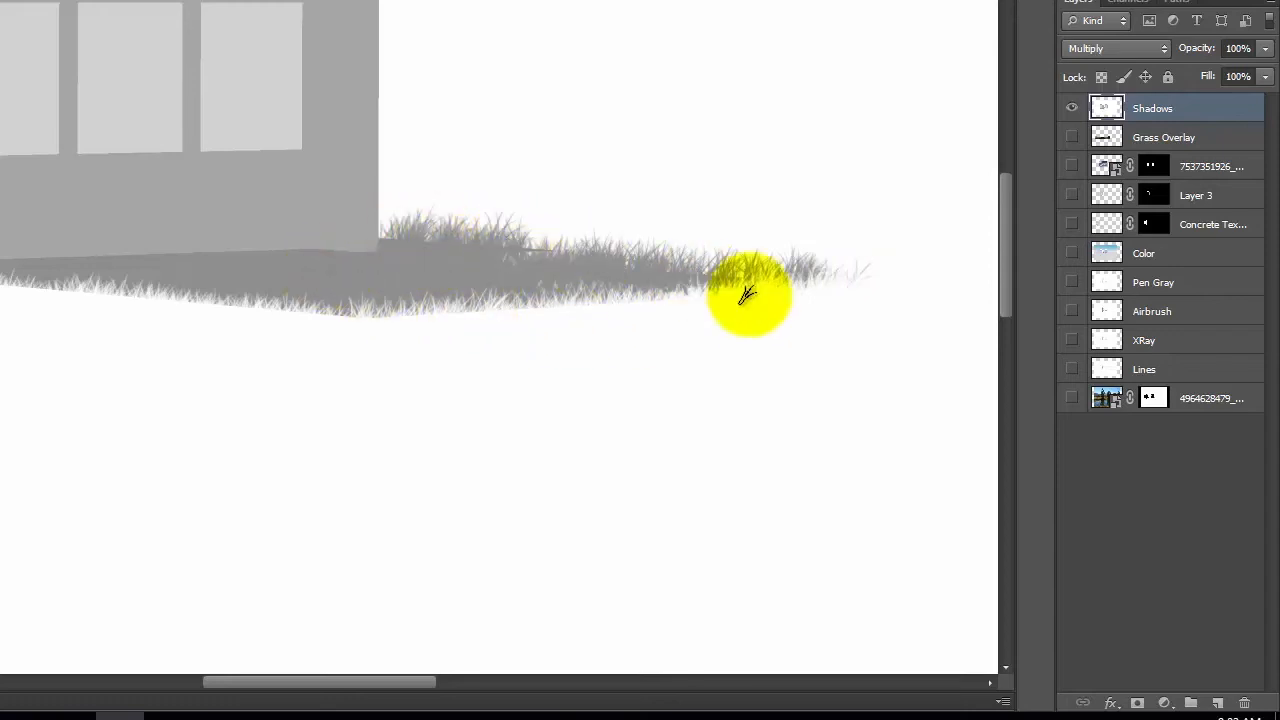
# - Show the hidden layers from Grass Overlay down to the landscape photo, leaving the Color layer hidden
pyautogui.click(1074, 138)
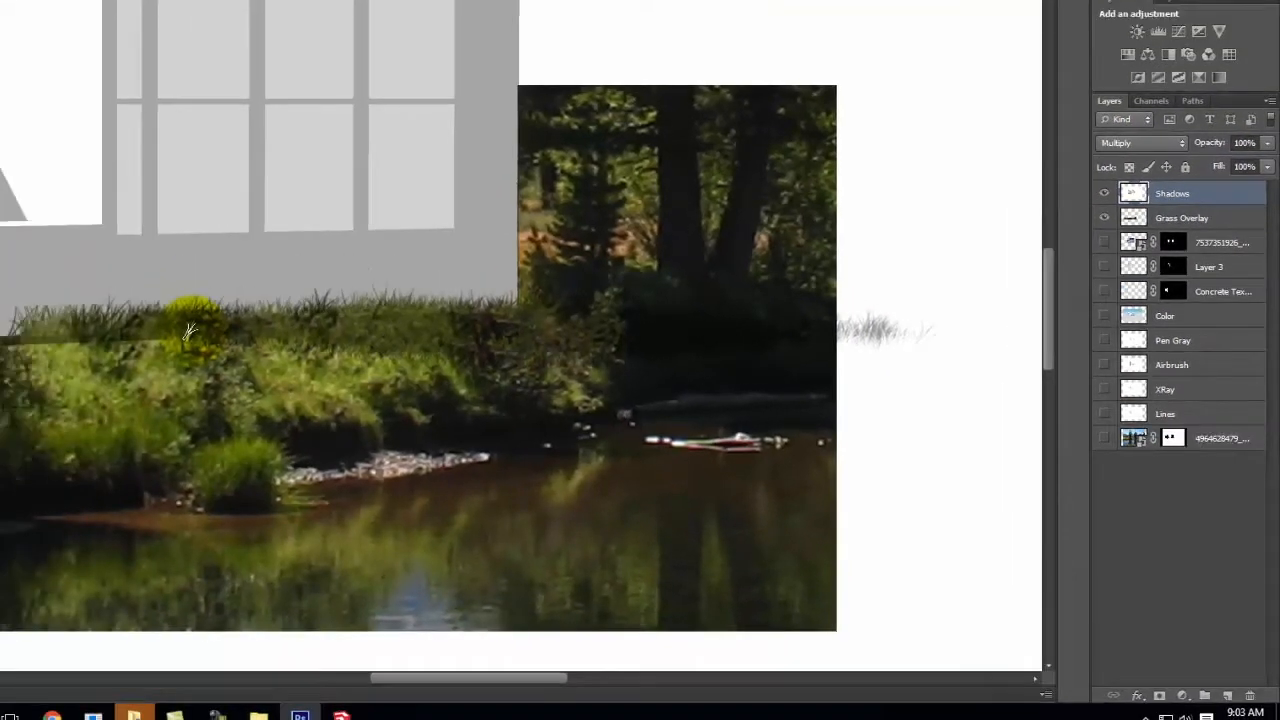
pyautogui.press('space')
pyautogui.moveTo(214, 391); pyautogui.dragTo(497, 323)
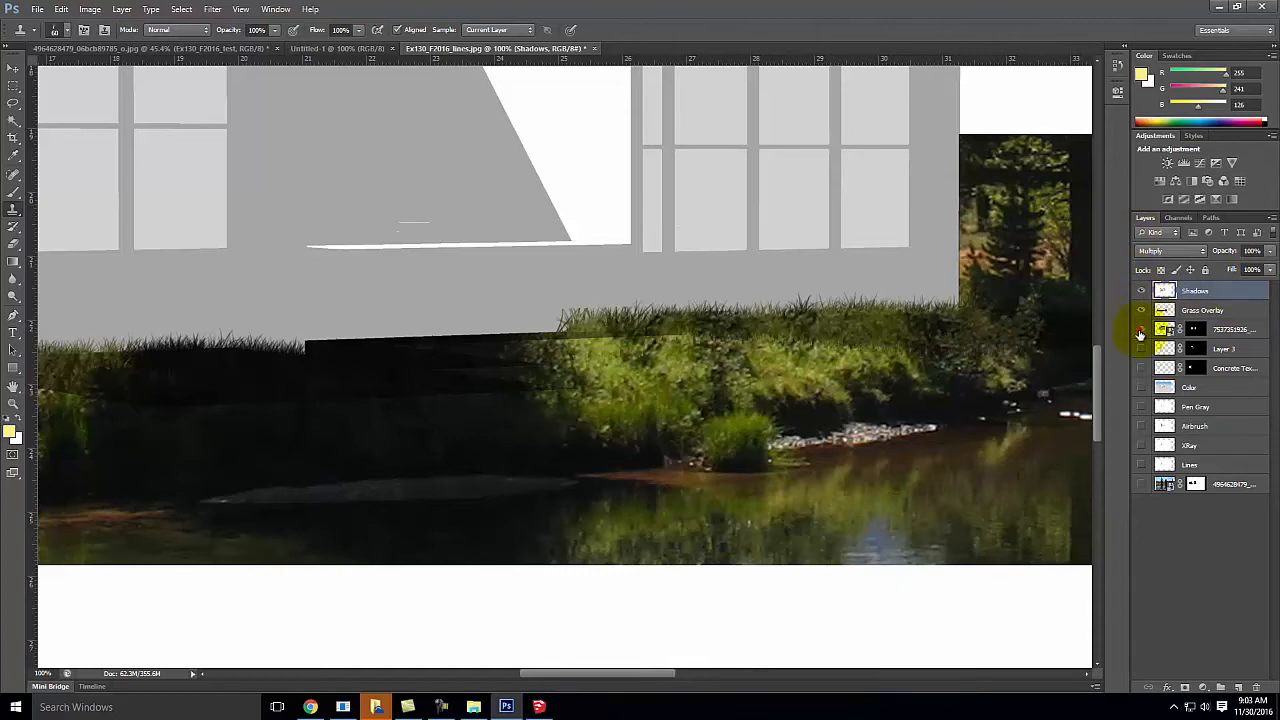
pyautogui.click(1141, 483)
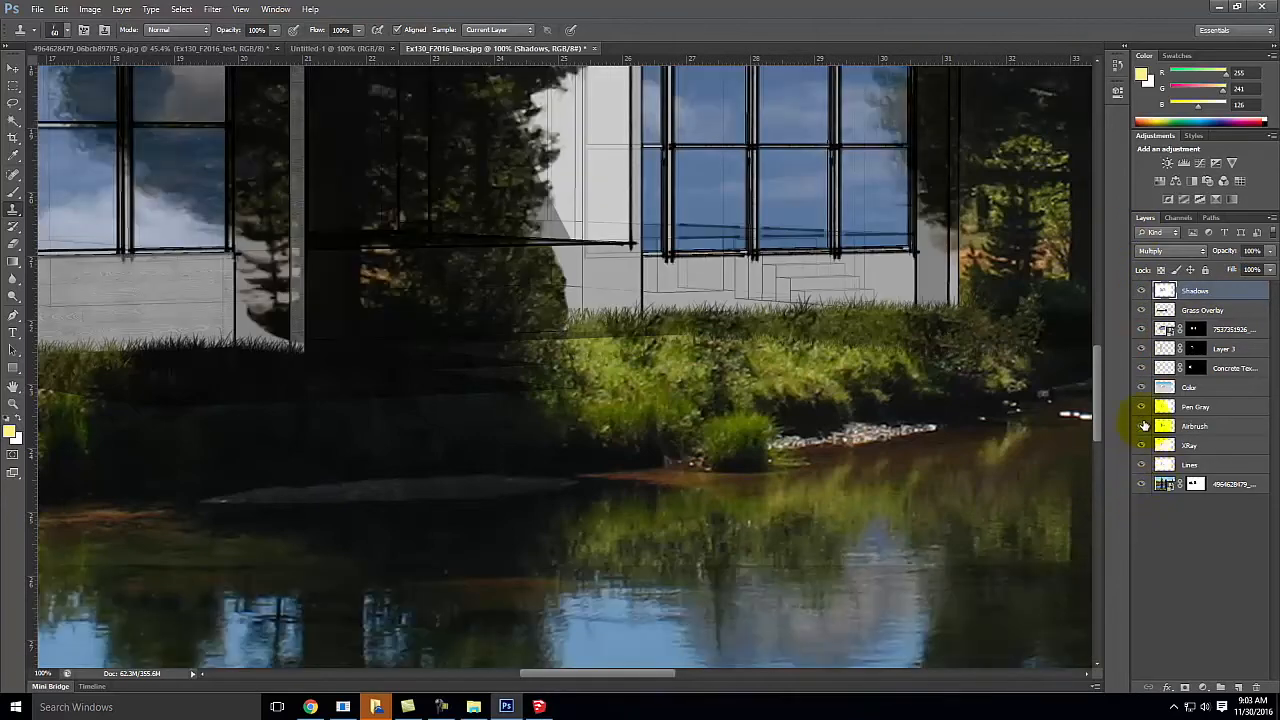
pyautogui.click(1141, 387)
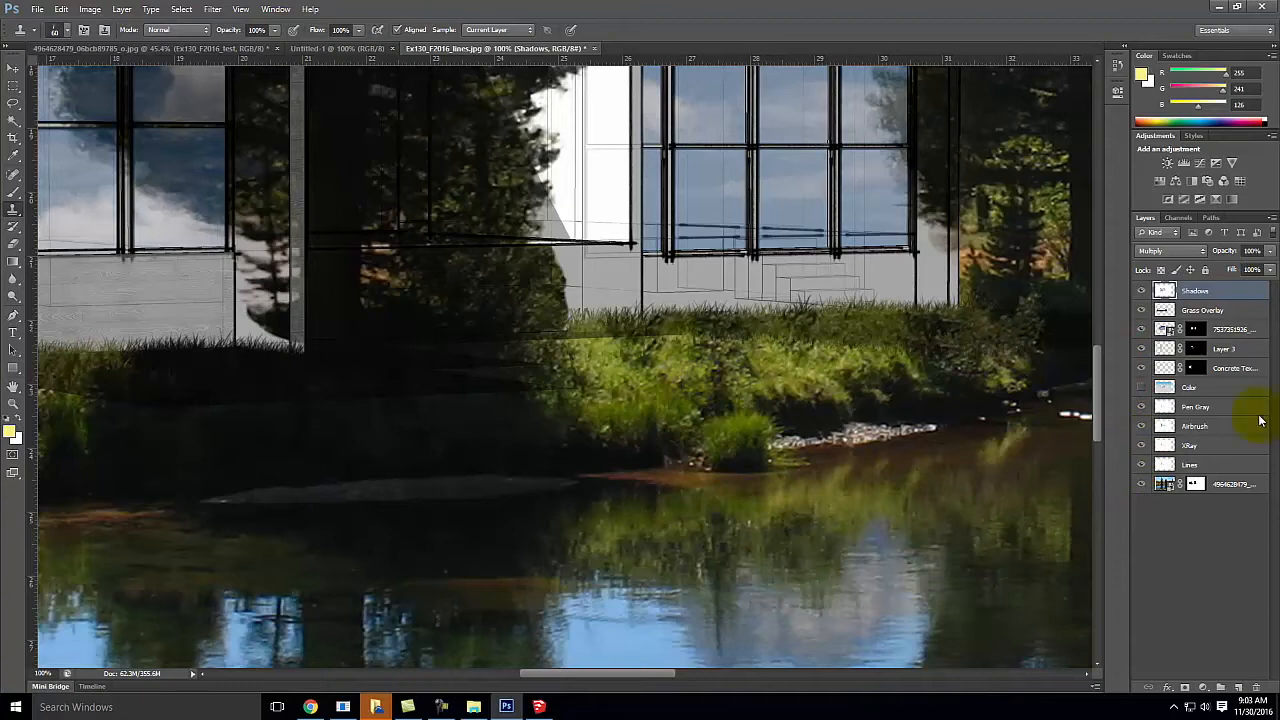
pyautogui.hotkey('ctrl', '0')
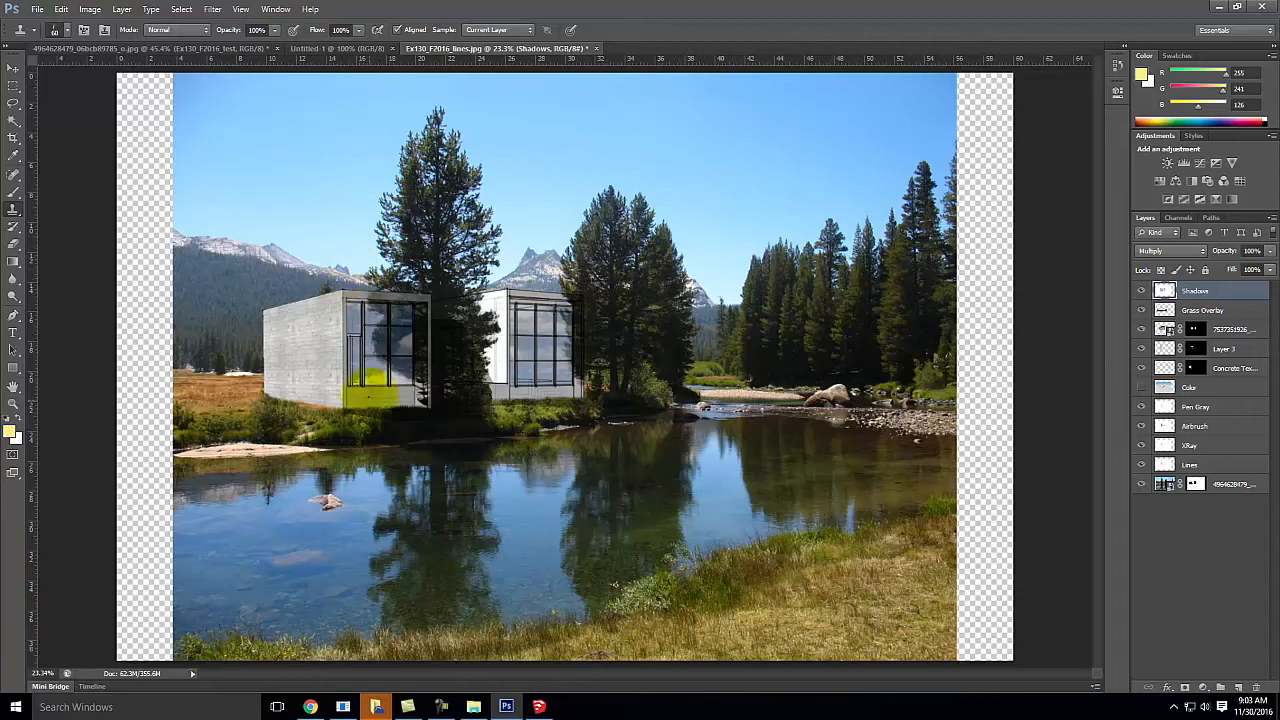
# - Hide the landscape photo layer and toggle the Shadows layer off and on to compare
pyautogui.click(1139, 485)
pyautogui.click(1141, 291)
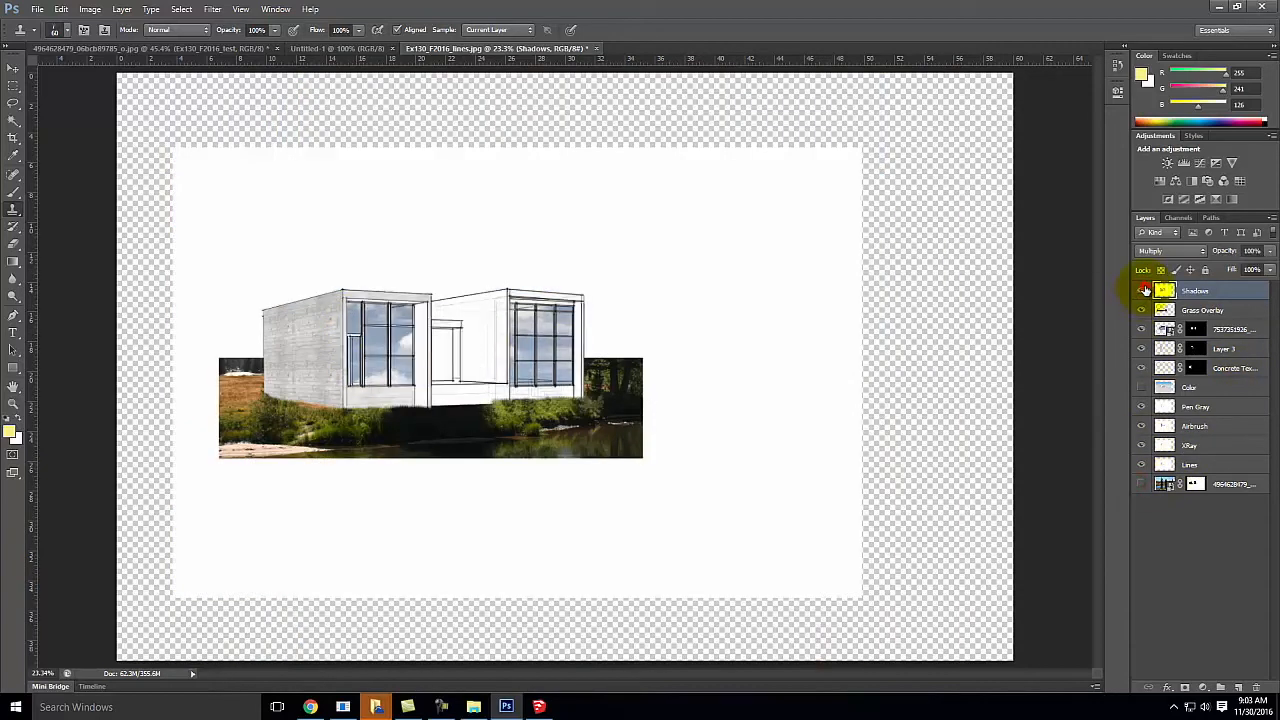
pyautogui.click(1142, 292)
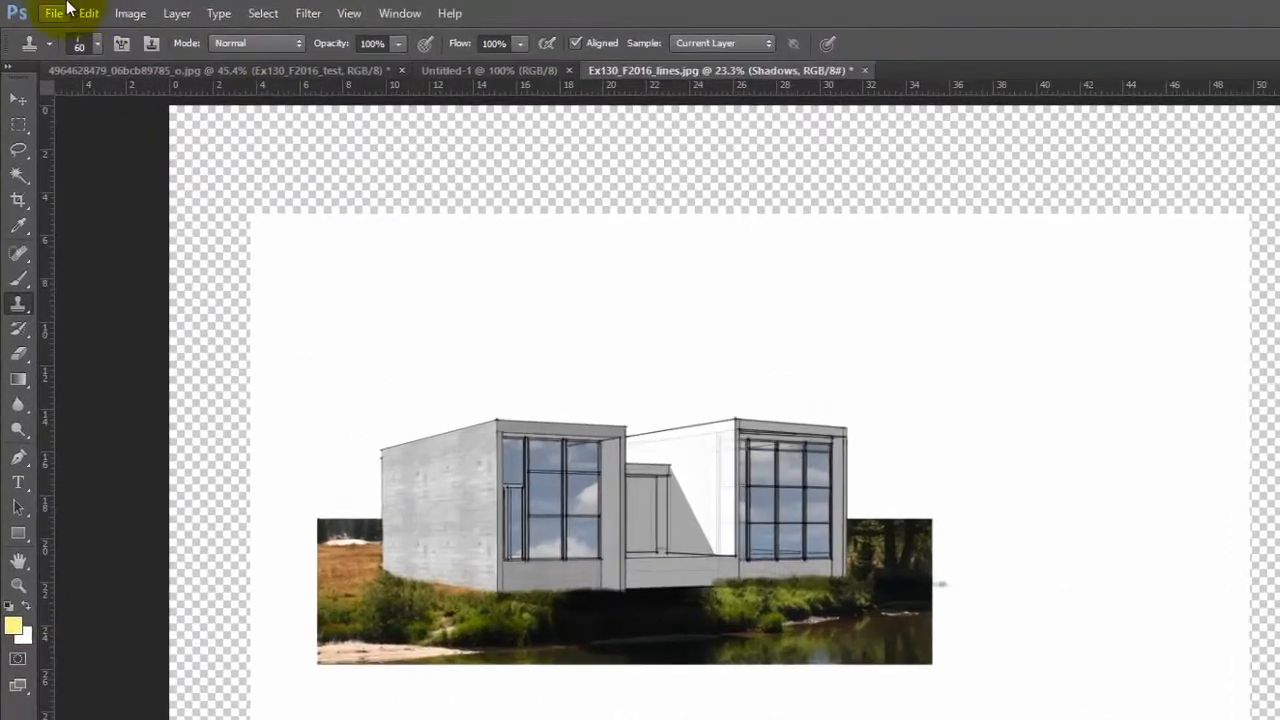
# - Save a JPEG copy of the building composite as Ex130_F2016_reflection.jpg at maximum quality 11
pyautogui.click(40, 10)
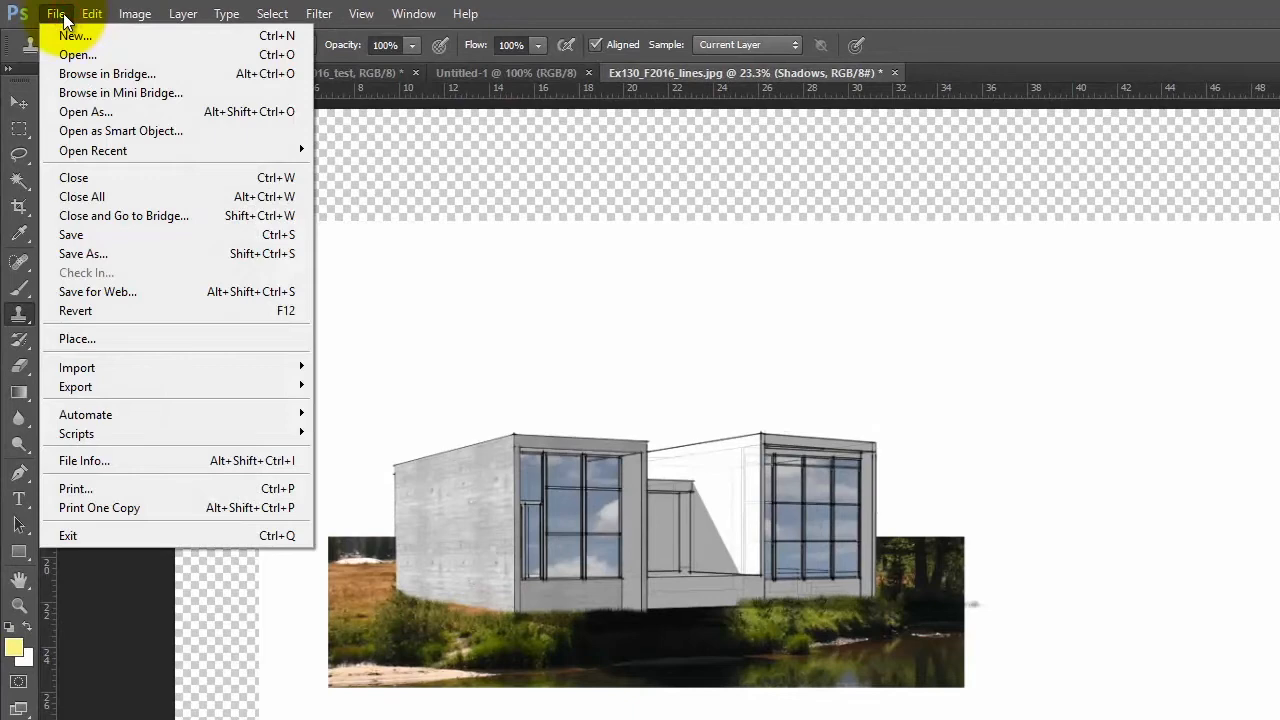
pyautogui.click(109, 254)
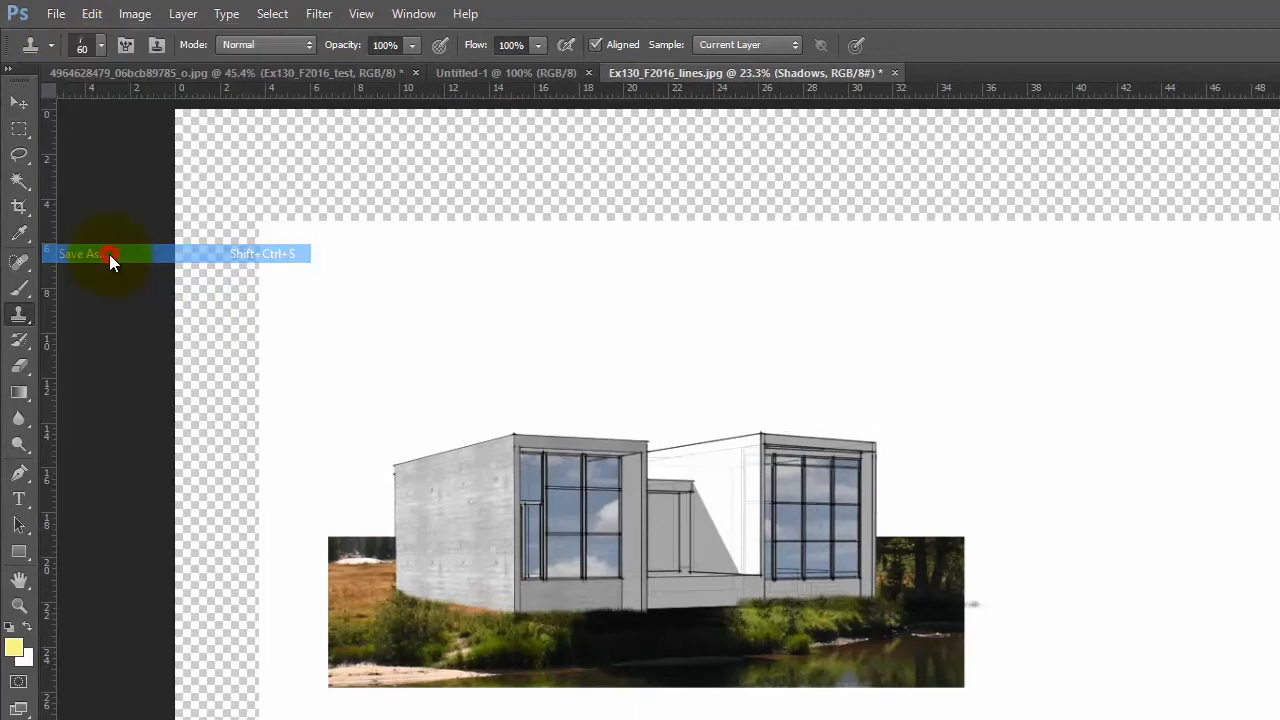
pyautogui.click(930, 536)
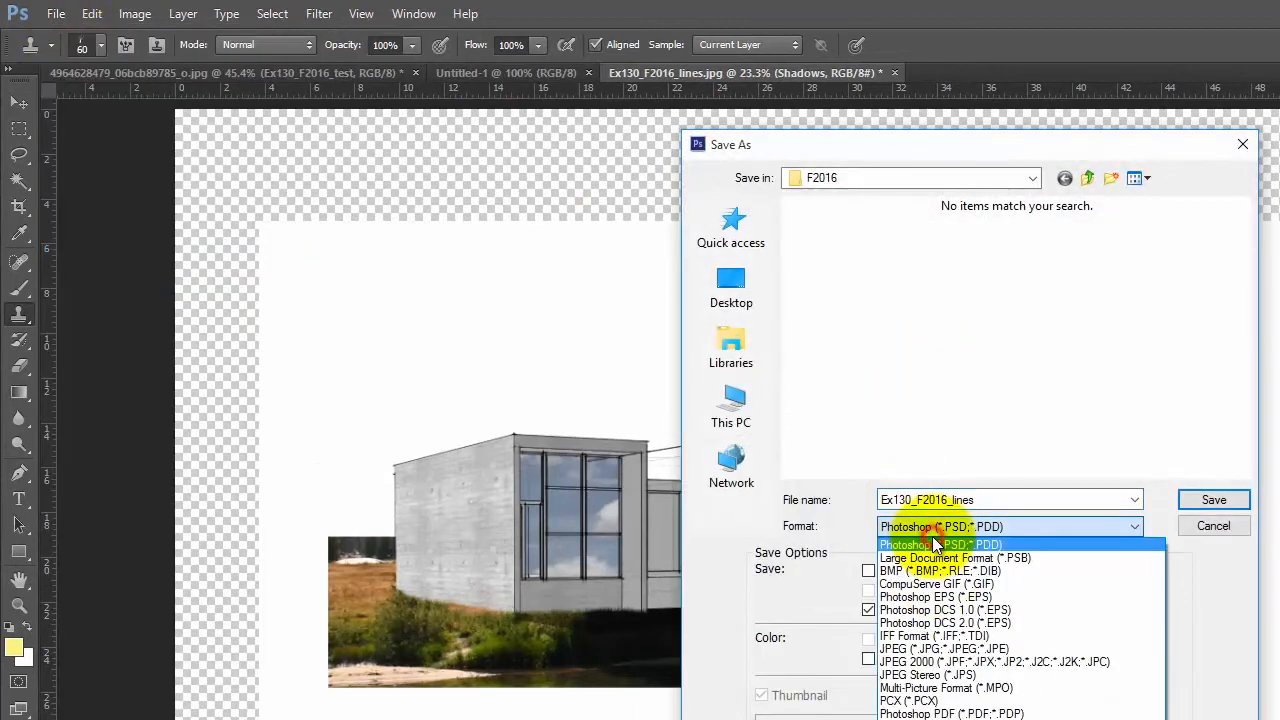
pyautogui.click(931, 648)
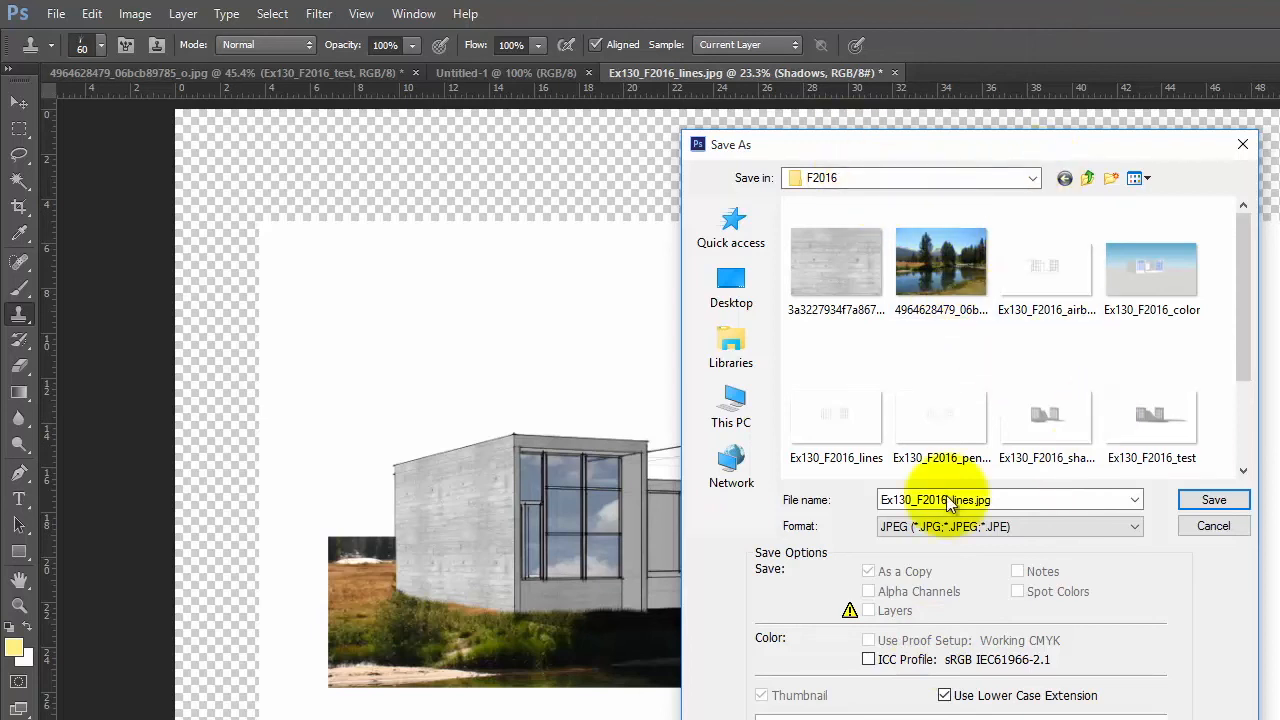
pyautogui.click(1012, 502)
pyautogui.click(970, 502)
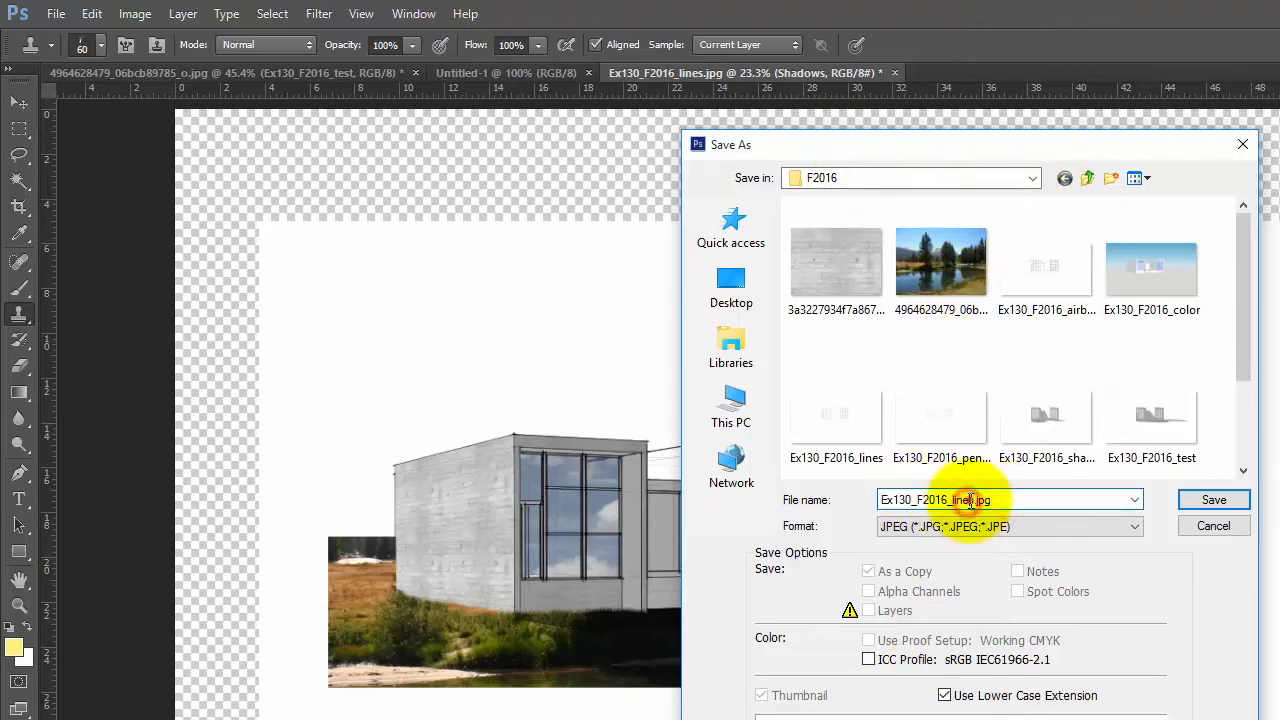
pyautogui.moveTo(971, 501); pyautogui.dragTo(955, 503)
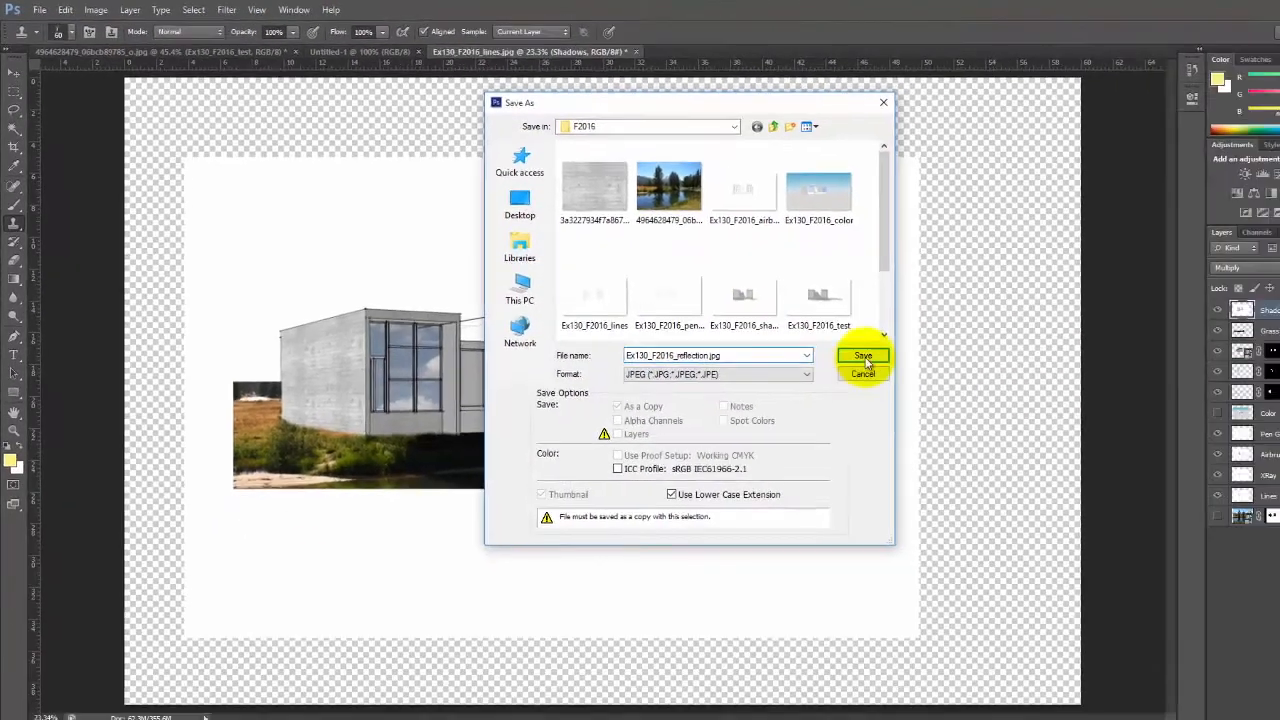
pyautogui.click(1213, 499)
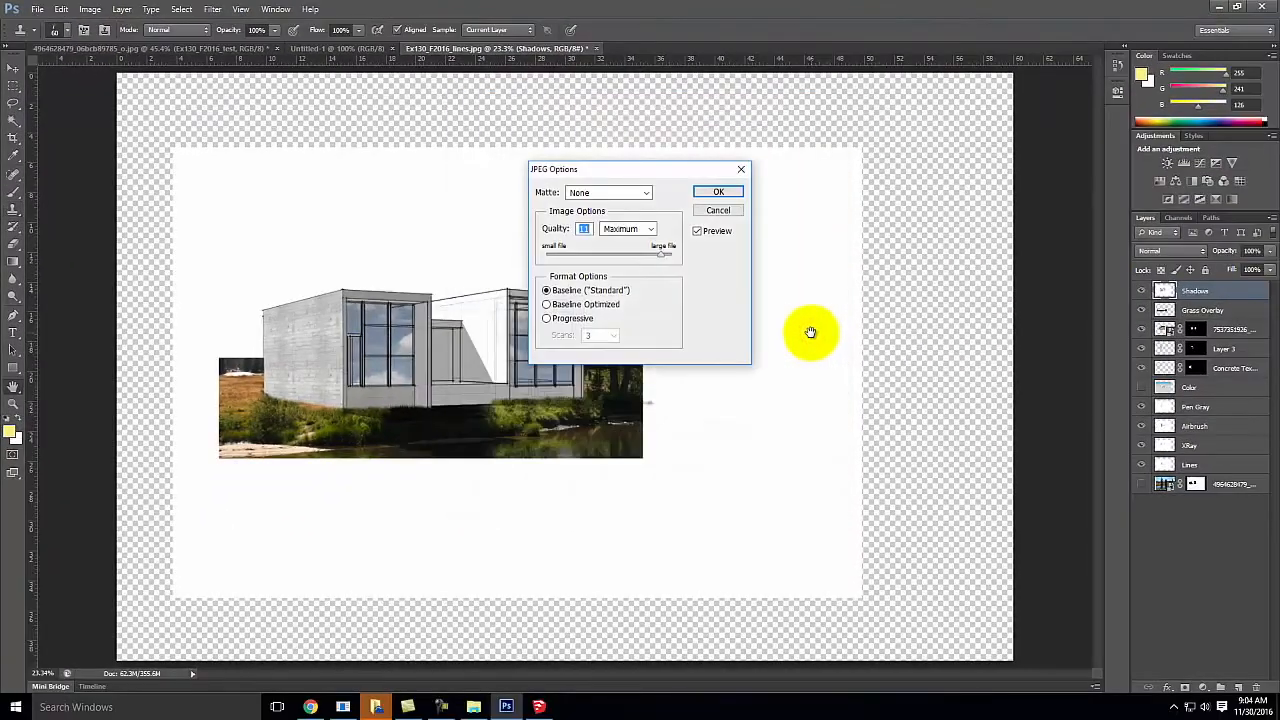
pyautogui.click(727, 192)
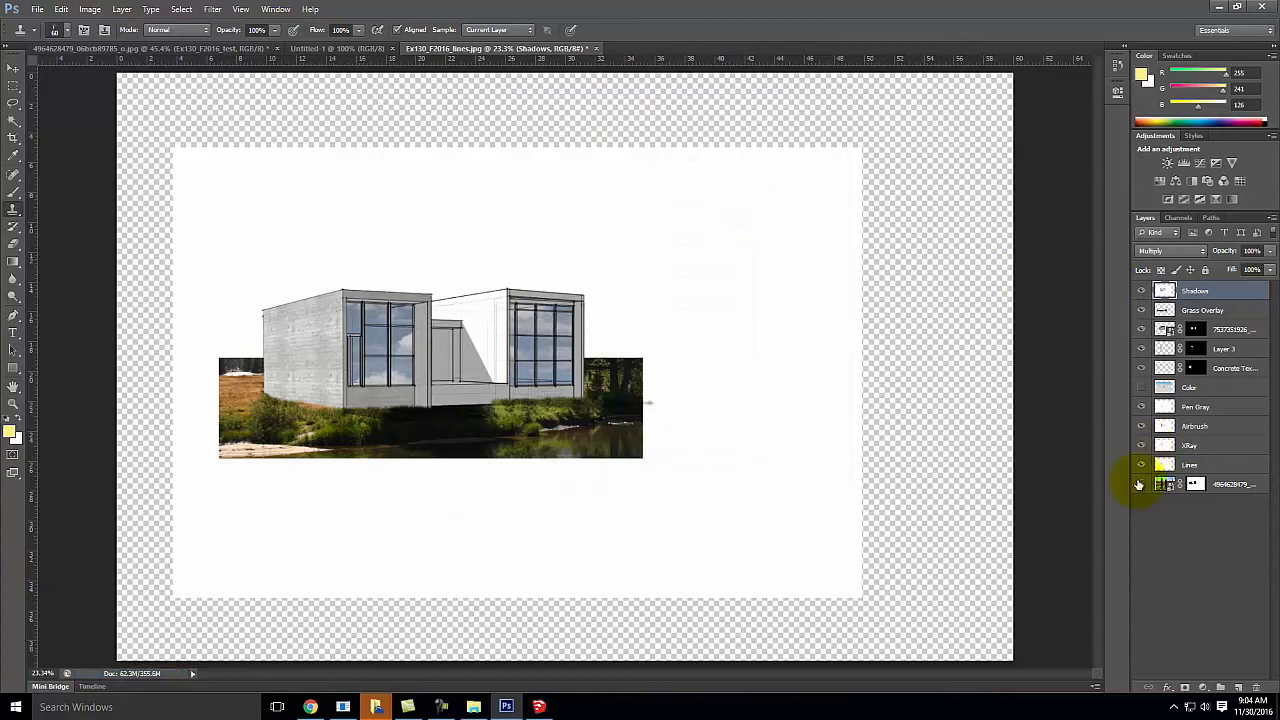
# - Show the landscape photo layer again and open Ex130_F2016_reflection.jpg from the F2016 folder
pyautogui.click(1140, 484)
pyautogui.click(37, 9)
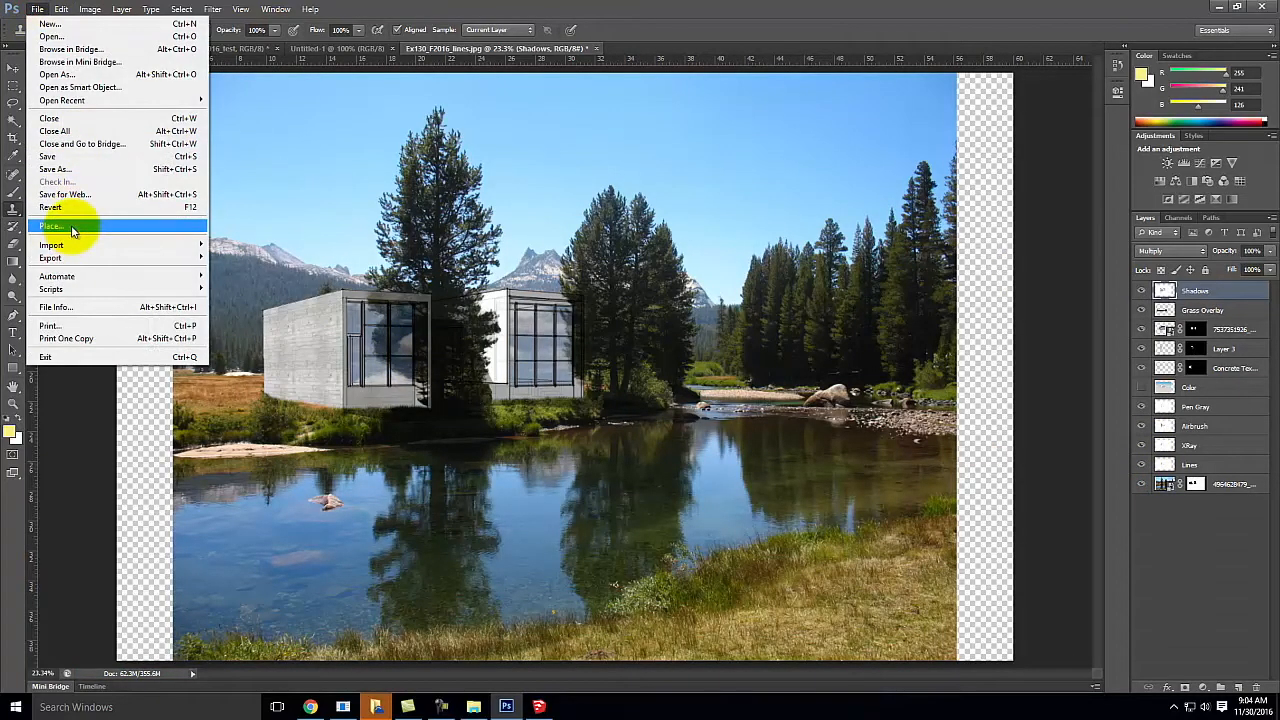
pyautogui.click(48, 36)
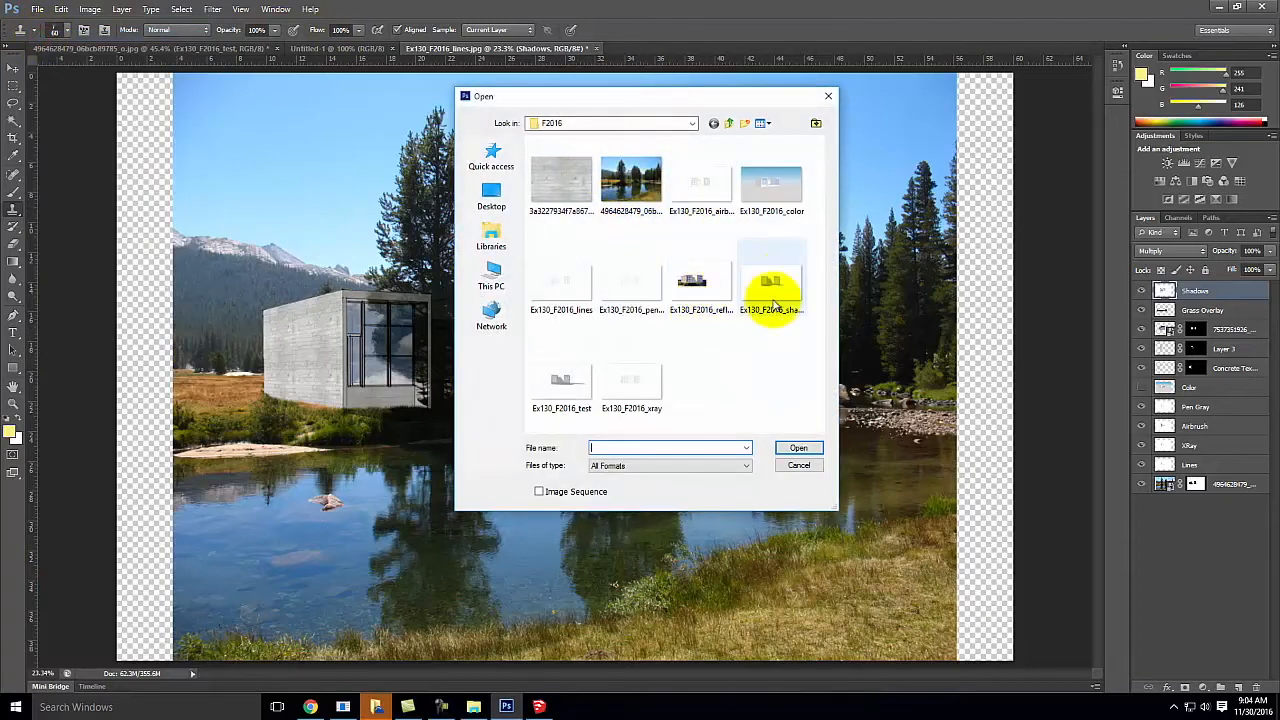
pyautogui.click(692, 281)
pyautogui.click(799, 448)
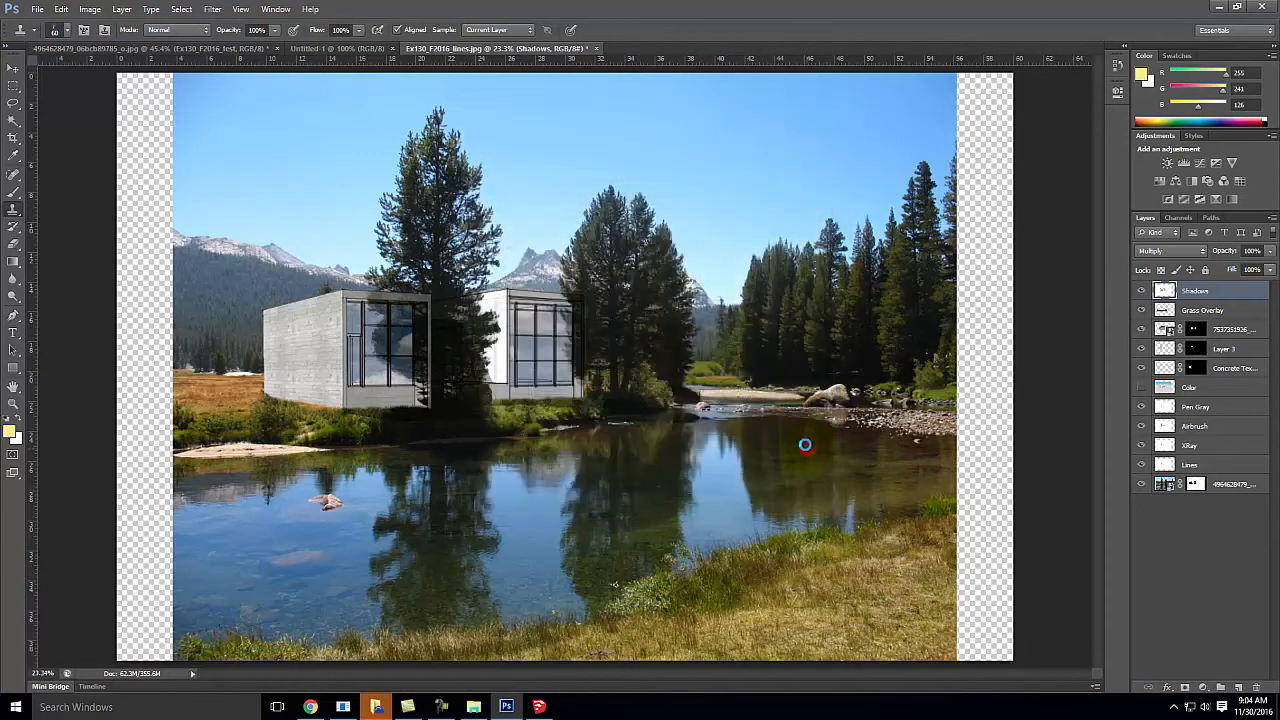
# - Select the white area around the building with the Magic Wand
pyautogui.click(13, 120)
pyautogui.click(462, 251)
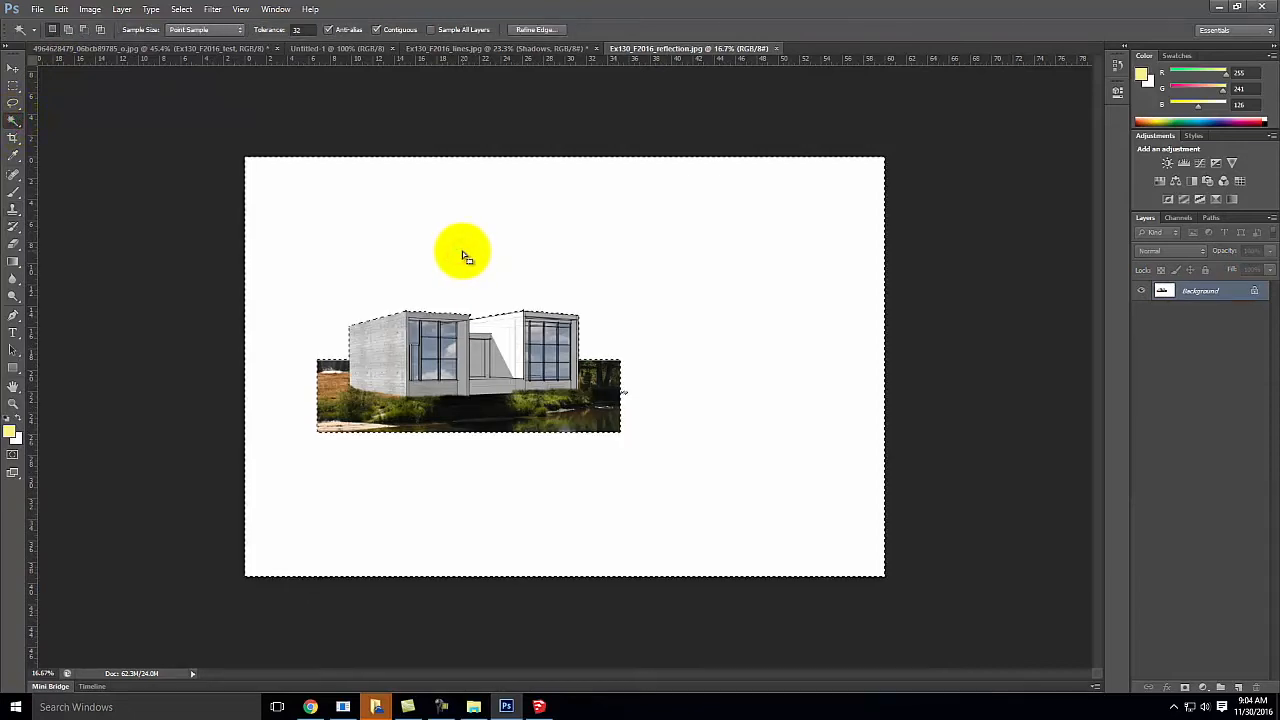
pyautogui.press('Delete')
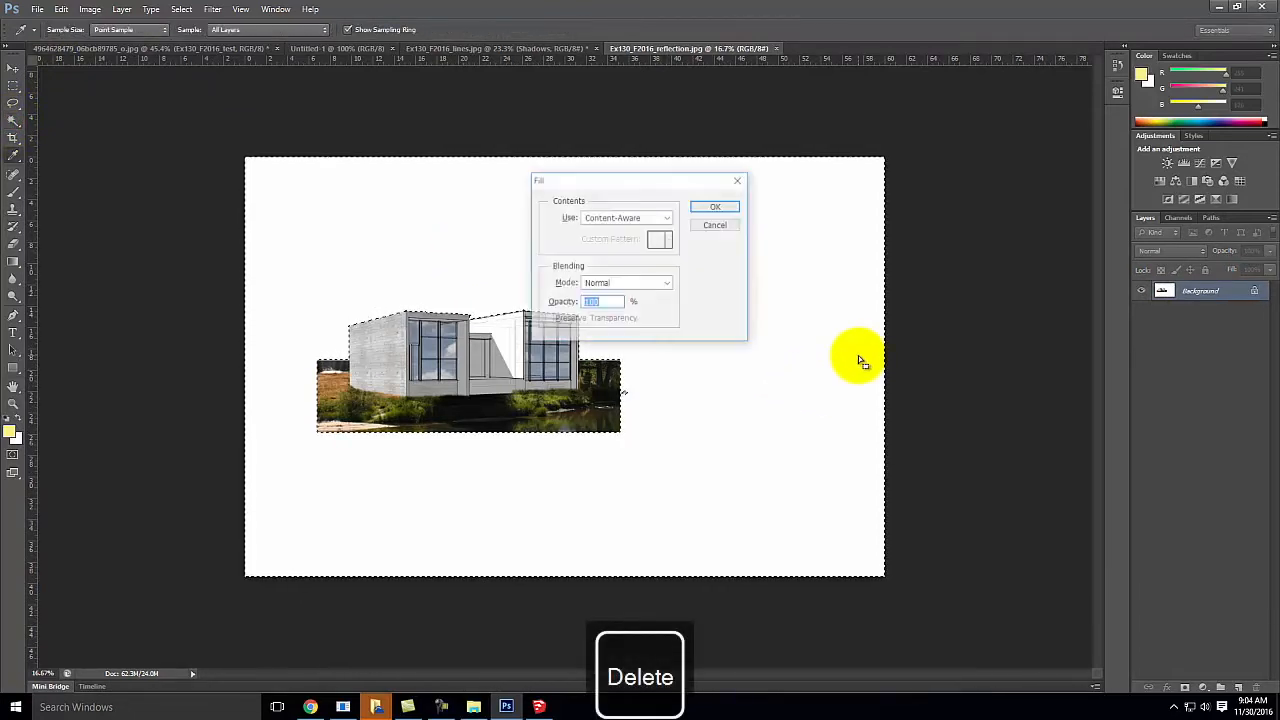
pyautogui.click(730, 206)
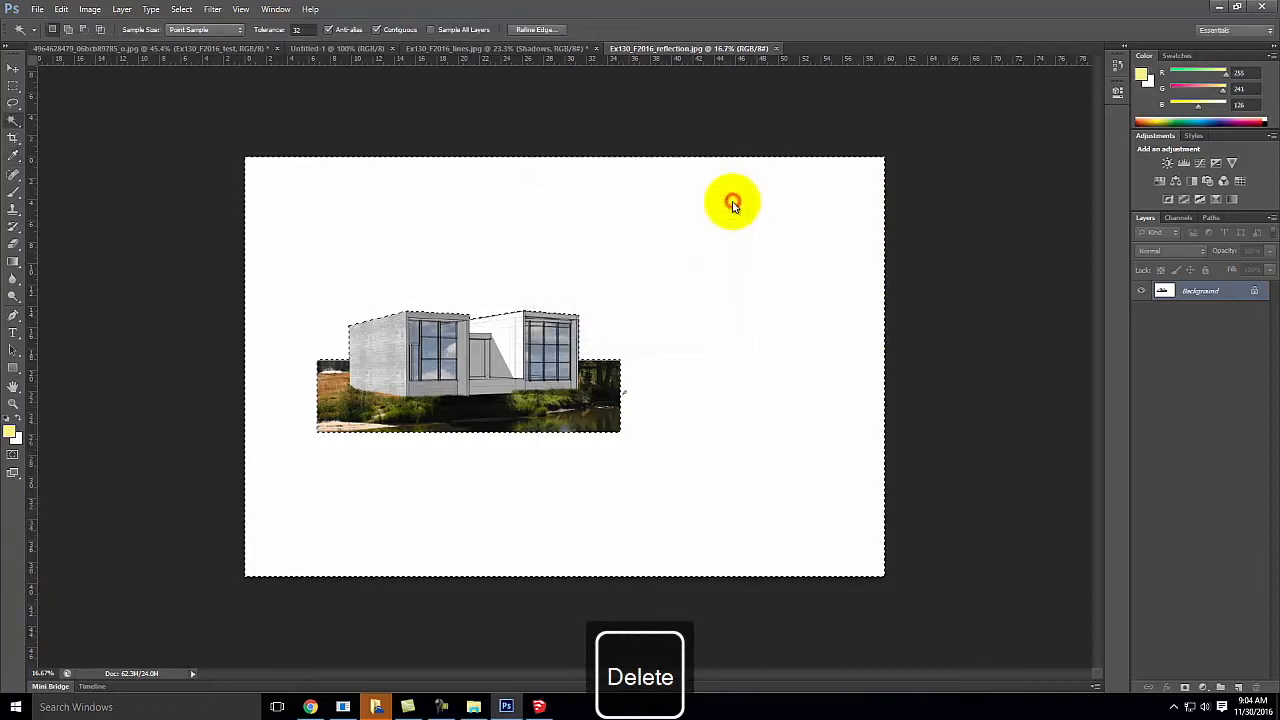
pyautogui.click(1233, 293)
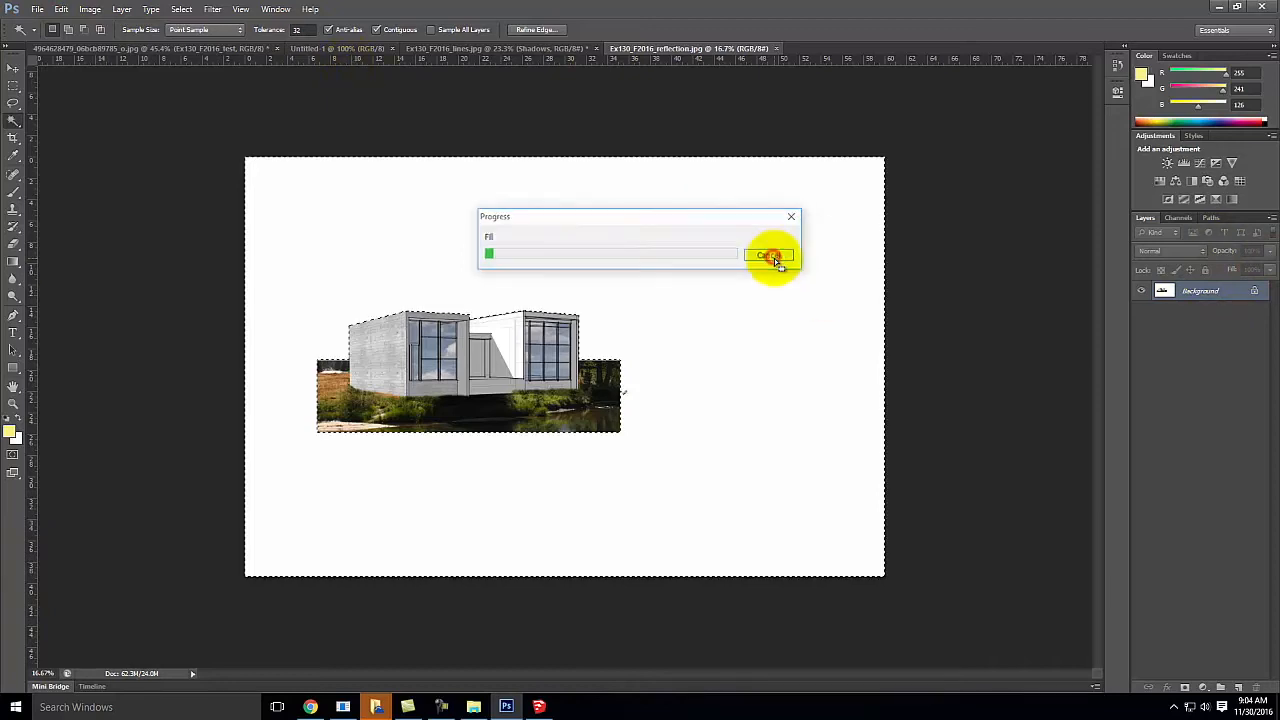
# - Convert the locked Background into a regular layer, then delete the selected white area and deselect
pyautogui.rightClick(1237, 290)
pyautogui.click(1192, 301)
pyautogui.click(704, 220)
pyautogui.press('Delete')
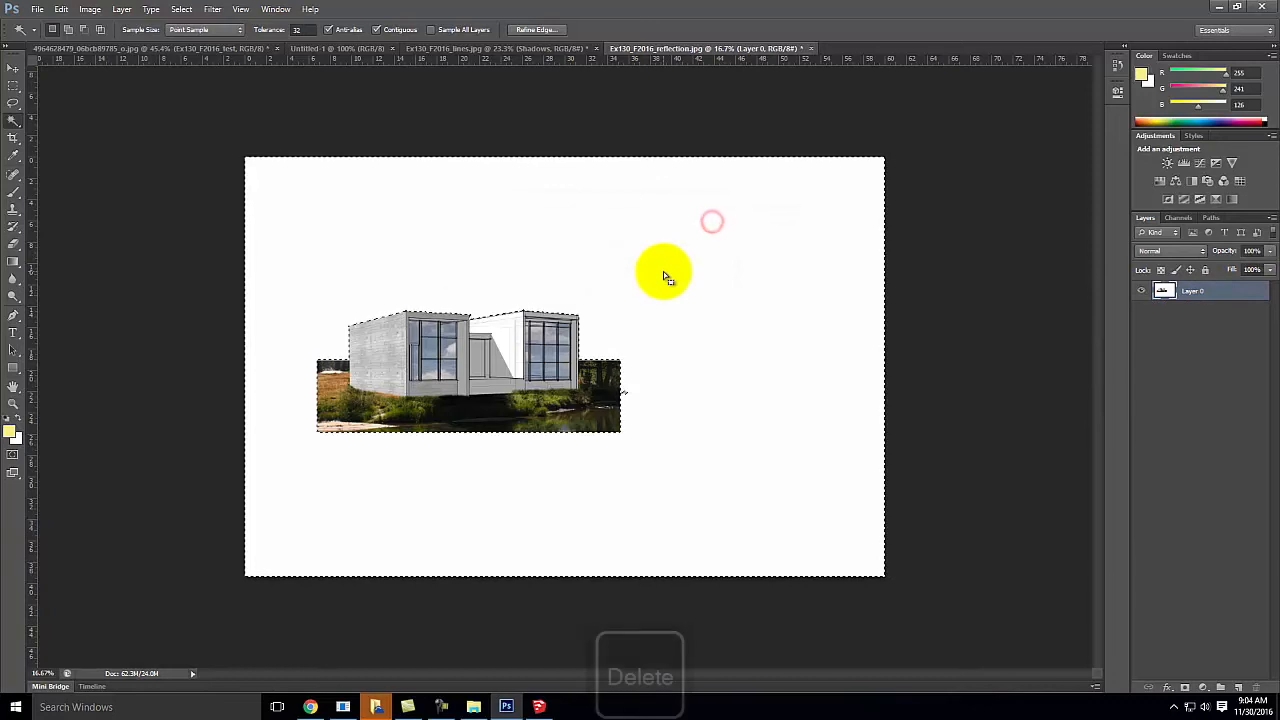
pyautogui.click(13, 88)
pyautogui.click(104, 131)
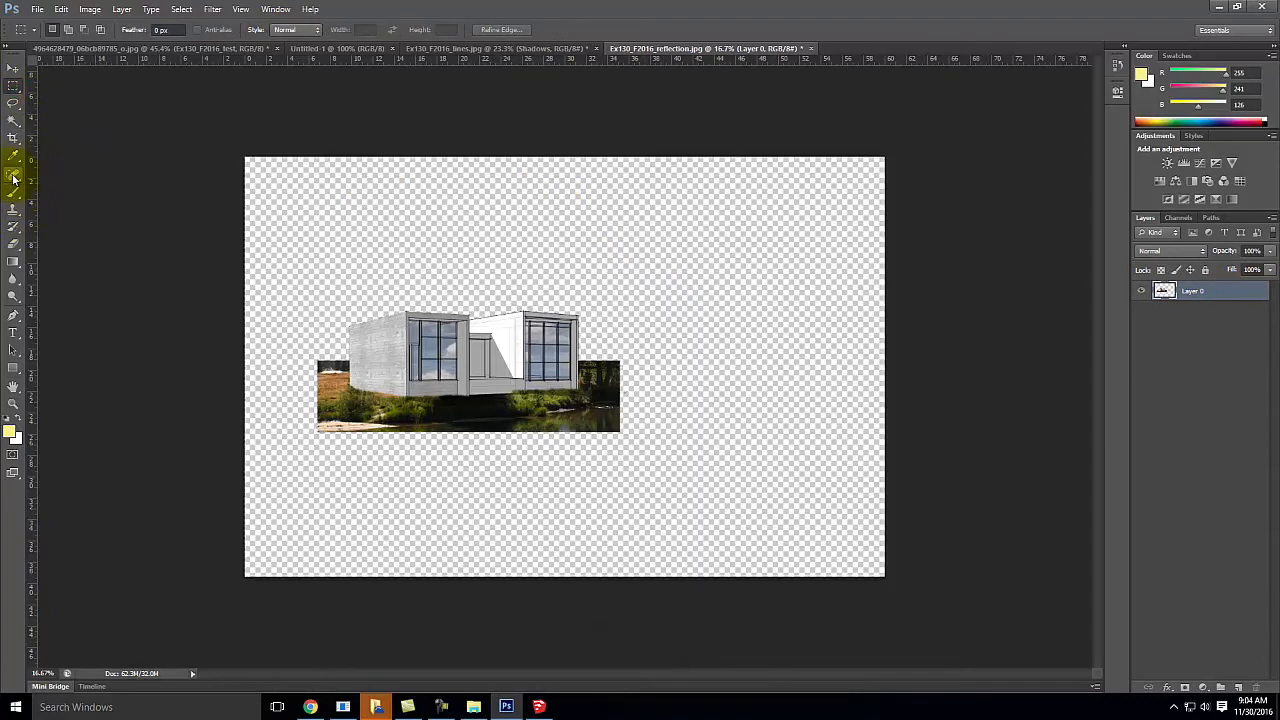
# - Crop the reflection image tightly around the building on all four sides, keeping only a thin strip of grass beneath it
pyautogui.click(13, 136)
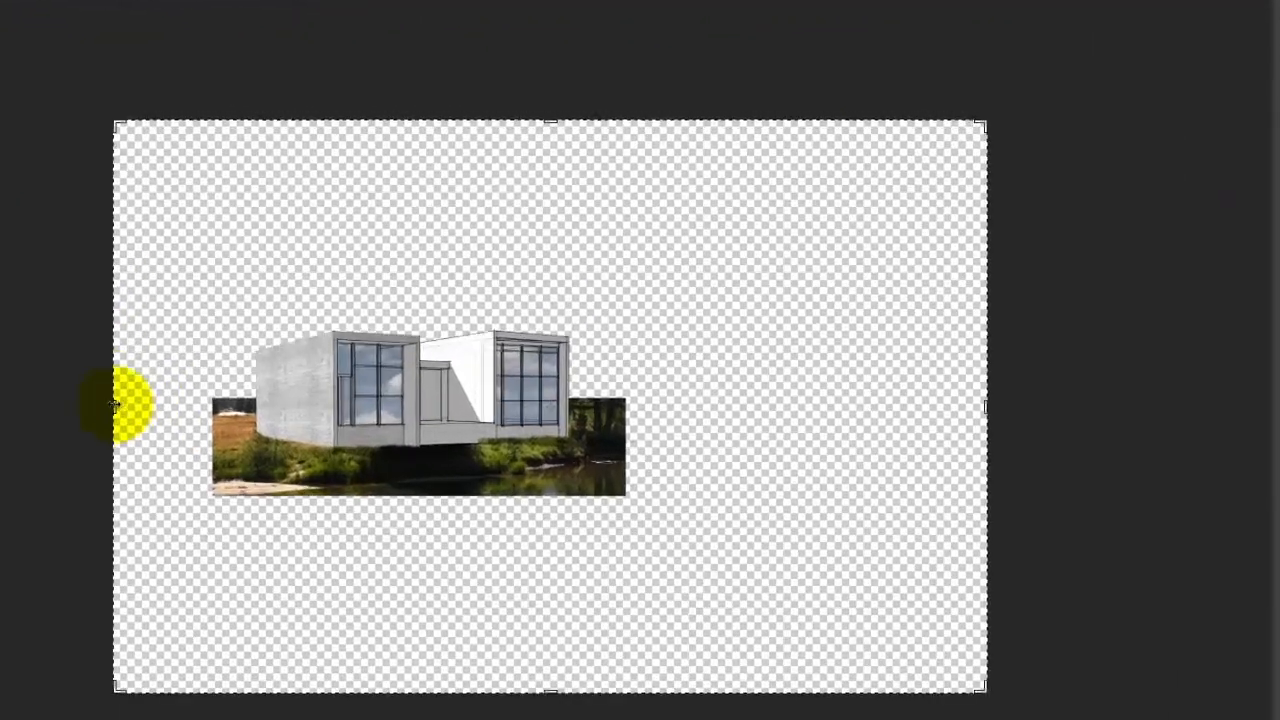
pyautogui.moveTo(247, 367); pyautogui.dragTo(222, 378)
pyautogui.moveTo(90, 416); pyautogui.dragTo(118, 414)
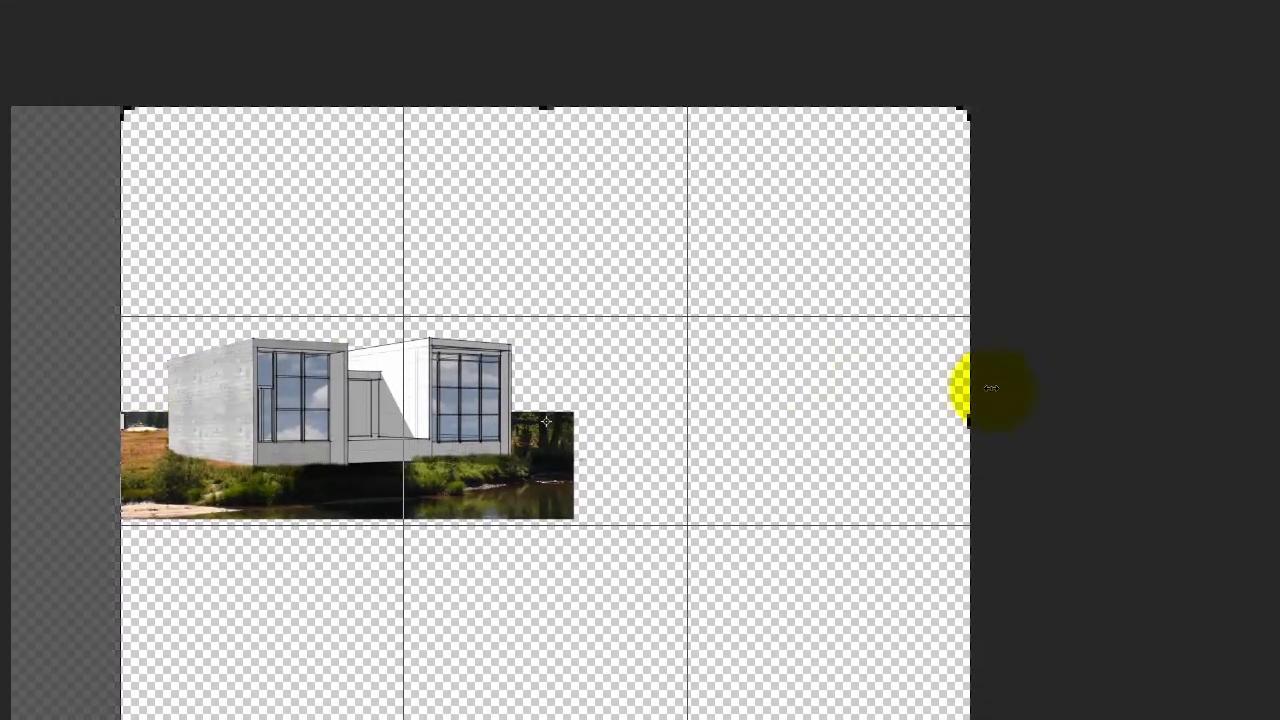
pyautogui.moveTo(968, 421); pyautogui.dragTo(745, 412)
pyautogui.moveTo(345, 414); pyautogui.dragTo(363, 410)
pyautogui.moveTo(541, 110); pyautogui.dragTo(551, 214)
pyautogui.moveTo(553, 610); pyautogui.dragTo(538, 491)
pyautogui.press('Return')
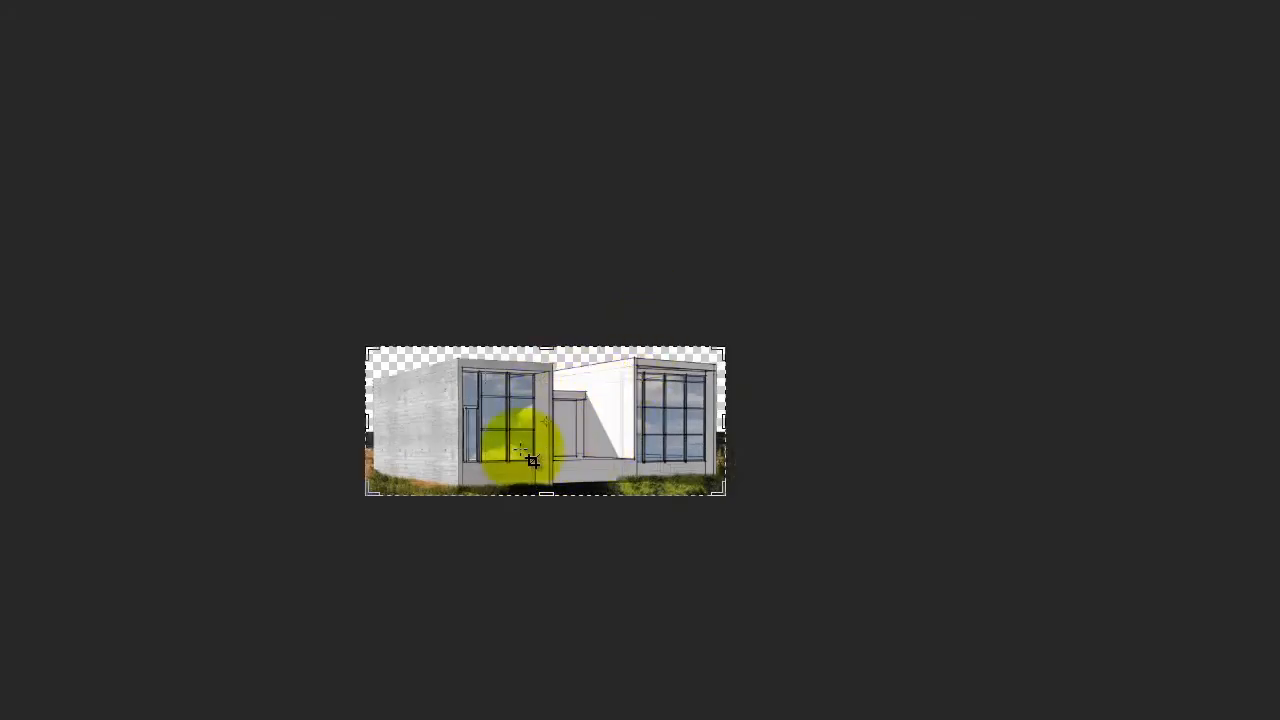
pyautogui.hotkey('ctrl', '-')
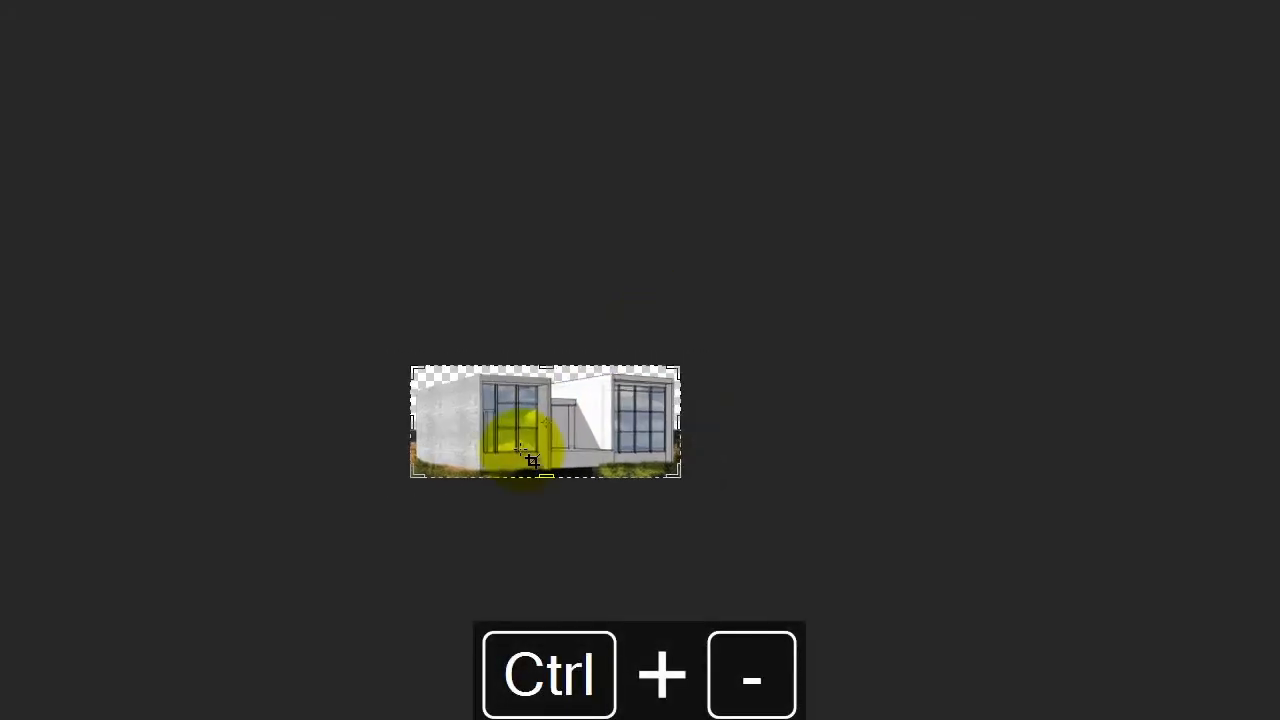
# - Save the cropped building cutout as a PNG copy named Ex130_F2016_reflection.png in the F2016 folder
pyautogui.hotkey('ctrl', '0')
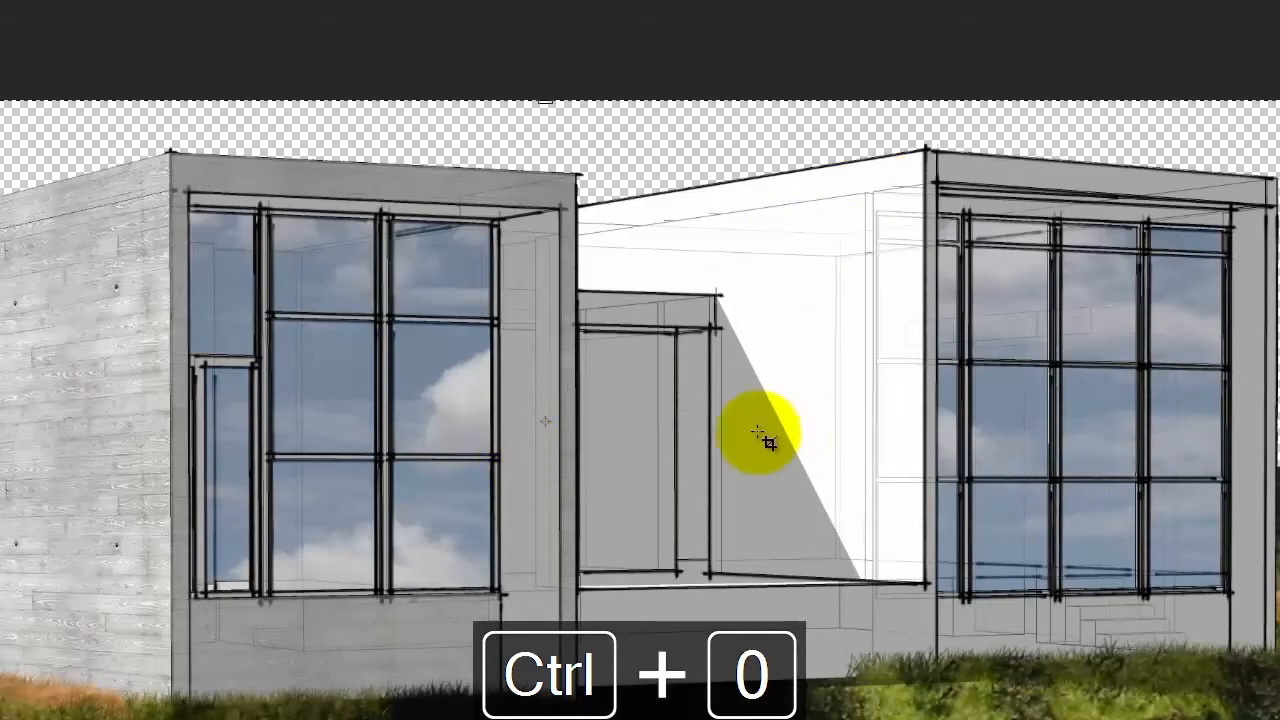
pyautogui.click(0, 0)
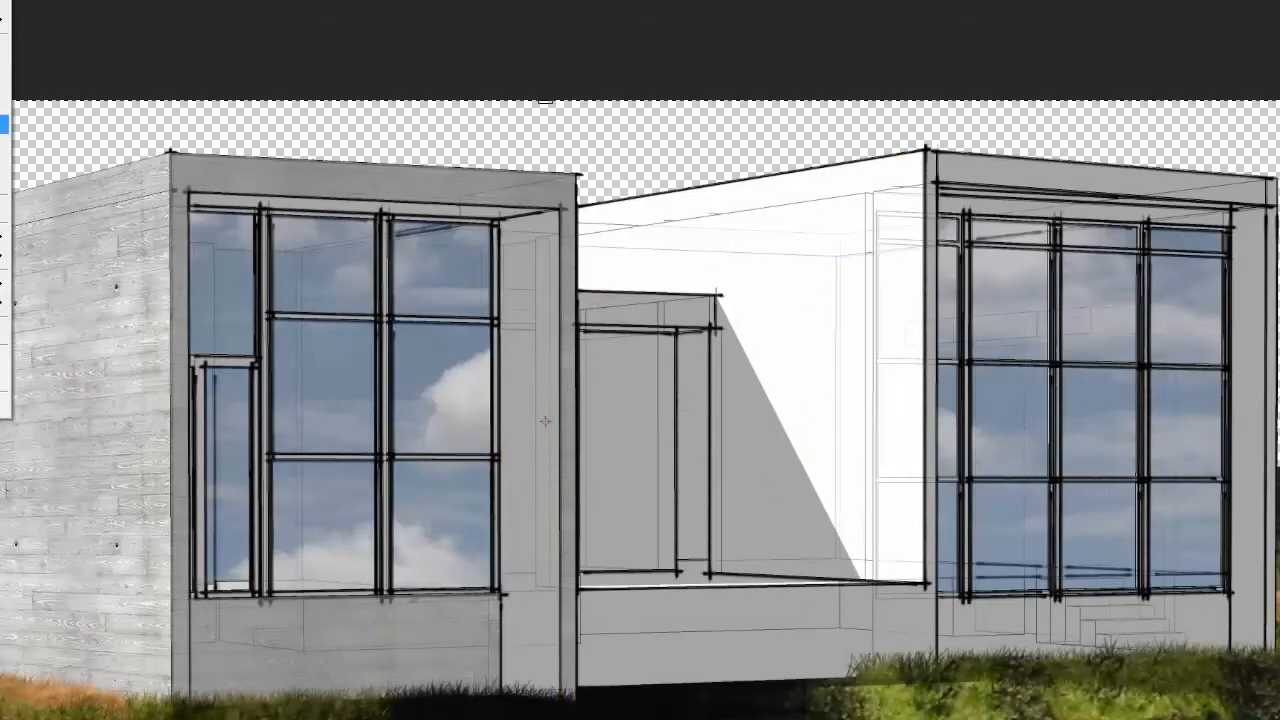
pyautogui.click(3, 105)
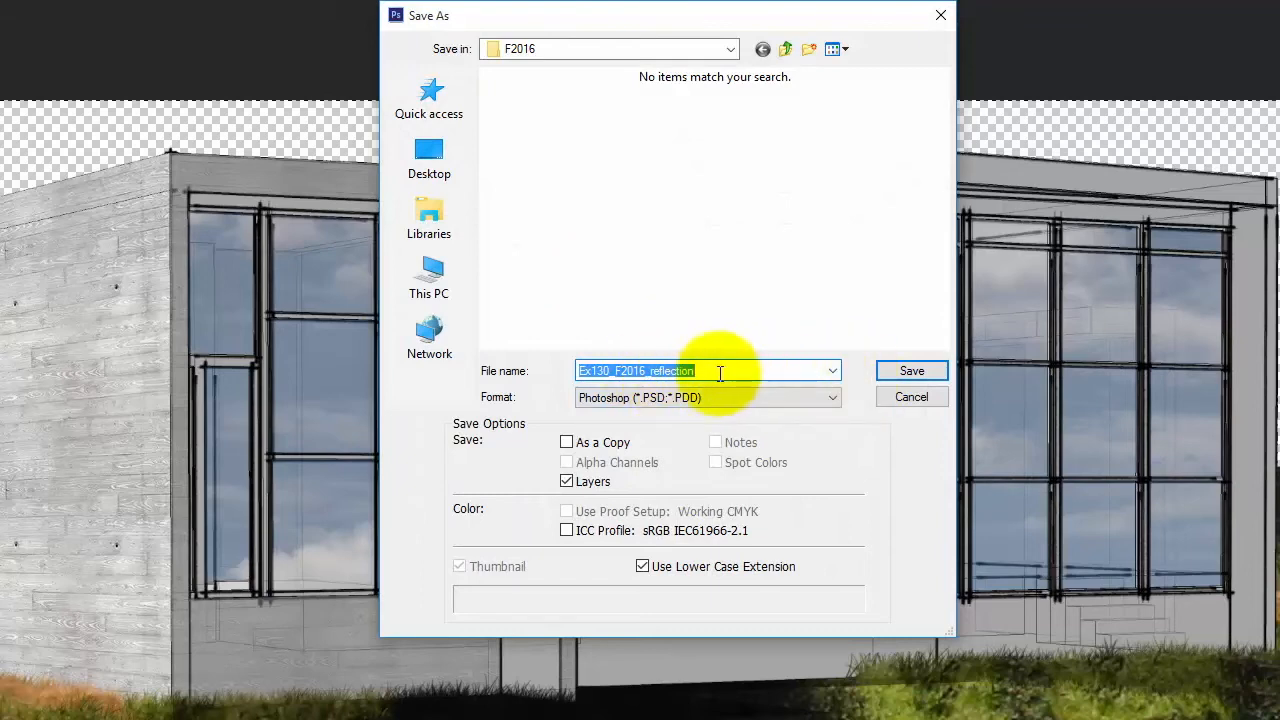
pyautogui.click(750, 398)
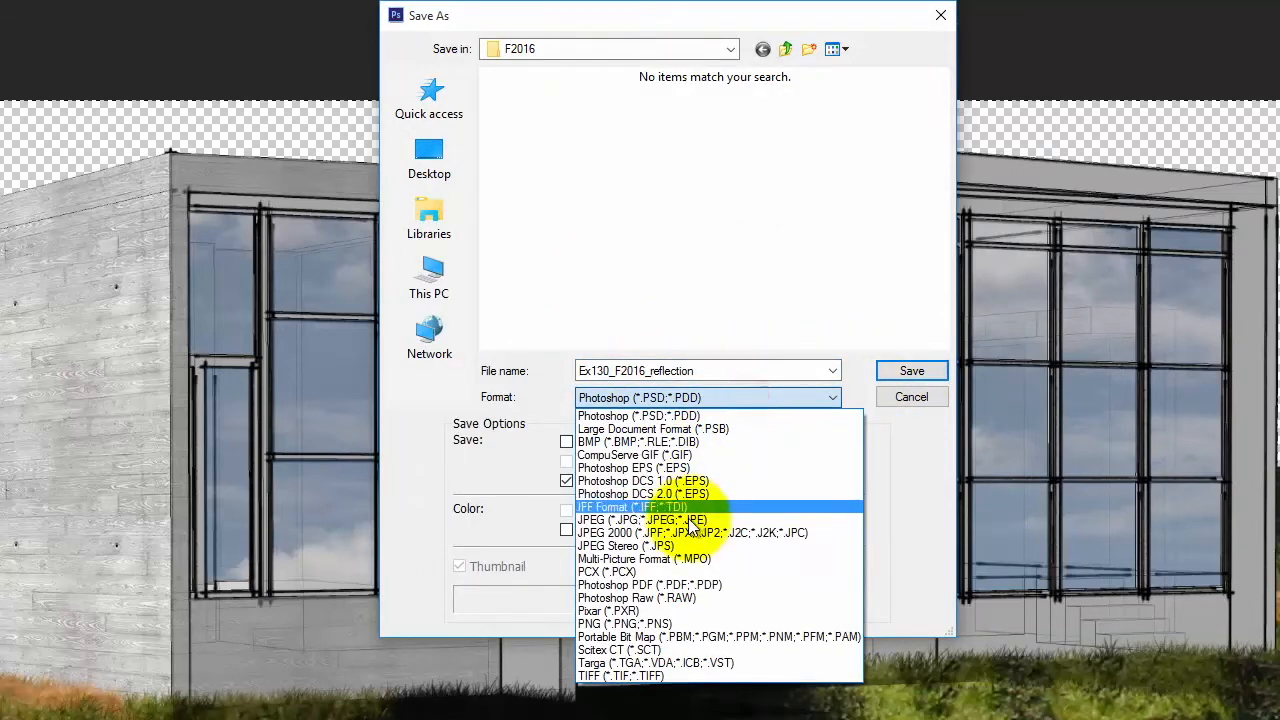
pyautogui.click(697, 624)
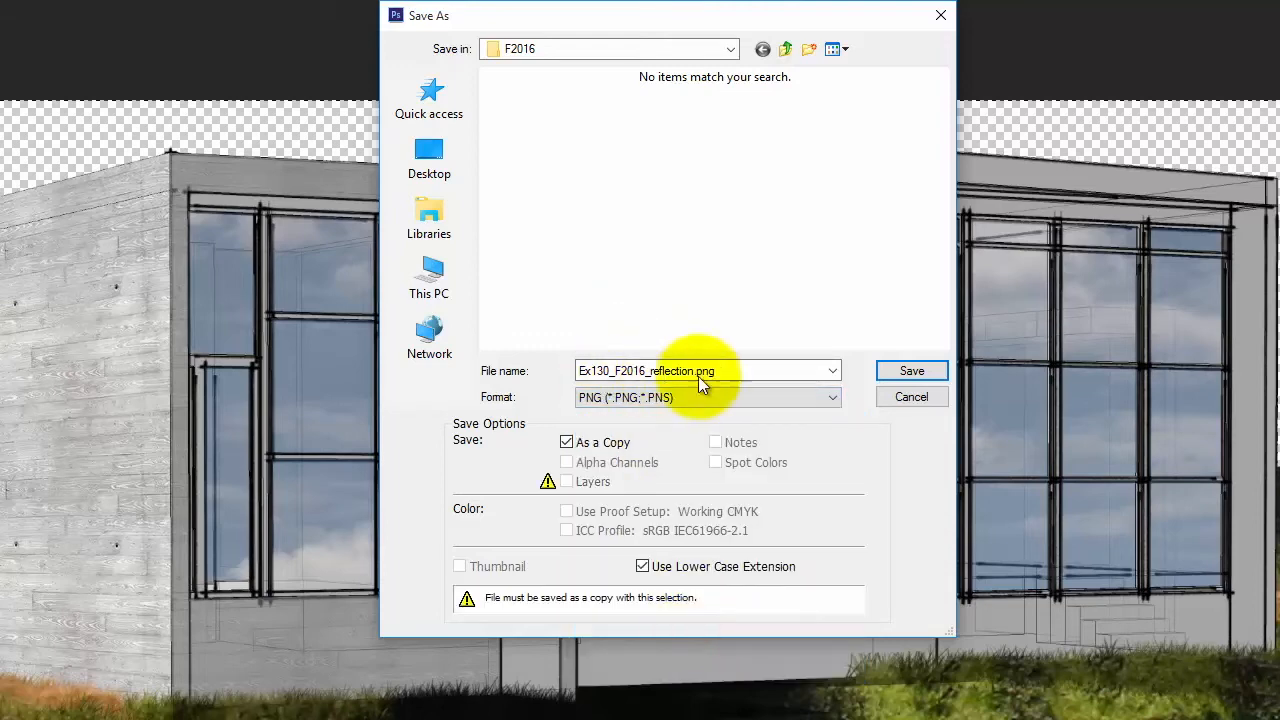
pyautogui.click(906, 370)
pyautogui.click(724, 203)
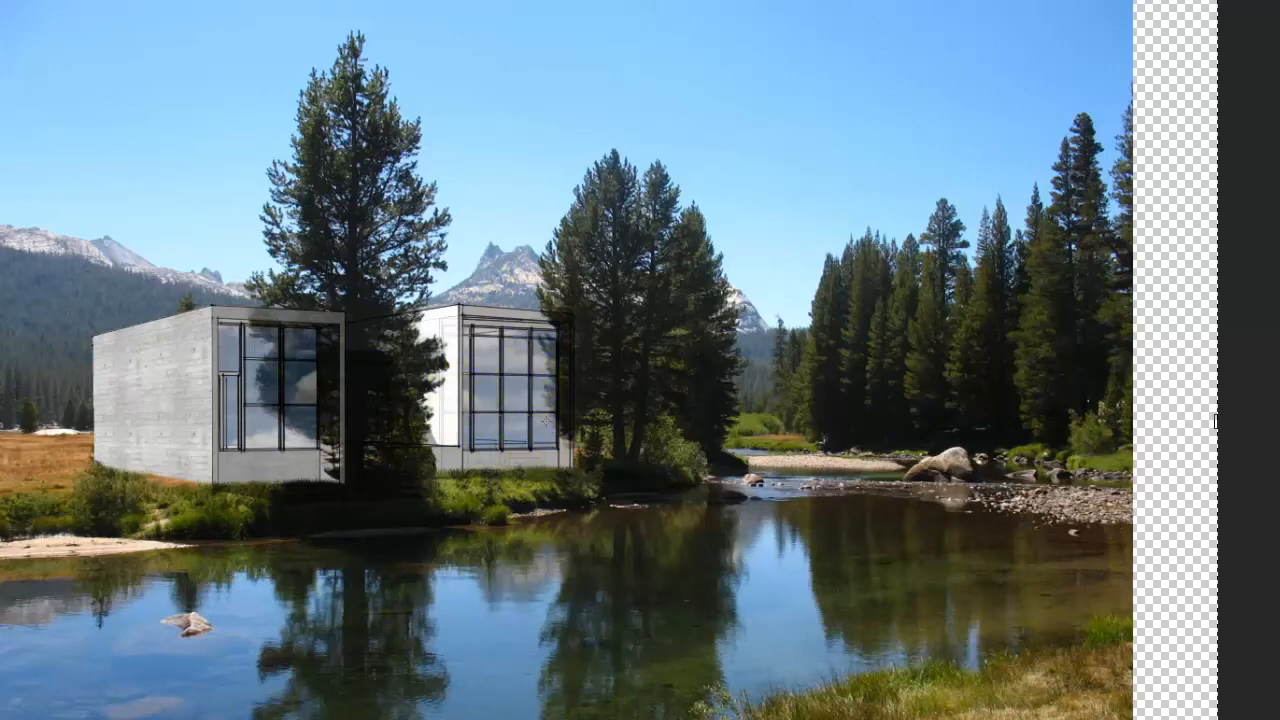
# - Place the PNG version of Ex130_F2016_reflection from the F2016 folder into the landscape composition
pyautogui.hotkey('alt', 'f')
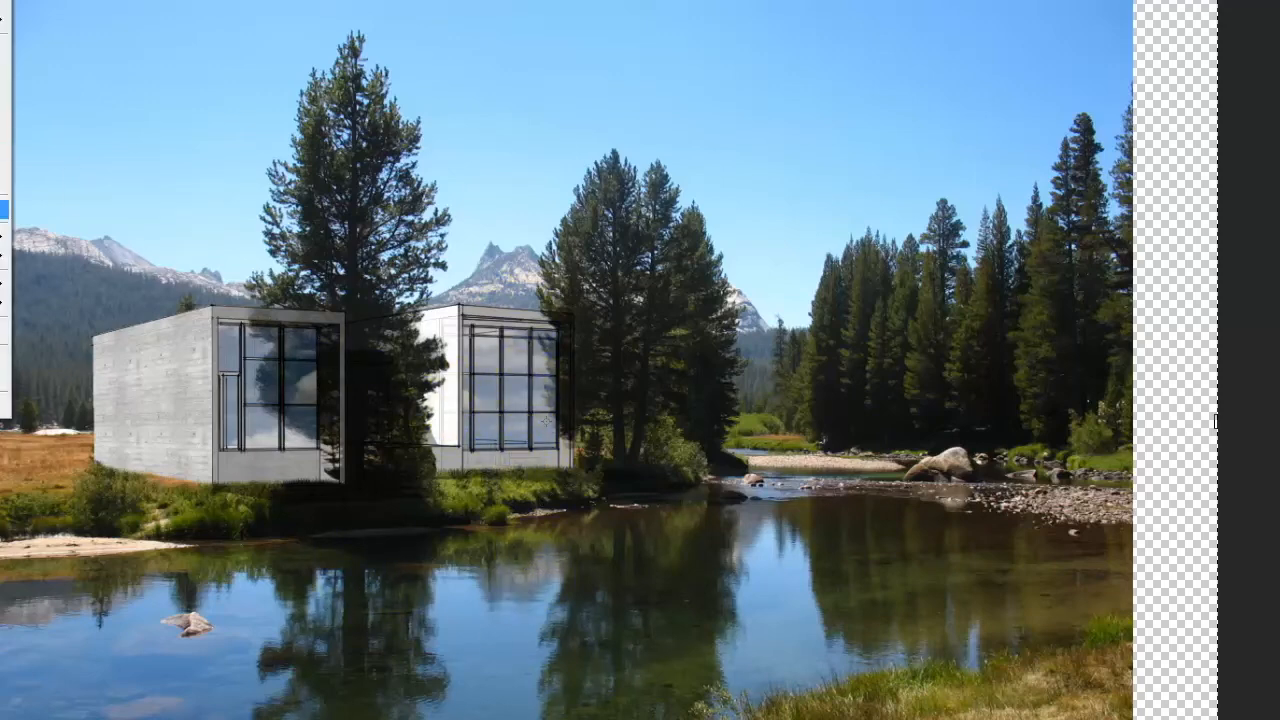
pyautogui.press('Return')
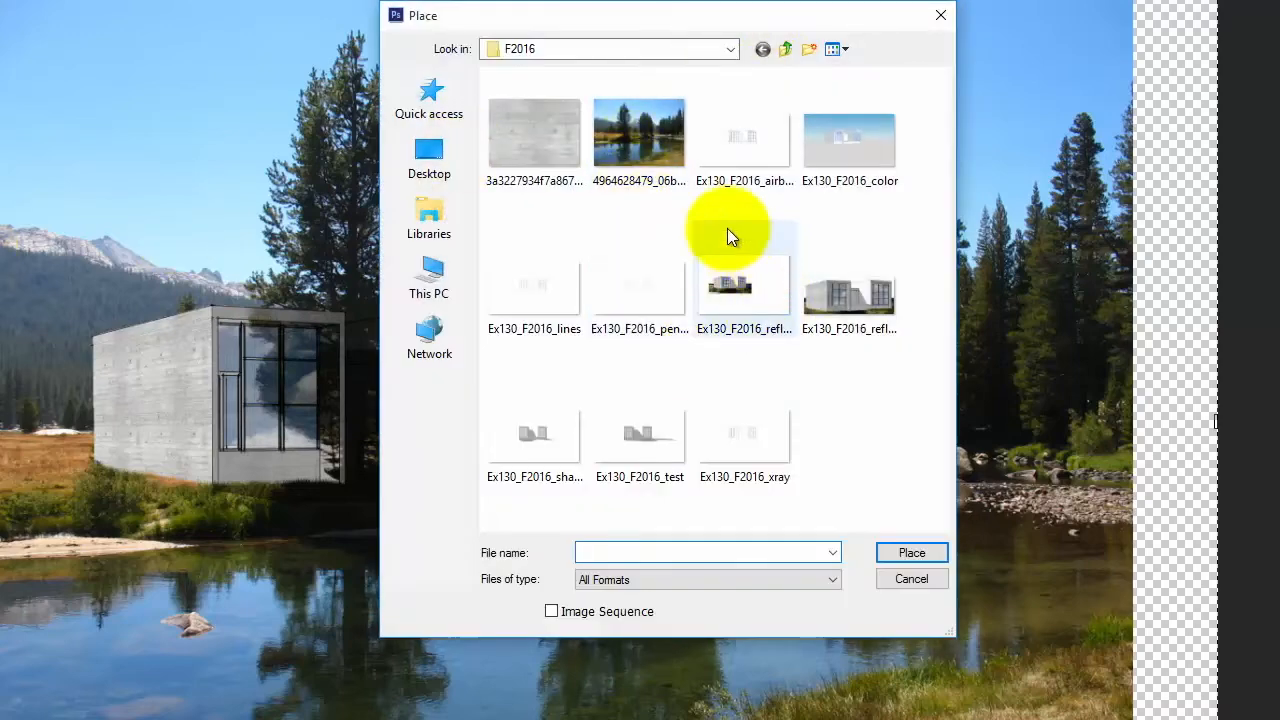
pyautogui.click(741, 290)
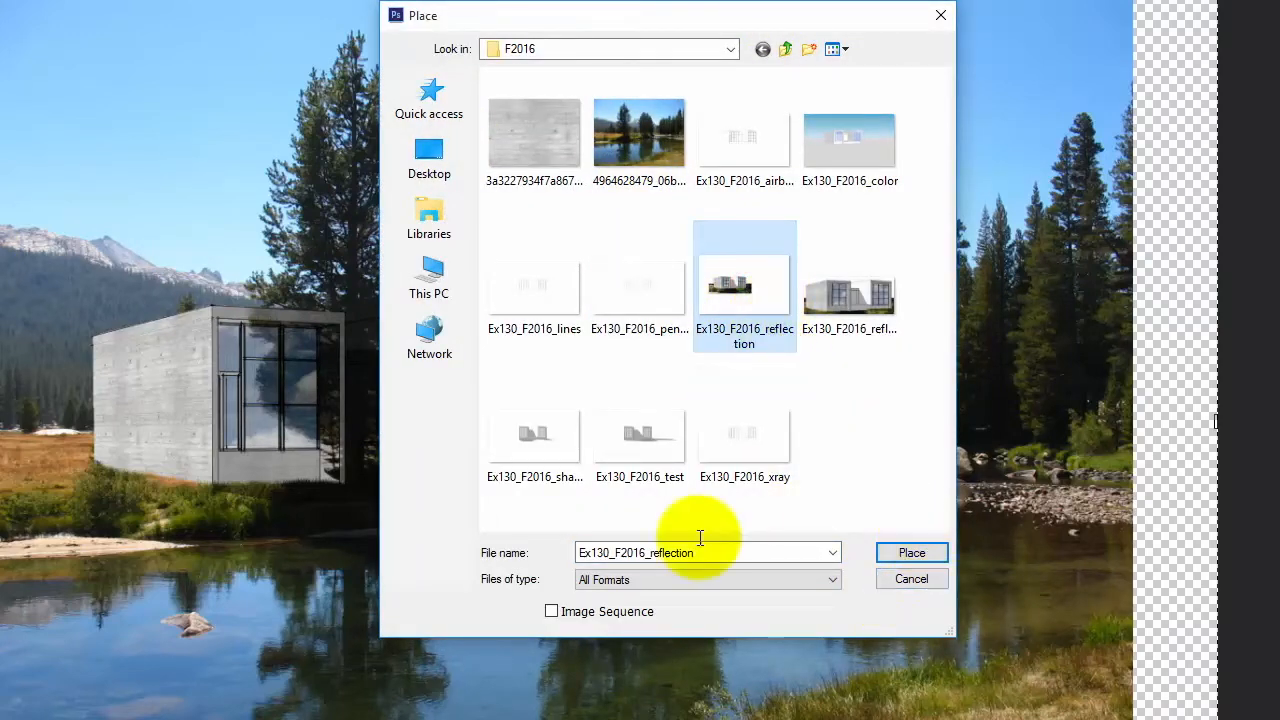
pyautogui.click(769, 584)
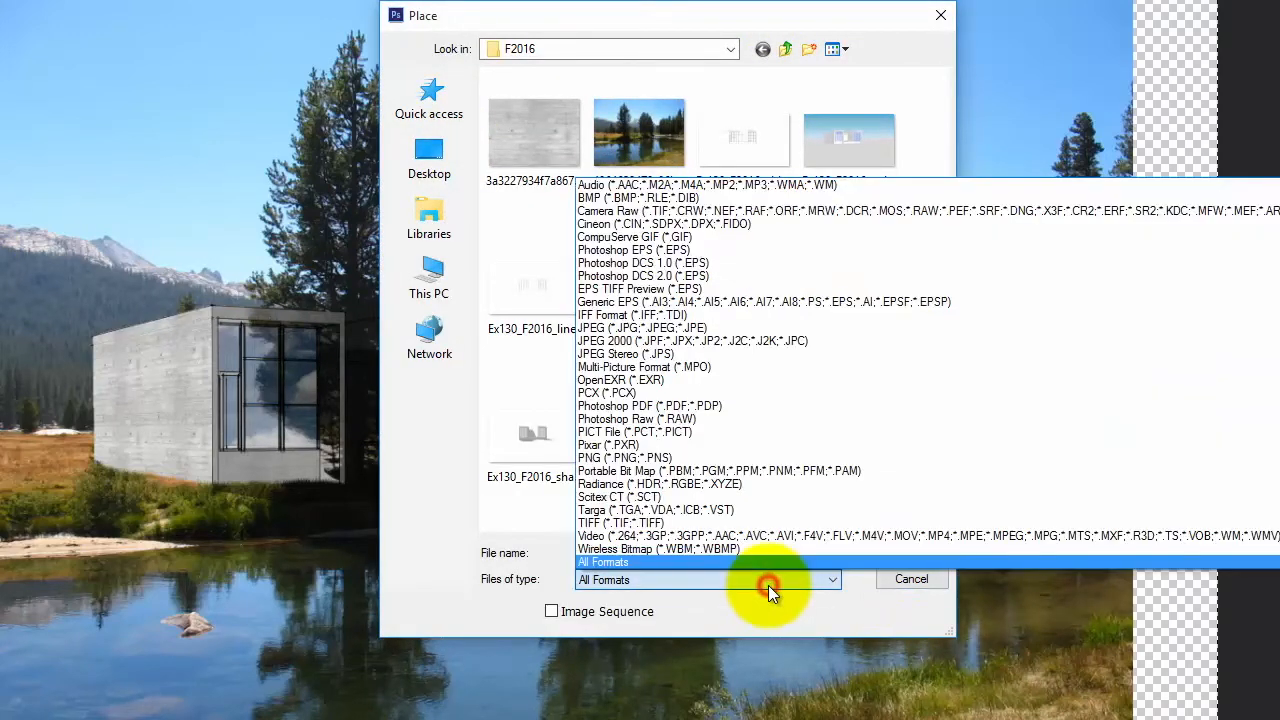
pyautogui.click(697, 458)
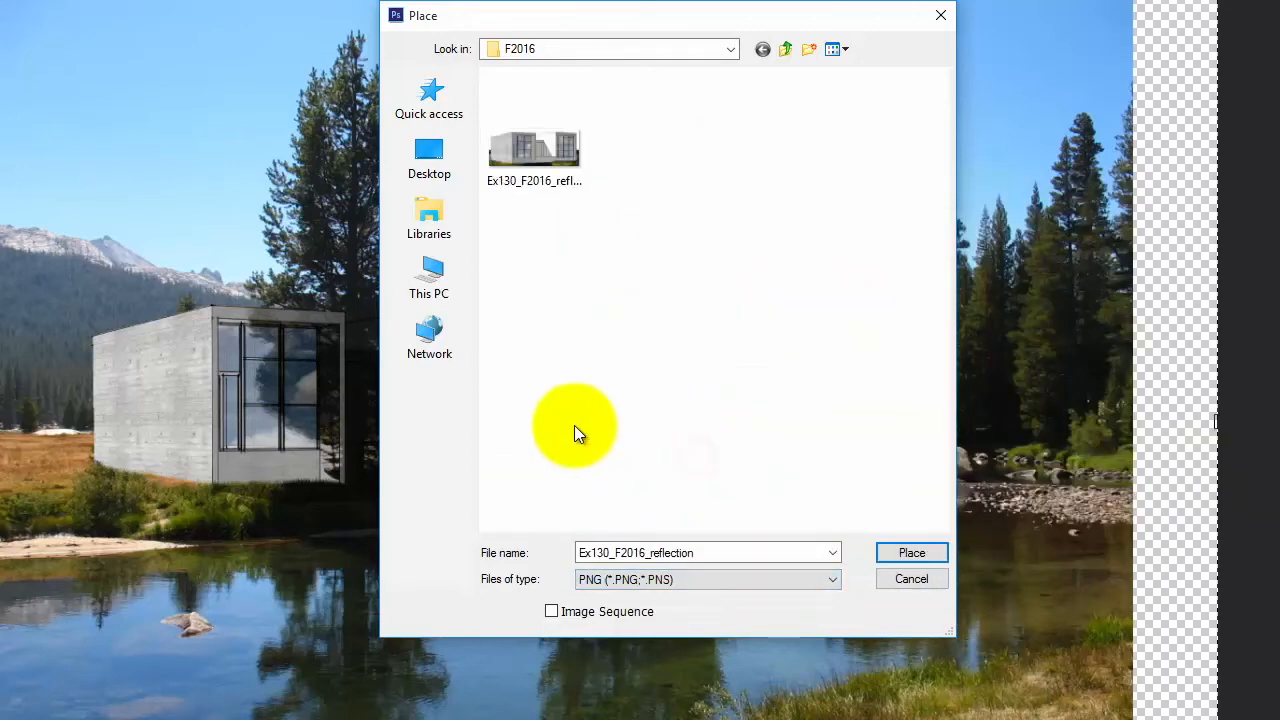
pyautogui.click(538, 155)
pyautogui.click(905, 553)
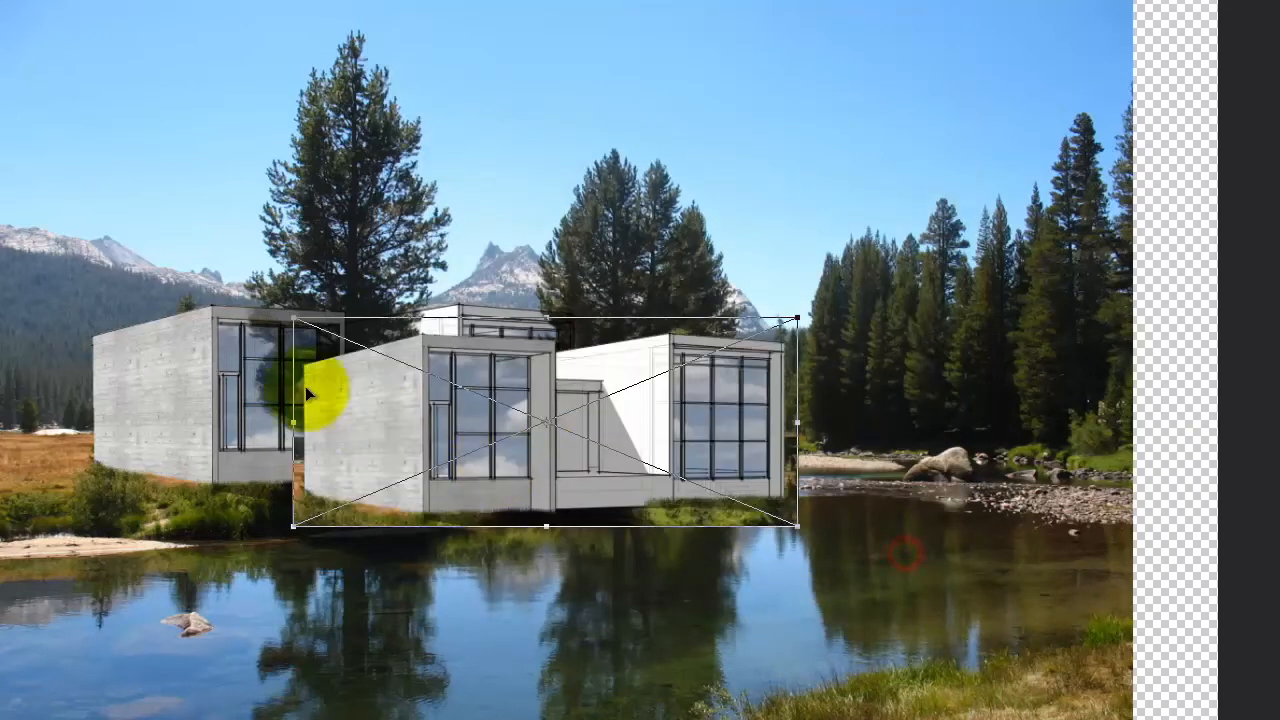
# - Align the placed cutout over the existing building and flip it vertically
pyautogui.moveTo(680, 410); pyautogui.dragTo(477, 381)
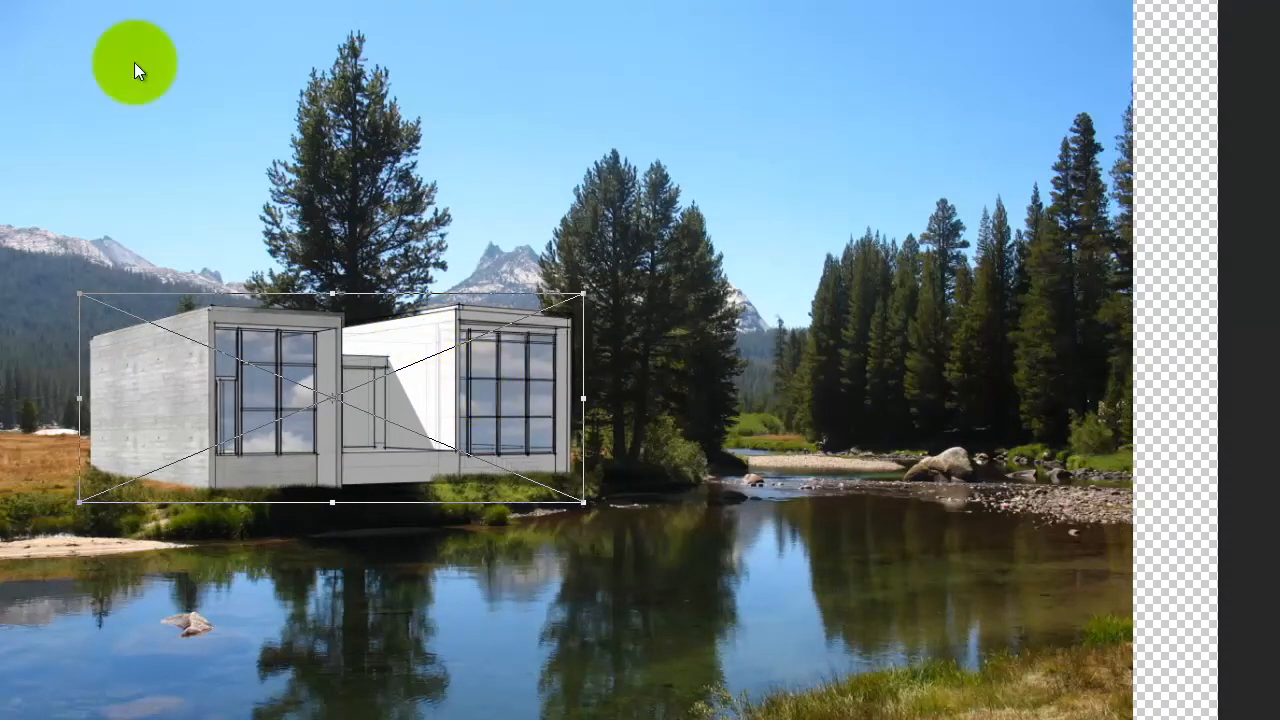
pyautogui.click(0, 0)
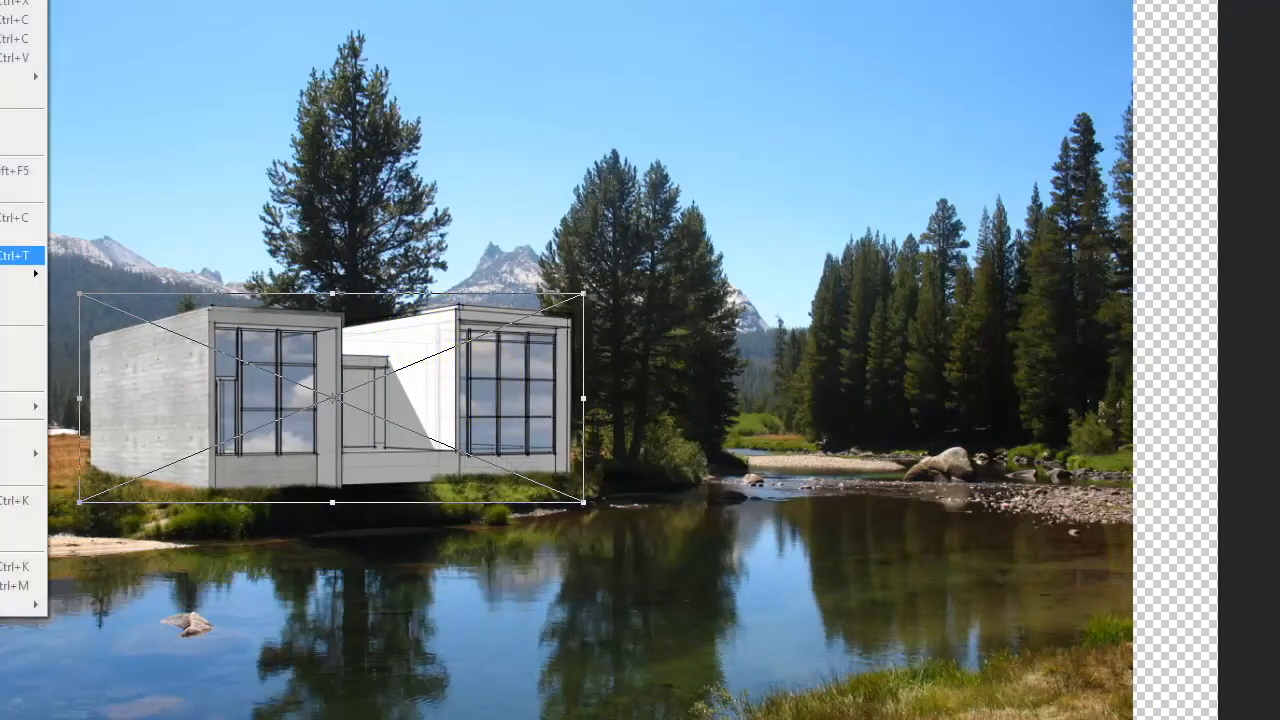
pyautogui.moveTo(20, 273)
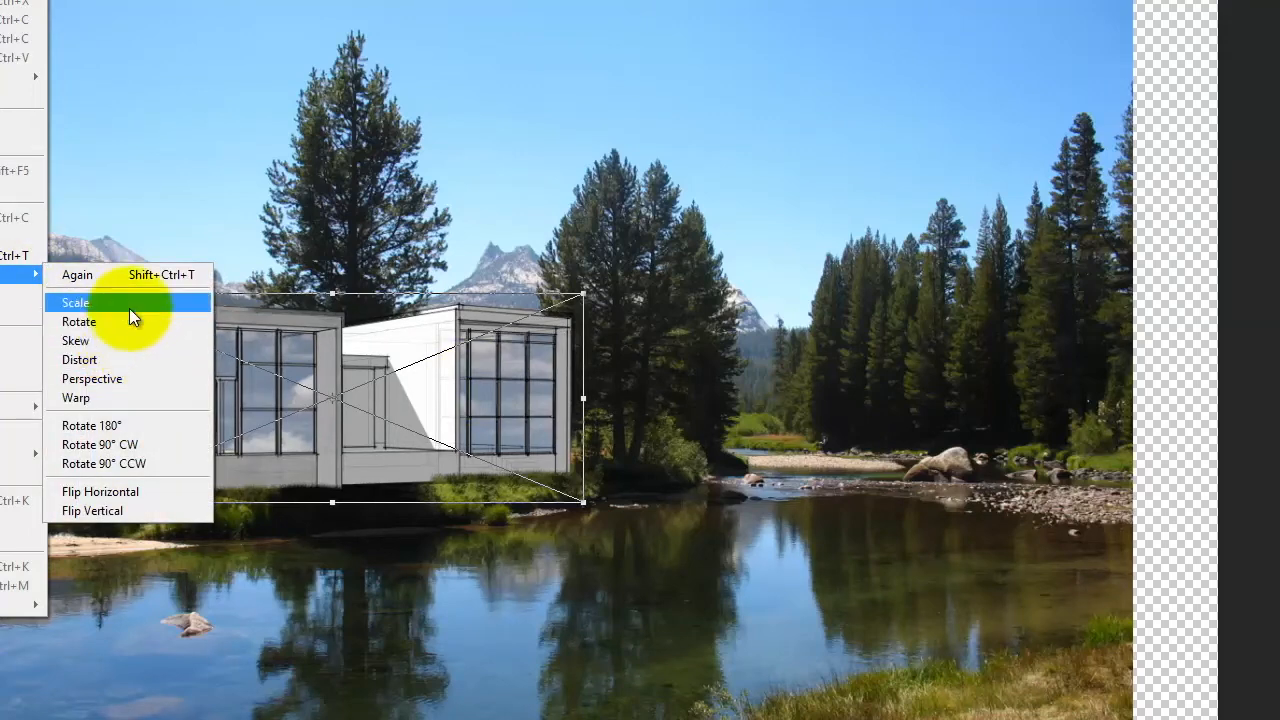
pyautogui.click(145, 511)
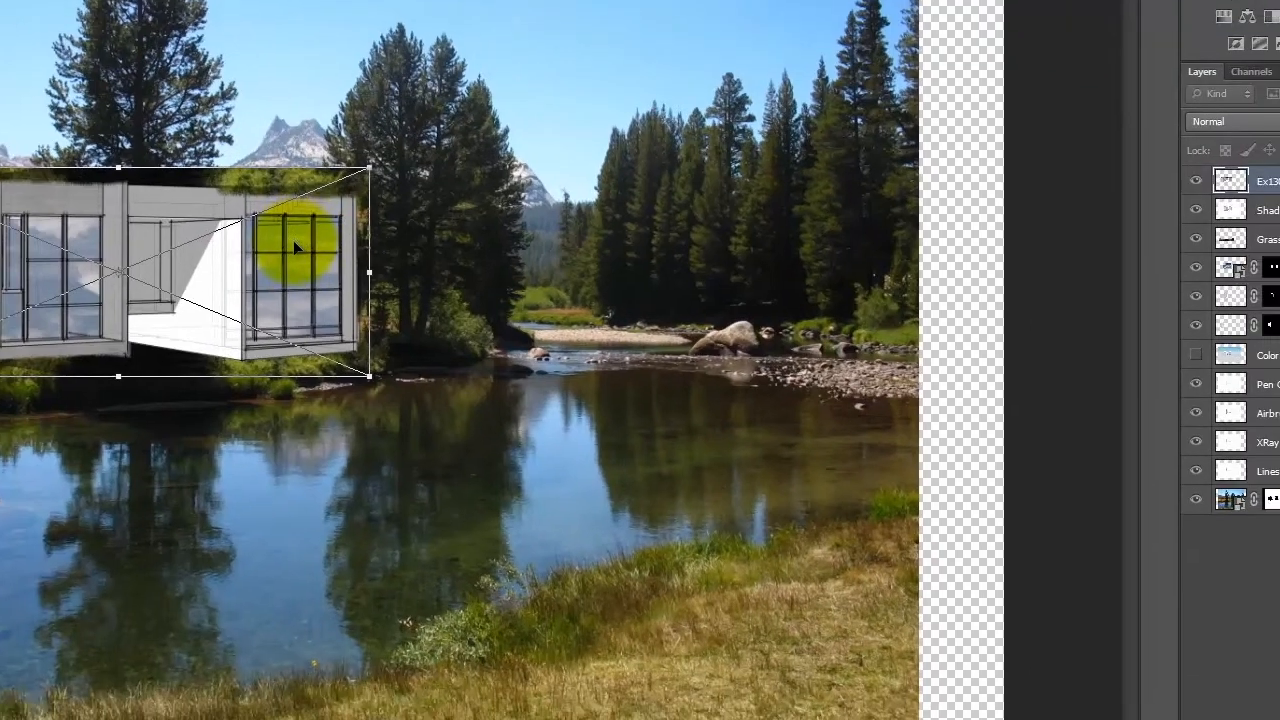
# - Move the flipped cutout down onto the water, commit the placement, and line its edges up with the building above
pyautogui.click(509, 382)
pyautogui.moveTo(178, 200); pyautogui.dragTo(187, 370)
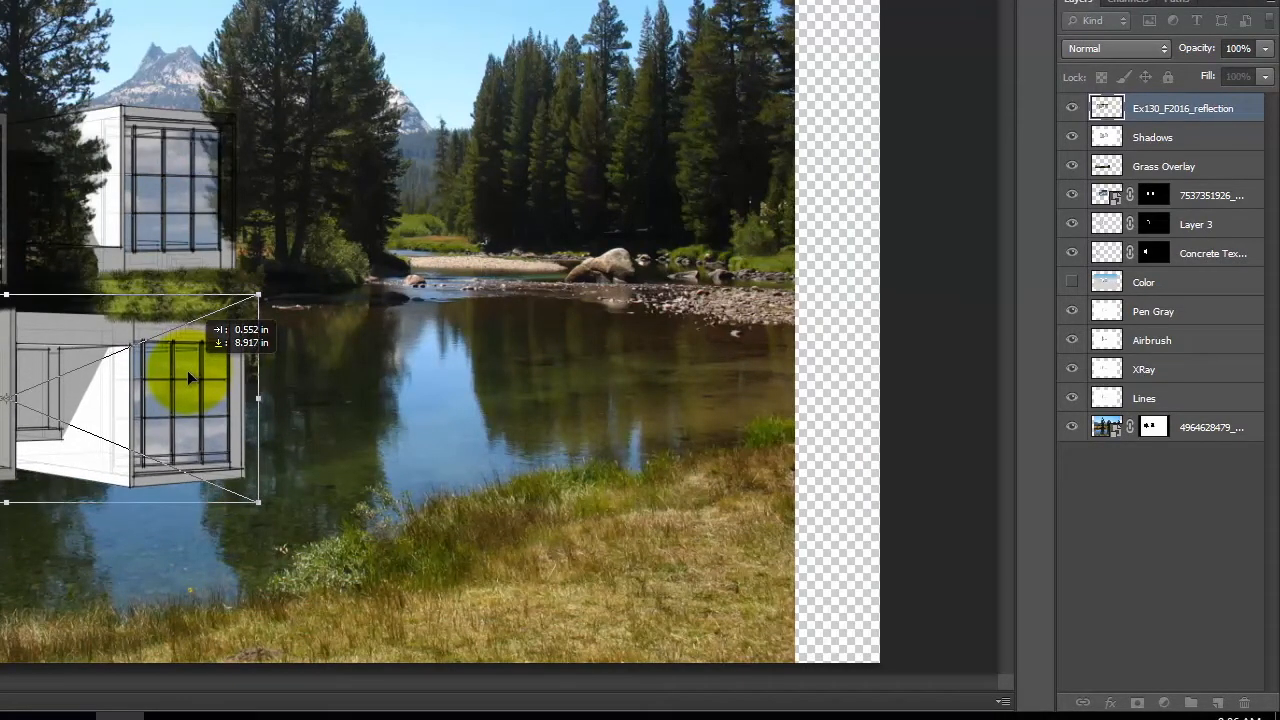
pyautogui.moveTo(187, 371); pyautogui.dragTo(188, 371)
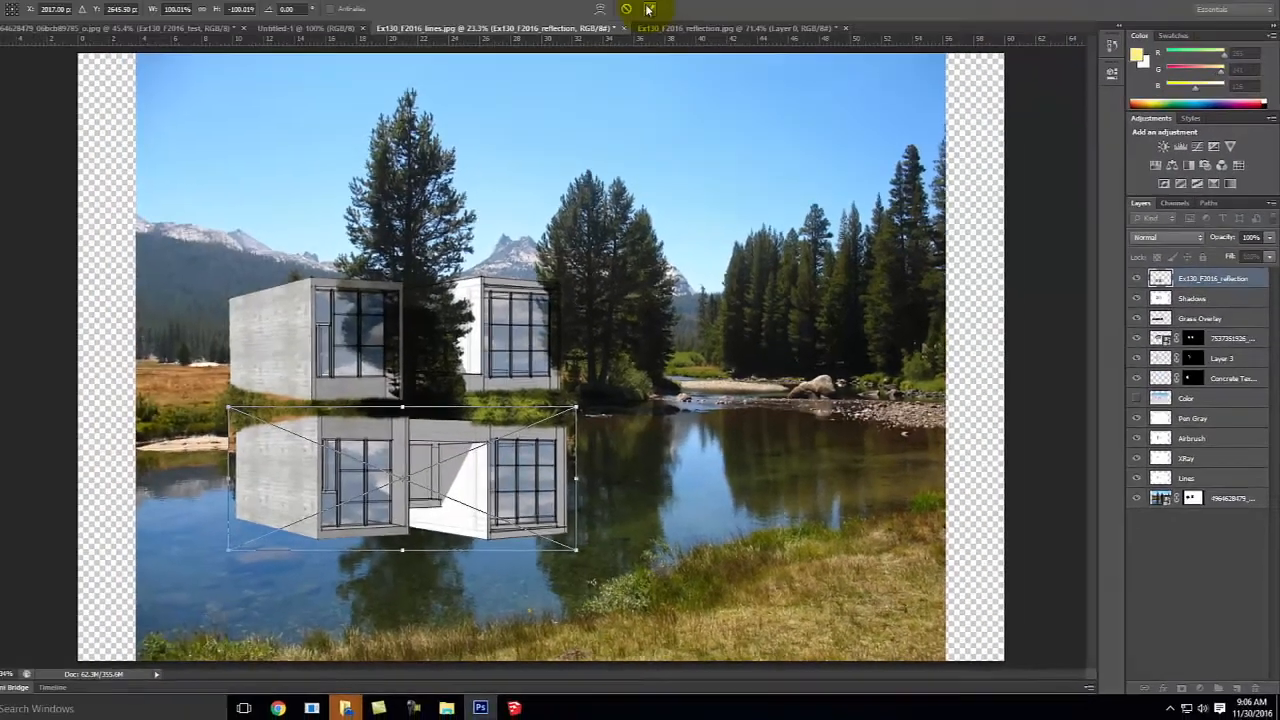
pyautogui.click(666, 30)
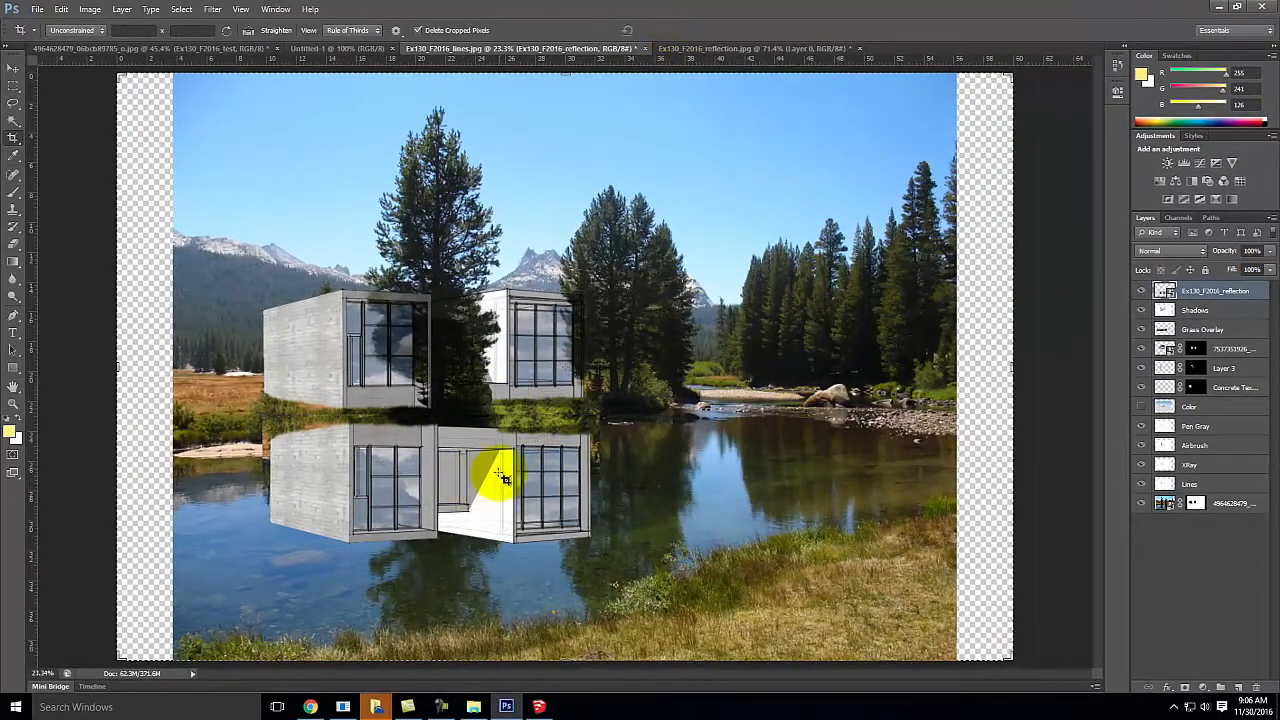
pyautogui.click(13, 67)
pyautogui.moveTo(429, 471); pyautogui.dragTo(424, 482)
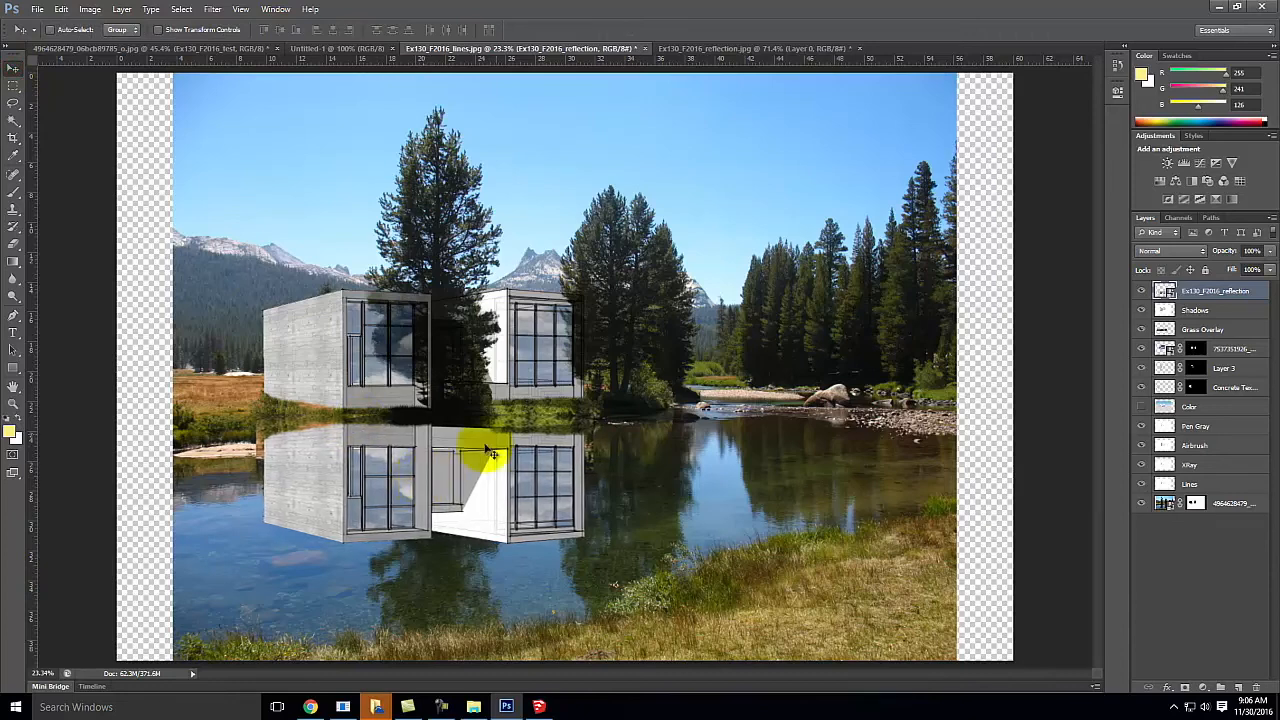
# - Hide the reflection layer and lasso the water area below the building, following the shoreline along its upper edge
pyautogui.click(1141, 291)
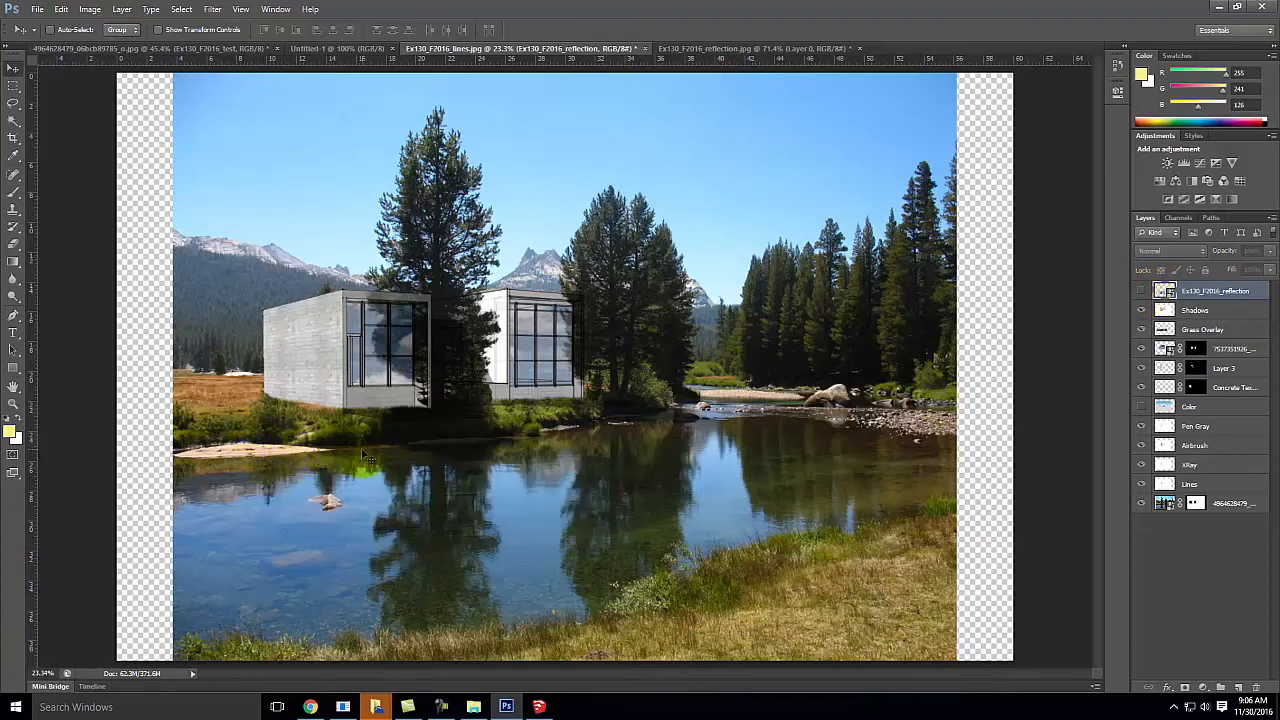
pyautogui.click(14, 104)
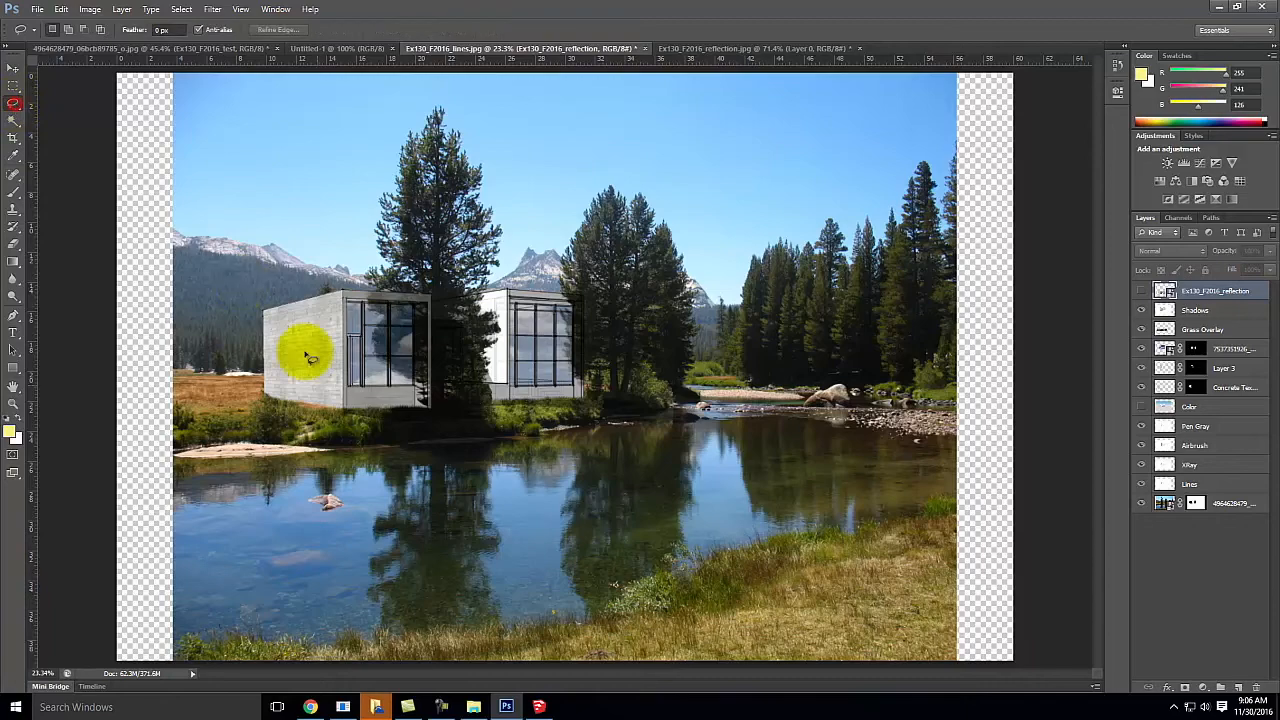
pyautogui.hotkey('ctrl', '=')
pyautogui.hotkey('ctrl', '=')
pyautogui.hotkey('ctrl', '=')
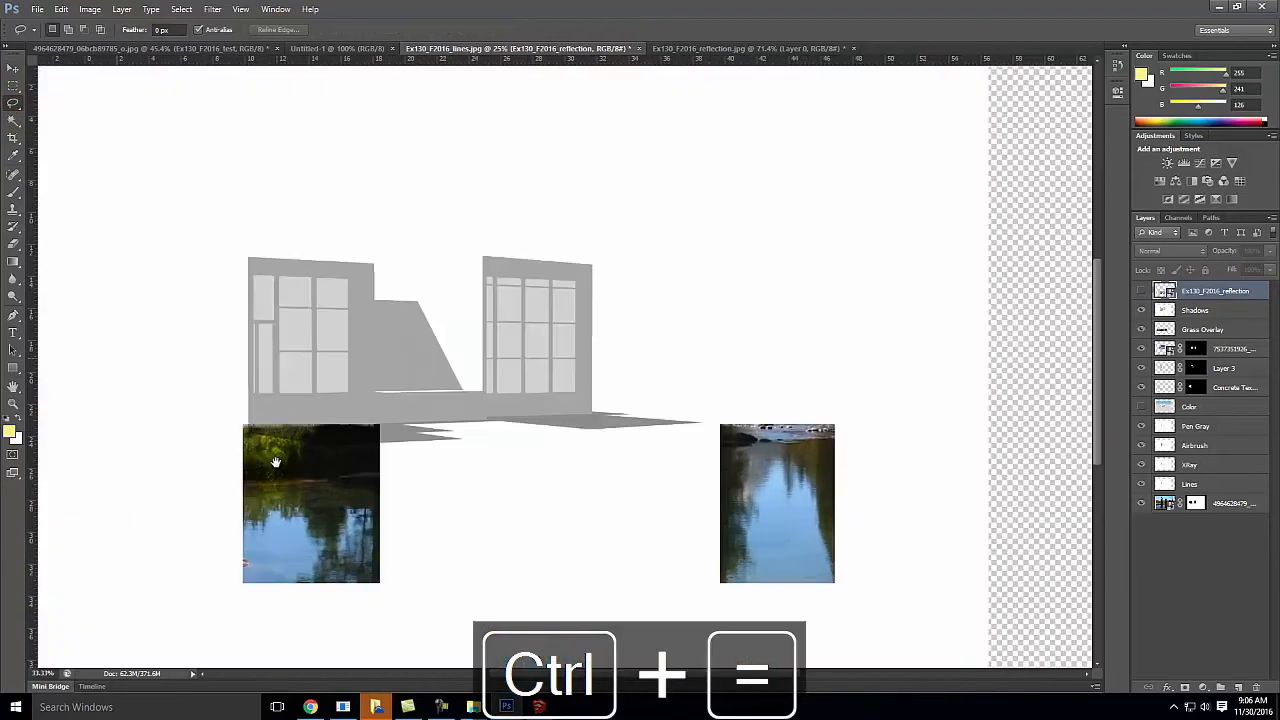
pyautogui.press('space')
pyautogui.moveTo(344, 504); pyautogui.dragTo(601, 295)
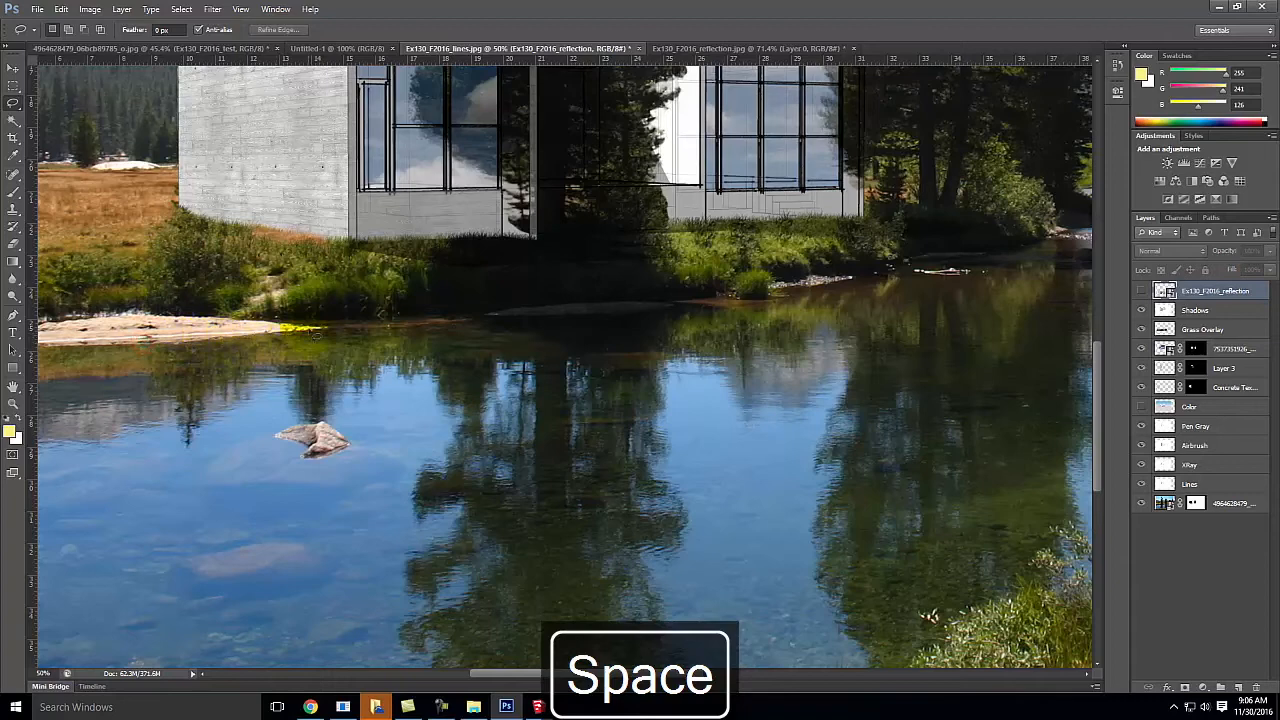
pyautogui.moveTo(367, 332); pyautogui.dragTo(485, 323)
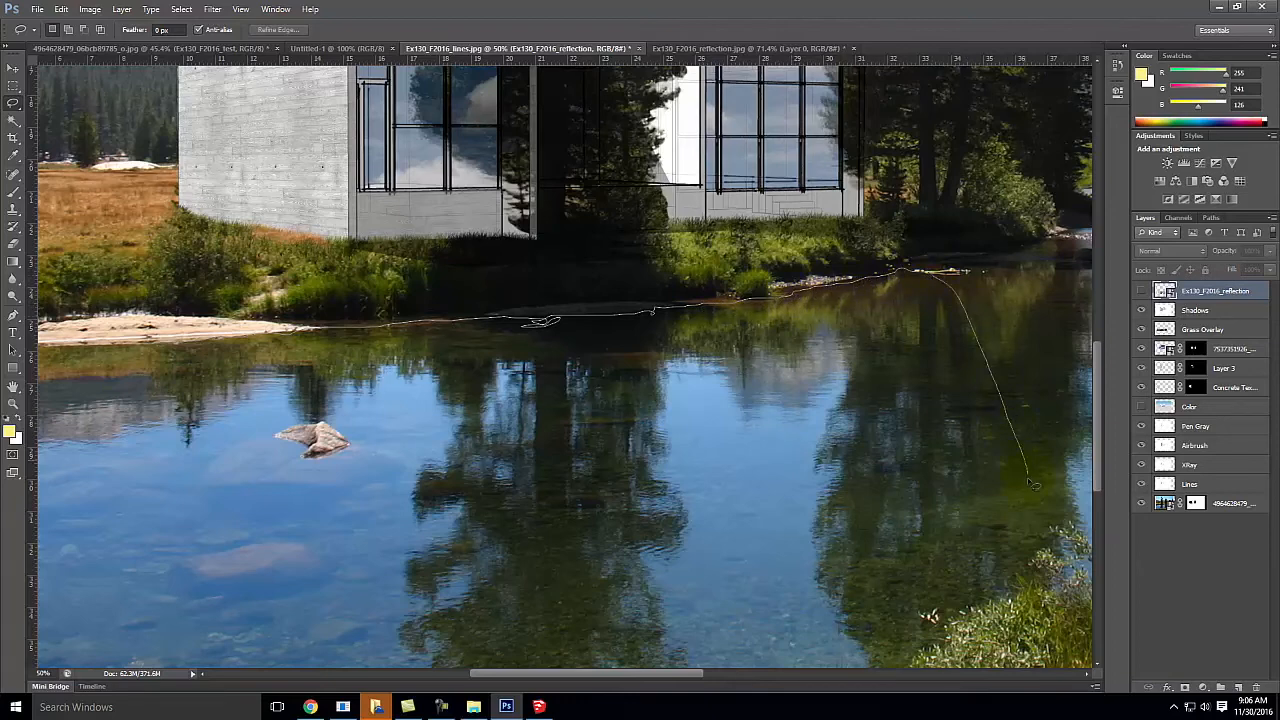
pyautogui.moveTo(912, 632); pyautogui.dragTo(778, 663)
pyautogui.moveTo(573, 678)
pyautogui.mouseDown()
pyautogui.moveTo(414, 675)
pyautogui.moveTo(169, 631)
pyautogui.moveTo(98, 532)
pyautogui.moveTo(88, 398)
pyautogui.mouseUp()
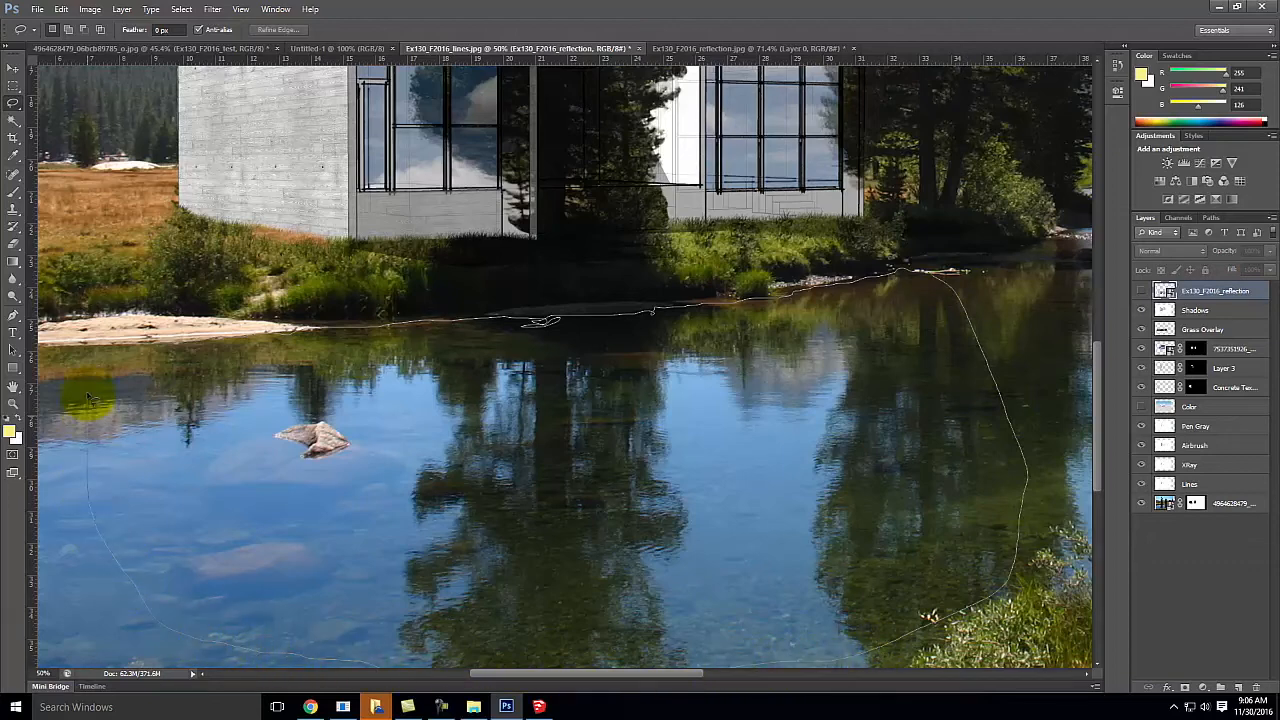
pyautogui.moveTo(184, 330); pyautogui.dragTo(216, 330)
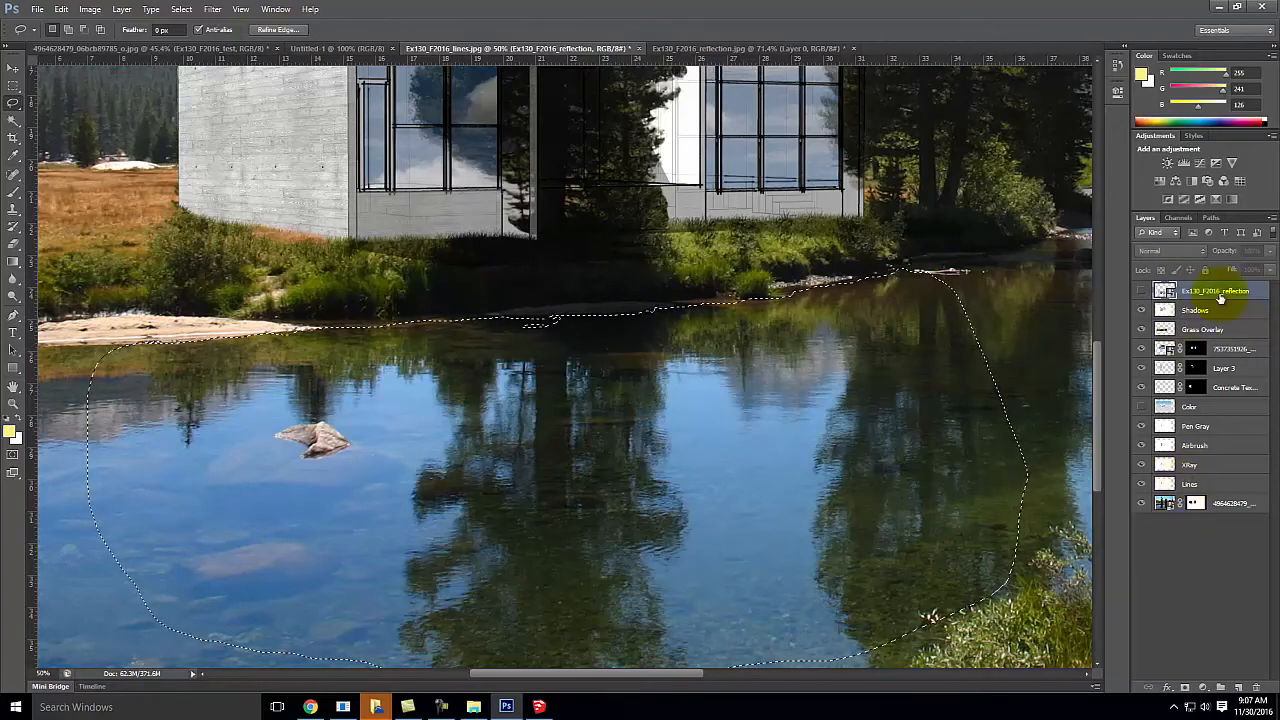
# - Show the reflection layer again, add a layer mask from the water selection, and compare the image with and without it
pyautogui.click(1142, 291)
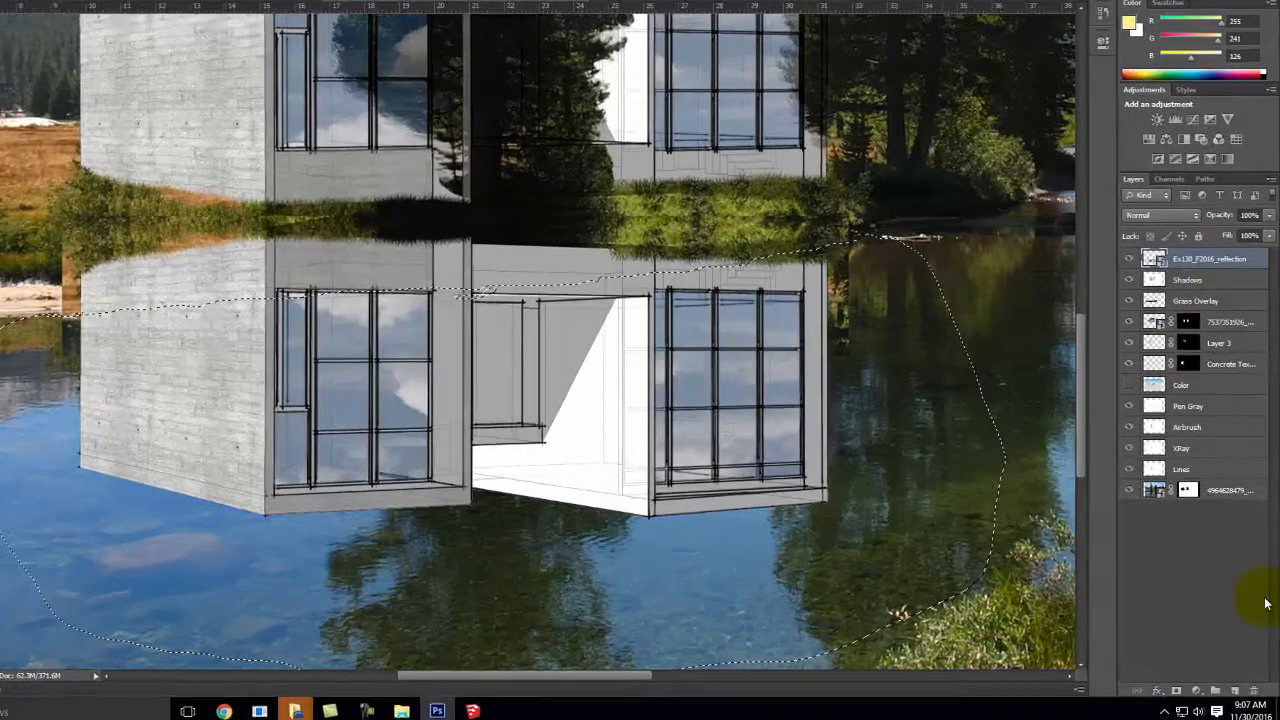
pyautogui.click(1176, 690)
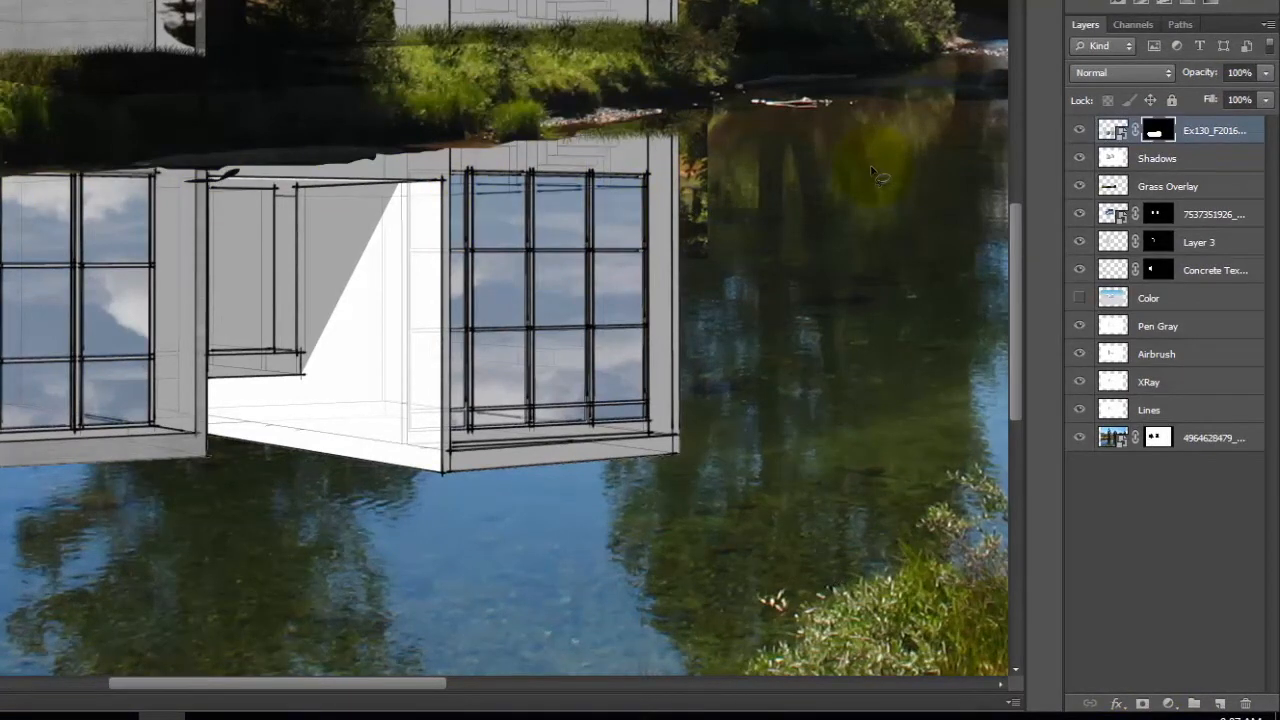
pyautogui.hotkey('ctrl', '-')
pyautogui.hotkey('ctrl', '-')
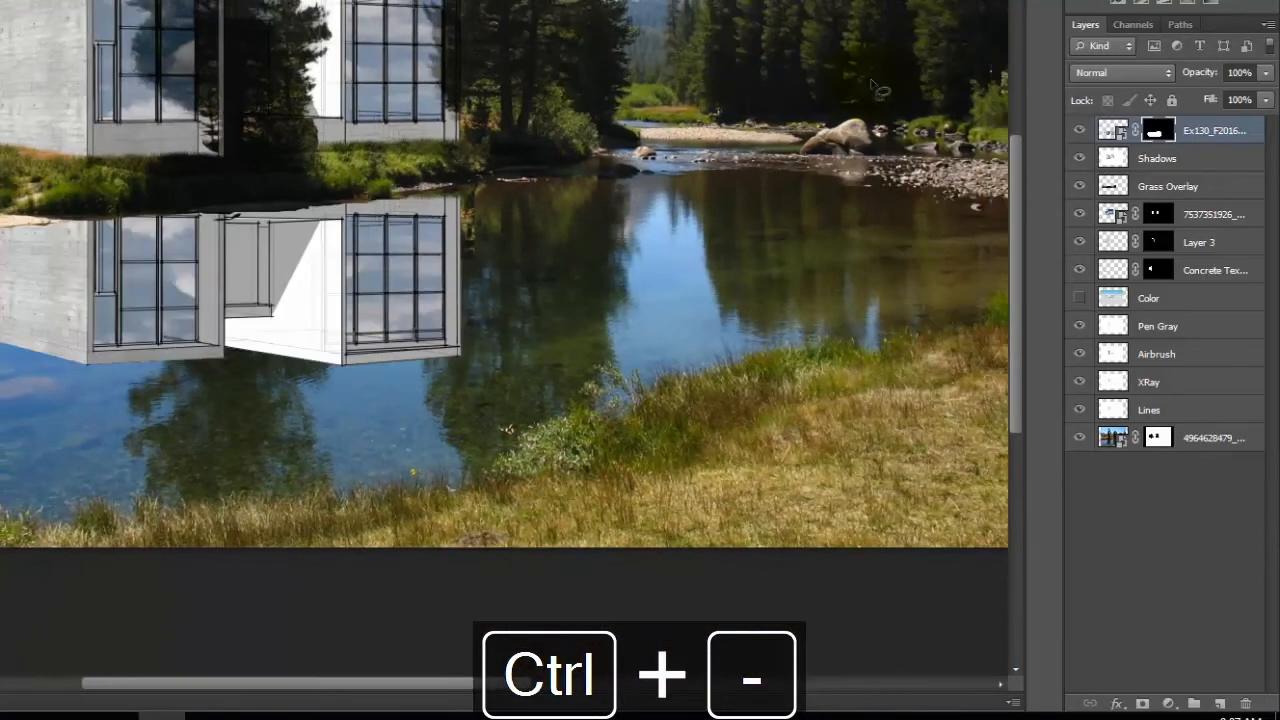
pyautogui.click(1078, 133)
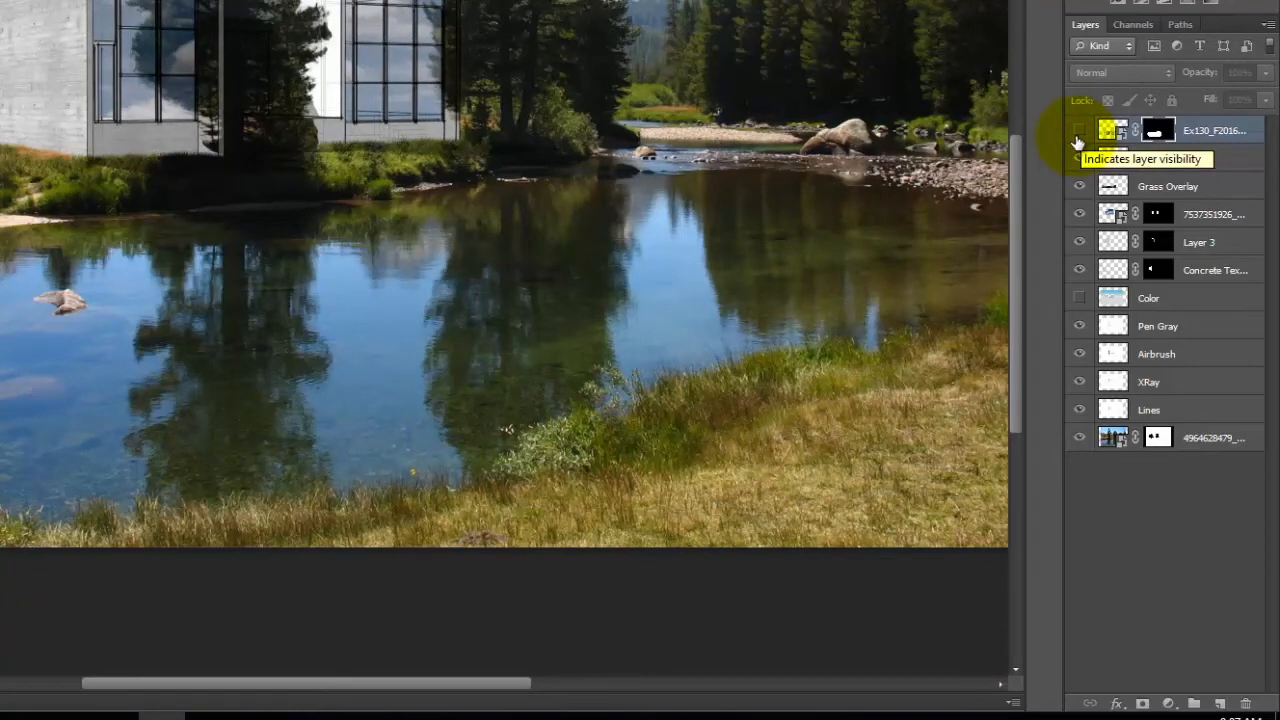
pyautogui.click(1078, 136)
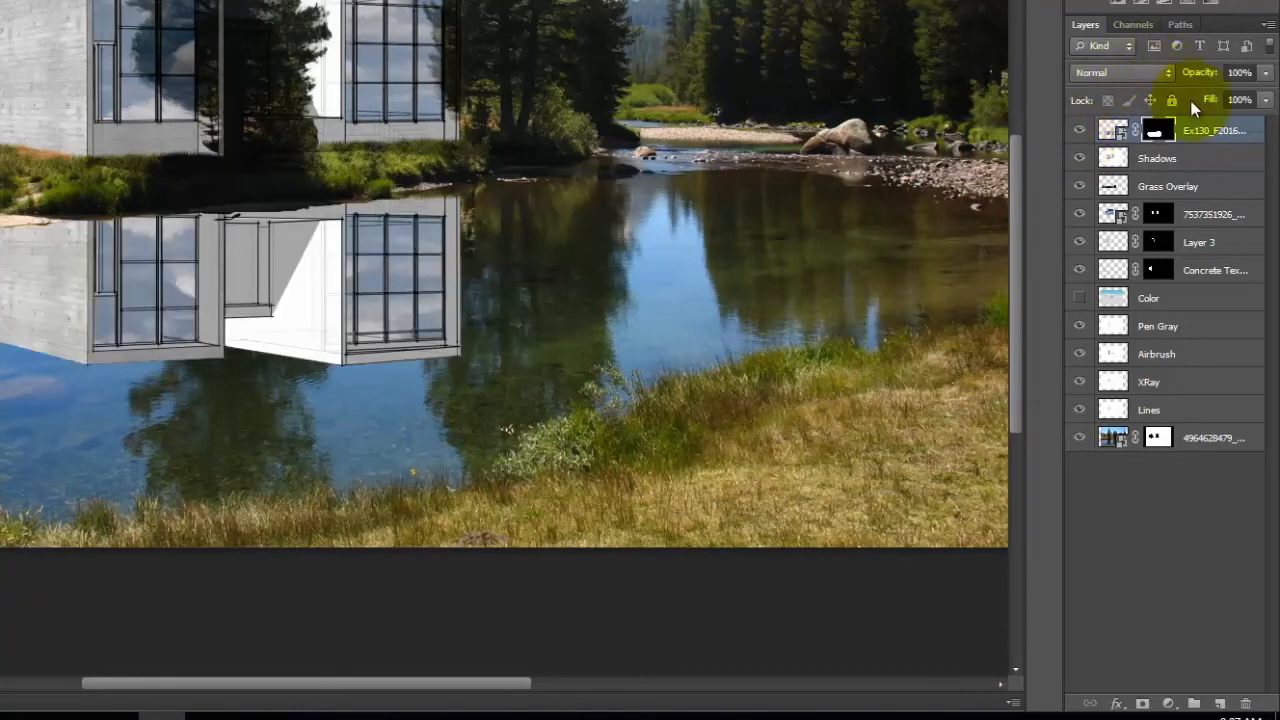
# - Lower the reflection layer's opacity to 42%
pyautogui.click(1268, 79)
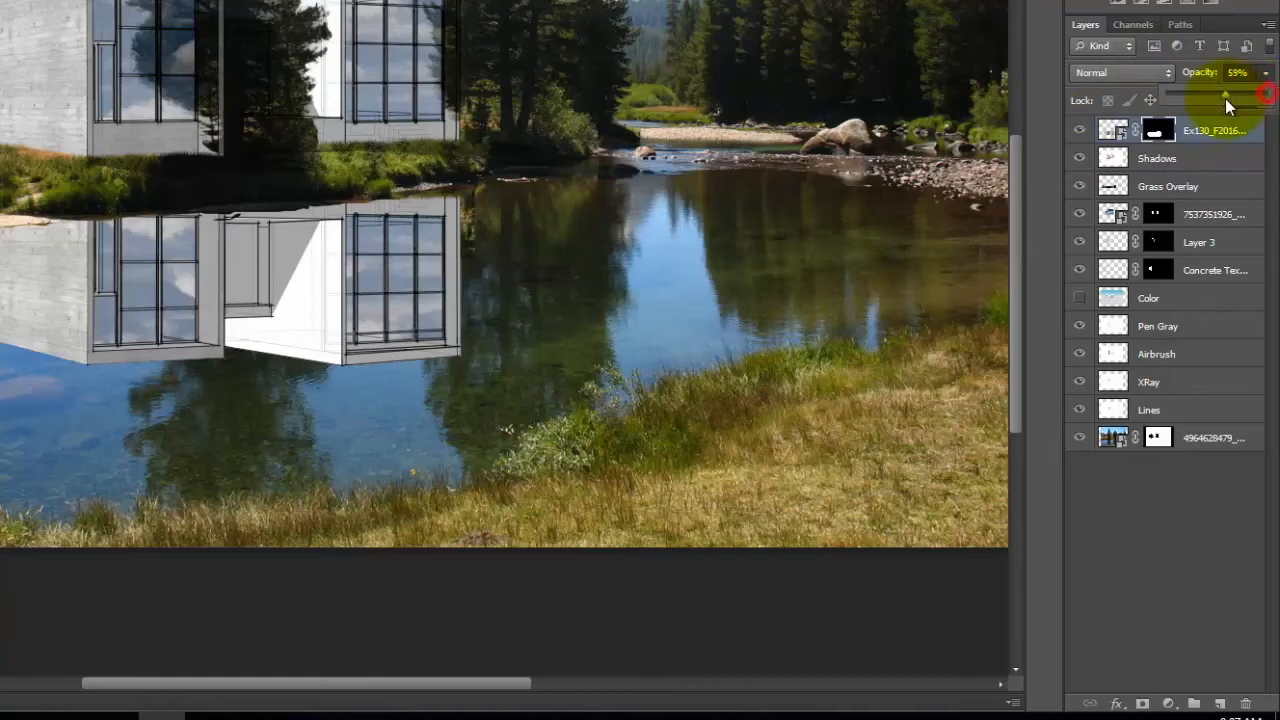
pyautogui.moveTo(1218, 101); pyautogui.dragTo(1215, 102)
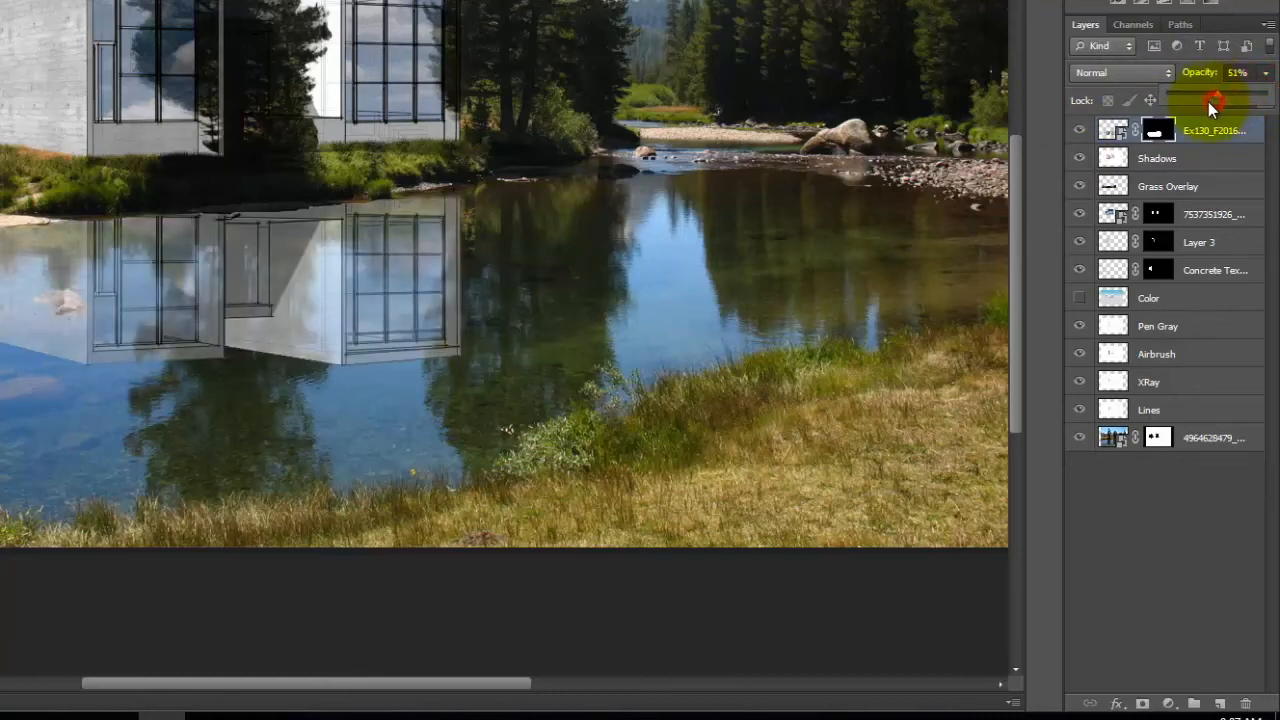
pyautogui.moveTo(1211, 98); pyautogui.dragTo(1209, 98)
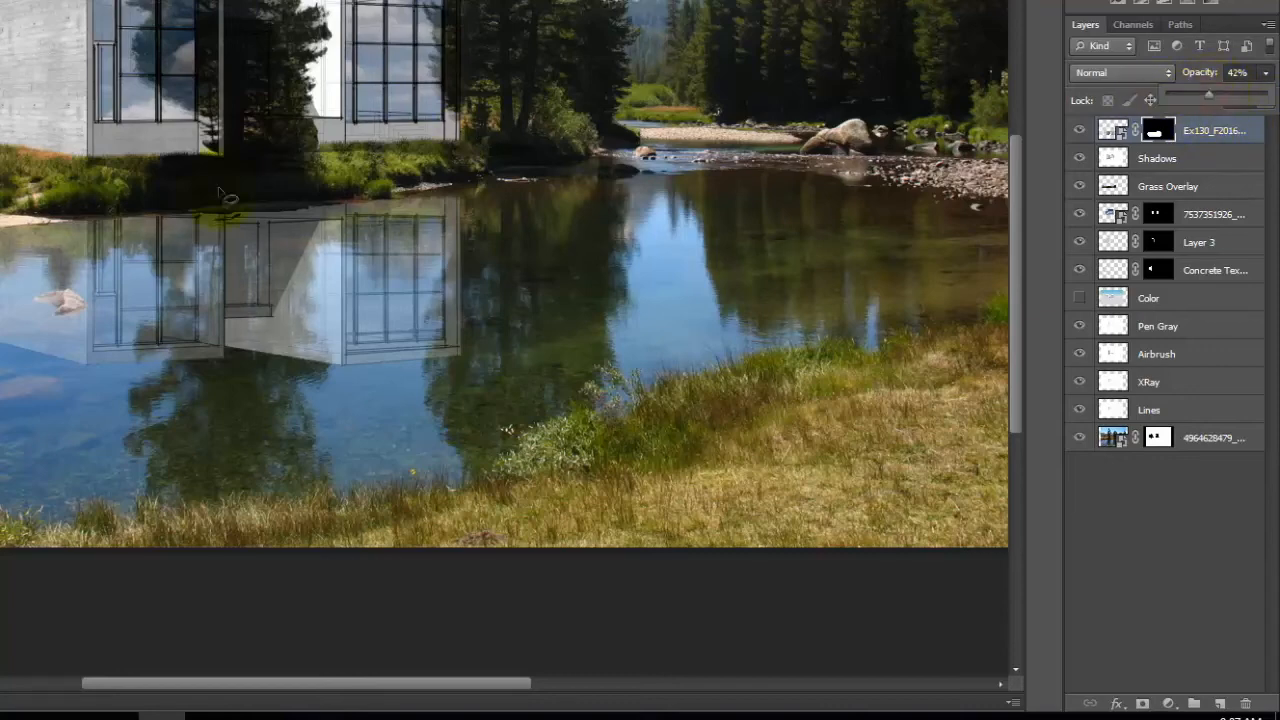
# - Hide the reflection layer and lasso the outline of the rock sticking out of the water
pyautogui.click(1082, 127)
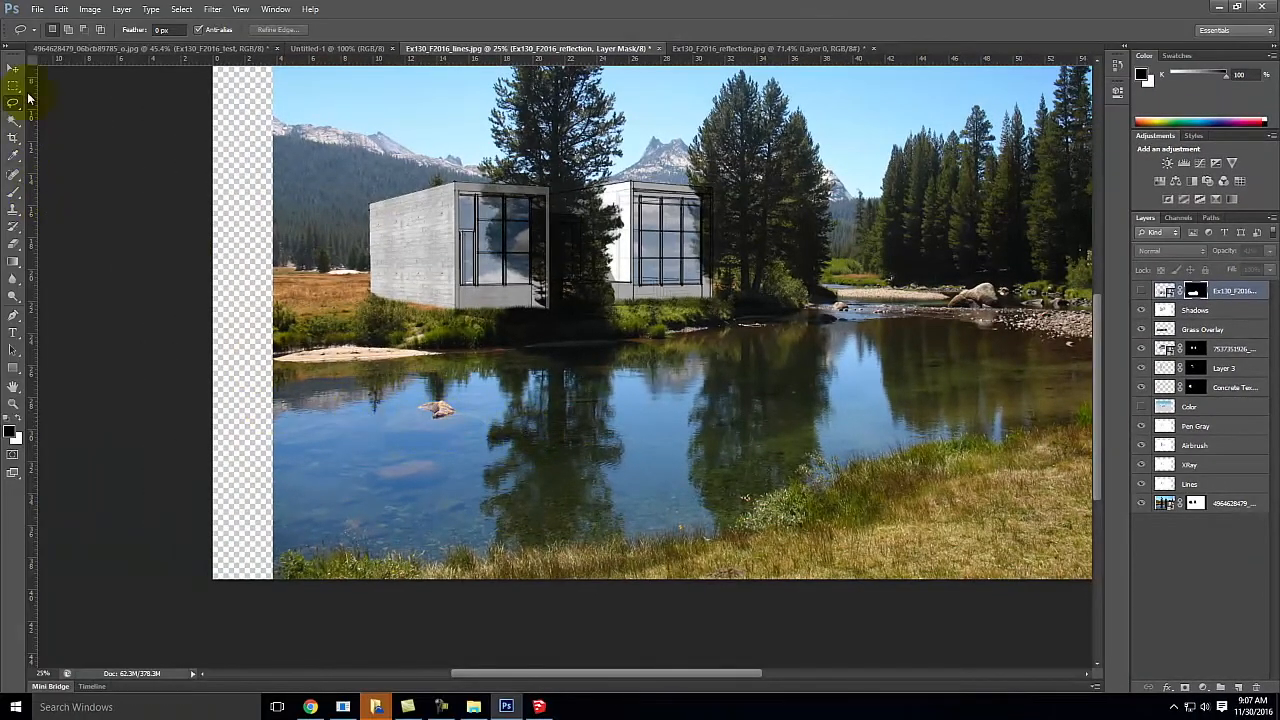
pyautogui.hotkey('ctrl', '-')
pyautogui.hotkey('ctrl', '=')
pyautogui.hotkey('ctrl', '=')
pyautogui.hotkey('ctrl', '=')
pyautogui.press('space')
pyautogui.moveTo(207, 534); pyautogui.dragTo(617, 204)
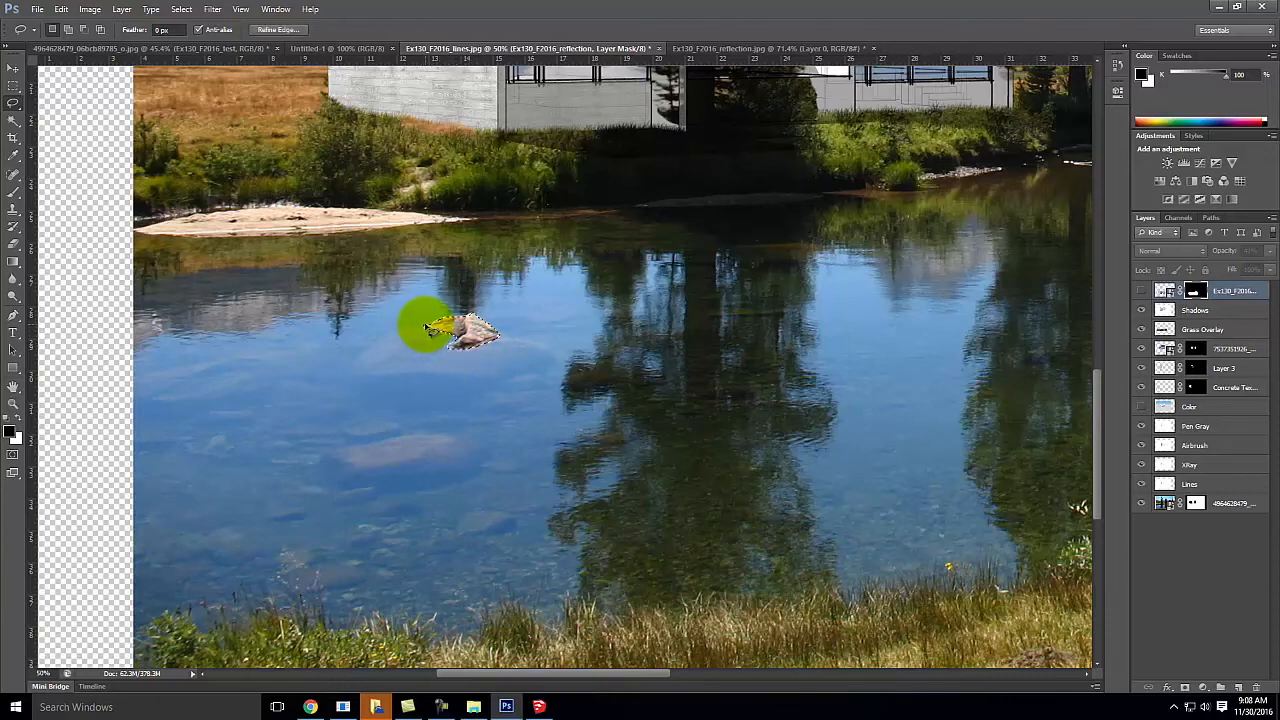
pyautogui.click(426, 326)
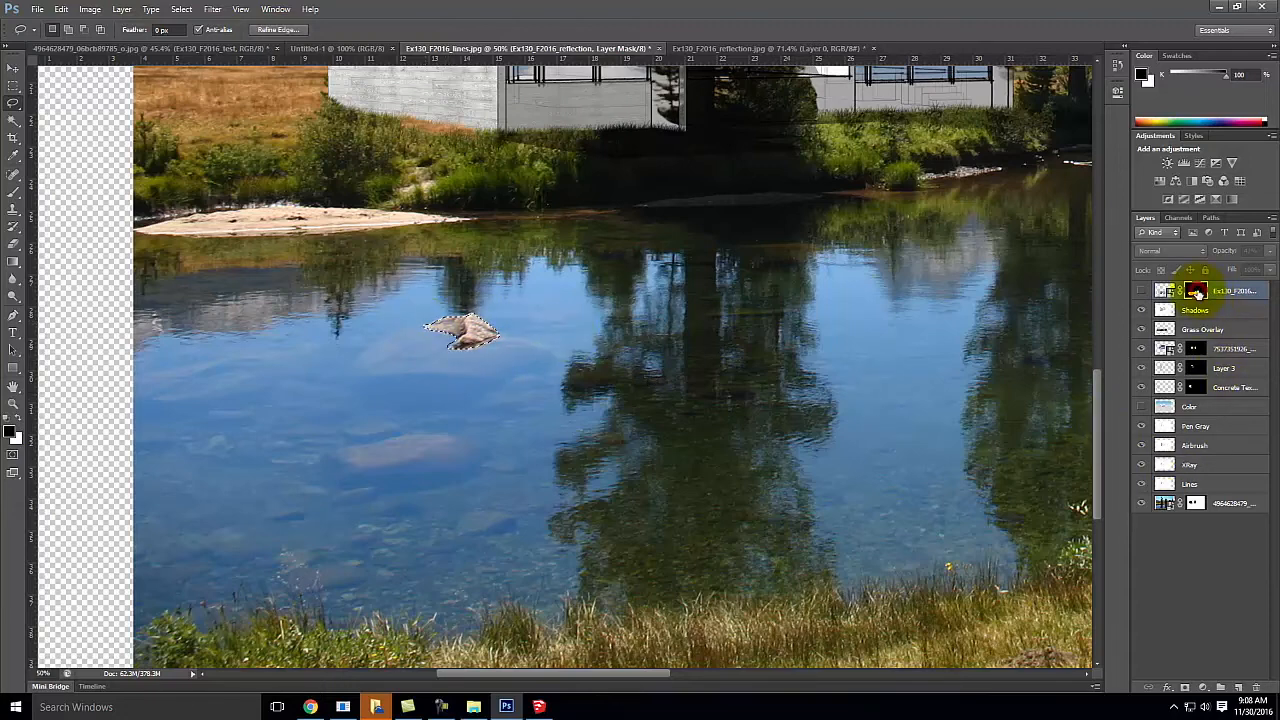
# - Show the reflection layer again, paint the rock area black on its layer mask, and clear the selection
pyautogui.click(1143, 291)
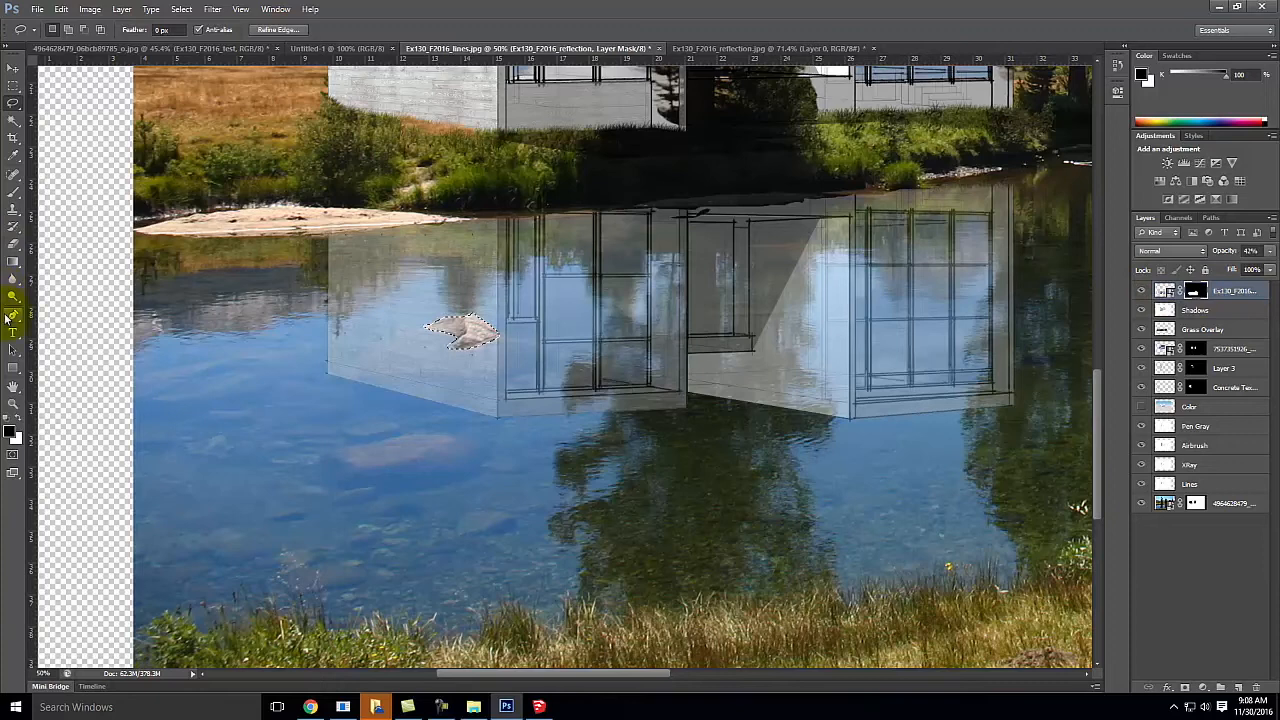
pyautogui.click(11, 195)
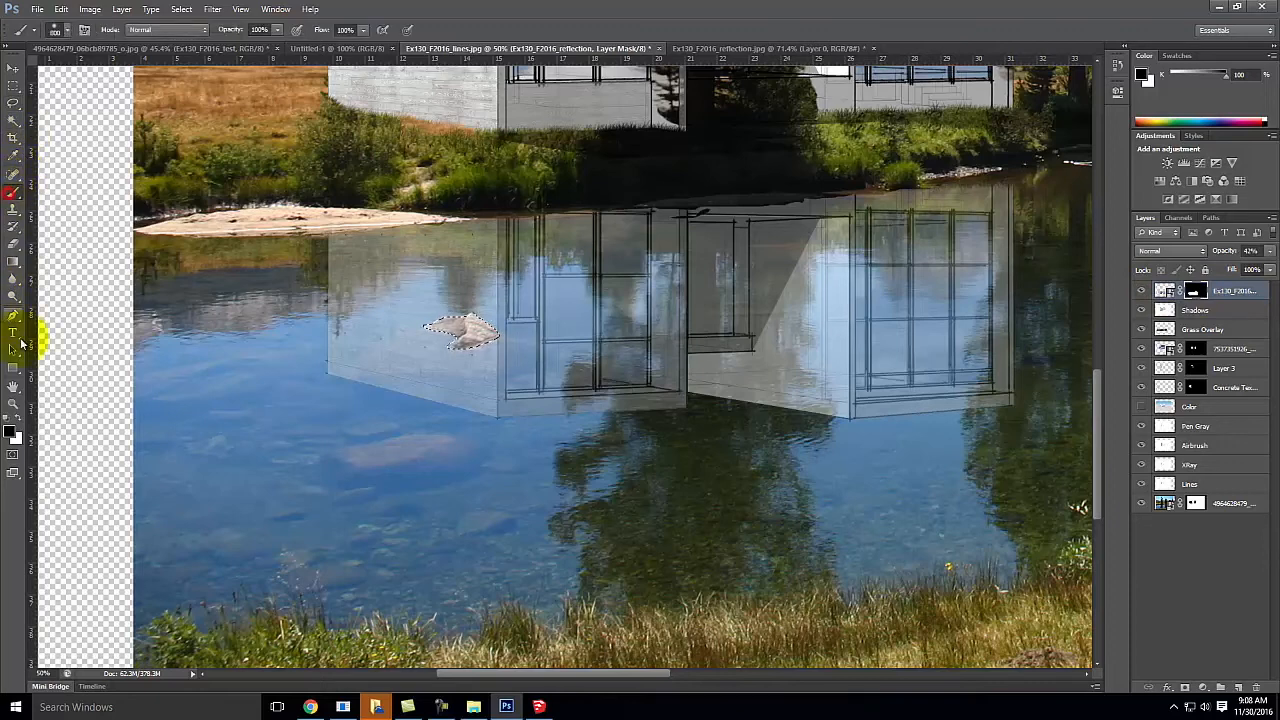
pyautogui.moveTo(474, 336); pyautogui.dragTo(477, 337)
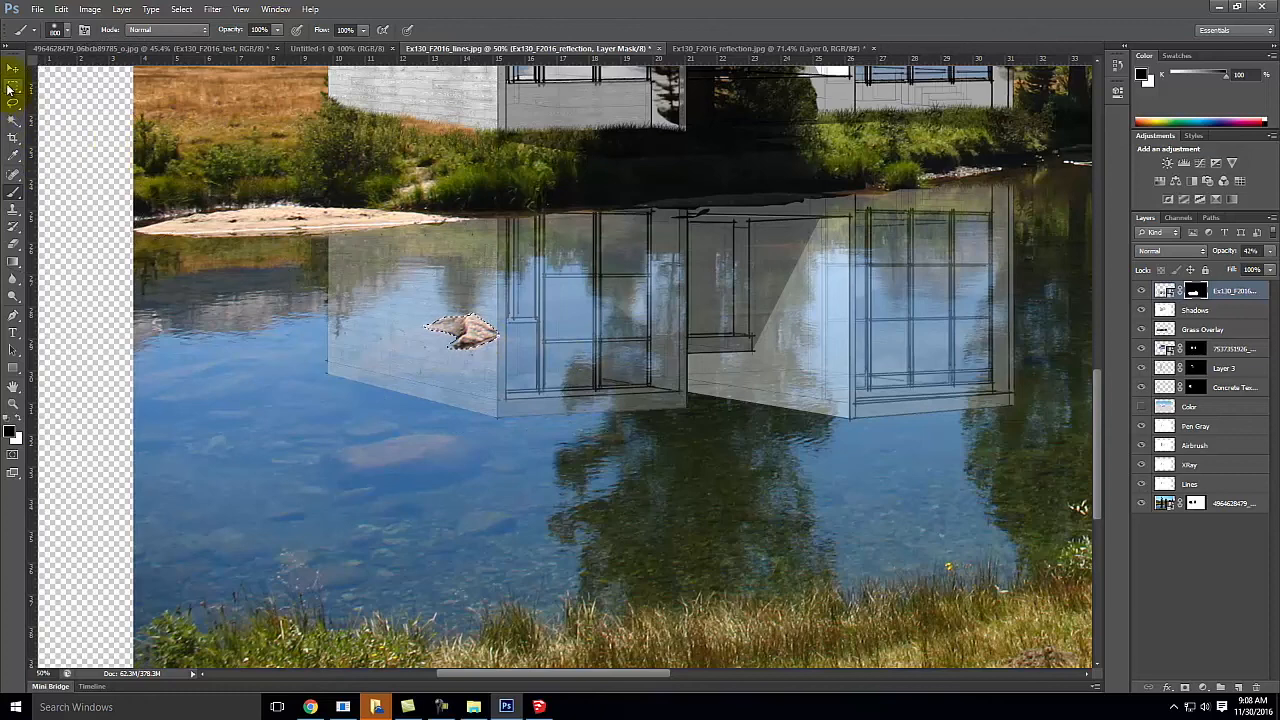
pyautogui.click(11, 84)
pyautogui.click(349, 284)
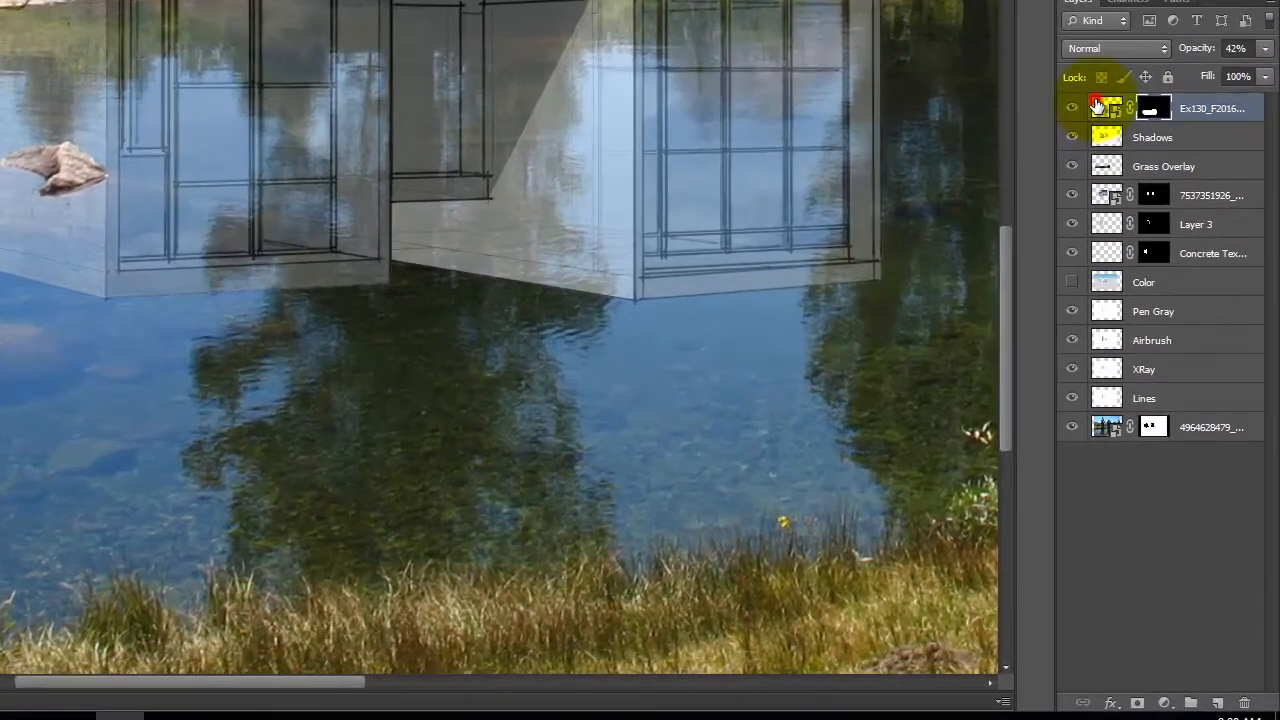
# - Rasterize the reflection layer so its pixels can be edited directly
pyautogui.rightClick(1102, 108)
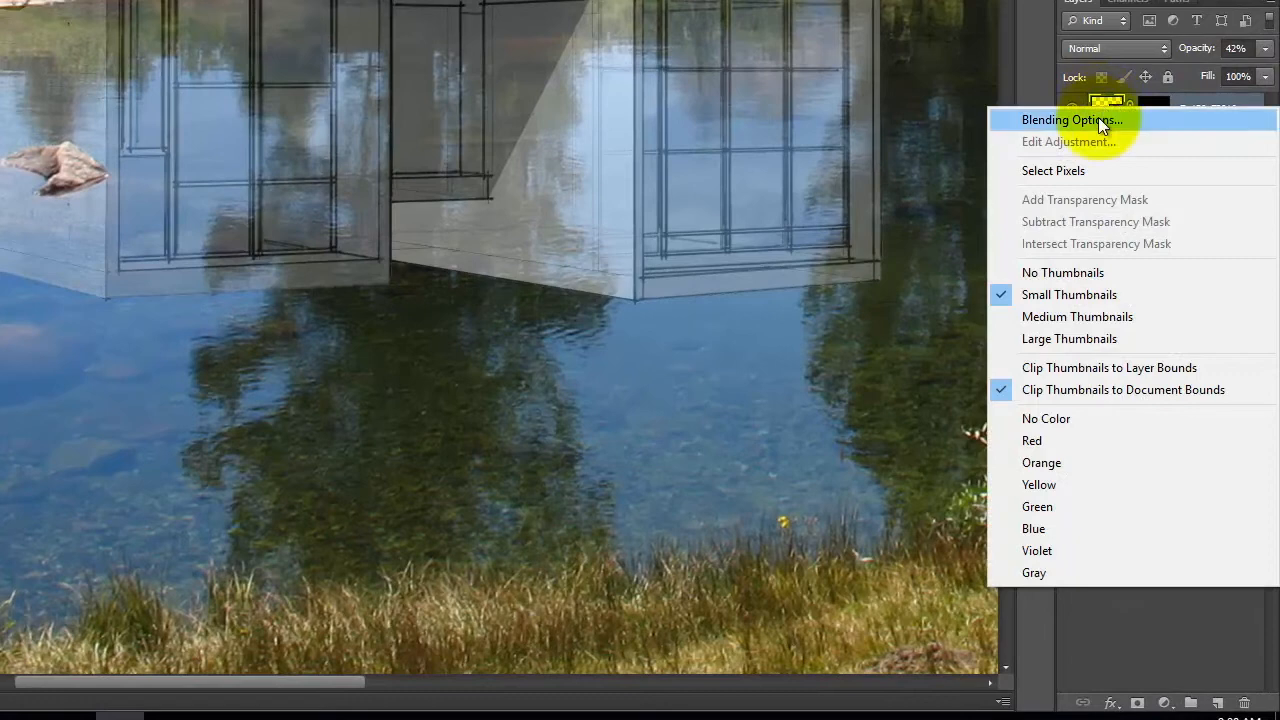
pyautogui.click(1103, 115)
pyautogui.rightClick(1115, 106)
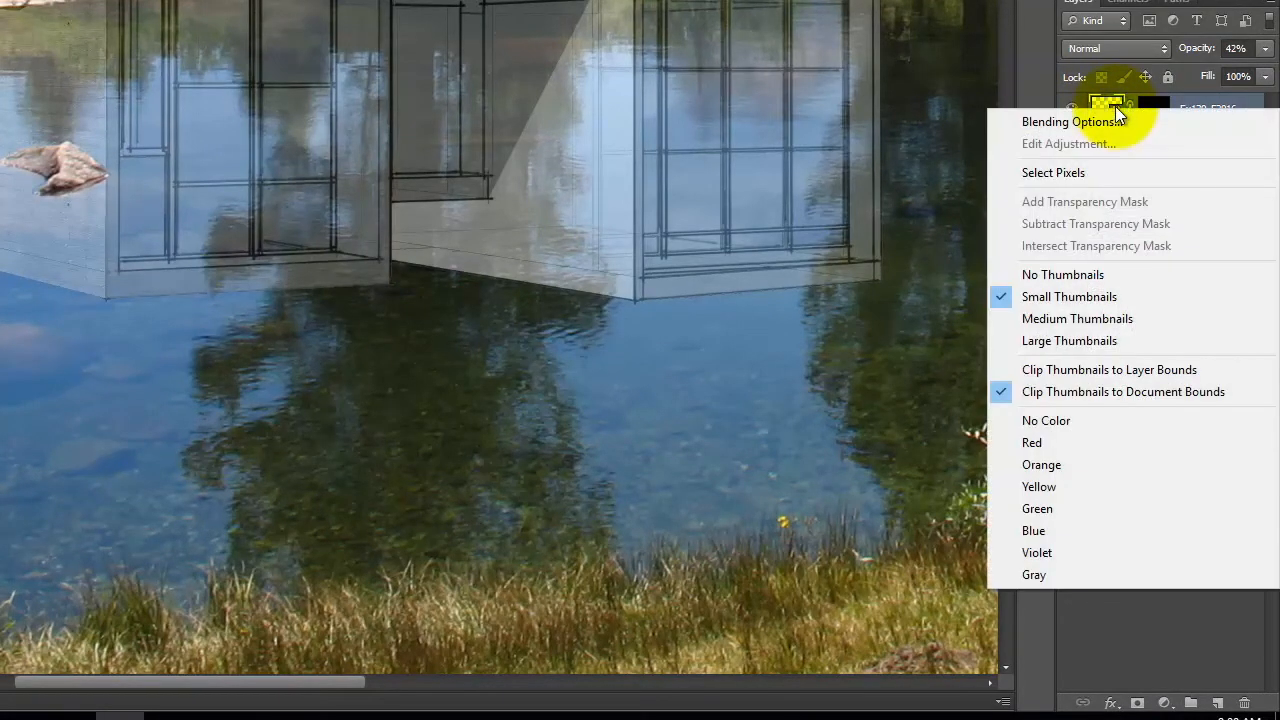
pyautogui.click(1167, 660)
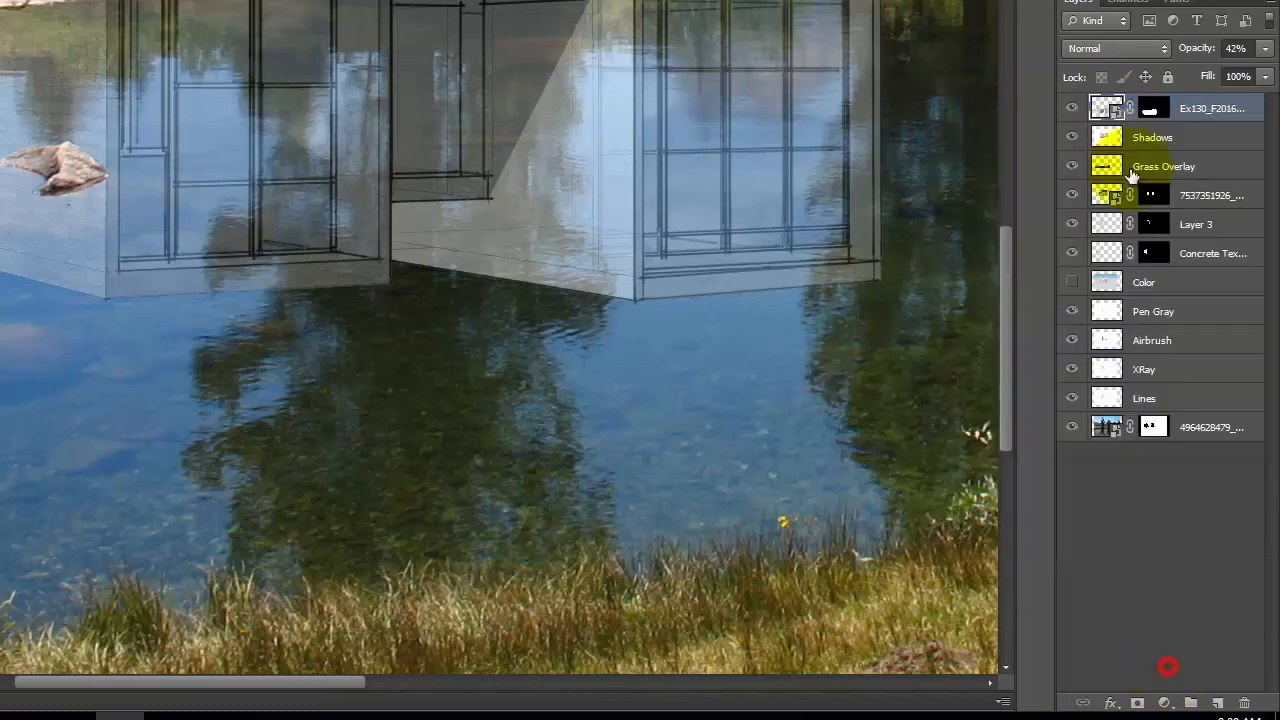
pyautogui.rightClick(1201, 117)
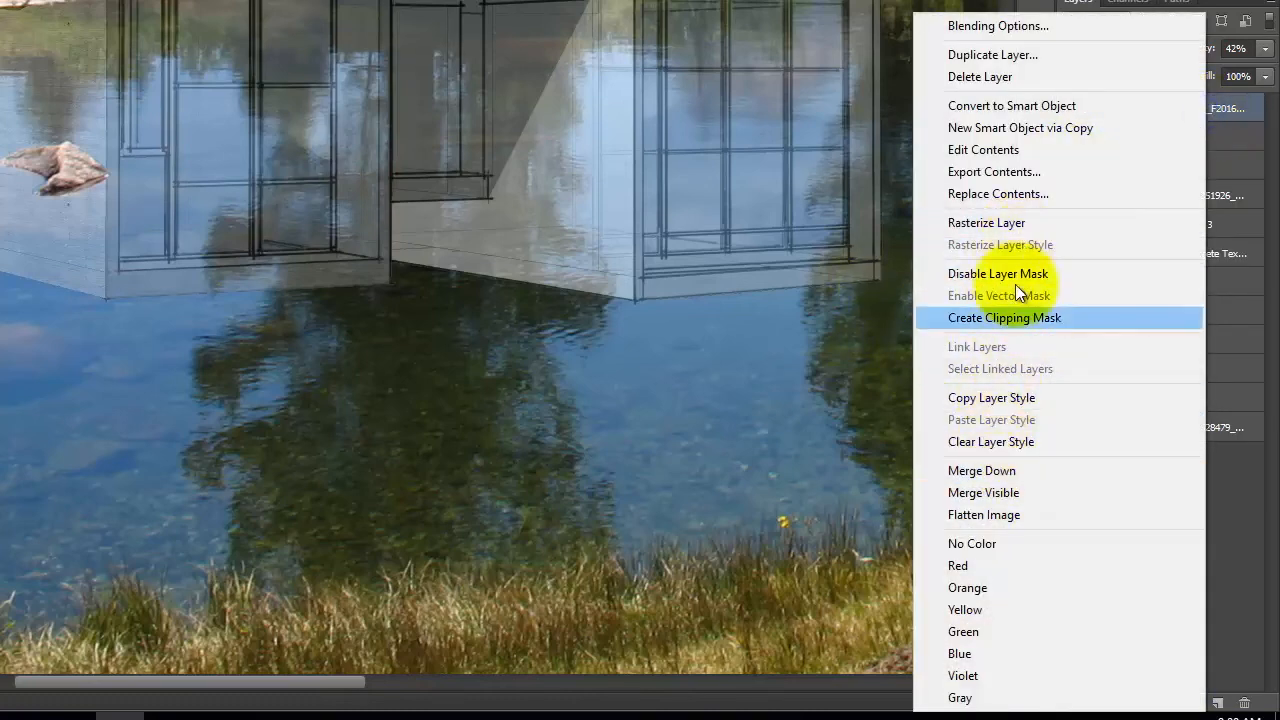
pyautogui.click(1071, 223)
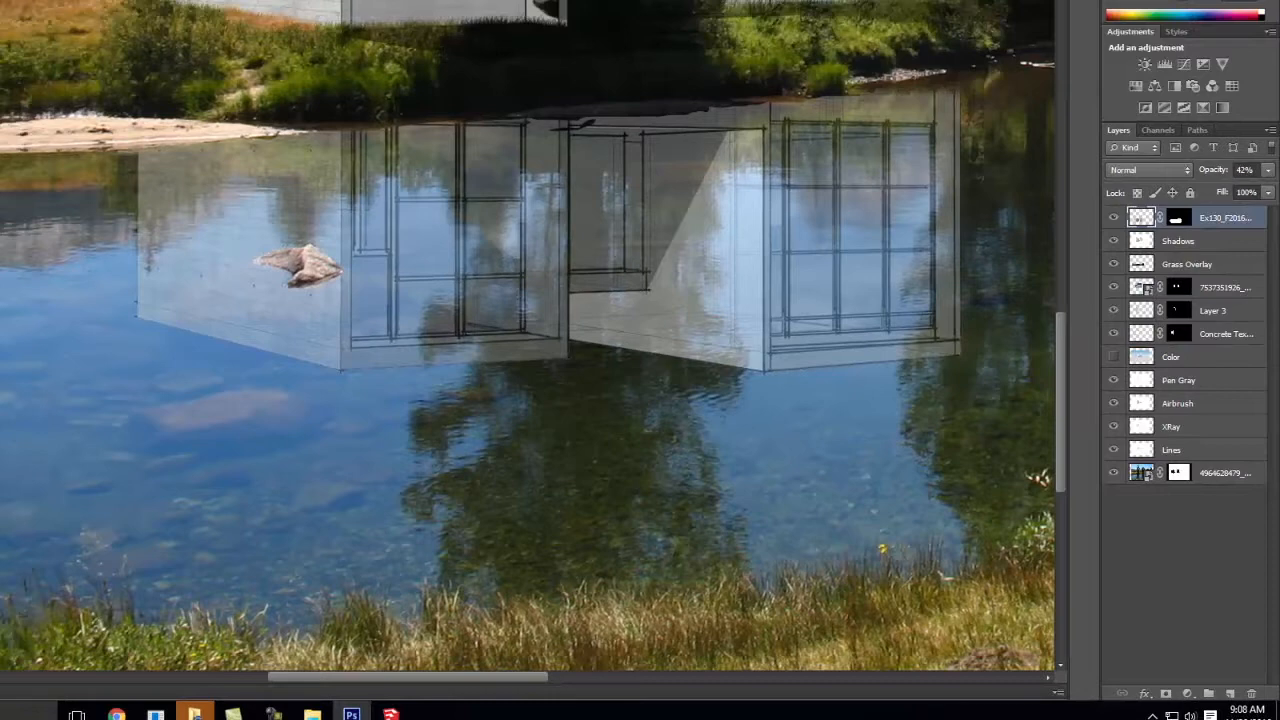
# - Choose the Blur tool and enlarge its brush to 50 px
pyautogui.click(13, 300)
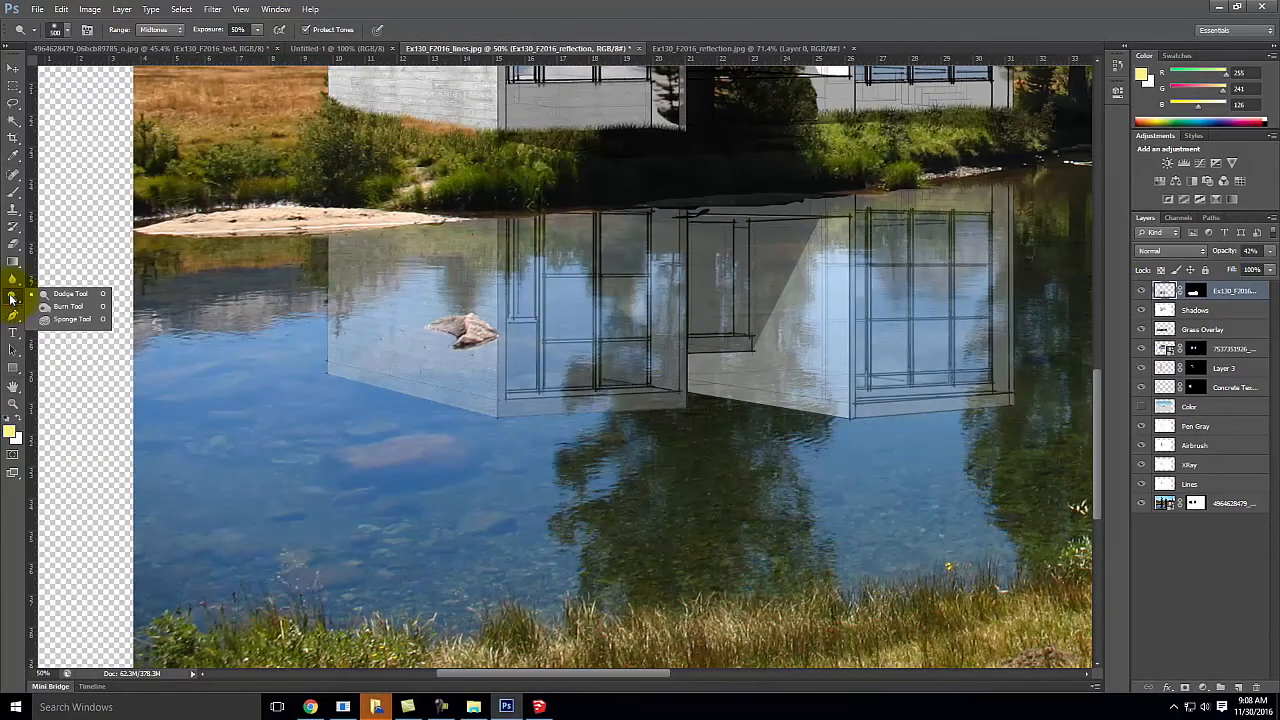
pyautogui.click(13, 278)
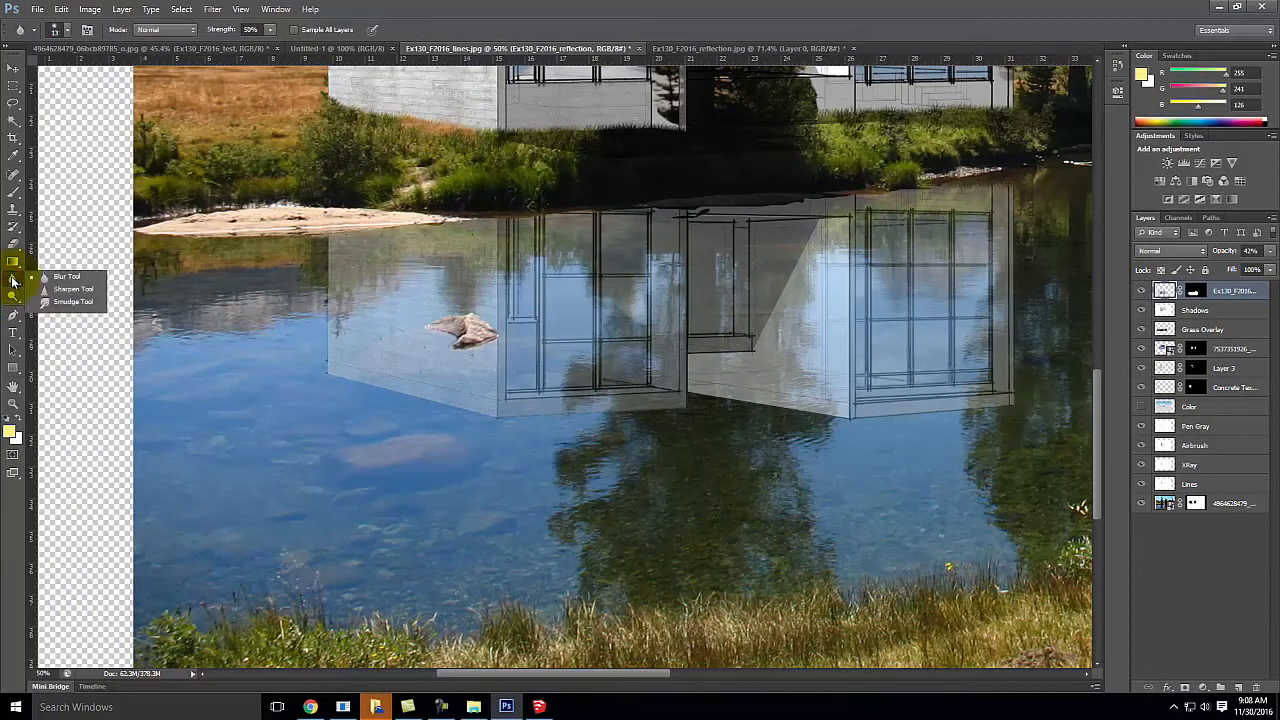
pyautogui.click(75, 278)
pyautogui.press(']')
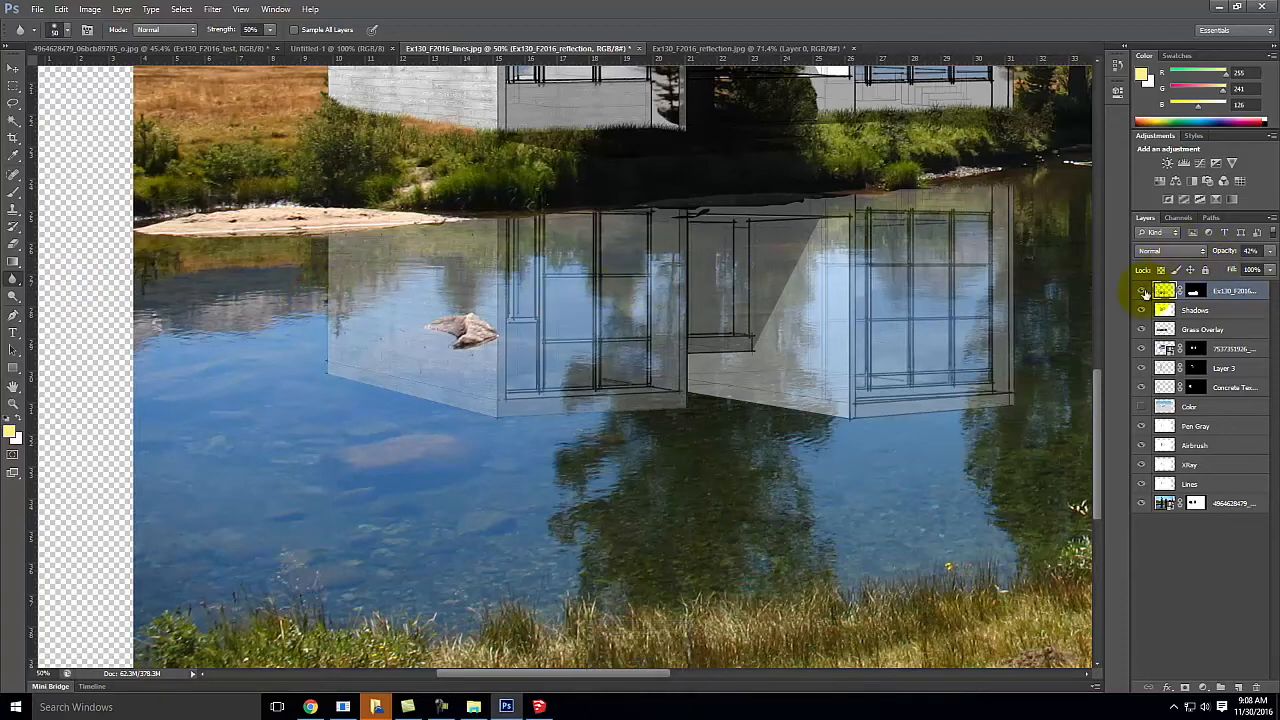
# - Show only the reflection layer and raise its opacity to 100%
pyautogui.moveTo(1141, 310); pyautogui.dragTo(1141, 348)
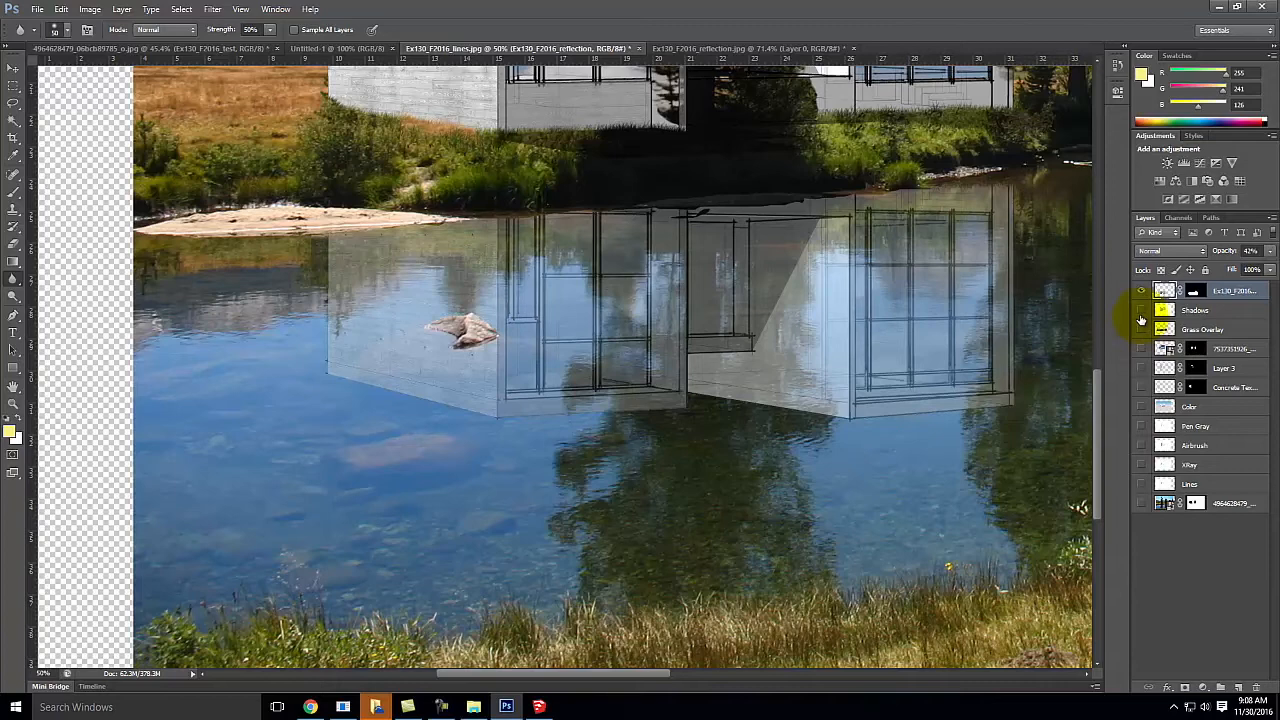
pyautogui.keyDown('alt'); pyautogui.click(1141, 290); pyautogui.keyUp('alt')
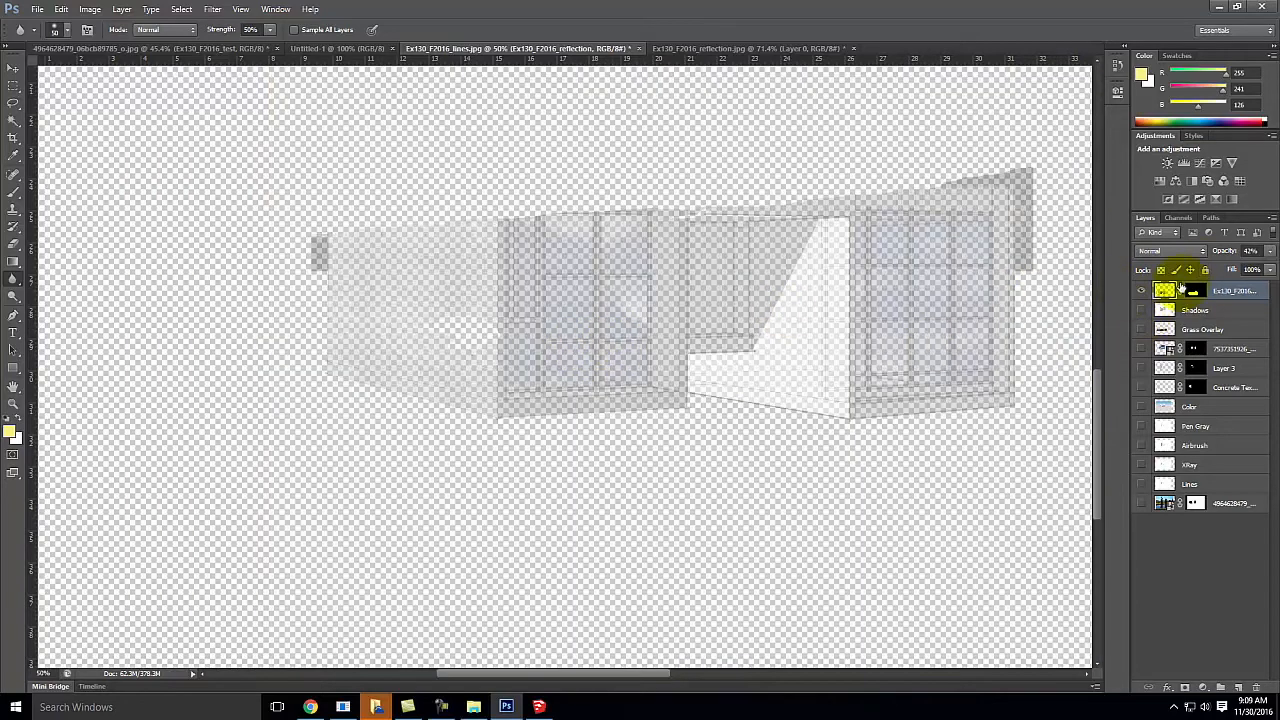
pyautogui.moveTo(1233, 270); pyautogui.dragTo(1272, 268)
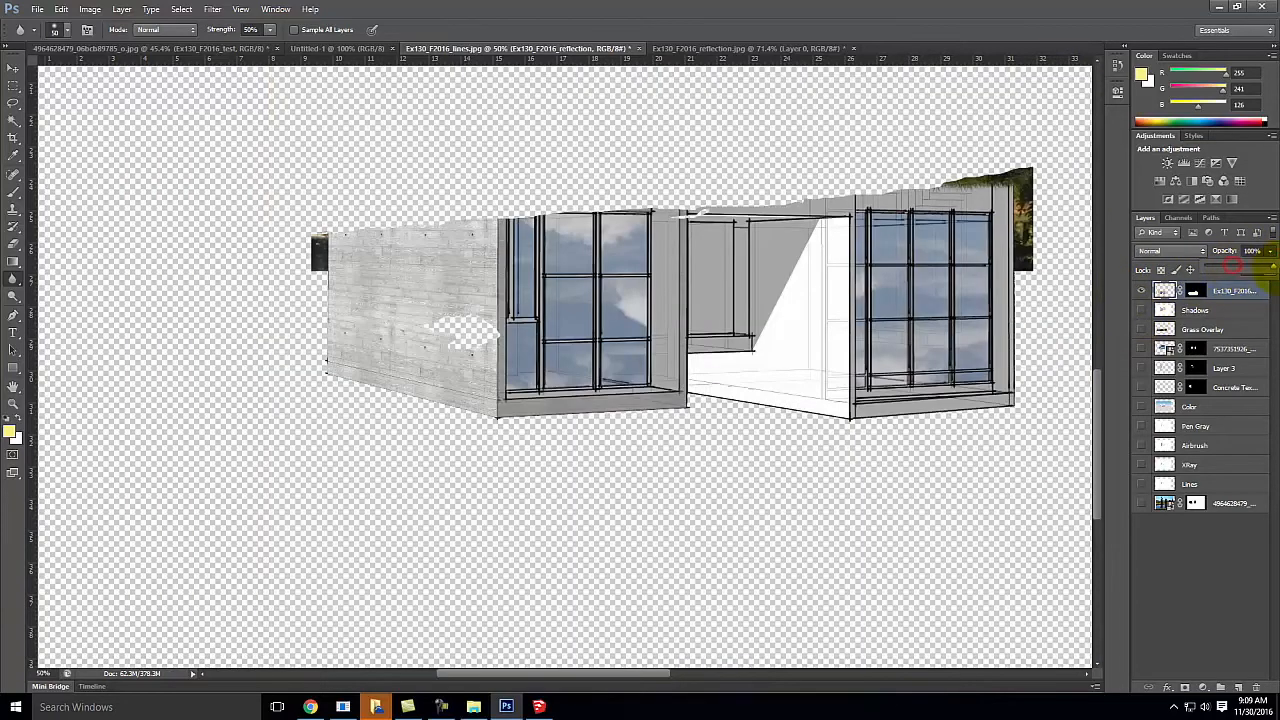
# - Start blurring the concrete wall of the reflection, set the blur strength to 99%, and continue across the windows
pyautogui.click(307, 271)
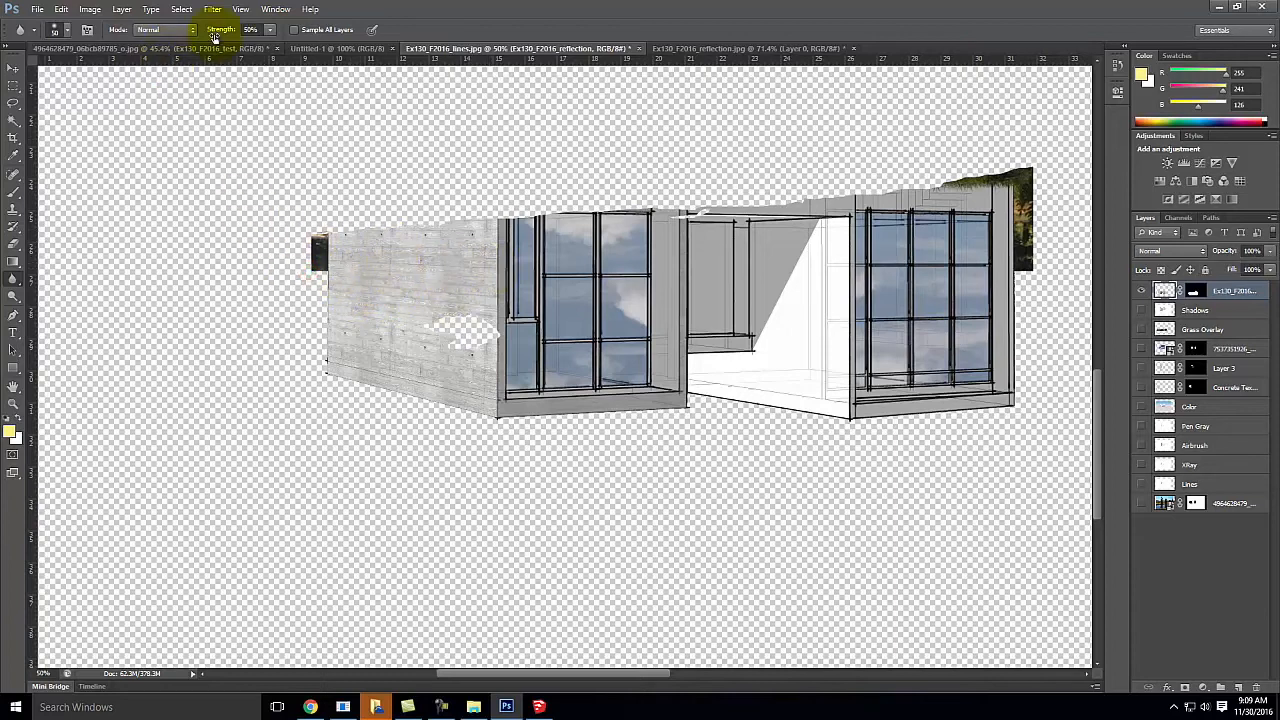
pyautogui.click(268, 29)
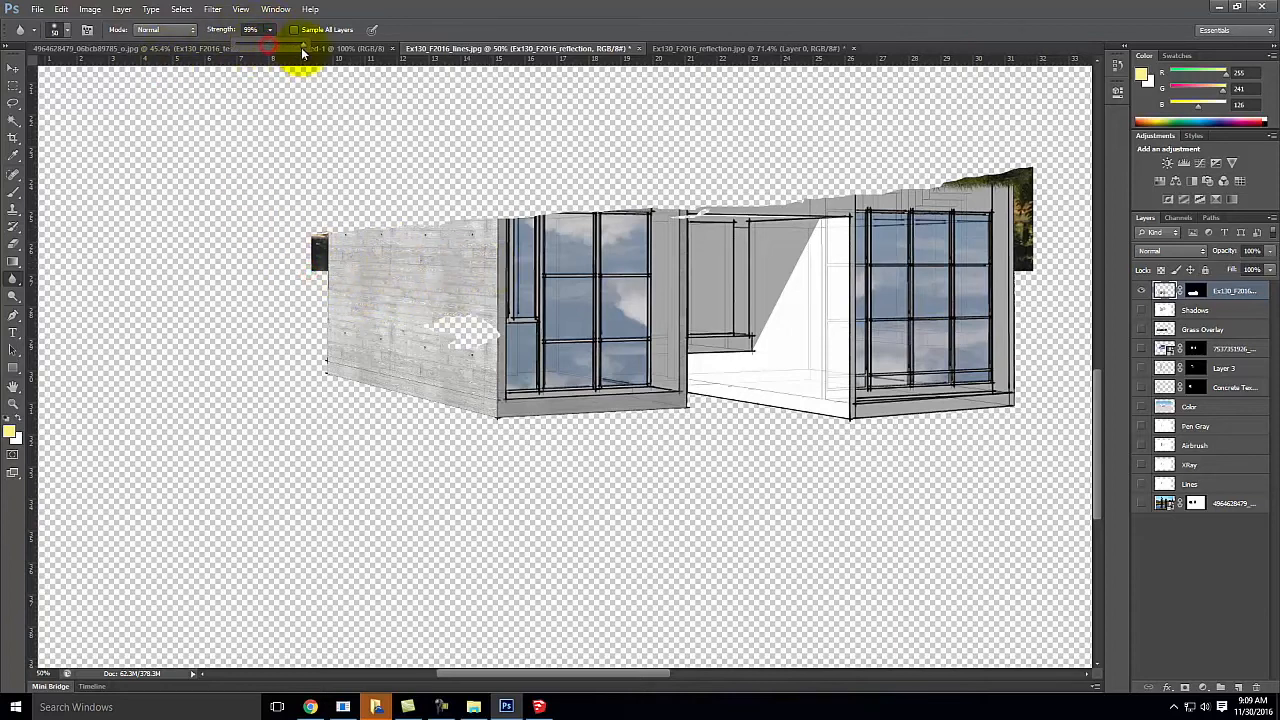
pyautogui.click(567, 251)
pyautogui.hotkey('ctrl', '=')
pyautogui.hotkey('ctrl', '=')
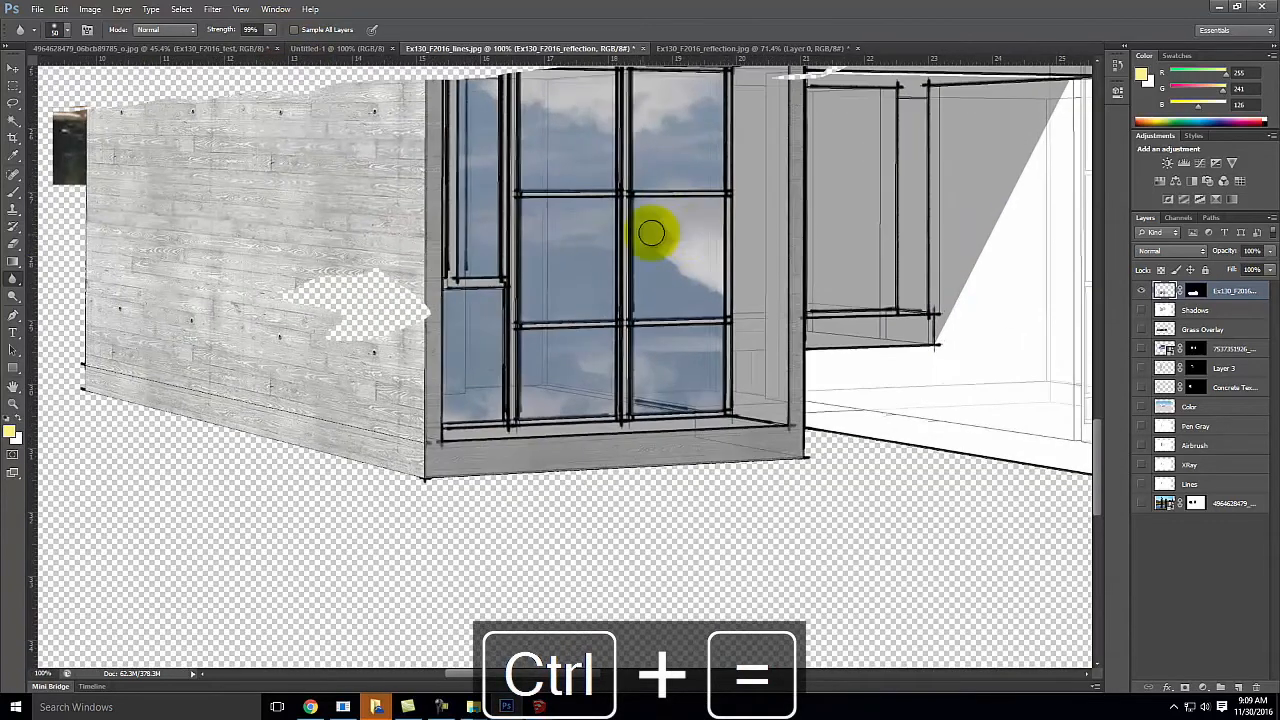
pyautogui.click(854, 221)
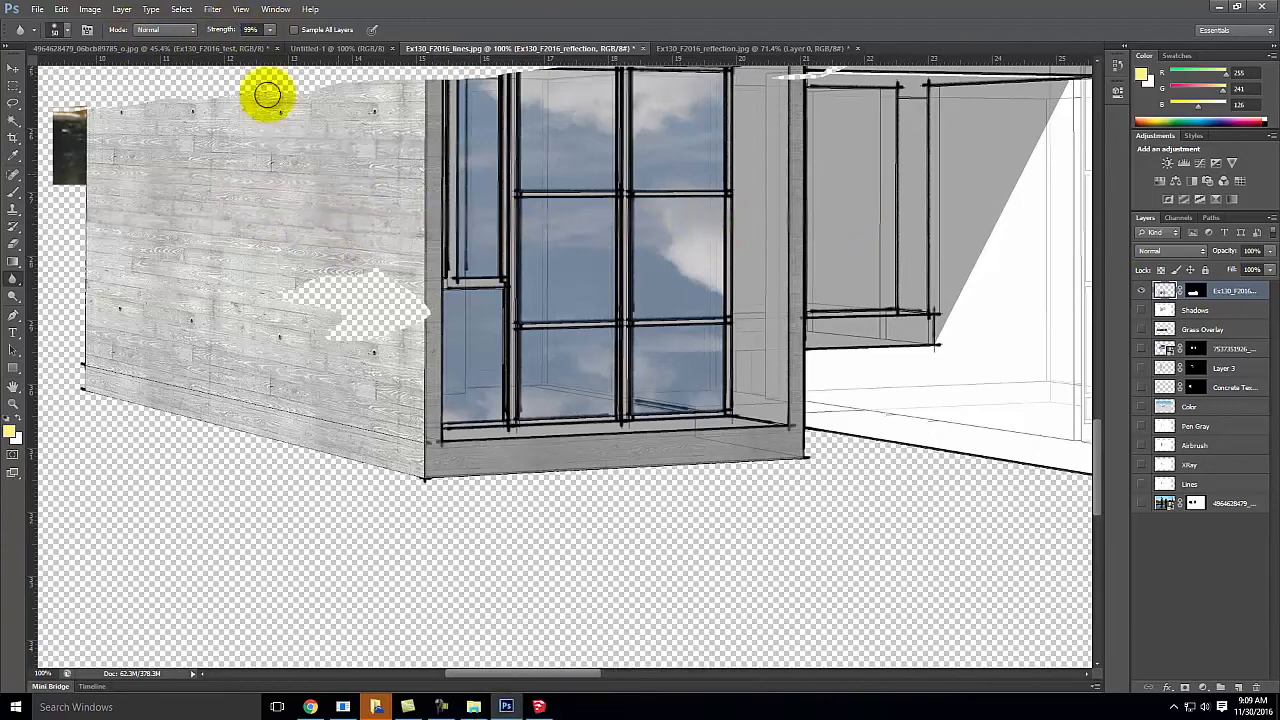
# - Enlarge the blur brush to 175 px and soften the walls, windows and lines across both reflected buildings
pyautogui.press(']')
pyautogui.press(']')
pyautogui.press(']')
pyautogui.press(']')
pyautogui.press(']')
pyautogui.press(']')
pyautogui.press(']')
pyautogui.press(']')
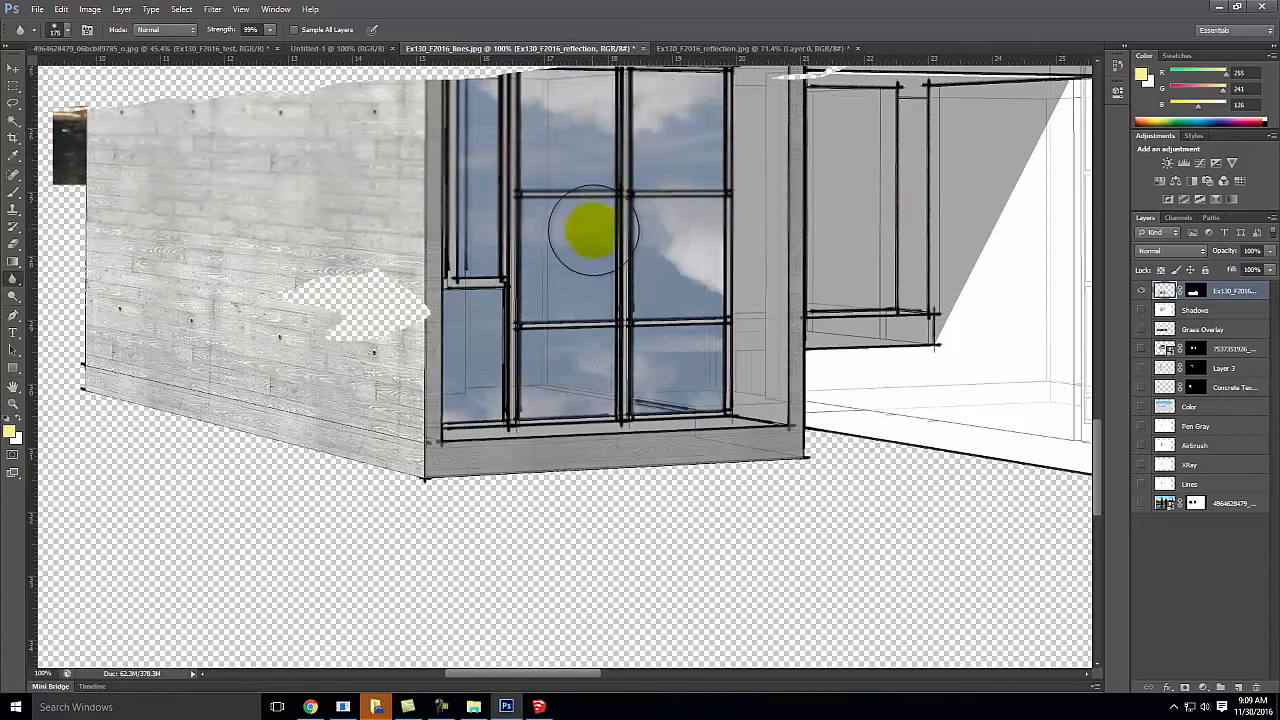
pyautogui.click(87, 280)
pyautogui.moveTo(689, 311)
pyautogui.mouseDown()
pyautogui.moveTo(60, 327)
pyautogui.moveTo(677, 366)
pyautogui.mouseUp()
pyautogui.moveTo(600, 405)
pyautogui.mouseDown()
pyautogui.moveTo(186, 401)
pyautogui.moveTo(54, 420)
pyautogui.mouseUp()
pyautogui.moveTo(103, 431); pyautogui.dragTo(985, 426)
pyautogui.moveTo(954, 423); pyautogui.dragTo(399, 400)
pyautogui.moveTo(348, 364); pyautogui.dragTo(1077, 334)
pyautogui.moveTo(994, 303)
pyautogui.mouseDown()
pyautogui.moveTo(466, 309)
pyautogui.moveTo(971, 260)
pyautogui.moveTo(1084, 265)
pyautogui.moveTo(569, 314)
pyautogui.moveTo(551, 277)
pyautogui.mouseUp()
pyautogui.press('space')
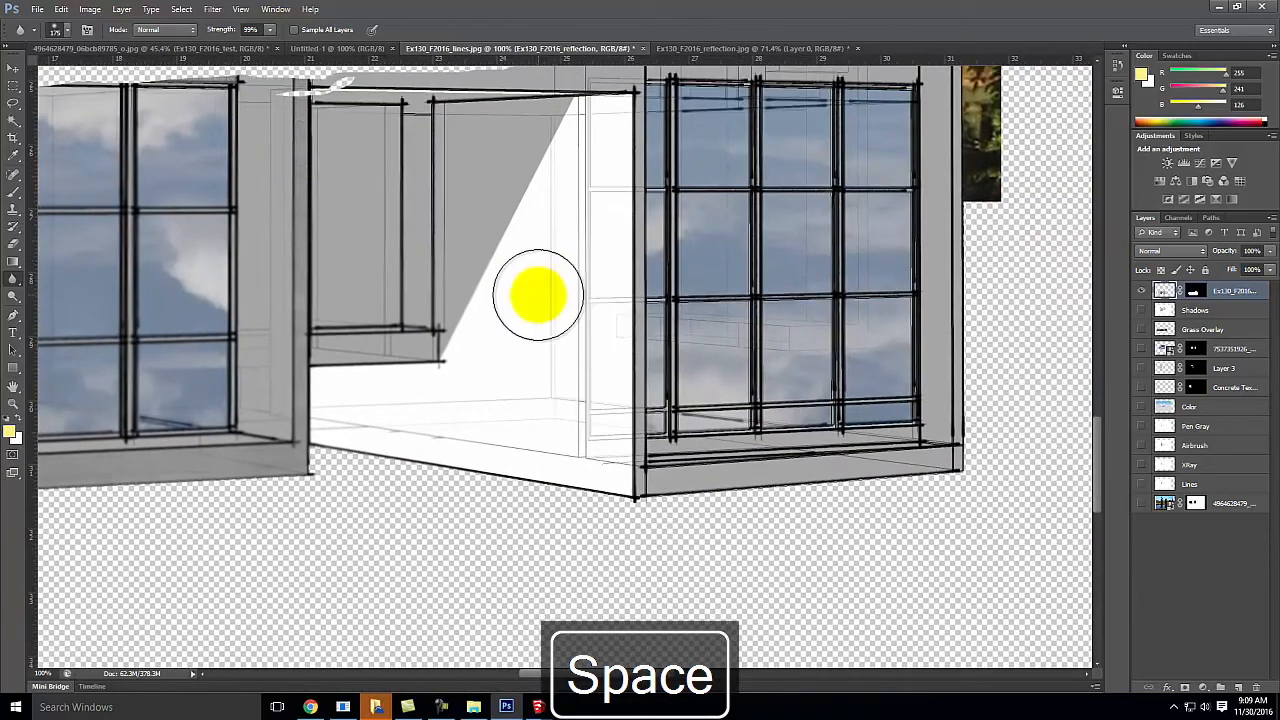
pyautogui.moveTo(249, 399)
pyautogui.mouseDown()
pyautogui.moveTo(1083, 426)
pyautogui.moveTo(349, 419)
pyautogui.moveTo(213, 379)
pyautogui.mouseUp()
pyautogui.moveTo(313, 356)
pyautogui.mouseDown()
pyautogui.moveTo(1058, 296)
pyautogui.moveTo(109, 280)
pyautogui.mouseUp()
pyautogui.moveTo(223, 251); pyautogui.dragTo(809, 234)
pyautogui.moveTo(1053, 170)
pyautogui.mouseDown()
pyautogui.moveTo(496, 179)
pyautogui.moveTo(150, 165)
pyautogui.mouseUp()
# - Mask out the leftover strip of trees beside the right-hand reflected building with a rectangular selection, then deselect
pyautogui.press('space')
pyautogui.moveTo(894, 129); pyautogui.dragTo(914, 309)
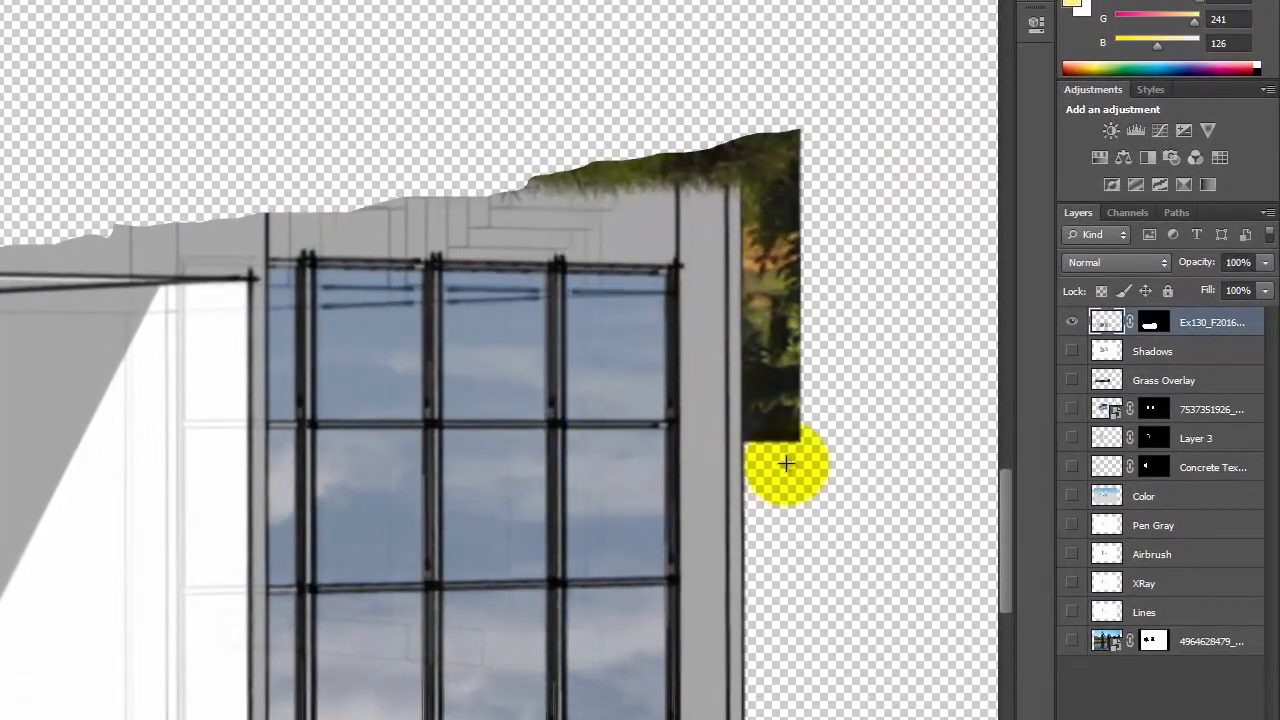
pyautogui.moveTo(744, 455); pyautogui.dragTo(863, 97)
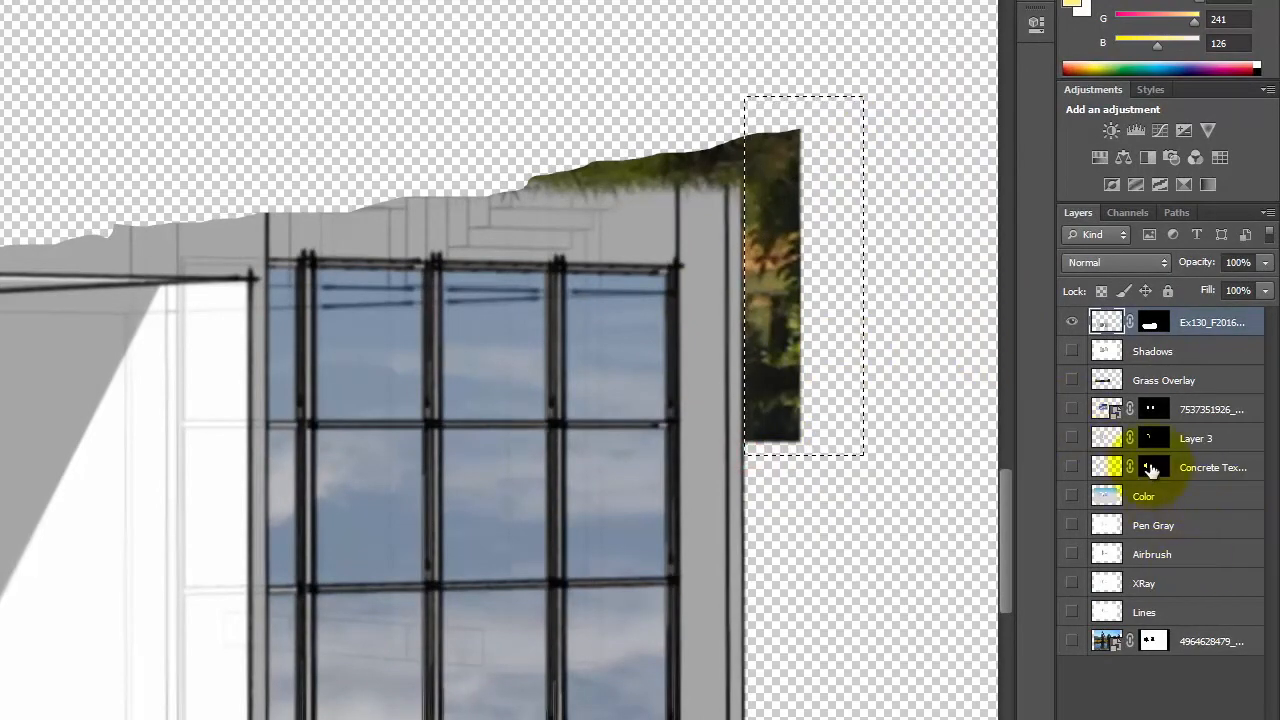
pyautogui.click(1150, 322)
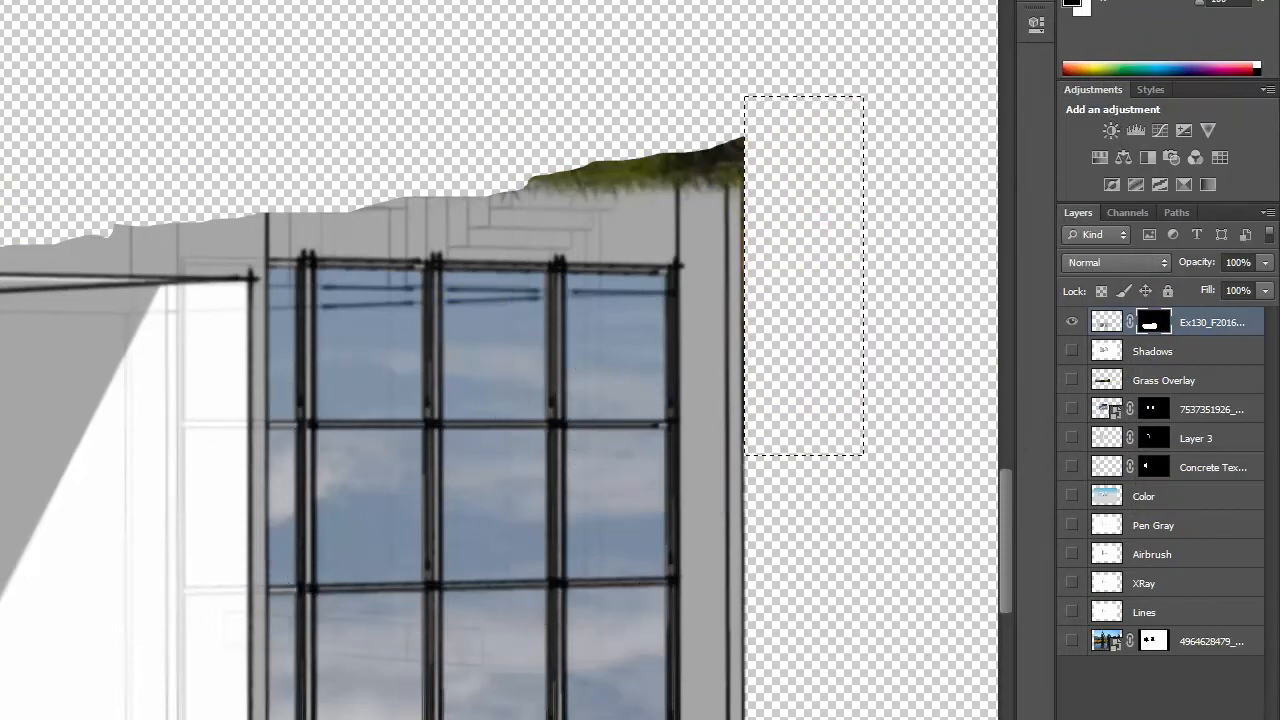
pyautogui.hotkey('ctrl', 'd')
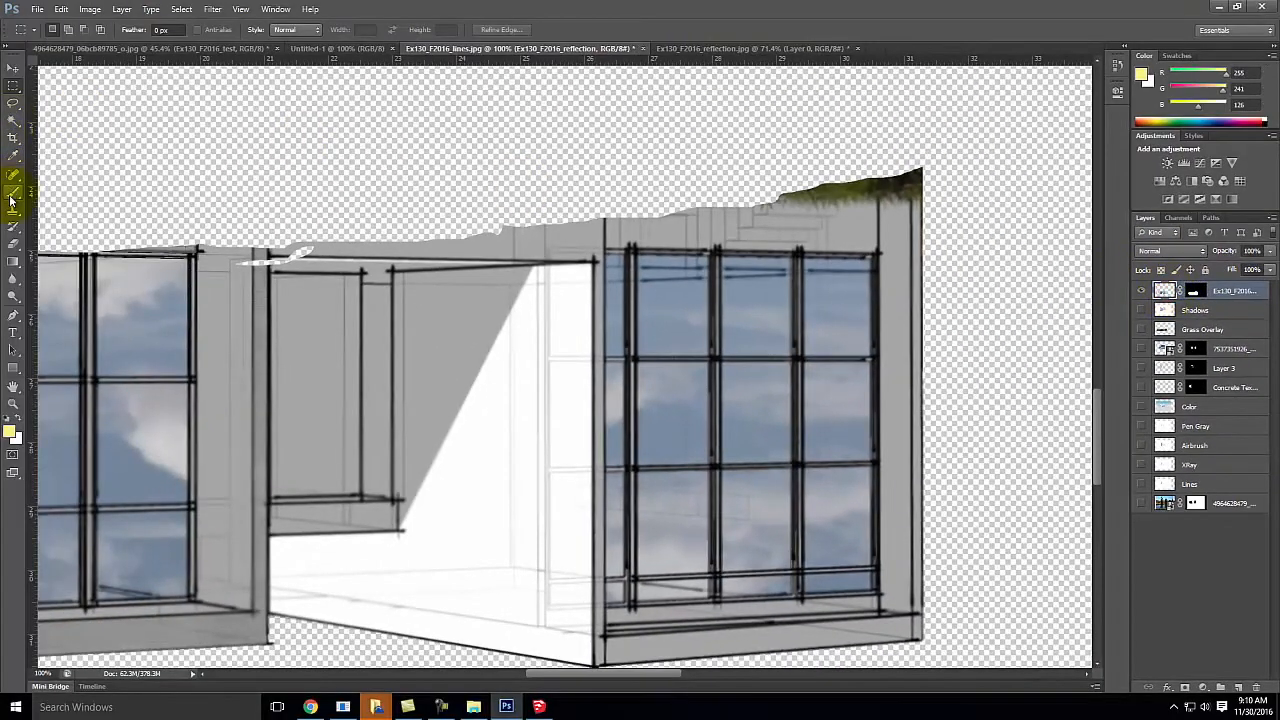
# - Return to the Blur tool and blur the right-hand reflected building and its white side wall again
pyautogui.click(13, 296)
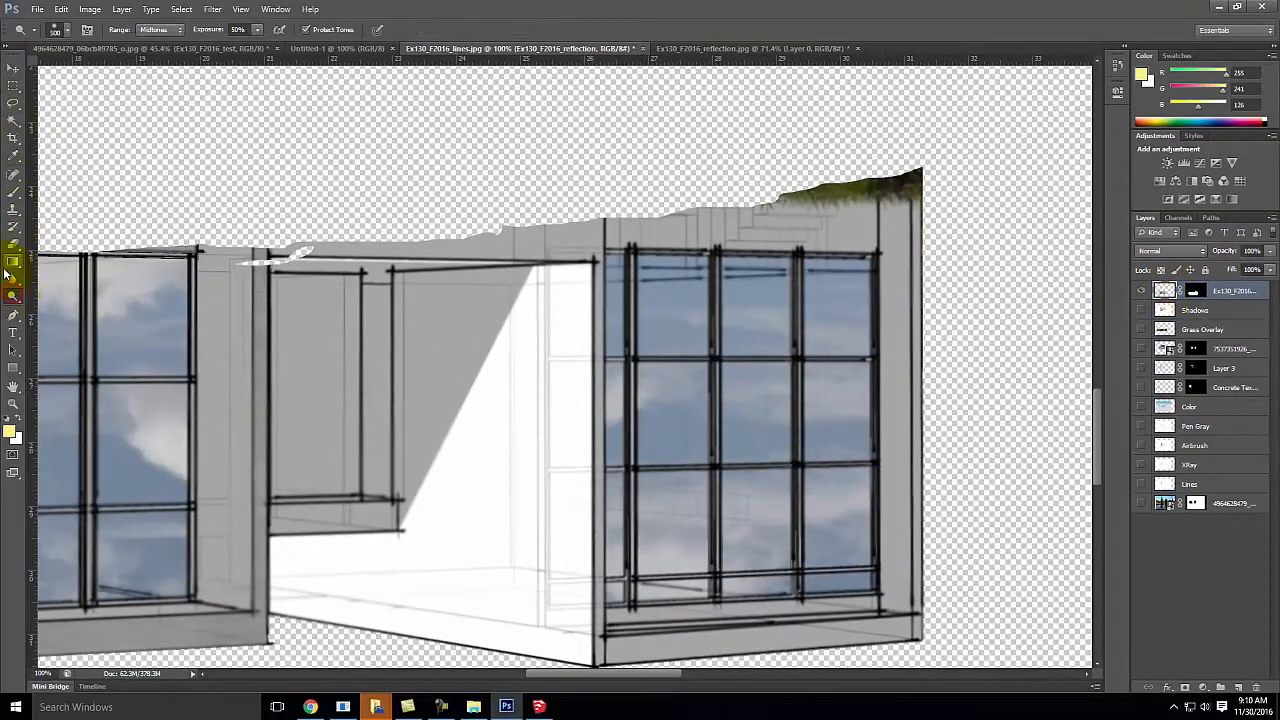
pyautogui.click(10, 280)
pyautogui.click(826, 226)
pyautogui.click(838, 204)
pyautogui.click(237, 247)
pyautogui.moveTo(220, 290); pyautogui.dragTo(905, 425)
pyautogui.moveTo(897, 448)
pyautogui.mouseDown()
pyautogui.moveTo(600, 459)
pyautogui.moveTo(220, 497)
pyautogui.mouseUp()
pyautogui.moveTo(278, 522)
pyautogui.mouseDown()
pyautogui.moveTo(531, 561)
pyautogui.moveTo(1008, 576)
pyautogui.mouseUp()
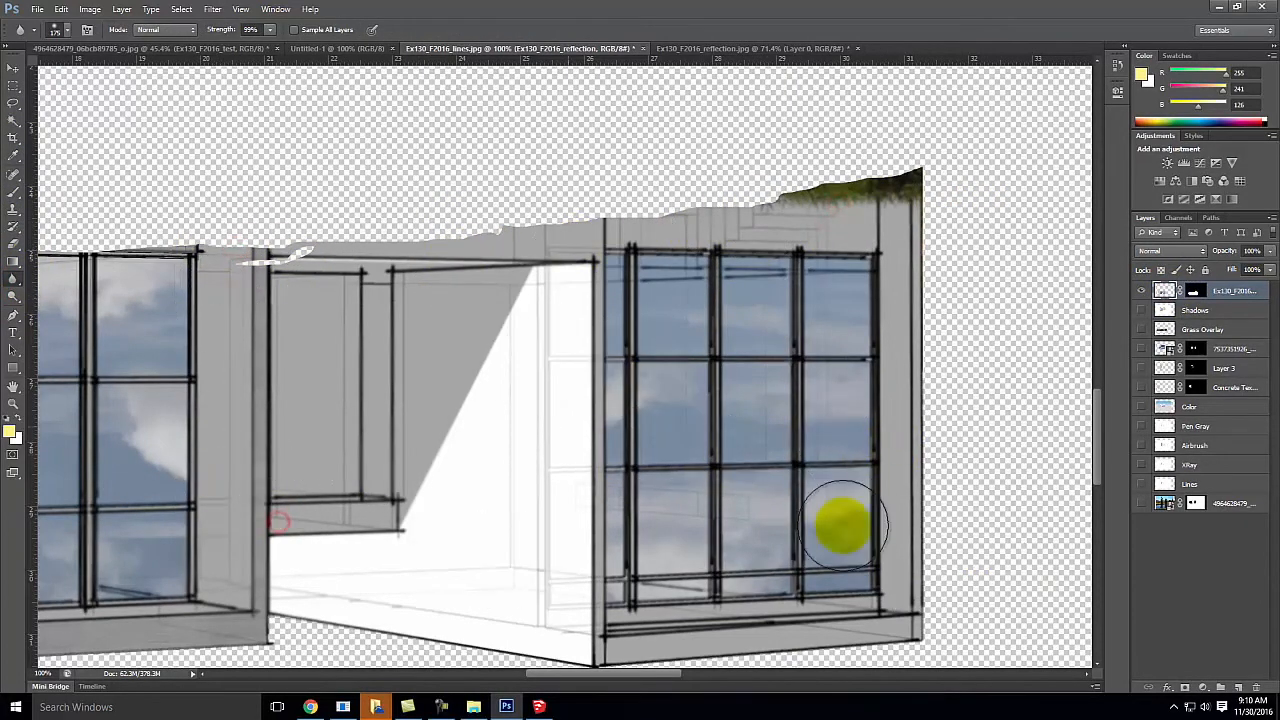
# - Switch to the Smudge tool and, enlarging the brush to 25 px, smudge sideways ripples into the right-hand reflected building's window frames and edges
pyautogui.click(17, 286)
pyautogui.click(60, 301)
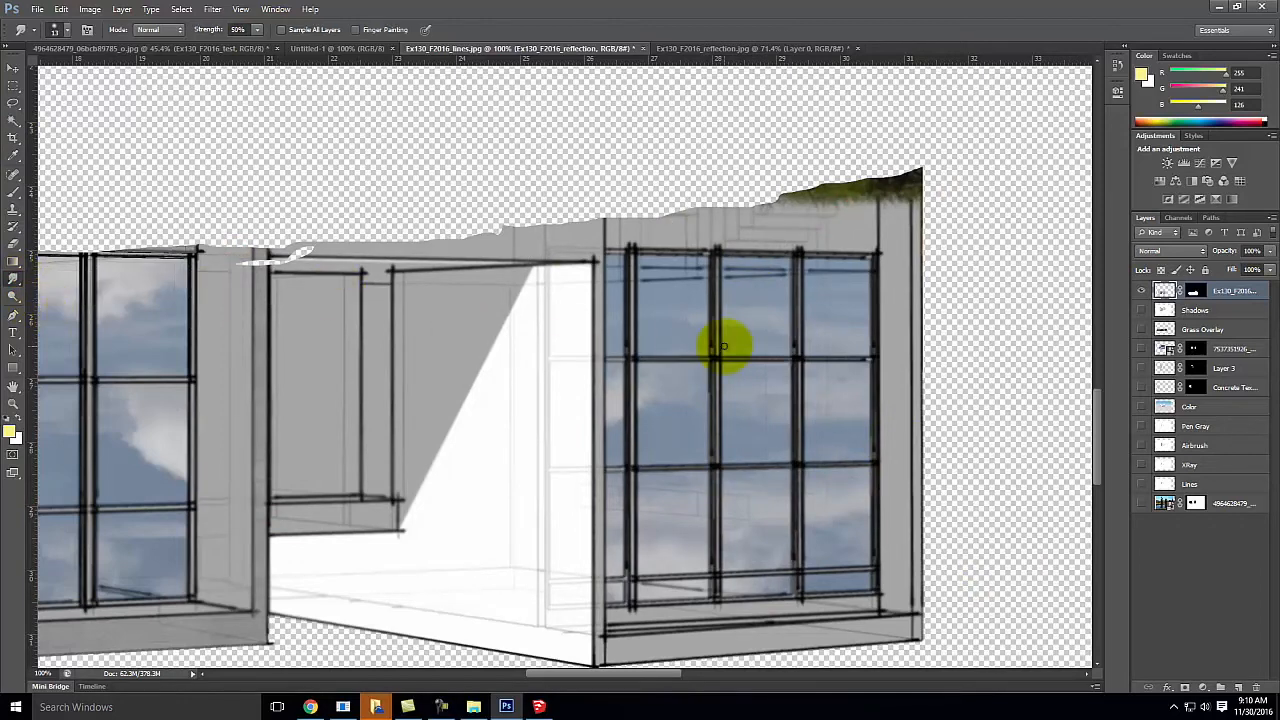
pyautogui.moveTo(966, 297)
pyautogui.mouseDown()
pyautogui.moveTo(609, 303)
pyautogui.moveTo(822, 307)
pyautogui.mouseUp()
pyautogui.moveTo(901, 243); pyautogui.dragTo(840, 245)
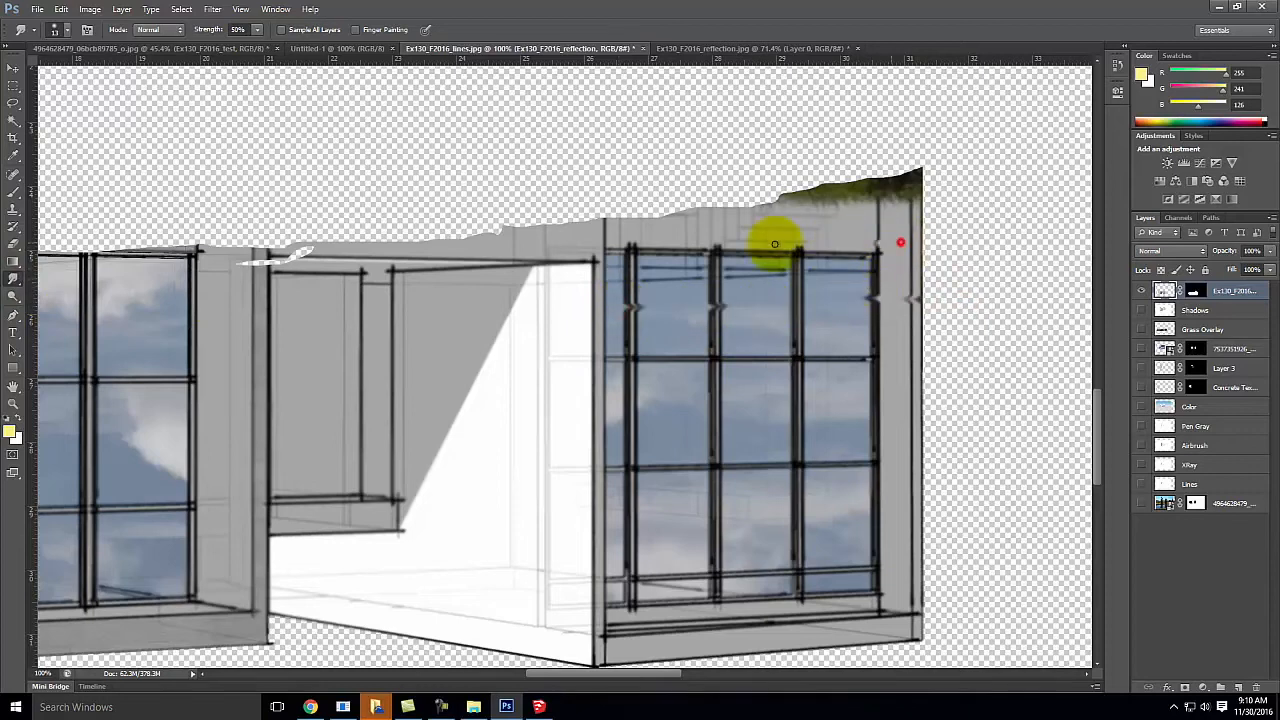
pyautogui.press('[')
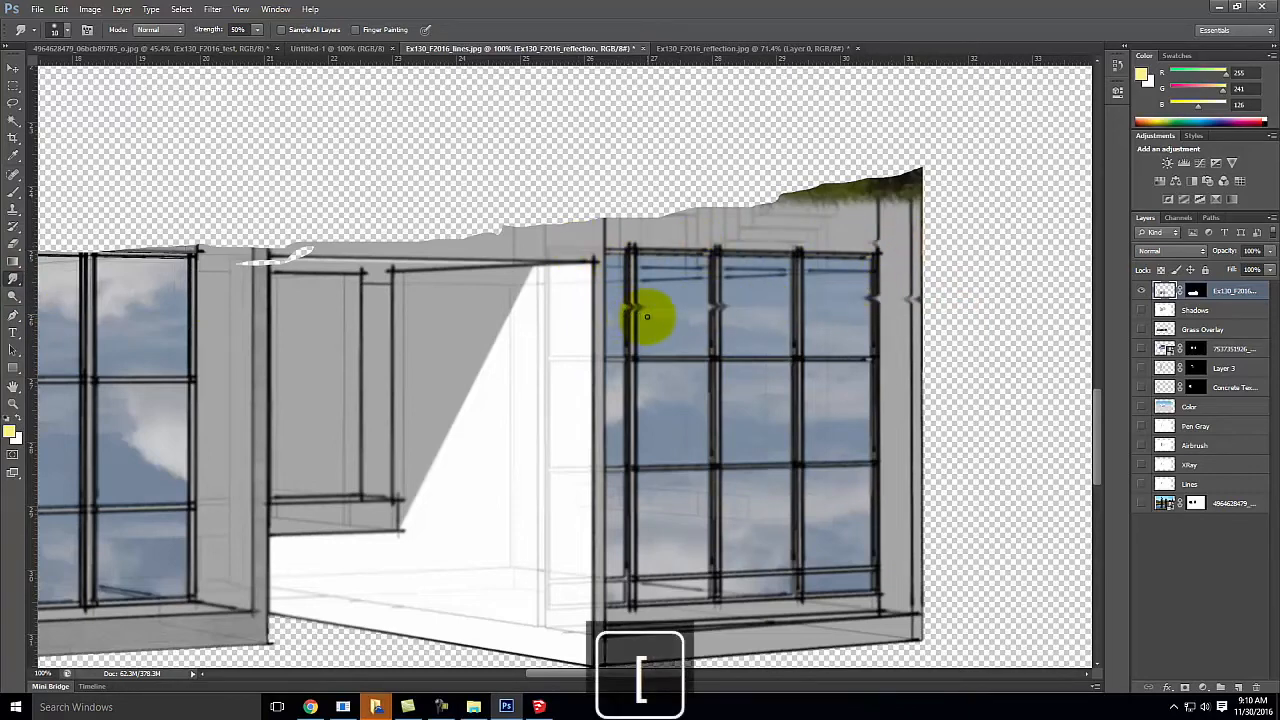
pyautogui.press(']')
pyautogui.moveTo(634, 343)
pyautogui.mouseDown()
pyautogui.moveTo(894, 354)
pyautogui.moveTo(768, 430)
pyautogui.mouseUp()
pyautogui.moveTo(557, 406)
pyautogui.mouseDown()
pyautogui.moveTo(688, 403)
pyautogui.moveTo(720, 434)
pyautogui.mouseUp()
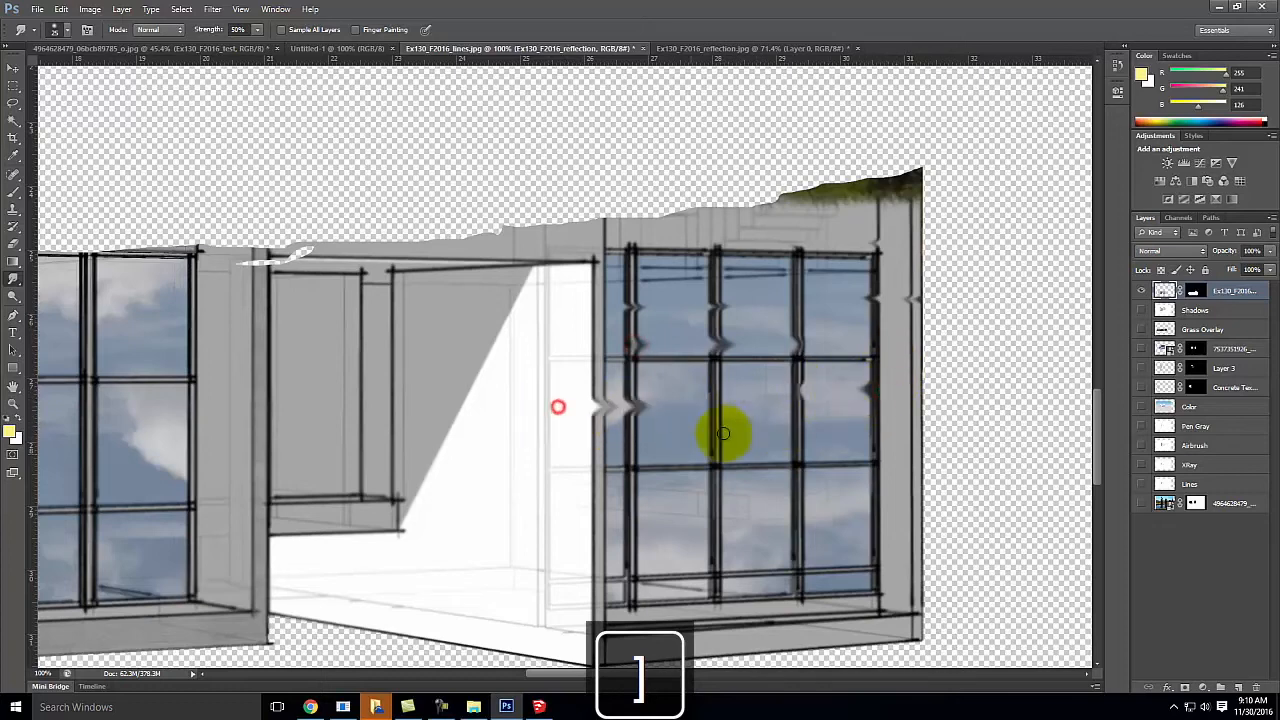
pyautogui.moveTo(777, 223); pyautogui.dragTo(914, 240)
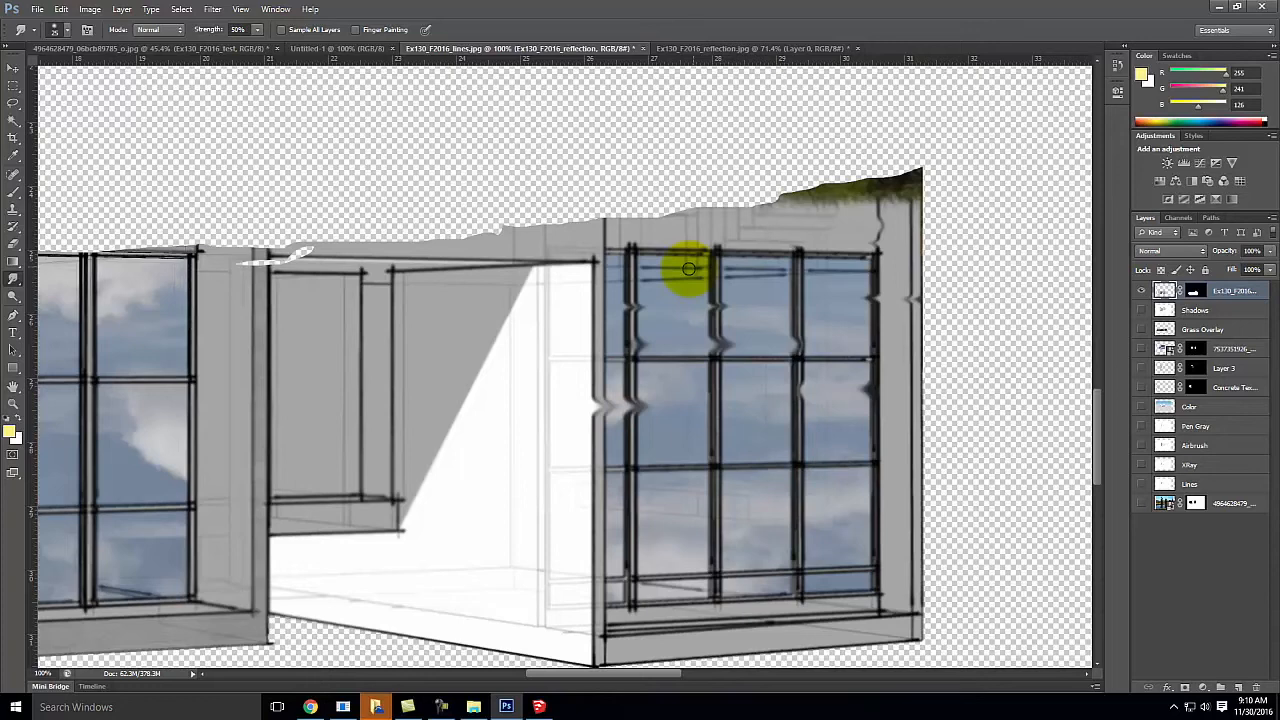
# - Smudge short horizontal ripples into the window mullions and wall edges of the left-hand reflected building
pyautogui.hotkey('ctrl', '-')
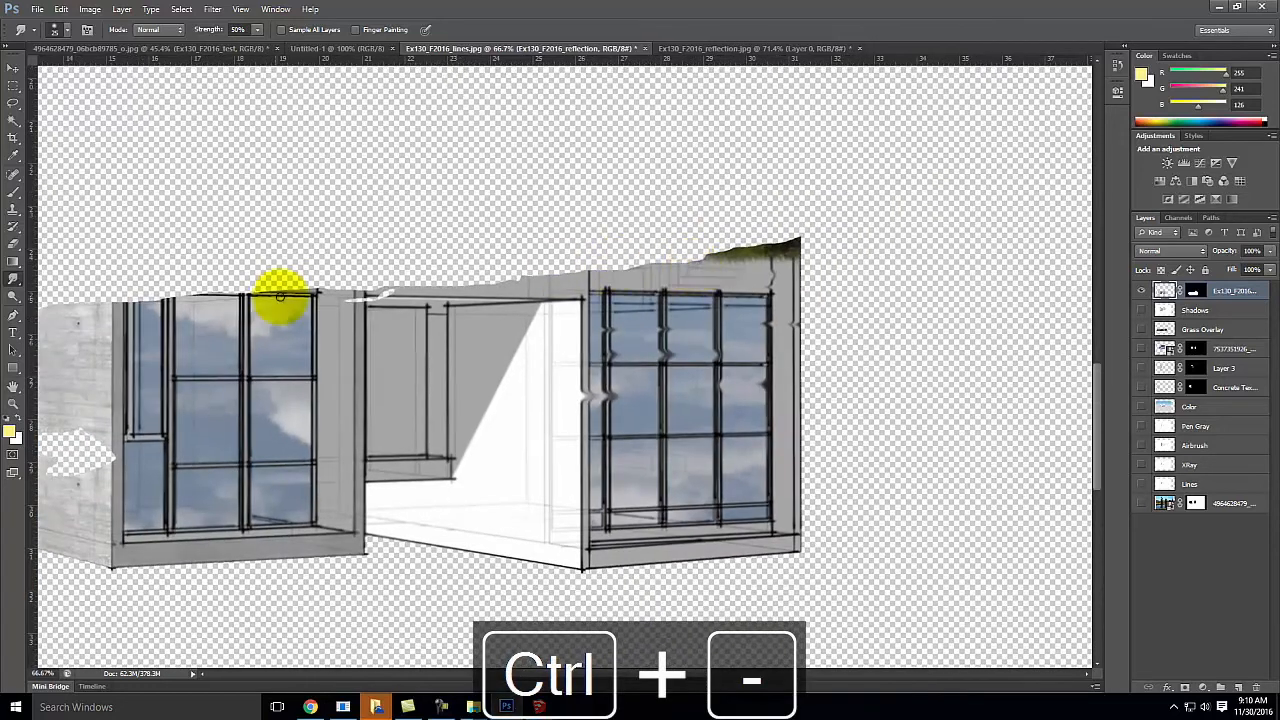
pyautogui.moveTo(263, 340)
pyautogui.mouseDown()
pyautogui.moveTo(386, 374)
pyautogui.moveTo(220, 369)
pyautogui.mouseUp()
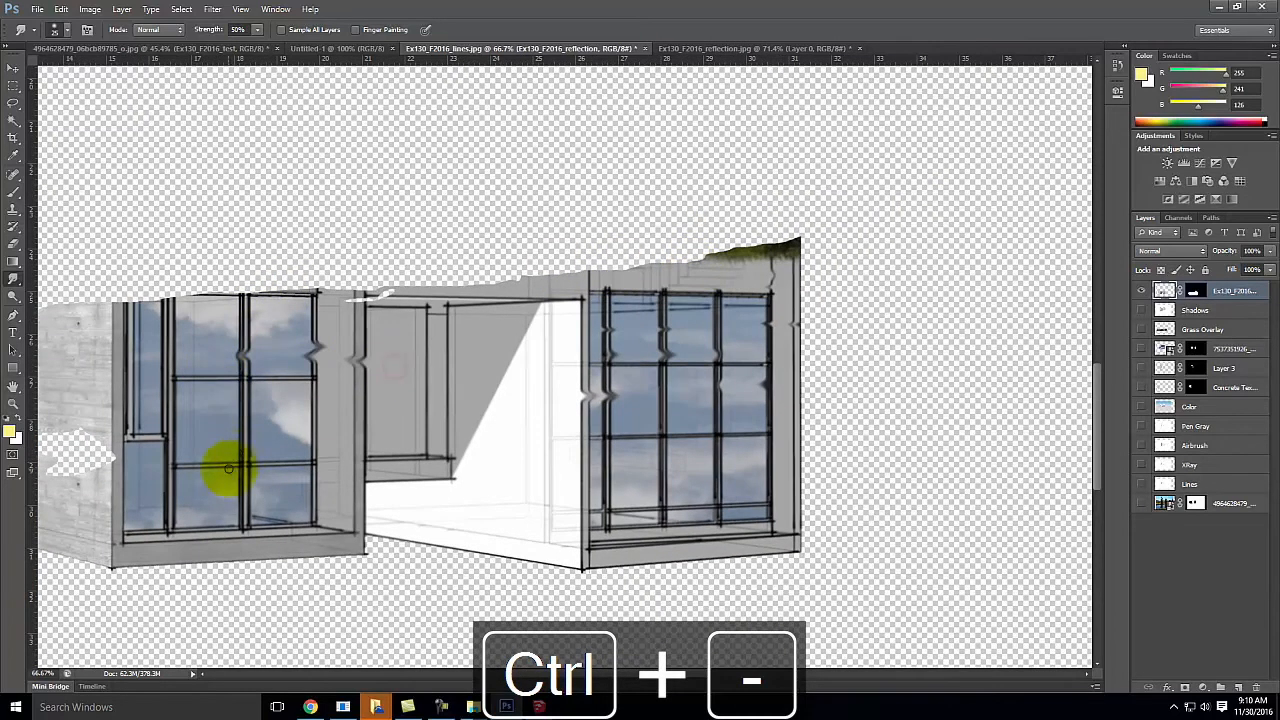
pyautogui.moveTo(211, 454); pyautogui.dragTo(283, 458)
pyautogui.moveTo(395, 440); pyautogui.dragTo(306, 438)
pyautogui.moveTo(421, 498); pyautogui.dragTo(316, 495)
pyautogui.moveTo(95, 503); pyautogui.dragTo(140, 495)
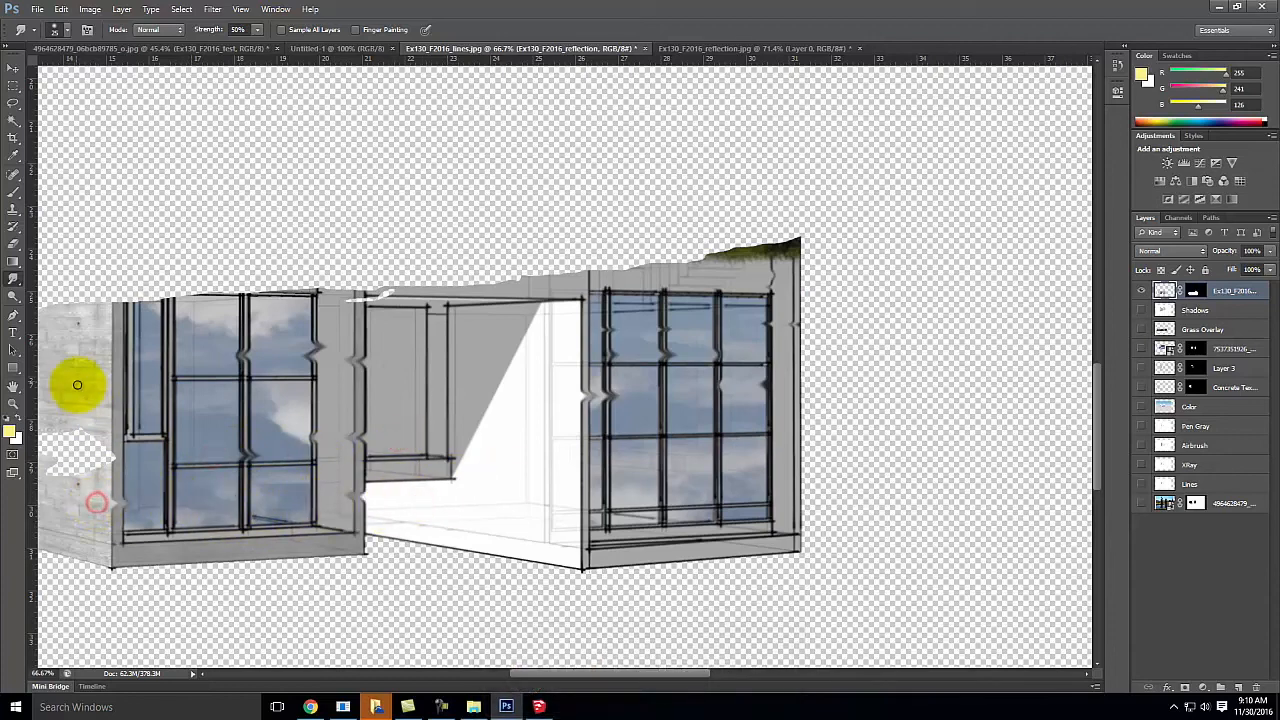
# - Enlarge the smudge brush to 50 px and pull wider ripples across the walls, window frames and lower edge of the reflected buildings
pyautogui.press(']')
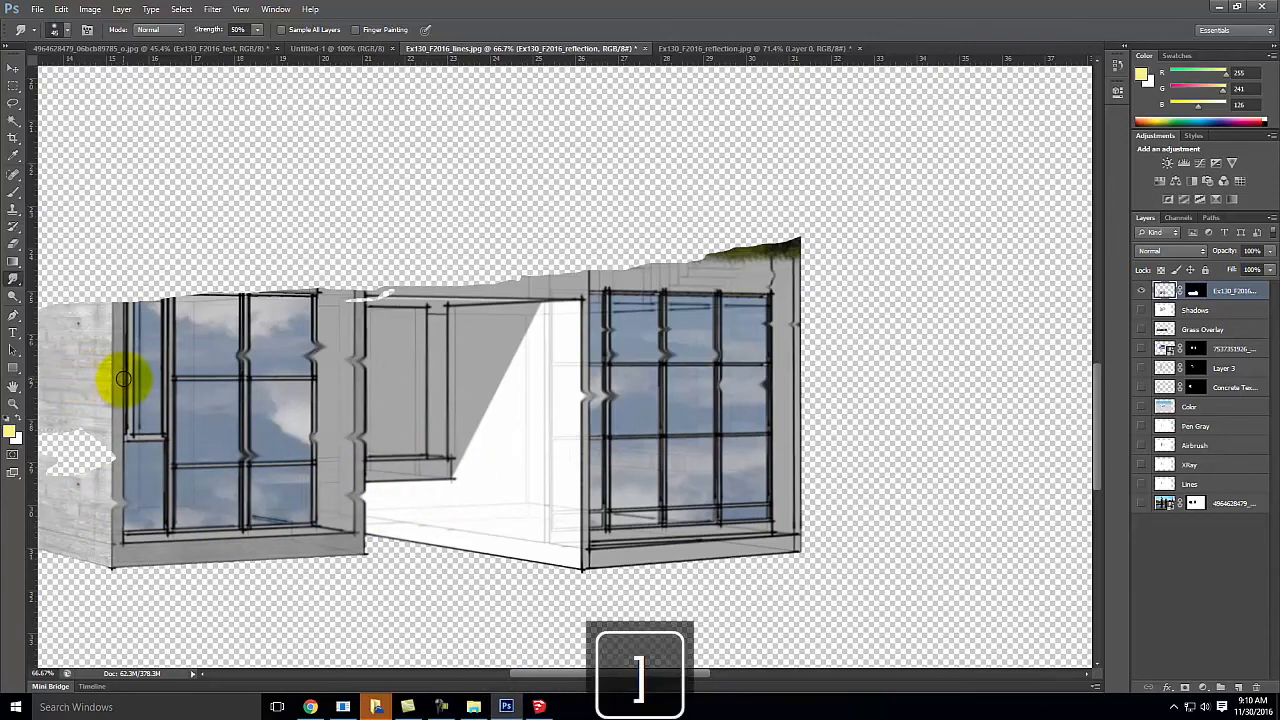
pyautogui.press(']')
pyautogui.moveTo(91, 362); pyautogui.dragTo(197, 354)
pyautogui.moveTo(112, 457); pyautogui.dragTo(212, 443)
pyautogui.moveTo(487, 442); pyautogui.dragTo(446, 438)
pyautogui.moveTo(561, 357)
pyautogui.mouseDown()
pyautogui.moveTo(327, 365)
pyautogui.moveTo(416, 317)
pyautogui.moveTo(500, 318)
pyautogui.mouseUp()
pyautogui.moveTo(361, 476); pyautogui.dragTo(420, 467)
pyautogui.moveTo(554, 511); pyautogui.dragTo(643, 502)
pyautogui.moveTo(775, 479); pyautogui.dragTo(728, 480)
pyautogui.moveTo(826, 420); pyautogui.dragTo(791, 420)
pyautogui.moveTo(806, 291); pyautogui.dragTo(738, 299)
pyautogui.moveTo(99, 322); pyautogui.dragTo(150, 326)
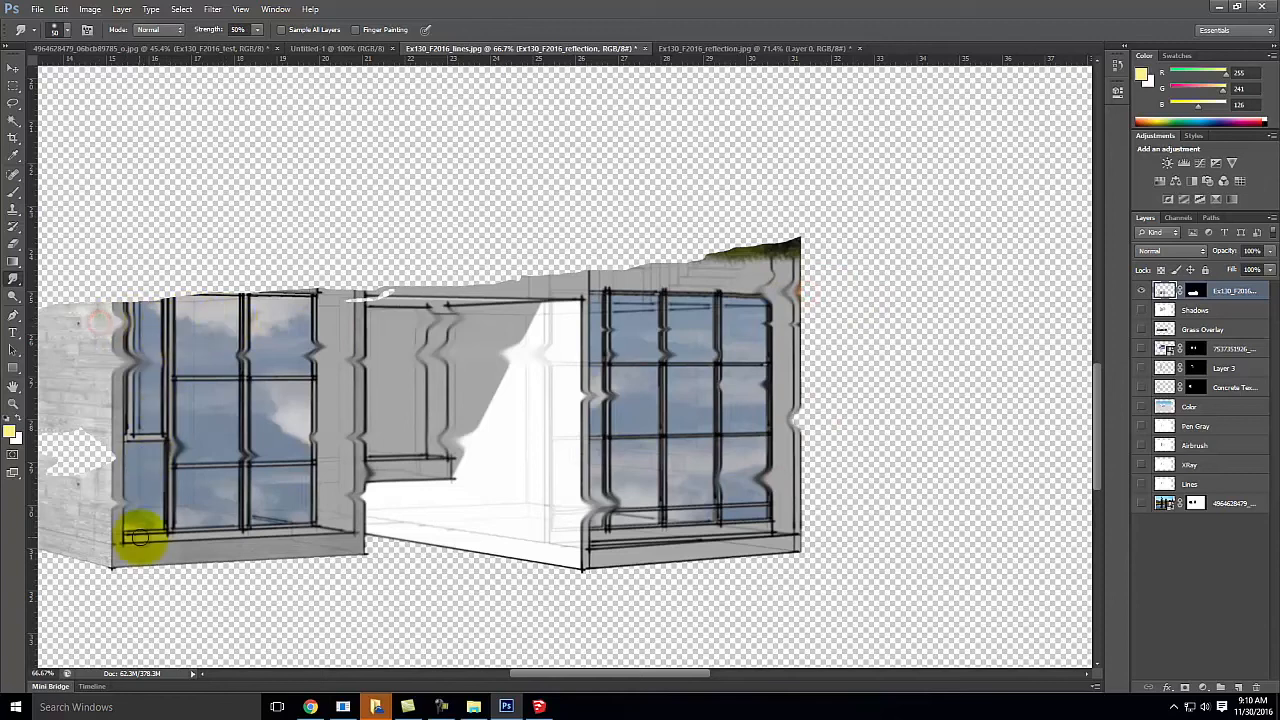
pyautogui.moveTo(374, 552)
pyautogui.mouseDown()
pyautogui.moveTo(130, 560)
pyautogui.moveTo(197, 557)
pyautogui.mouseUp()
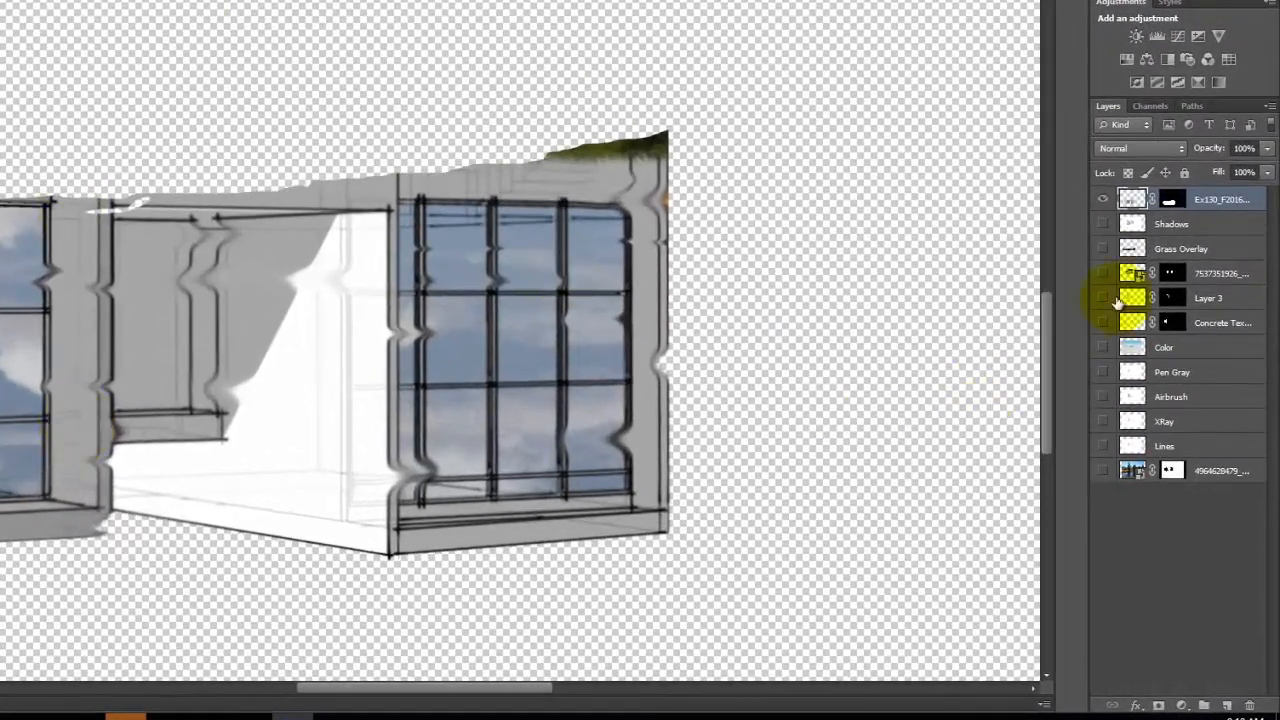
# - Lower the reflection layer's opacity to 55% and make all the other layers except Color visible again
pyautogui.click(1269, 149)
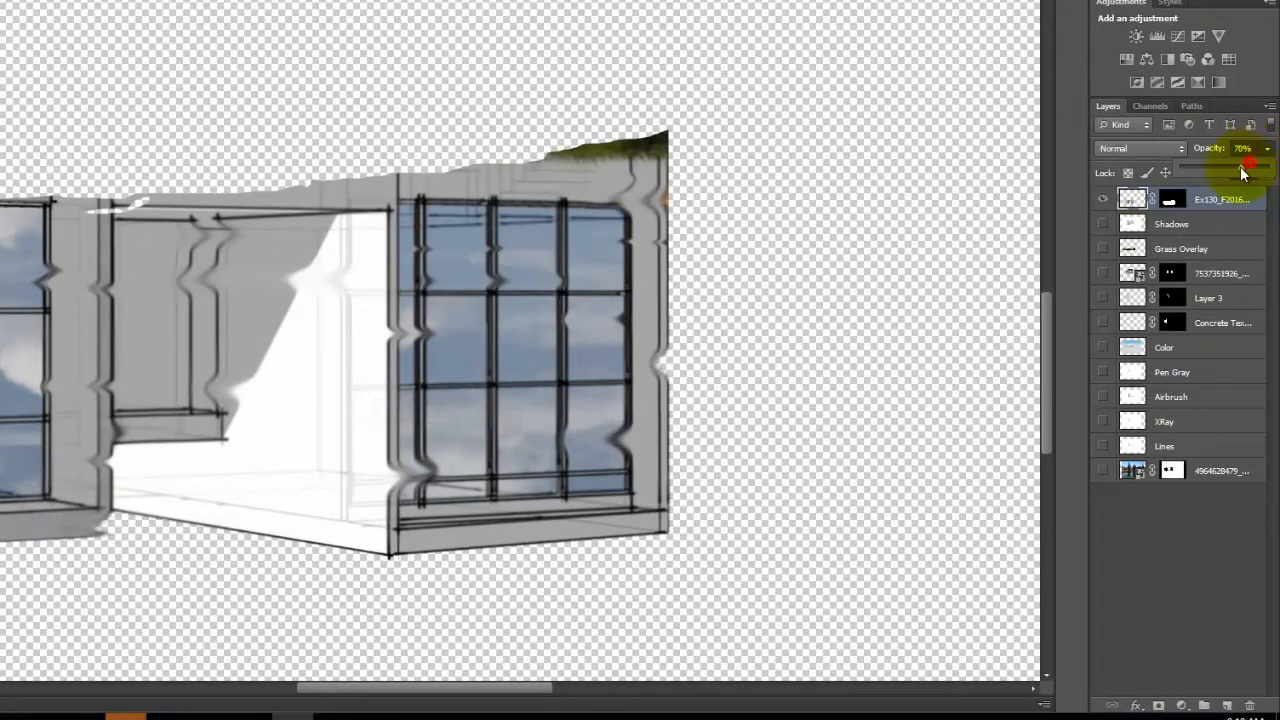
pyautogui.moveTo(1243, 173); pyautogui.dragTo(1238, 173)
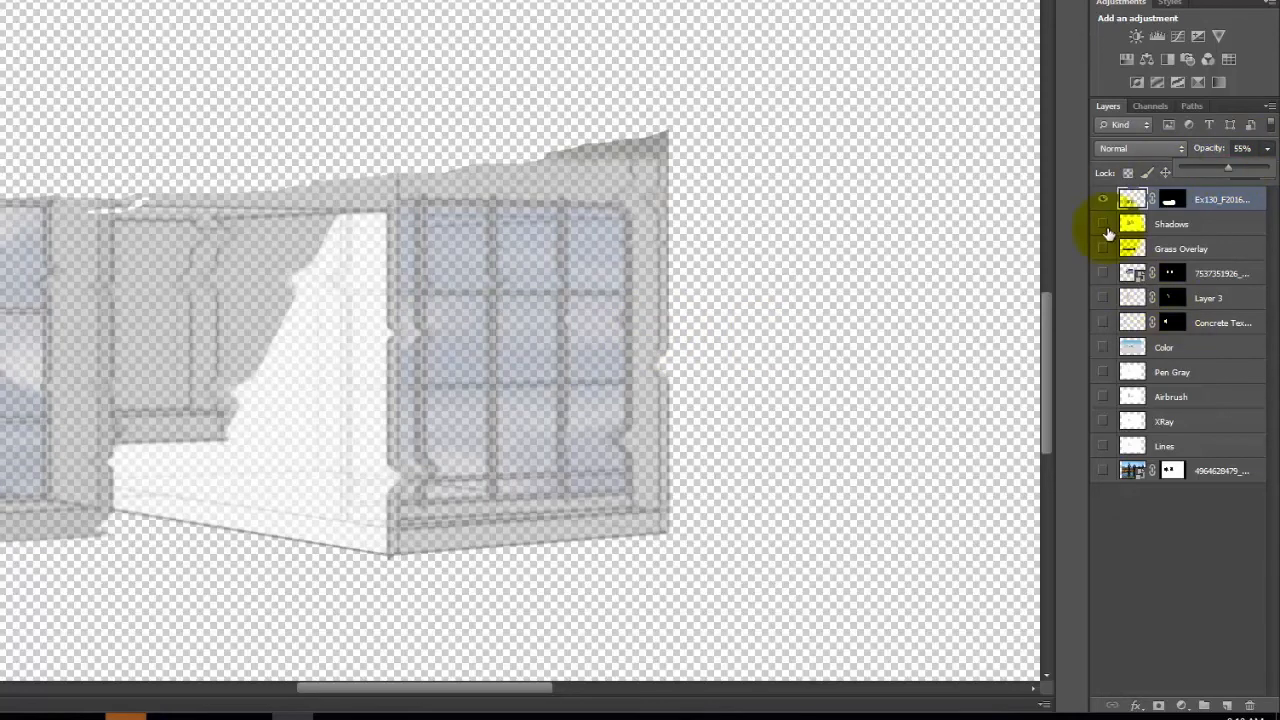
pyautogui.moveTo(1103, 226); pyautogui.dragTo(1104, 424)
pyautogui.click(1103, 471)
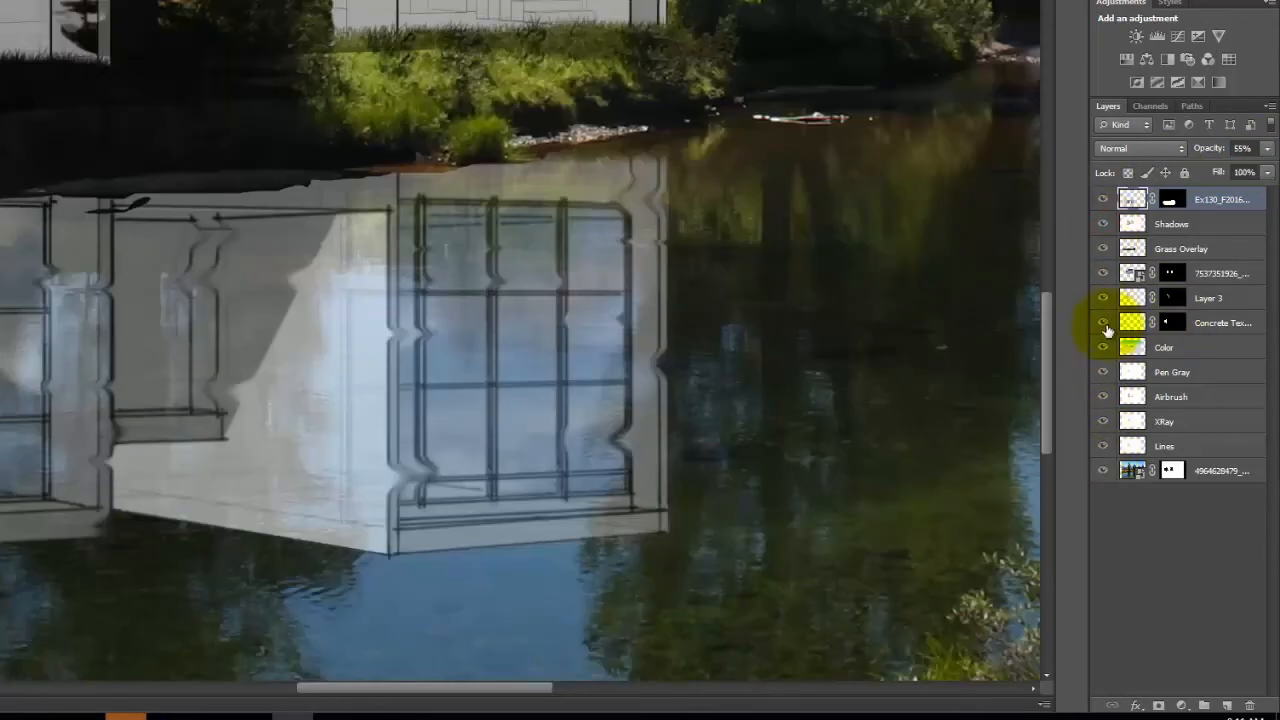
pyautogui.click(1101, 346)
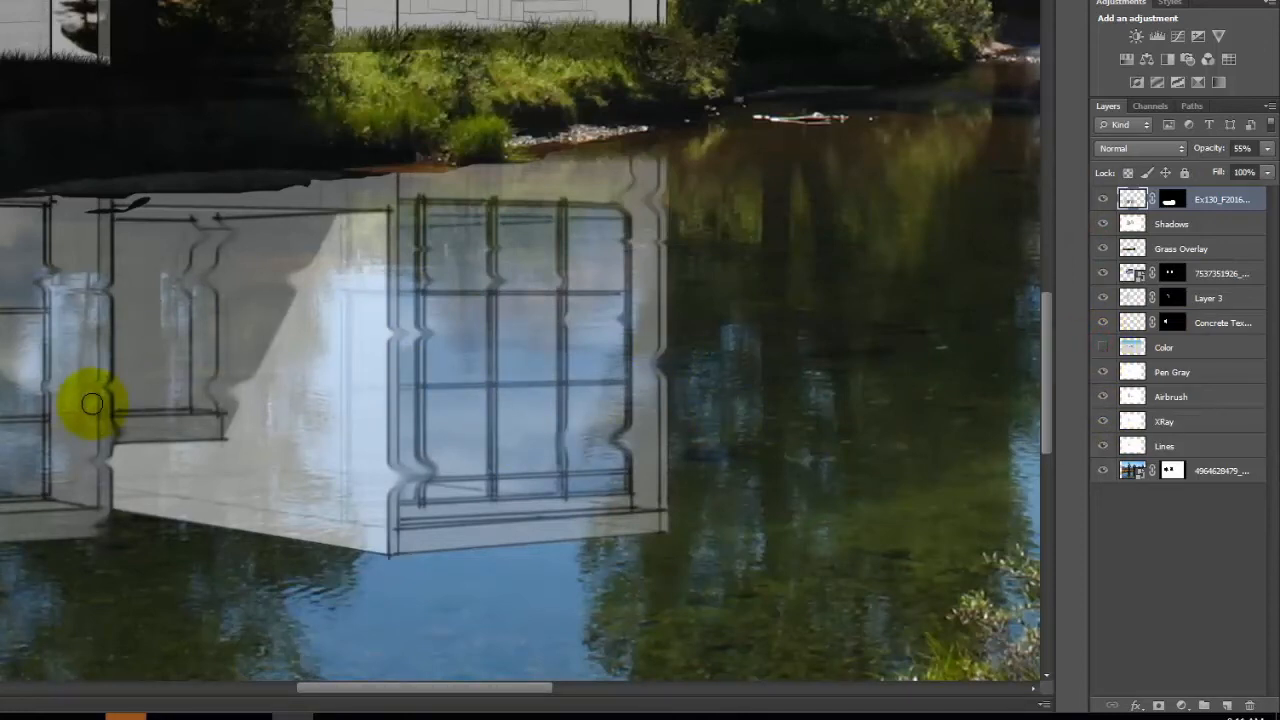
# - Reduce the opacity of the reflection layer further to 35%
pyautogui.press('space')
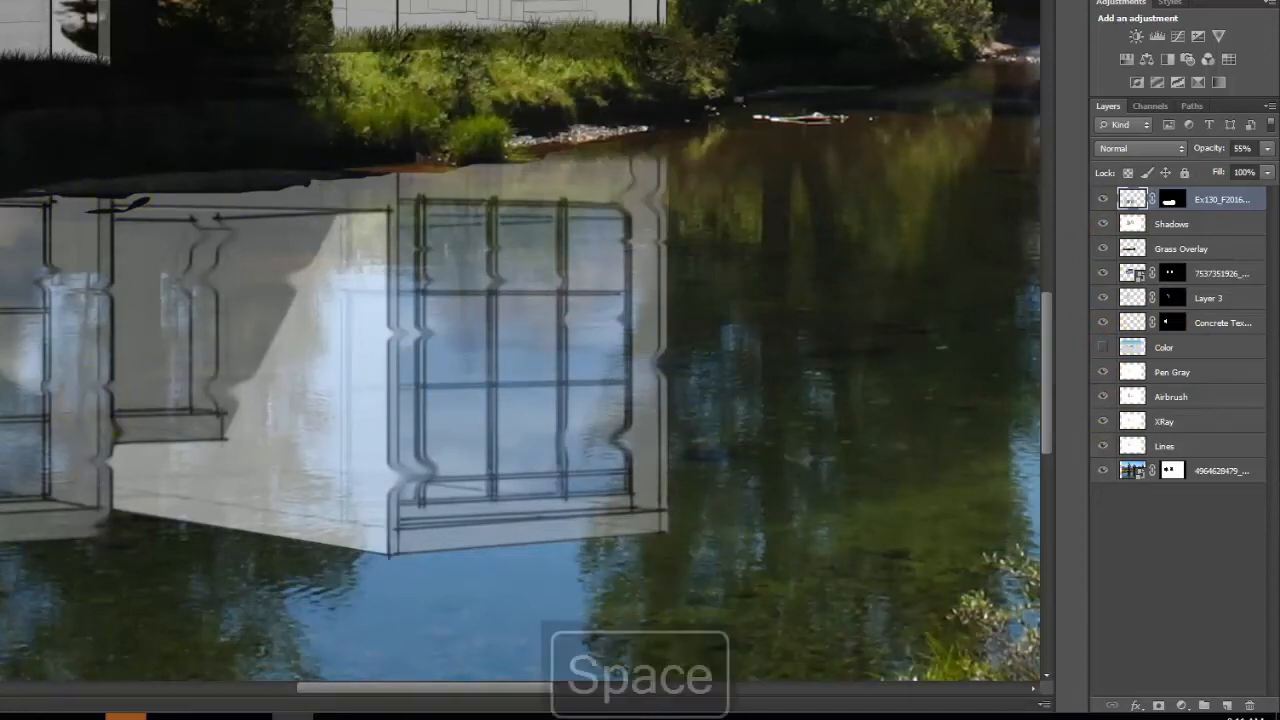
pyautogui.moveTo(49, 263); pyautogui.dragTo(325, 230)
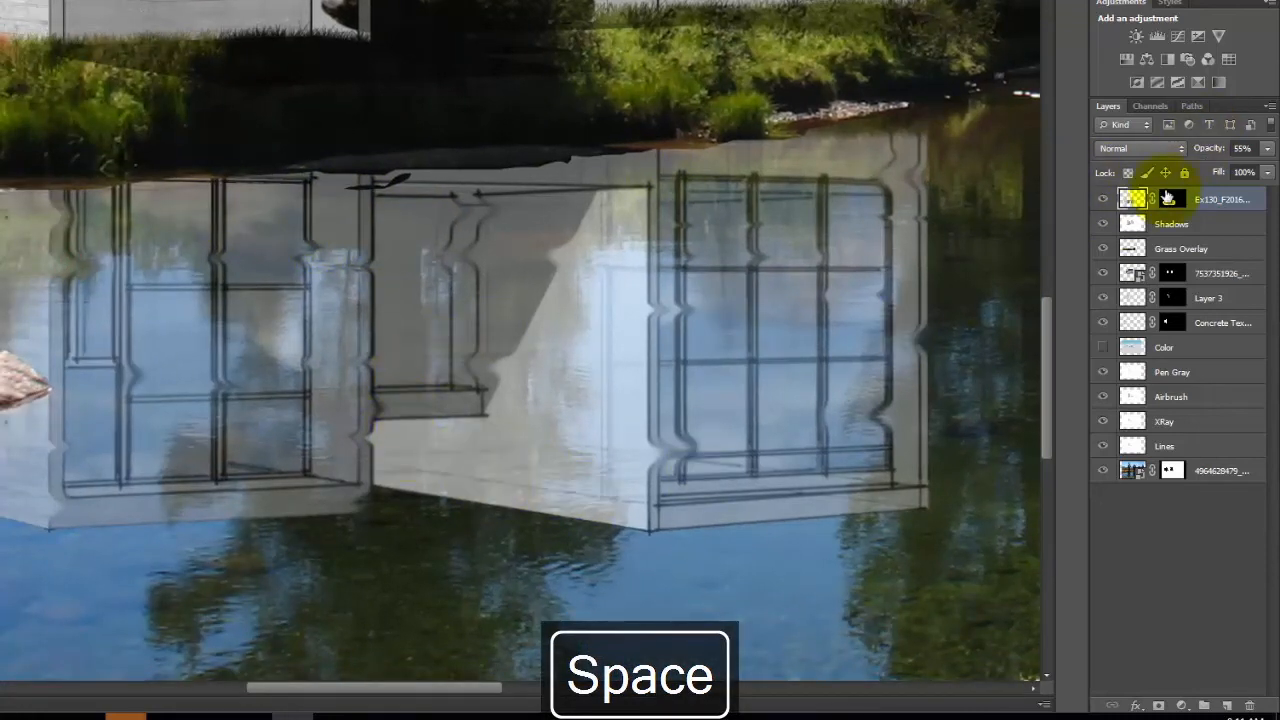
pyautogui.click(1265, 149)
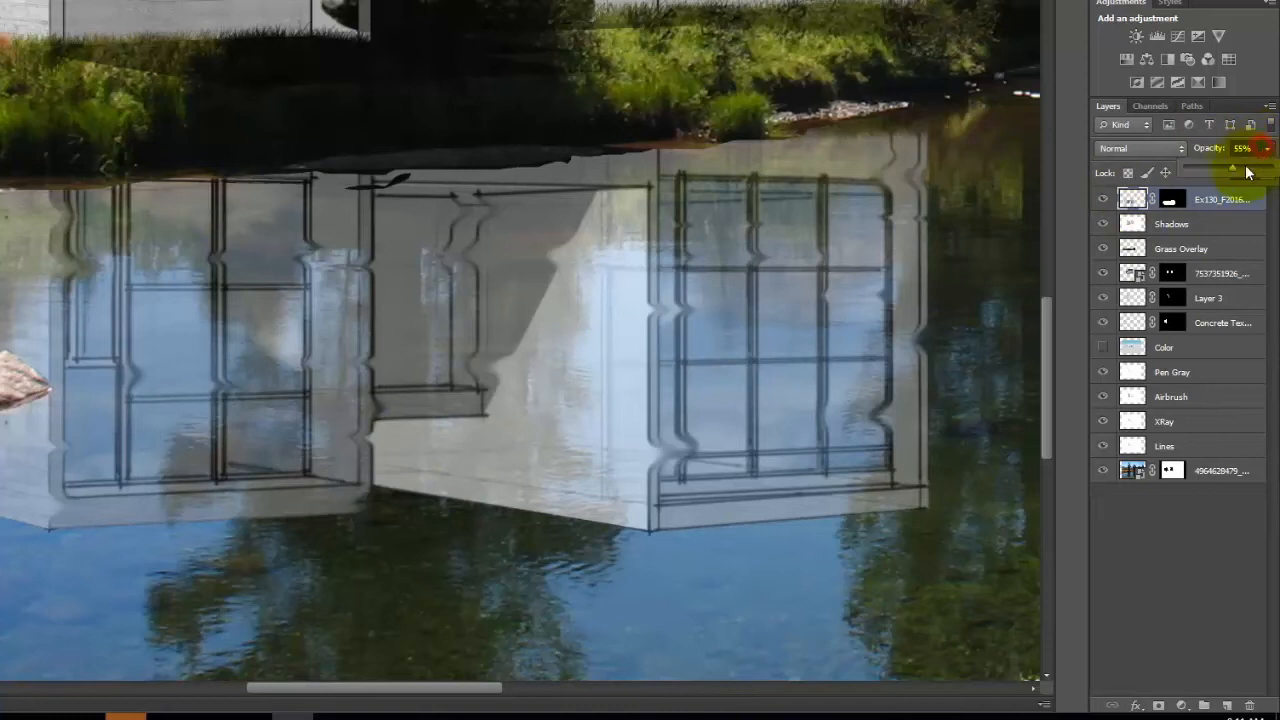
pyautogui.moveTo(1224, 171); pyautogui.dragTo(1214, 172)
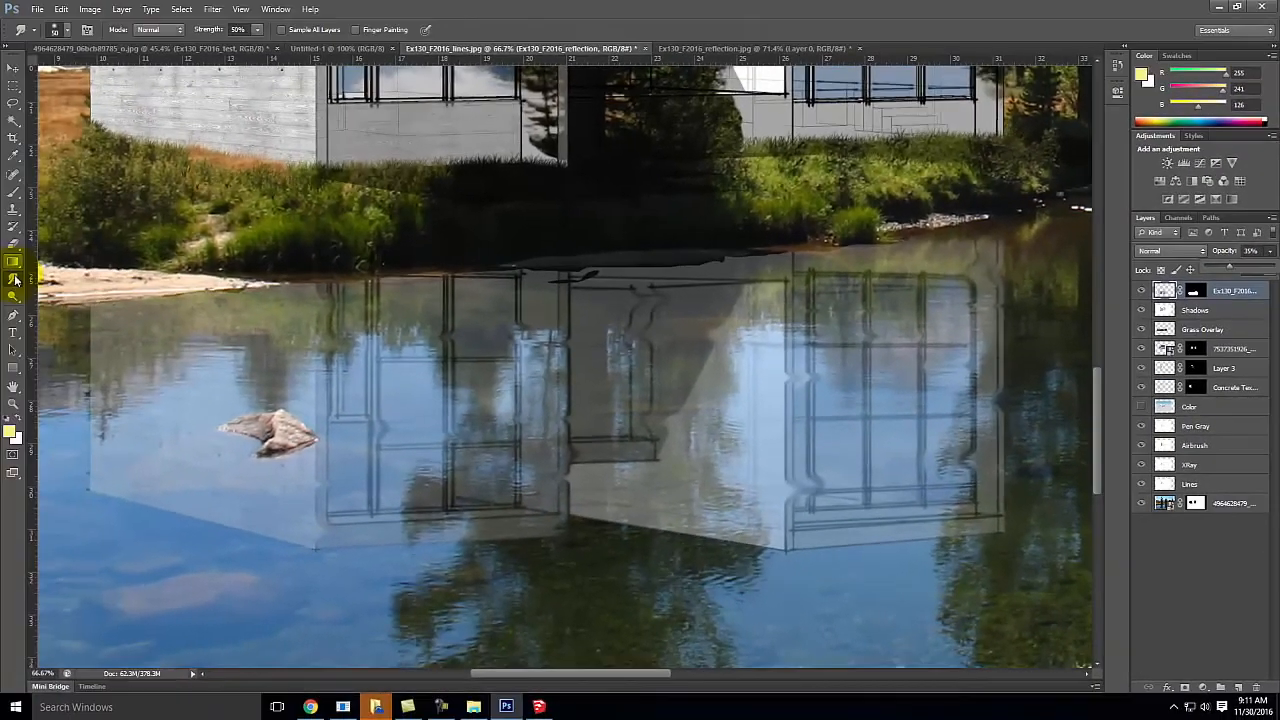
# - Return to the Smudge tool at 30 px and ripple the left-hand reflection's concrete wall, outer edges and window frames
pyautogui.click(13, 277)
pyautogui.press('[')
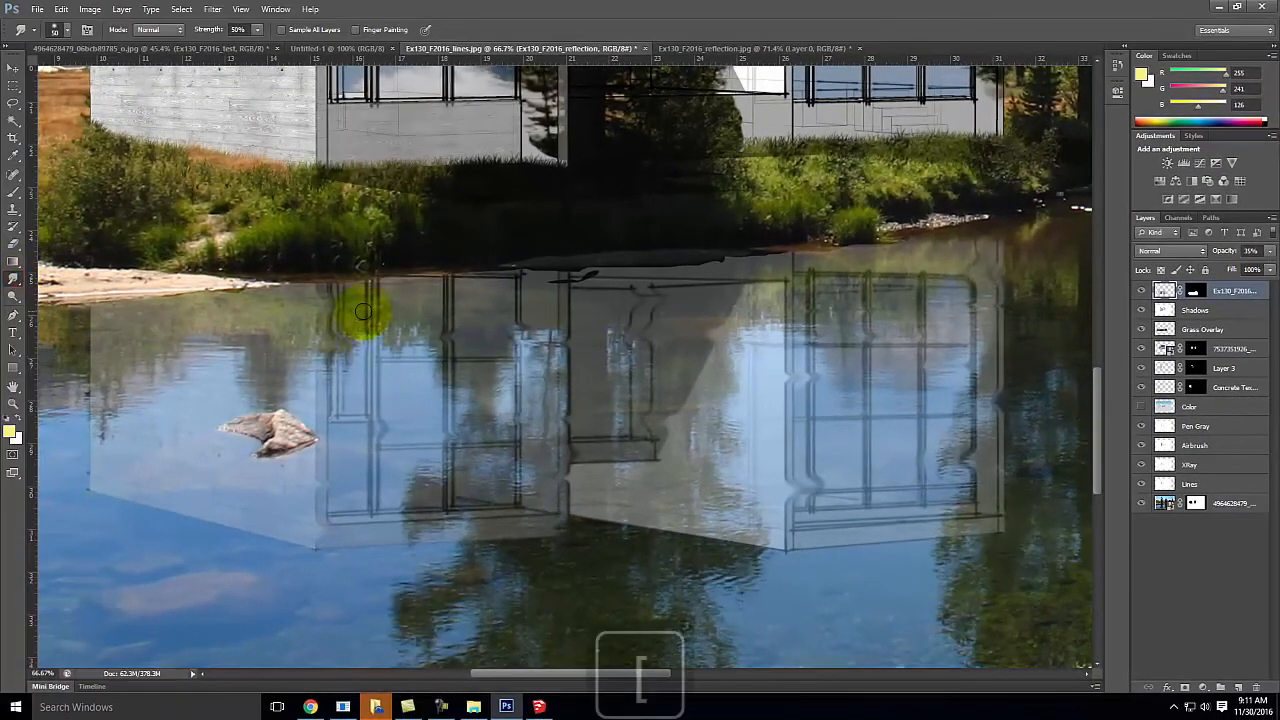
pyautogui.press('[')
pyautogui.moveTo(157, 380); pyautogui.dragTo(260, 383)
pyautogui.moveTo(190, 354)
pyautogui.mouseDown()
pyautogui.moveTo(136, 354)
pyautogui.moveTo(145, 377)
pyautogui.mouseUp()
pyautogui.moveTo(77, 410); pyautogui.dragTo(164, 409)
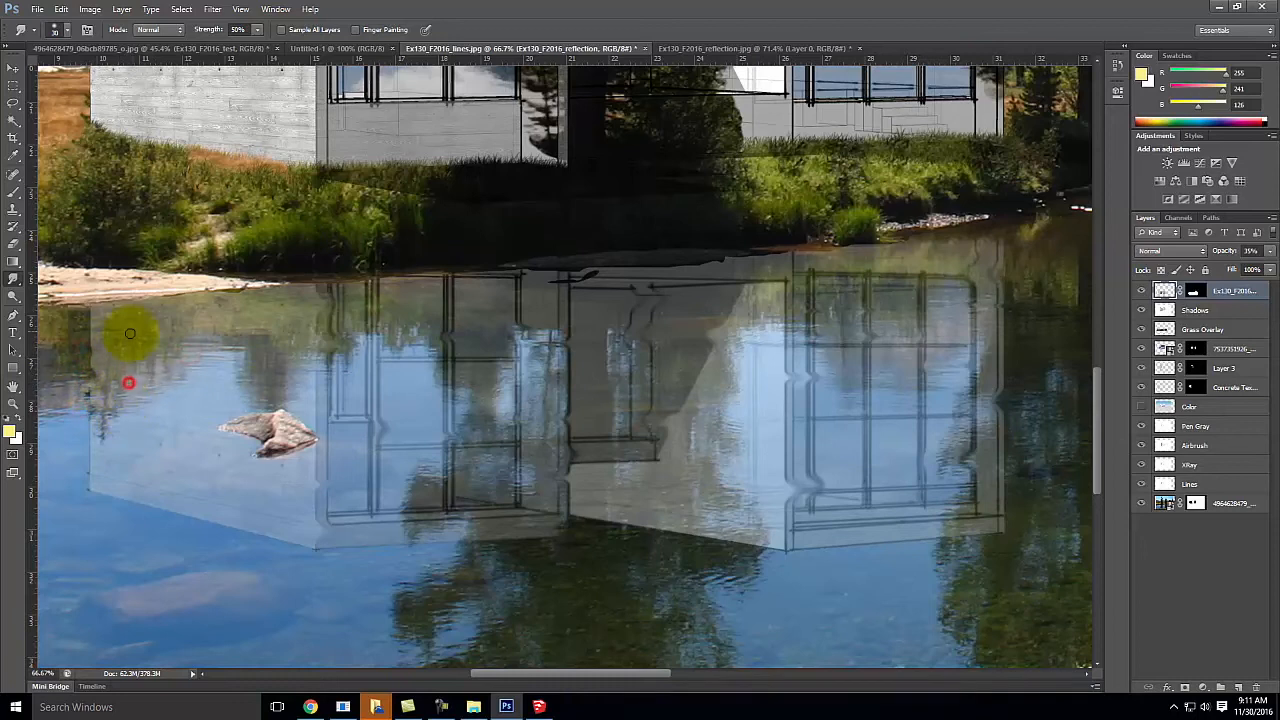
pyautogui.moveTo(88, 320); pyautogui.dragTo(80, 321)
pyautogui.moveTo(91, 434)
pyautogui.mouseDown()
pyautogui.moveTo(88, 473)
pyautogui.moveTo(122, 479)
pyautogui.mouseUp()
pyautogui.moveTo(289, 509); pyautogui.dragTo(409, 491)
pyautogui.moveTo(333, 471)
pyautogui.mouseDown()
pyautogui.moveTo(425, 466)
pyautogui.moveTo(374, 452)
pyautogui.mouseUp()
pyautogui.moveTo(426, 437); pyautogui.dragTo(512, 433)
pyautogui.moveTo(554, 429); pyautogui.dragTo(424, 443)
pyautogui.moveTo(484, 390); pyautogui.dragTo(467, 390)
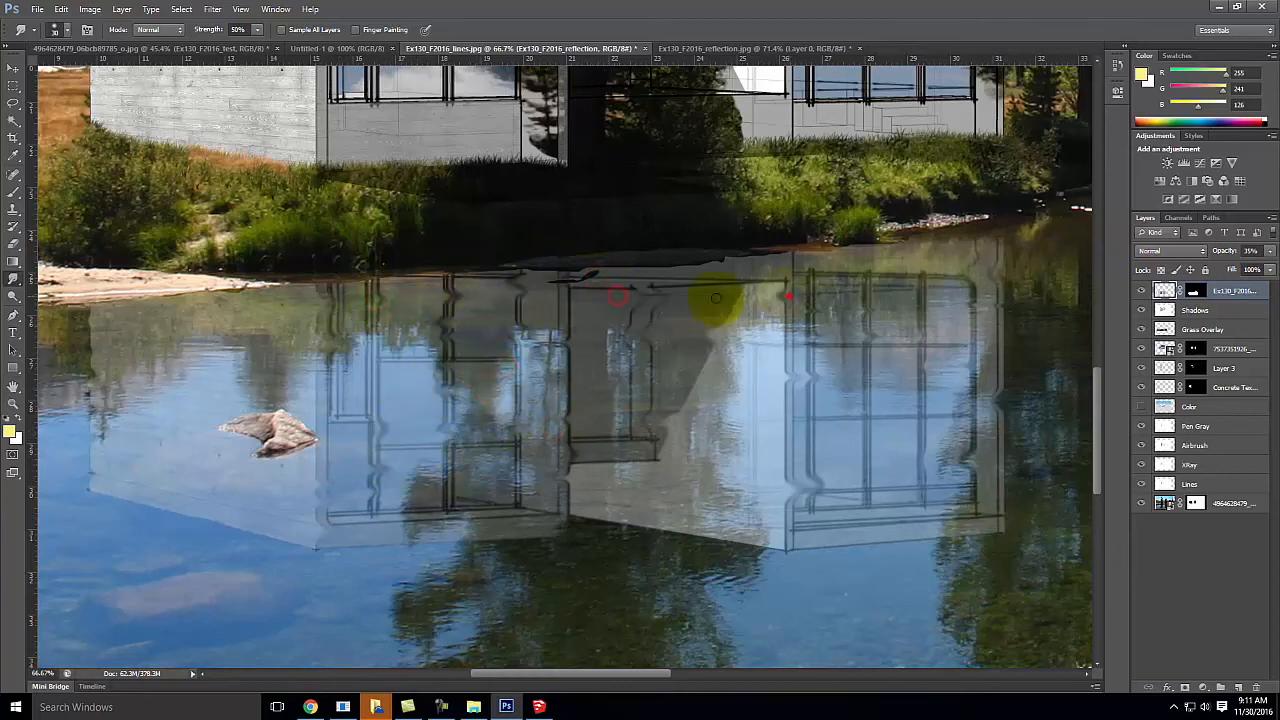
# - Smudge long horizontal ripples through the right-hand reflection's windows, walls and bottom edge, finishing along the upper edge by the left shore
pyautogui.moveTo(822, 355); pyautogui.dragTo(985, 362)
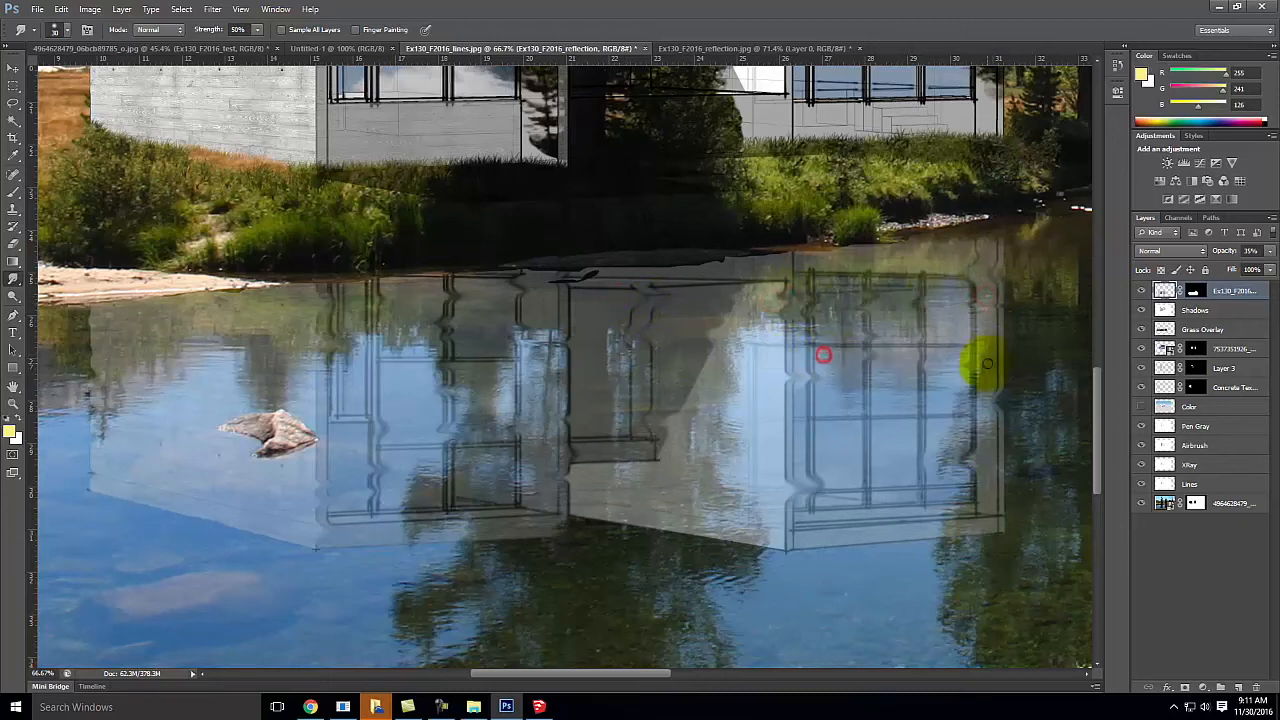
pyautogui.moveTo(631, 411); pyautogui.dragTo(960, 406)
pyautogui.moveTo(860, 429); pyautogui.dragTo(746, 444)
pyautogui.moveTo(797, 443)
pyautogui.mouseDown()
pyautogui.moveTo(954, 440)
pyautogui.moveTo(600, 475)
pyautogui.mouseUp()
pyautogui.moveTo(668, 483); pyautogui.dragTo(1004, 484)
pyautogui.moveTo(791, 517); pyautogui.dragTo(553, 520)
pyautogui.moveTo(554, 523); pyautogui.dragTo(768, 524)
pyautogui.moveTo(672, 529); pyautogui.dragTo(585, 523)
pyautogui.moveTo(661, 525)
pyautogui.mouseDown()
pyautogui.moveTo(887, 516)
pyautogui.moveTo(720, 531)
pyautogui.mouseUp()
pyautogui.moveTo(802, 540); pyautogui.dragTo(1035, 523)
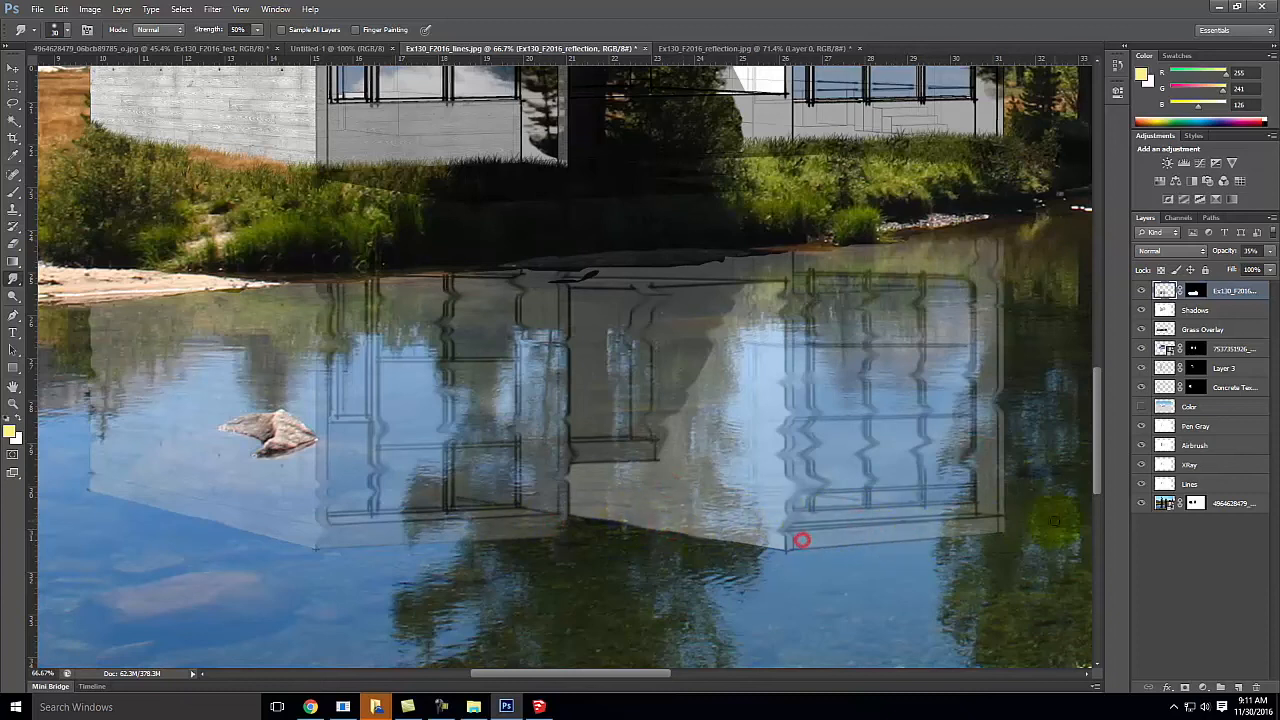
pyautogui.moveTo(931, 485); pyautogui.dragTo(959, 489)
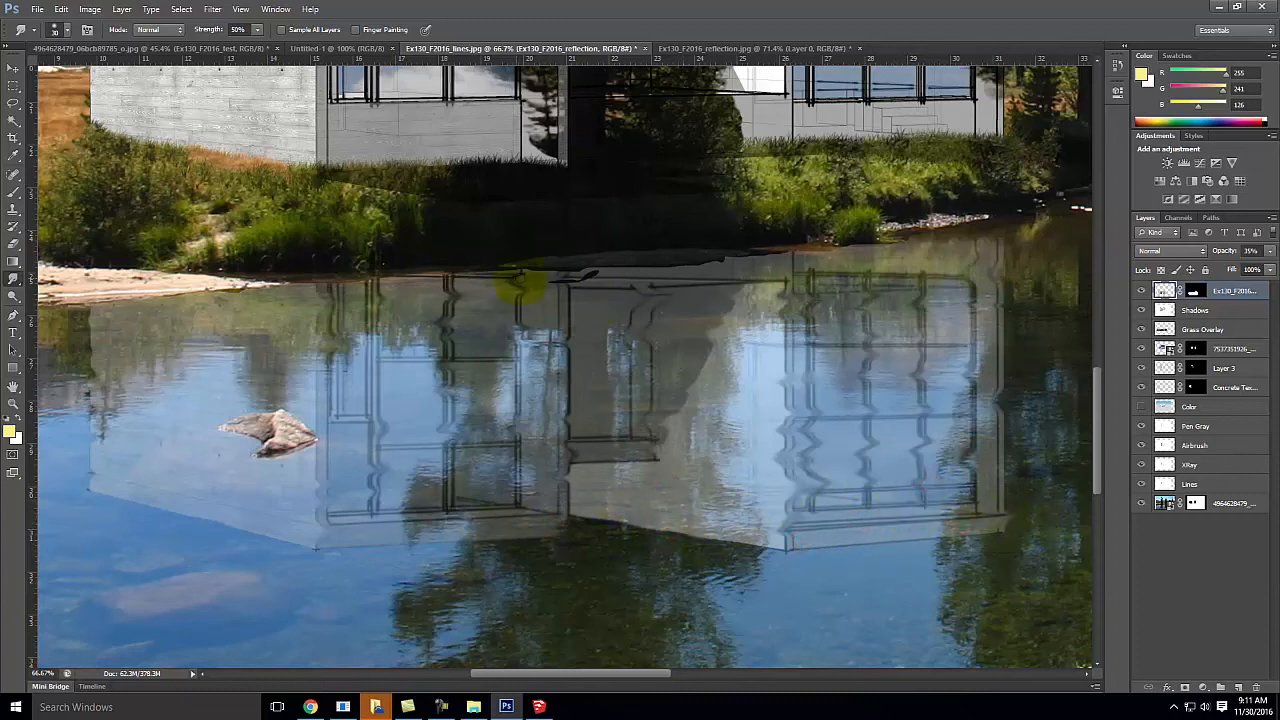
pyautogui.moveTo(204, 289); pyautogui.dragTo(126, 295)
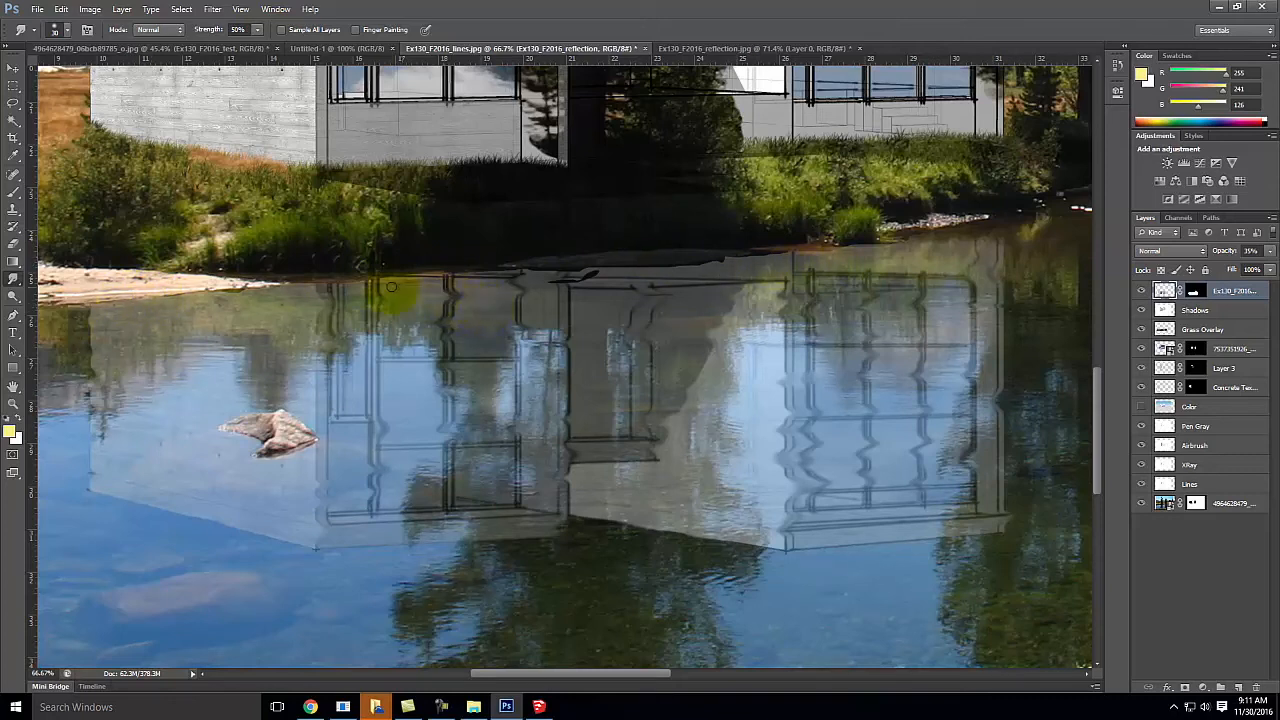
# - Try to place the man1_bw image from the Ex129 F2016 folder into the whole composition
pyautogui.hotkey('ctrl', '0')
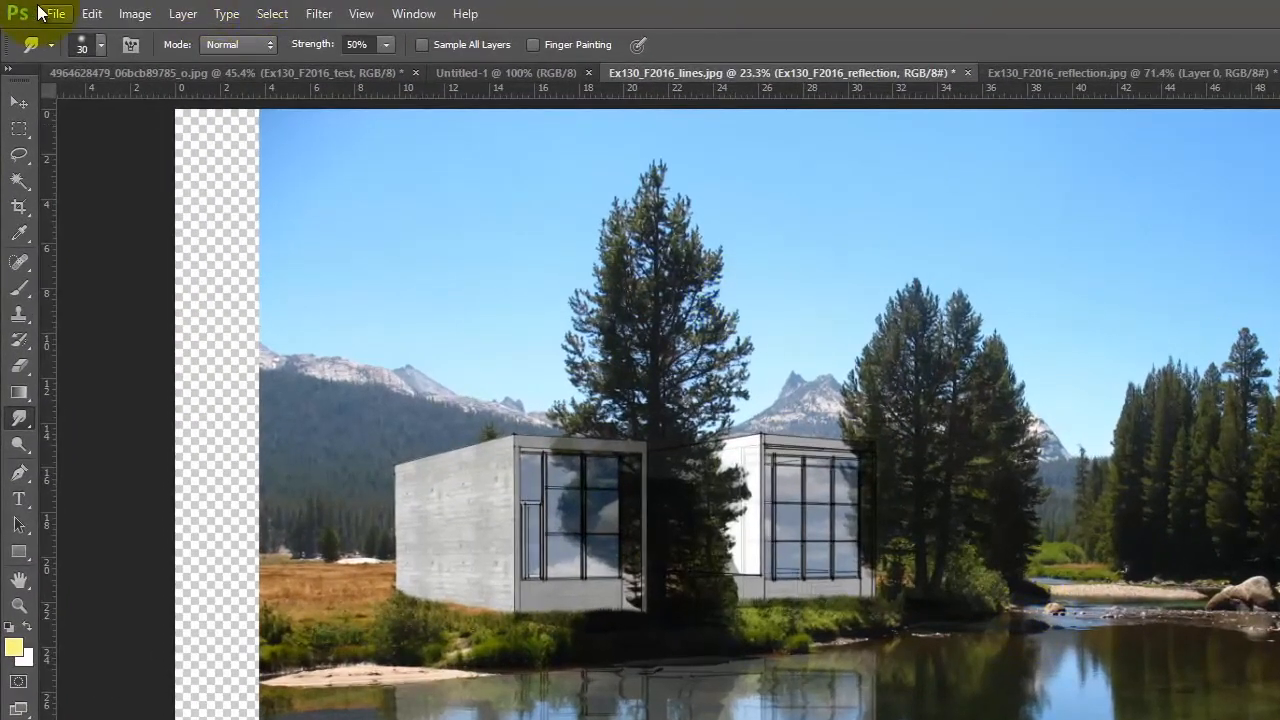
pyautogui.click(52, 13)
pyautogui.click(78, 336)
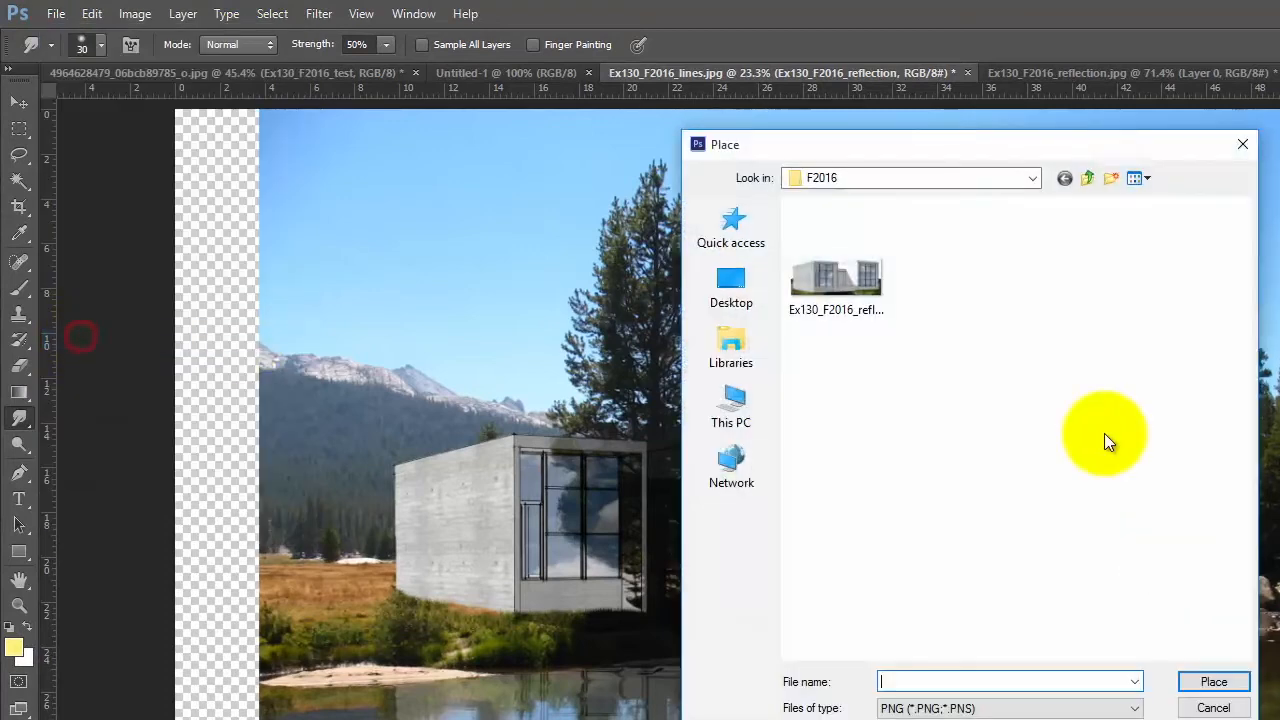
pyautogui.click(1088, 177)
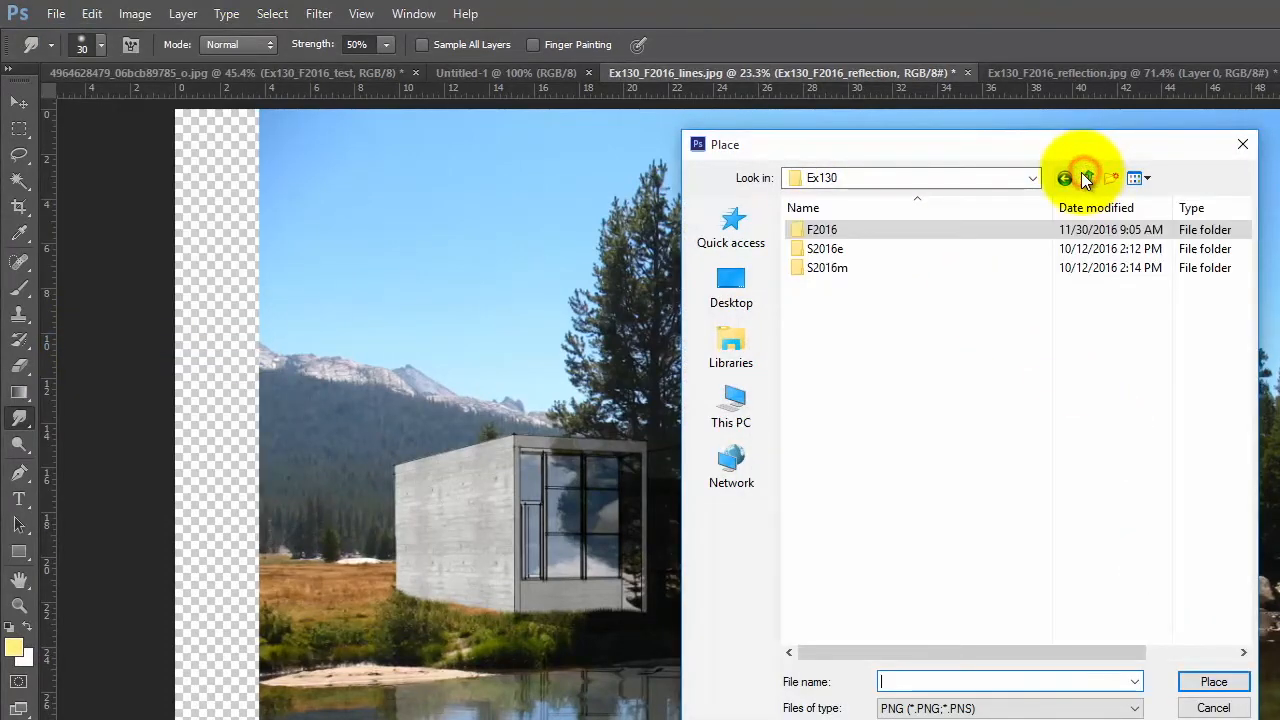
pyautogui.click(1088, 177)
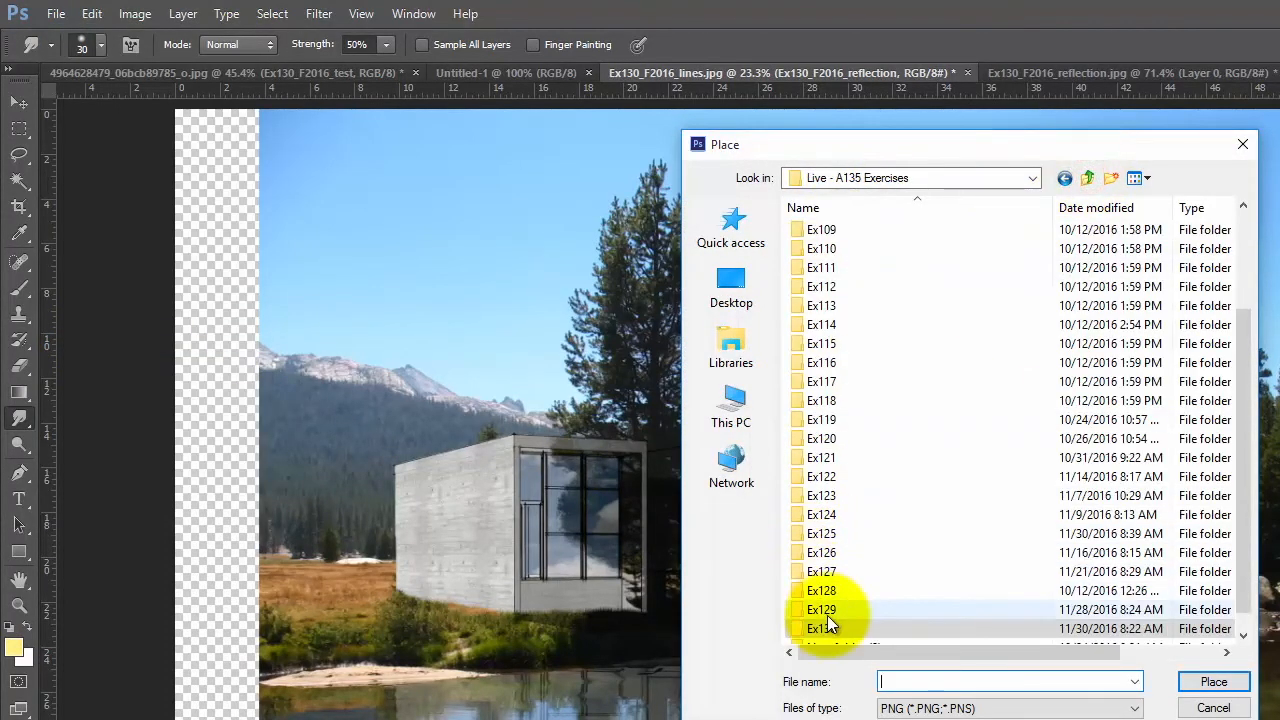
pyautogui.click(860, 614)
pyautogui.doubleClick(860, 615)
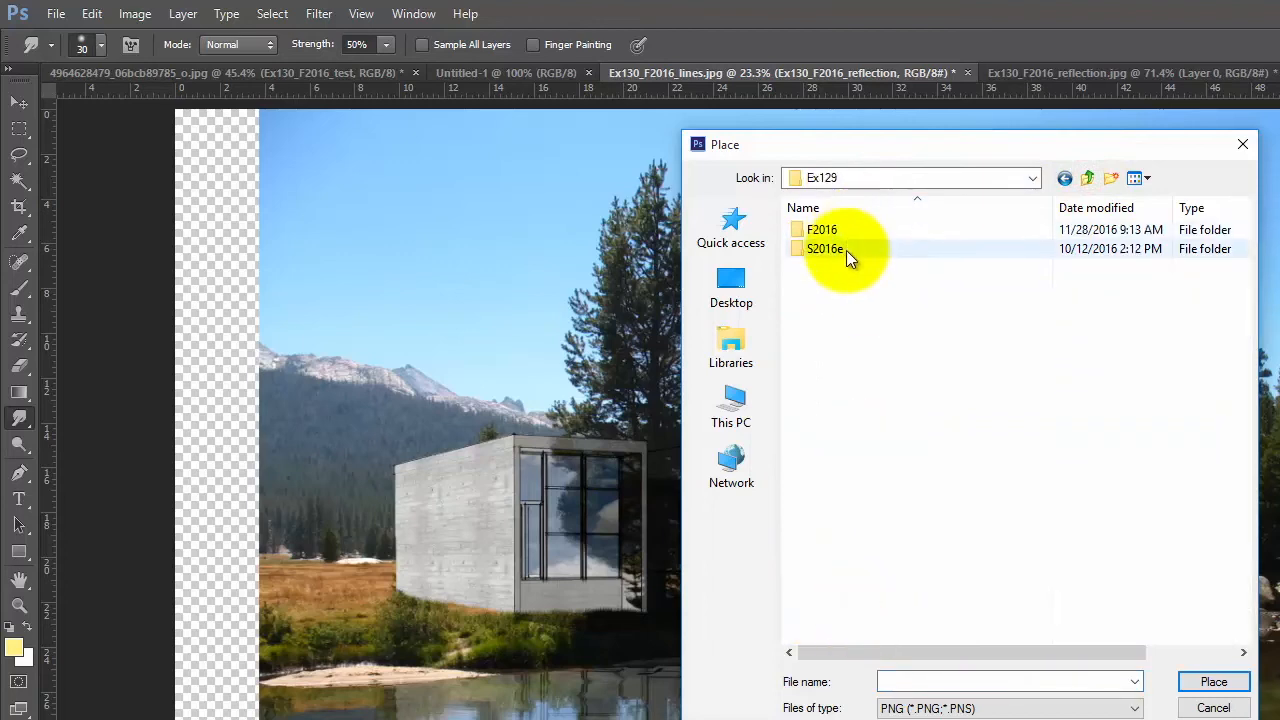
pyautogui.doubleClick(849, 226)
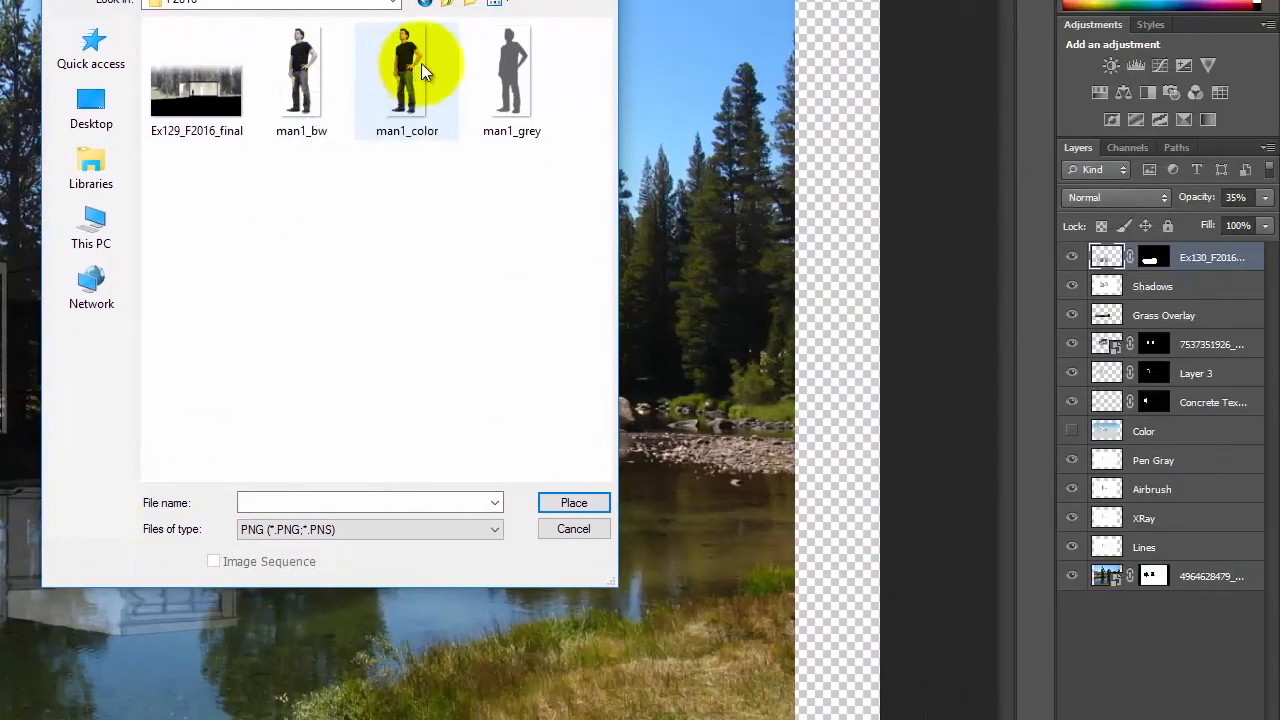
pyautogui.click(301, 64)
pyautogui.click(562, 503)
pyautogui.click(205, 355)
pyautogui.hotkey('ctrl', 'z')
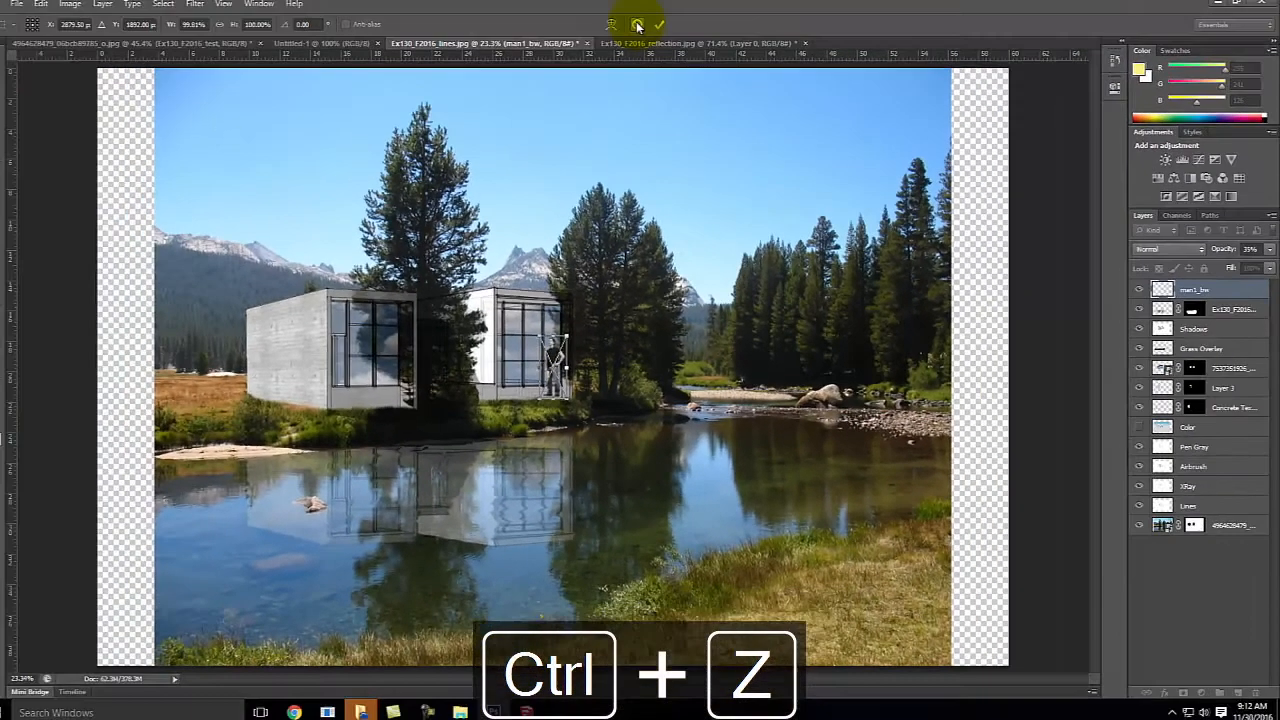
pyautogui.click(648, 30)
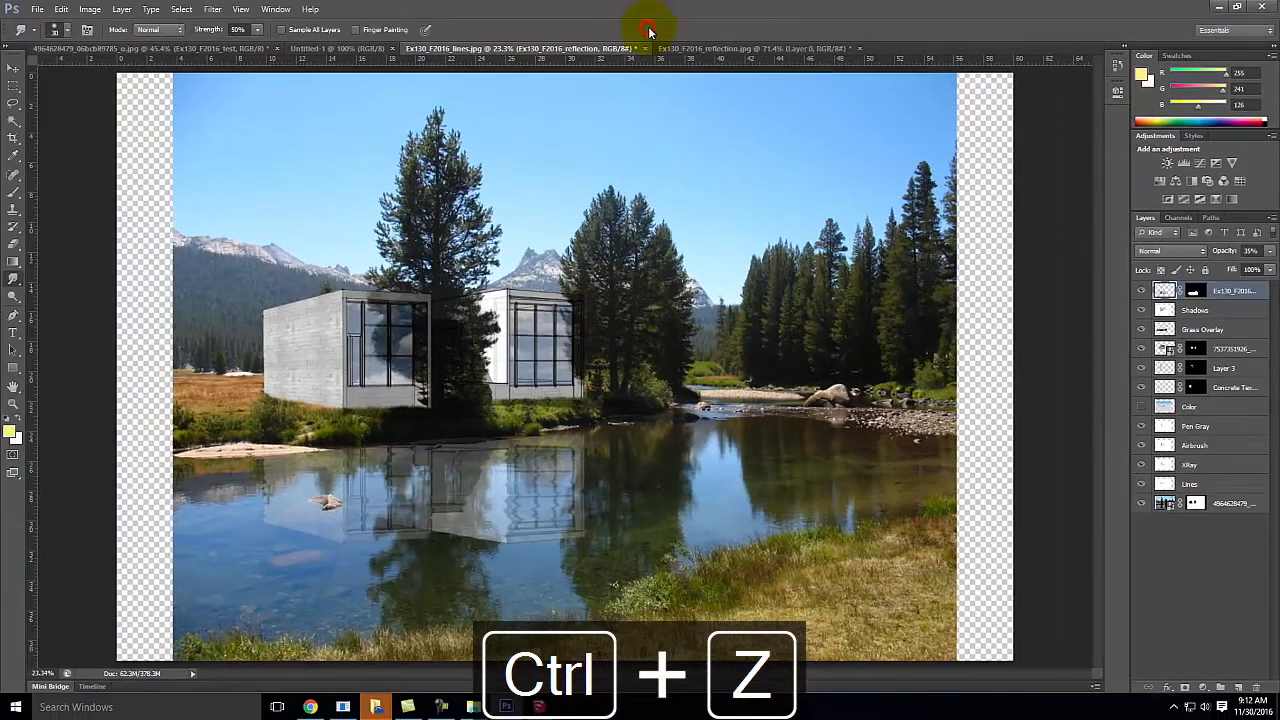
# - Place the man1_color image from the F2016 folder into the whole composition
pyautogui.click(37, 9)
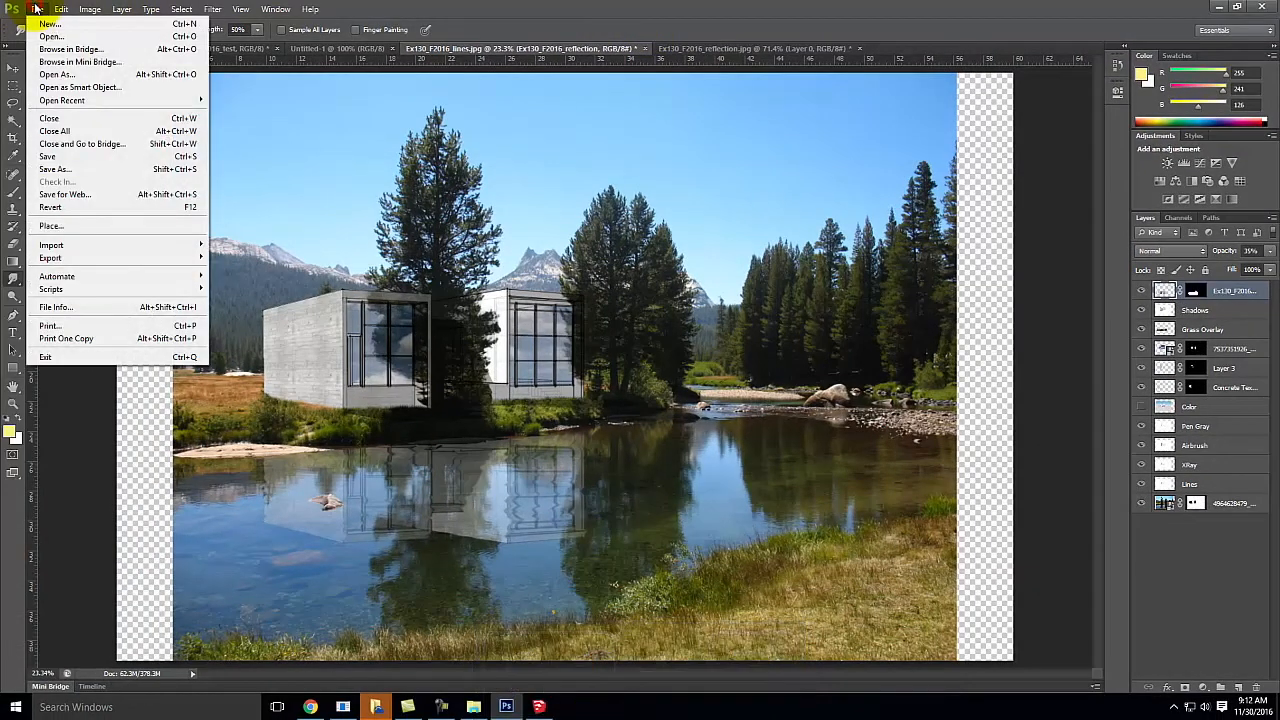
pyautogui.click(118, 226)
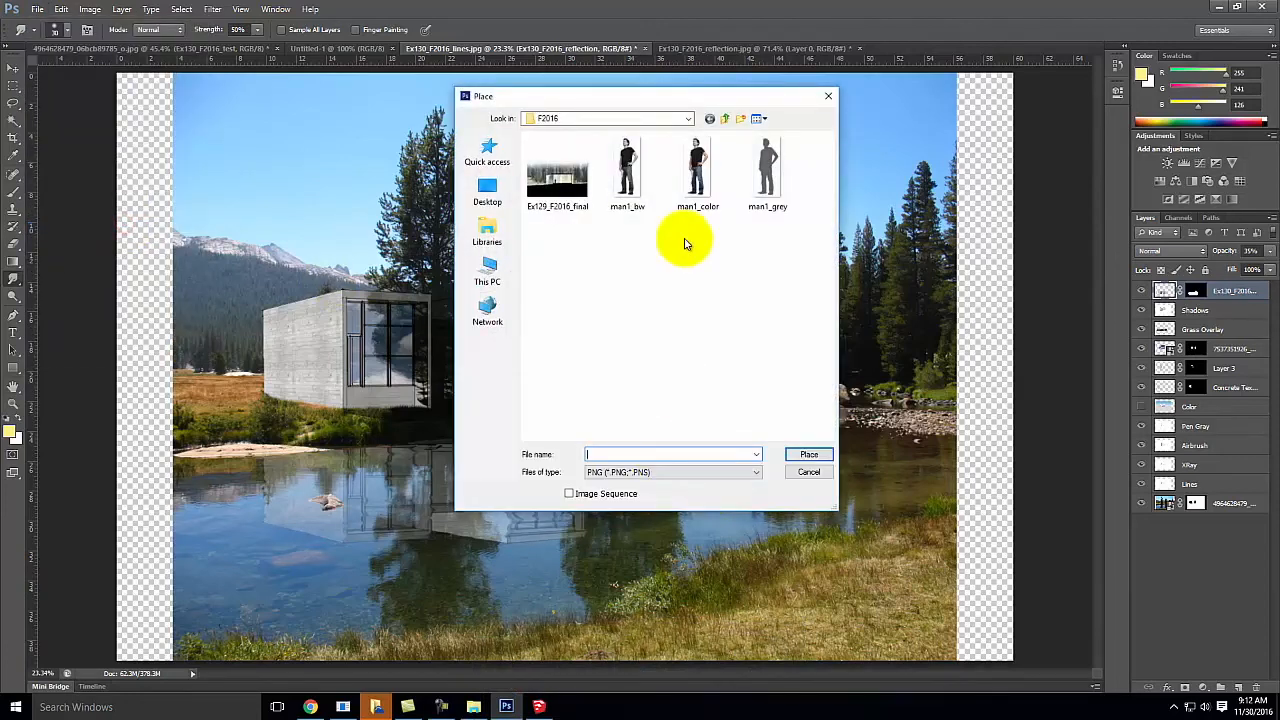
pyautogui.click(697, 170)
pyautogui.click(812, 453)
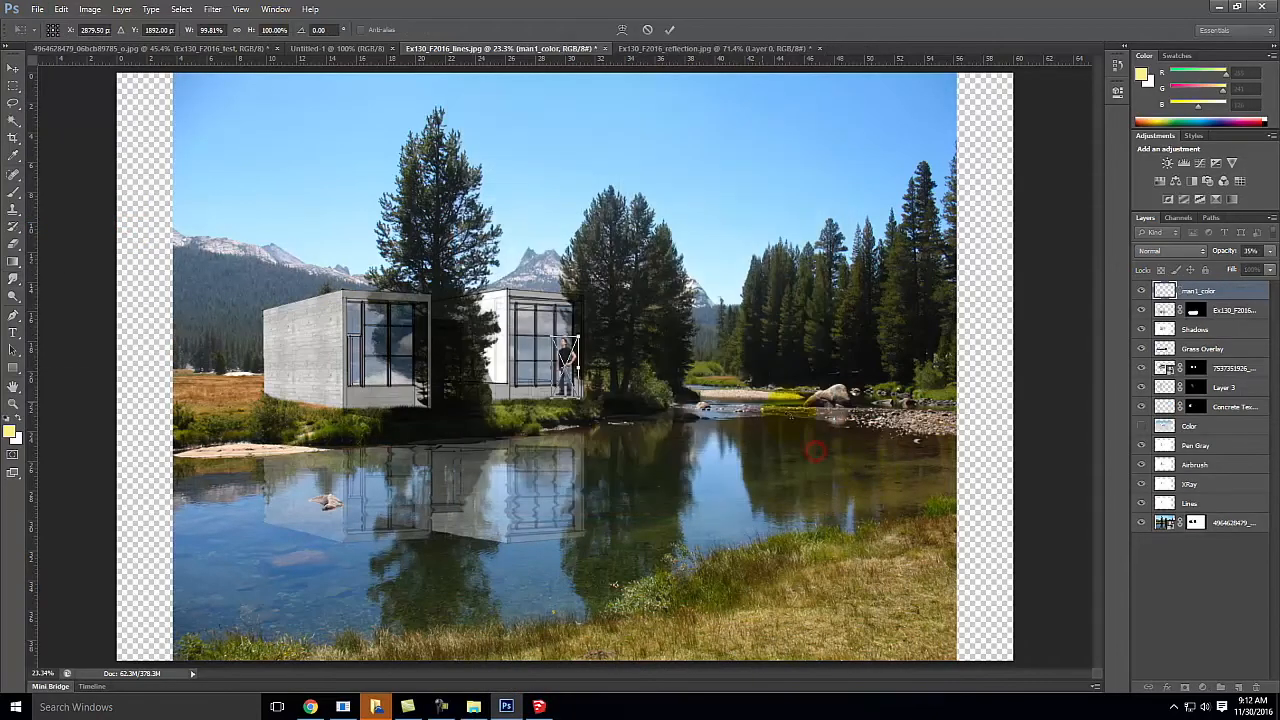
# - Enlarge the placed man to about 583%, stand him on the grass in the right foreground, and commit the placement
pyautogui.moveTo(569, 358); pyautogui.dragTo(355, 570)
pyautogui.moveTo(333, 473); pyautogui.dragTo(881, 455)
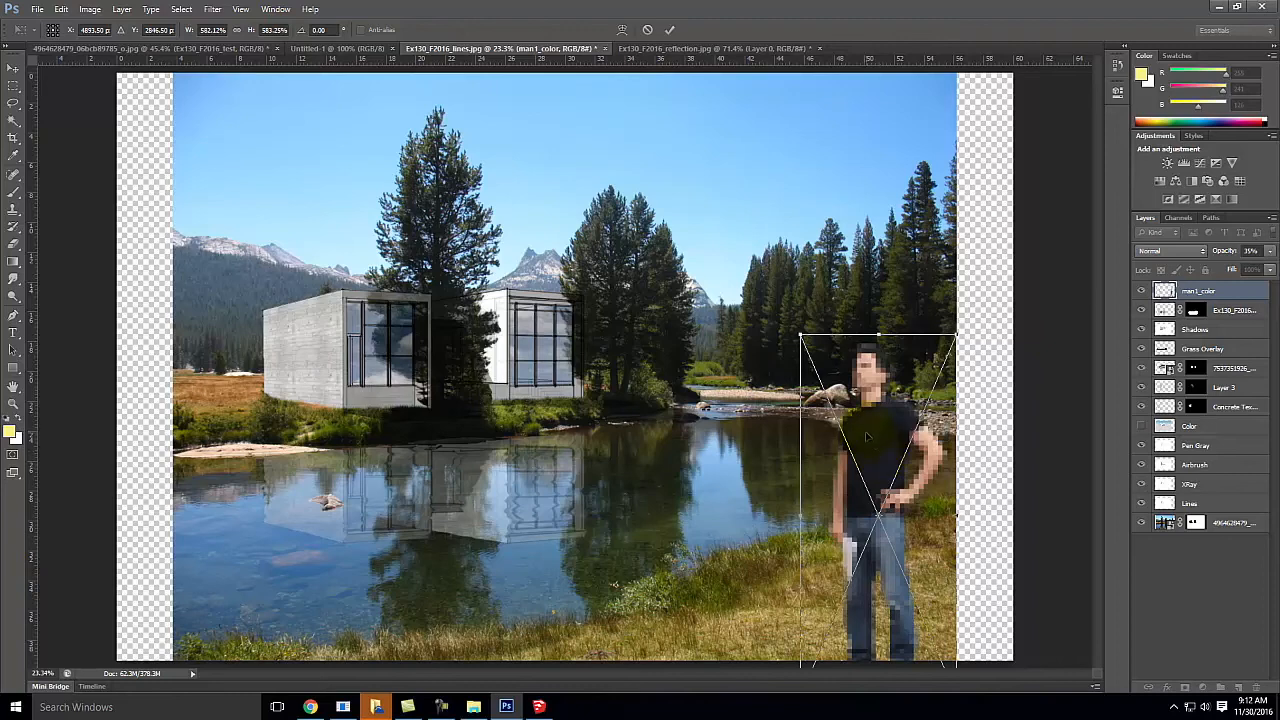
pyautogui.click(669, 29)
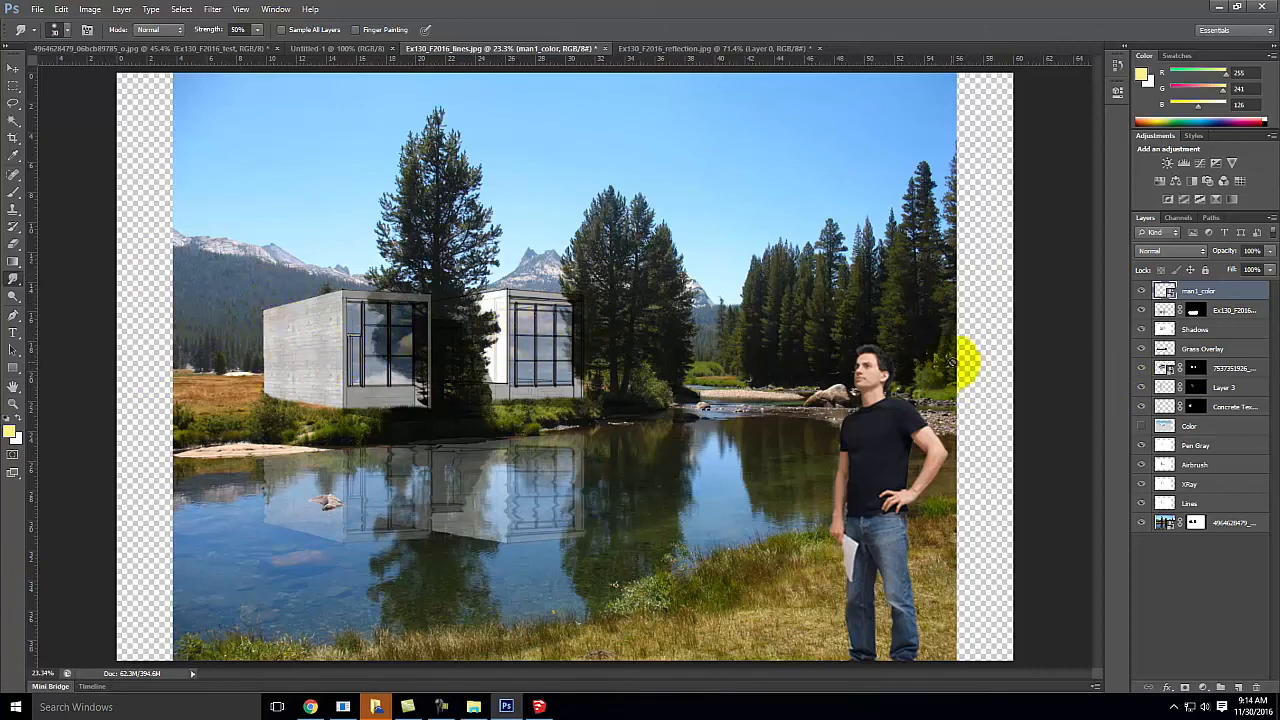
# - Examine the right-hand building's lower windows and sketched steps up close, then return to the full composition
pyautogui.hotkey('ctrl', '=')
pyautogui.hotkey('ctrl', '=')
pyautogui.hotkey('ctrl', '=')
pyautogui.hotkey('ctrl', '=')
pyautogui.hotkey('ctrl', '=')
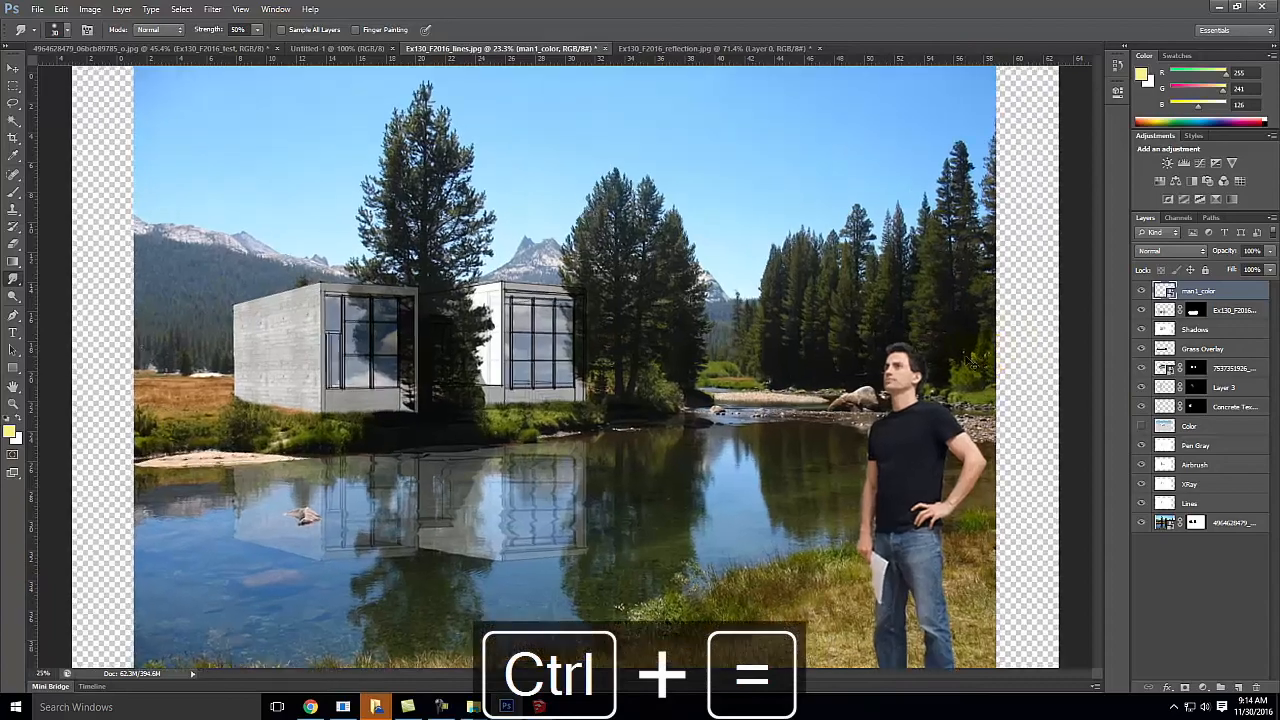
pyautogui.hotkey('ctrl', '=')
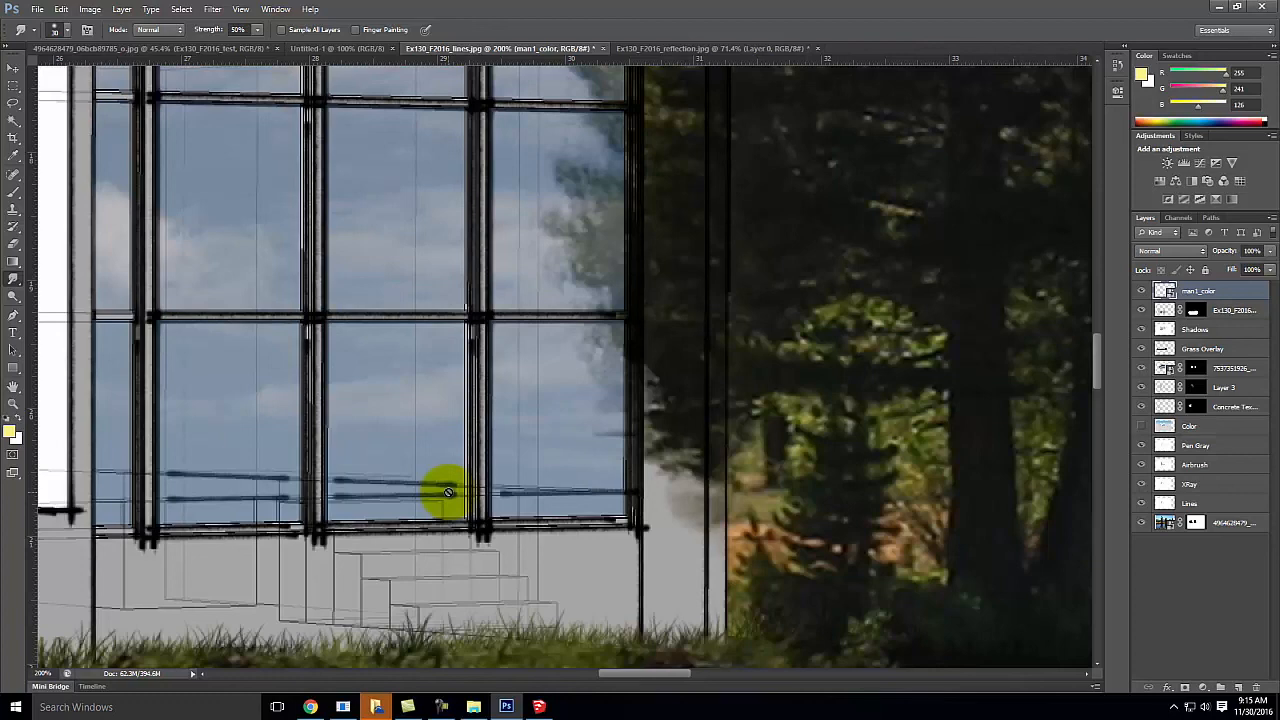
pyautogui.hotkey('ctrl', '0')
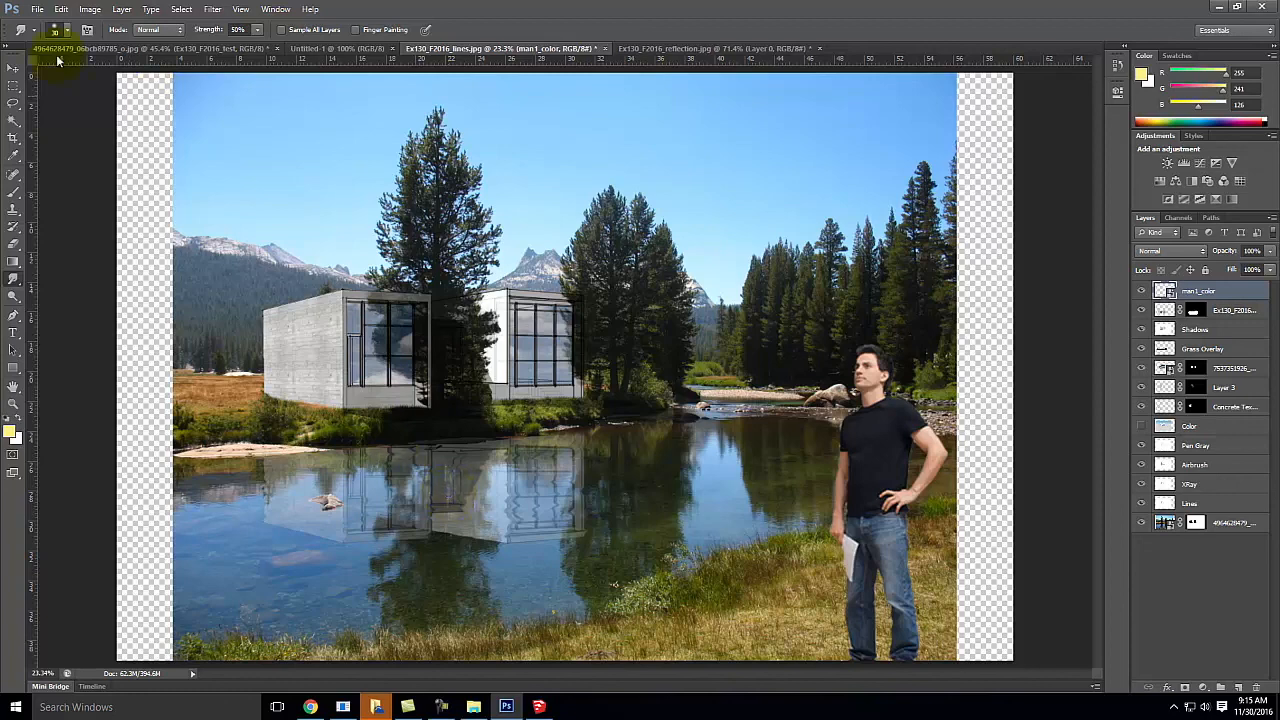
pyautogui.click(408, 707)
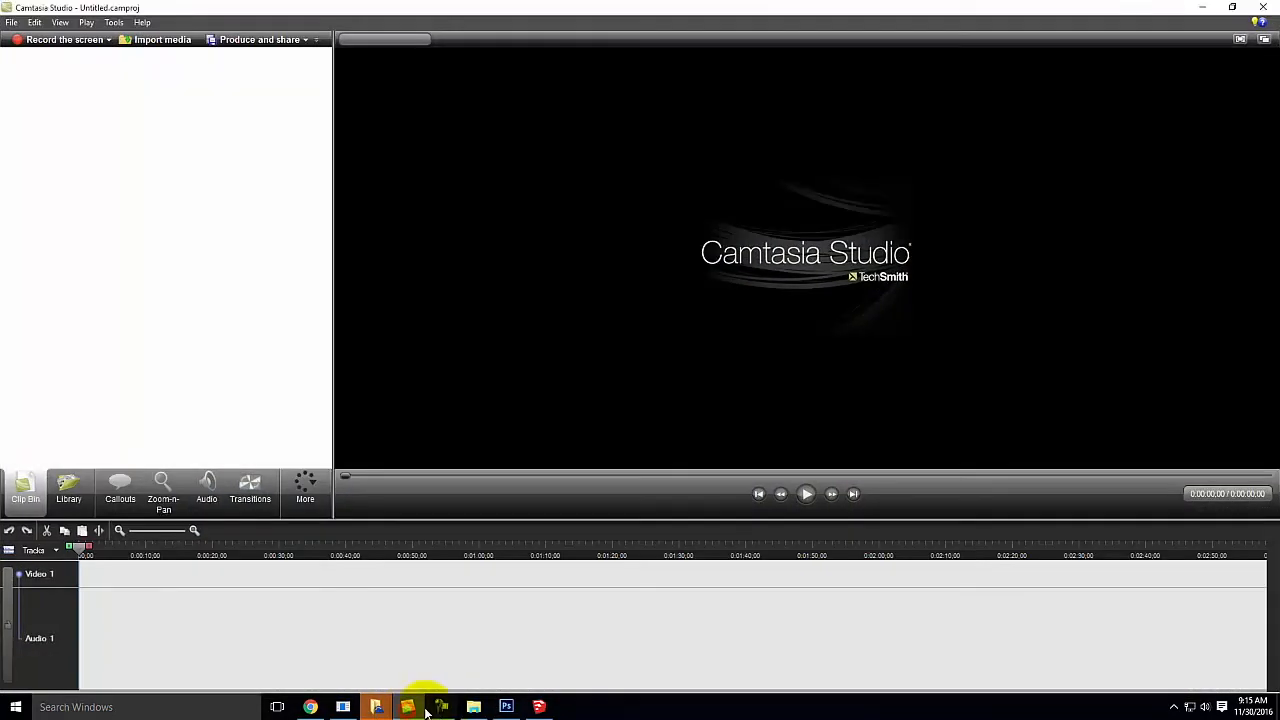
pyautogui.click(443, 707)
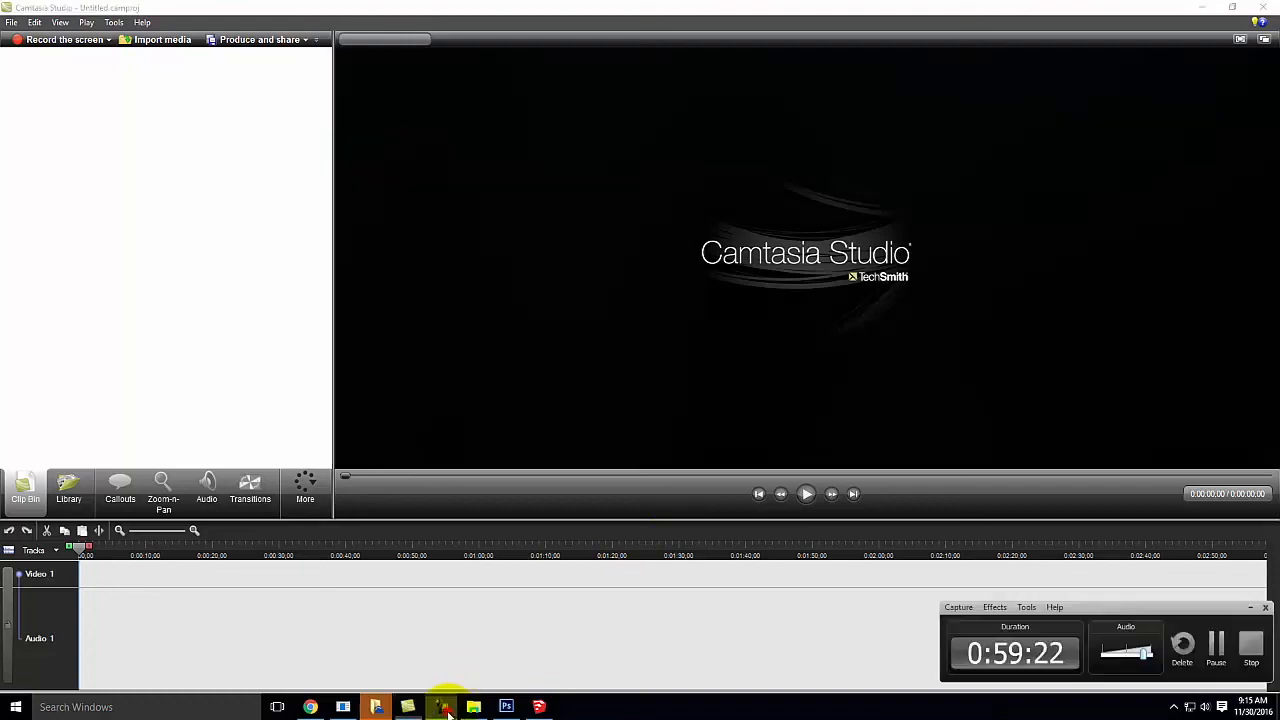